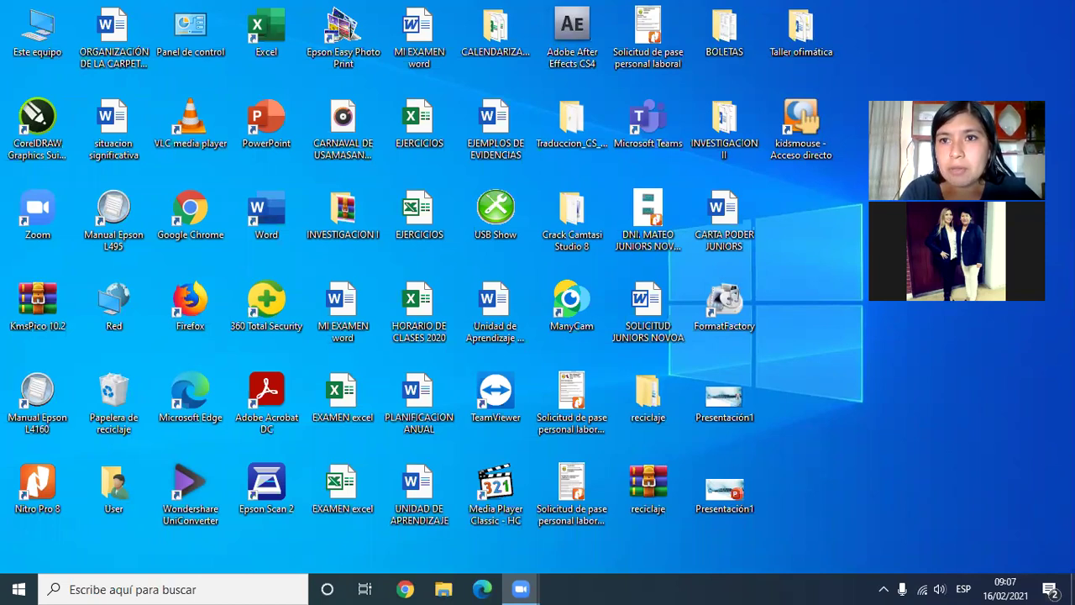
Step: Open a new Google Chrome window from the taskbar
left_click(404, 590)
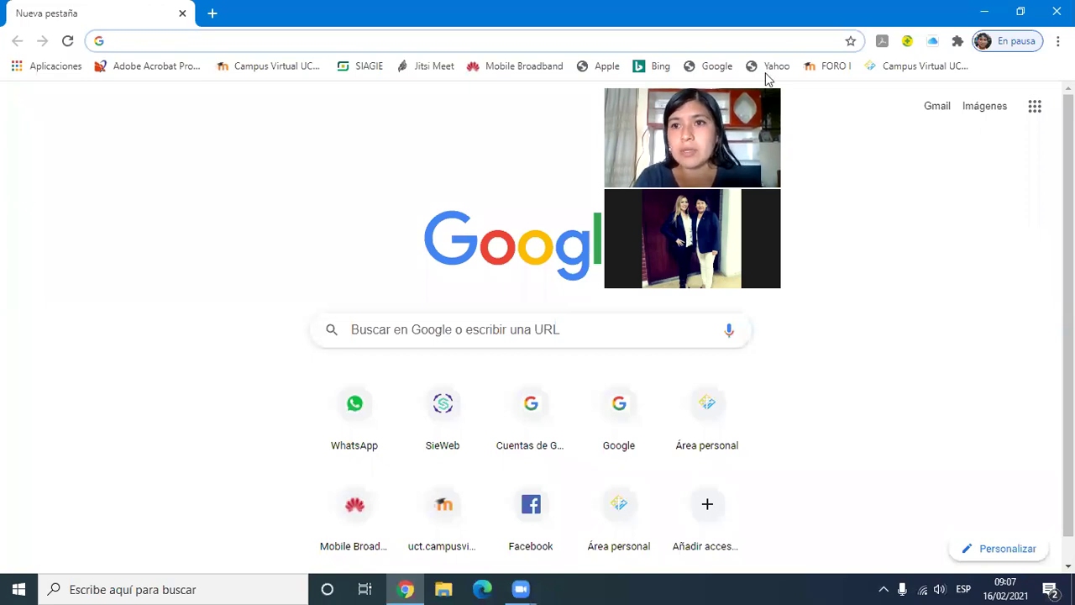
left_click(257, 38)
type("w")
key("End")
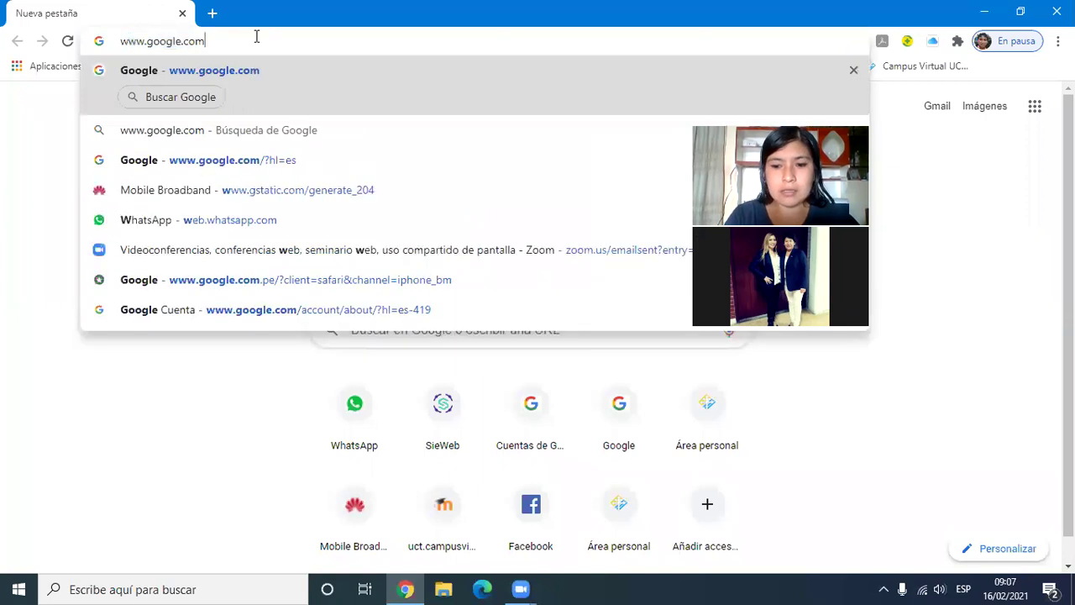
key("Return")
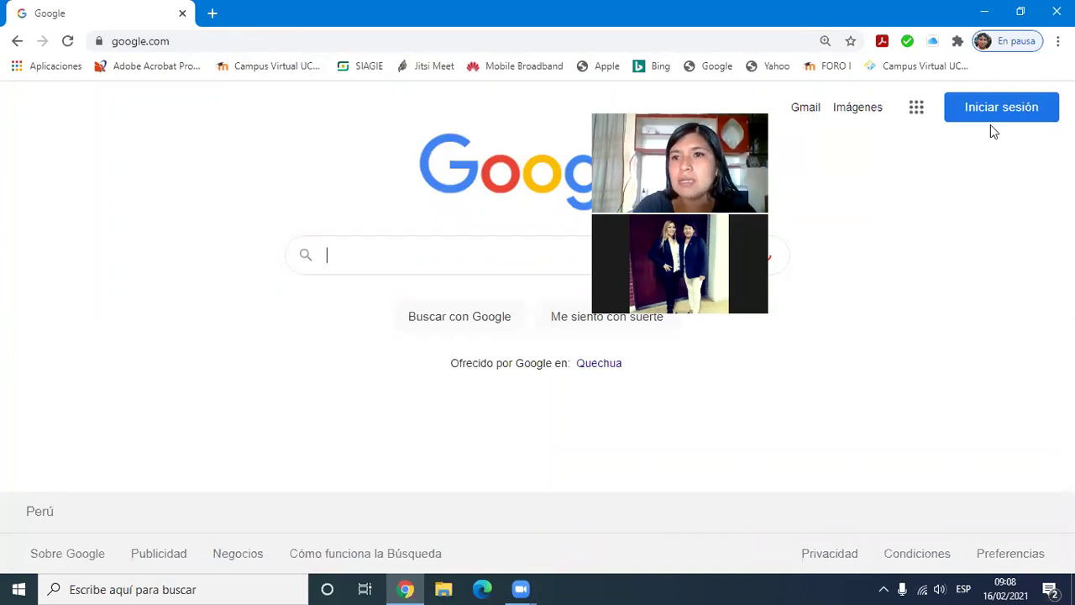
Step: Sign in with the workshop's Google account and submit the account password
left_click(1014, 110)
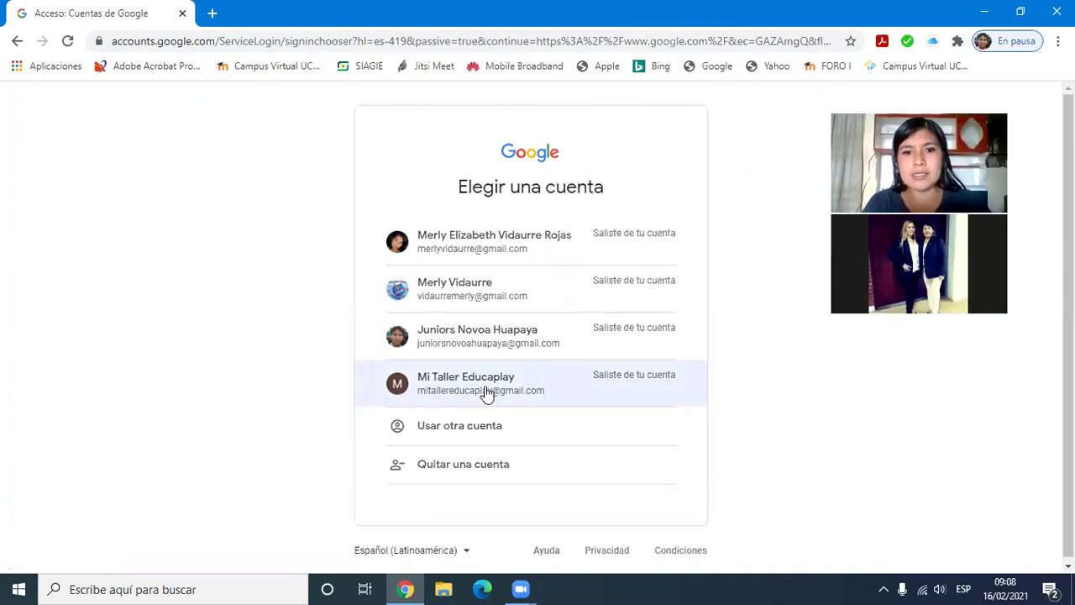
left_click(458, 380)
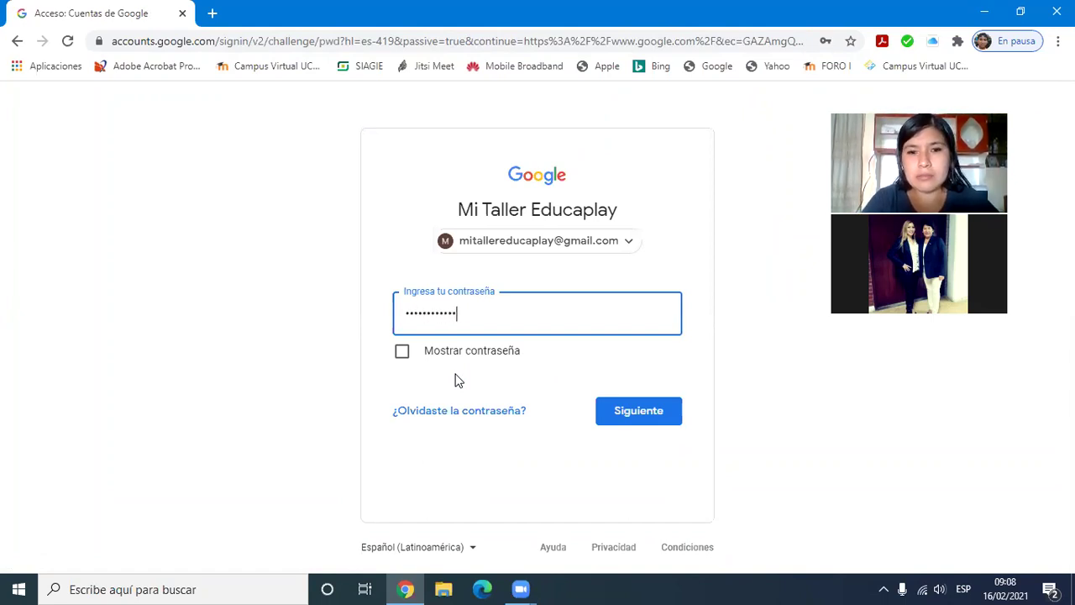
key("Return")
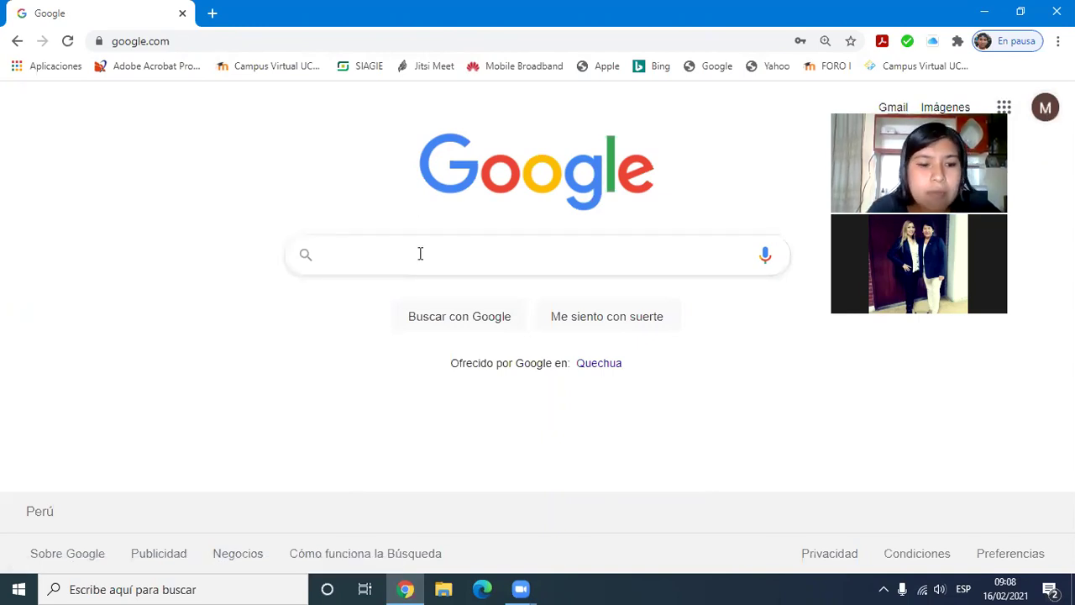
Step: Search Google for 'educaplay' and open the Educaplay website result
type("ed")
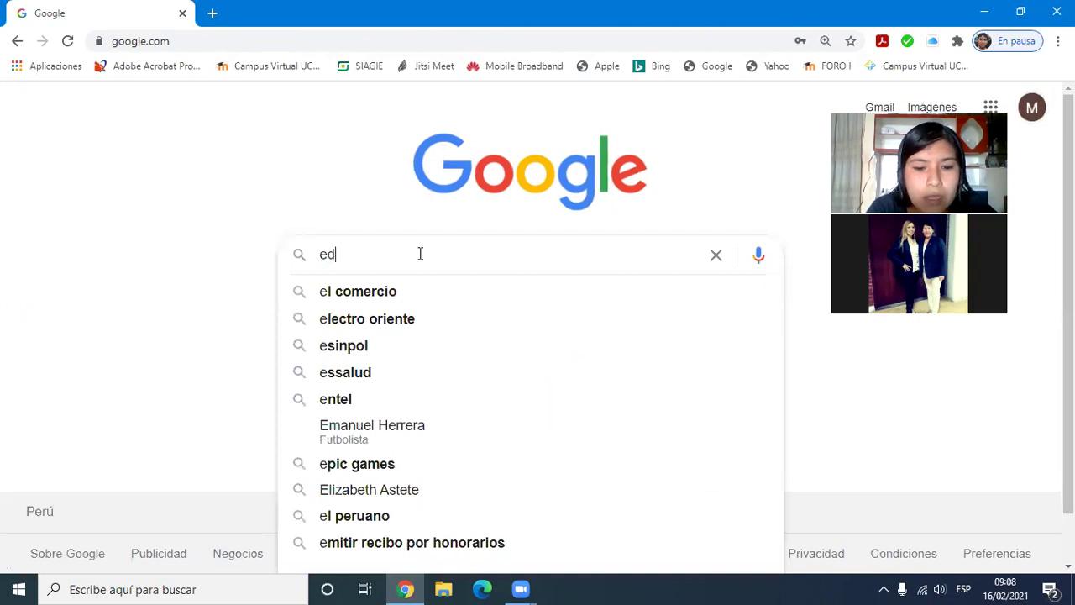
type("ucap")
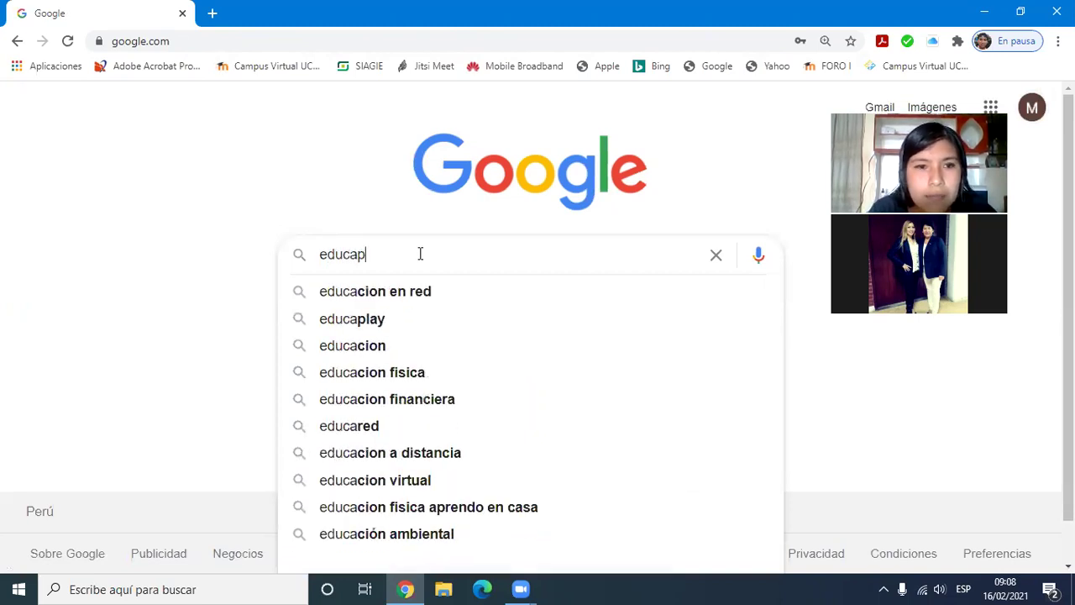
type("ll")
key("BackSpace")
type("a")
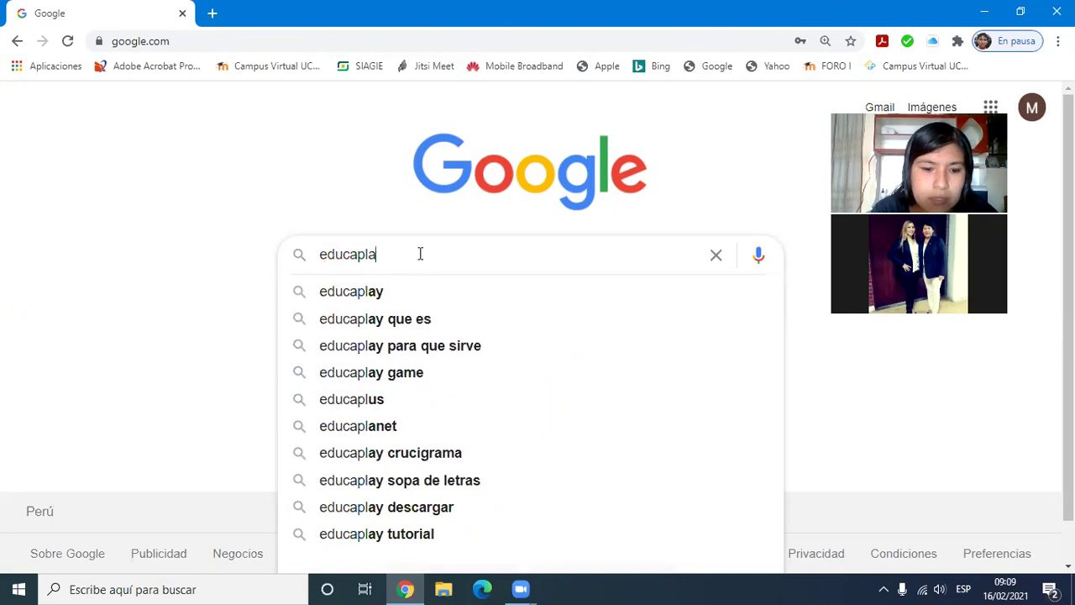
type("y")
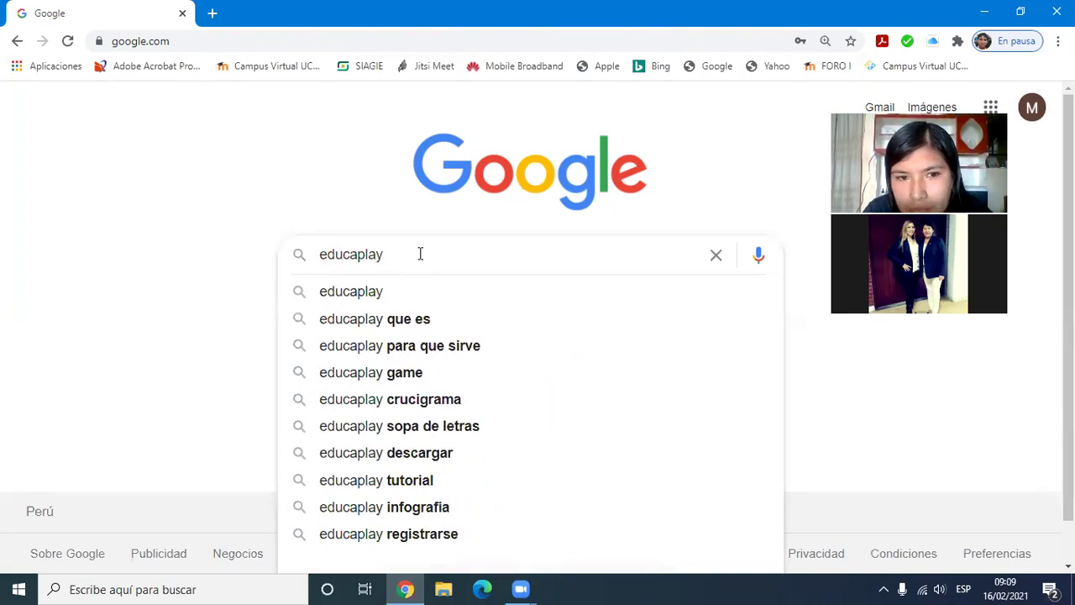
key("Return")
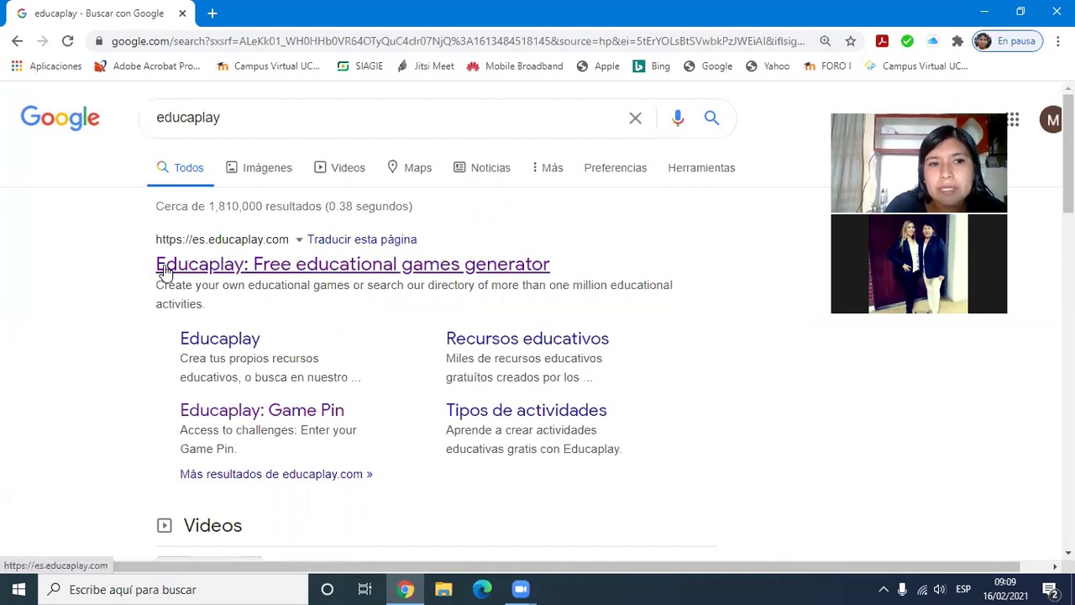
left_click(280, 265)
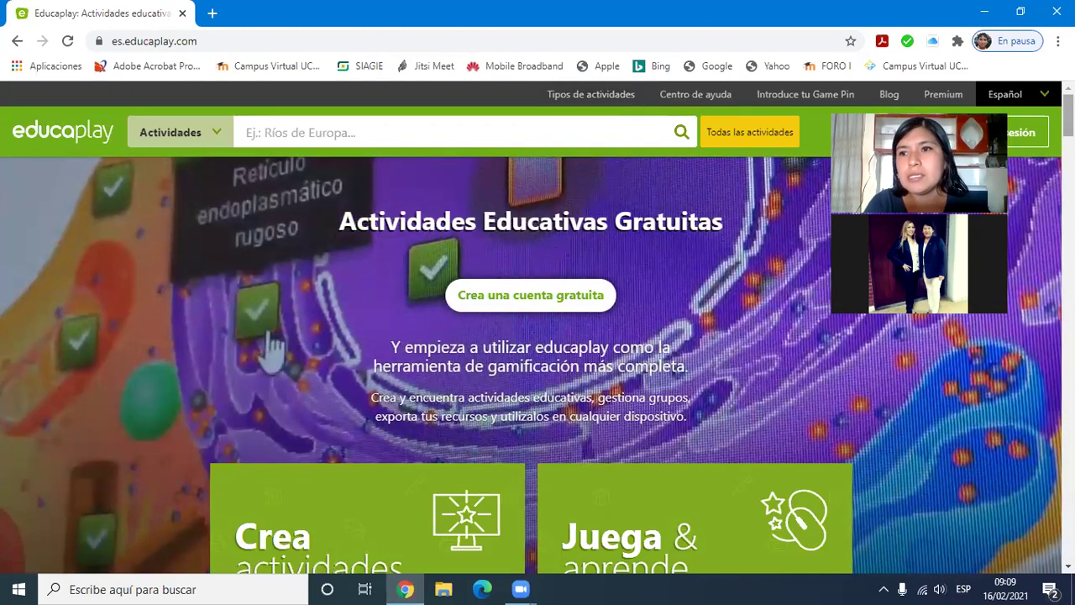
Step: Browse the Educaplay home page, then go to the Crea una cuenta gratuita sign-up page
scroll(537, 335, "down", 4)
scroll(538, 336, "down", 5)
scroll(537, 336, "down", 5)
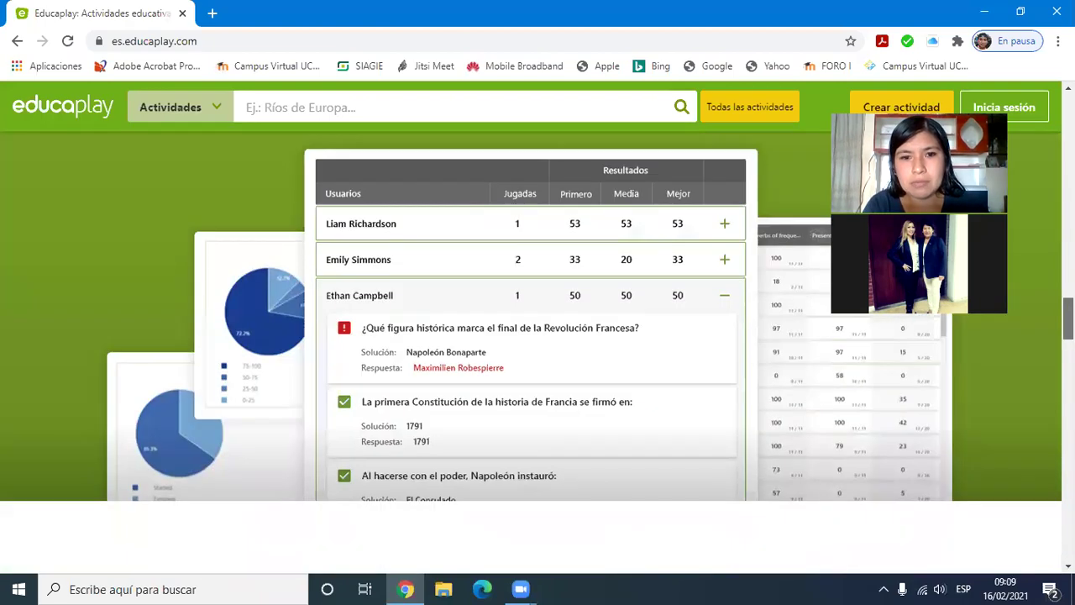
scroll(537, 336, "up", 3)
scroll(537, 336, "down", 5)
scroll(491, 266, "up", 12)
scroll(492, 265, "up", 4)
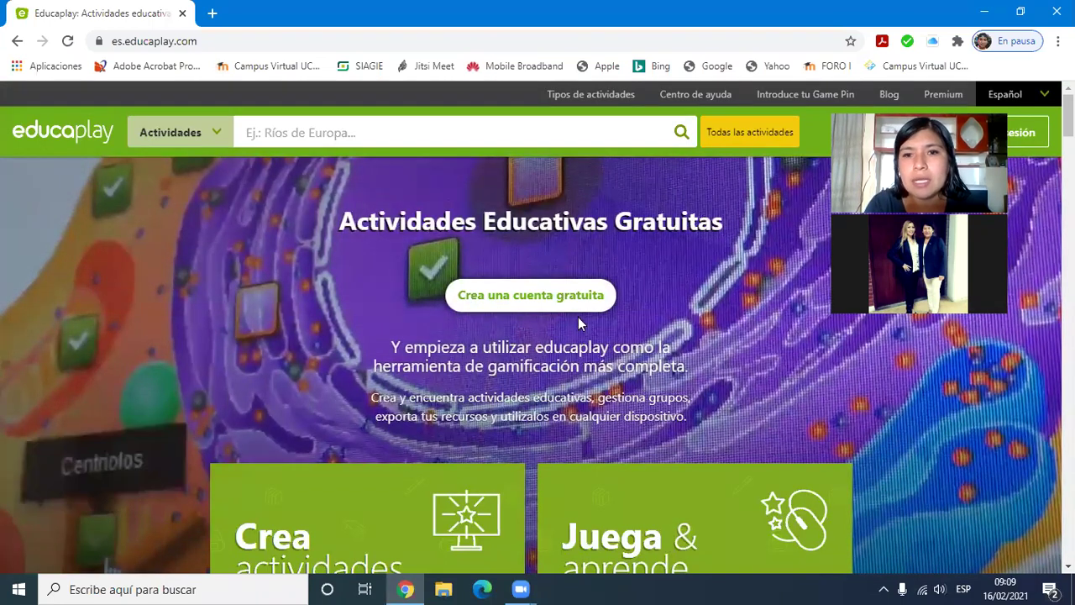
left_click(524, 296)
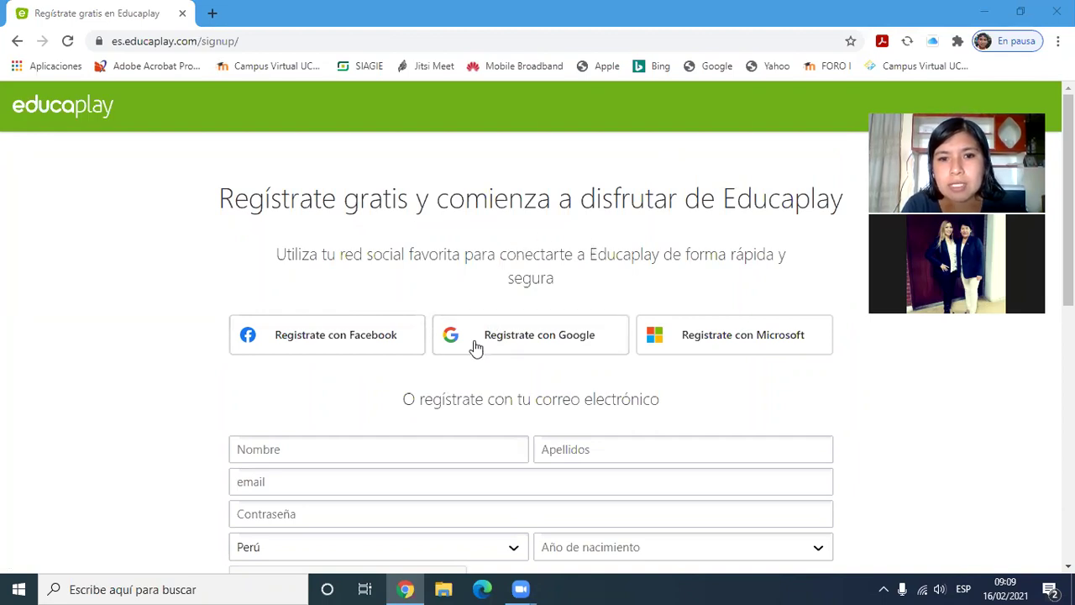
Step: Register with Google, choose 1990 as the birth year and submit it
left_click(542, 340)
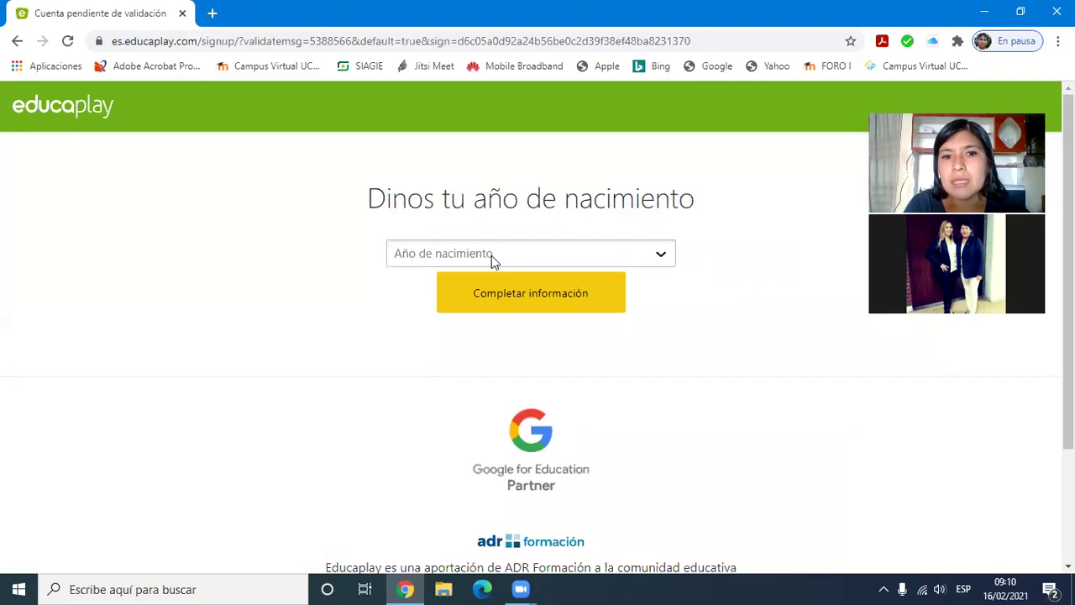
left_click(660, 257)
mouse_move(668, 290)
left_mouse_down()
mouse_move(678, 400)
mouse_move(676, 365)
left_mouse_up()
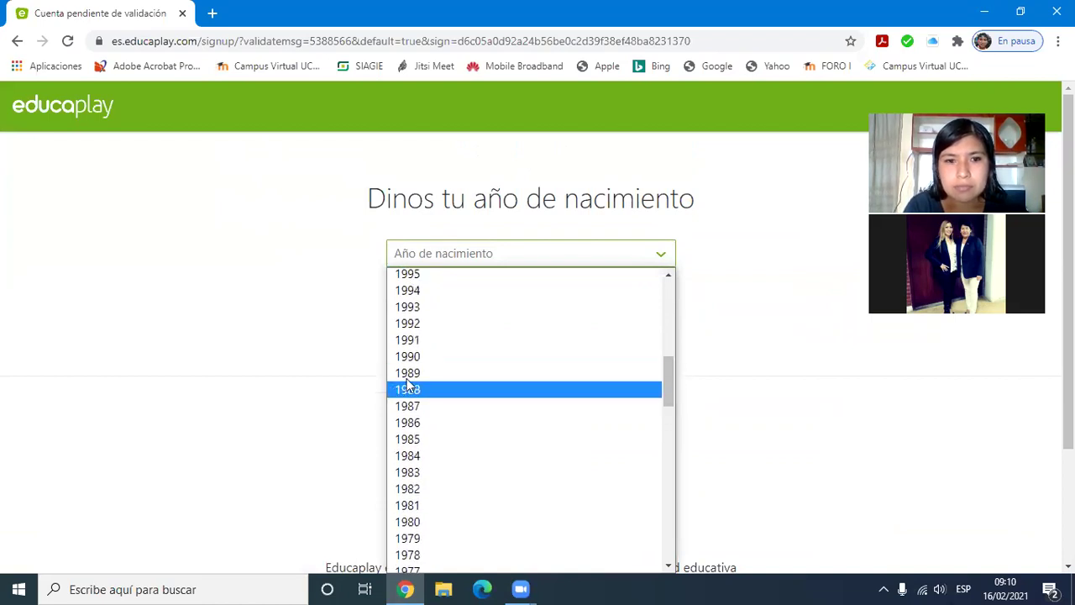
left_click(425, 356)
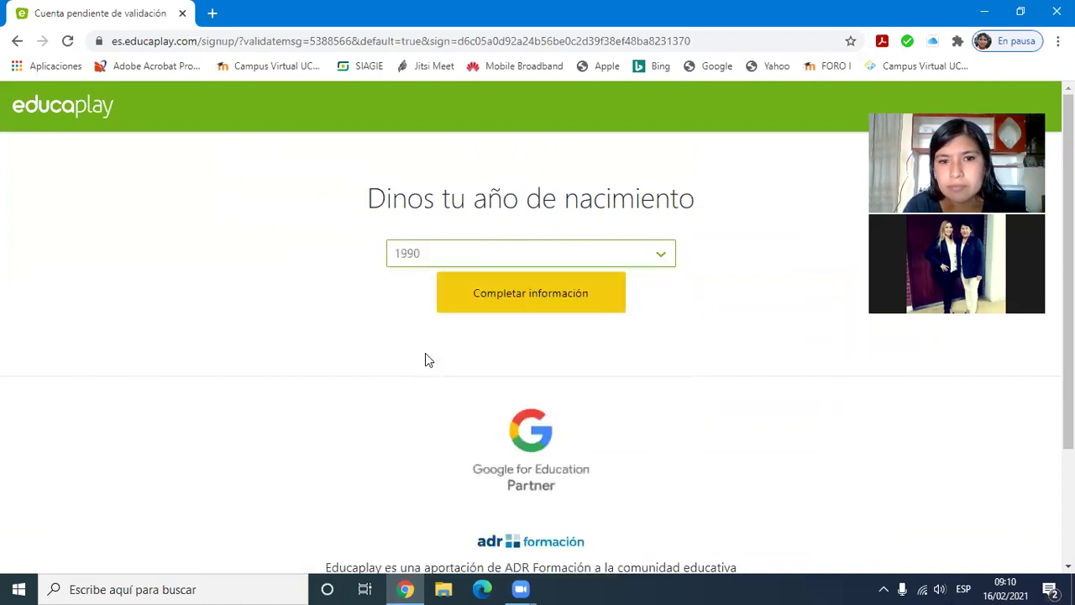
left_click(527, 302)
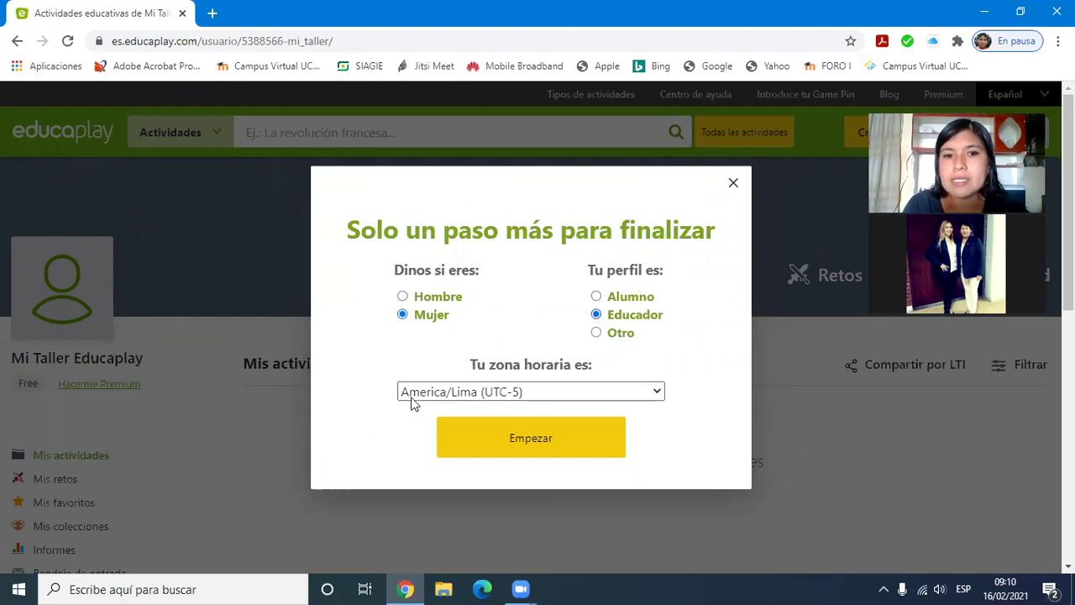
Step: Confirm the 'Solo un paso más' dialog with Empezar and look over the new profile page
left_click(530, 439)
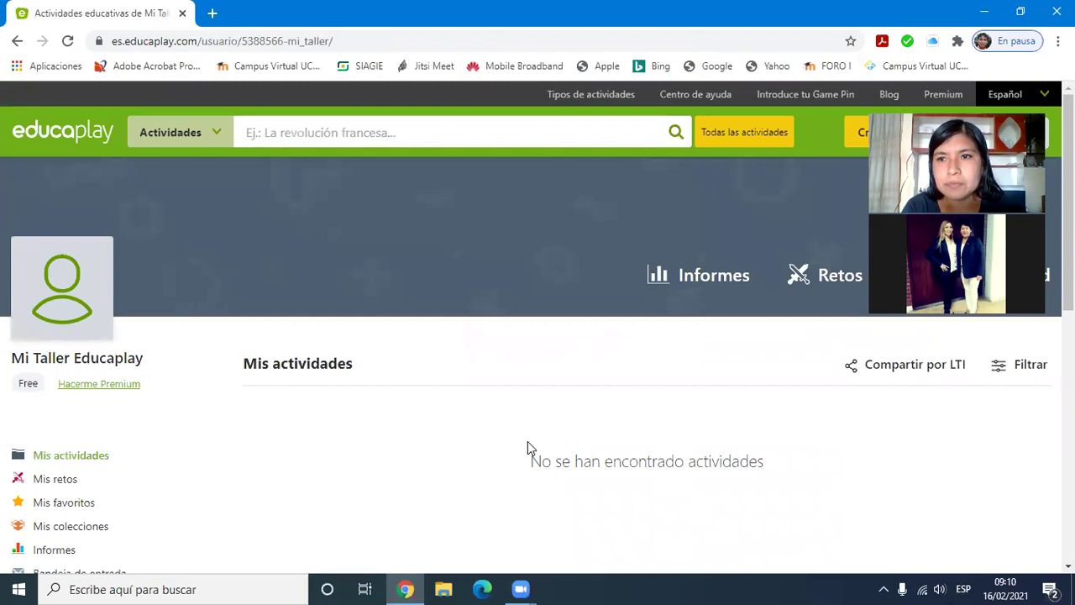
scroll(803, 299, "down", 6)
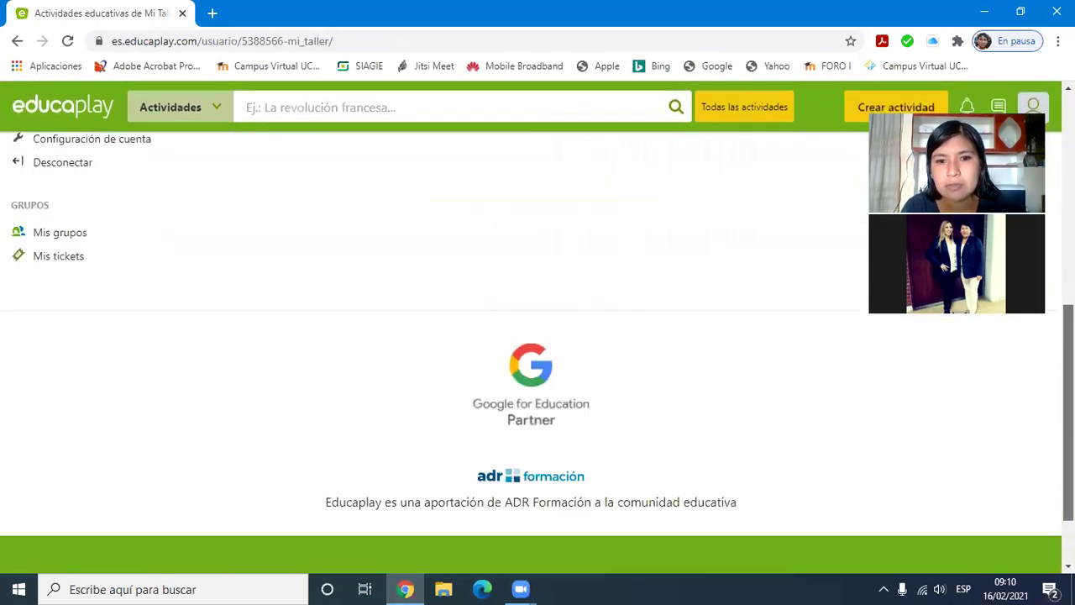
scroll(802, 299, "up", 6)
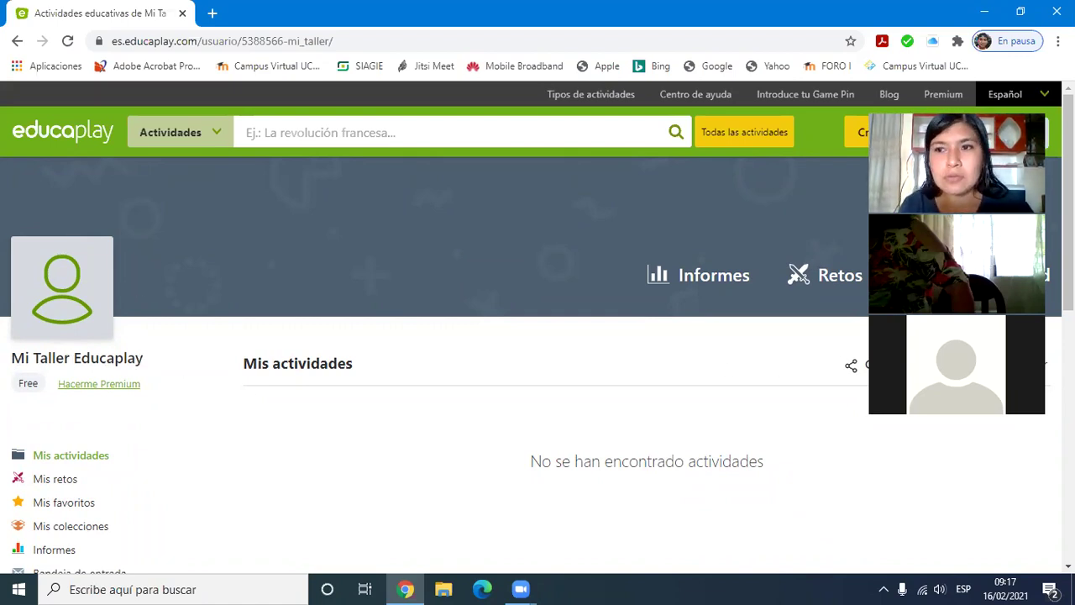
Step: Switch between Mis retos and Mis actividades in the sidebar, ending on the empty Mis actividades list
scroll(658, 190, "down", 3)
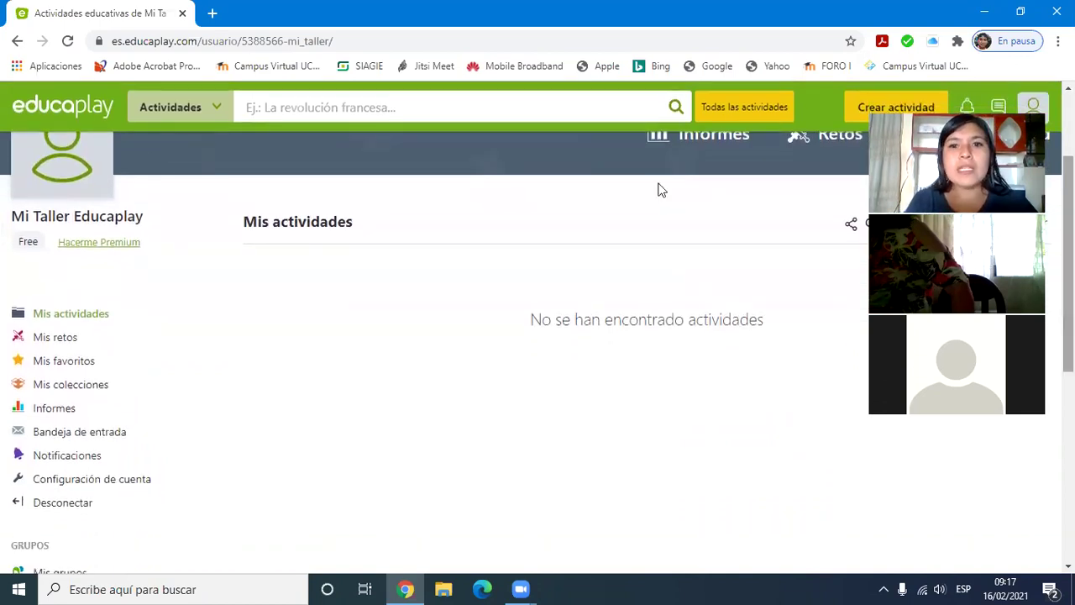
left_click(67, 313)
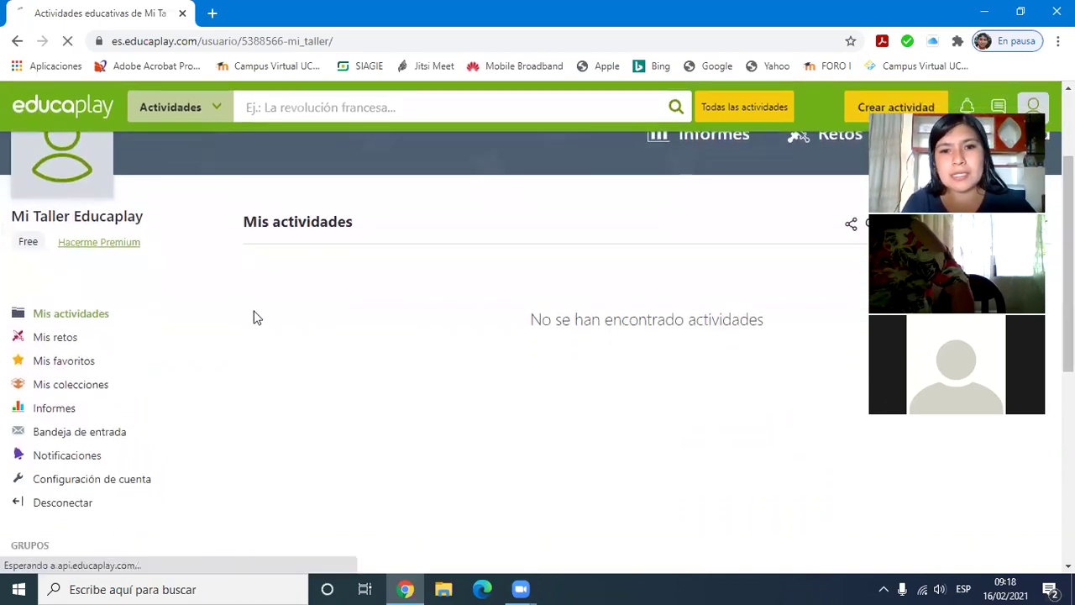
left_click(58, 344)
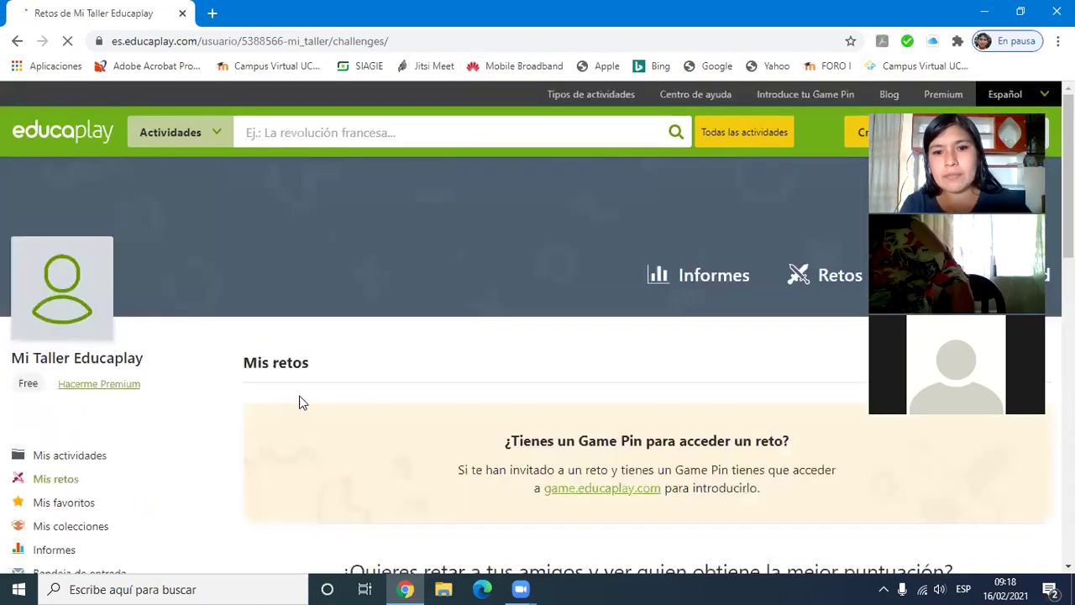
scroll(302, 402, "down", 1)
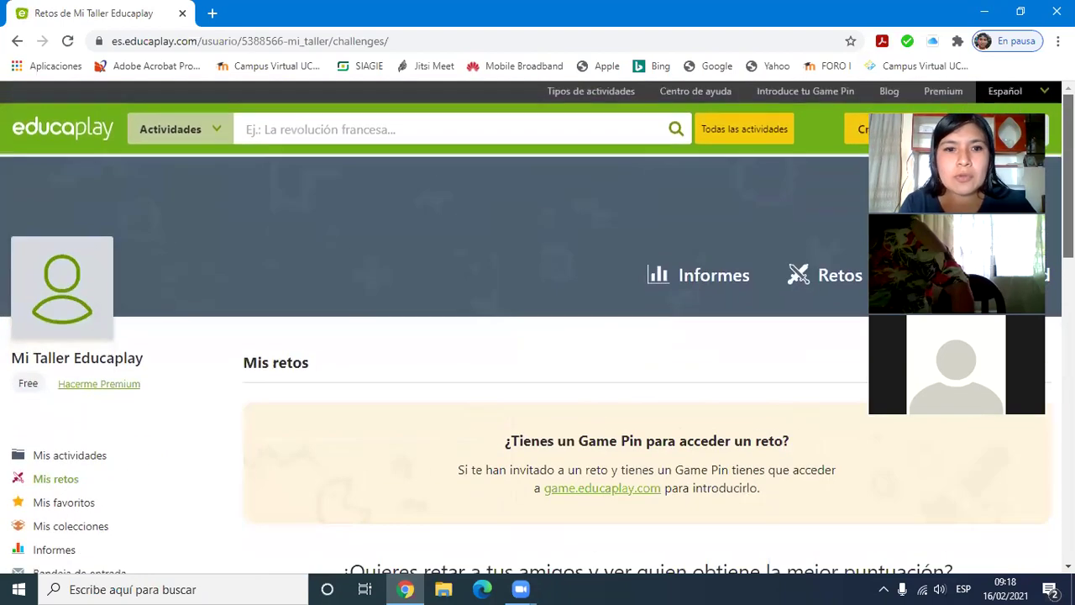
left_click(52, 456)
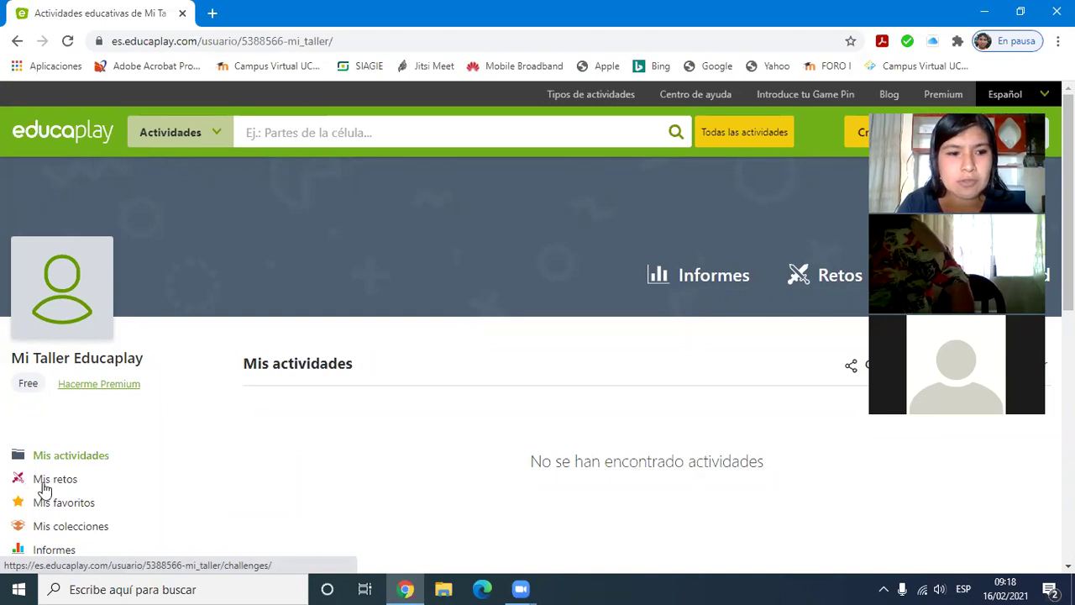
left_click(42, 482)
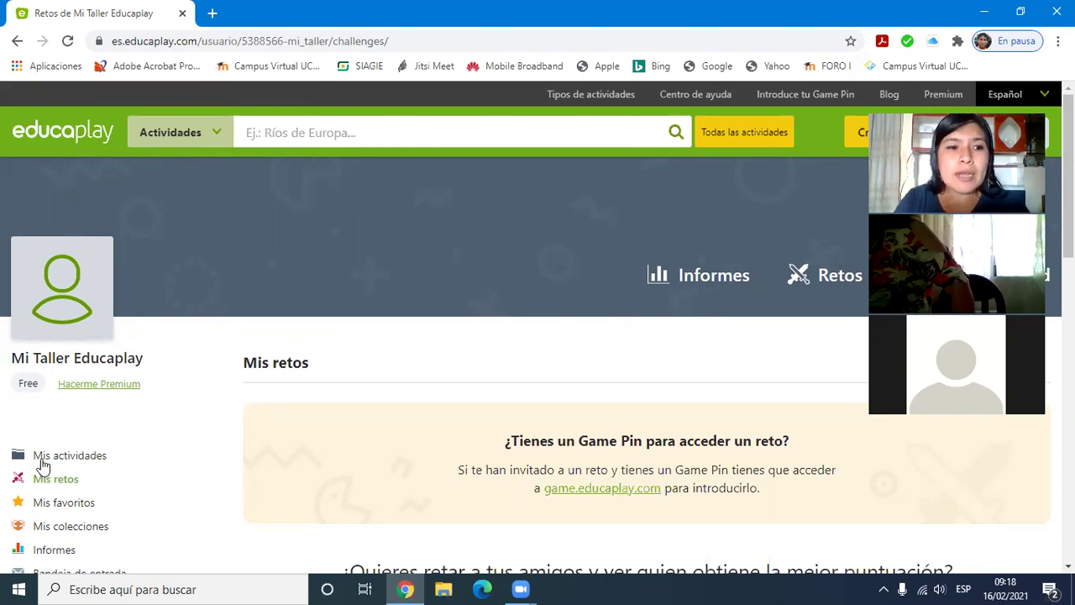
left_click(41, 462)
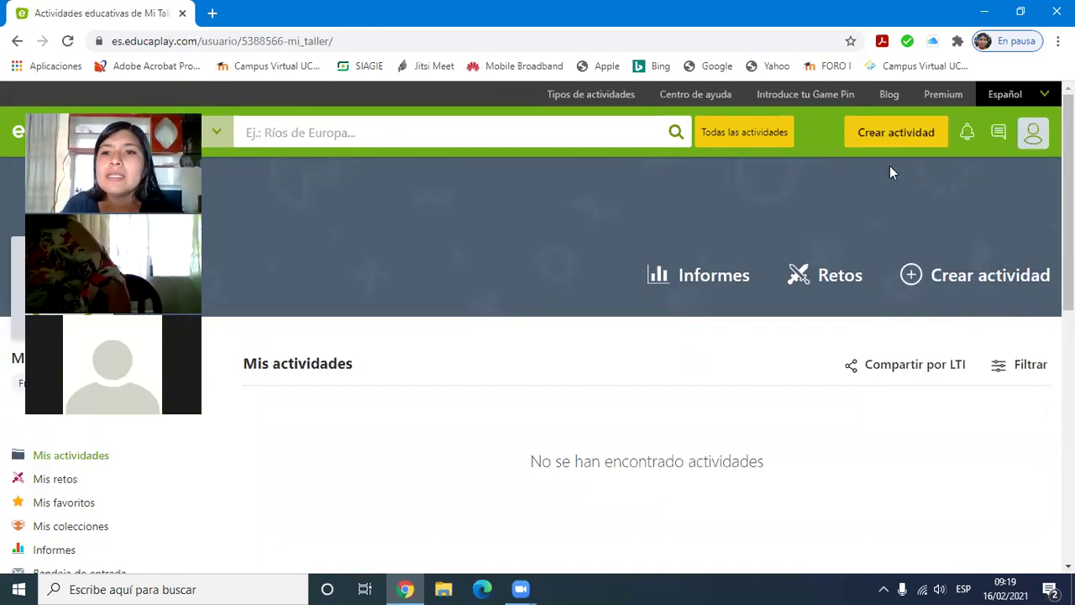
left_click(28, 460)
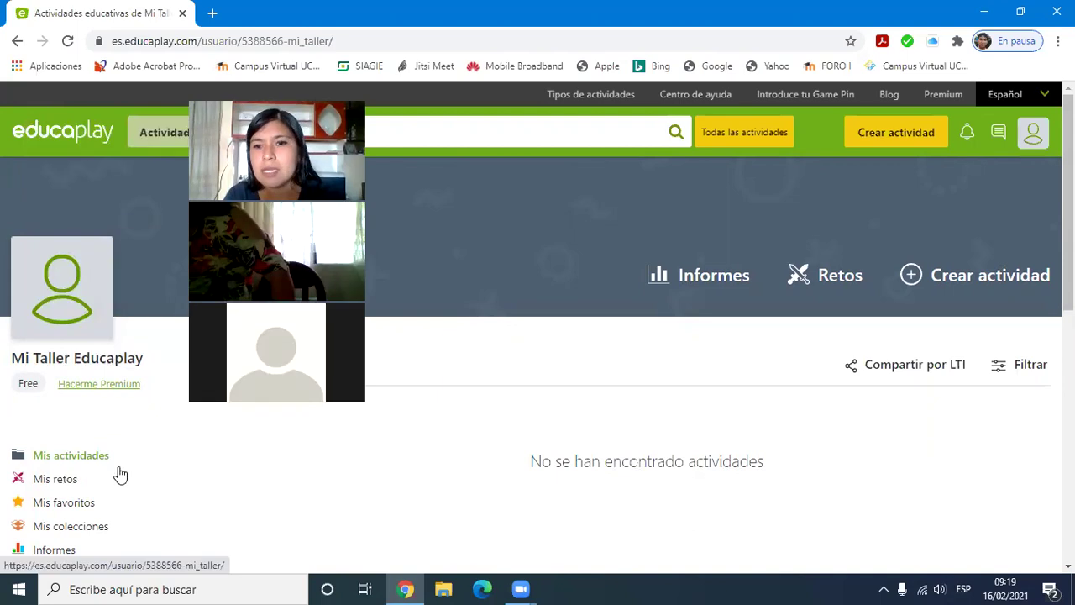
Step: Start a new activity with Crear actividad and select the Adivinanza riddle type
left_click(987, 275)
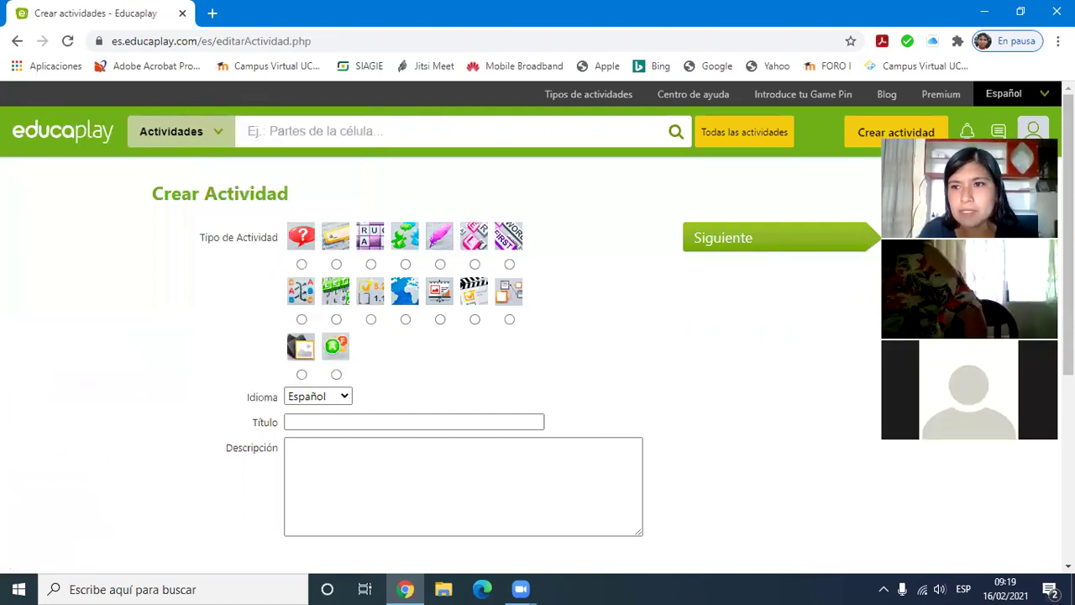
scroll(537, 335, "down", 4)
scroll(537, 336, "up", 3)
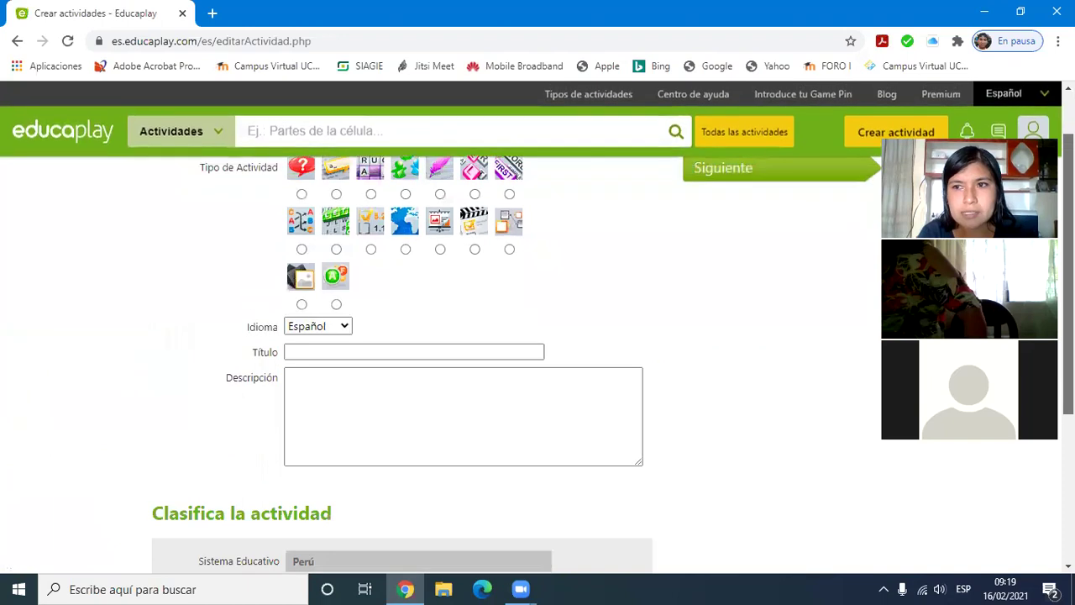
scroll(537, 336, "up", 1)
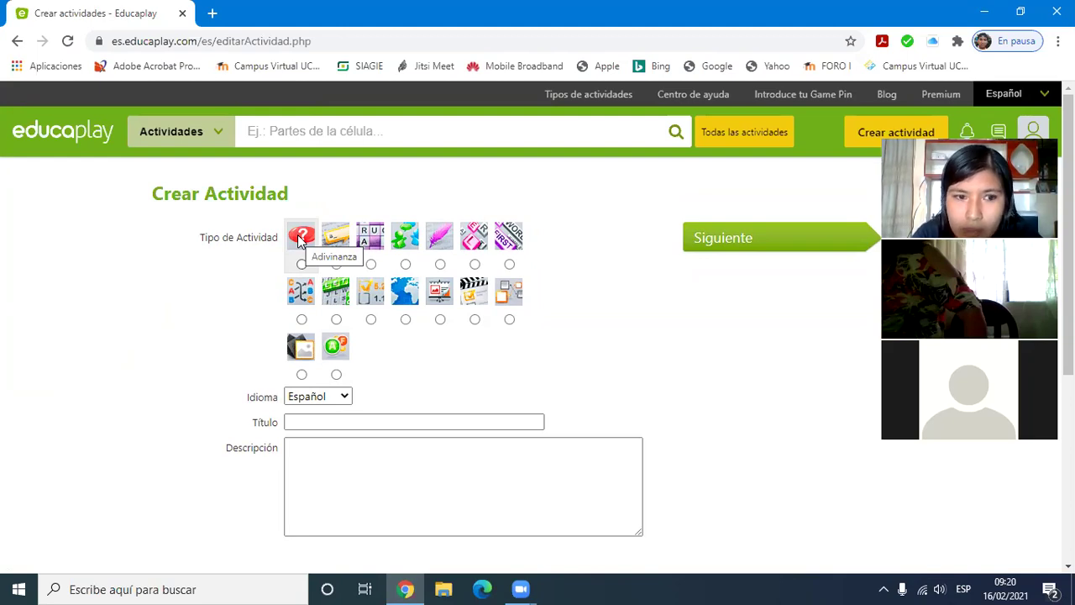
left_click(301, 264)
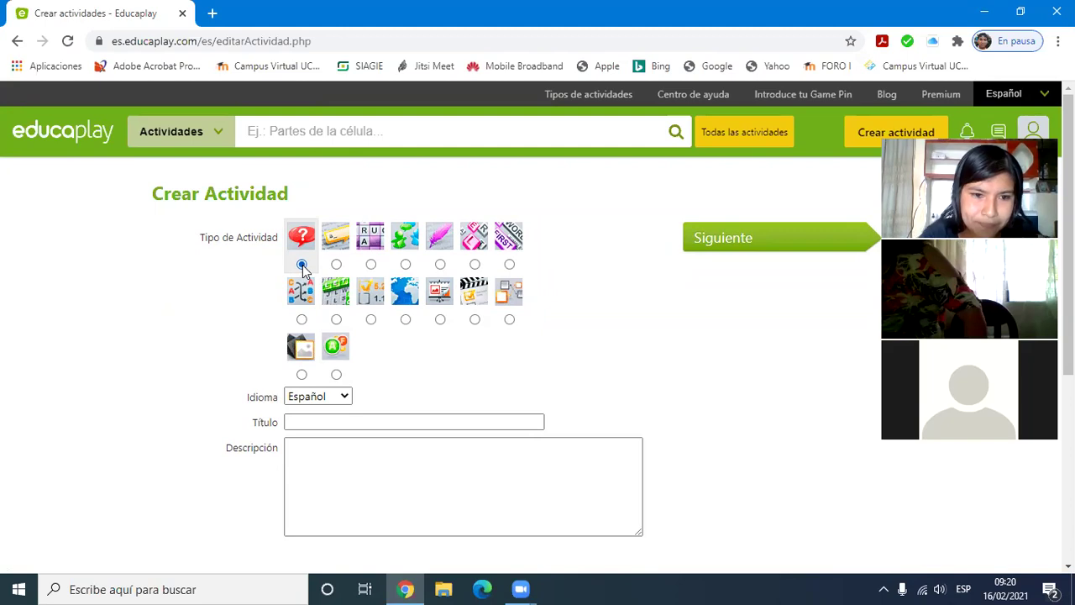
Step: Fill the Título field from the ADIVINANZA suggestion, deleting its extra words and typing 'CORTAS'
left_click(410, 420)
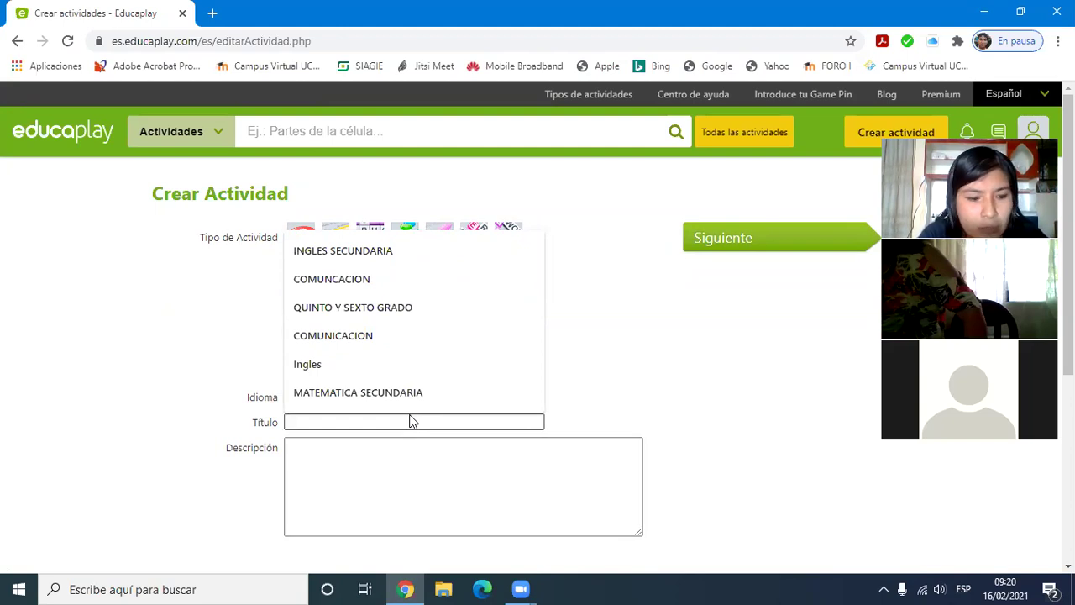
type("ADIV")
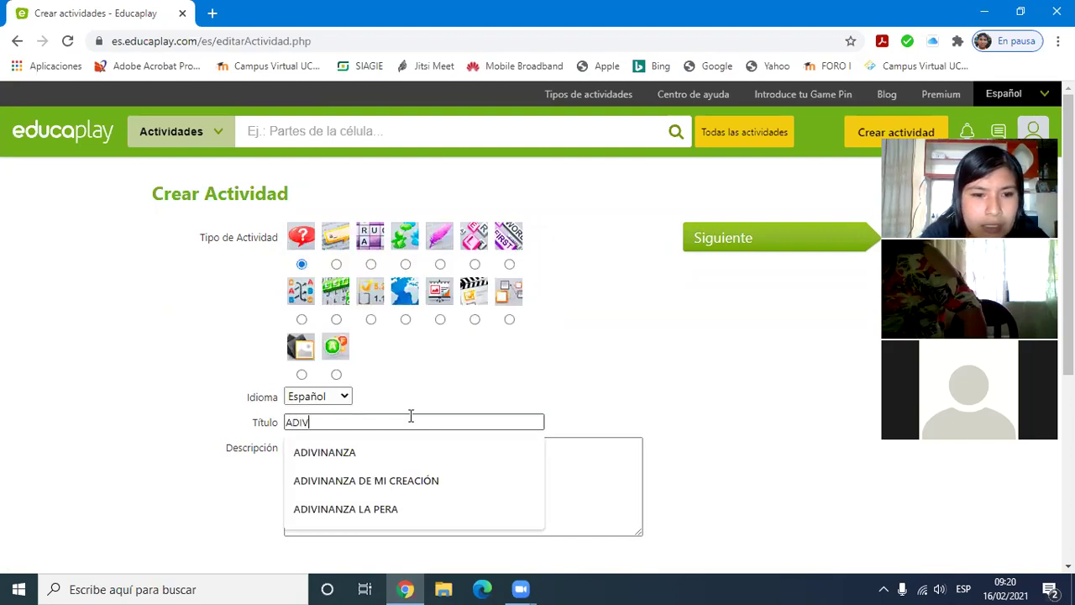
key("Down")
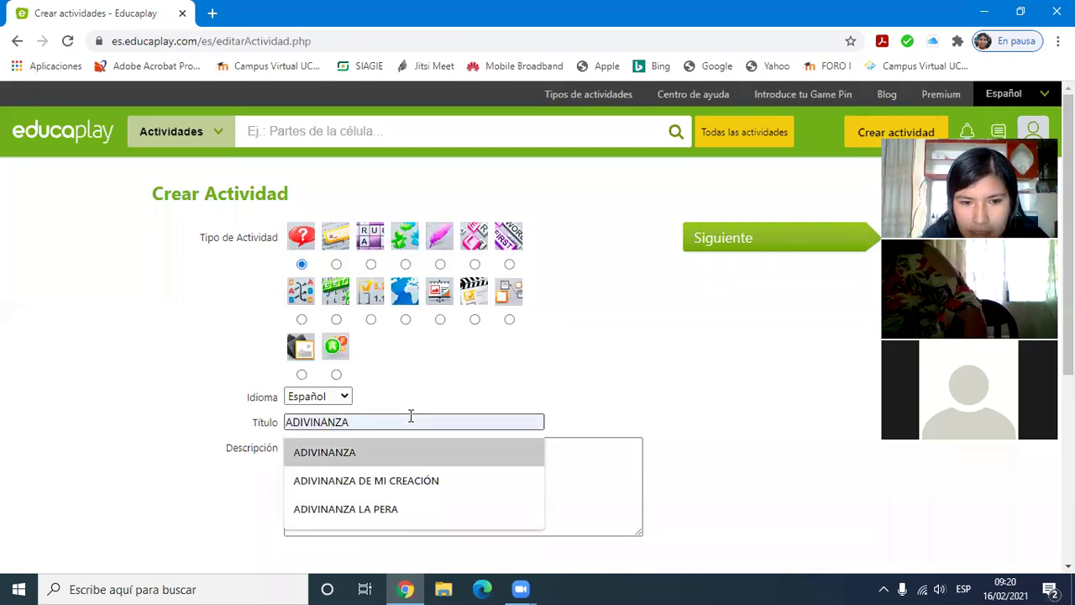
key("Down")
key("Return")
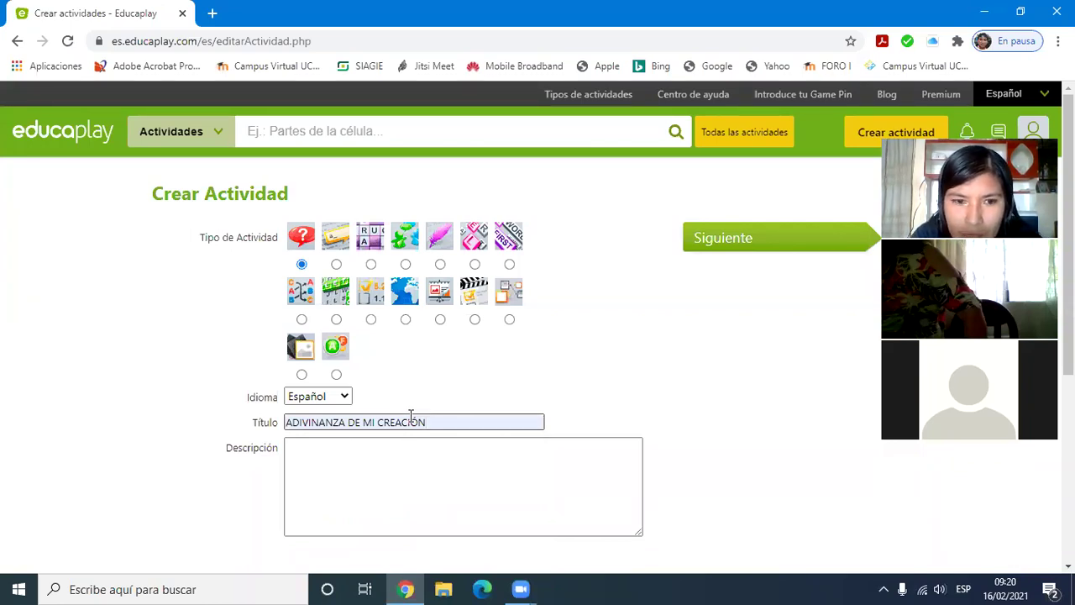
key("BackSpace")
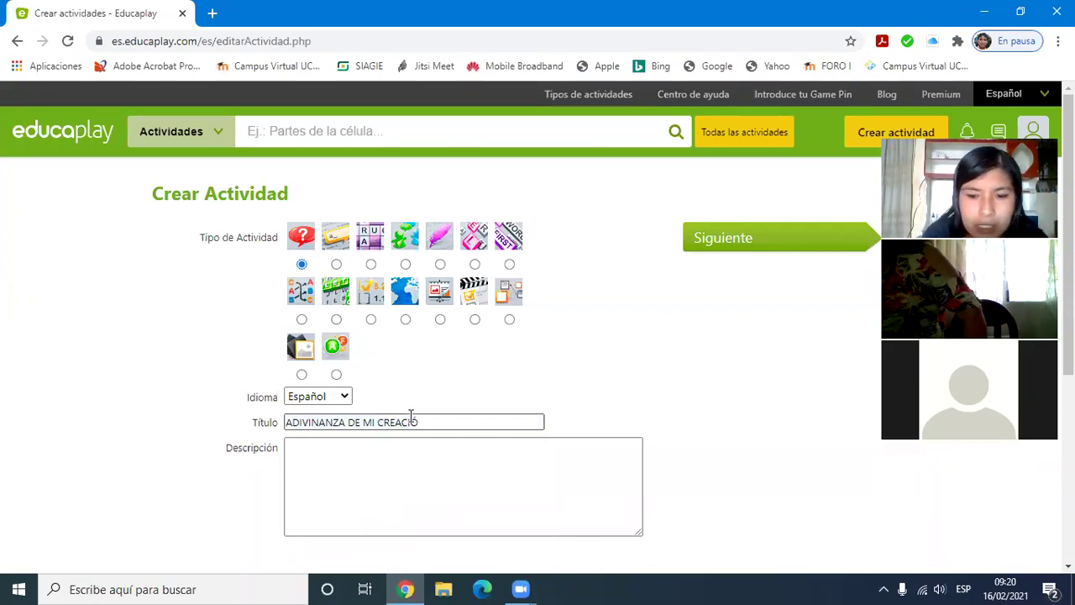
key("BackSpace")
key("BackSpace")
key("BackSpace")
key("BackSpace")
key("BackSpace")
key("BackSpace")
key("BackSpace")
key("BackSpace")
key("BackSpace")
key("BackSpace")
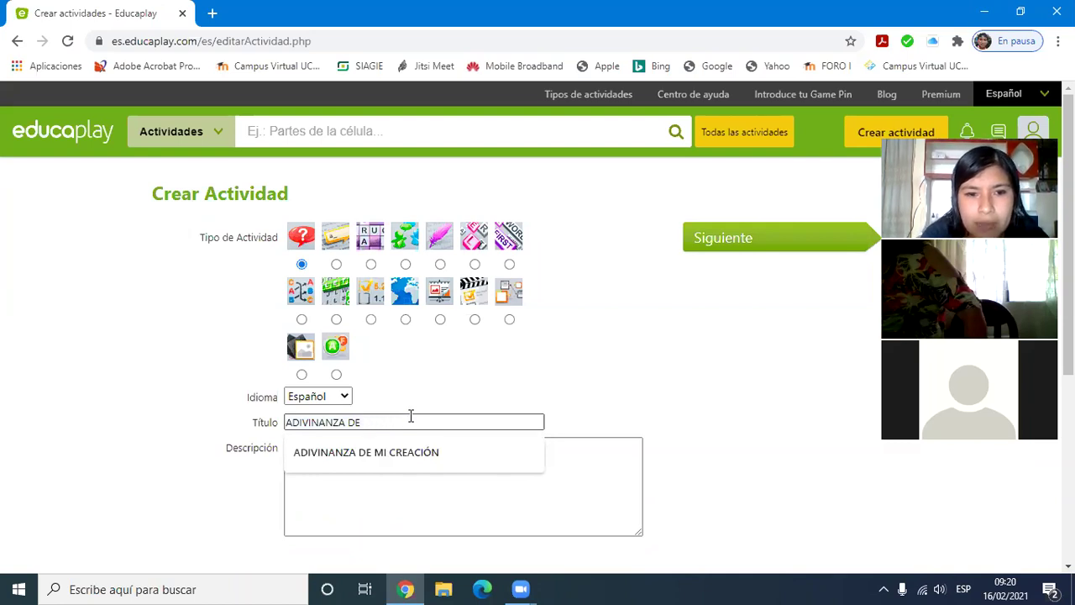
key("BackSpace")
key("BackSpace")
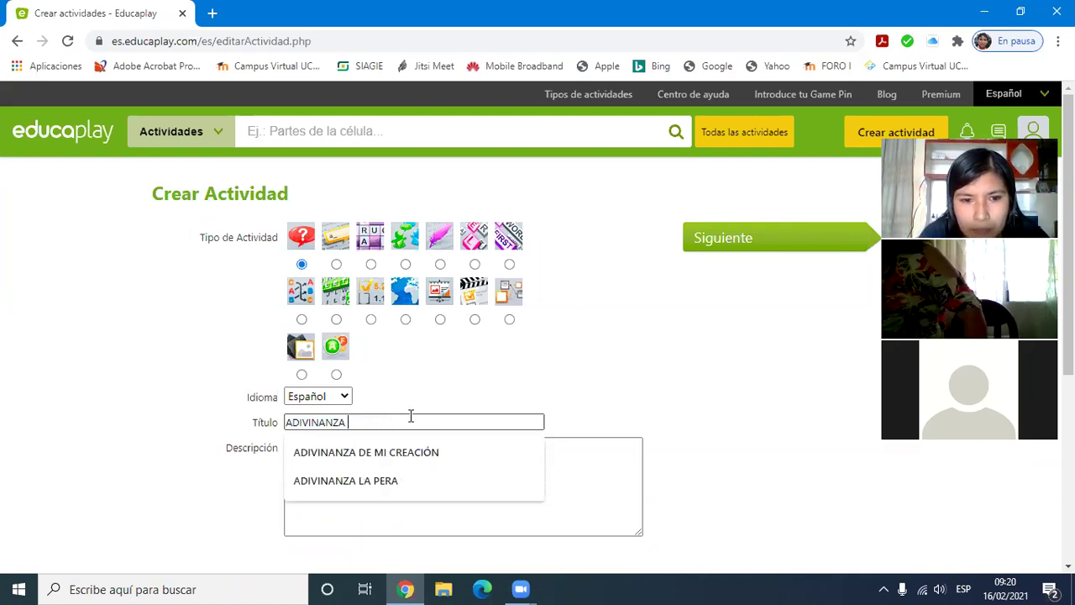
type("CORTAS")
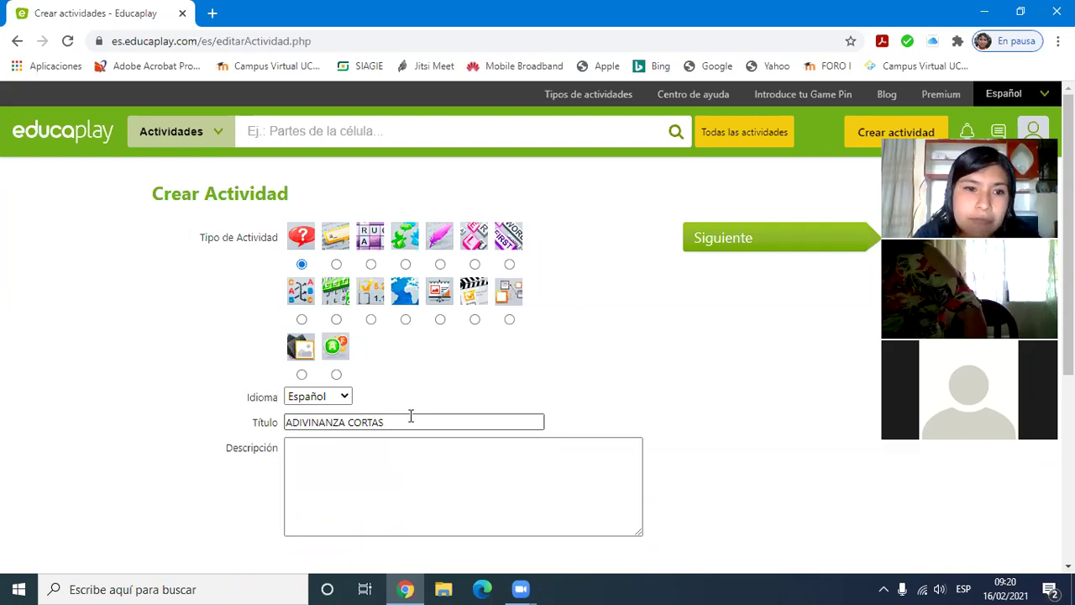
Step: Enter 'Piensa bien antes de contestar' as the activity's description
left_click(413, 444)
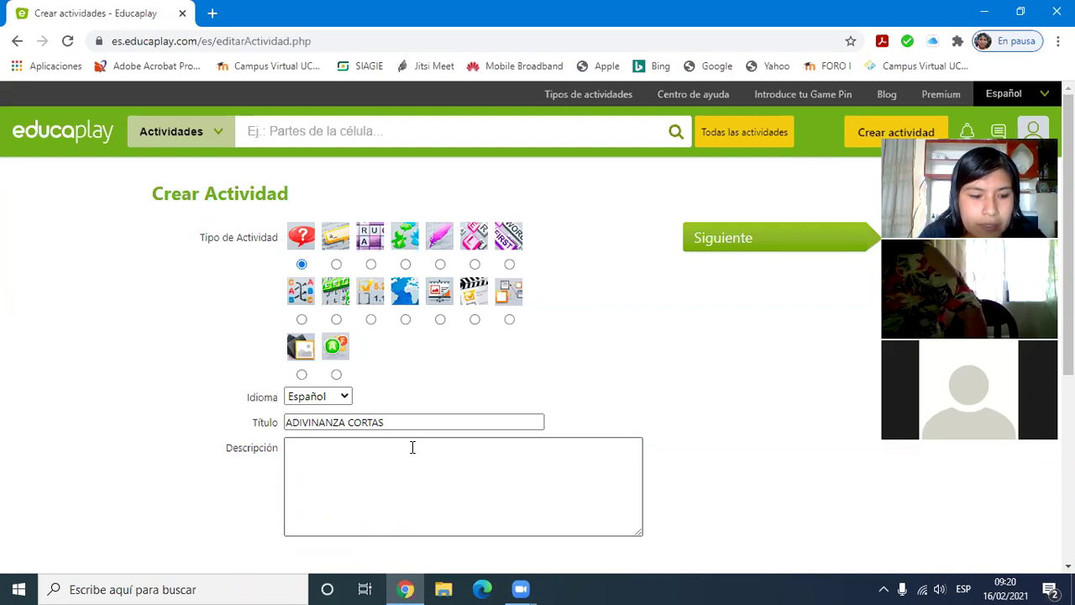
type("Piensa bie")
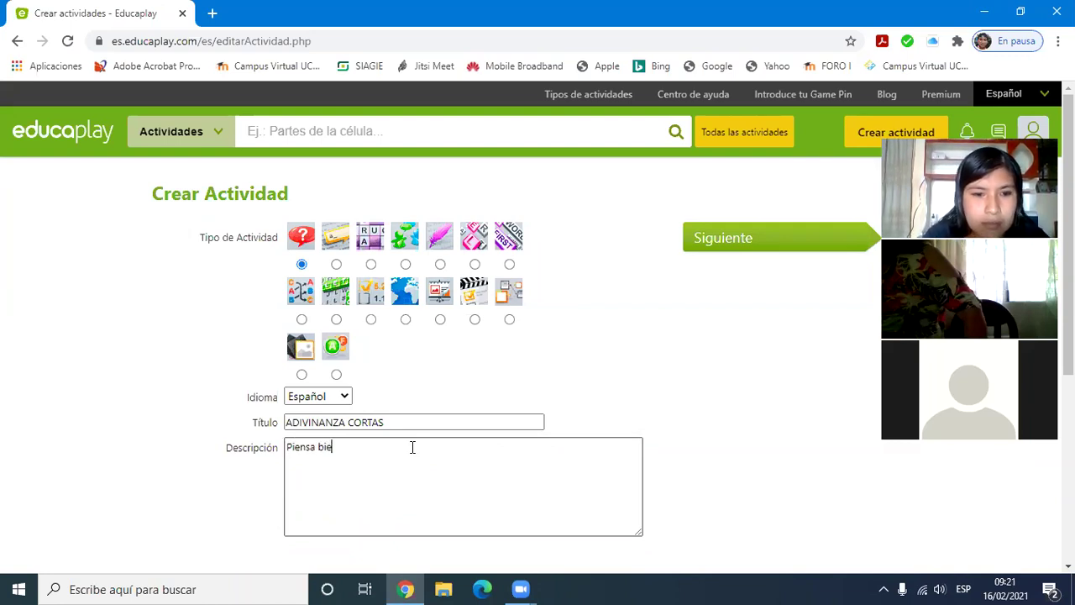
type("n antes de contestar")
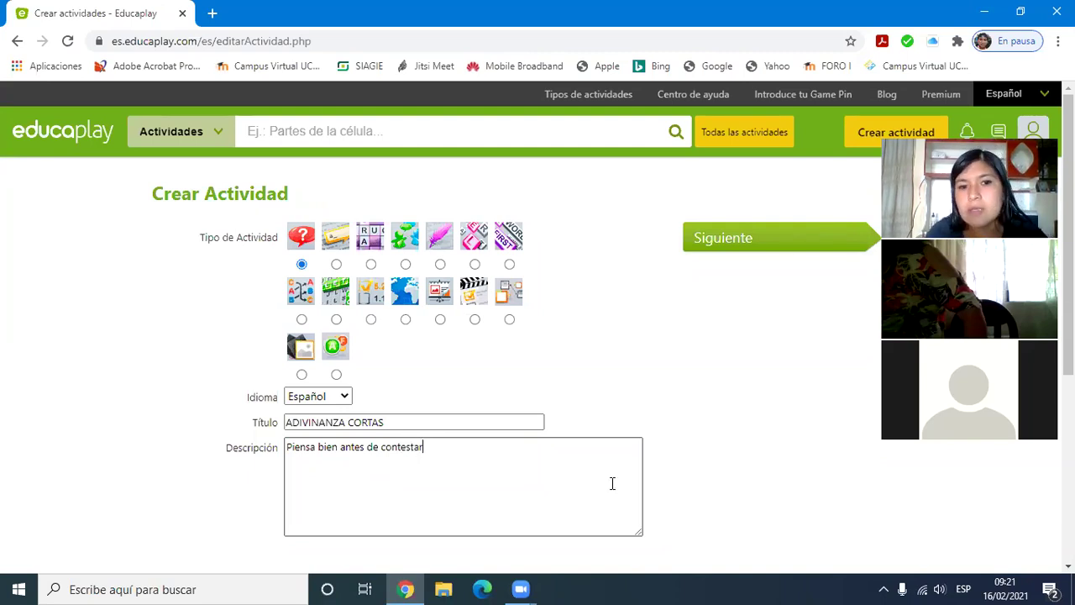
Step: Under Clasifica la actividad, pick '- No establecido -' from the Curso list
scroll(538, 336, "down", 2)
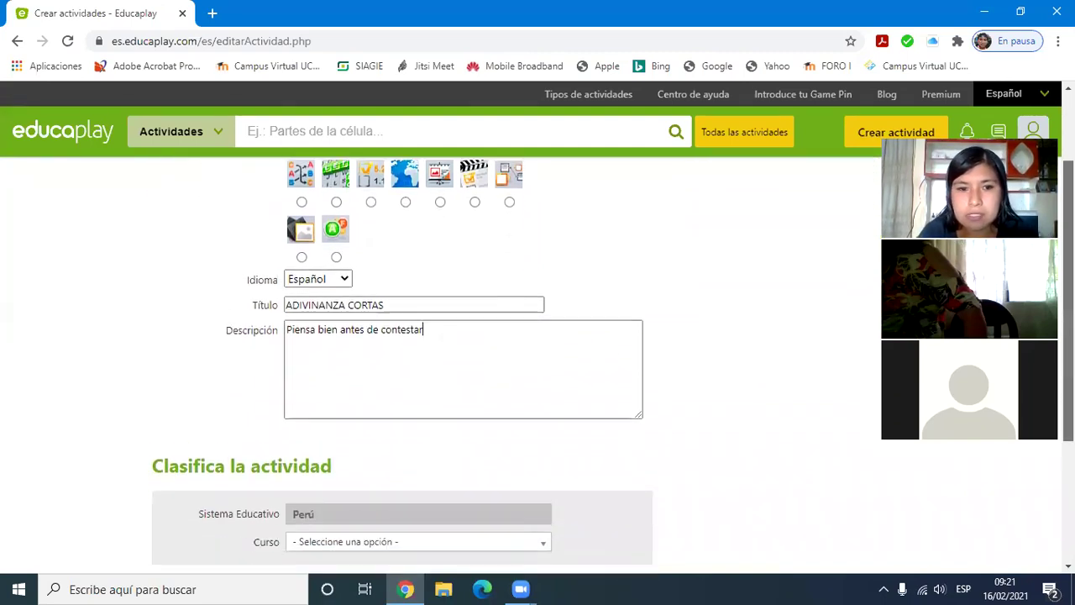
scroll(537, 336, "down", 1)
scroll(538, 336, "down", 1)
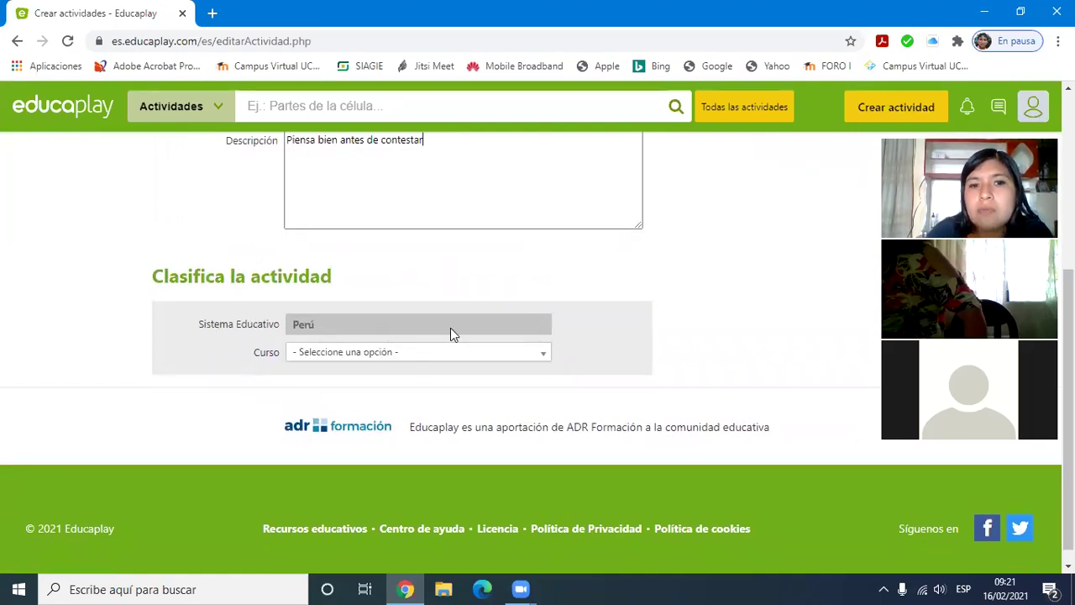
double_click(450, 327)
left_click(662, 312)
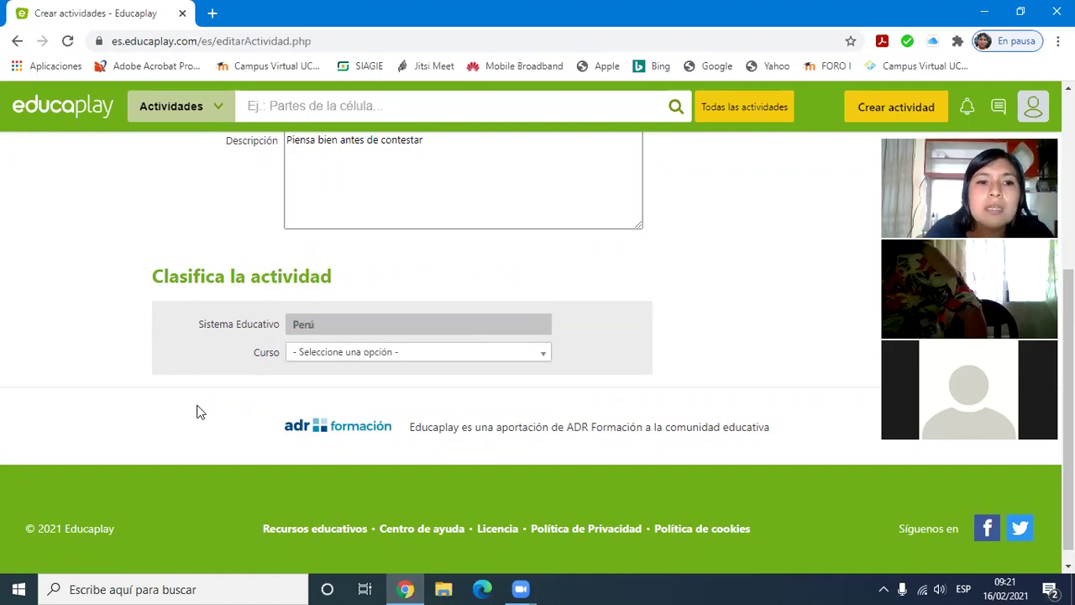
left_click(544, 356)
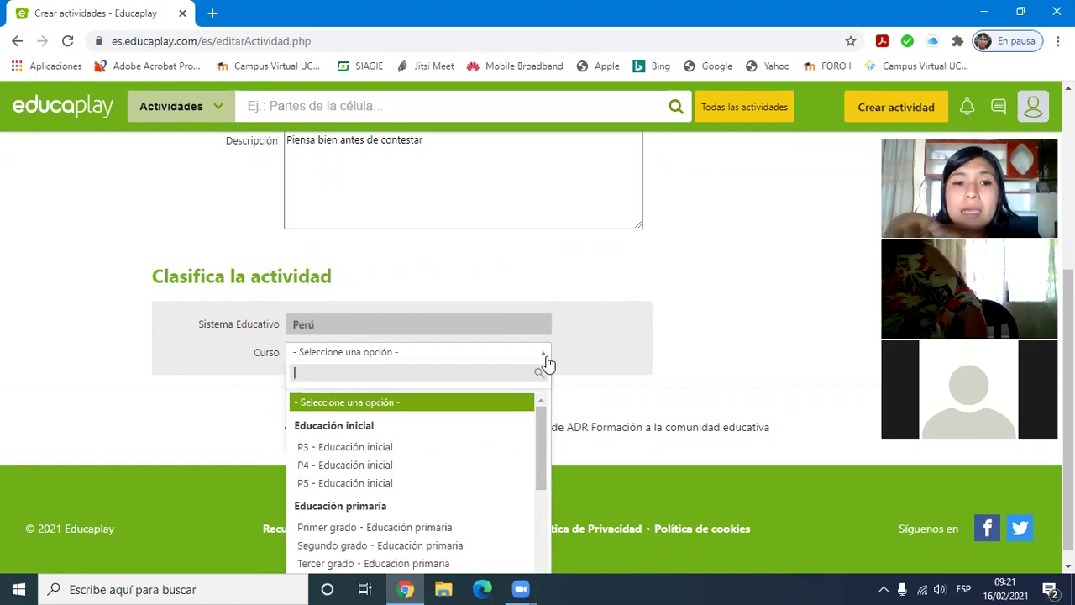
left_click_drag(541, 427, 540, 554)
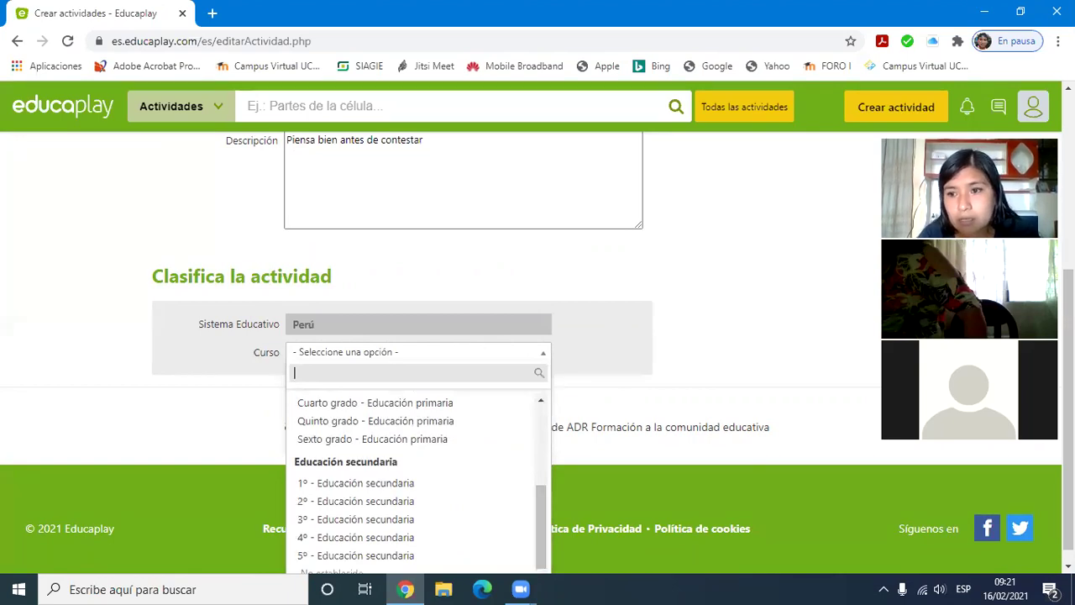
scroll(870, 429, "down", 1)
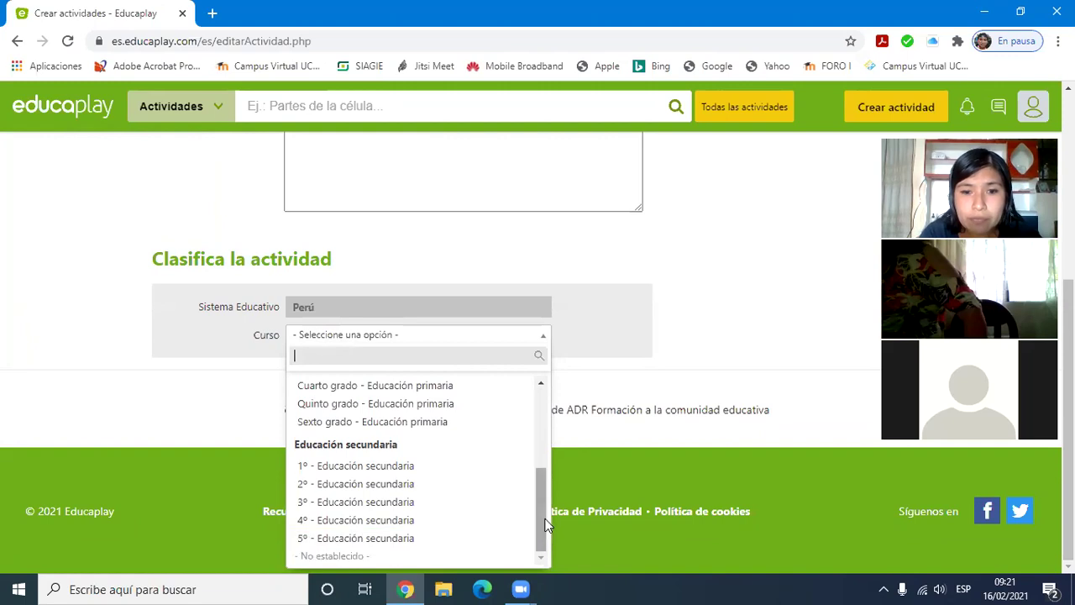
mouse_move(540, 513)
left_mouse_down()
mouse_move(543, 449)
mouse_move(540, 559)
left_mouse_up()
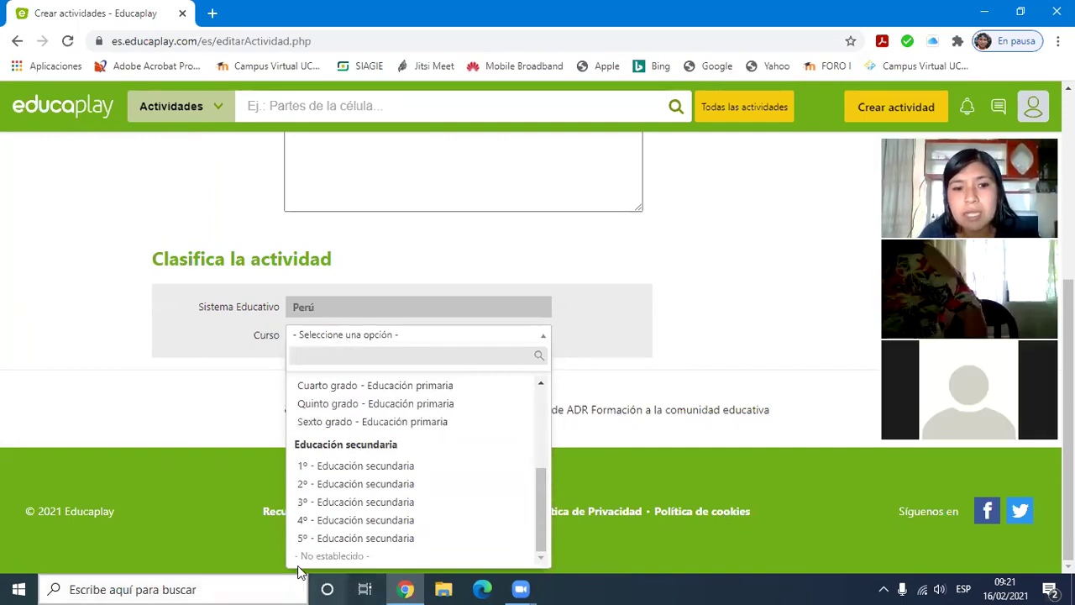
left_click(326, 555)
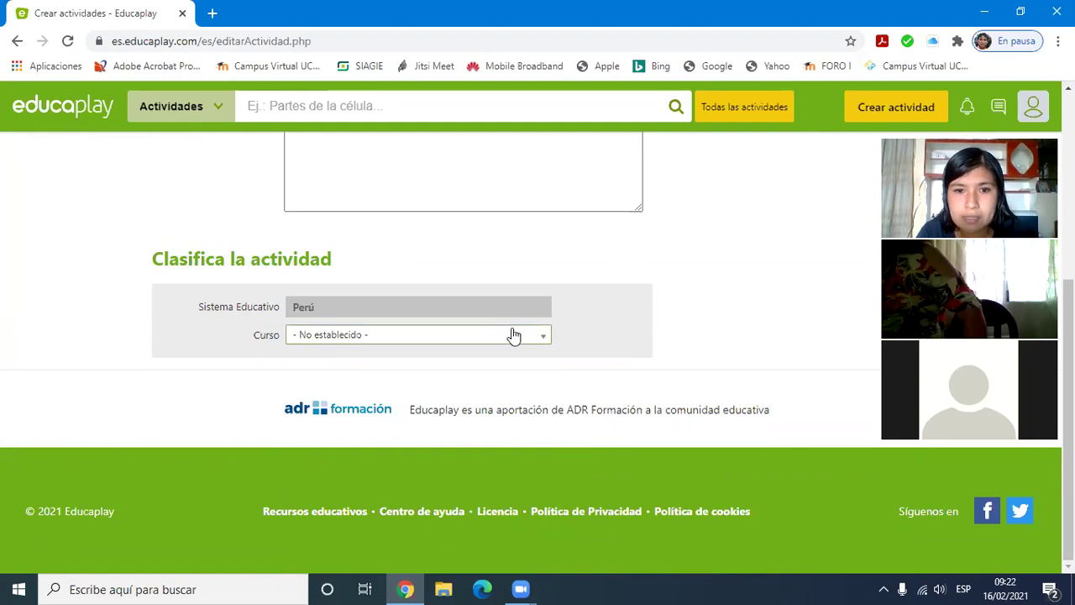
left_click(542, 338)
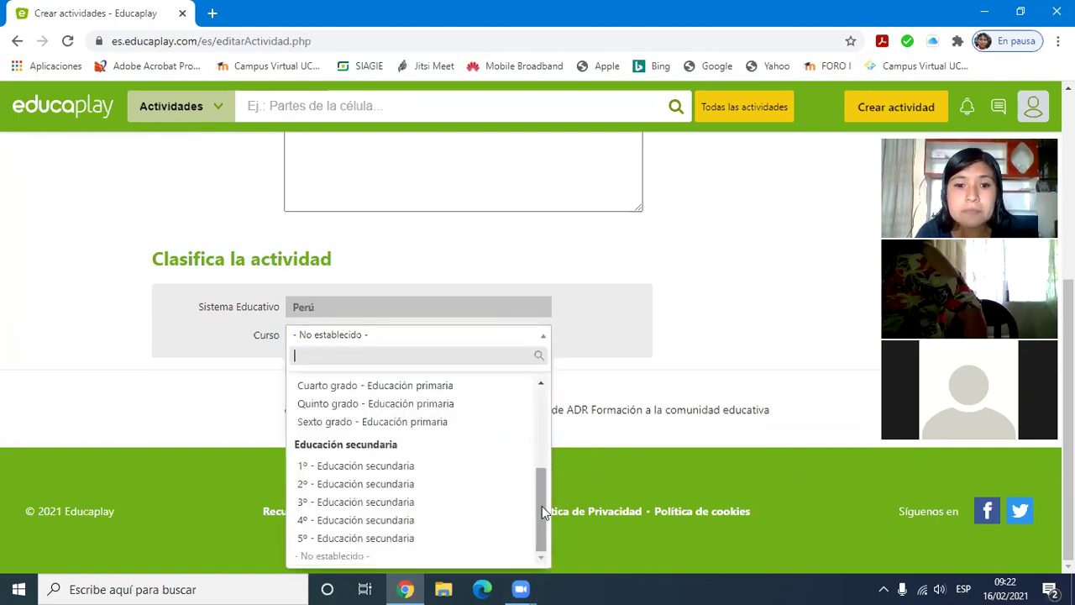
mouse_move(542, 506)
left_mouse_down()
mouse_move(554, 403)
mouse_move(540, 538)
mouse_move(536, 434)
left_mouse_up()
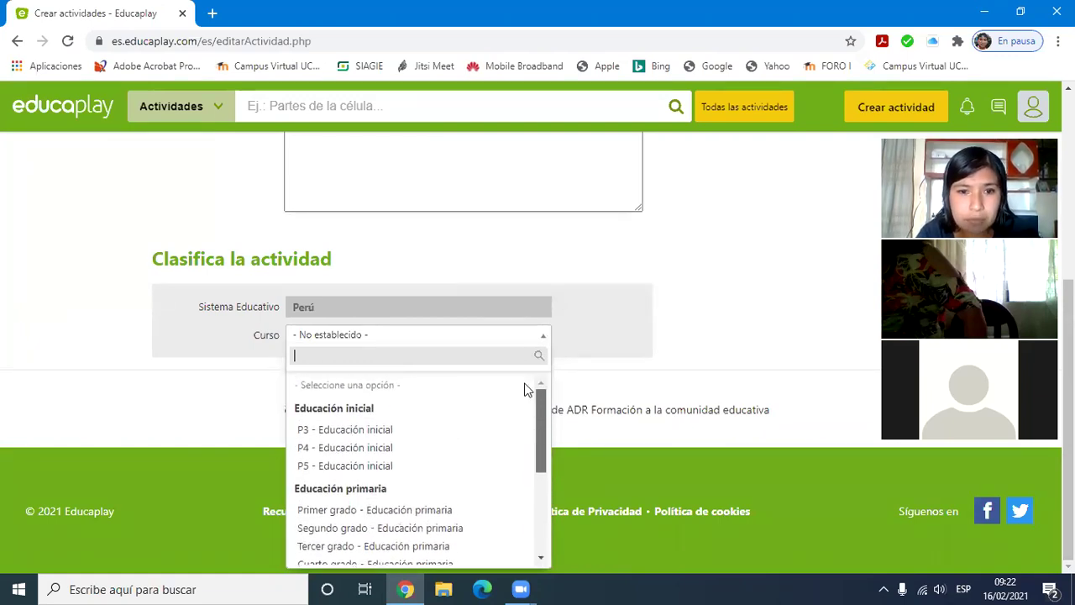
left_click_drag(527, 389, 520, 518)
left_click(317, 557)
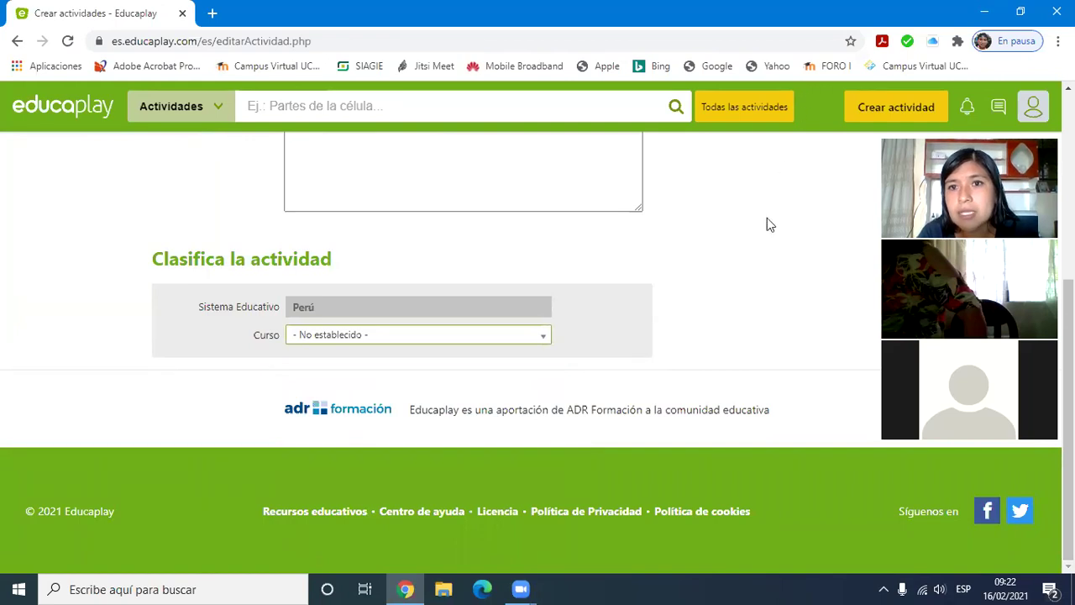
scroll(740, 205, "up", 3)
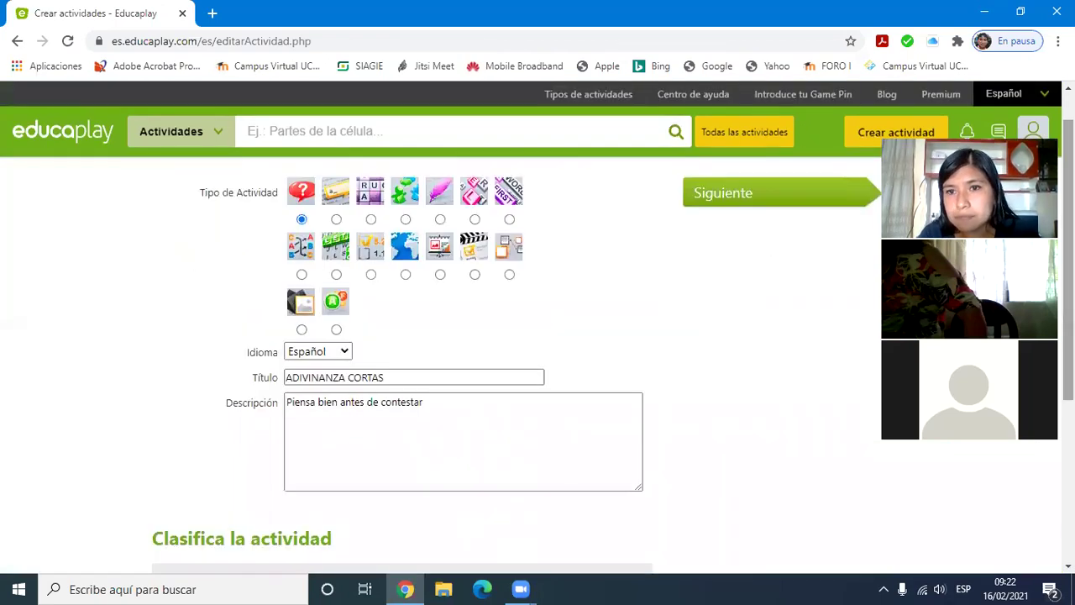
left_click(742, 203)
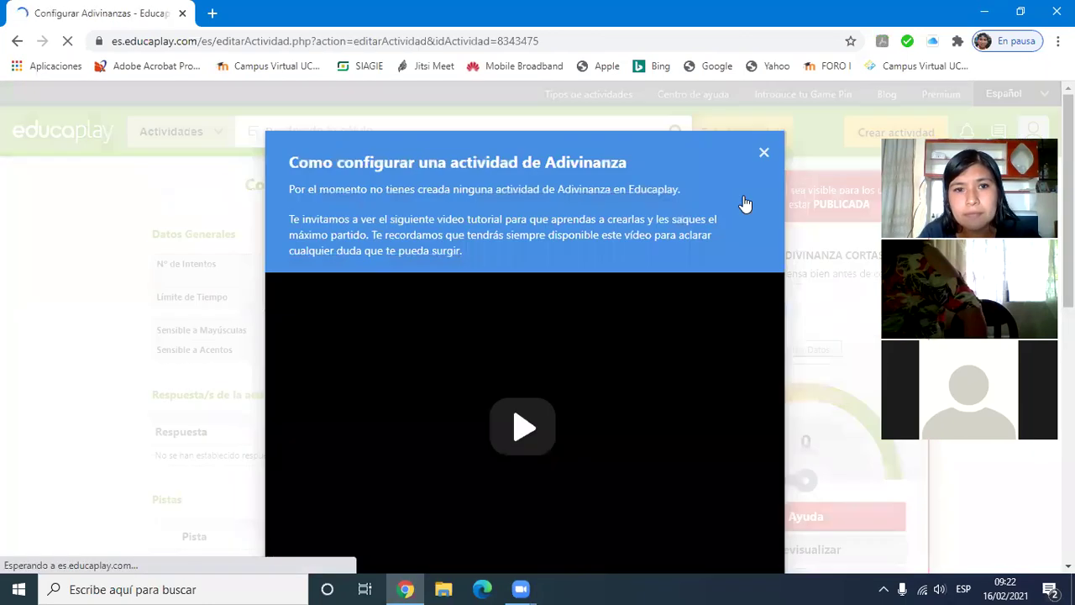
left_click(783, 151)
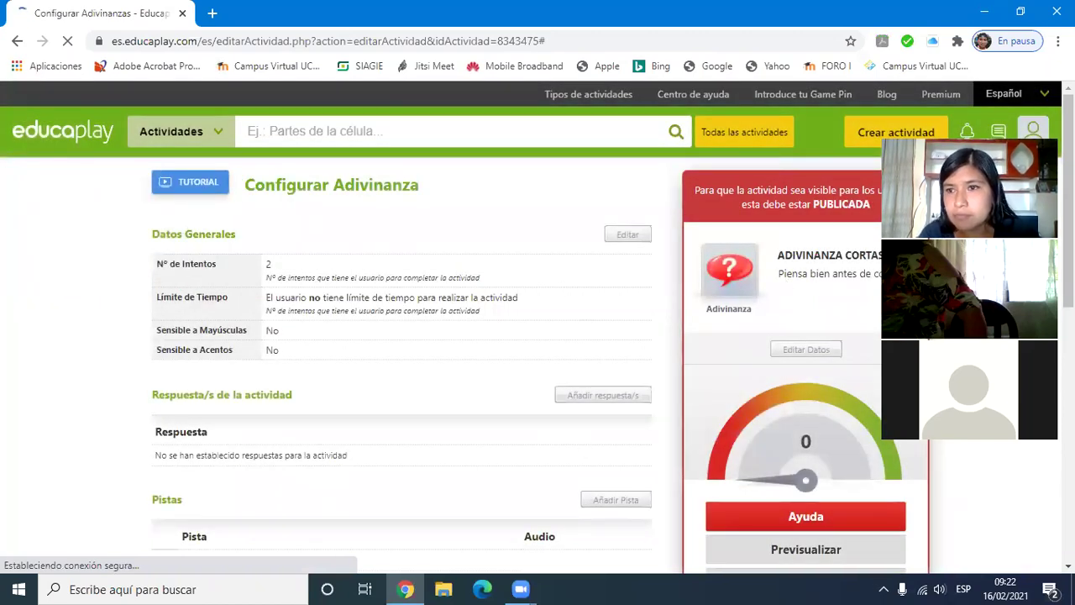
scroll(537, 336, "down", 2)
scroll(537, 336, "down", 3)
scroll(537, 336, "down", 1)
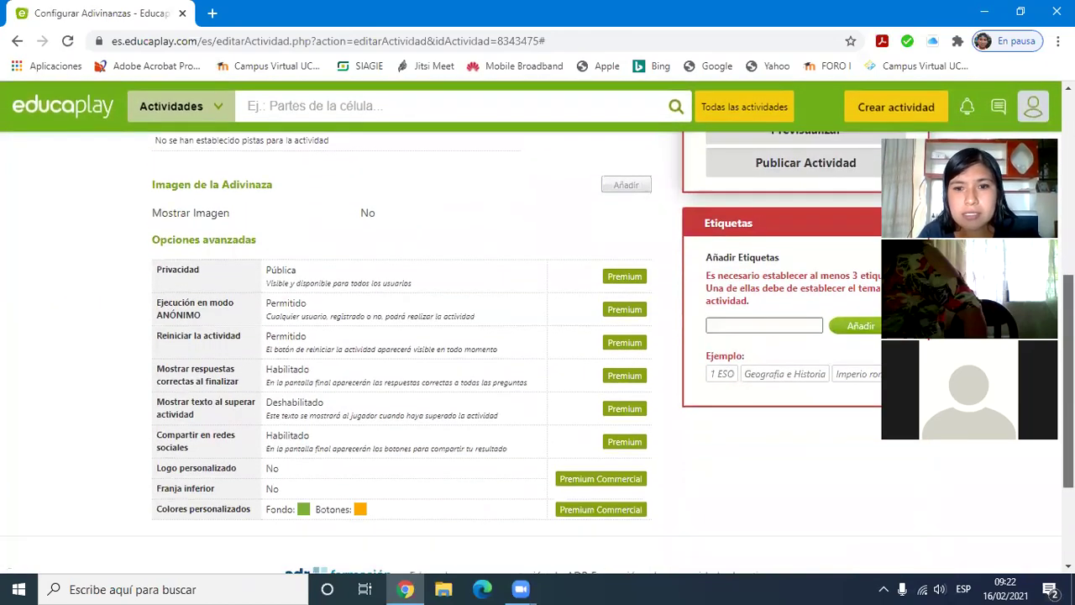
scroll(537, 336, "down", 3)
scroll(357, 372, "up", 1)
scroll(357, 372, "up", 2)
scroll(357, 372, "up", 1)
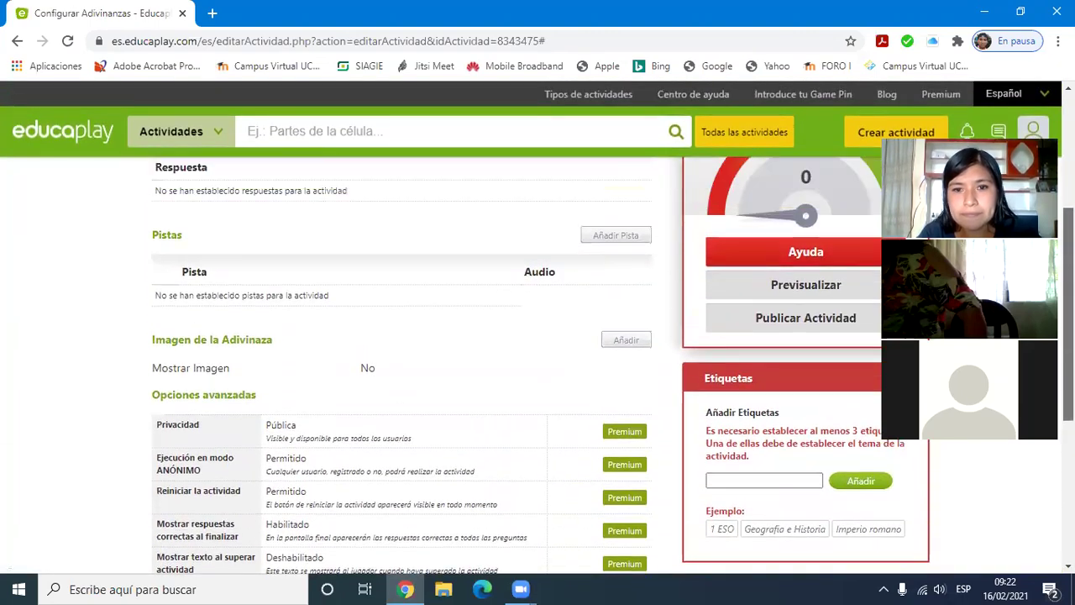
scroll(357, 372, "up", 1)
scroll(357, 372, "up", 1)
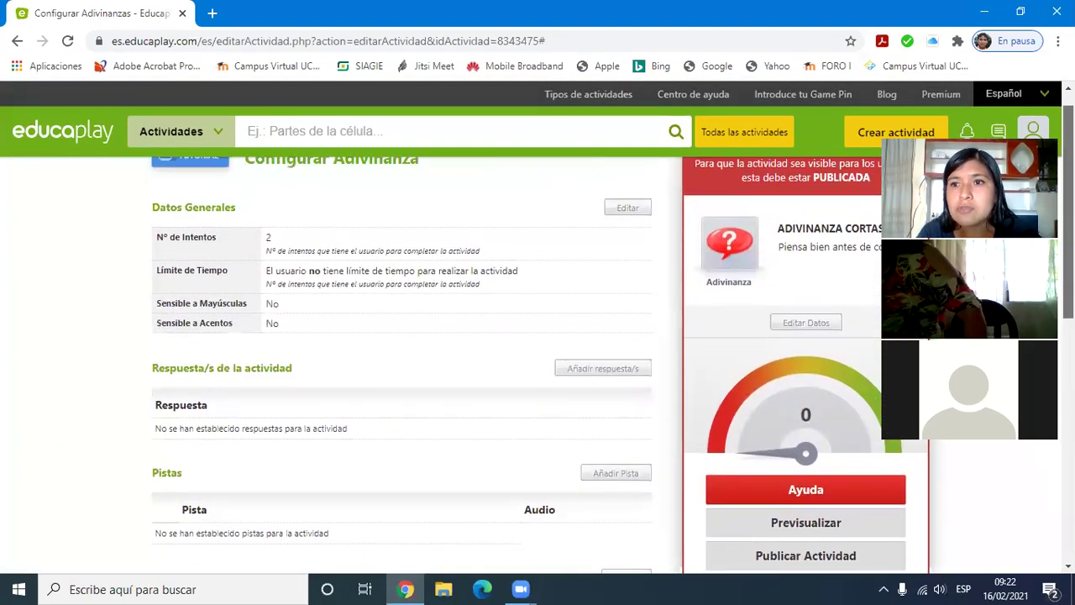
scroll(357, 372, "up", 1)
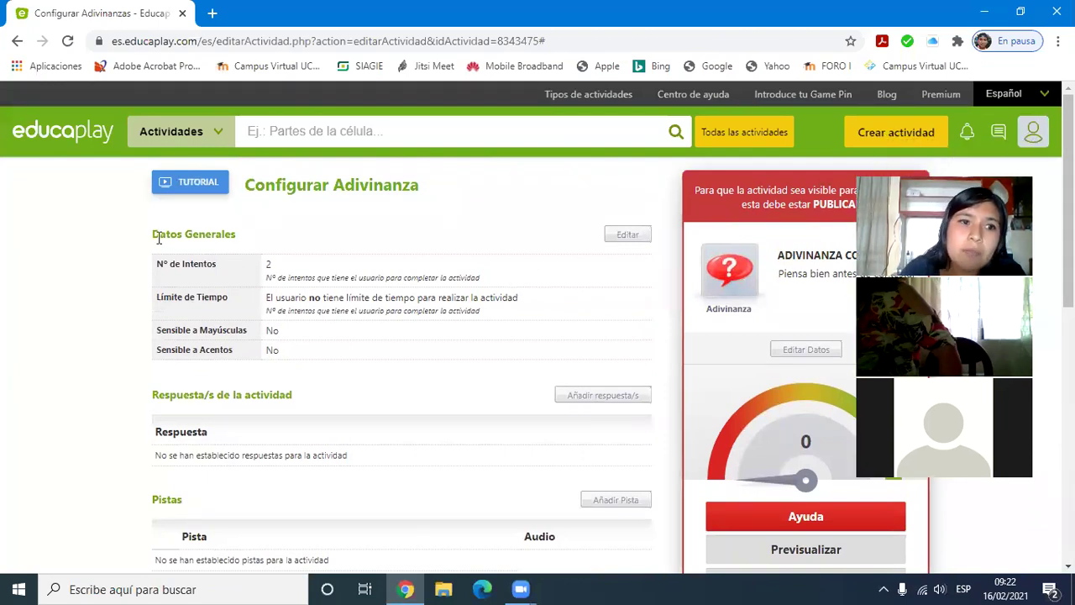
Step: Open Datos Generales for editing and set Nº de Intentos to 3
left_click(637, 235)
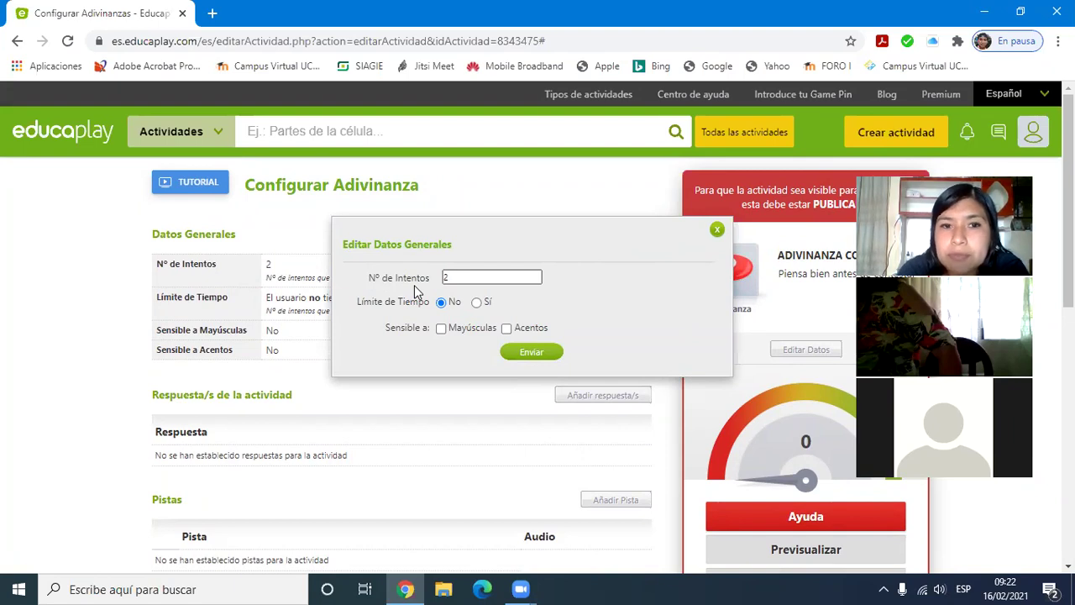
left_click(465, 280)
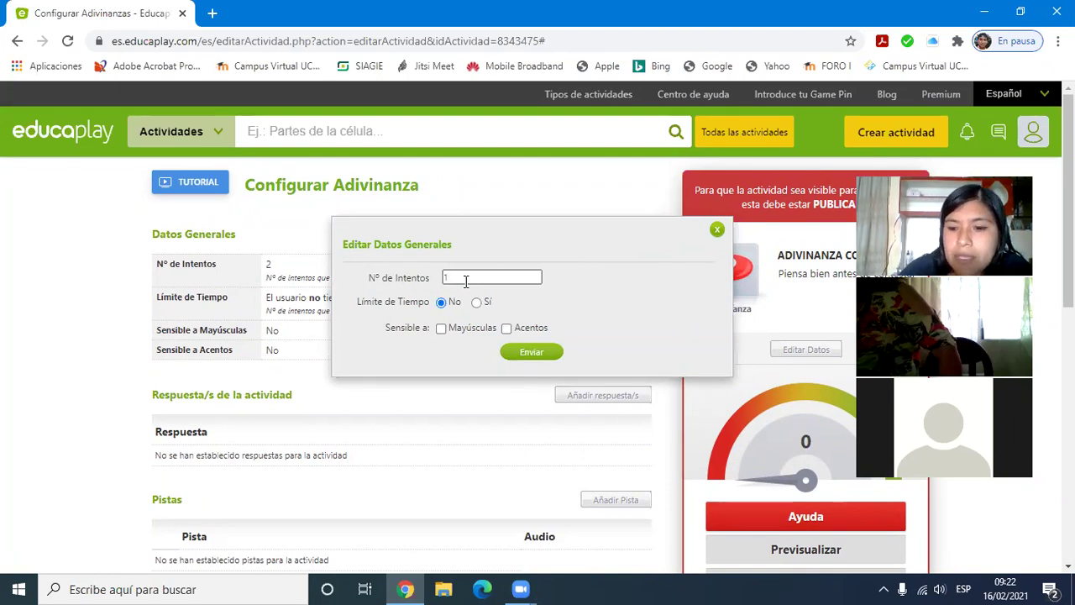
key("BackSpace")
type("3")
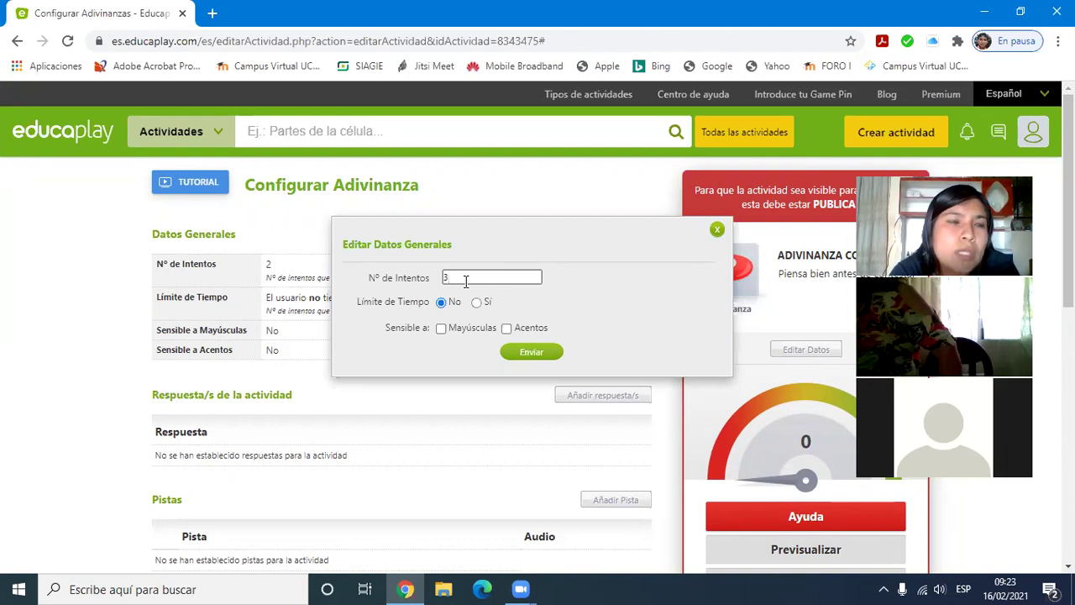
key("BackSpace")
type("4")
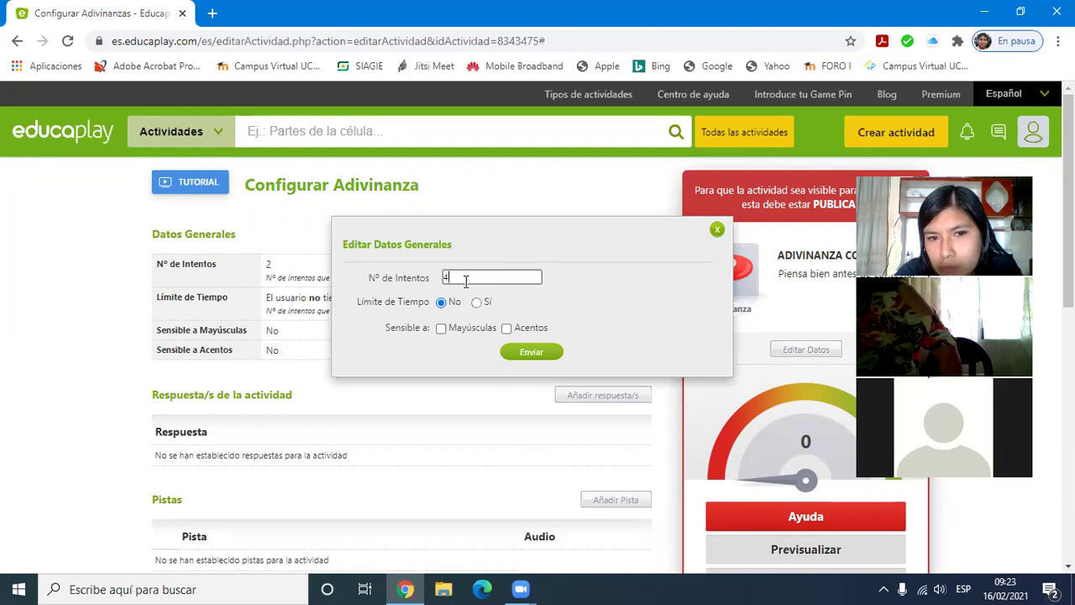
key("BackSpace")
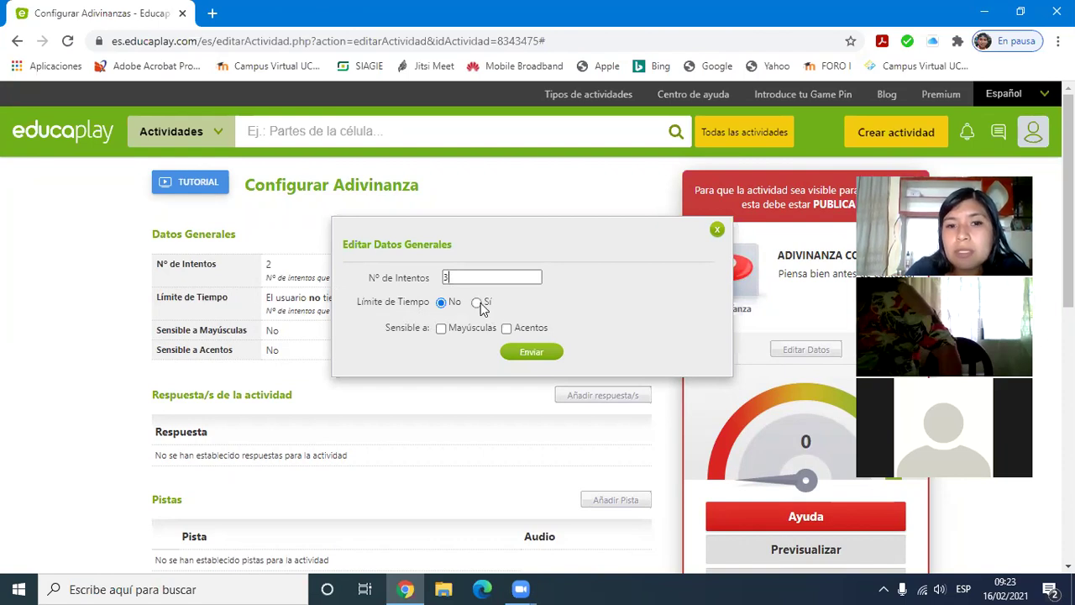
Step: Switch Límite de Tiempo to Sí and try 200, 60 and 120 seconds, leaving the field blank
left_click(478, 304)
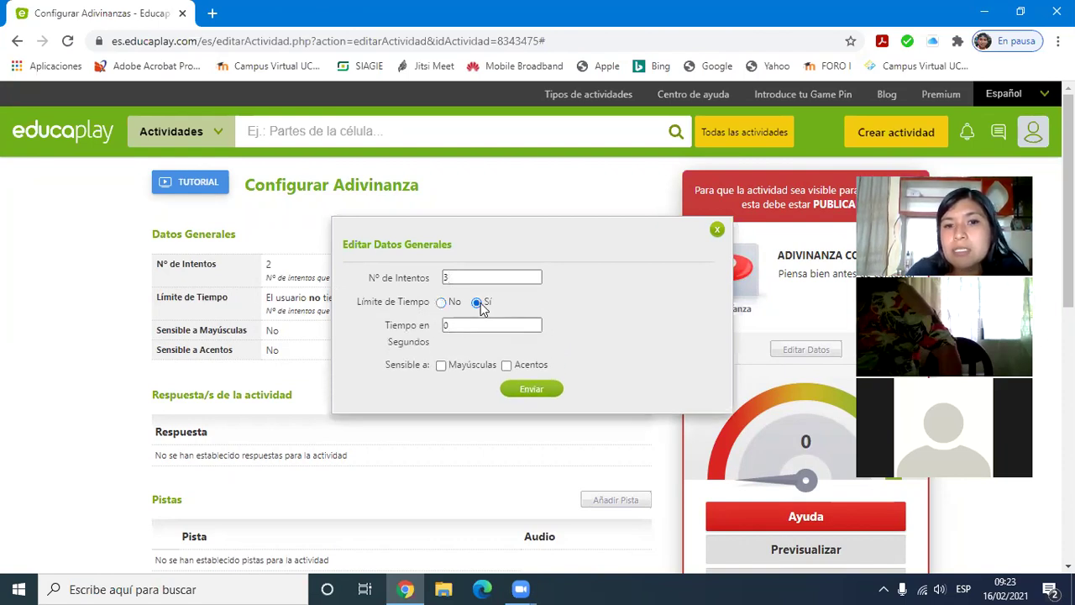
left_click(469, 326)
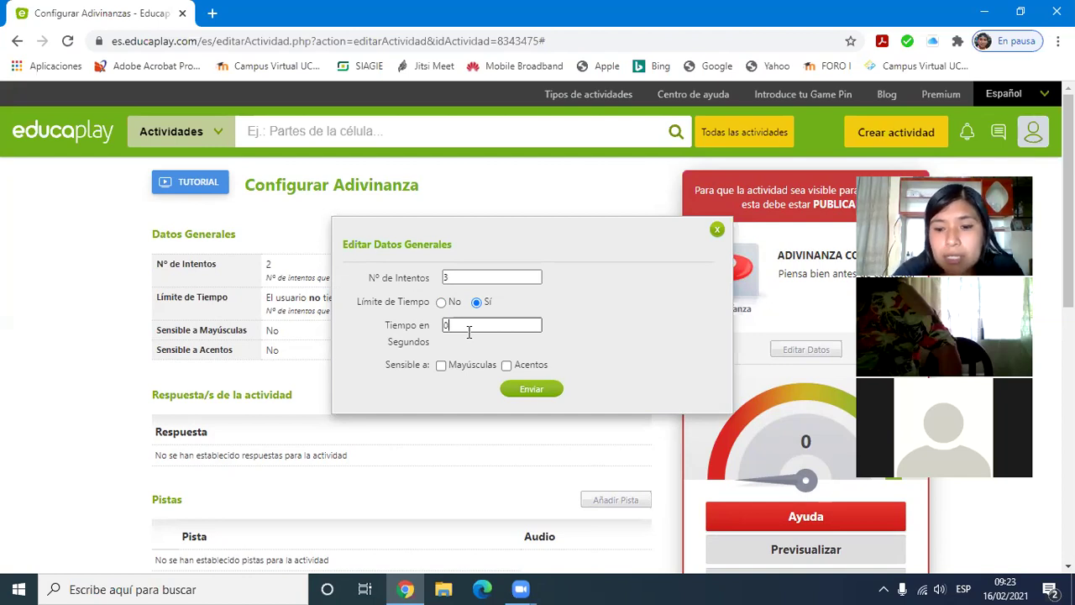
key("BackSpace")
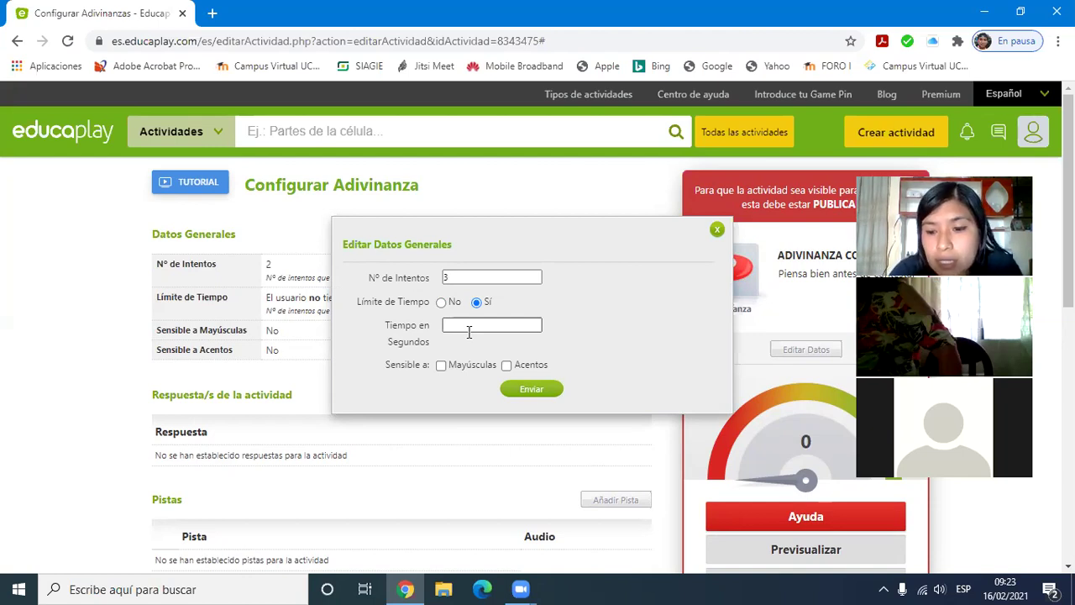
type("2")
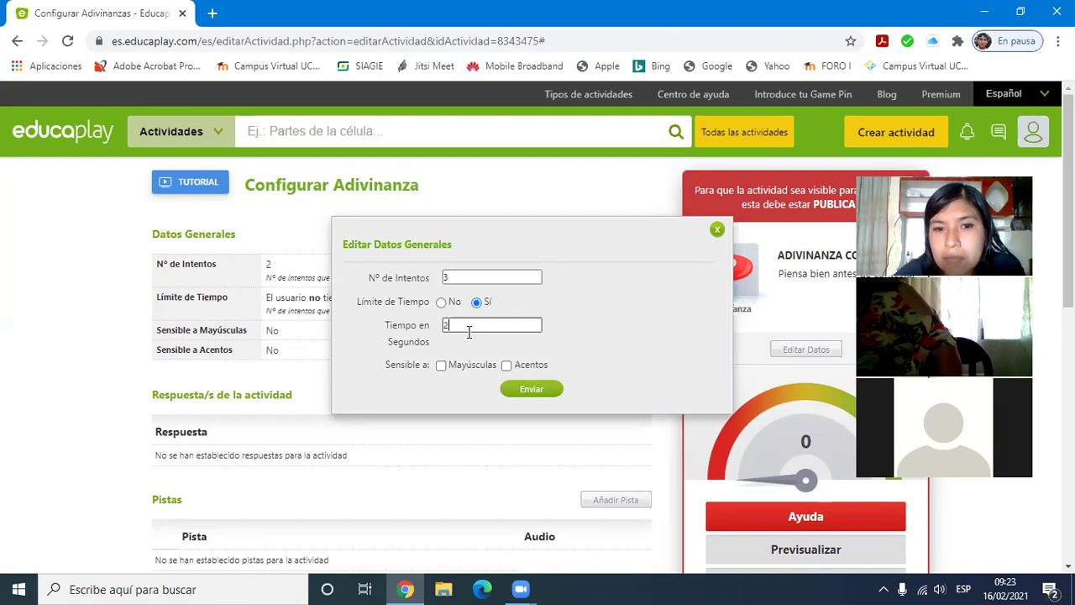
type("00")
key("BackSpace")
key("BackSpace")
key("BackSpace")
type("60")
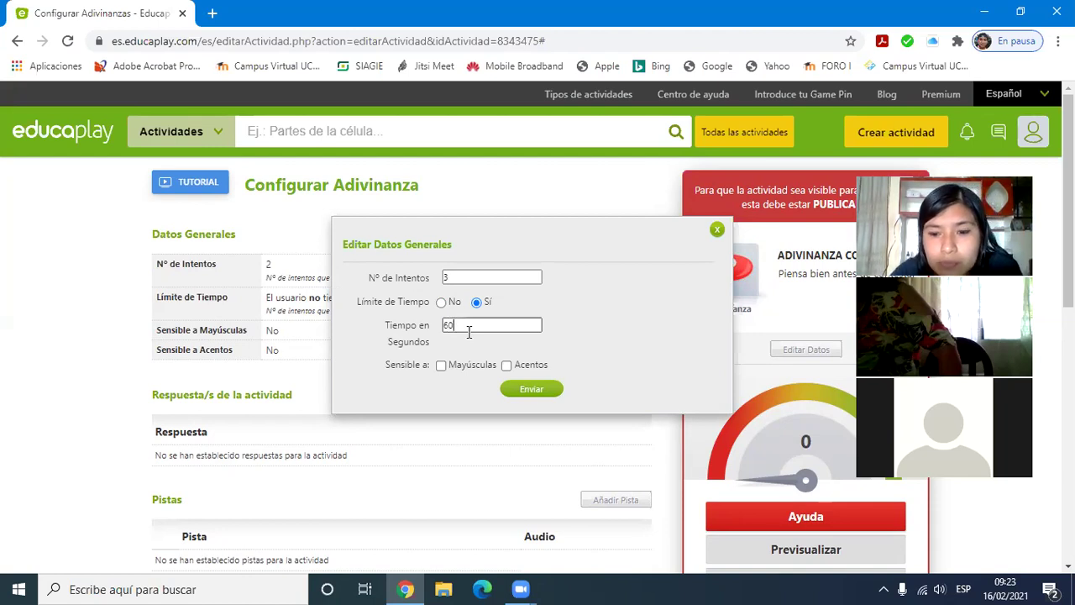
key("BackSpace")
key("BackSpace")
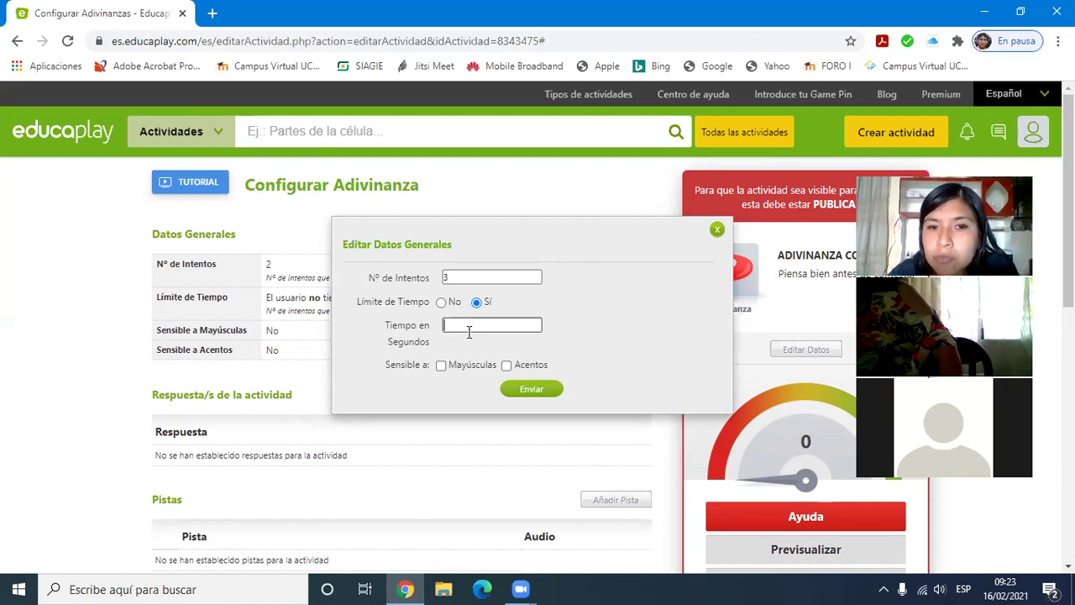
type("120")
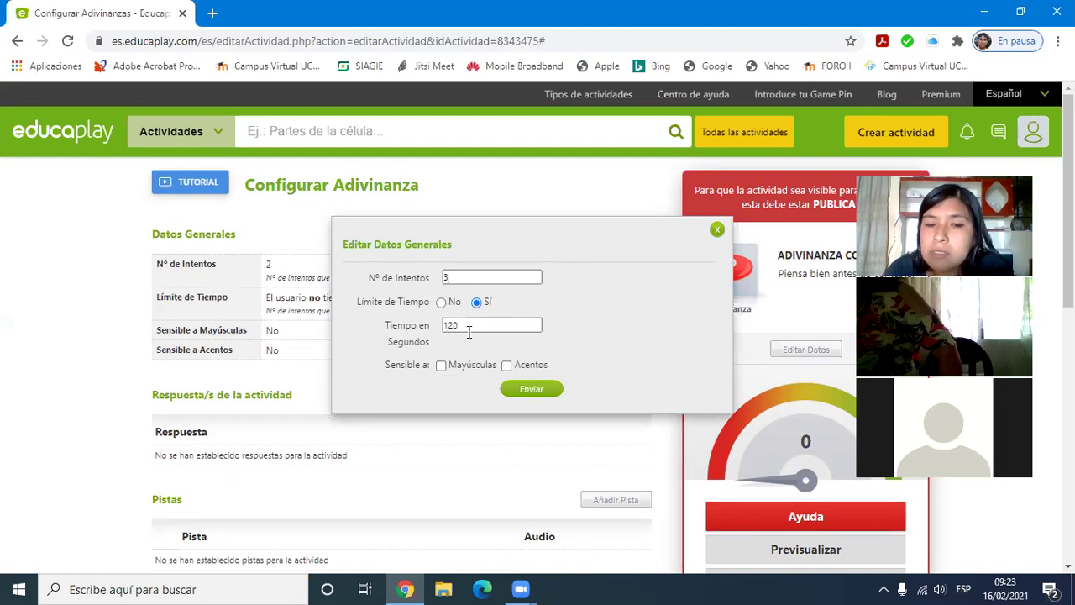
key("BackSpace")
key("BackSpace")
key("BackSpace")
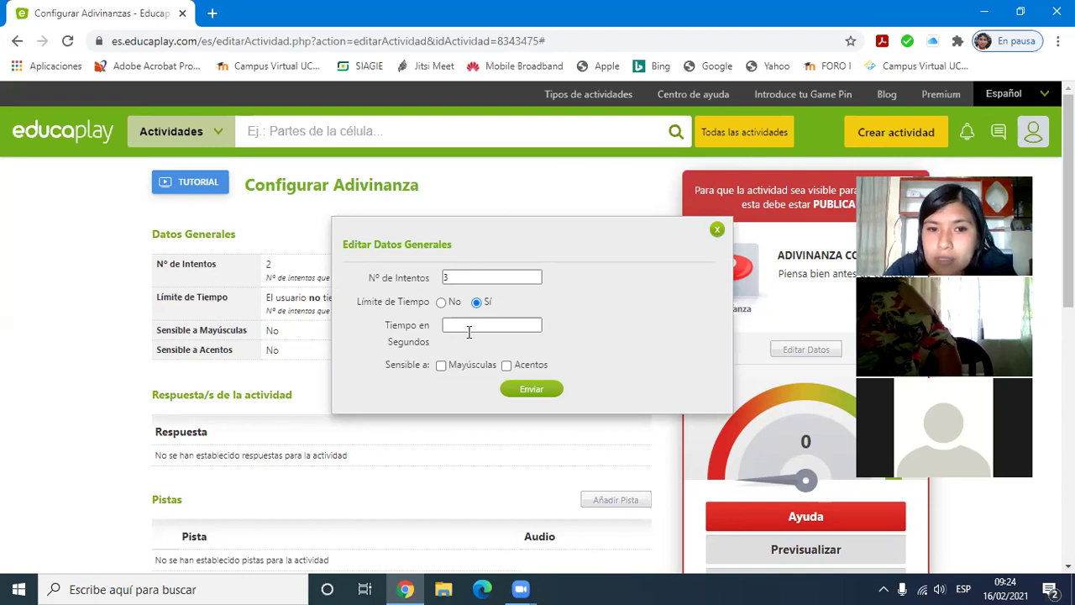
Step: Set Límite de Tiempo back to No
left_click(441, 302)
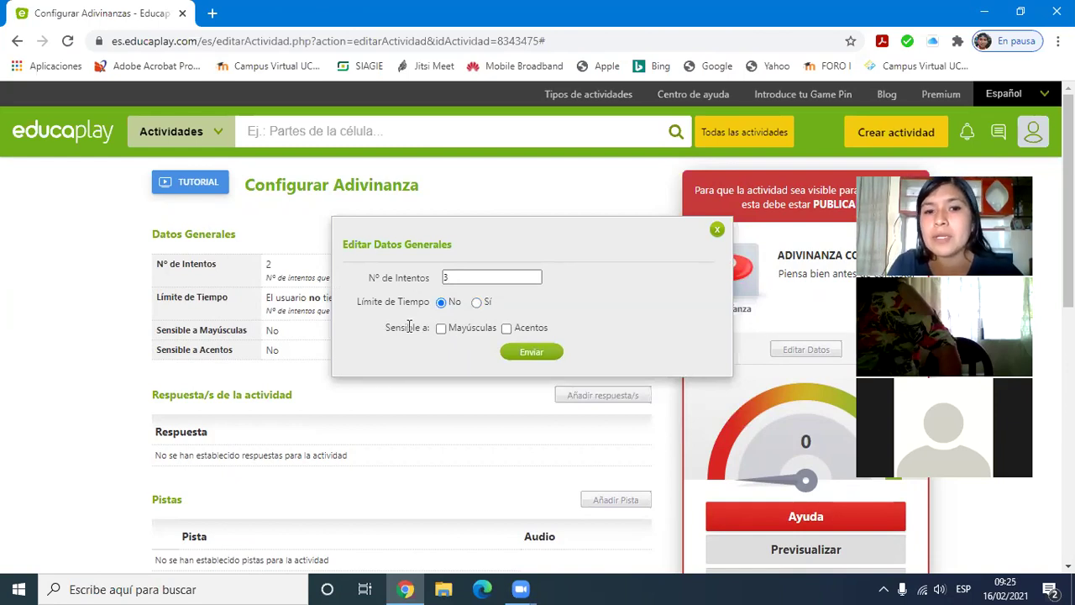
Step: Leave the Mayúsculas and Acentos boxes unchecked and submit the general settings with Enviar
left_click_drag(428, 329, 609, 333)
left_click_drag(424, 329, 625, 338)
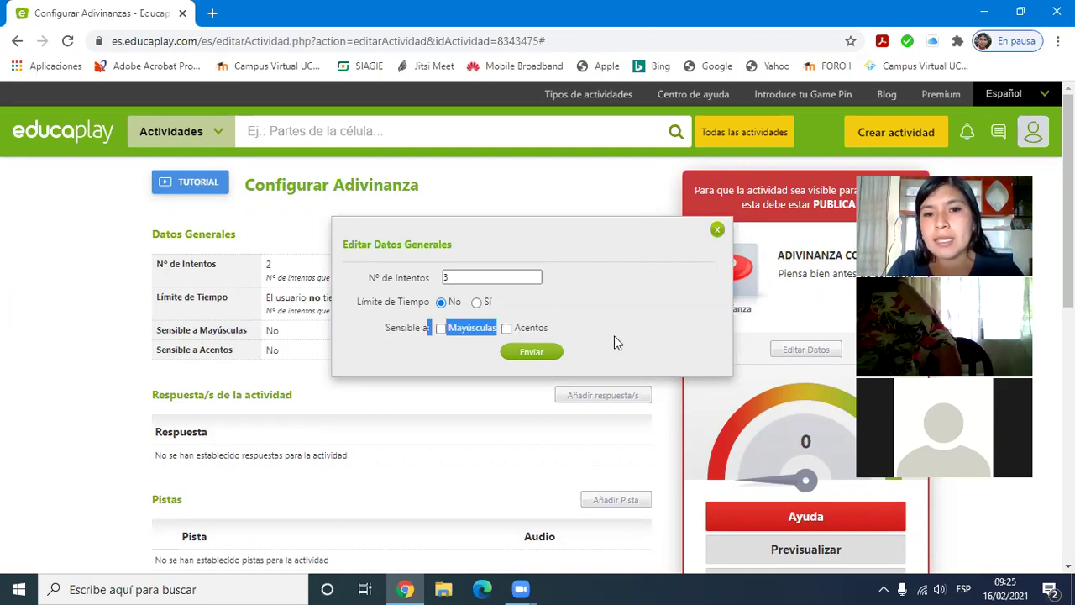
left_click(603, 329)
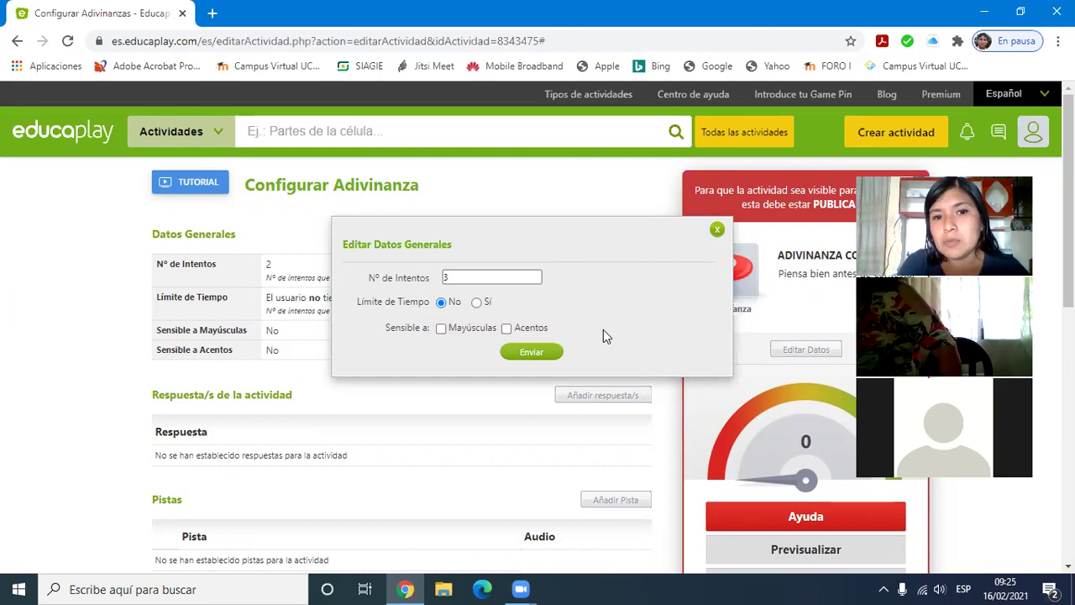
left_click(443, 329)
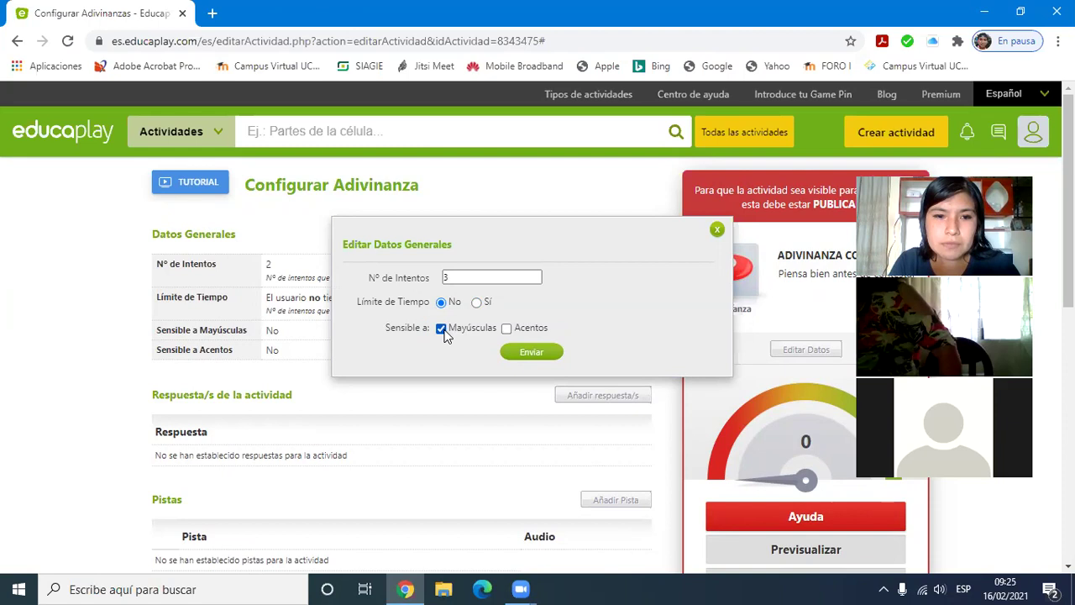
left_click(507, 329)
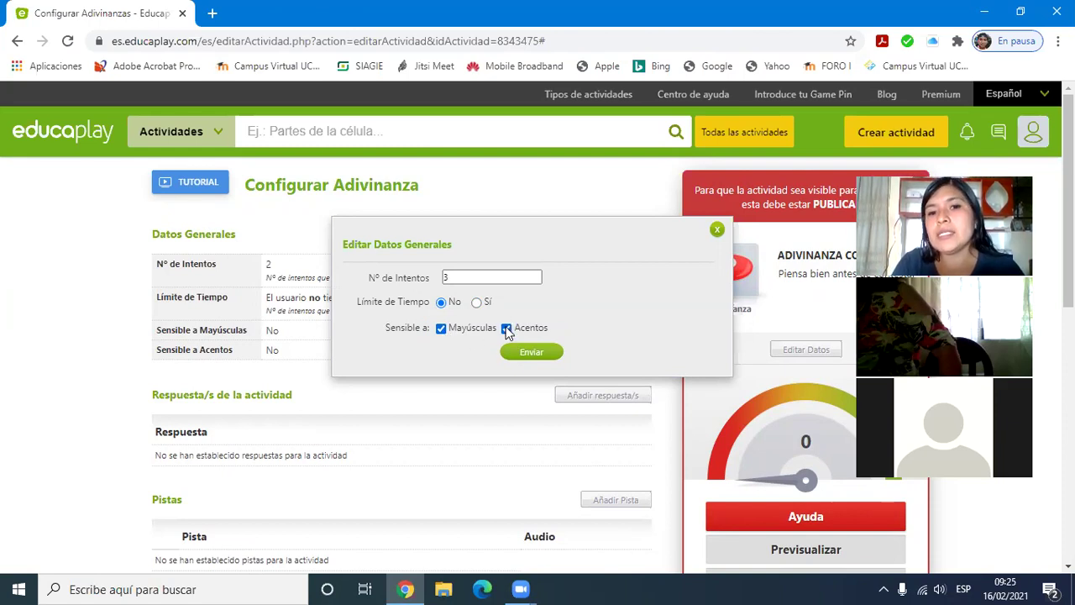
left_click(507, 328)
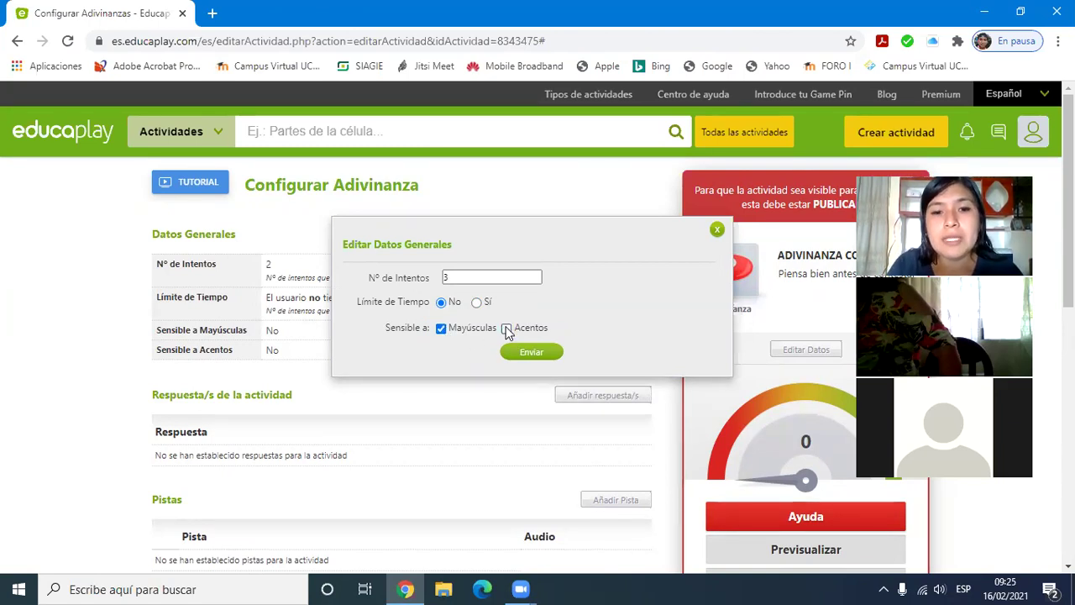
left_click(441, 328)
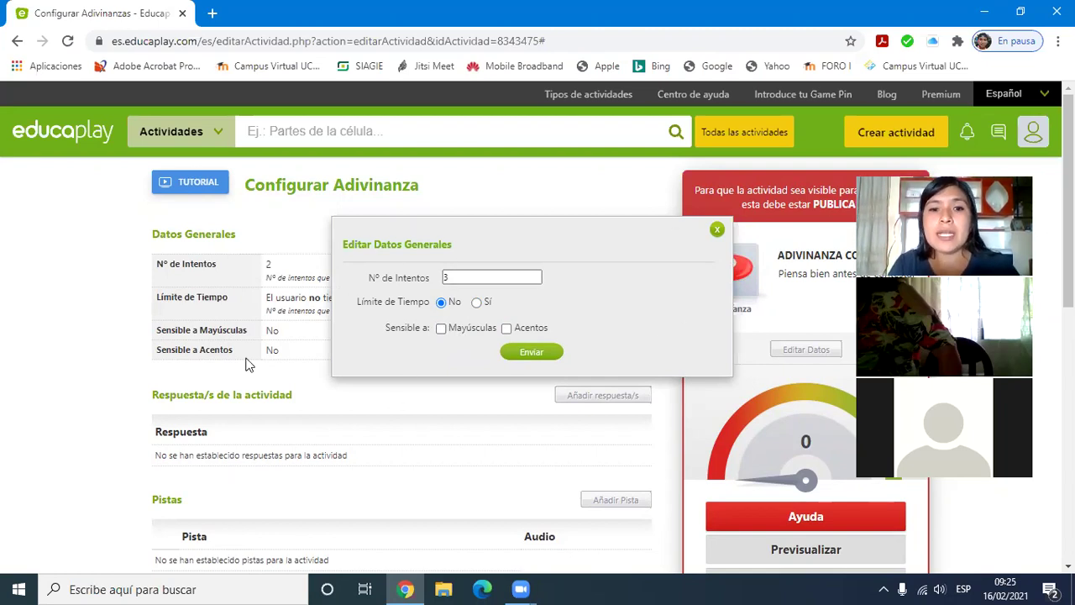
left_click(534, 357)
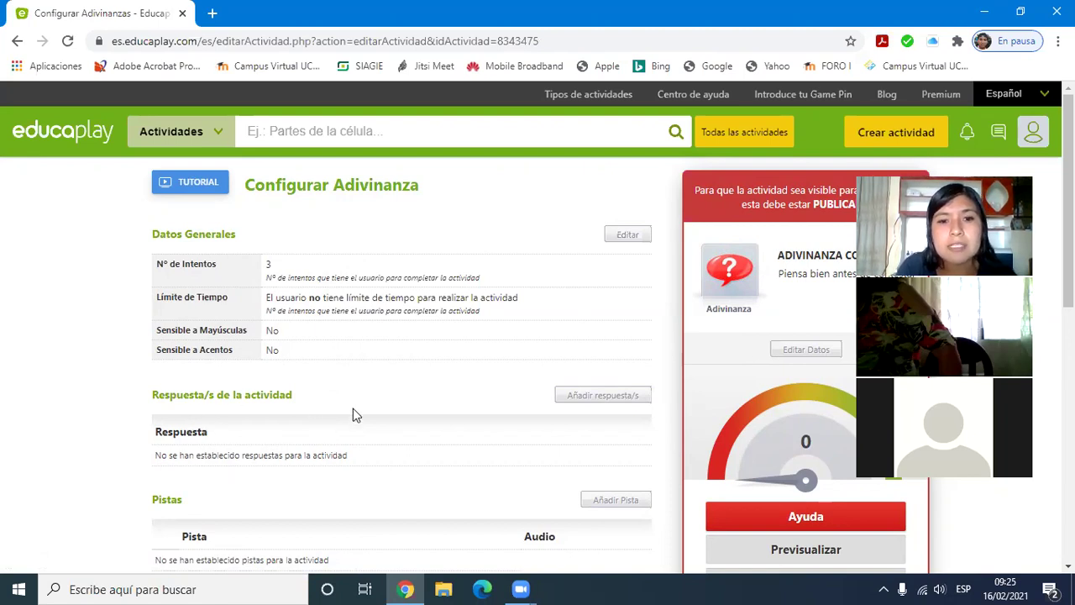
left_click(598, 399)
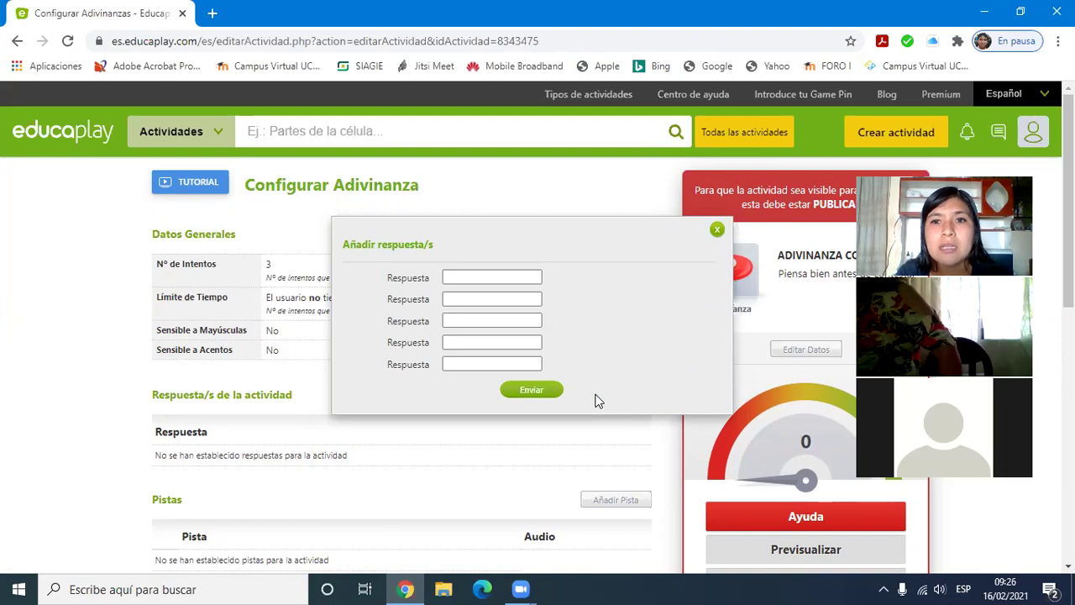
left_click(716, 230)
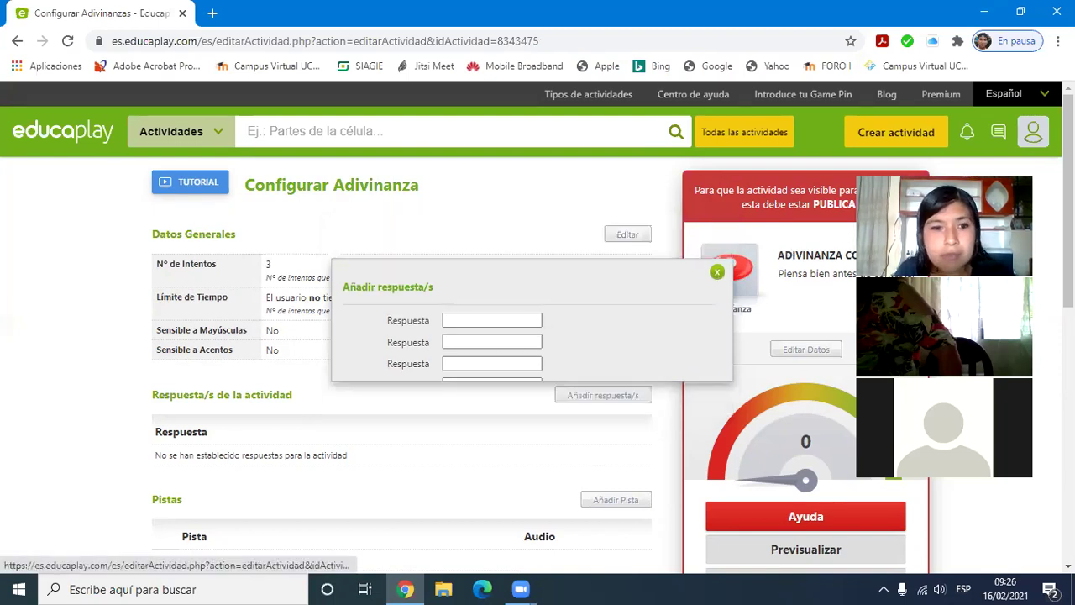
scroll(537, 336, "down", 3)
scroll(171, 286, "down", 1)
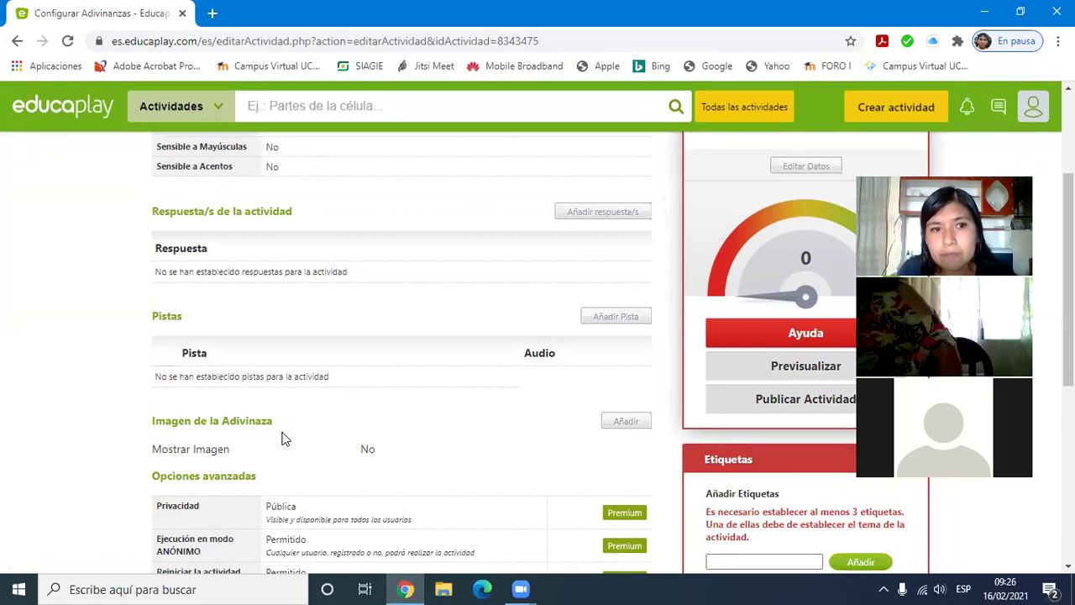
Step: Start adding answers and enter 'La Piña' as the first Respuesta
left_click(601, 219)
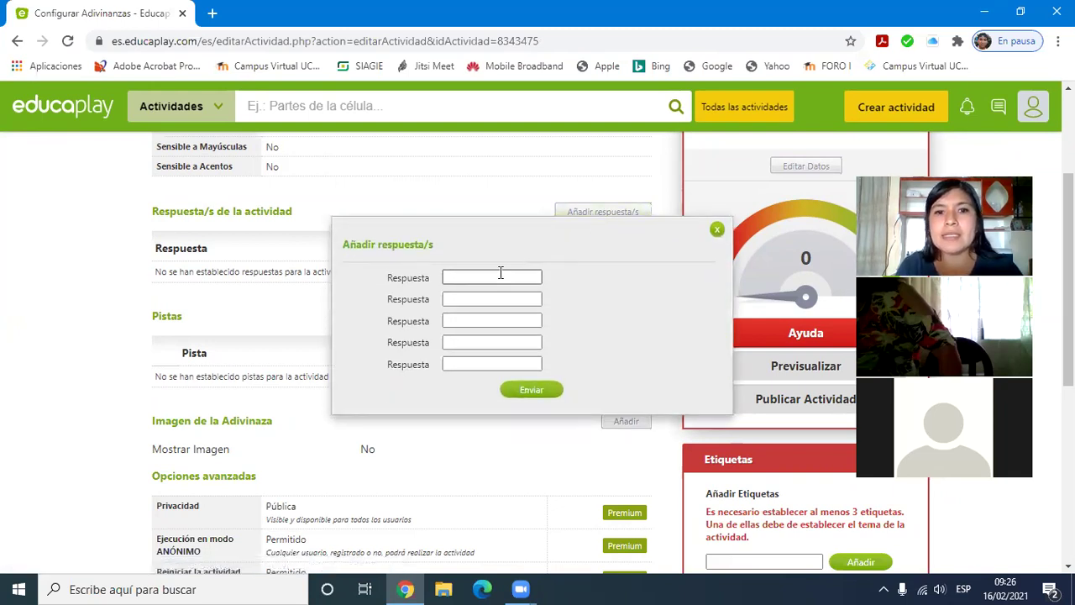
left_click(499, 273)
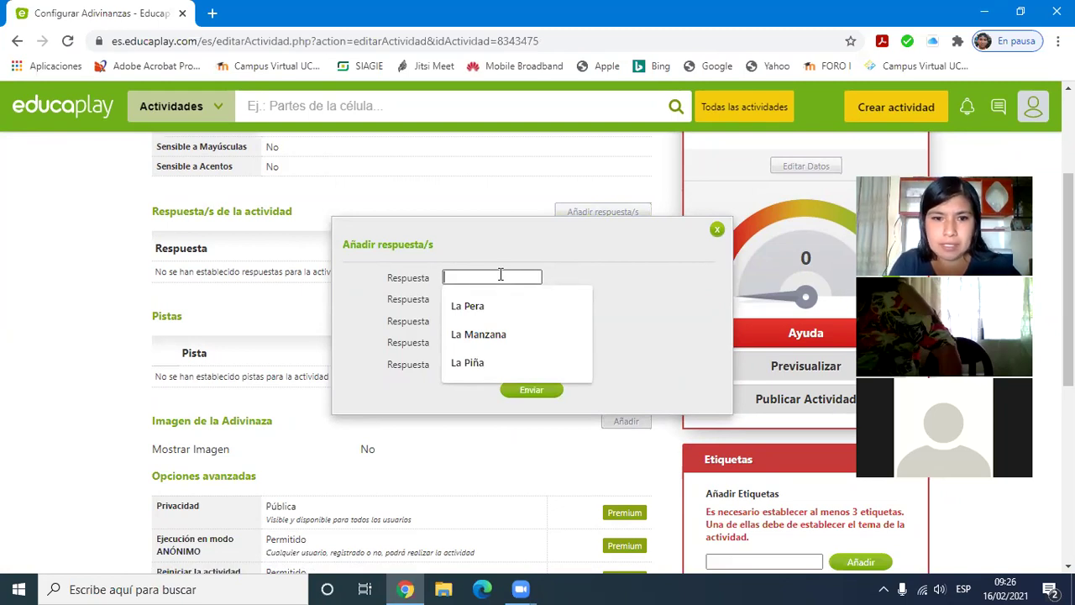
left_click(499, 274)
left_click(499, 274)
left_click(499, 274)
left_click(499, 274)
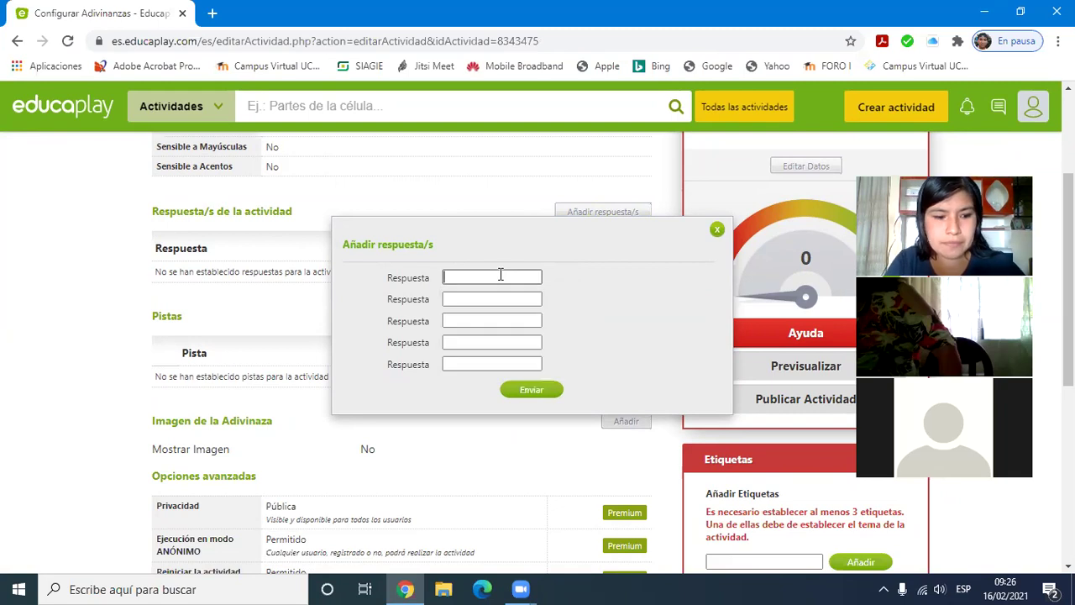
type("La")
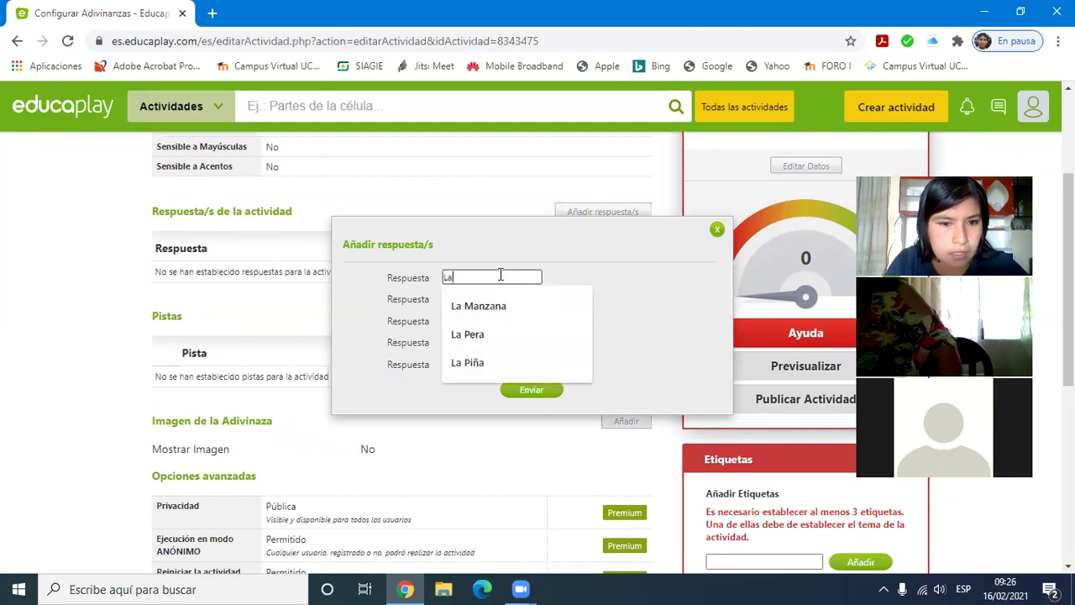
type(" Pin")
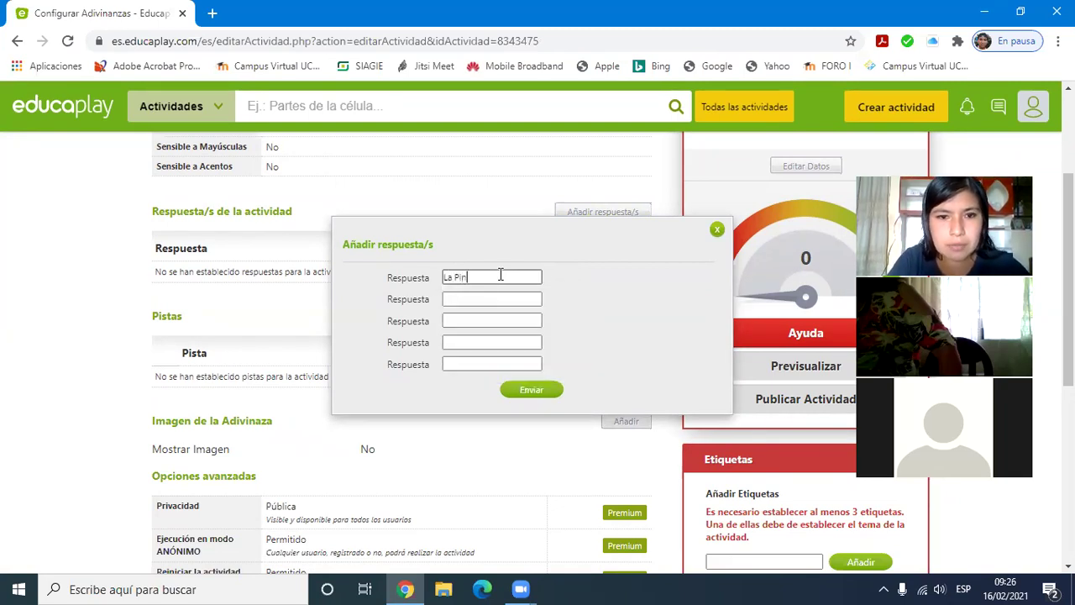
key("BackSpace")
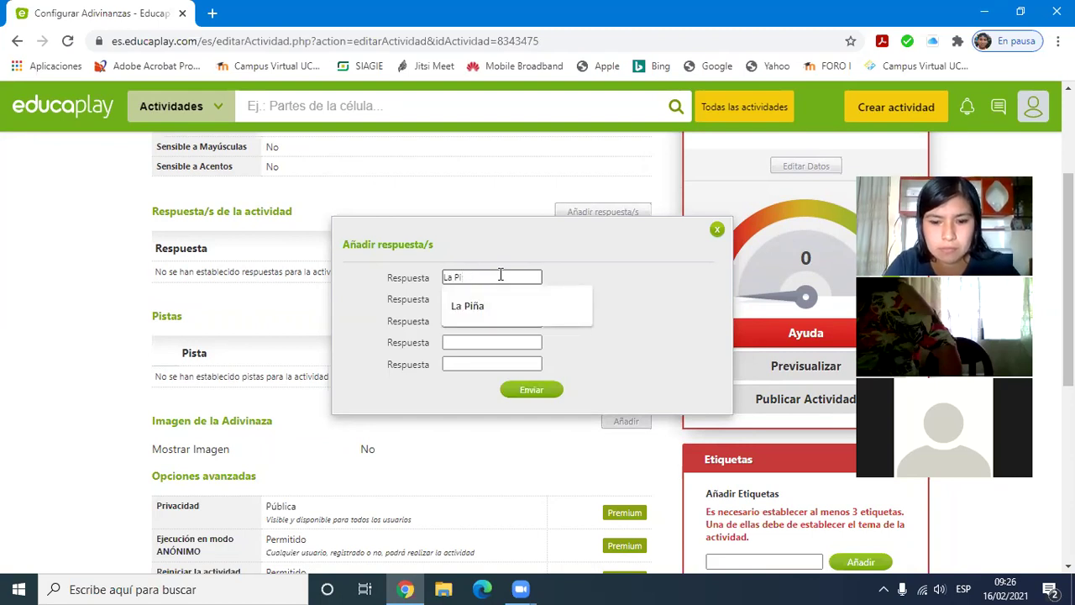
key("Escape")
type("ña")
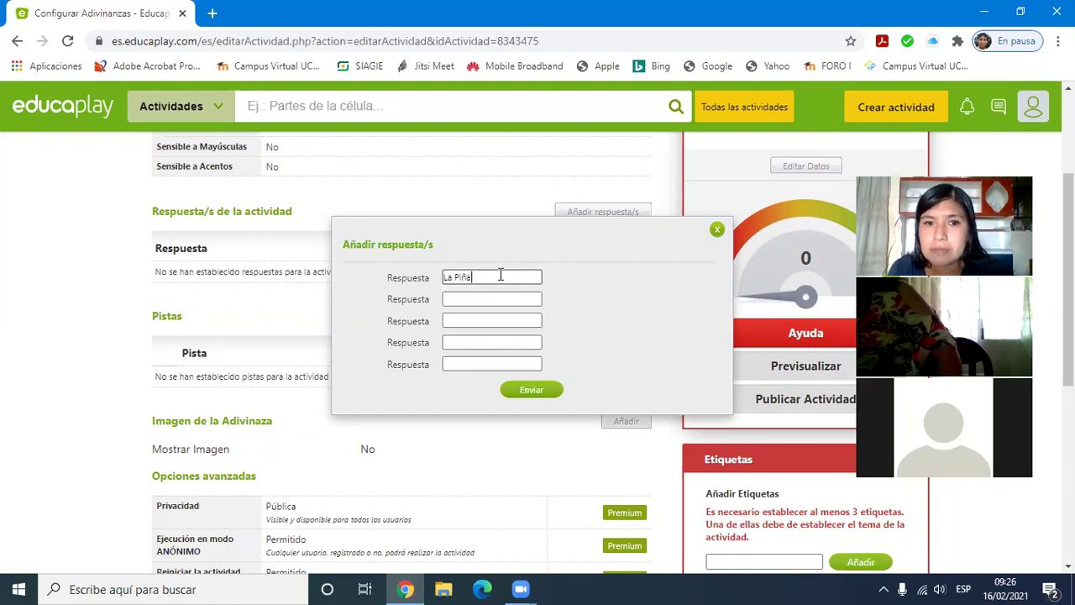
Step: Enter 'Piña' as the second Respuesta and submit both answers
left_click(507, 299)
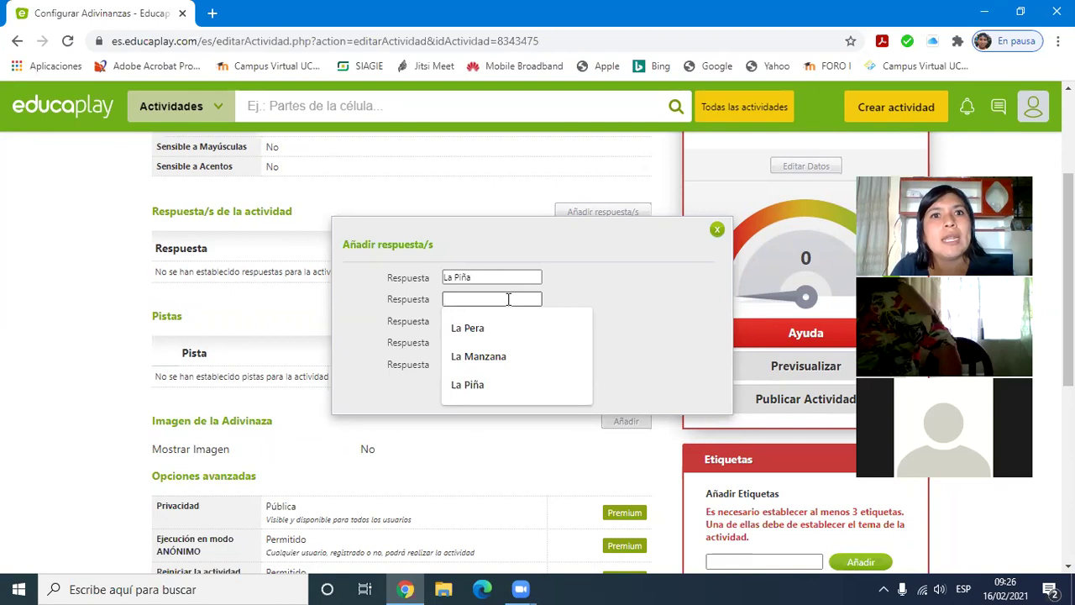
type("Piña")
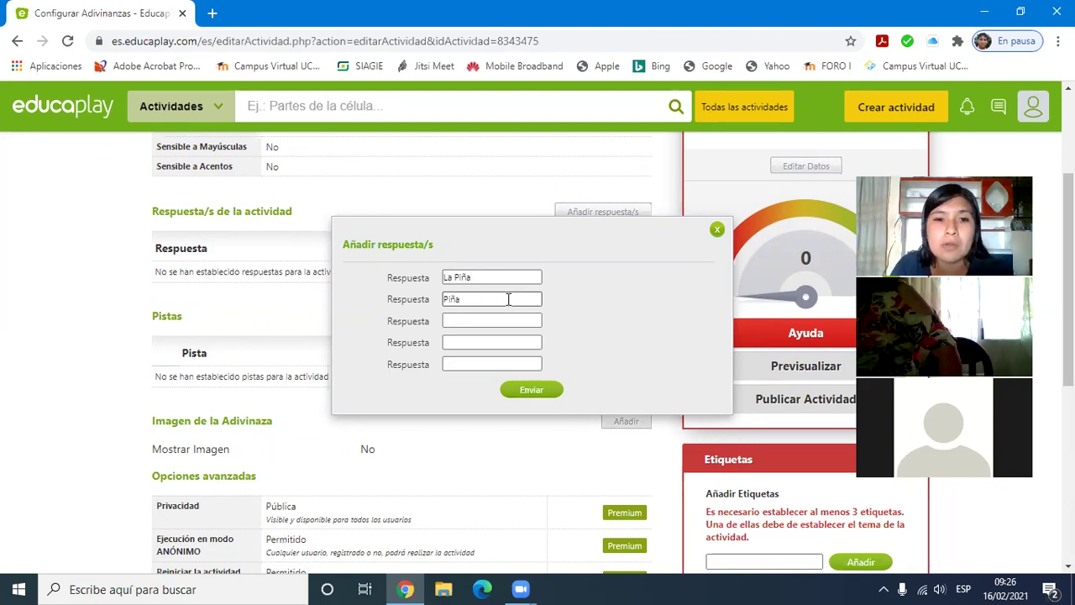
left_click(508, 319)
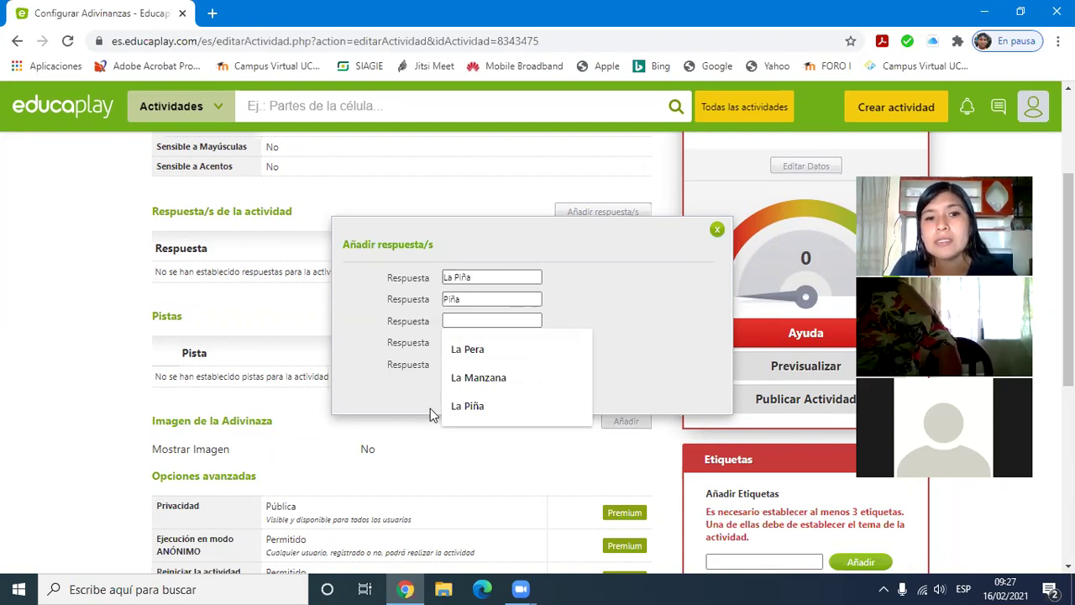
left_click(705, 349)
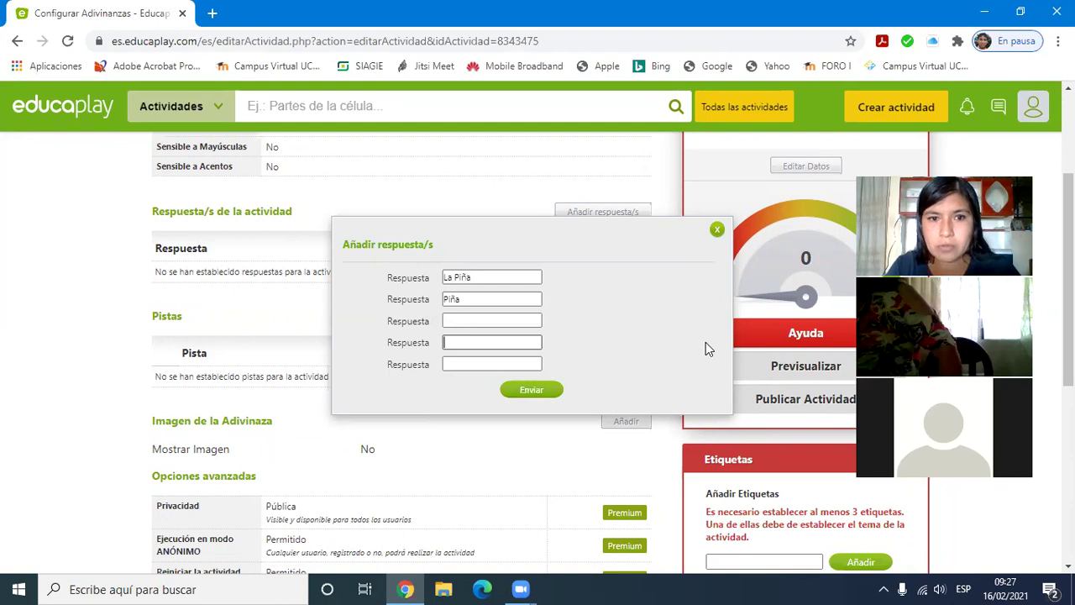
left_click(462, 300)
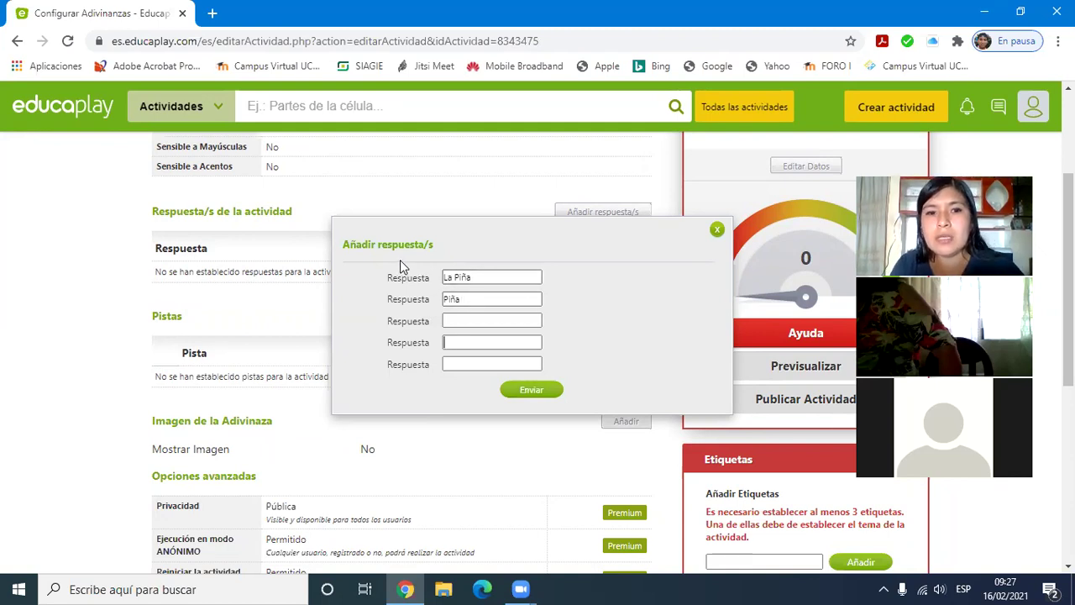
left_click(530, 392)
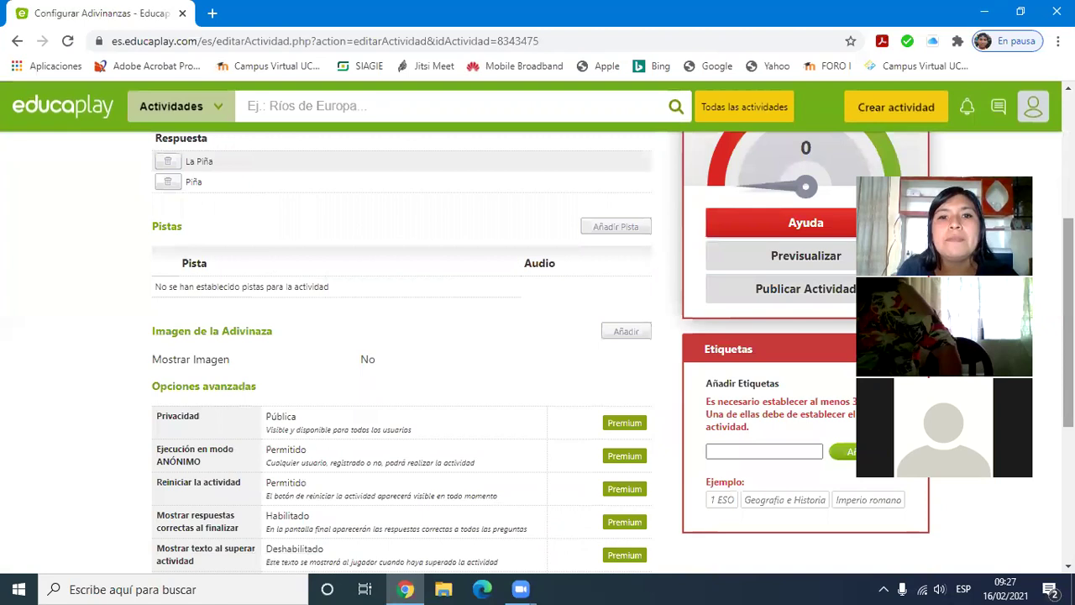
Step: Add a hint reading 'Pista 1' and choose Grabar audio as its audio source
left_click(600, 235)
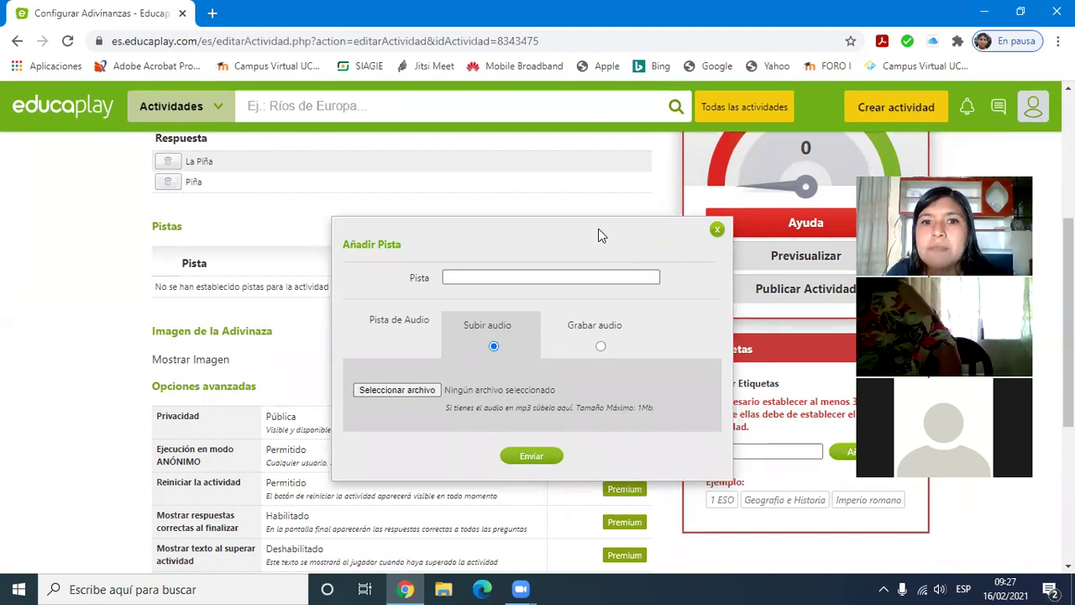
left_click(550, 283)
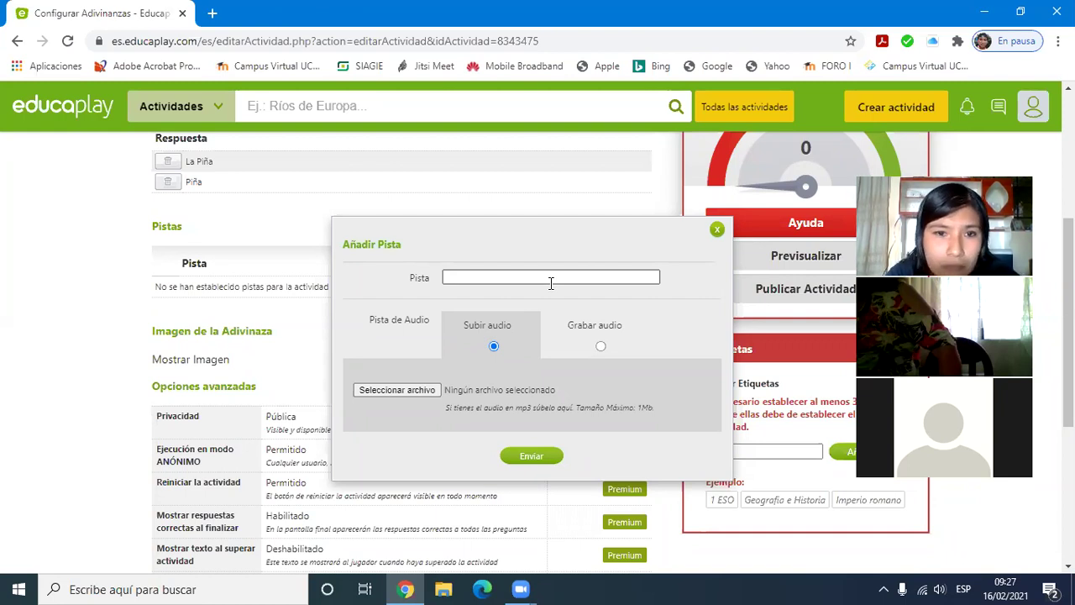
left_click(548, 280)
type("Pista")
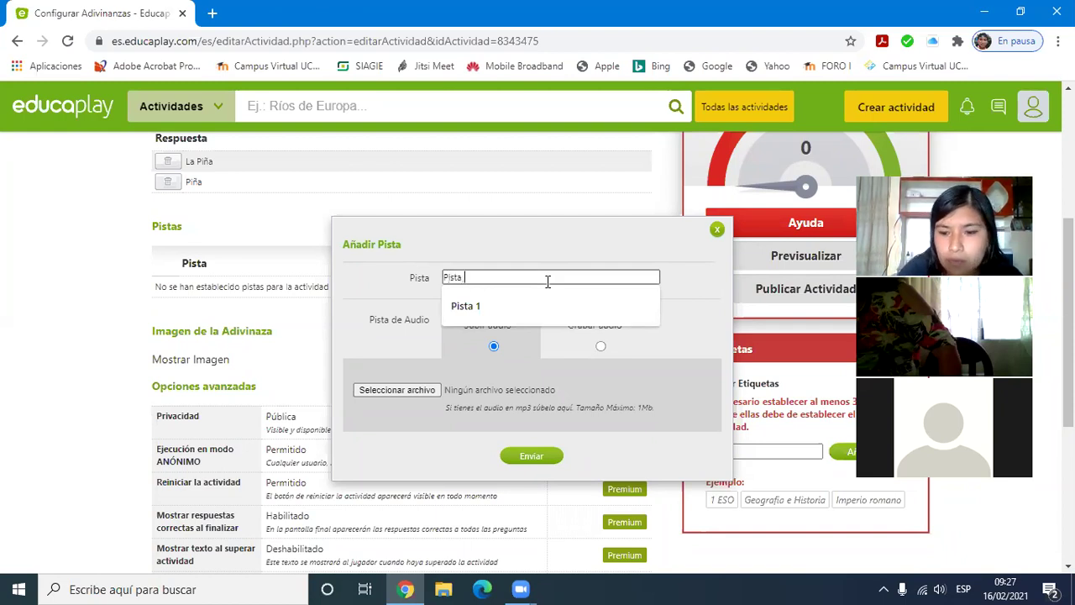
type(" 1")
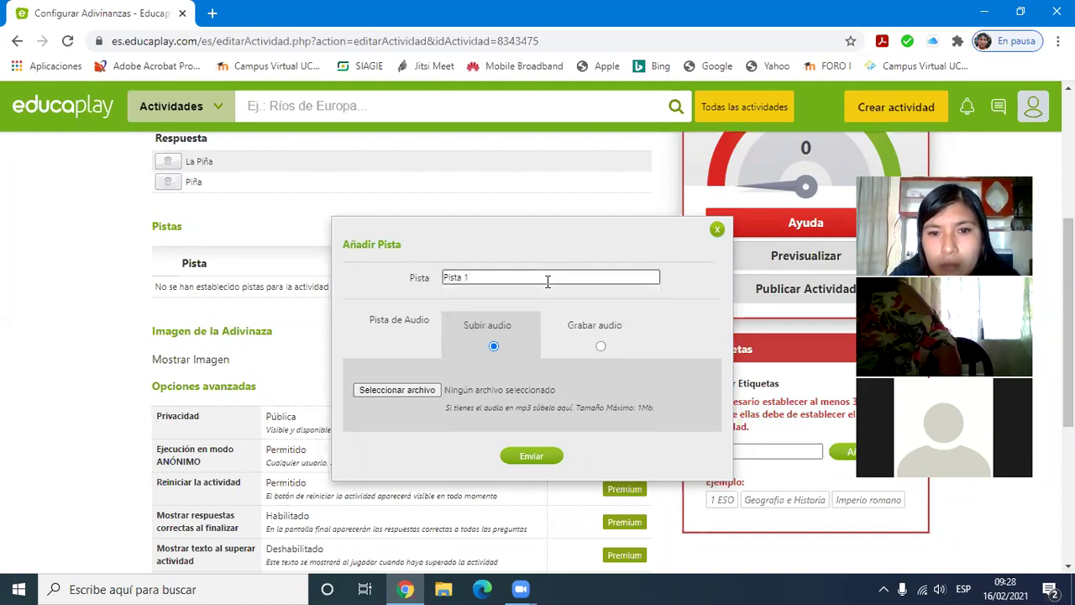
left_click(602, 347)
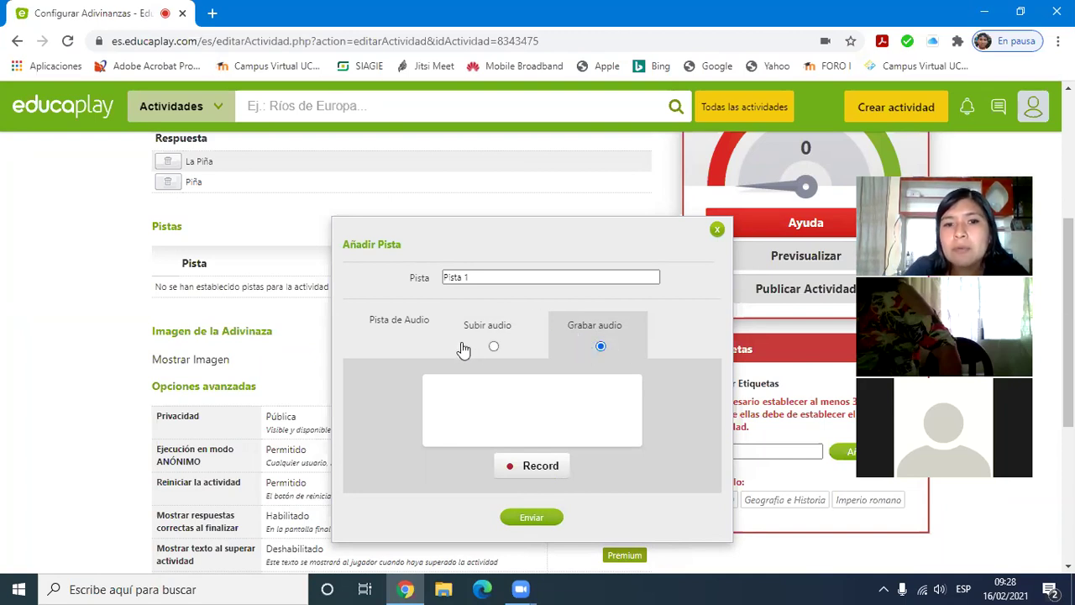
Step: Record a five-second audio clip for Pista 1, play it back, upload it and submit the hint
left_click(492, 346)
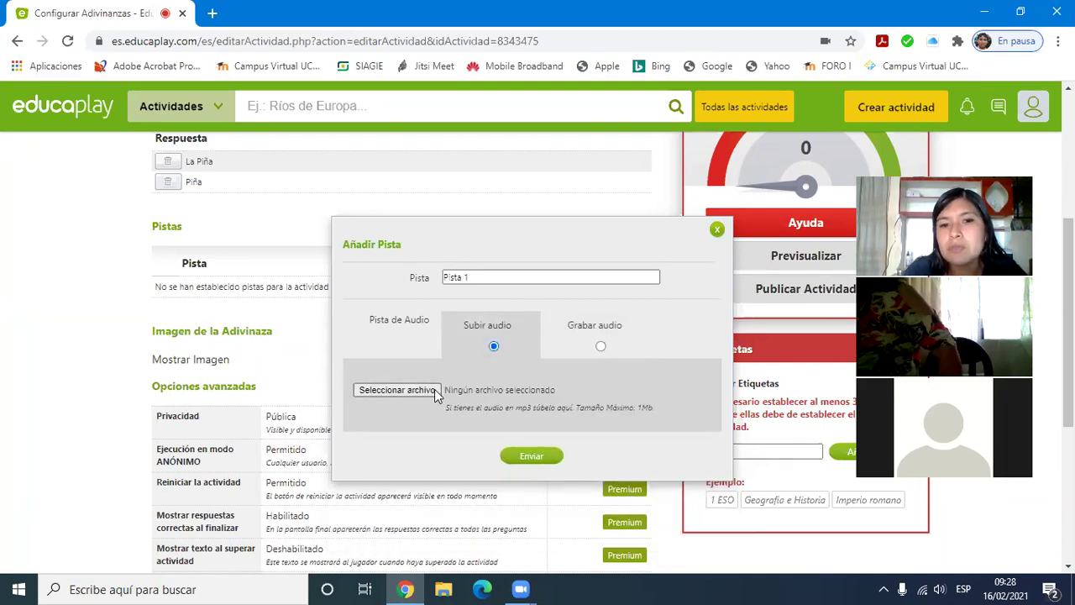
left_click(600, 347)
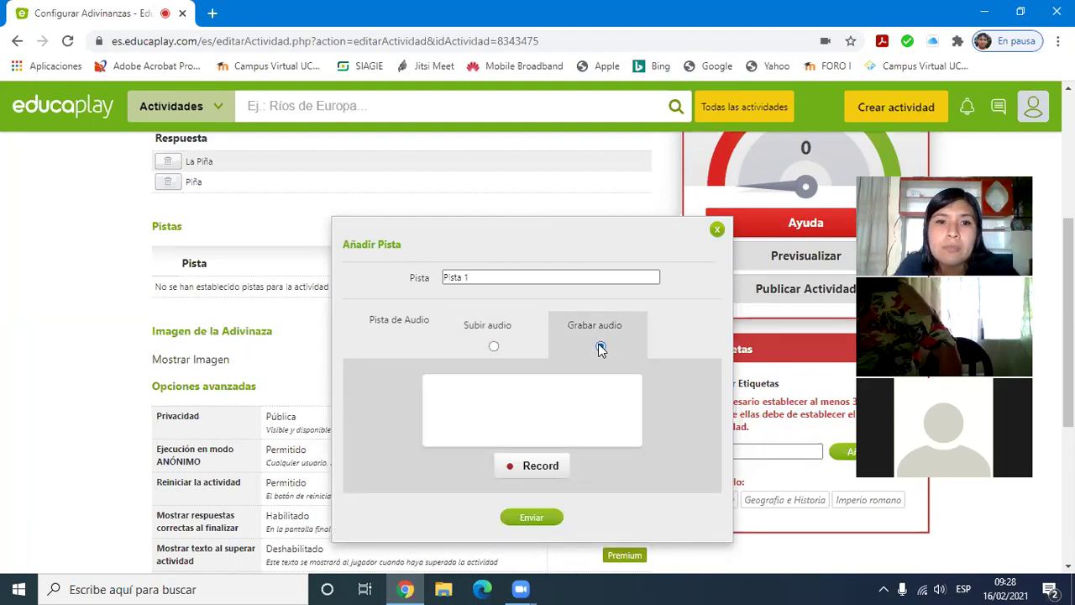
left_click(535, 470)
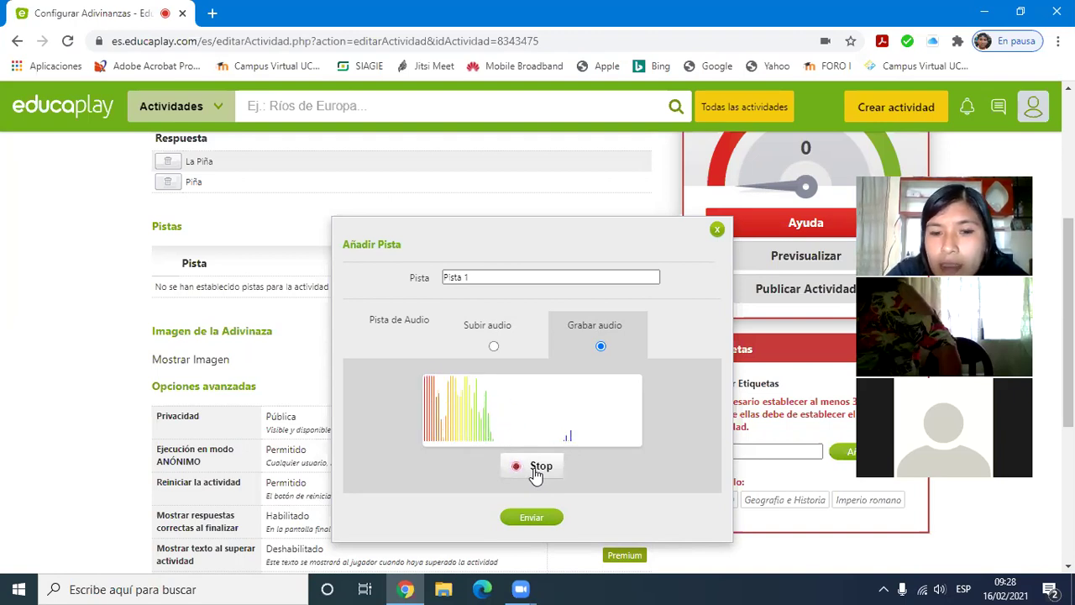
left_click(535, 472)
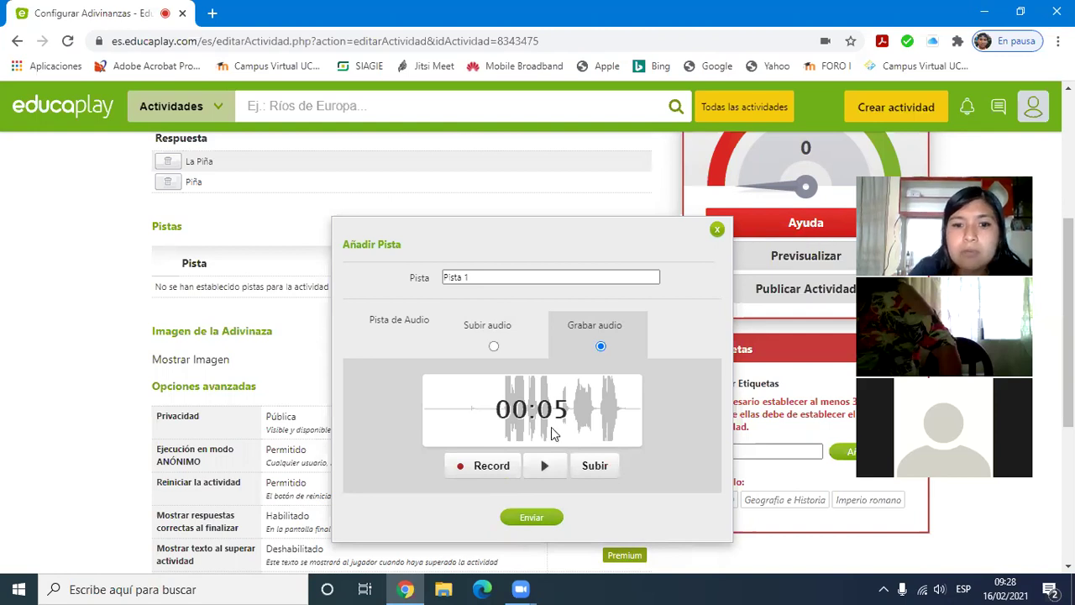
left_click(544, 471)
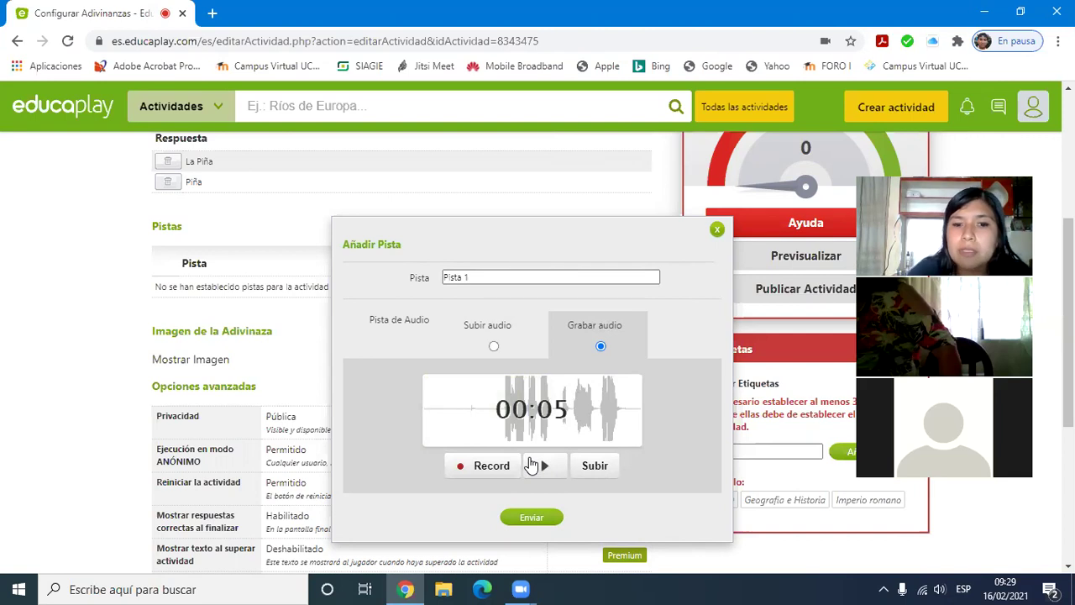
left_click(598, 466)
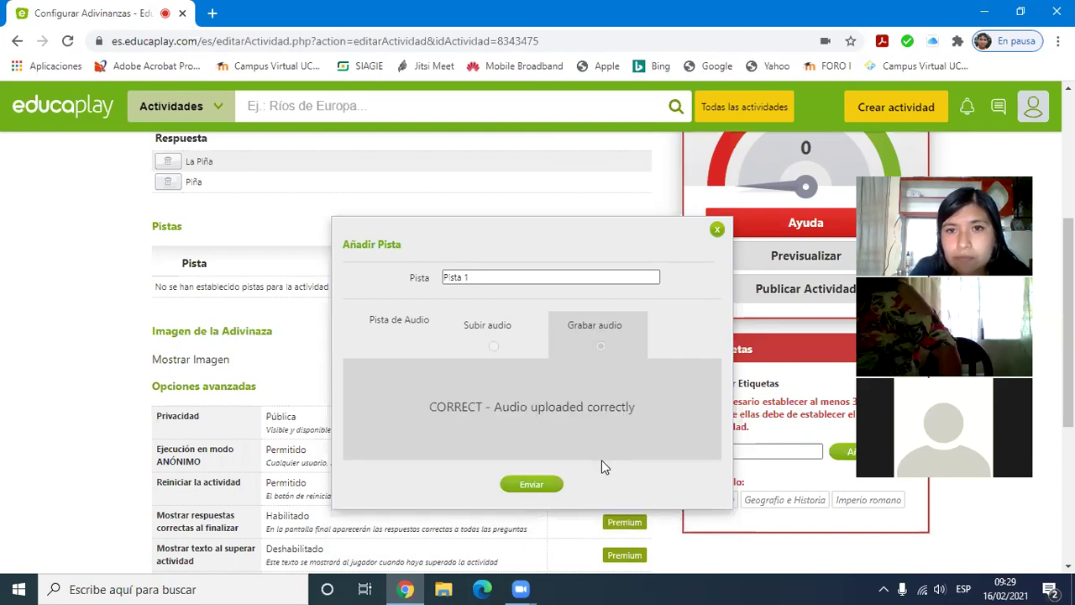
left_click(531, 486)
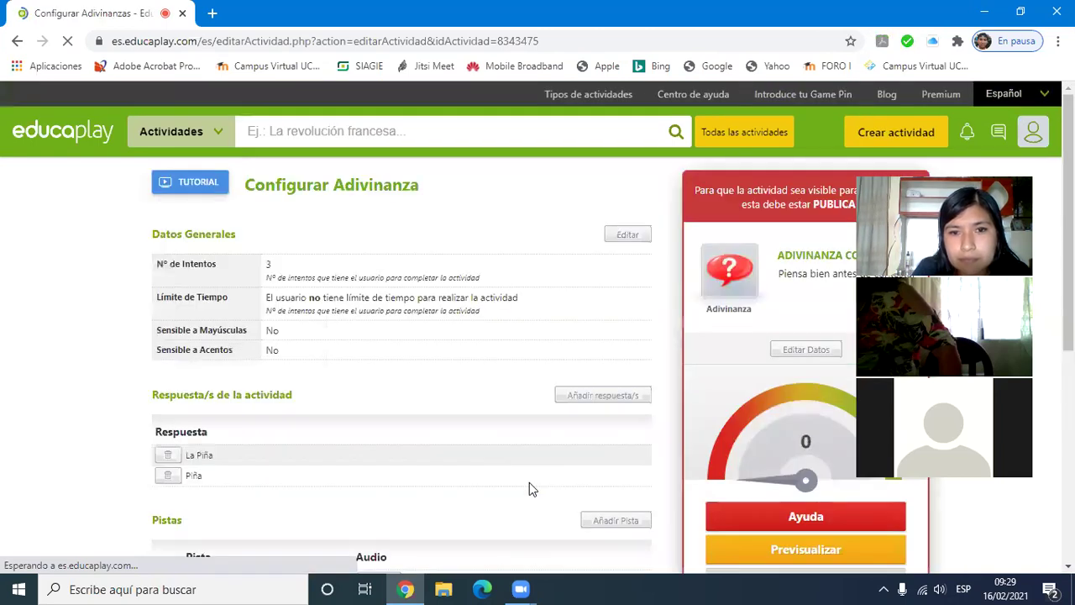
Step: Start adding the riddle image via Añadir under Imagen de la Adivinanza and launch File Explorer
scroll(709, 399, "down", 2)
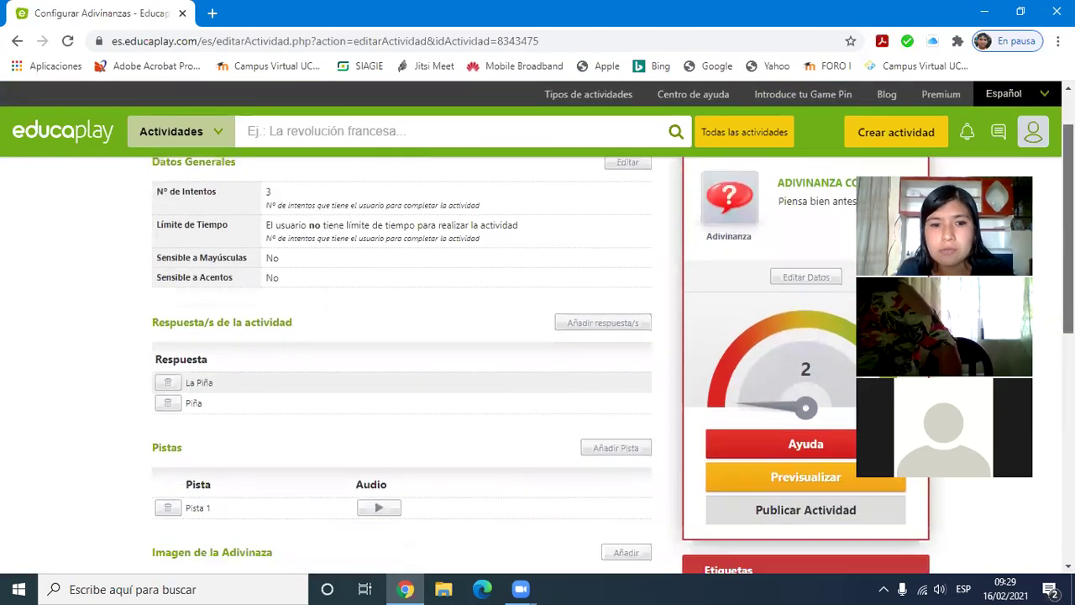
scroll(403, 352, "down", 1)
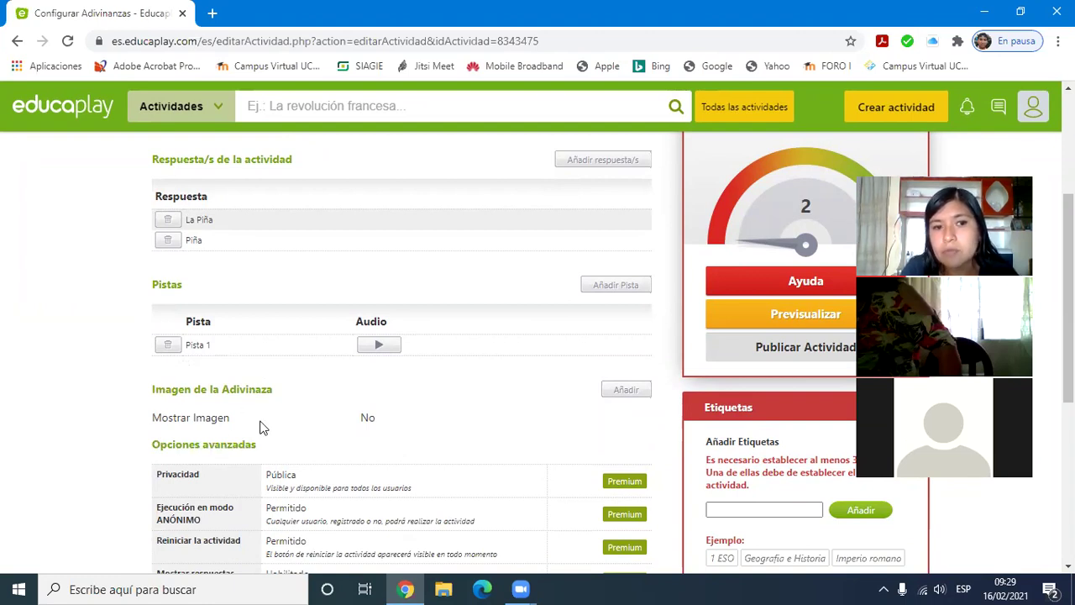
left_click(627, 392)
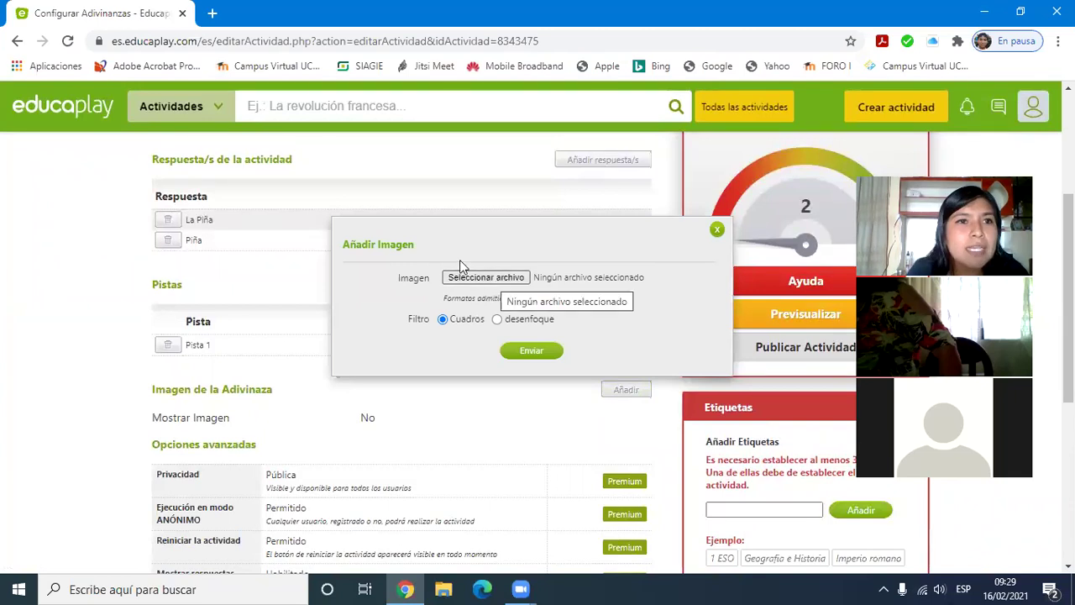
left_click(447, 588)
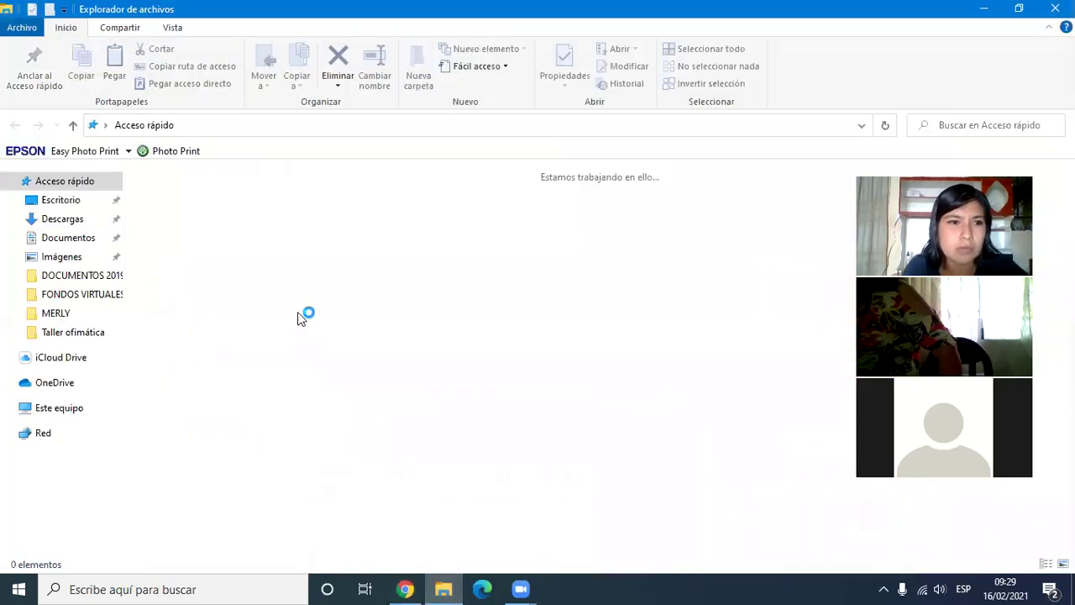
Step: Browse the Descargas folder, then return to Chrome and start a new tab
left_click(67, 222)
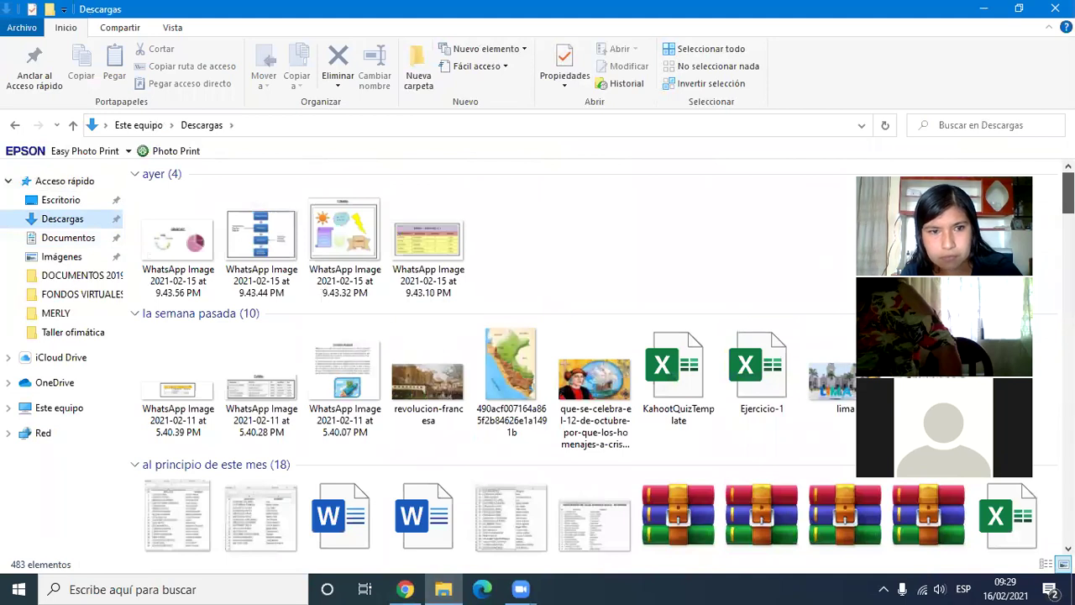
left_click(406, 589)
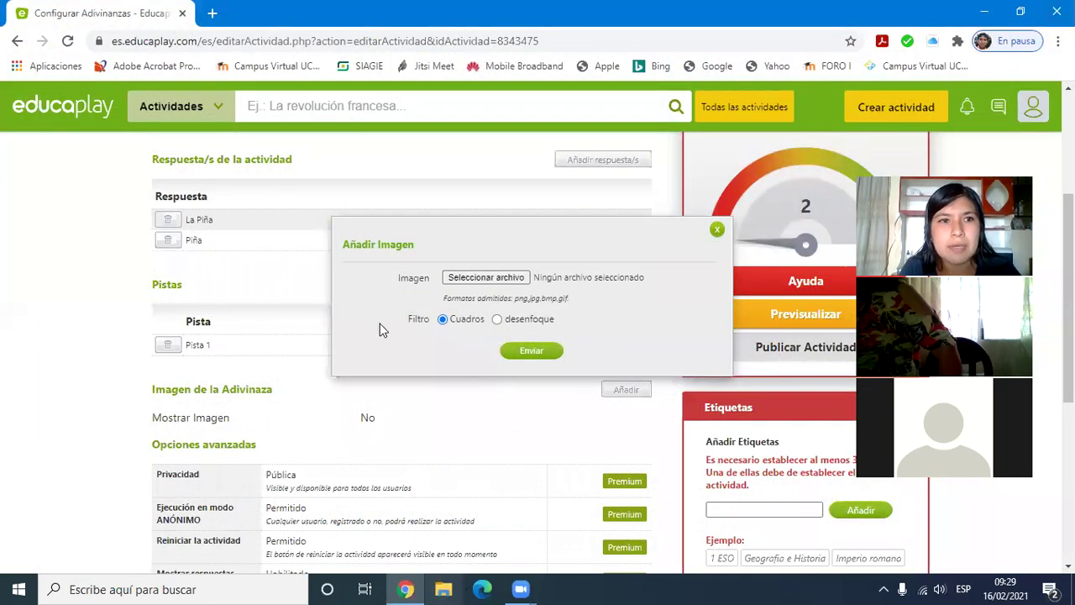
left_click(213, 13)
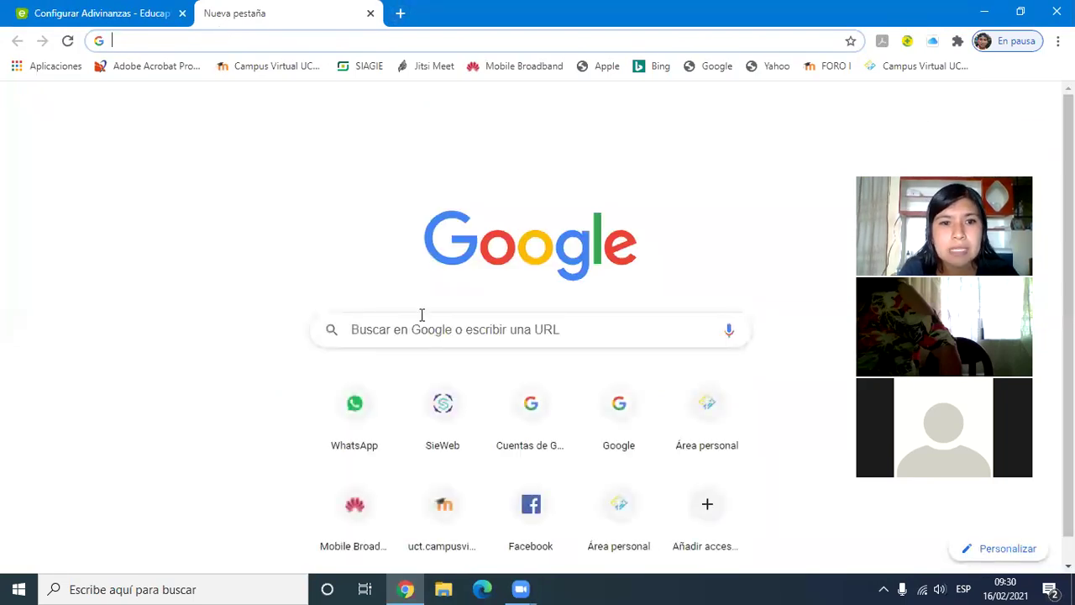
Step: Search Google Images for 'la piña' and preview the first pineapple picture
left_click(422, 321)
type("la piña")
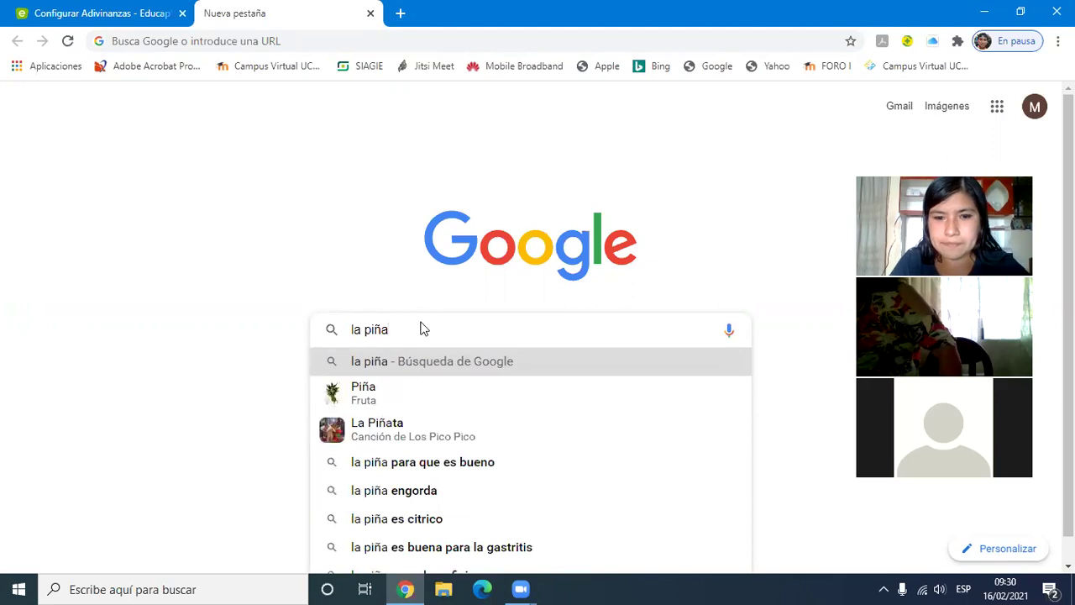
key("Return")
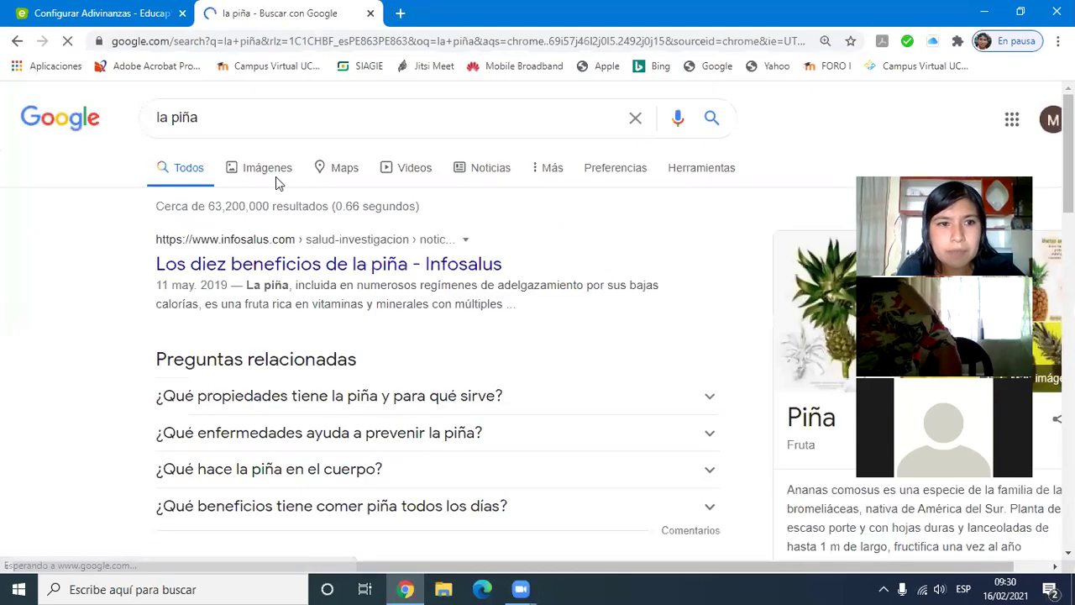
left_click(270, 170)
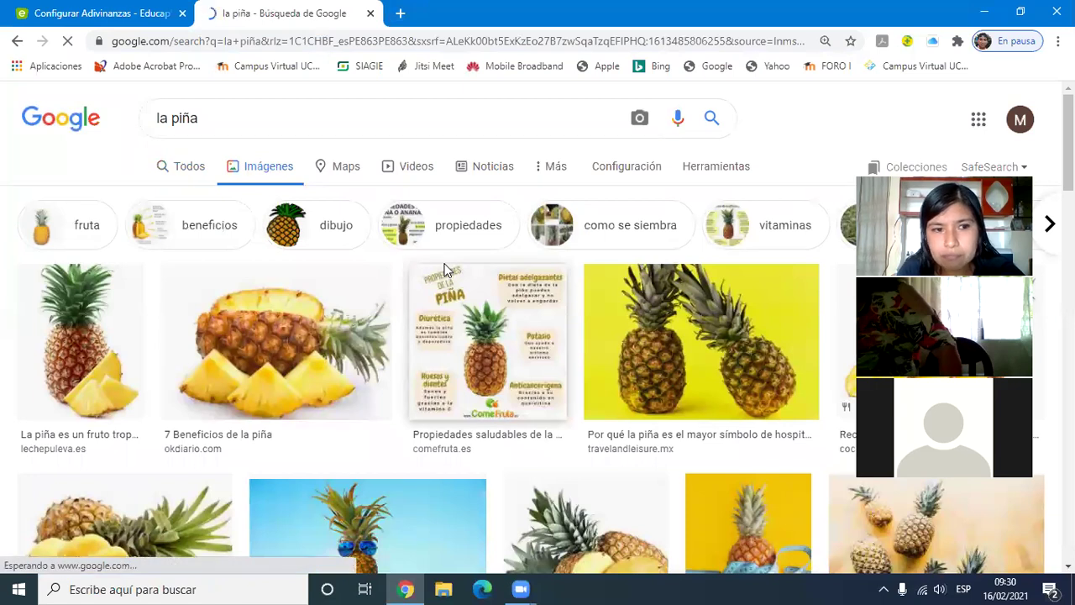
left_click(72, 350)
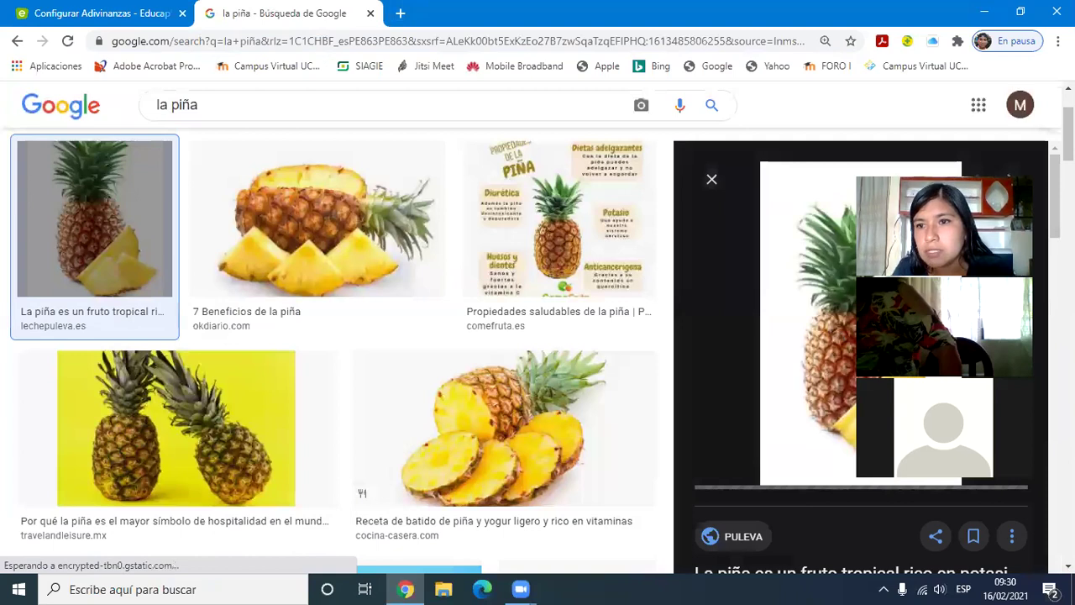
left_click_drag(1001, 172, 498, 147)
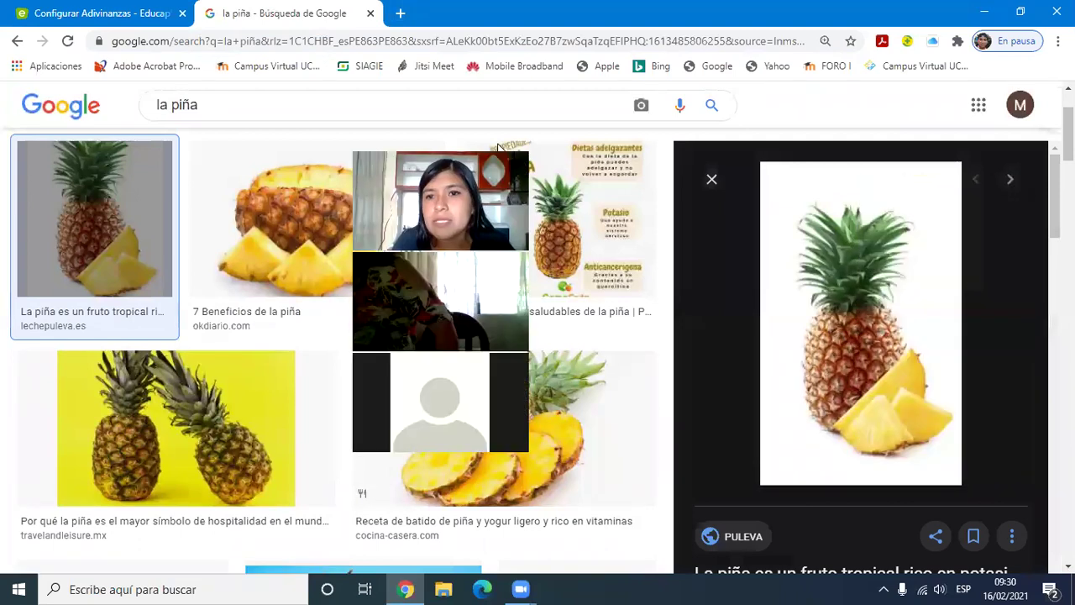
Step: Save the previewed pineapple picture to Descargas as piña_g.jpg
right_click(895, 254)
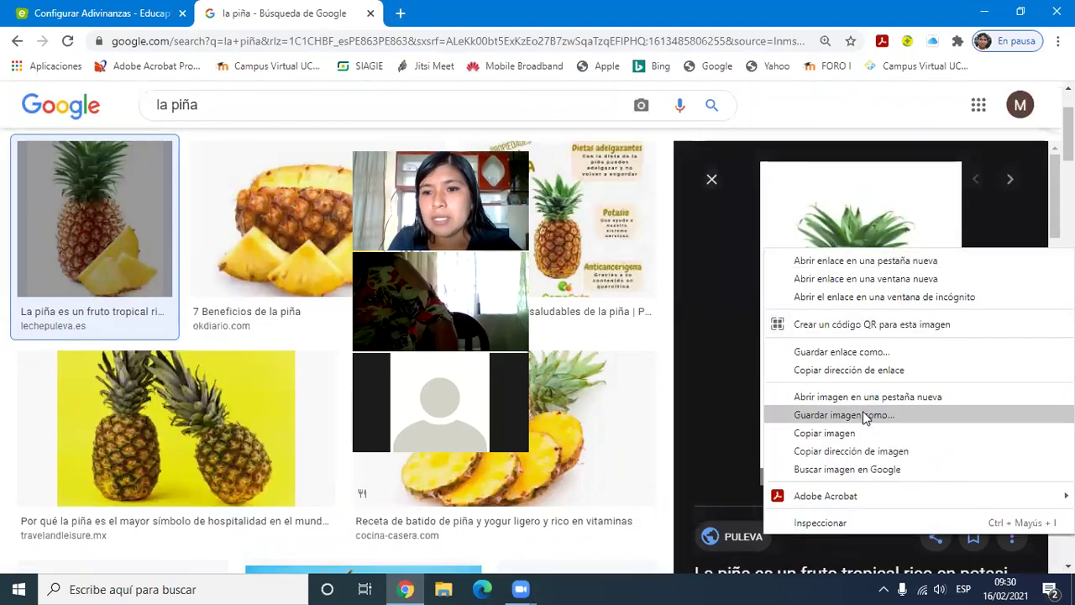
left_click(862, 415)
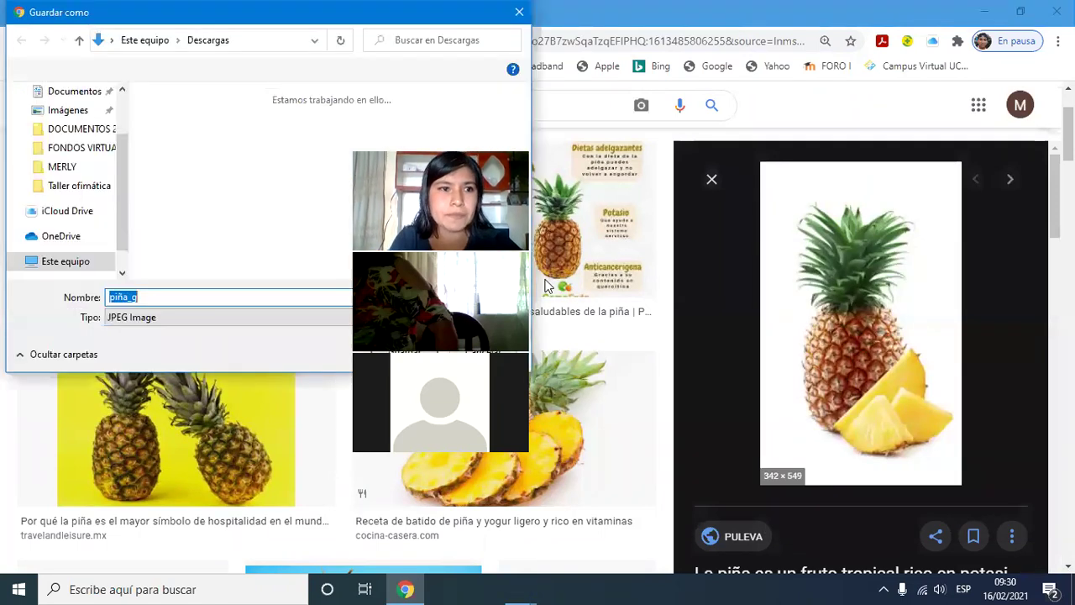
scroll(122, 101, "up", 2)
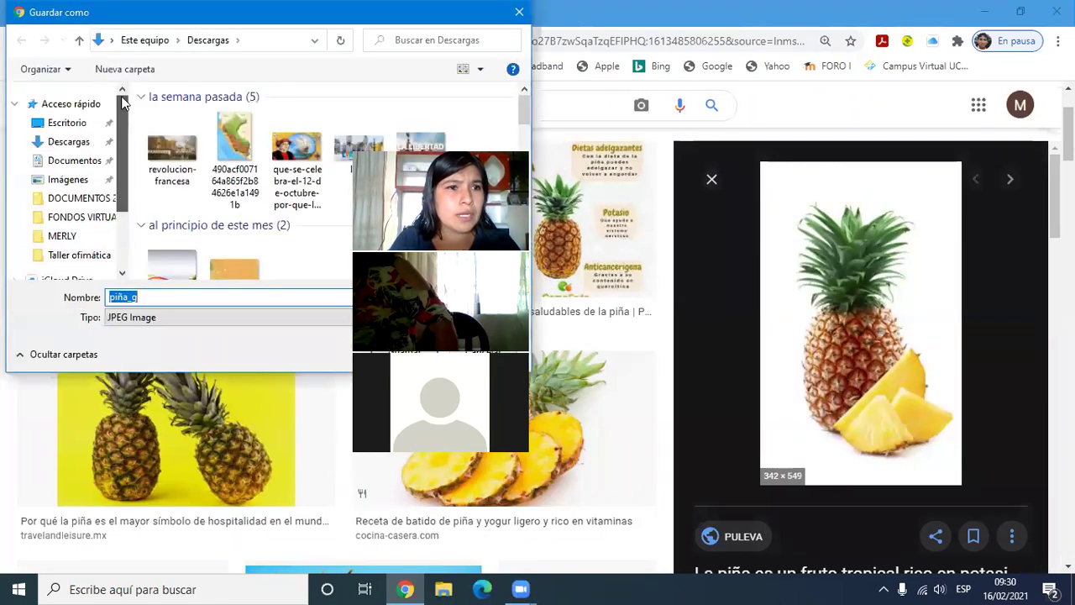
left_click(65, 140)
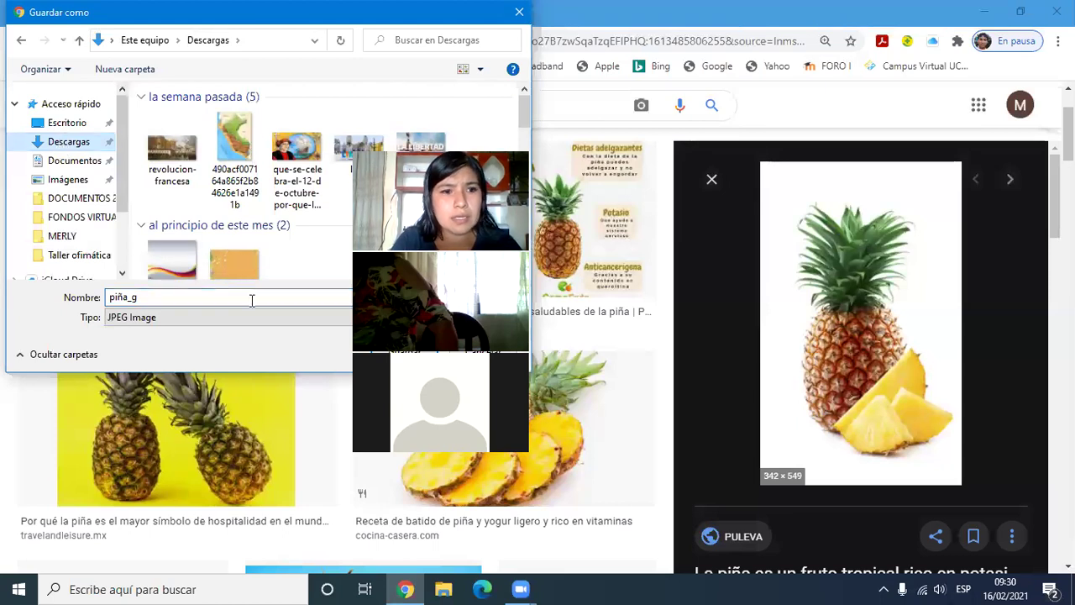
left_click_drag(473, 147, 901, 135)
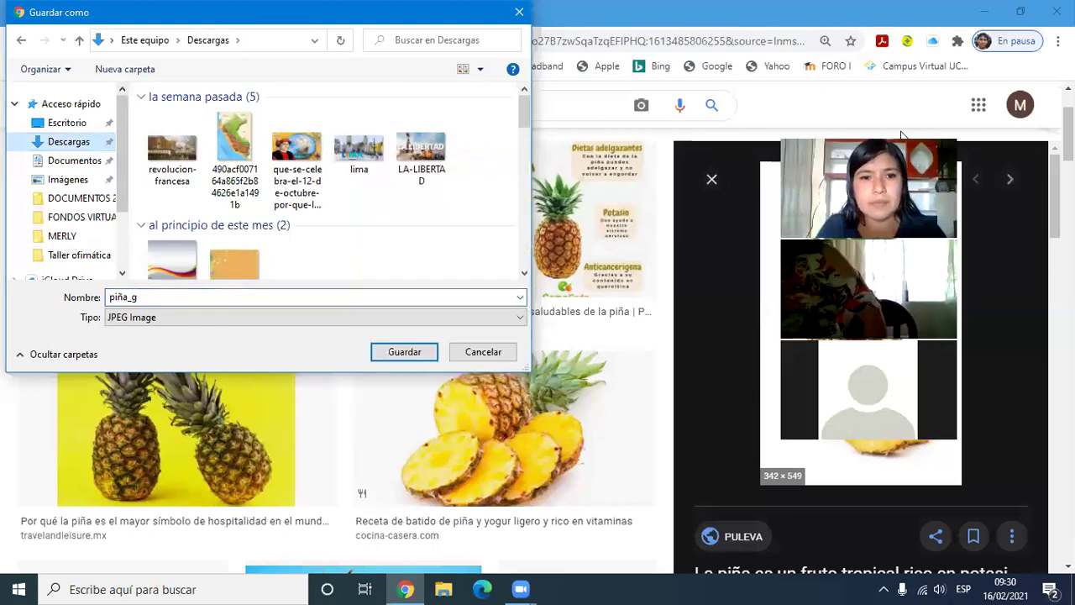
left_click(406, 351)
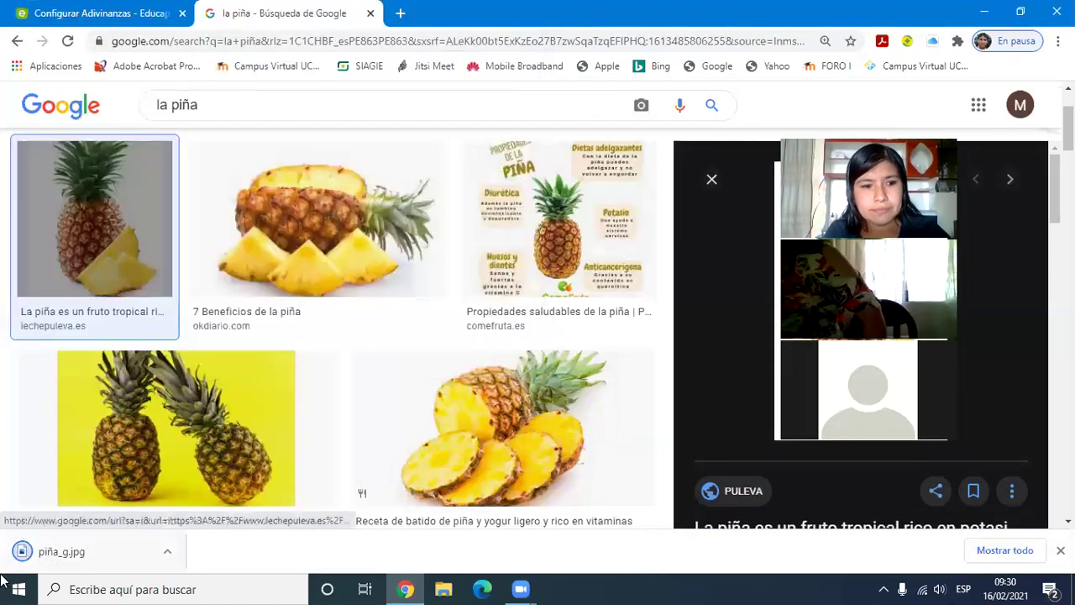
Step: Back in Configurar Adivinanzas, choose the piña_g picture from Descargas as the riddle image
left_click(63, 8)
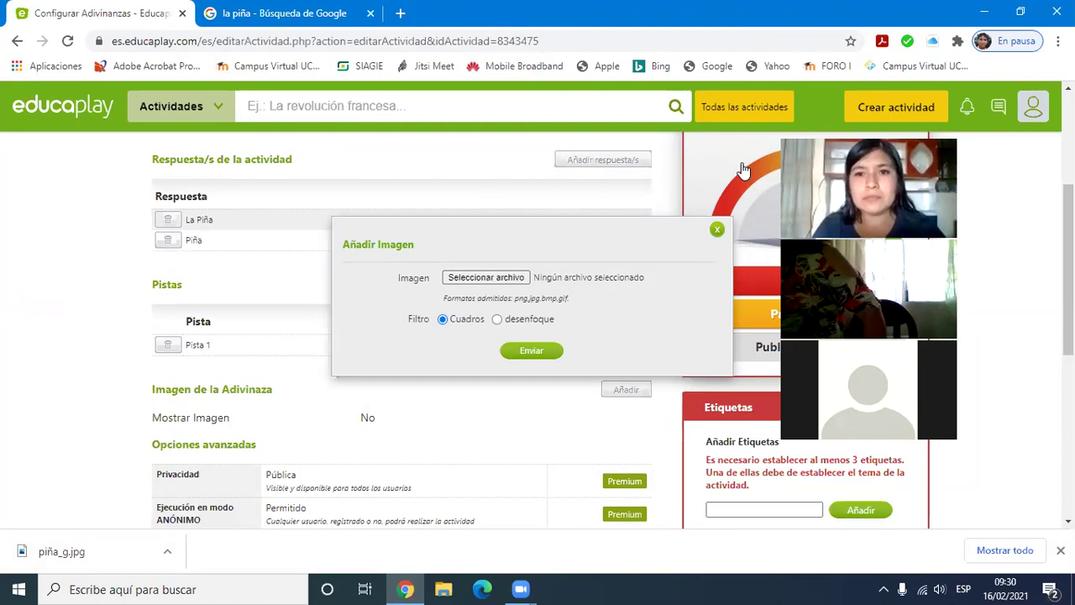
left_click(470, 281)
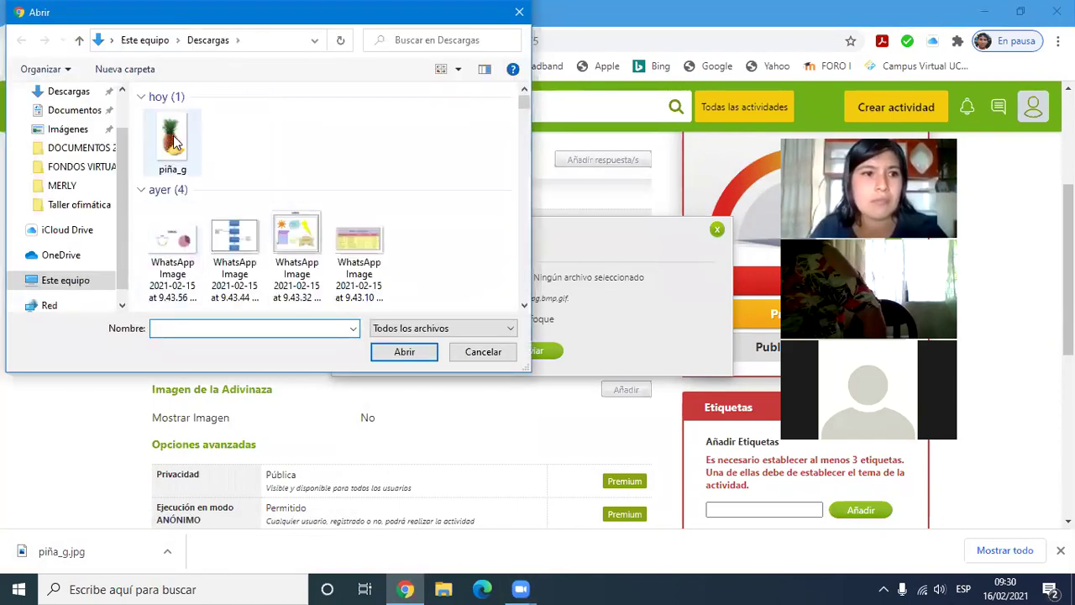
scroll(67, 155, "up", 1)
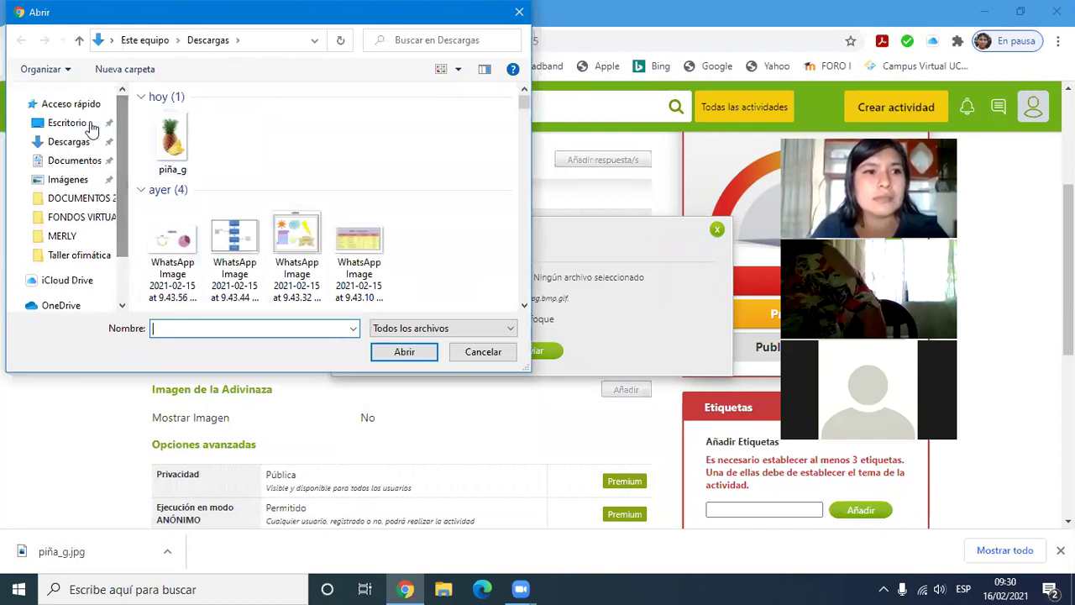
left_click(69, 143)
left_click(169, 145)
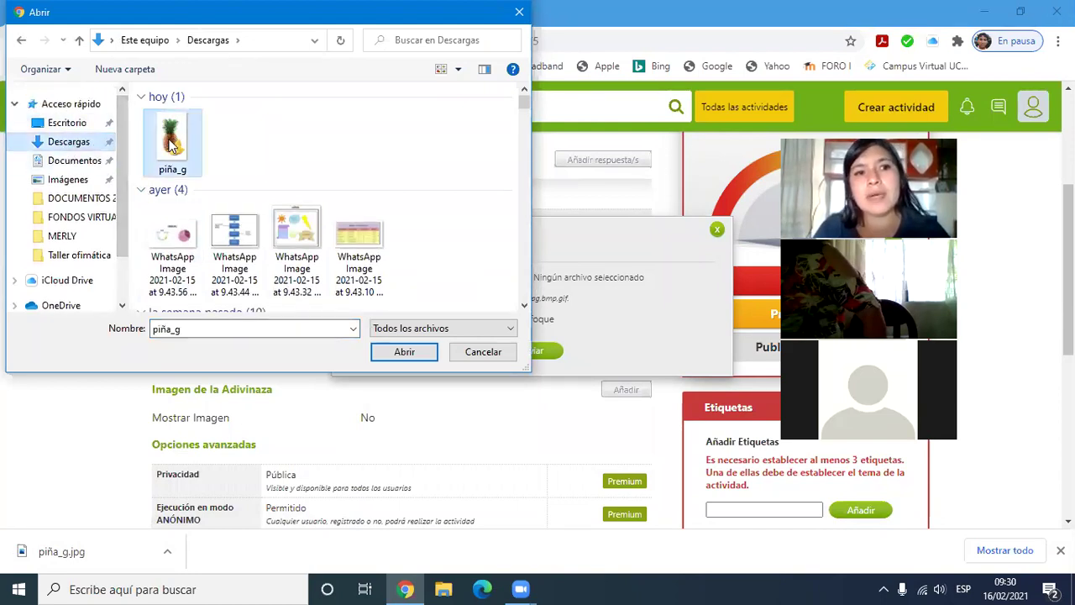
left_click(390, 354)
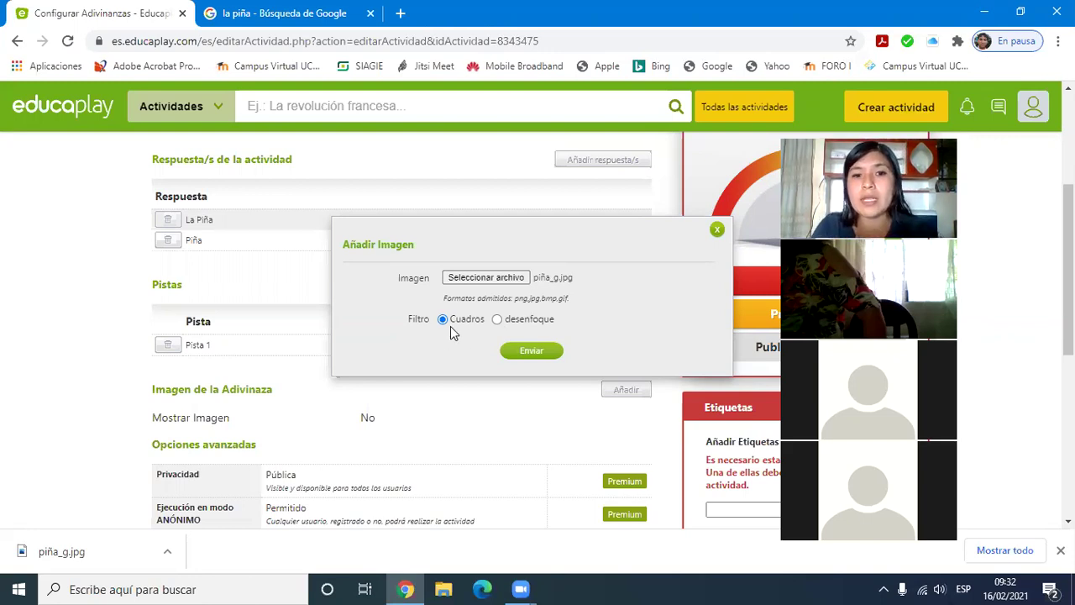
Step: Upload the pineapple image and confirm Imagen de la Adivinanza shows Sí with the Cuadros filter
left_click(540, 351)
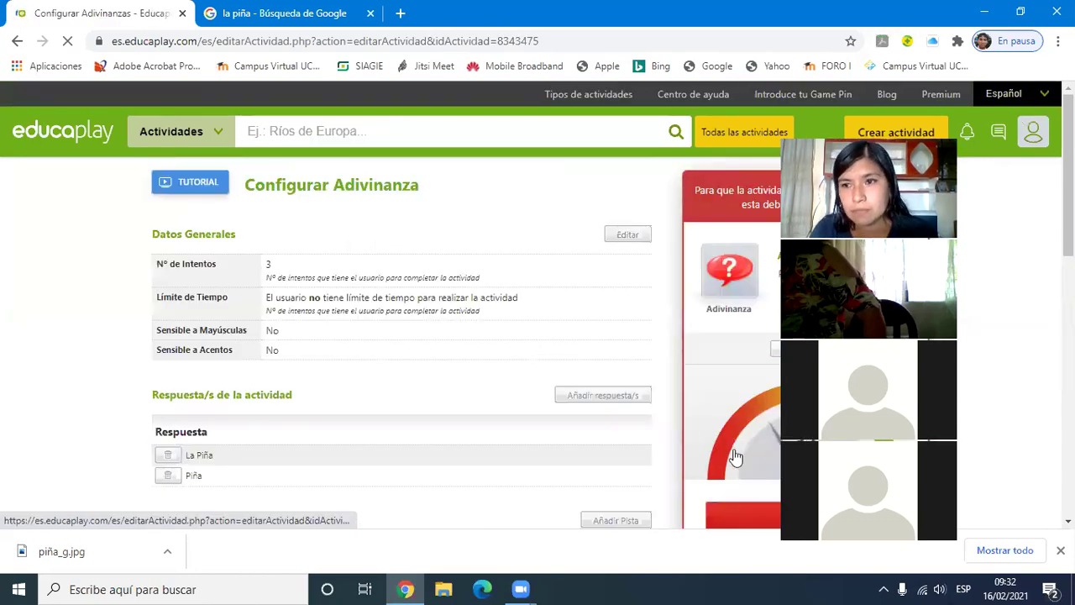
scroll(537, 304, "down", 5)
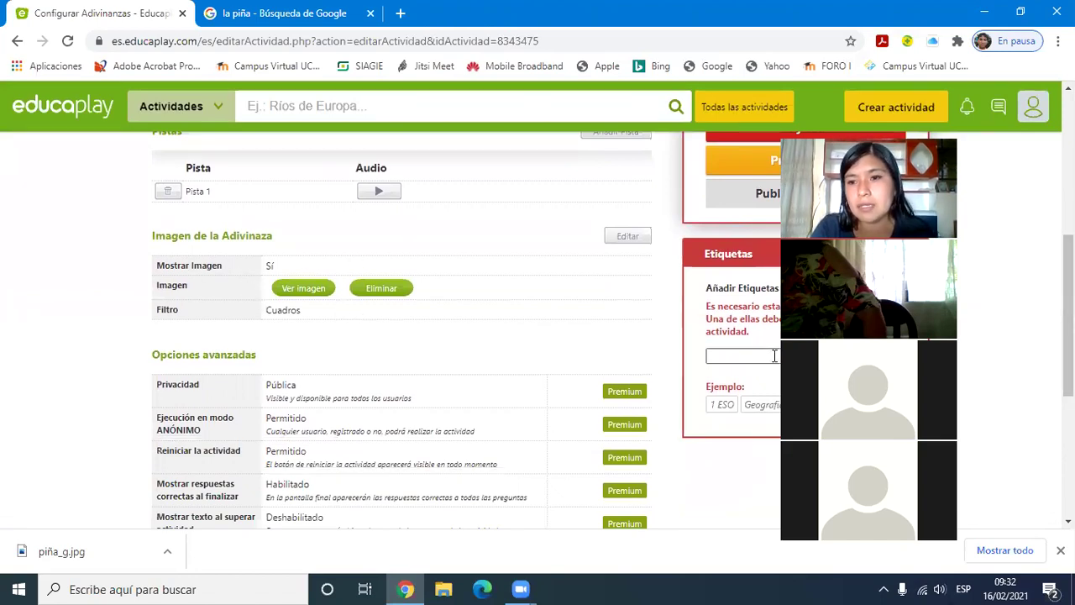
scroll(537, 336, "down", 2)
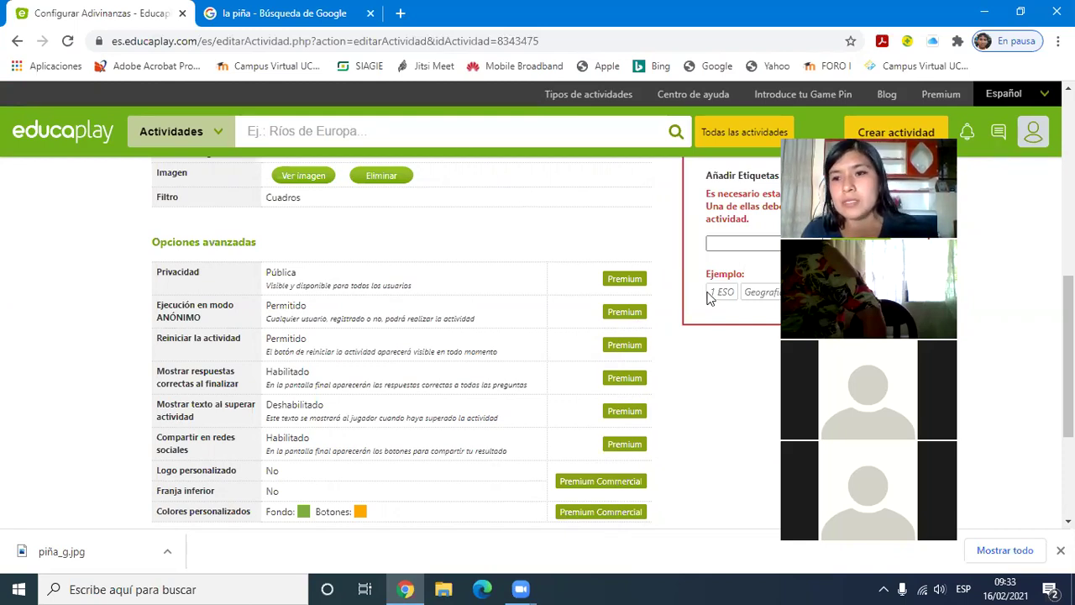
scroll(402, 336, "up", 2)
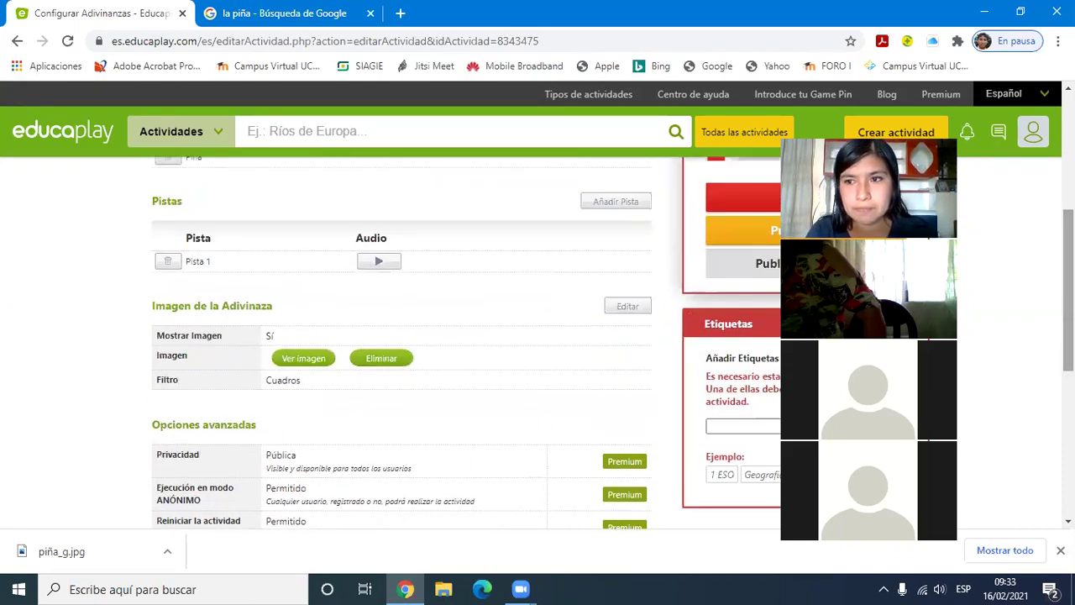
scroll(401, 336, "up", 2)
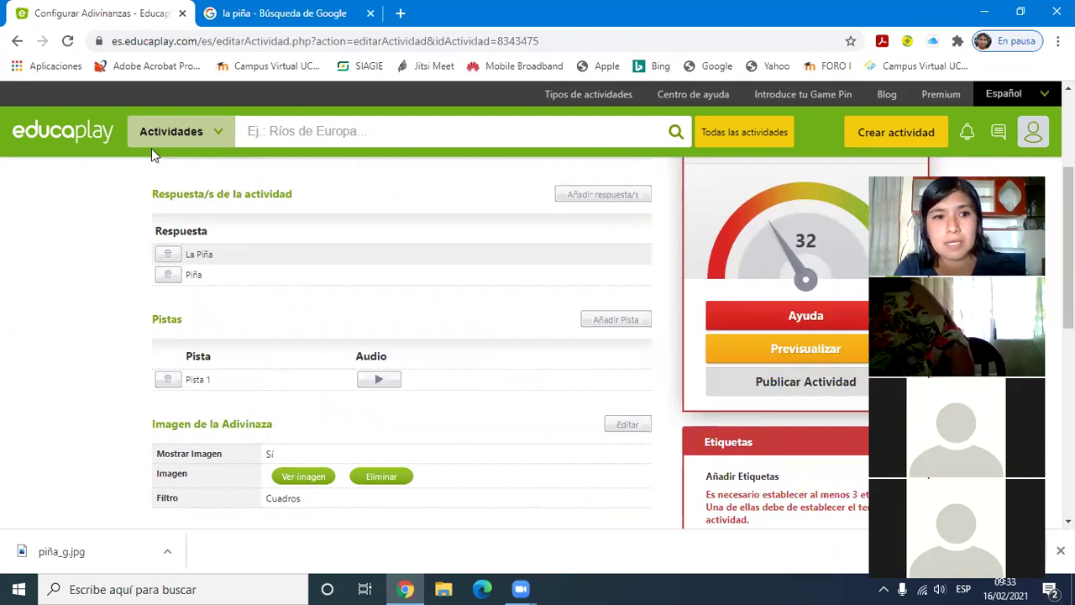
scroll(561, 255, "up", 2)
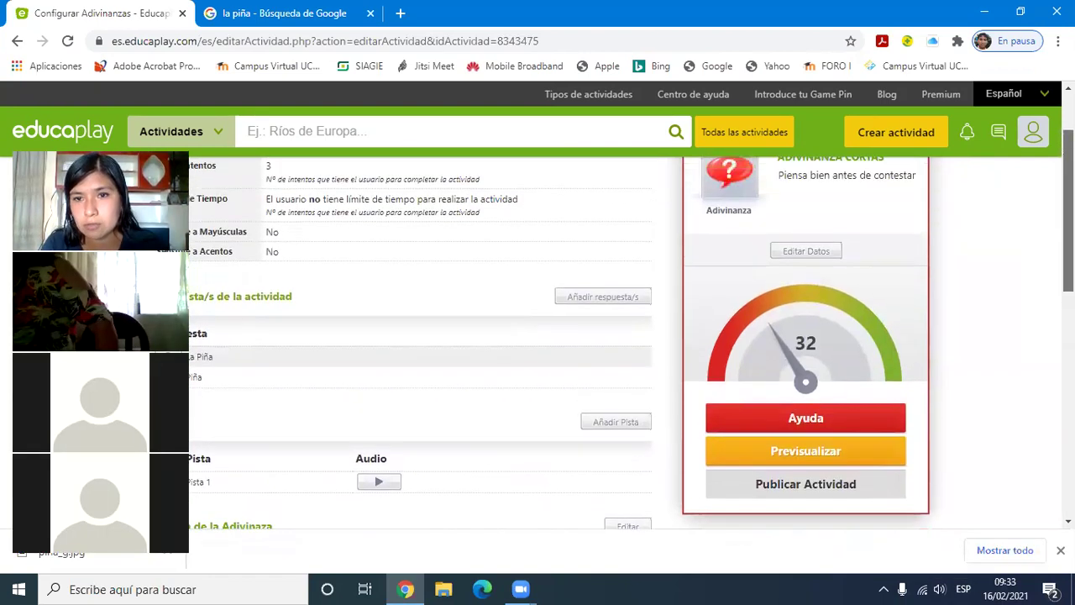
scroll(737, 229, "up", 1)
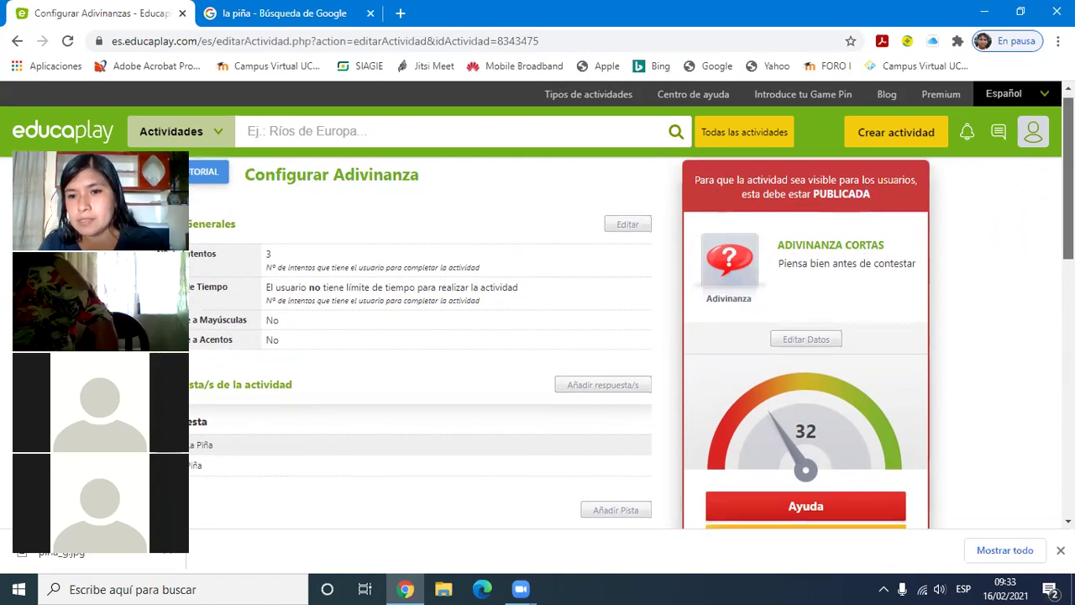
scroll(1066, 311, "down", 2)
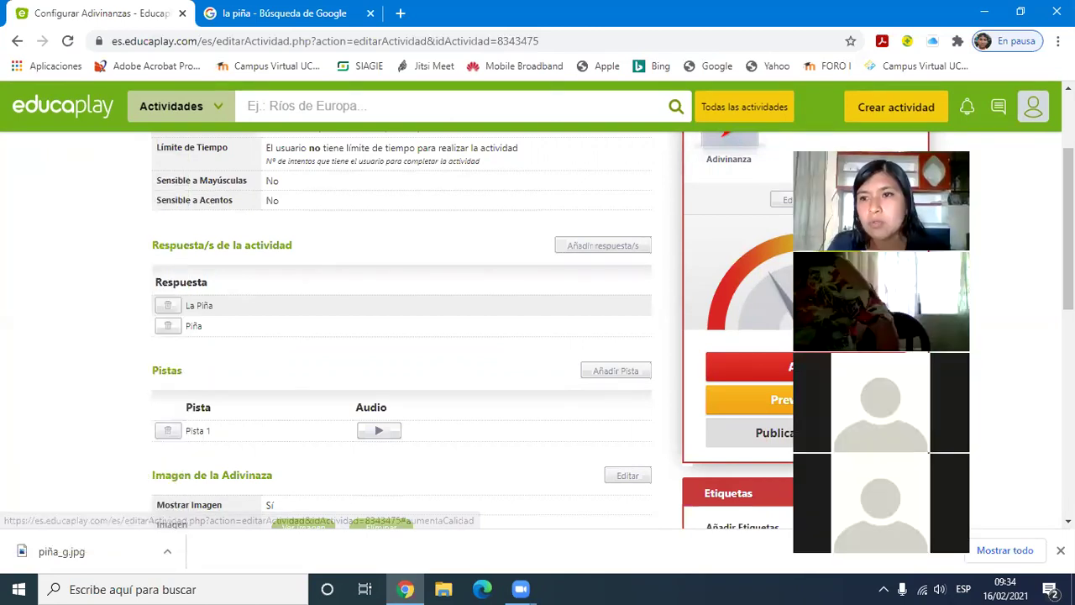
scroll(538, 330, "down", 1)
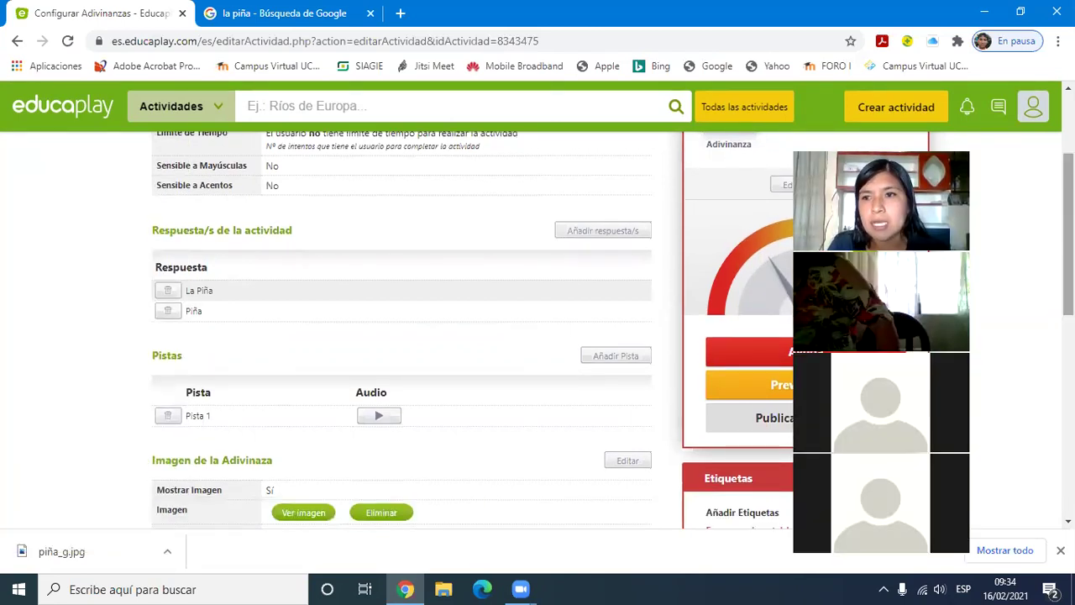
scroll(538, 330, "down", 2)
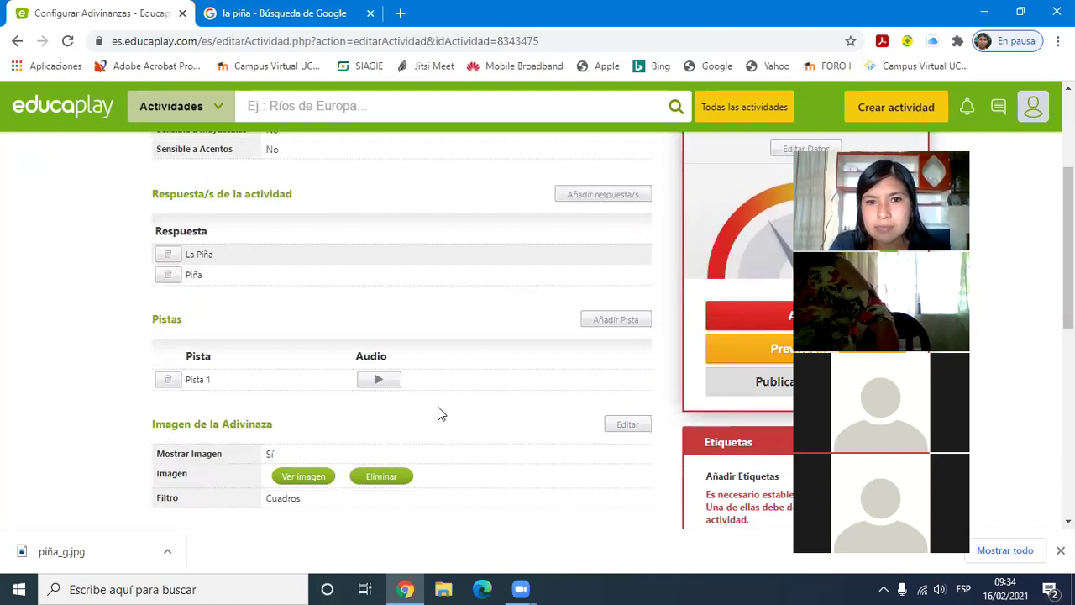
Step: Add a new hint and label it Pista 2
left_click(640, 322)
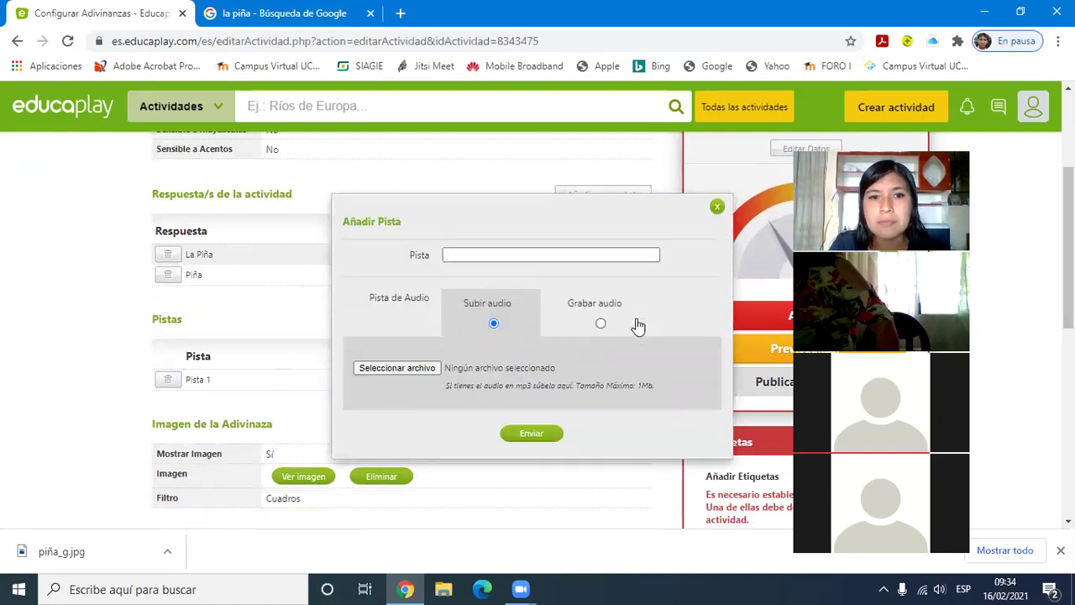
left_click(615, 258)
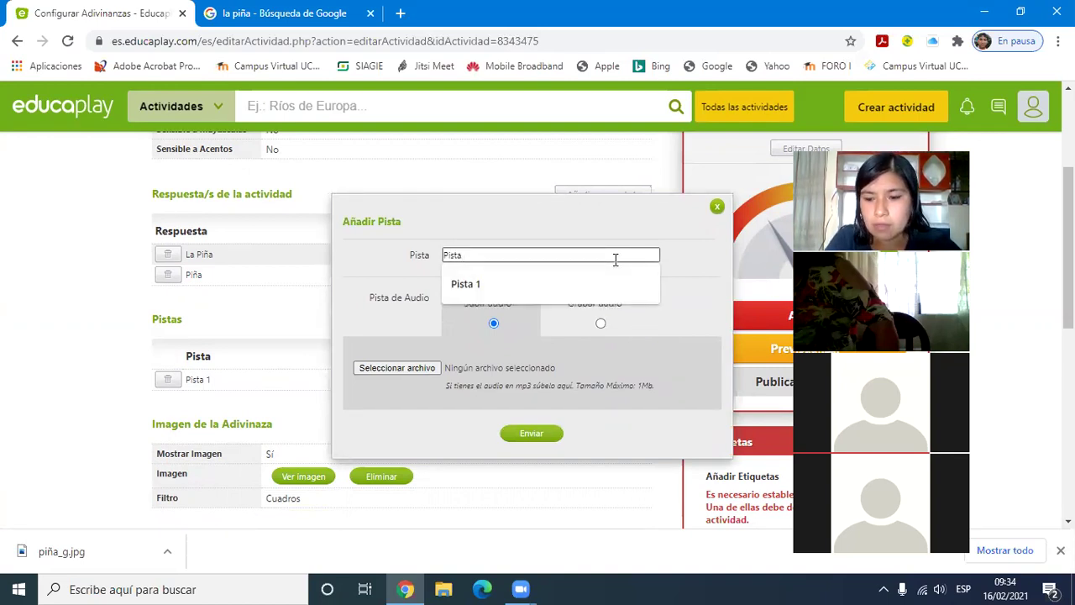
type(" 2")
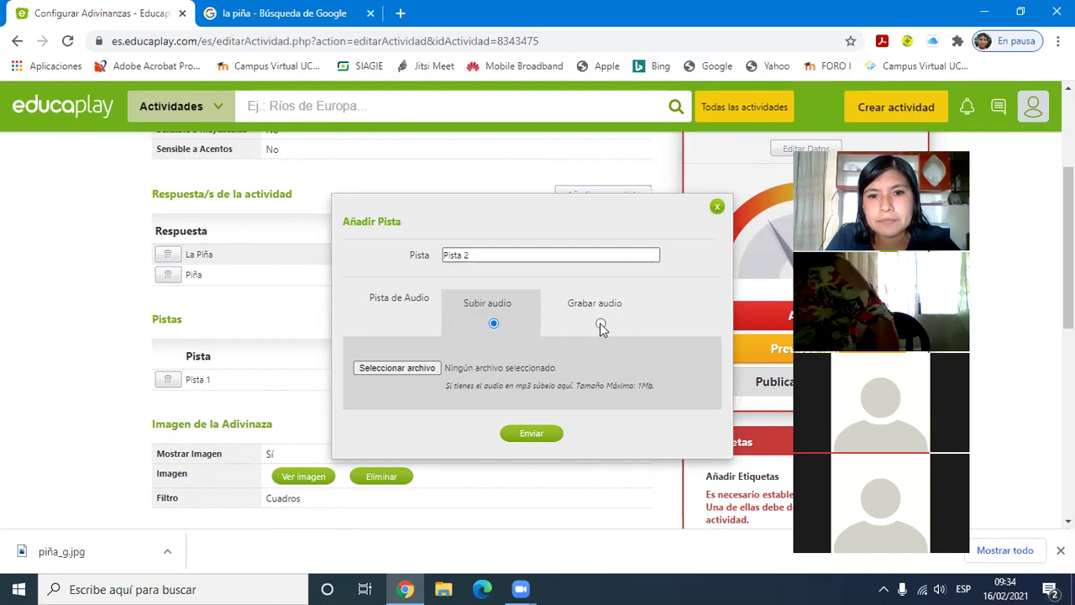
Step: Record a short audio clip for Pista 2, upload it and submit the hint
left_click(601, 324)
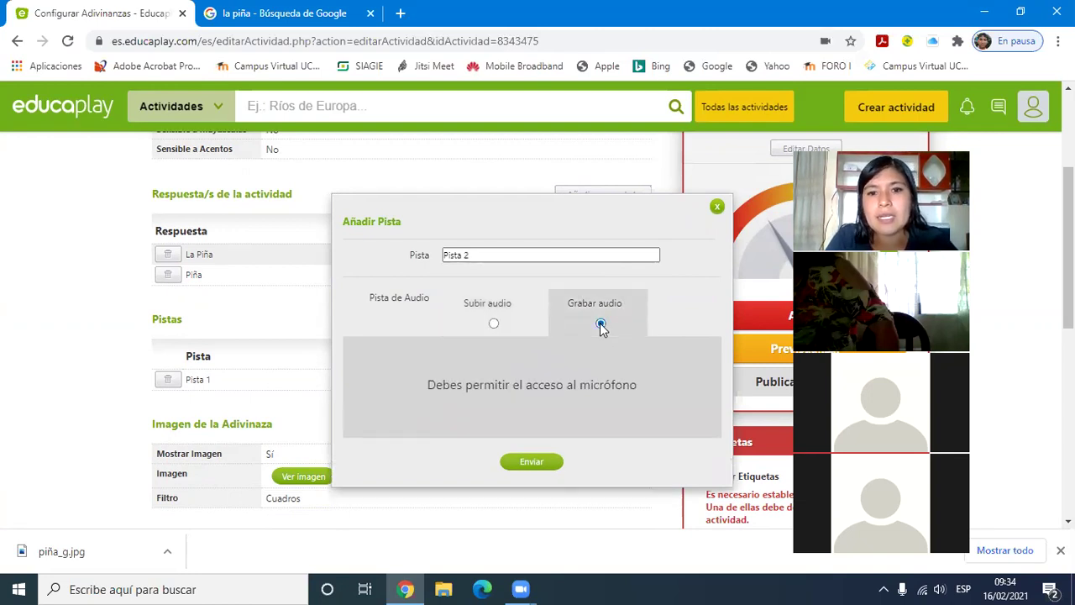
left_click(494, 323)
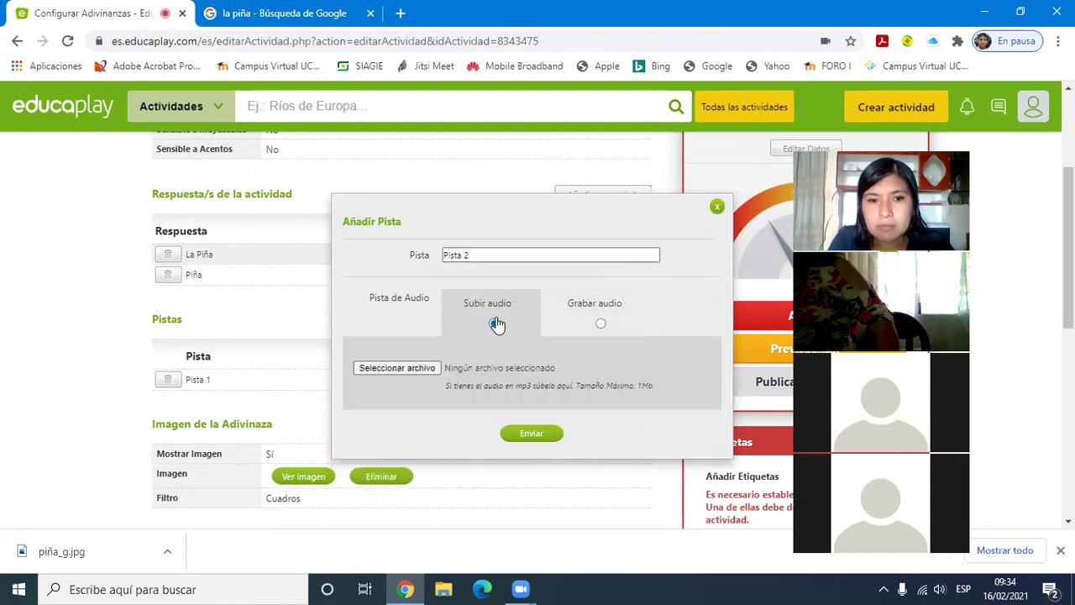
left_click(601, 323)
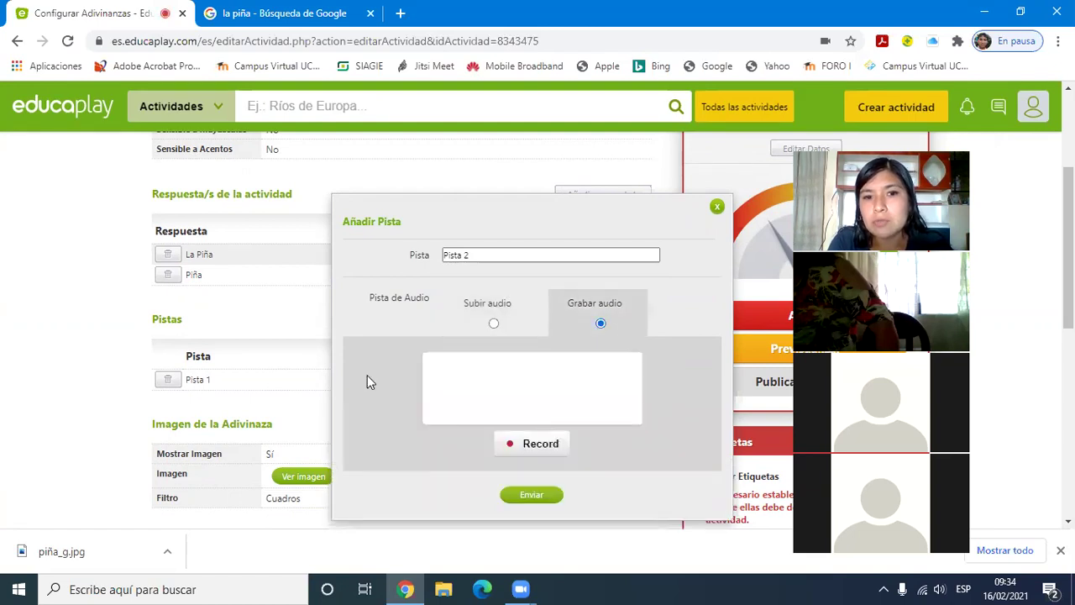
left_click(541, 445)
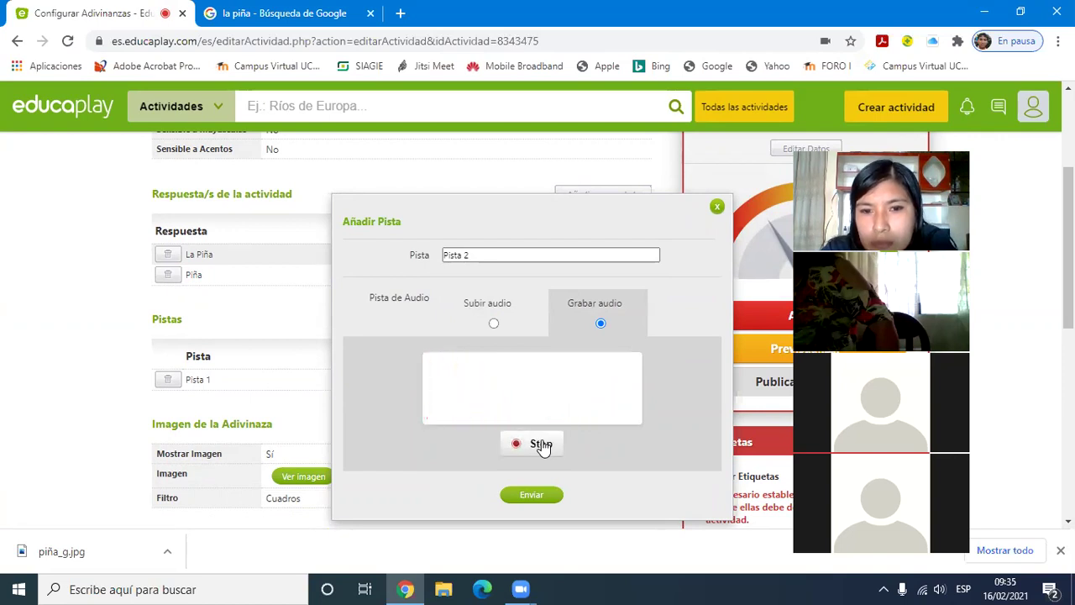
left_click(541, 445)
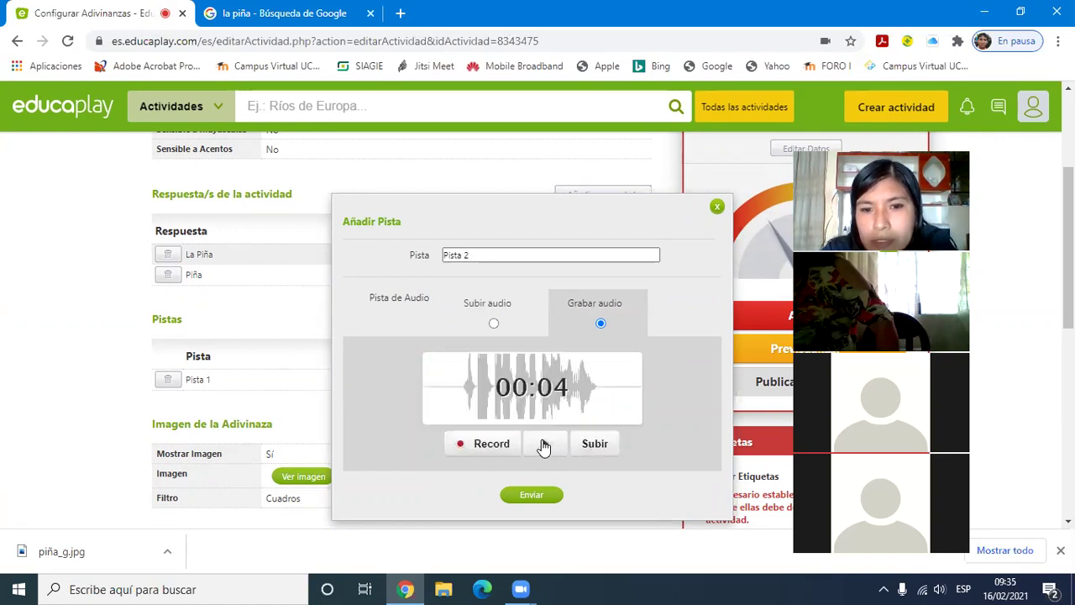
left_click(598, 445)
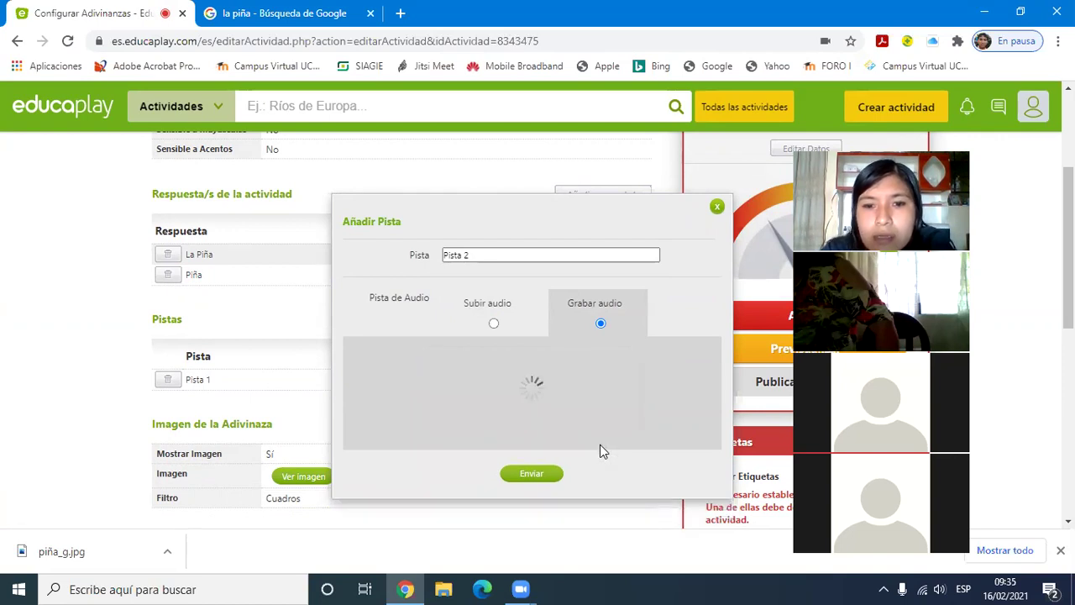
left_click(546, 463)
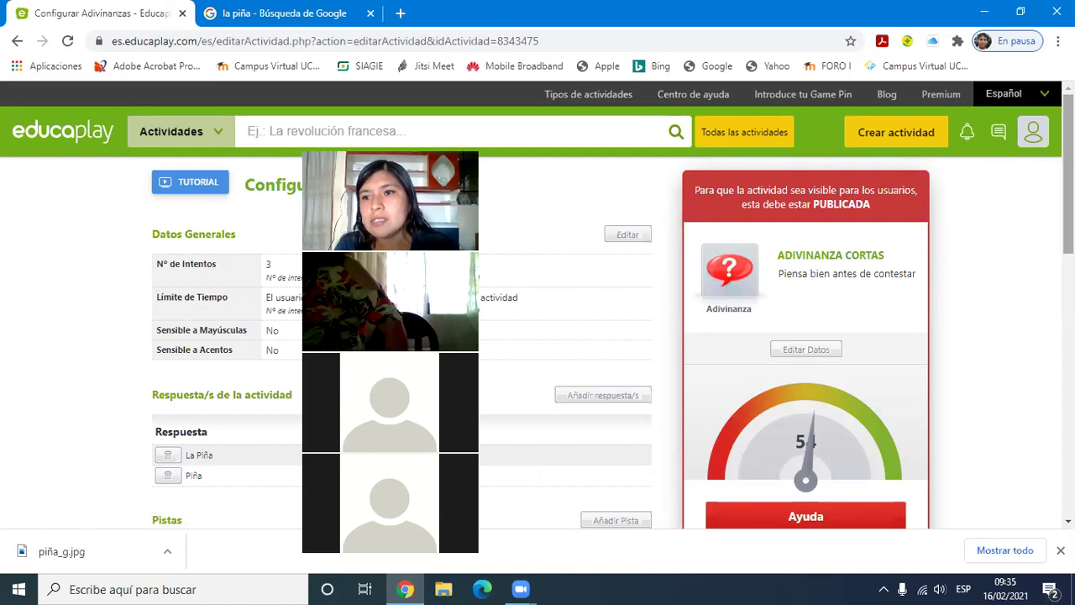
scroll(538, 336, "down", 3)
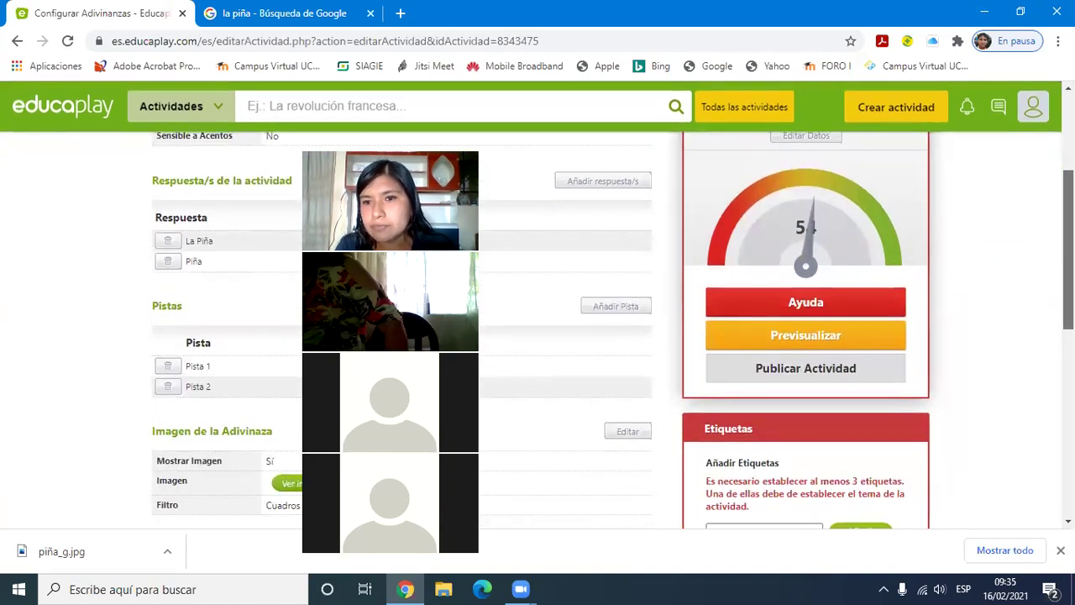
scroll(537, 336, "up", 1)
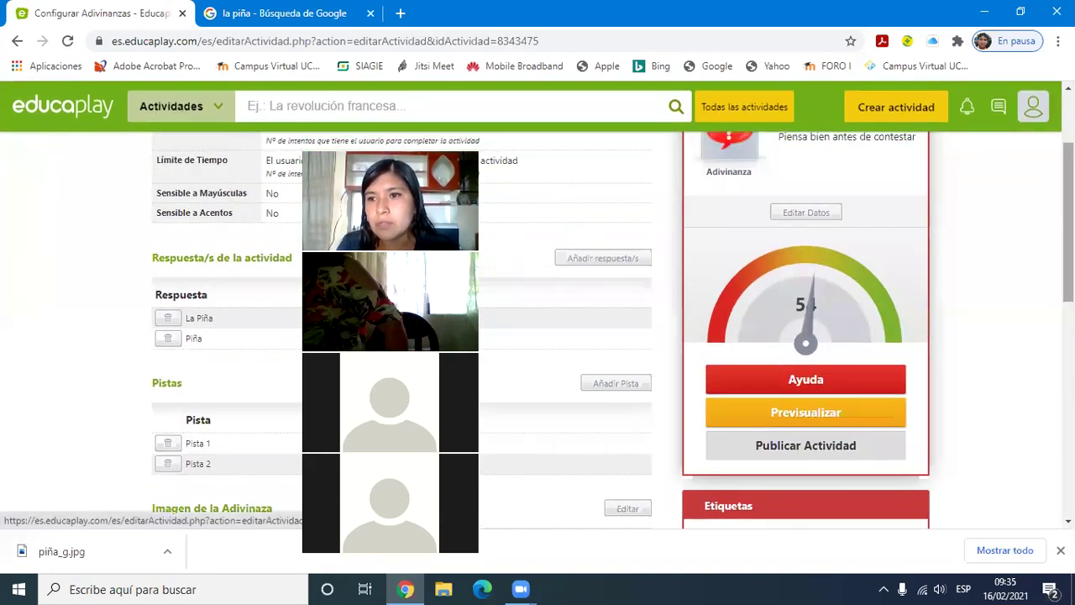
scroll(538, 336, "down", 4)
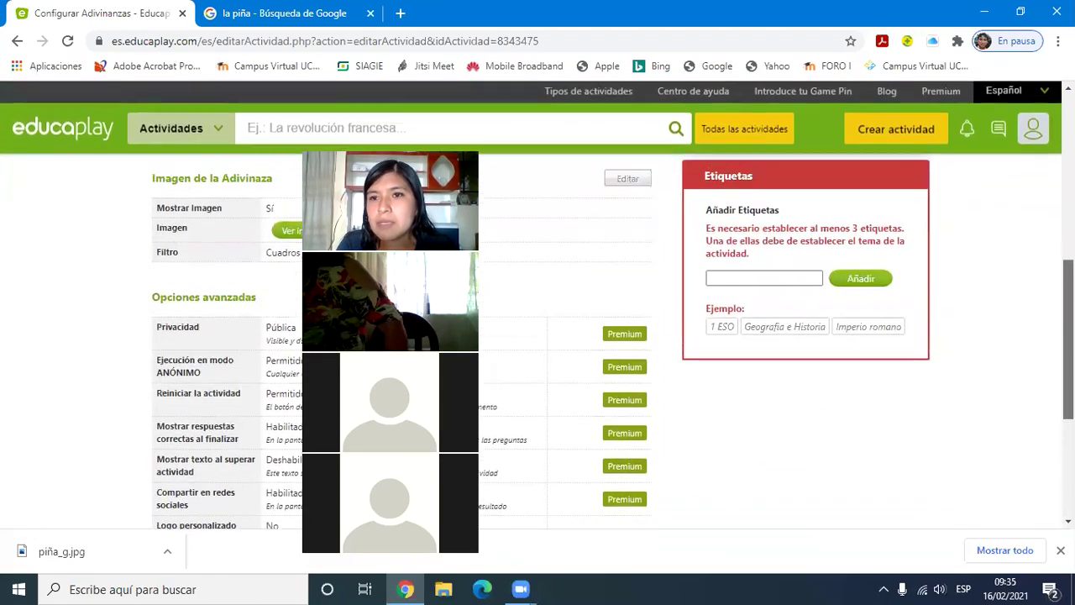
scroll(538, 336, "up", 10)
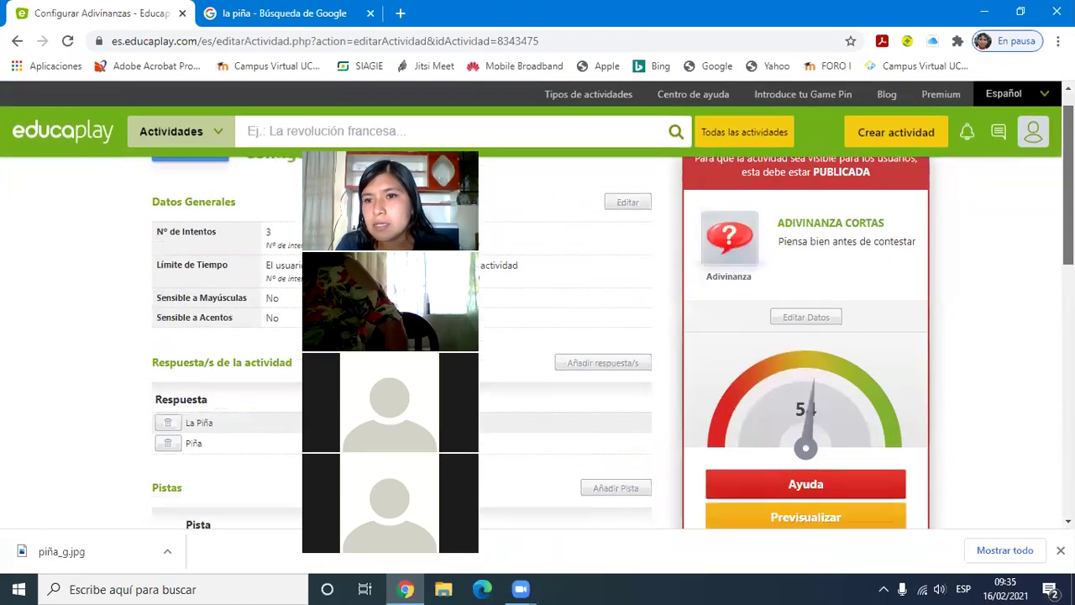
scroll(724, 232, "down", 3)
scroll(724, 232, "down", 2)
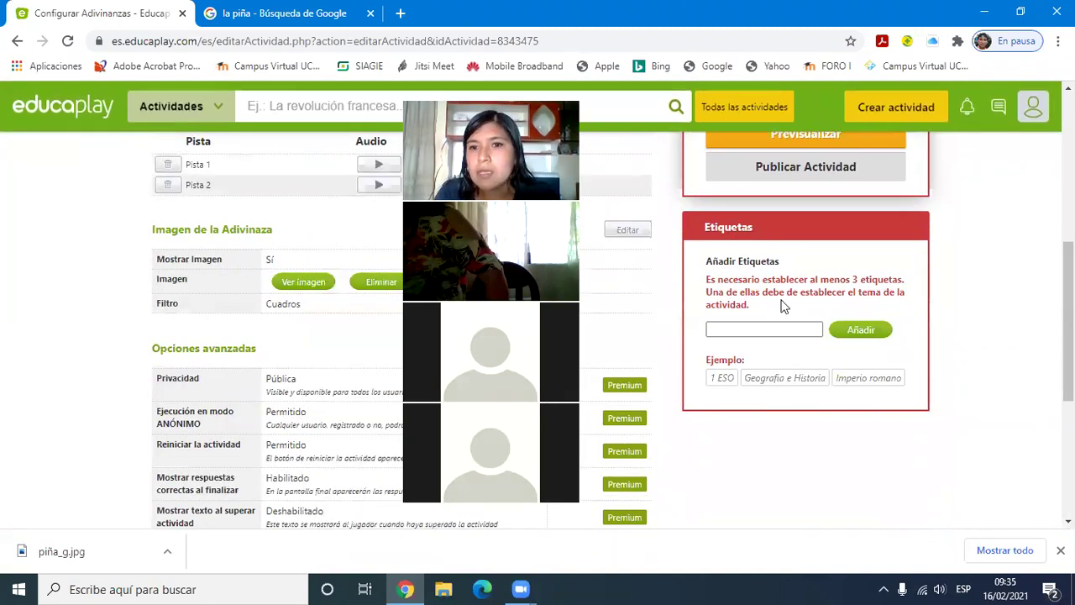
left_click(742, 330)
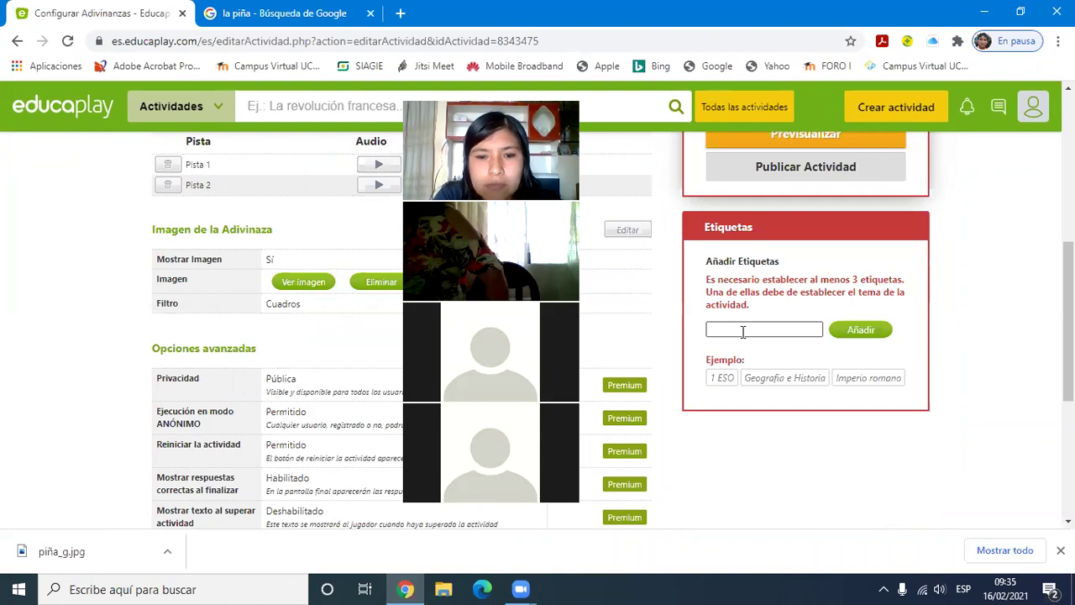
type("a")
Step: Add the tags adinanza, comunicacion and superior from the Etiquetas autocomplete suggestions
key("BackSpace")
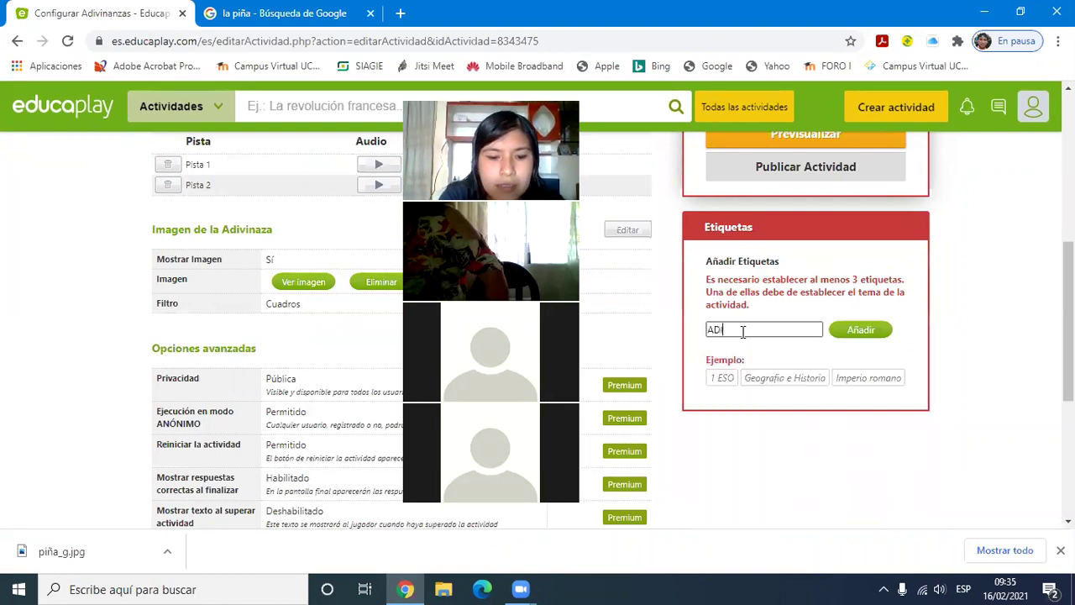
type("INA")
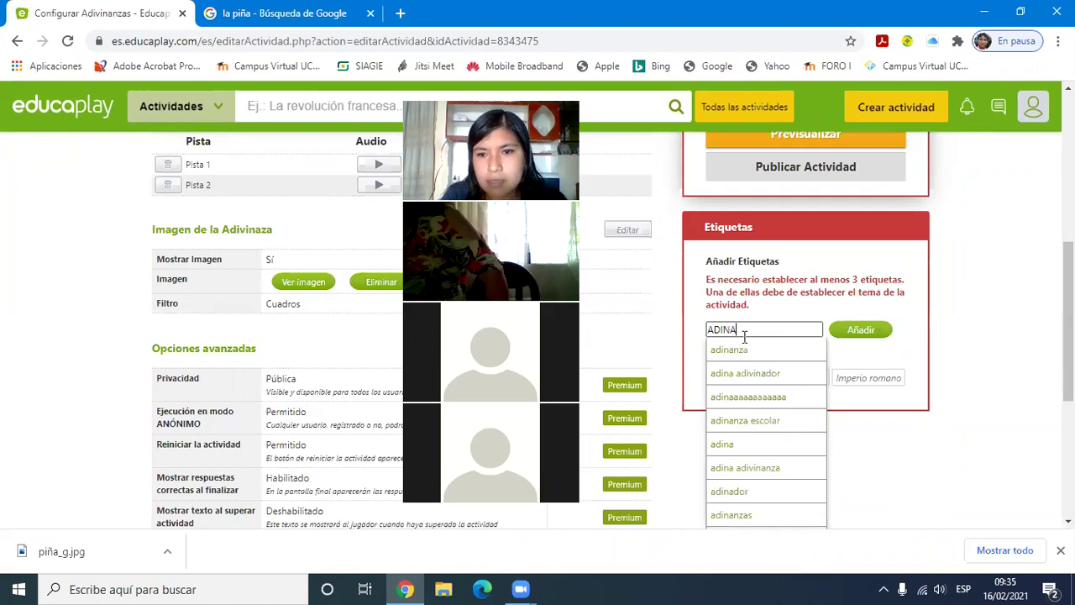
left_click(748, 351)
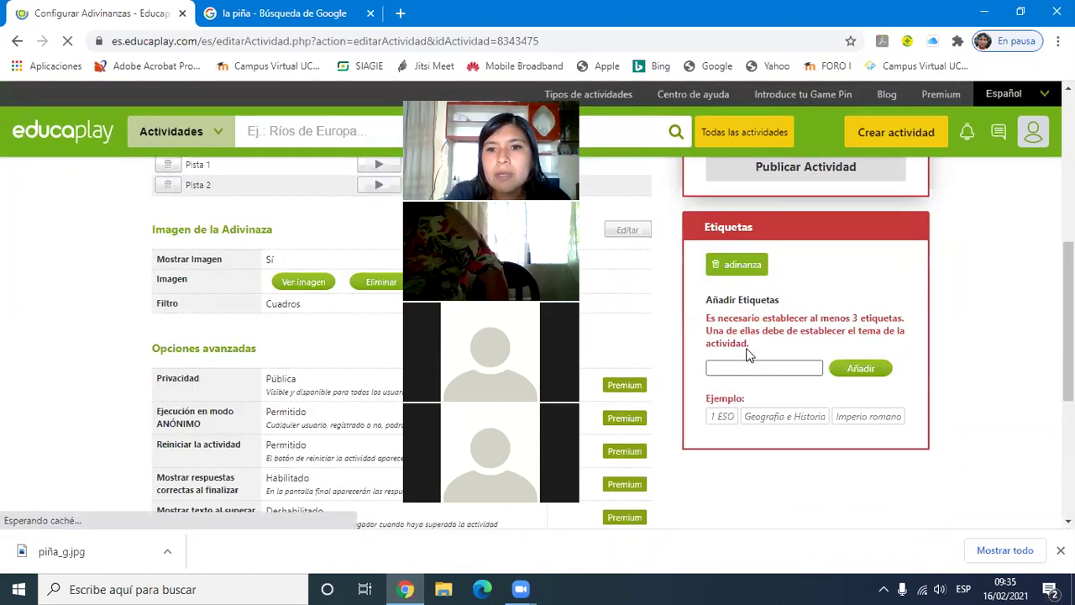
left_click(759, 367)
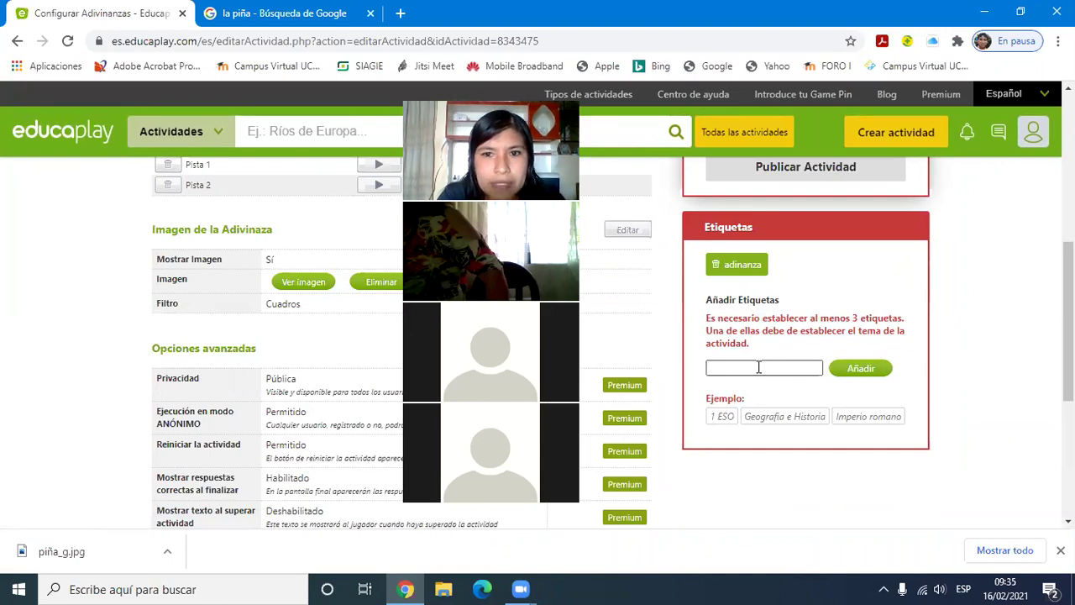
type("COM")
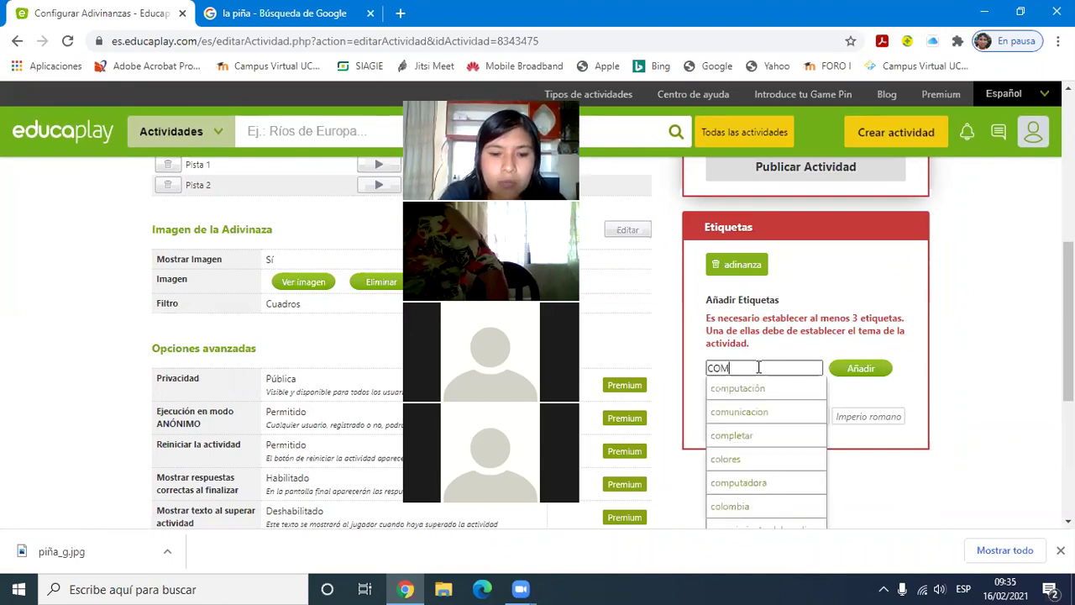
left_click(751, 414)
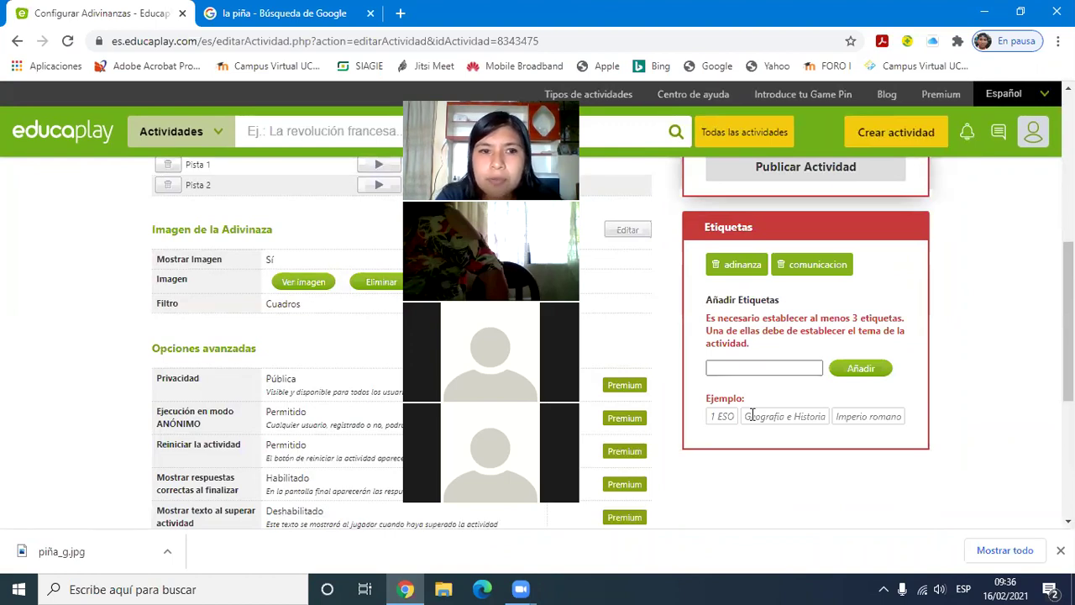
left_click(743, 368)
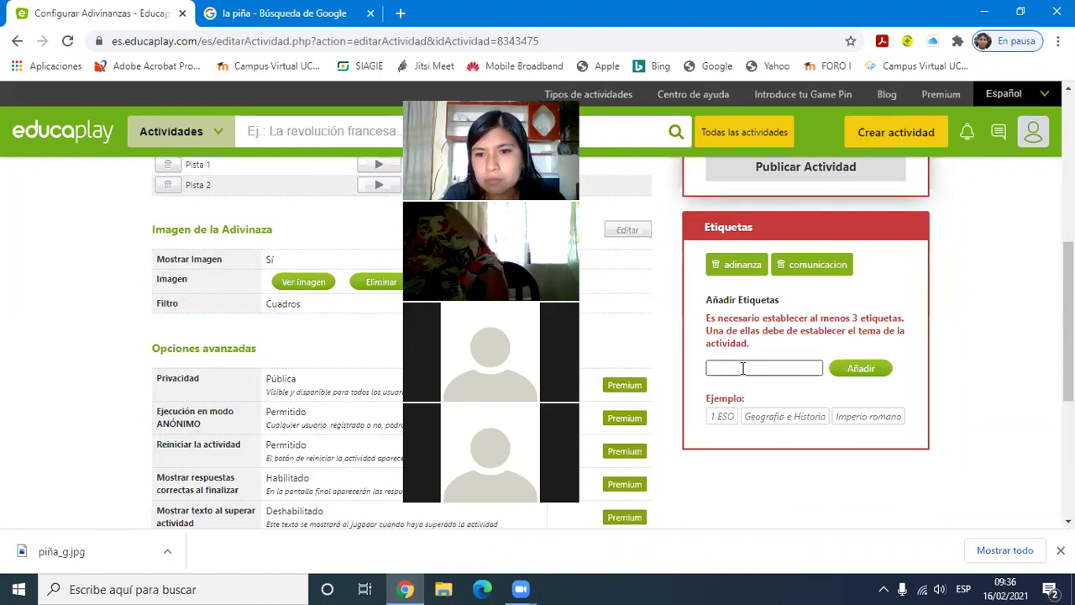
type("SUPERIO")
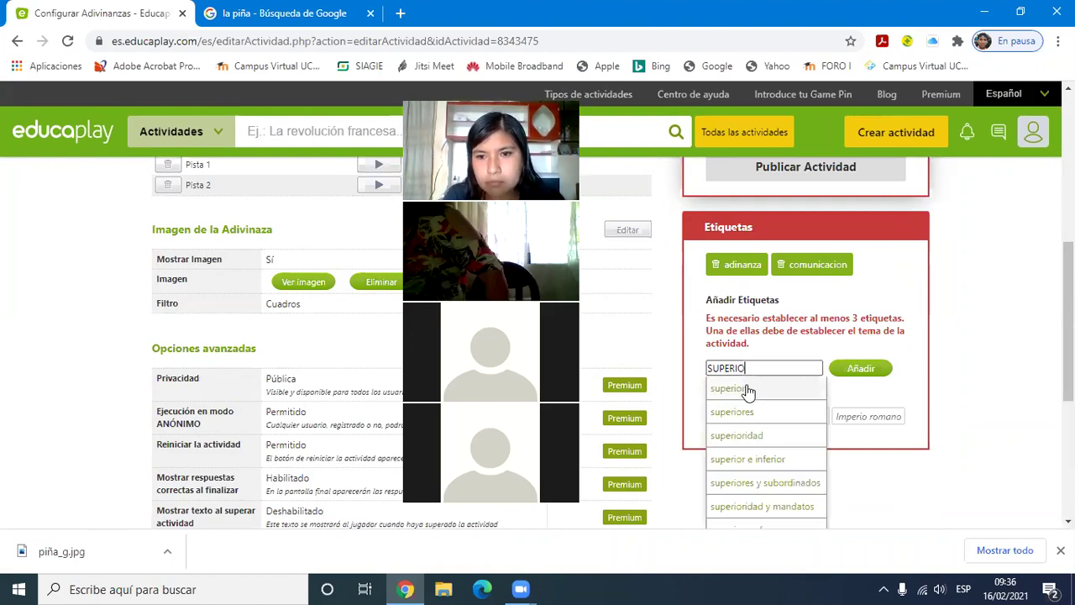
left_click(729, 388)
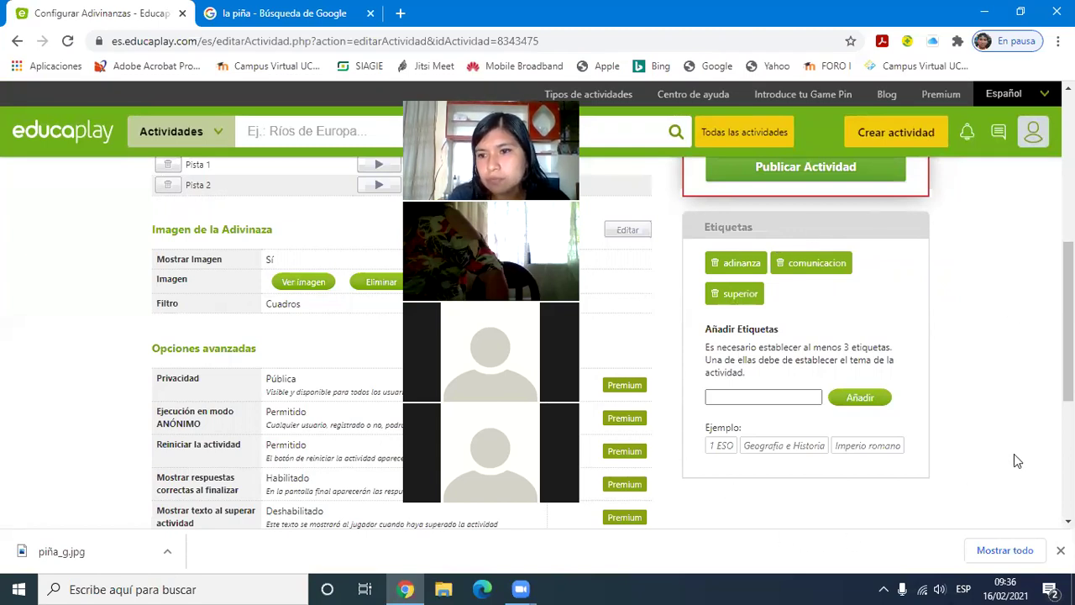
Step: Open the Previsualizar window for ADIVINANZA CORTAS, showing its start screen with 3 attempts
left_click_drag(1068, 335, 1069, 275)
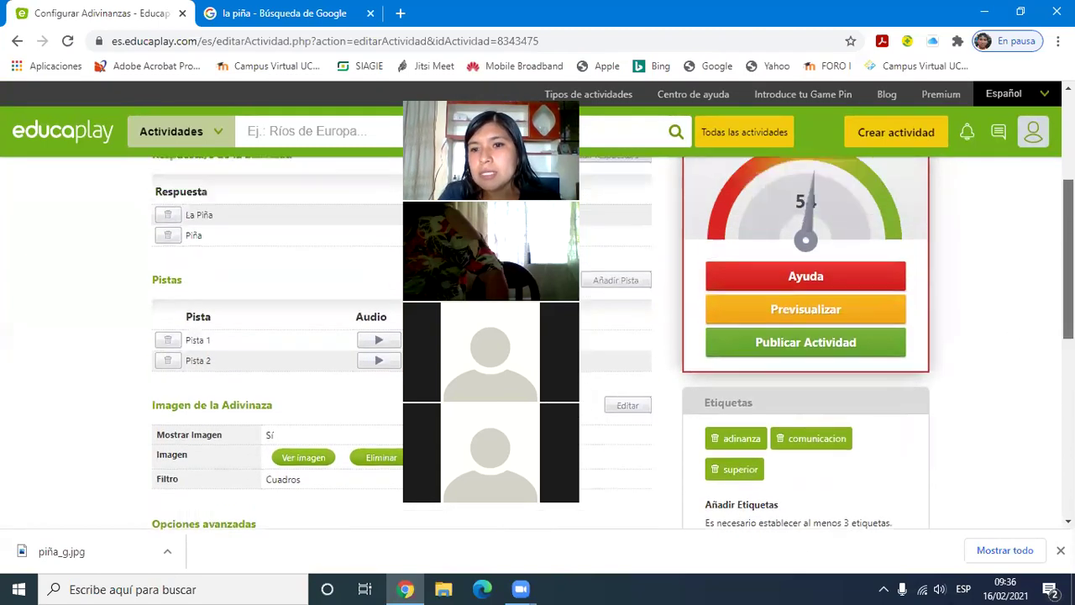
scroll(801, 334, "up", 2)
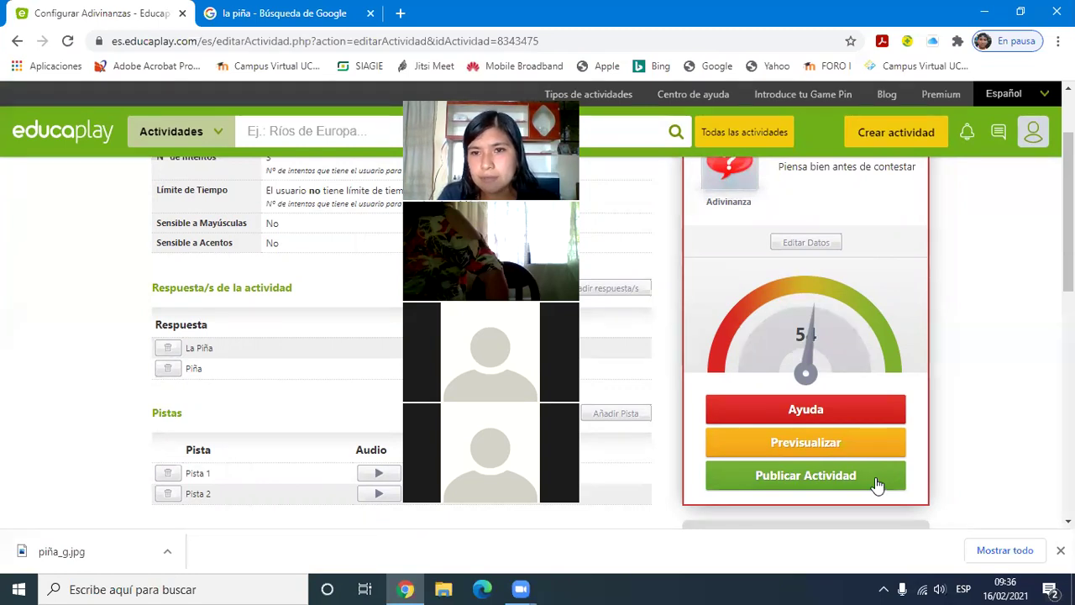
scroll(1068, 210, "up", 1)
scroll(675, 150, "down", 2)
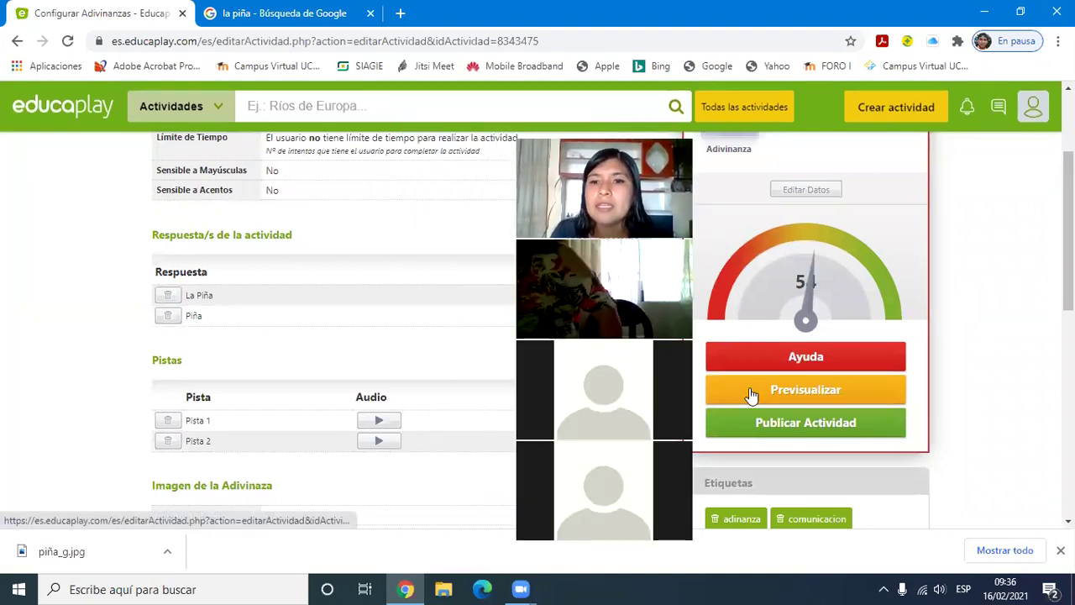
left_click(833, 395)
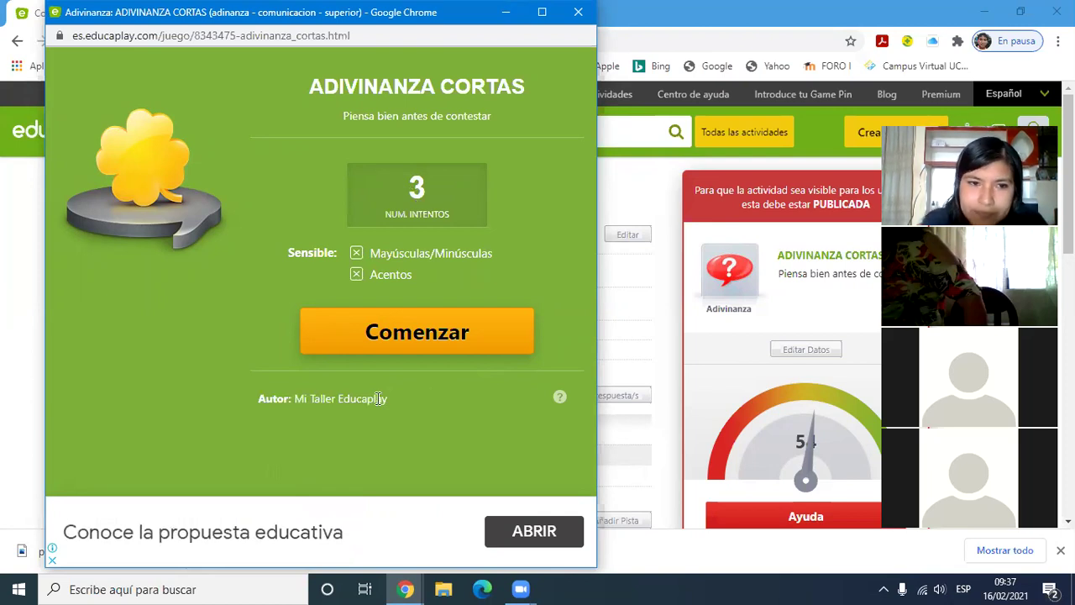
Step: Start playing the riddle preview and enter the answer LA PERA
left_click(402, 333)
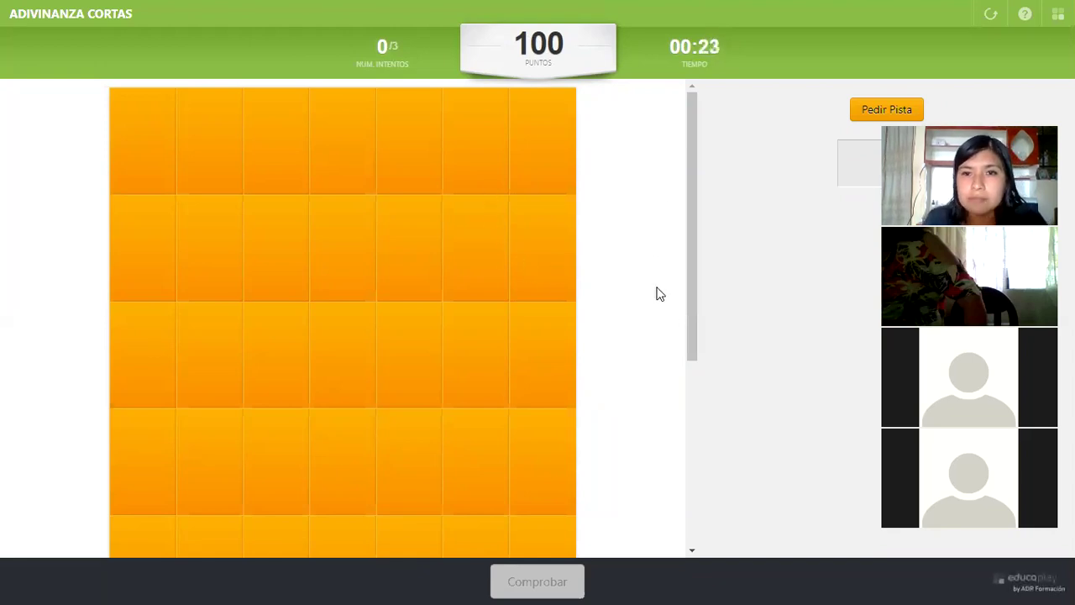
mouse_move(690, 269)
left_mouse_down()
mouse_move(703, 477)
mouse_move(683, 543)
left_mouse_up()
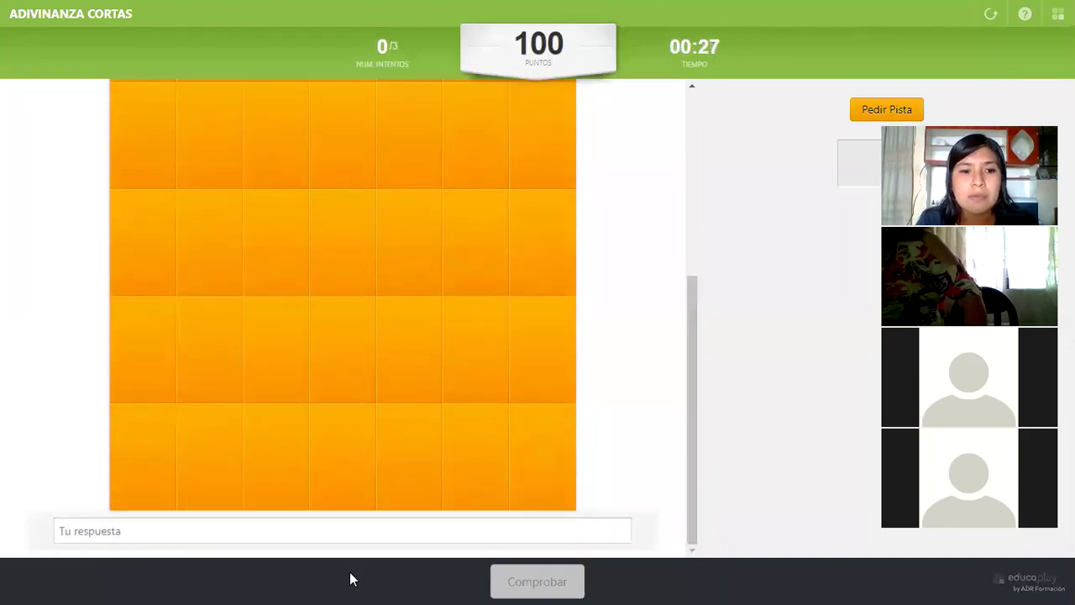
left_click(351, 527)
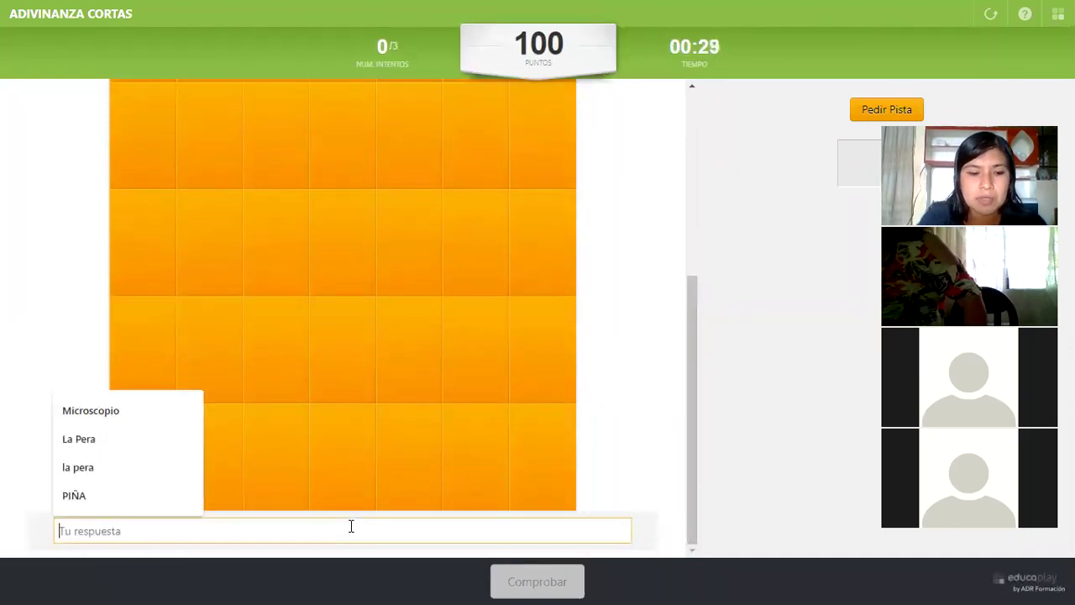
type("LA PER")
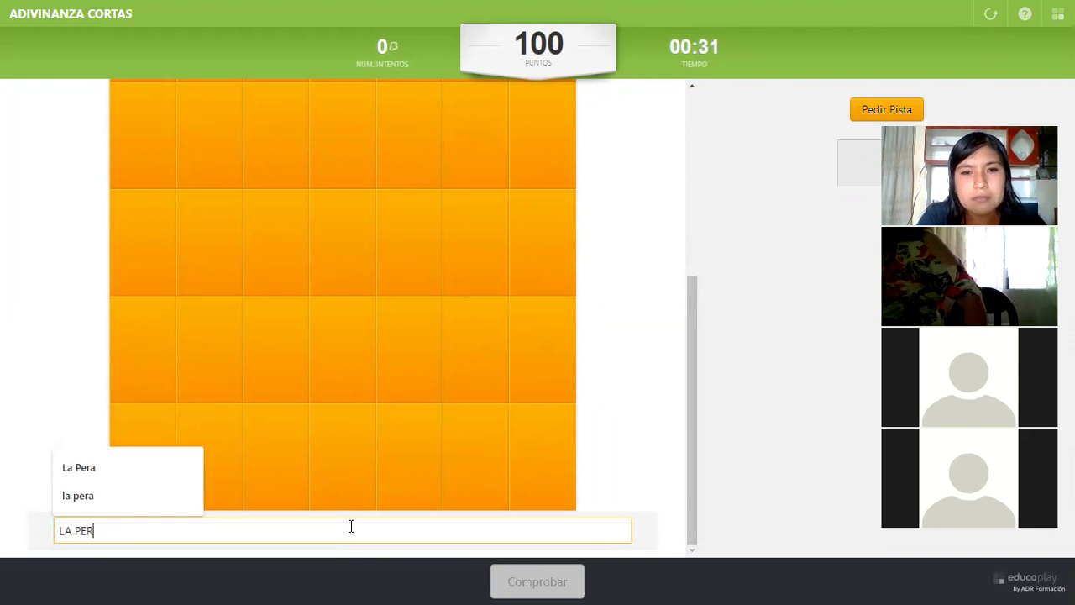
type("A4")
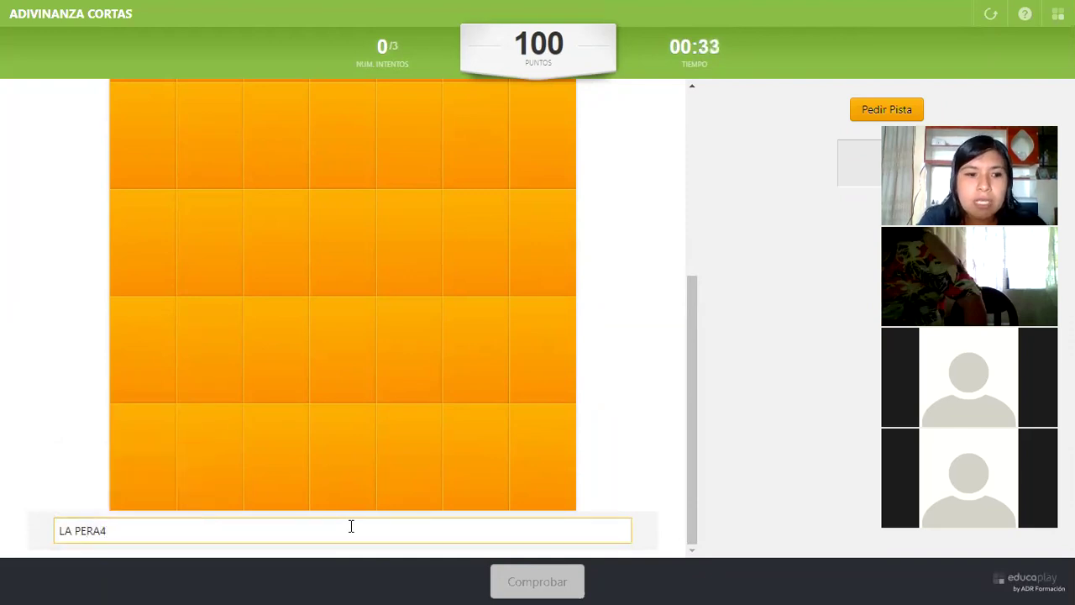
key("BackSpace")
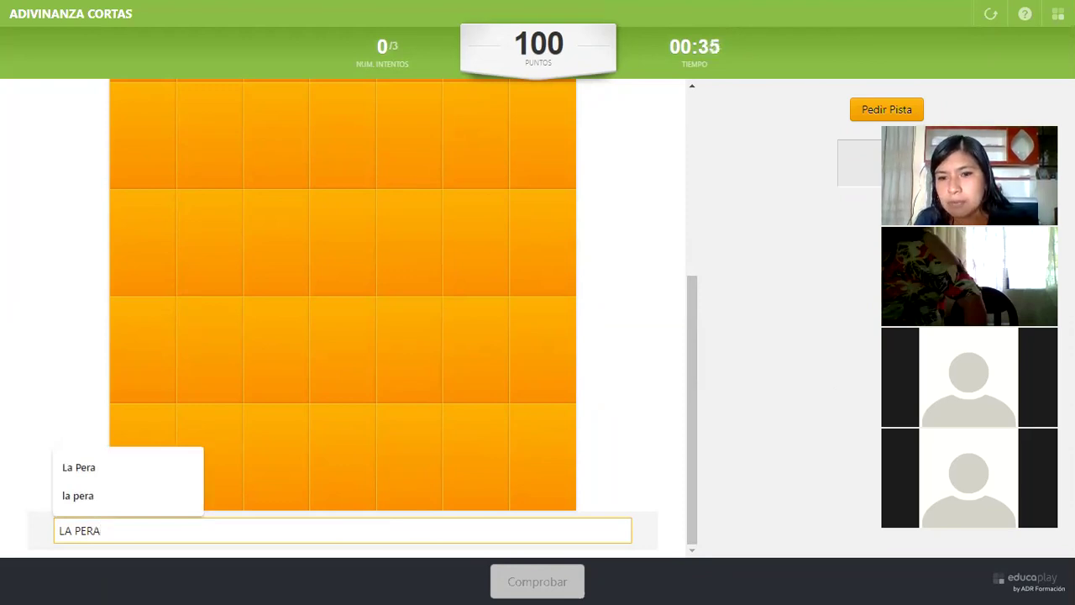
left_click_drag(696, 456, 693, 495)
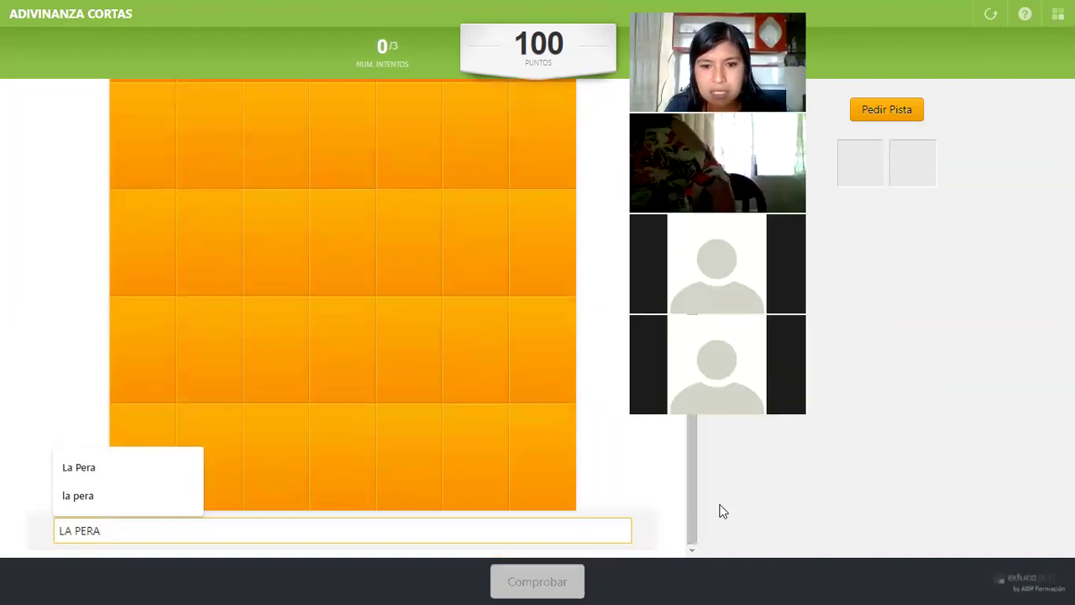
Step: Try to check LA PERA with the disabled Comprobar, then erase it to empty the answer box
left_click(524, 583)
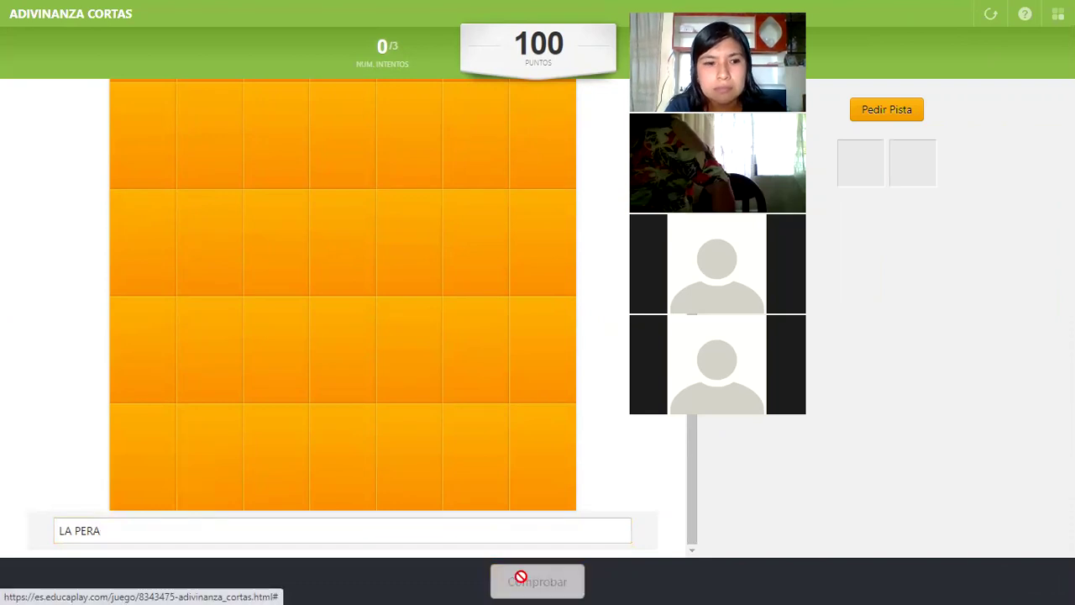
left_click(422, 529)
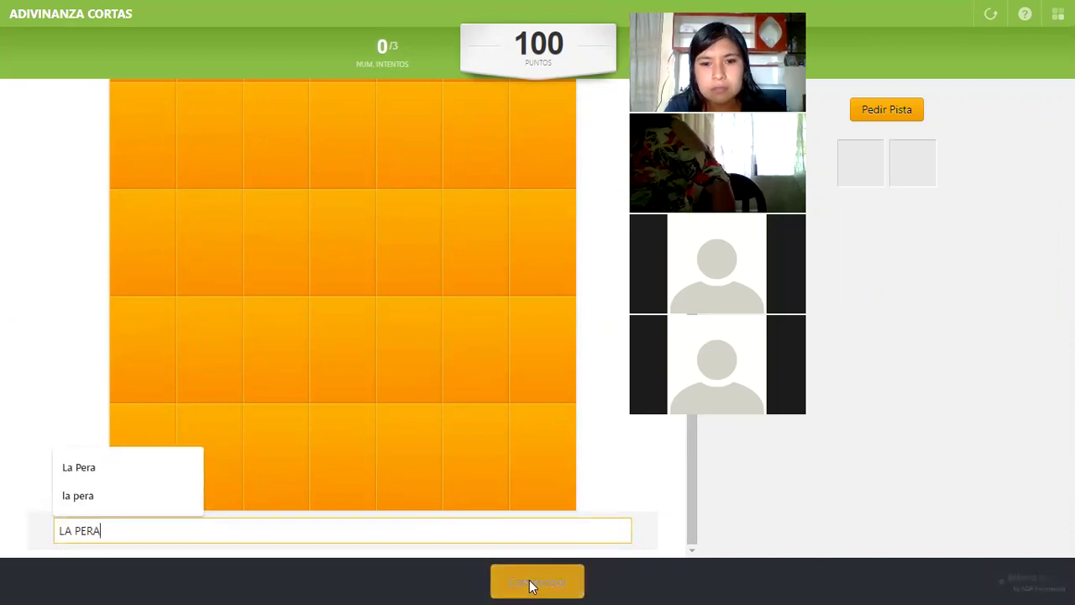
left_click(530, 584)
left_click(271, 530)
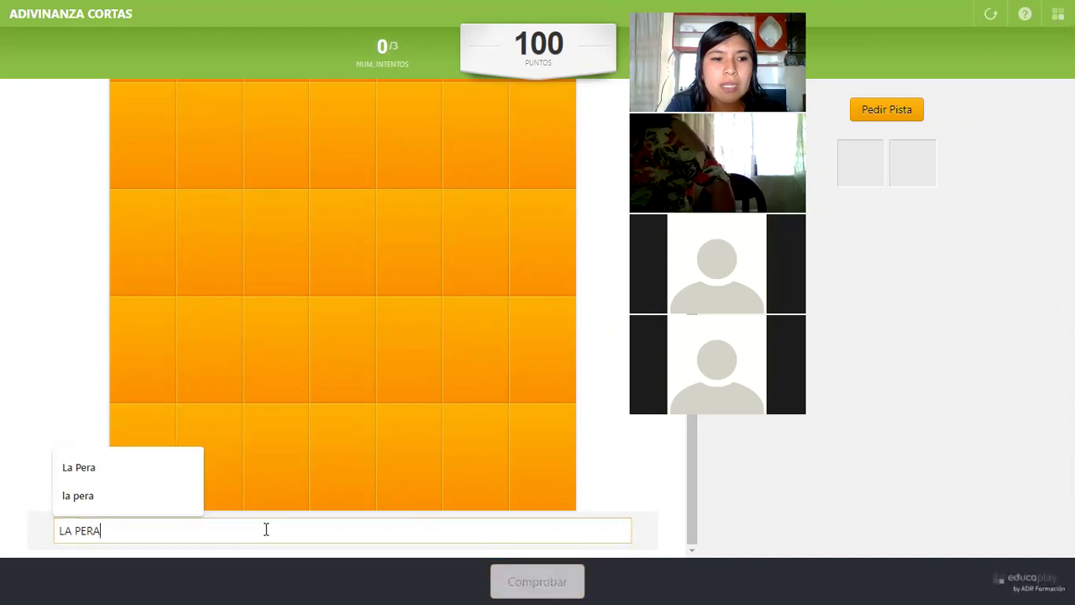
left_click(521, 576)
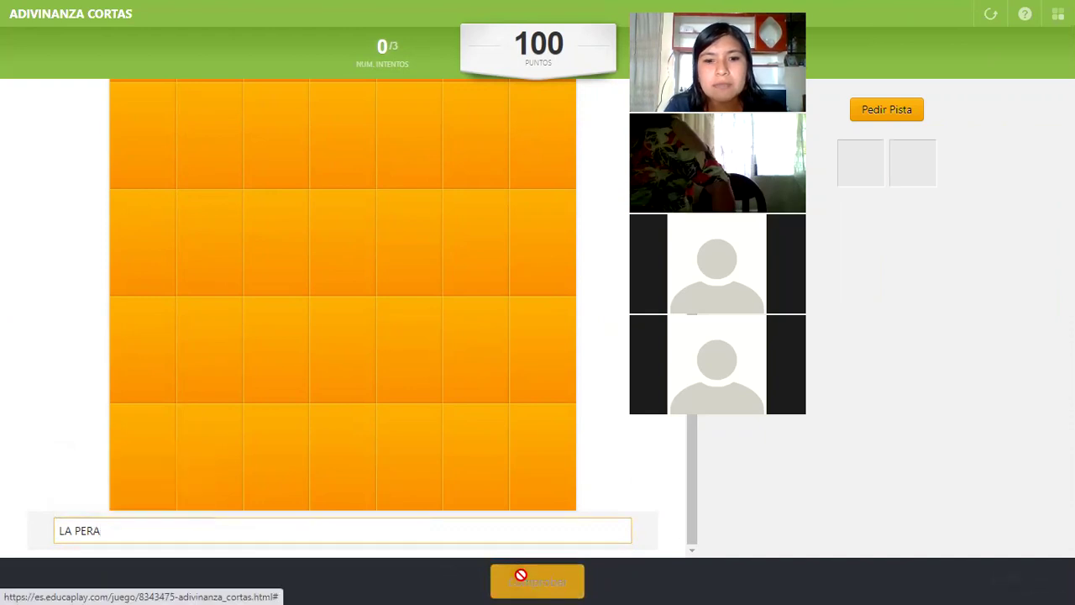
left_click(436, 529)
key("BackSpace")
key("BackSpace")
key("BackSpace")
key("BackSpace")
key("BackSpace")
key("BackSpace")
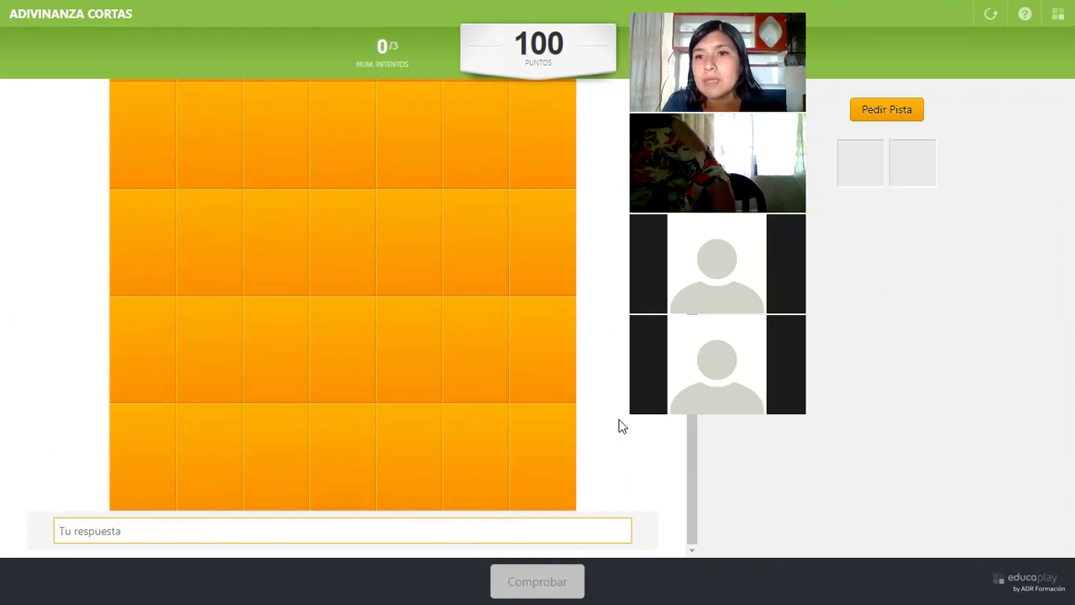
Step: Request two hints with Pedir Pista, revealing the whole pineapple
left_click(905, 112)
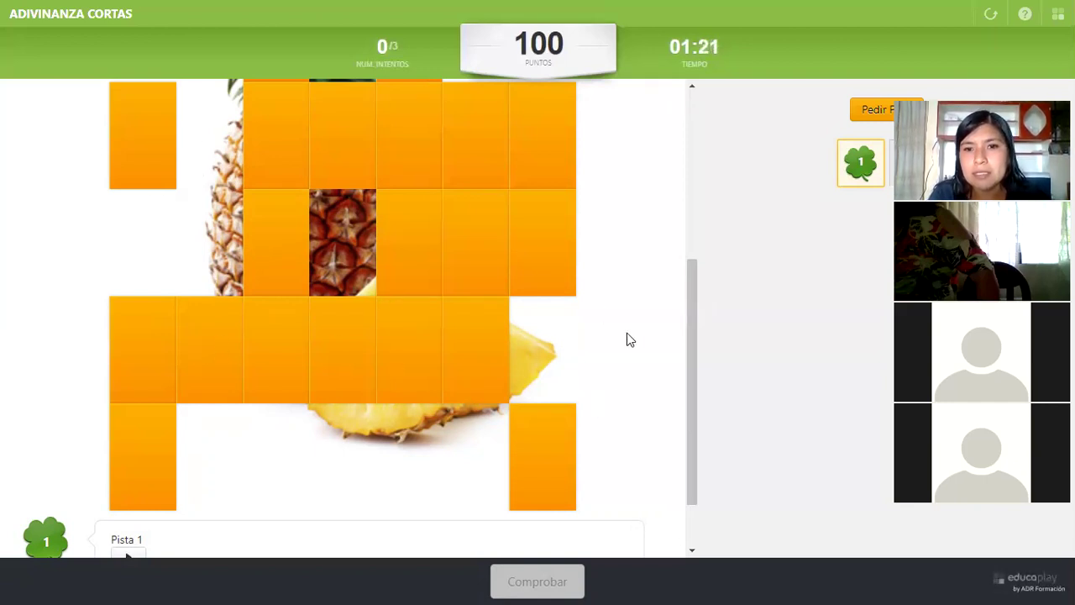
left_click_drag(693, 293, 688, 260)
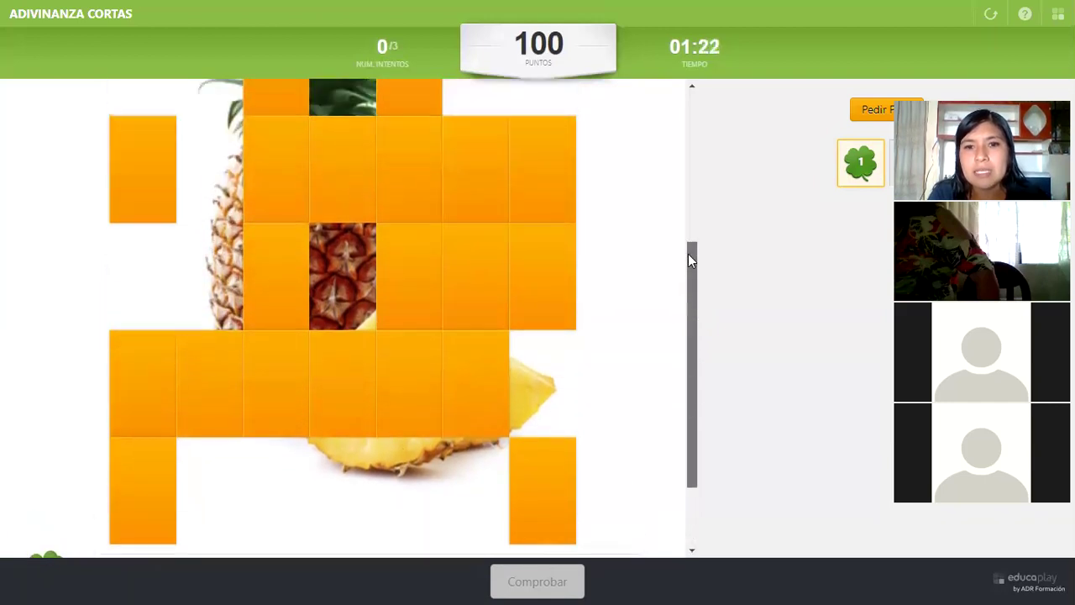
mouse_move(688, 254)
left_mouse_down()
mouse_move(705, 164)
mouse_move(680, 107)
left_mouse_up()
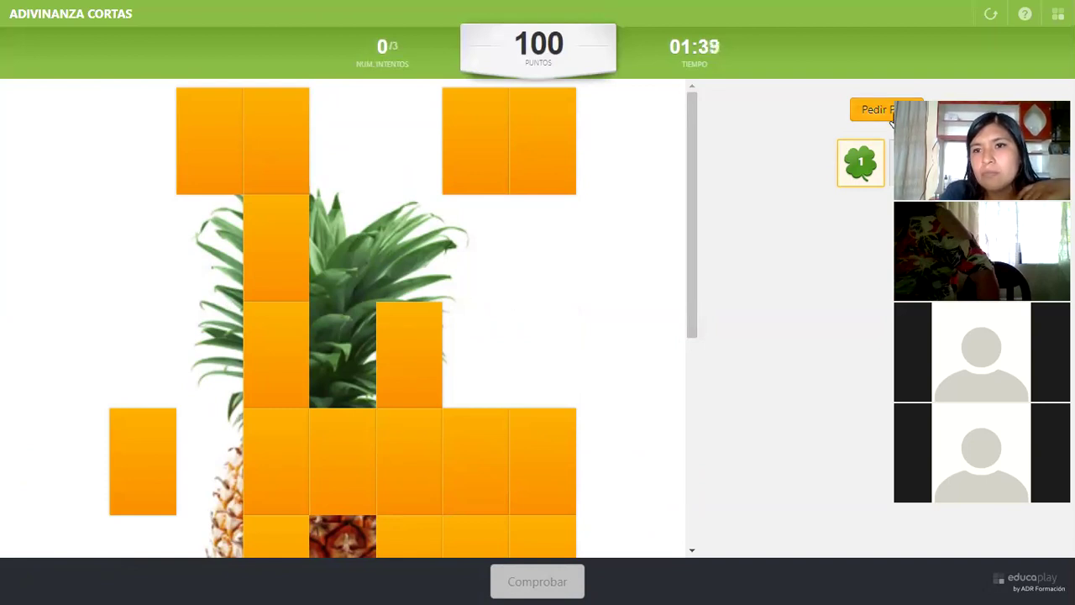
left_click(890, 116)
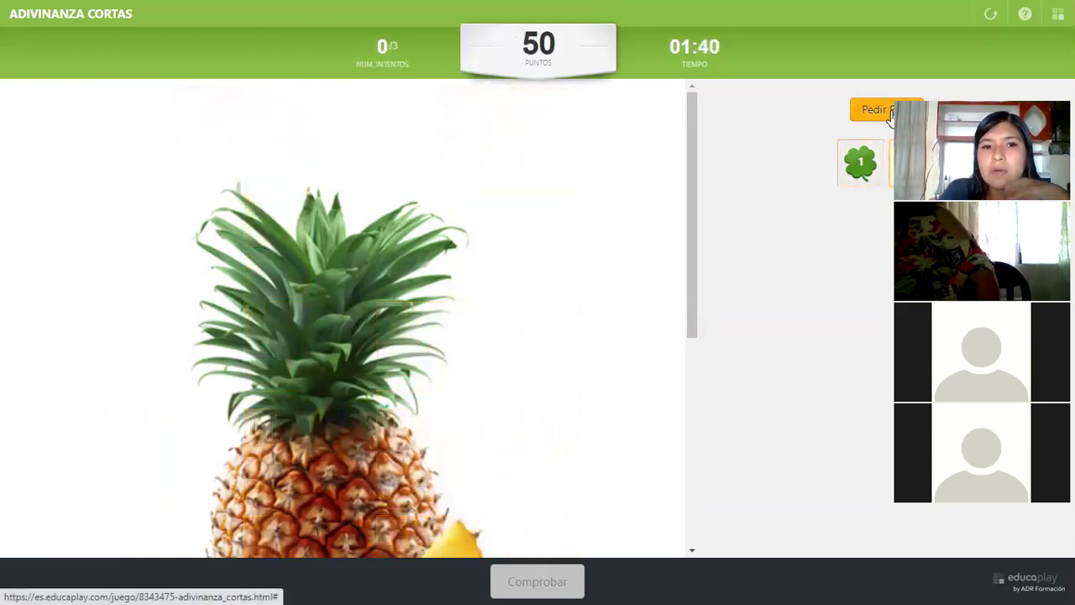
left_click_drag(691, 99, 695, 316)
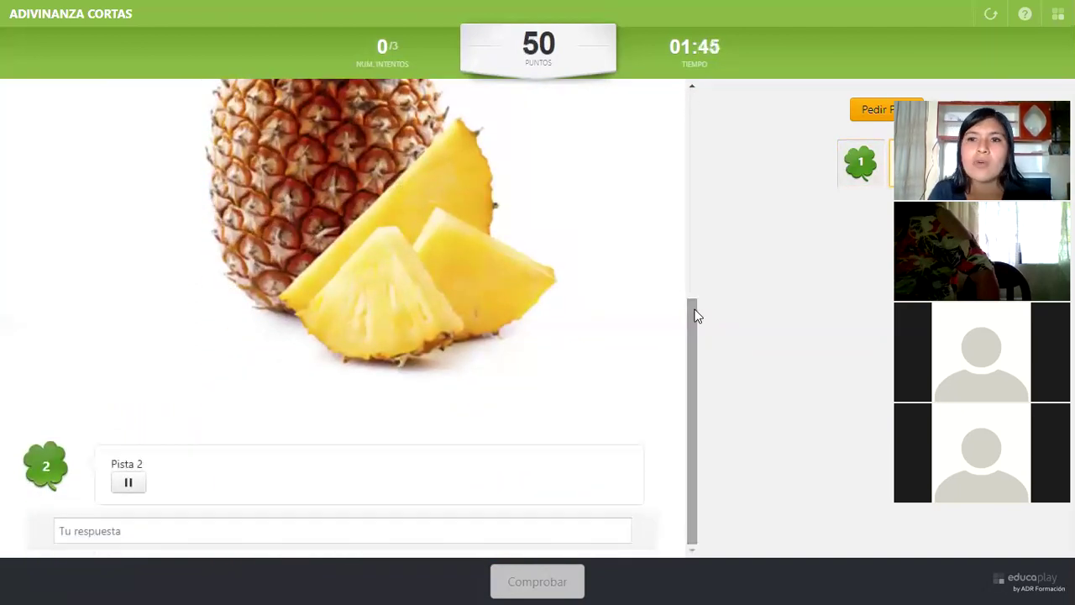
Step: Answer PIÑA from the suggestions and check it, passing with 50 points
left_click(331, 531)
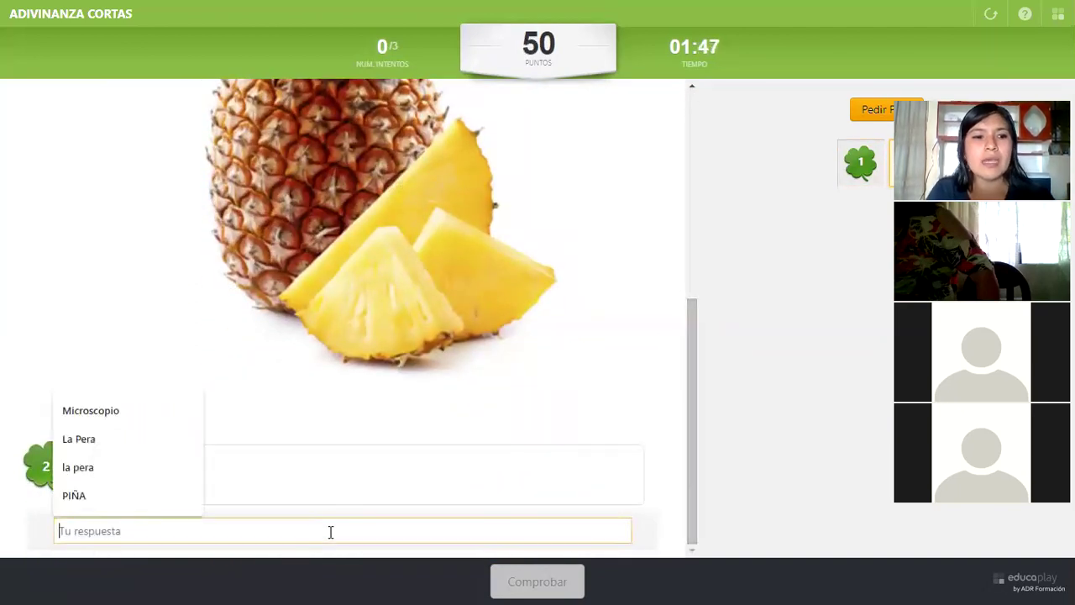
left_click(106, 494)
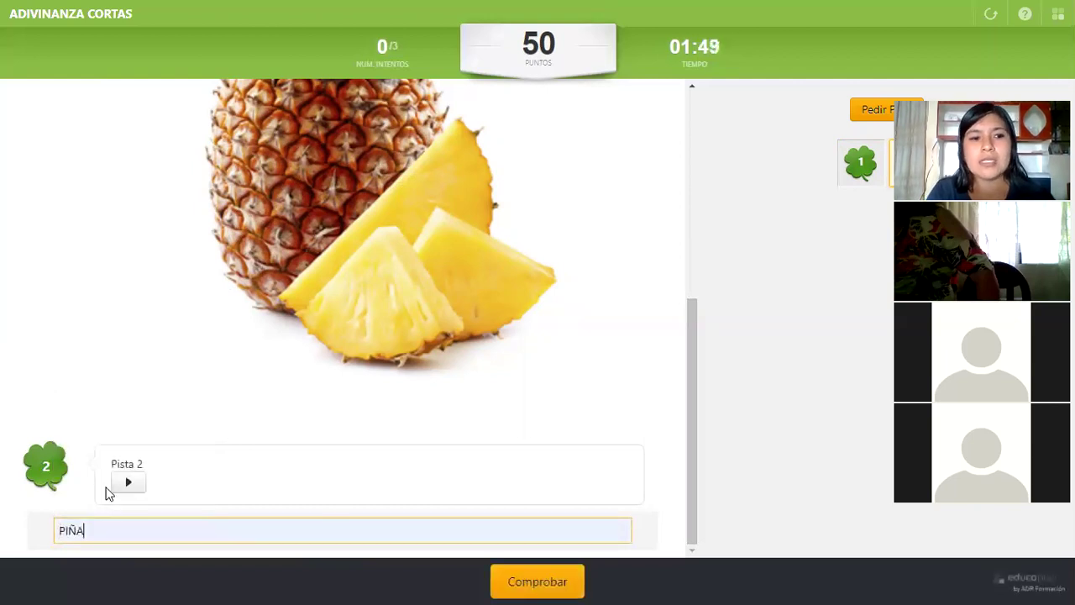
left_click(529, 587)
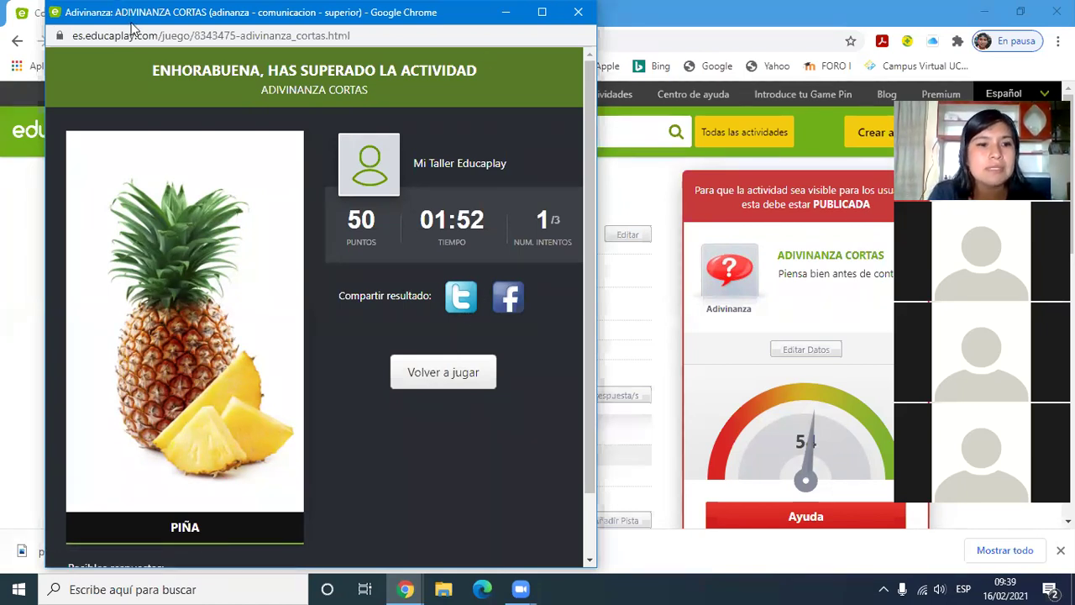
Step: Close the preview results window and return to Configurar Adivinanza
left_click_drag(132, 28, 152, 79)
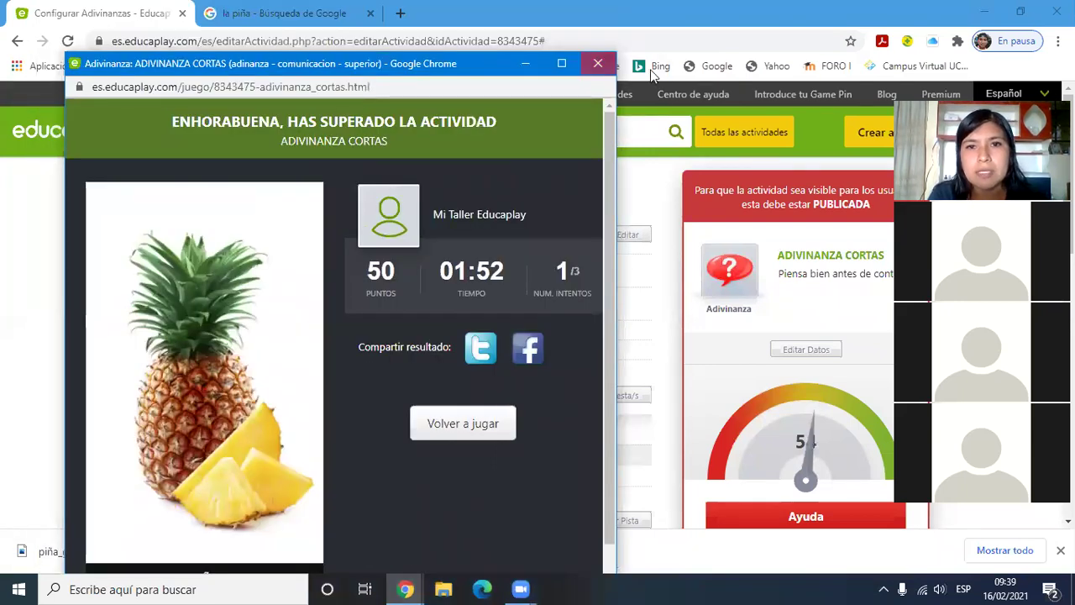
left_click(597, 63)
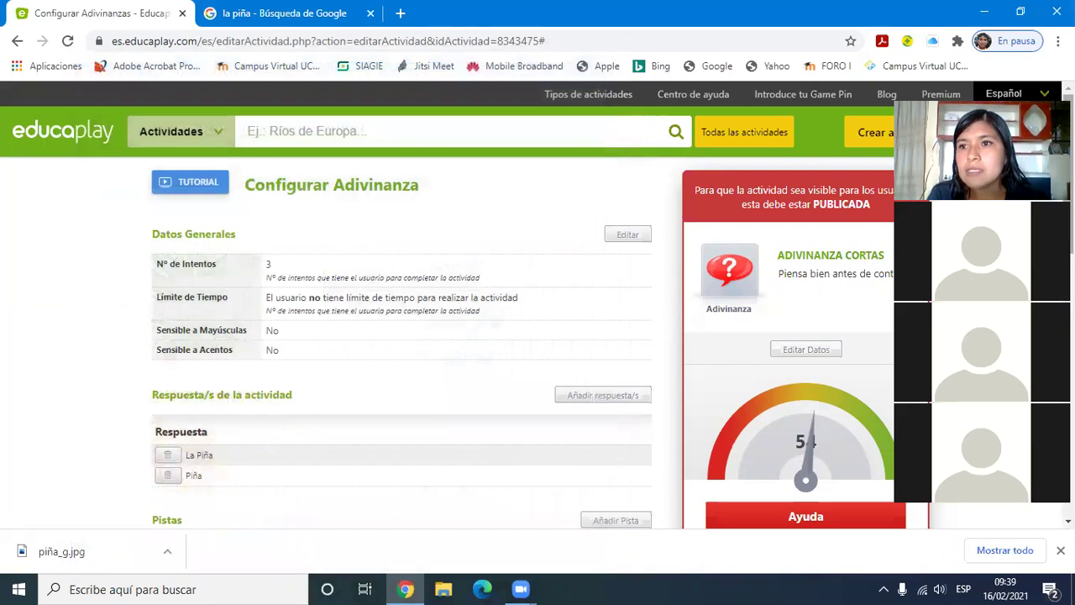
left_click_drag(977, 173, 449, 173)
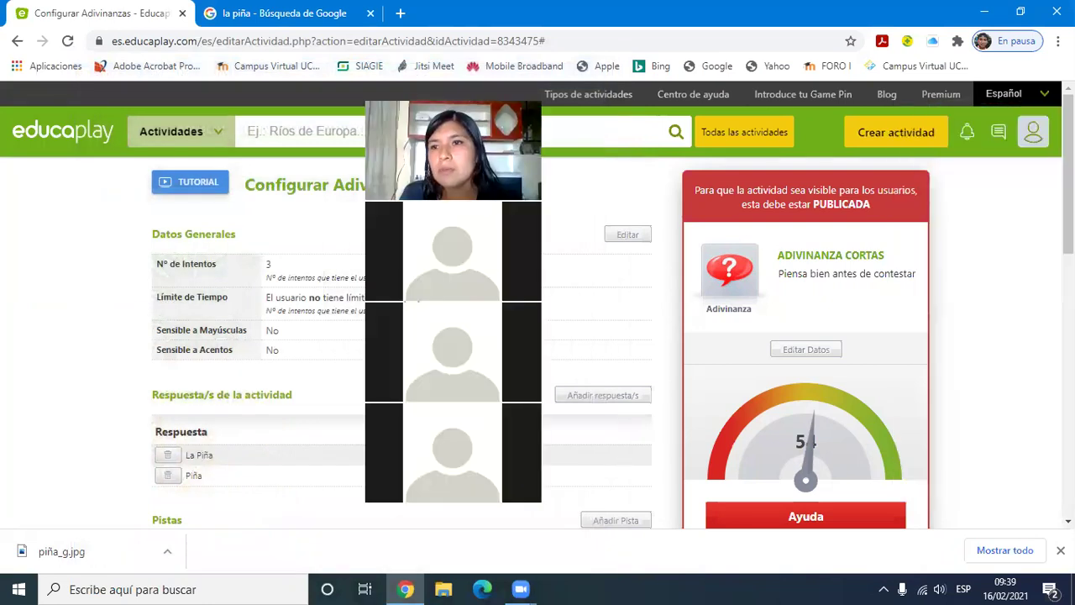
scroll(252, 336, "down", 2)
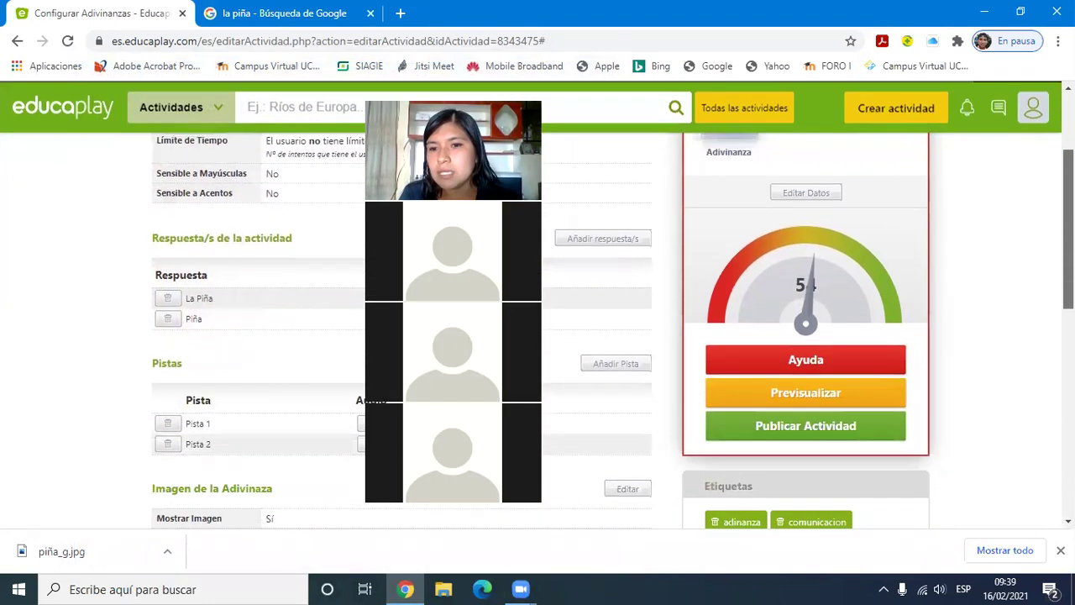
scroll(789, 453, "up", 1)
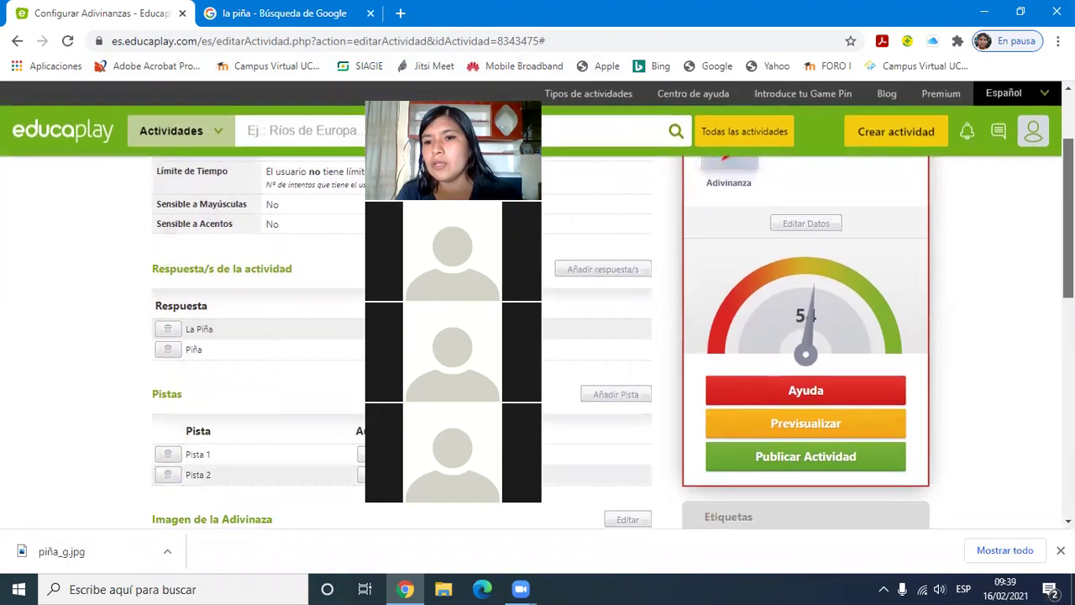
Step: Publish the riddle with Publicar Actividad and confirm it reads Actividad publicada
left_click(789, 458)
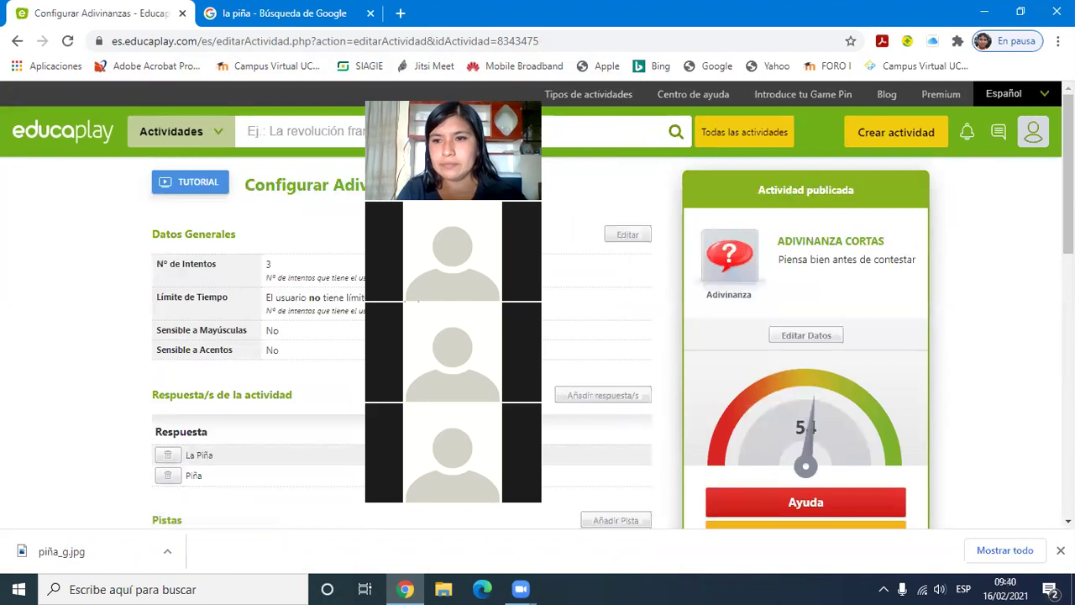
scroll(840, 336, "down", 2)
scroll(943, 145, "up", 2)
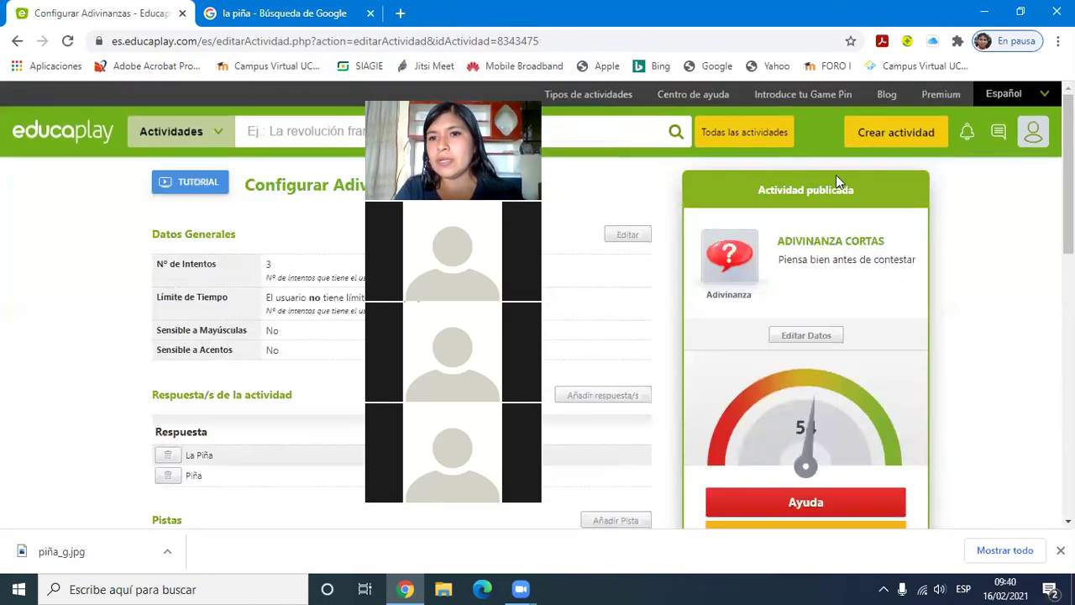
scroll(739, 478, "down", 5)
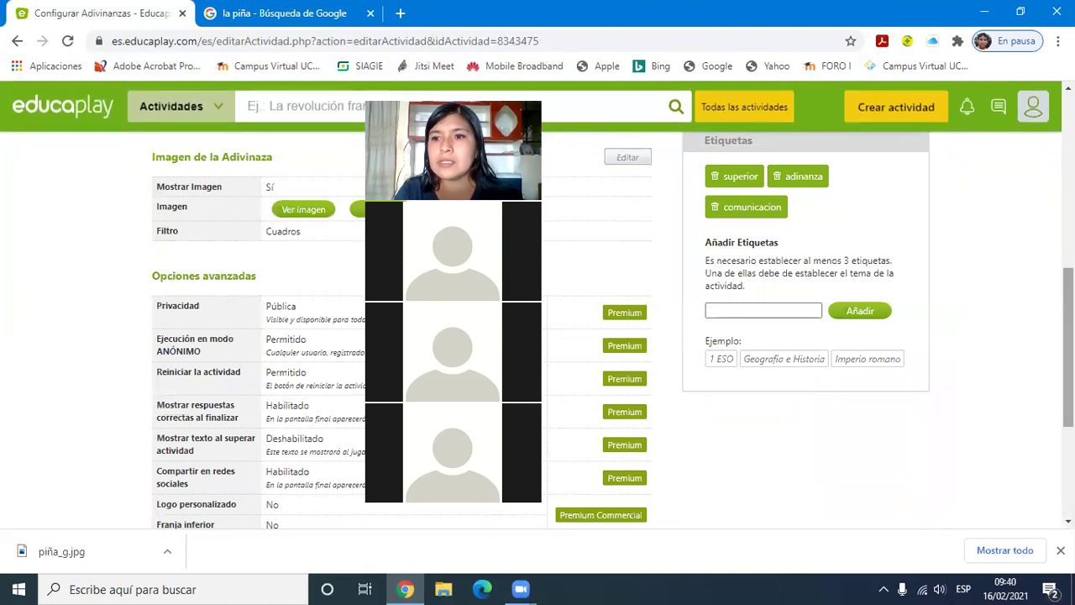
scroll(538, 336, "up", 2)
scroll(537, 335, "up", 3)
scroll(564, 146, "up", 1)
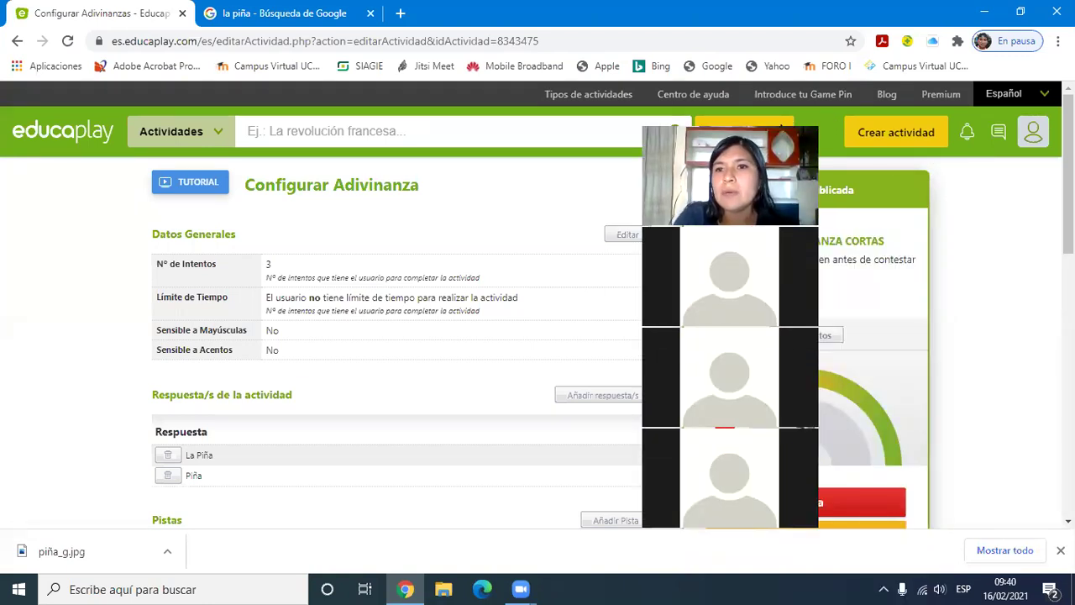
Step: Open Mi Taller and find ADIVINANZA CORTAS under Publicadas, checking its Opciones menu
left_click(1033, 134)
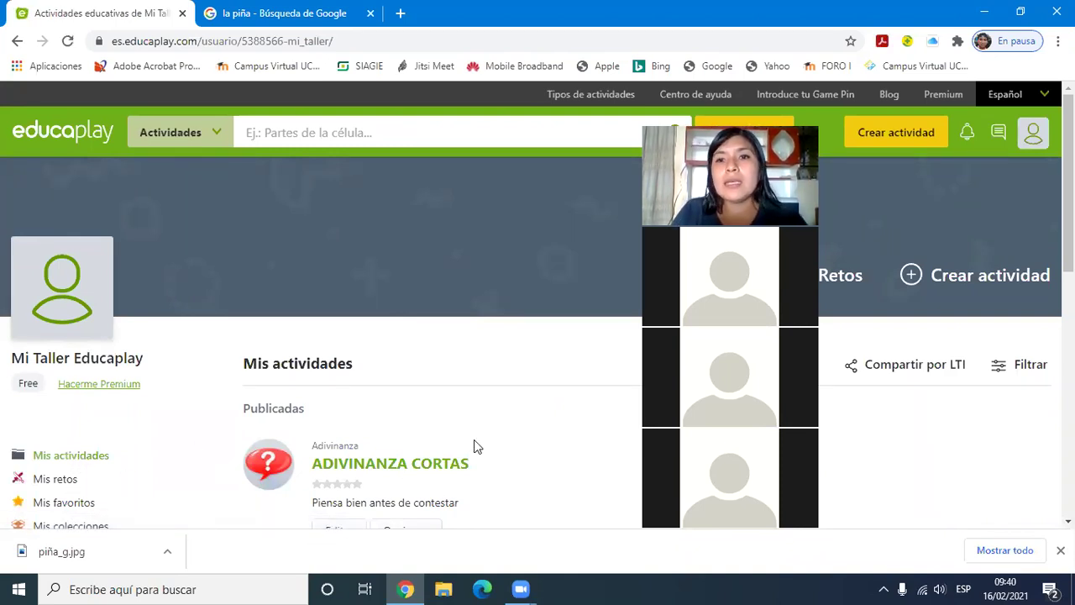
left_click_drag(783, 132, 985, 145)
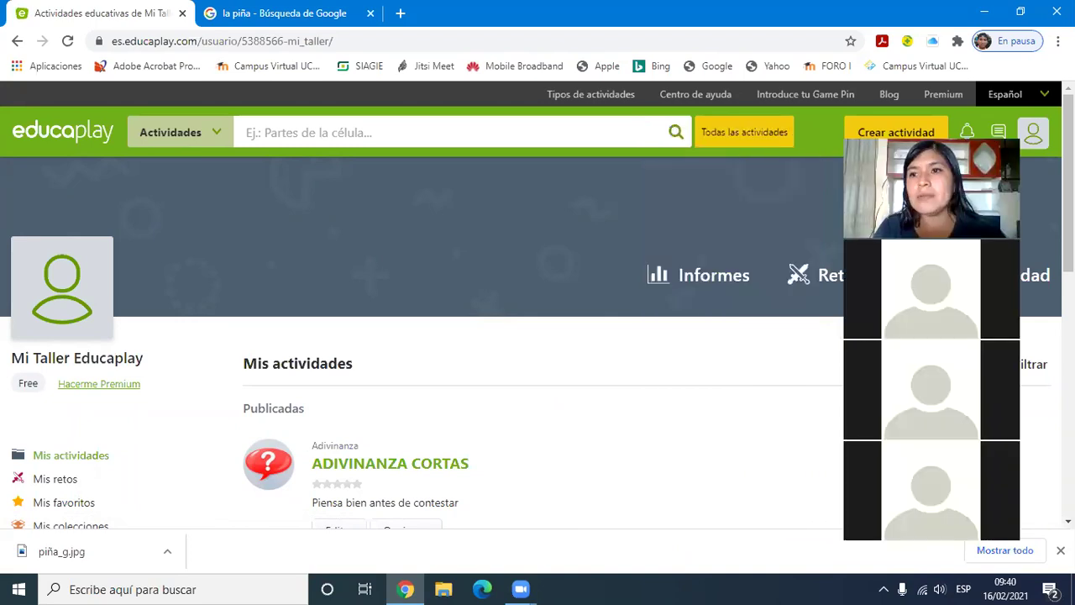
scroll(537, 336, "down", 1)
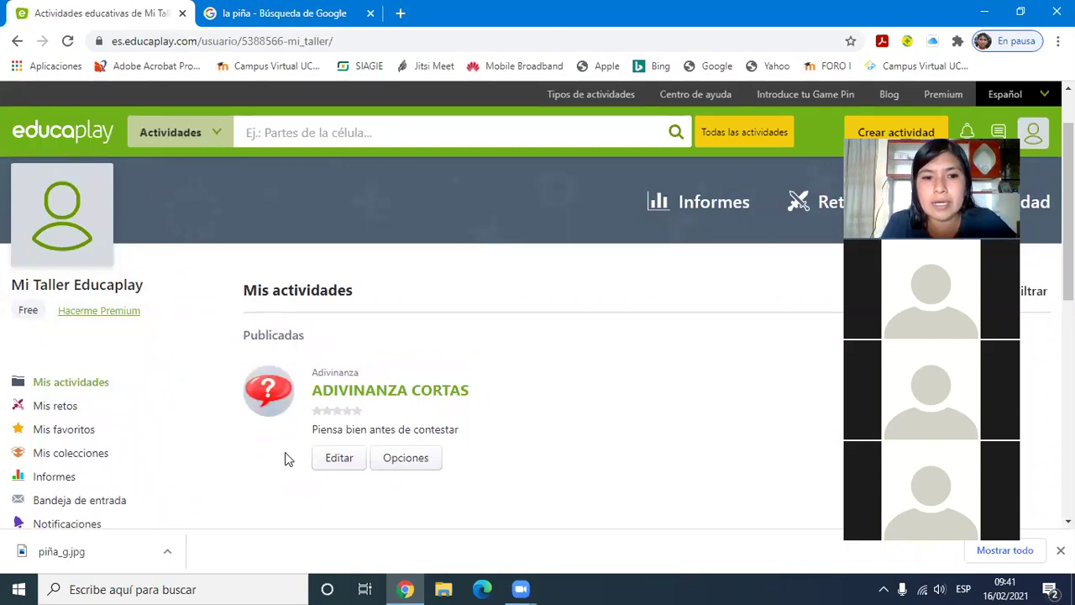
left_click(395, 472)
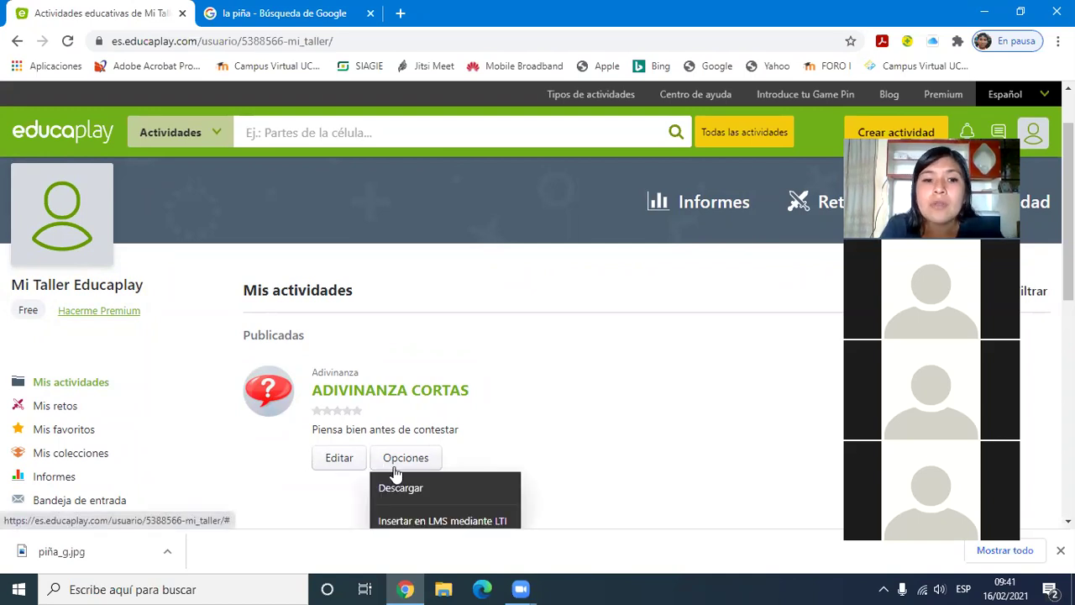
left_click(522, 405)
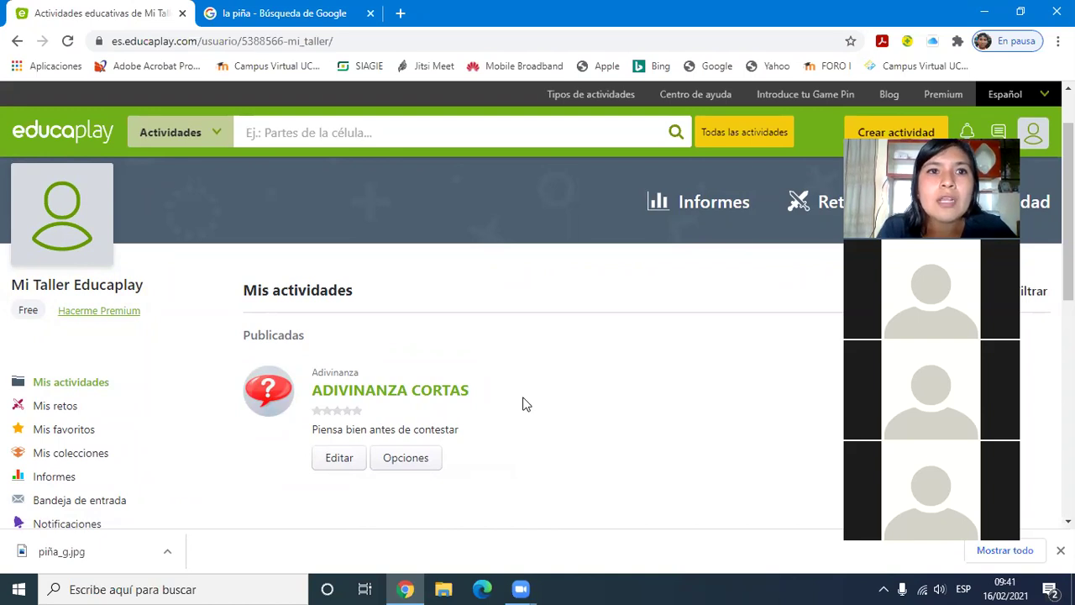
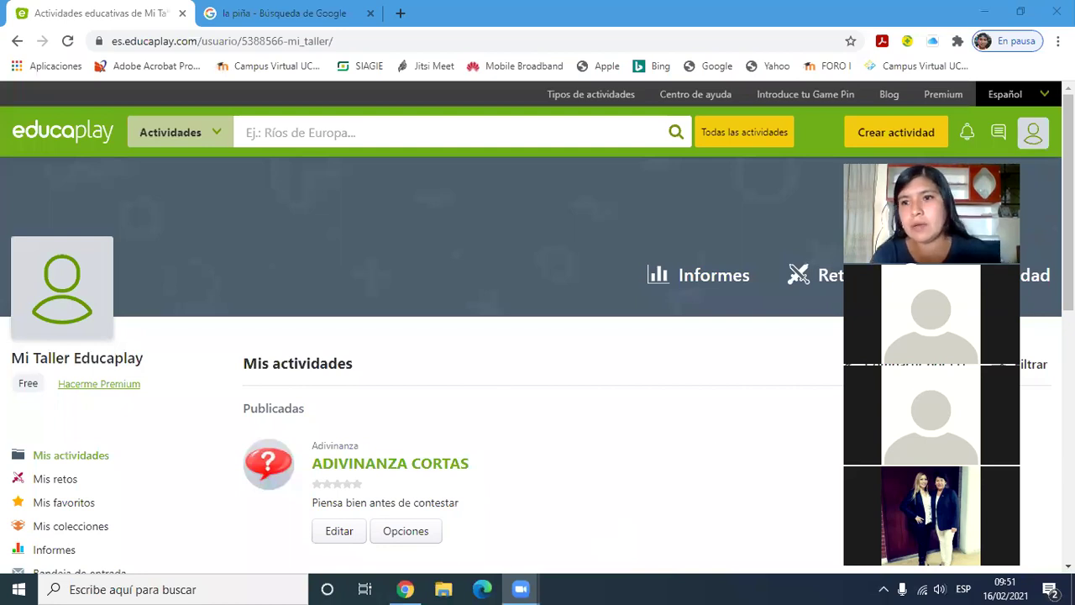
Step: Open the Crear Actividad form, returning to and reloading the workshop page before retrying
scroll(537, 353, "down", 1)
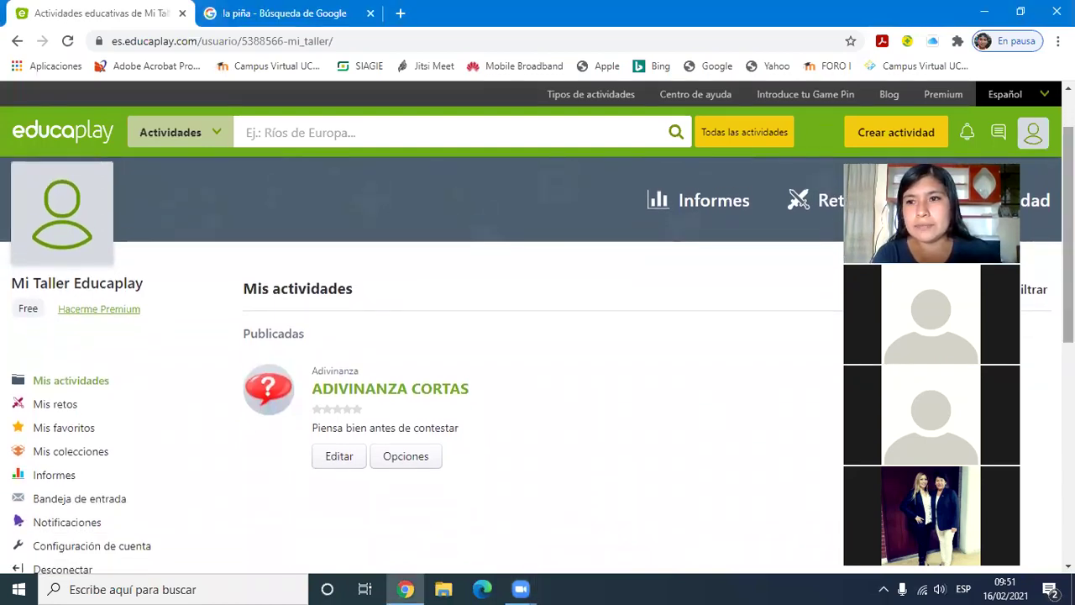
scroll(537, 353, "up", 1)
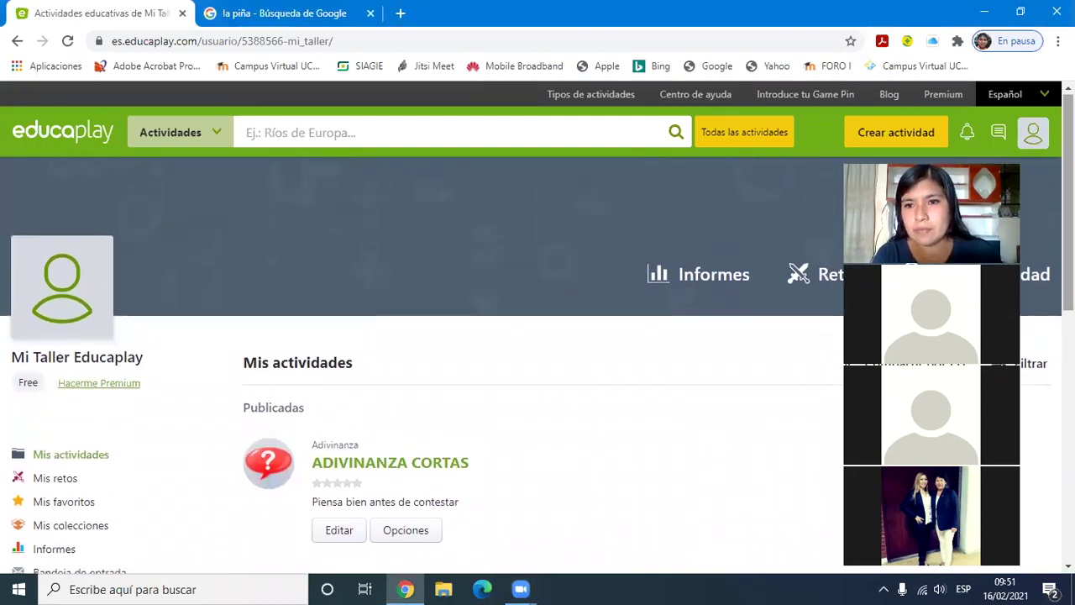
left_click_drag(932, 210, 655, 198)
left_click(963, 281)
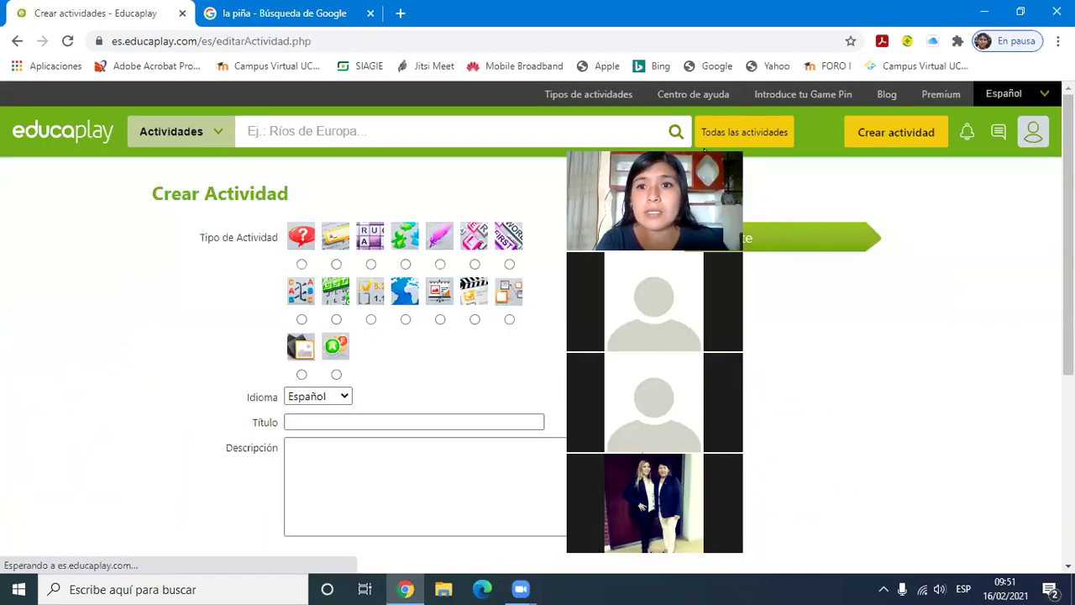
left_click_drag(703, 151, 779, 177)
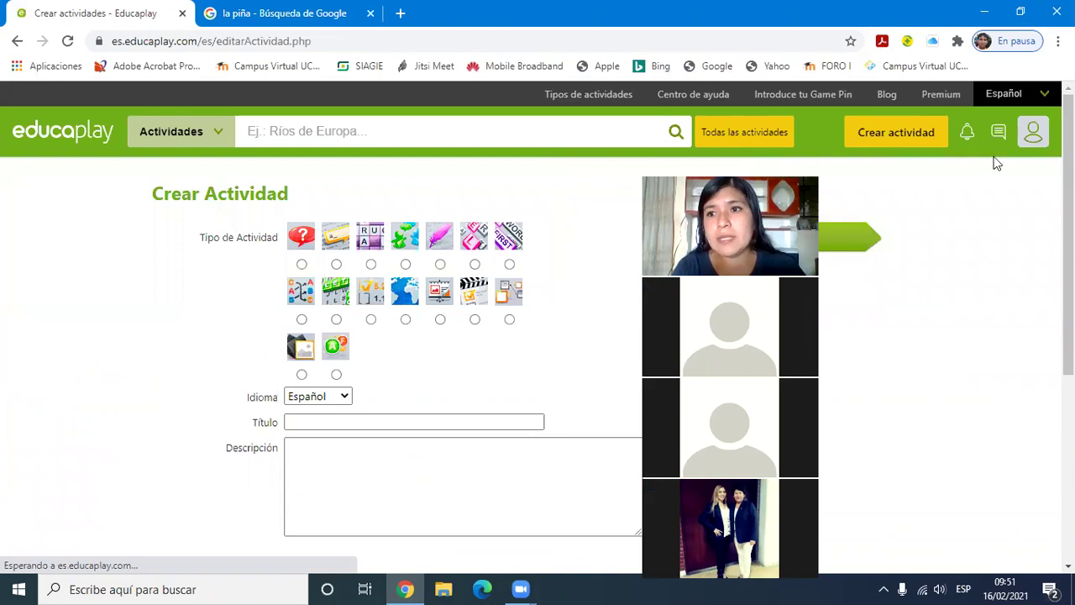
left_click_drag(997, 163, 1009, 124)
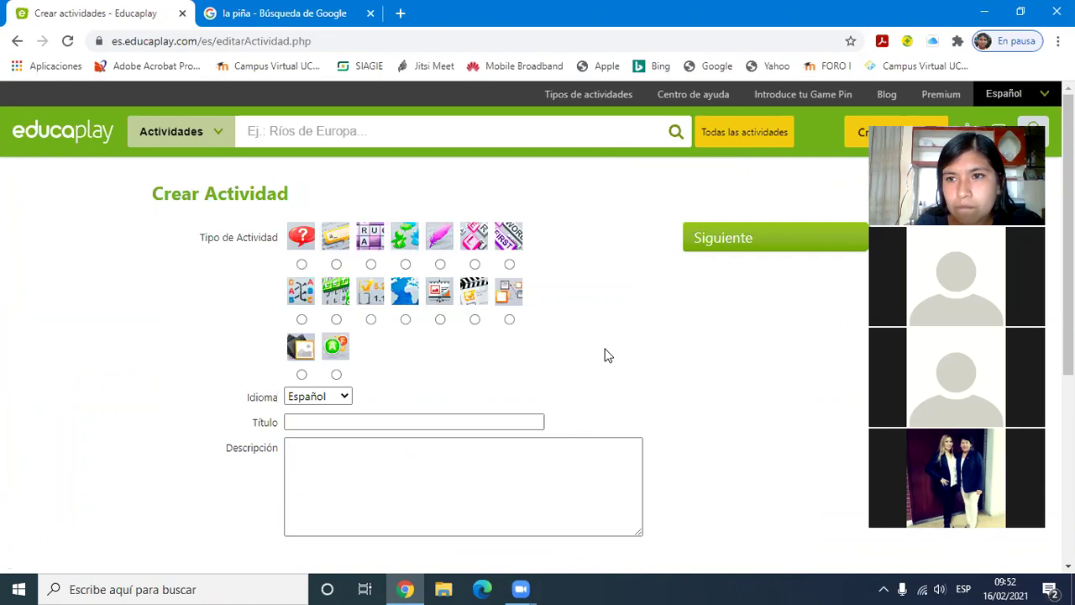
left_click(1040, 124)
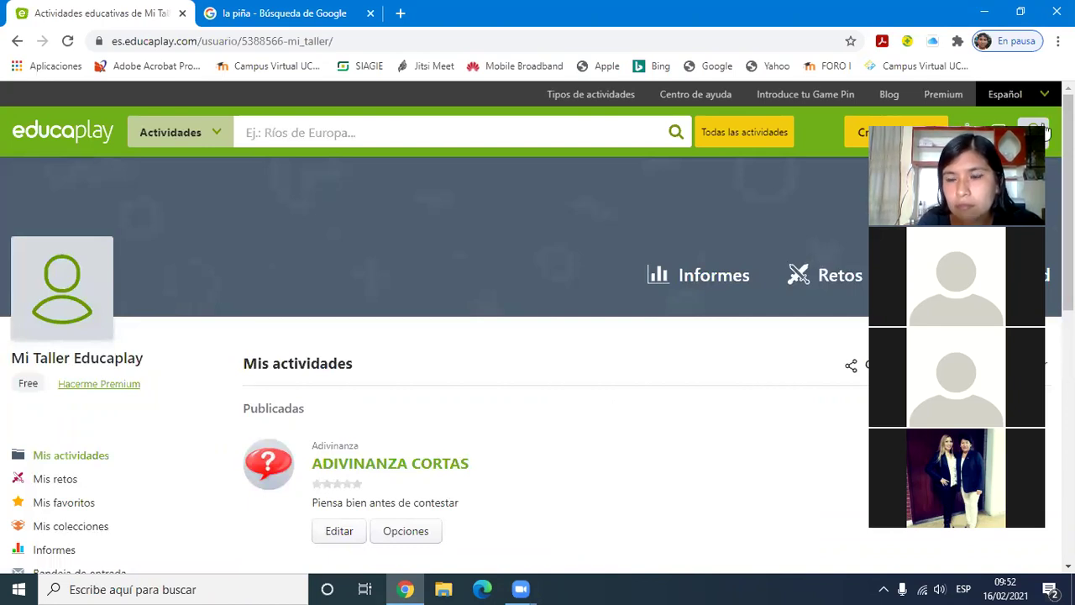
mouse_move(1003, 149)
left_mouse_down()
mouse_move(827, 175)
mouse_move(676, 124)
left_mouse_up()
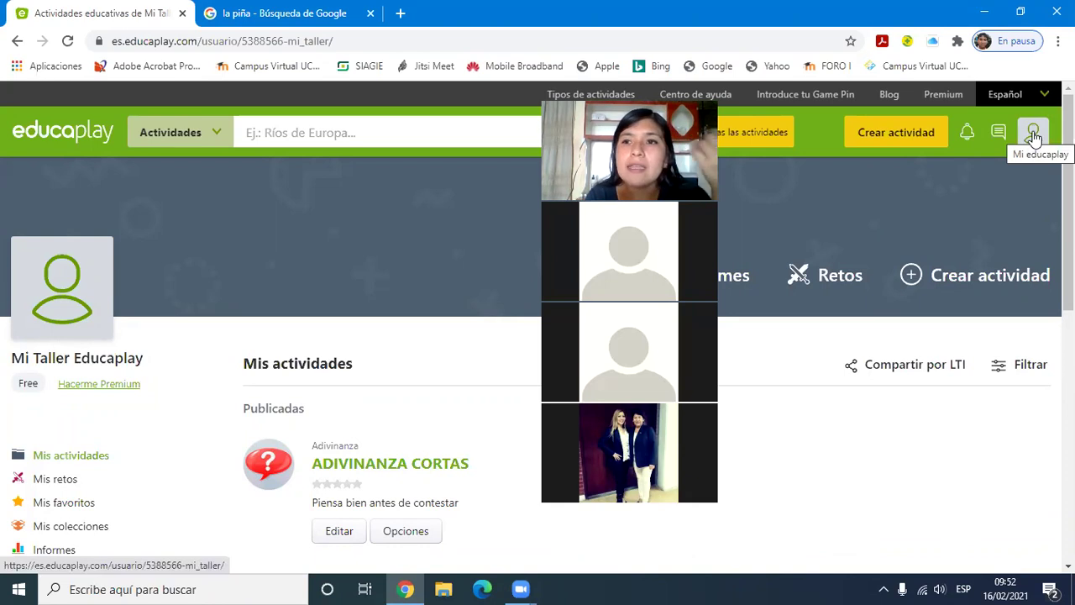
left_click(1034, 137)
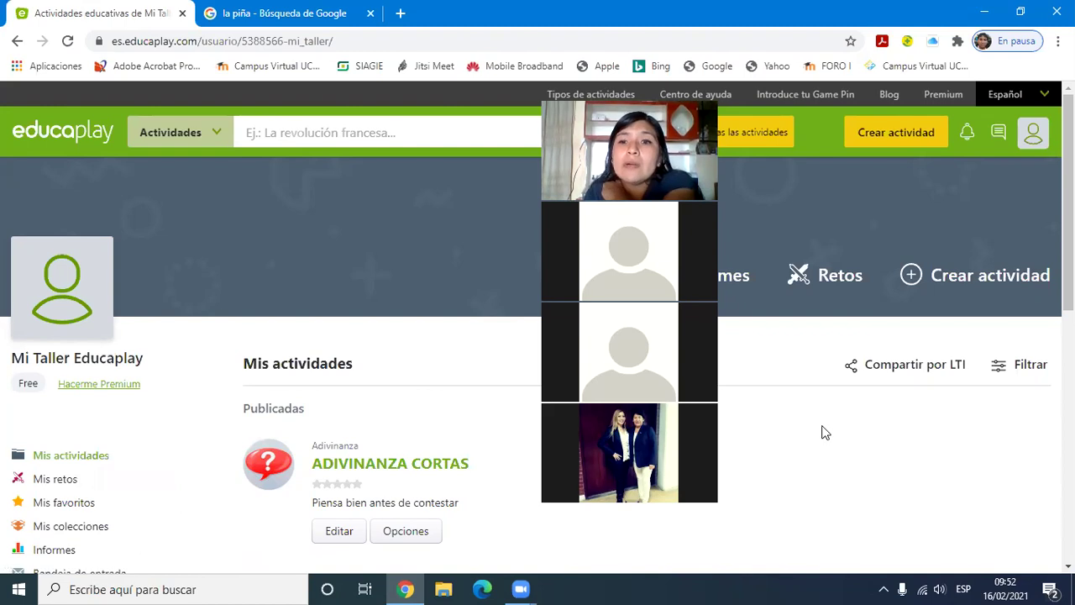
left_click(962, 280)
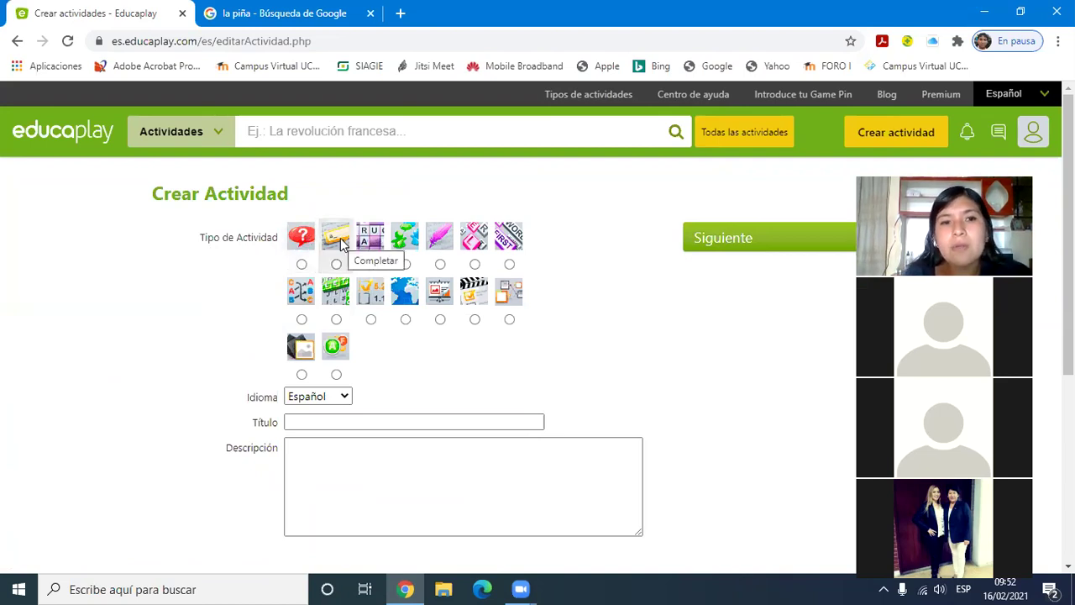
Step: Choose the Completar activity type and title it COMUNICACIÓN, fixing a typo
left_click(336, 264)
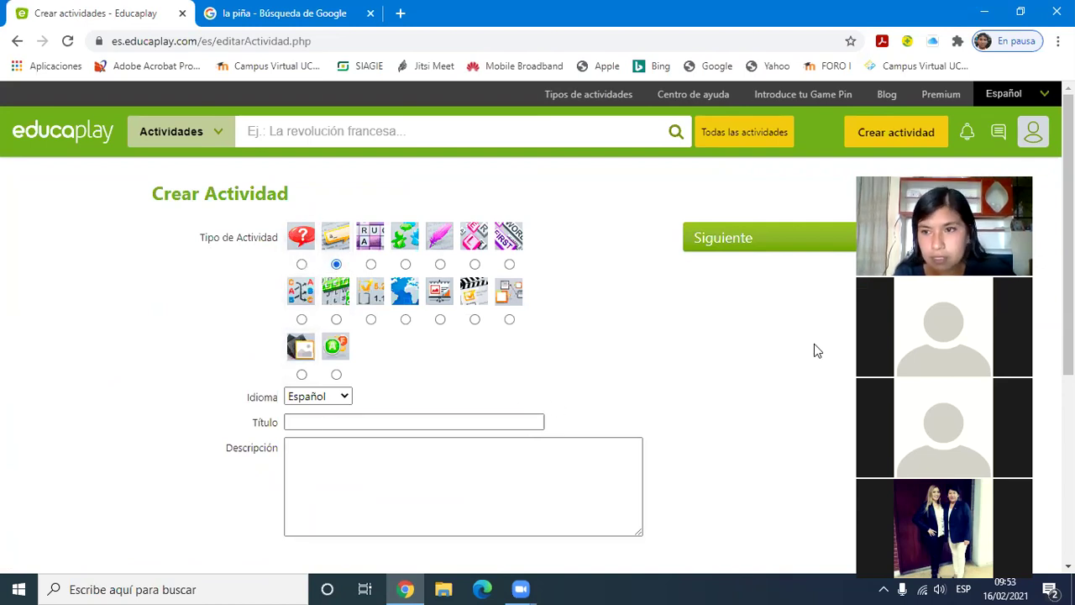
scroll(492, 351, "down", 1)
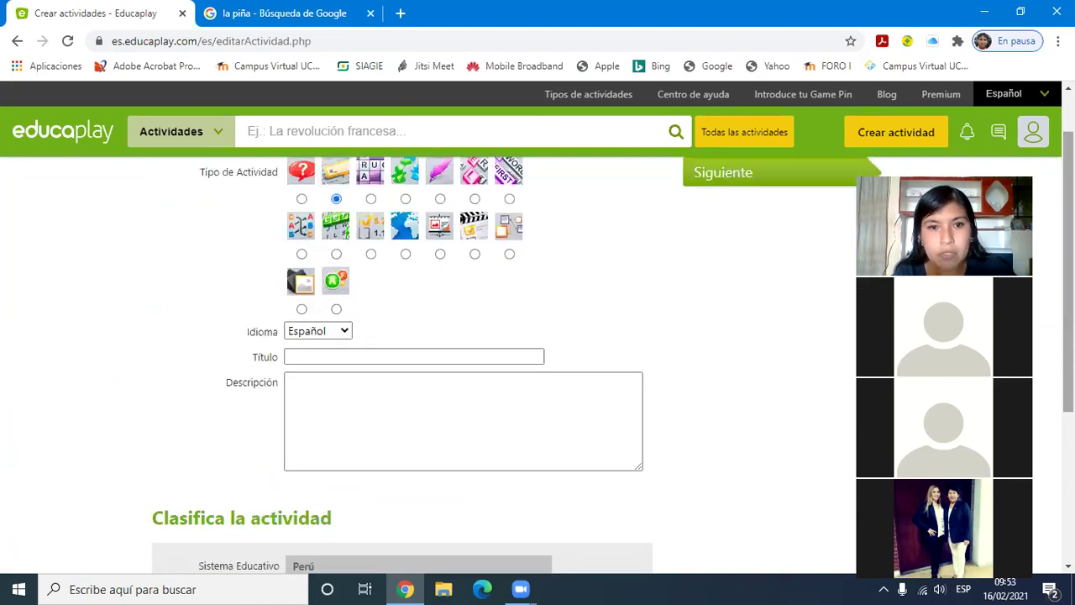
left_click(491, 355)
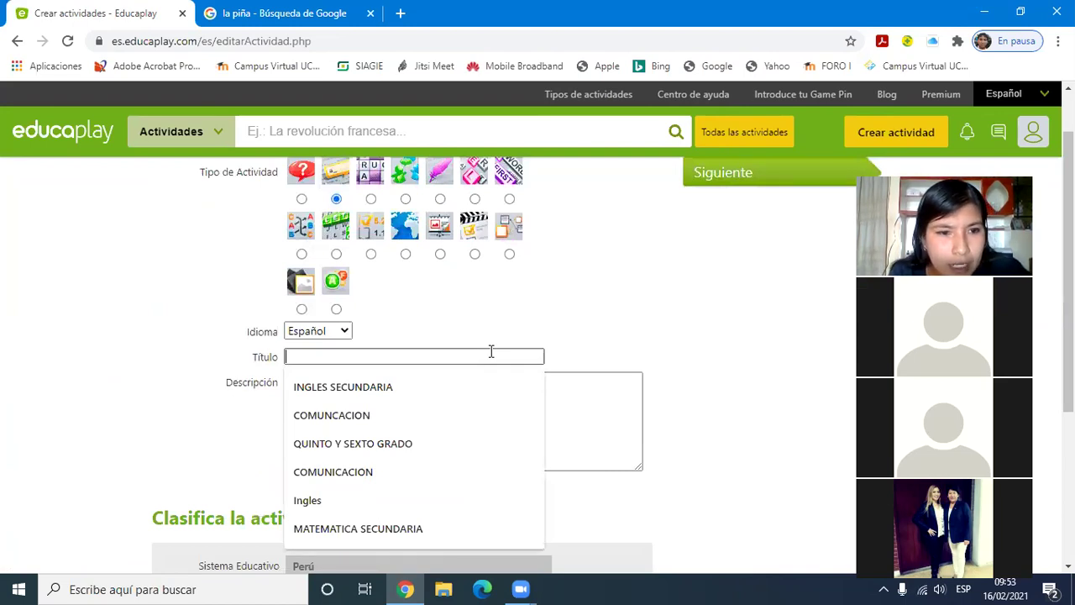
type("C")
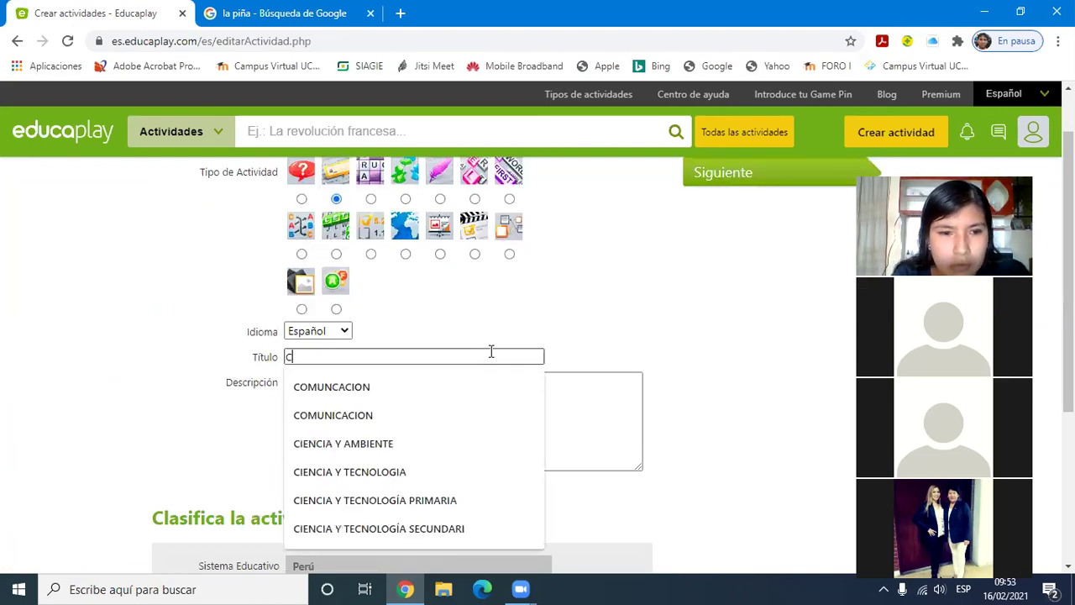
type("OMUNICA")
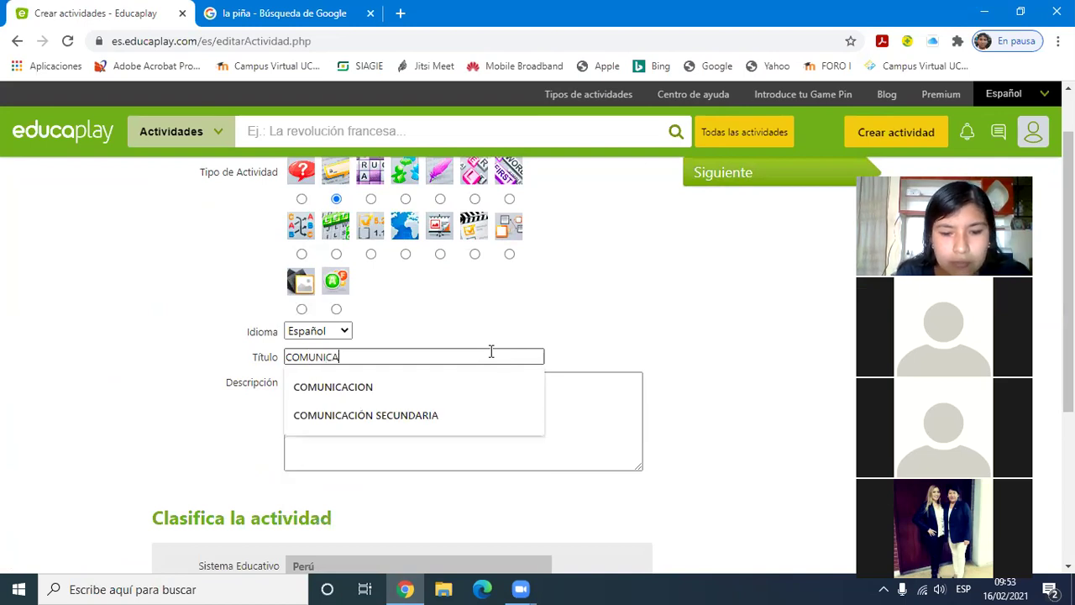
type("IÓN")
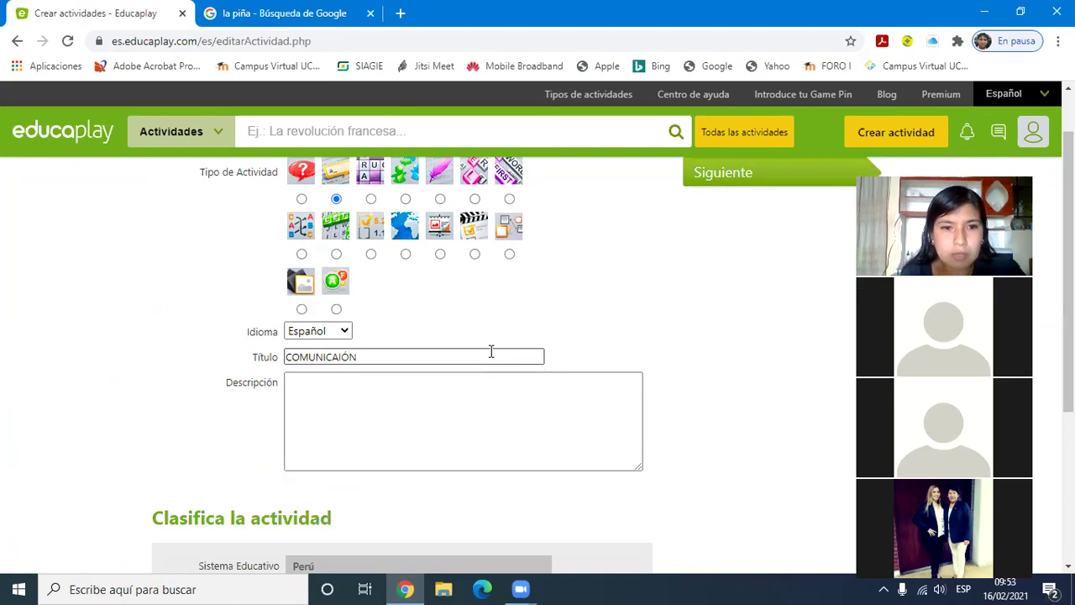
left_click(340, 354)
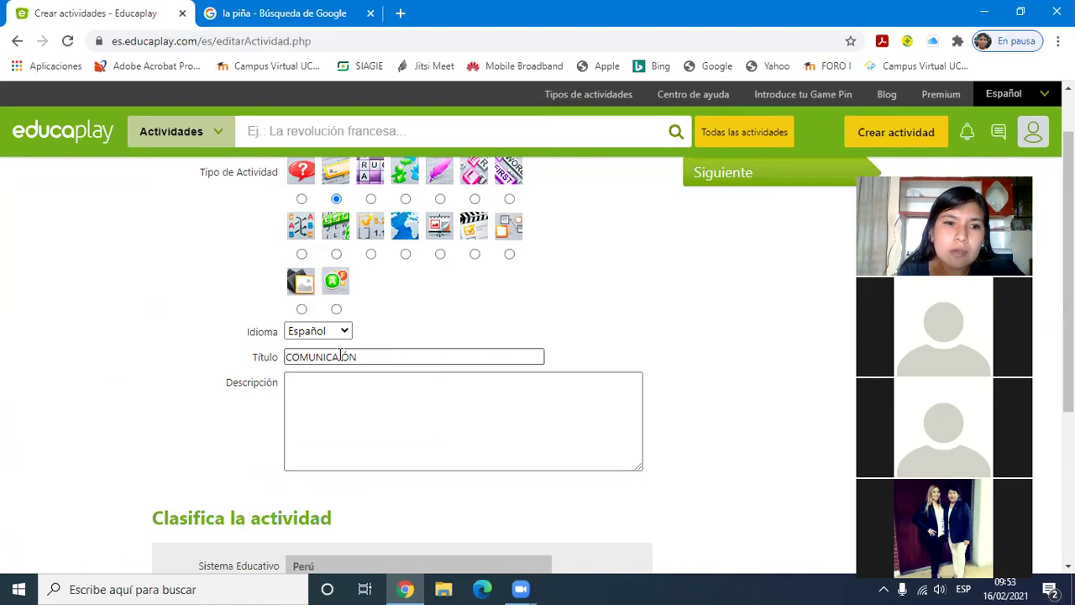
type("C")
left_click(345, 375)
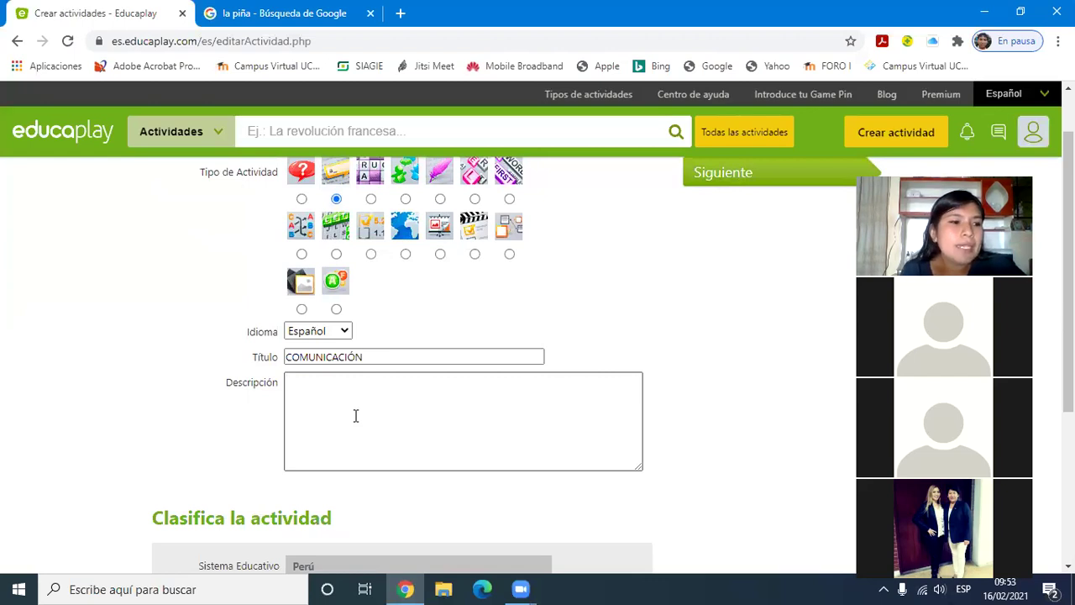
left_click(386, 356)
left_click_drag(382, 356, 271, 357)
Step: Enter the description 'Lee atentamente para responder'
left_click(356, 447)
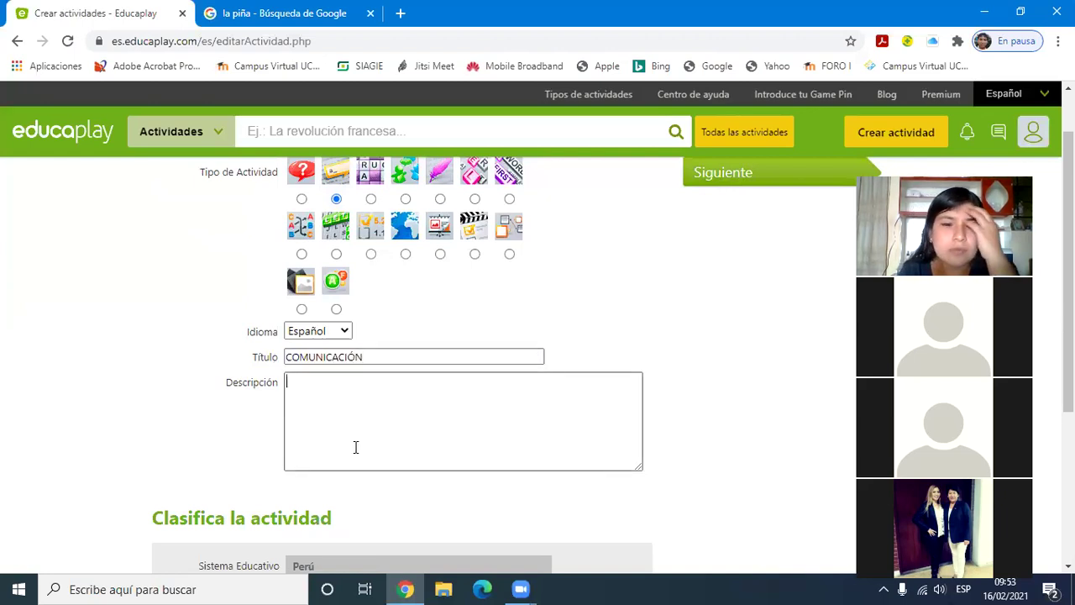
type("L")
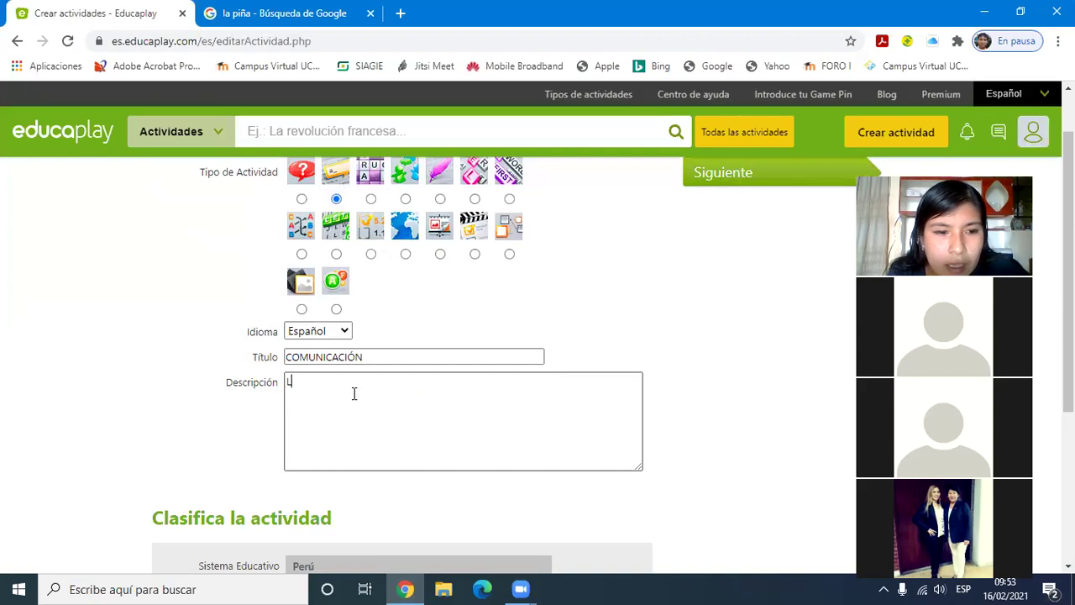
type("ee a")
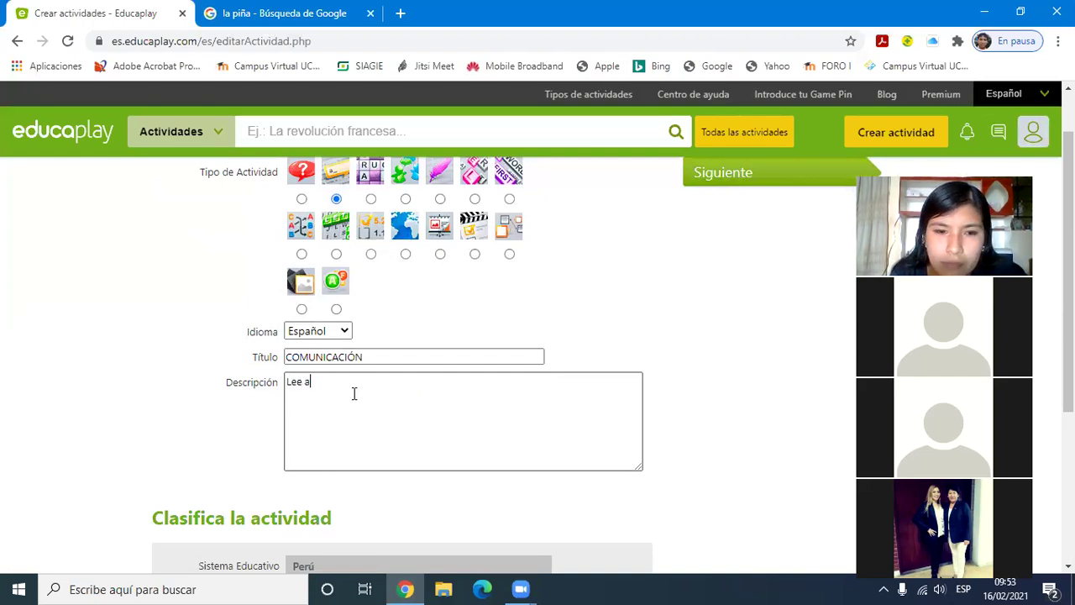
type("tentamente")
type("para responder")
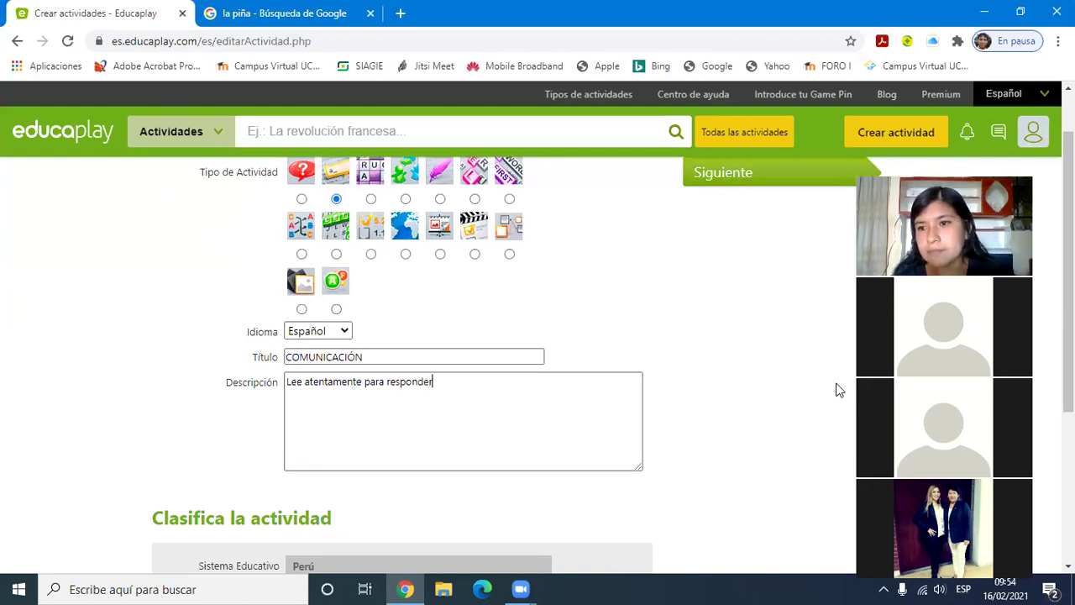
Step: Set Curso 3º - Educación secundaria, Asignatura Comunicación and Área de Conocimiento Lengua
scroll(504, 366, "down", 3)
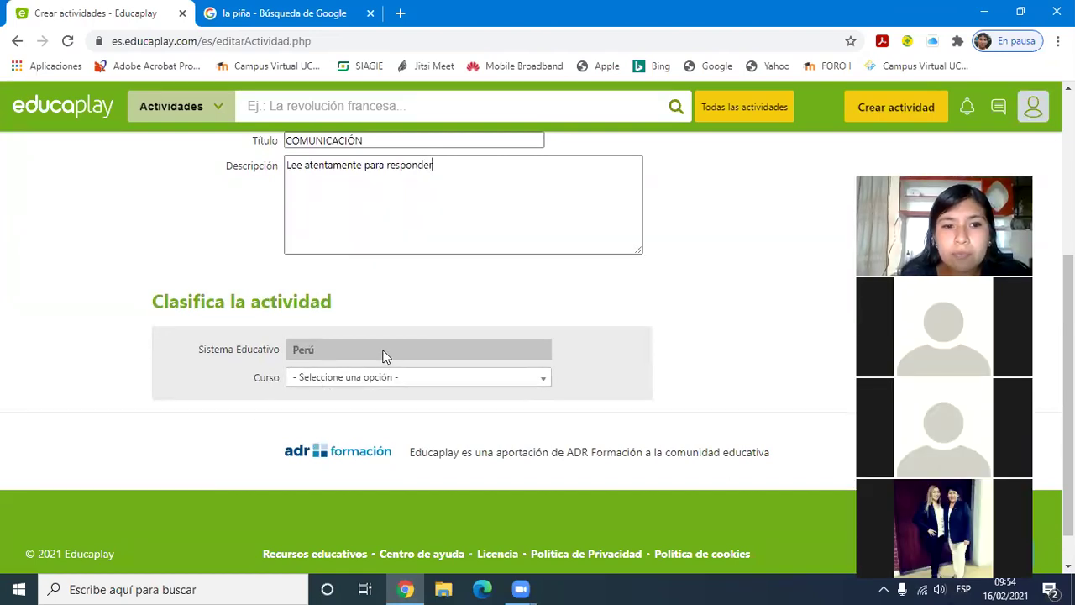
left_click(543, 378)
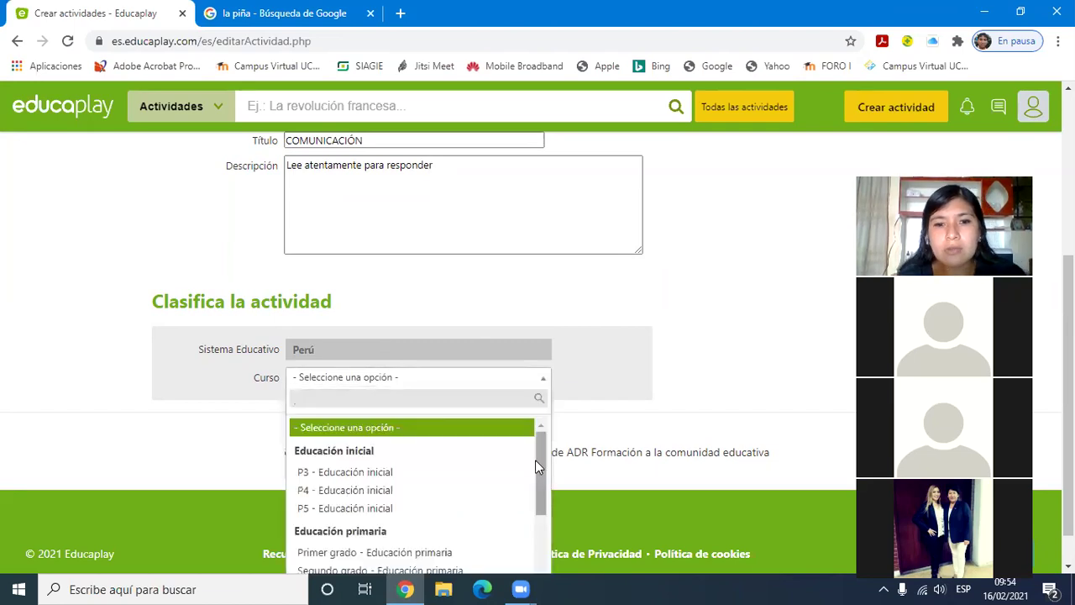
left_click_drag(540, 466, 535, 587)
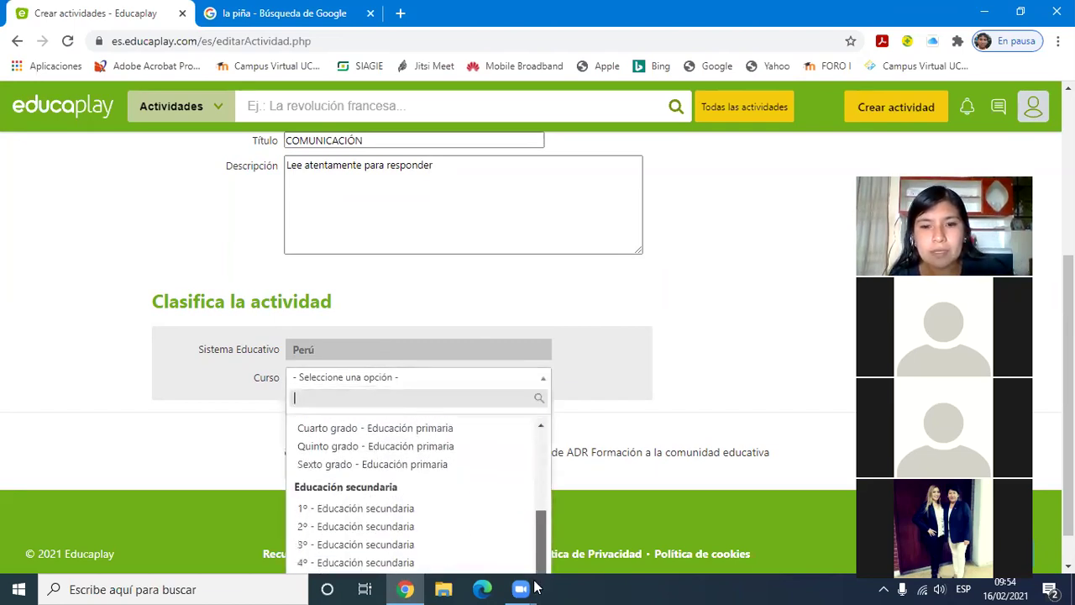
scroll(402, 487, "down", 1)
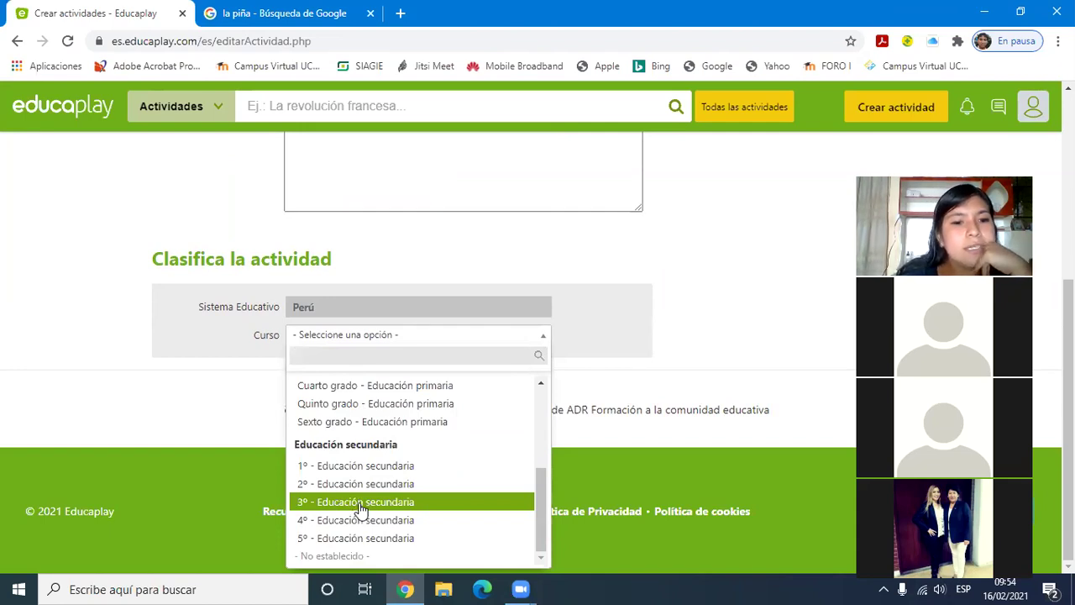
left_click(358, 504)
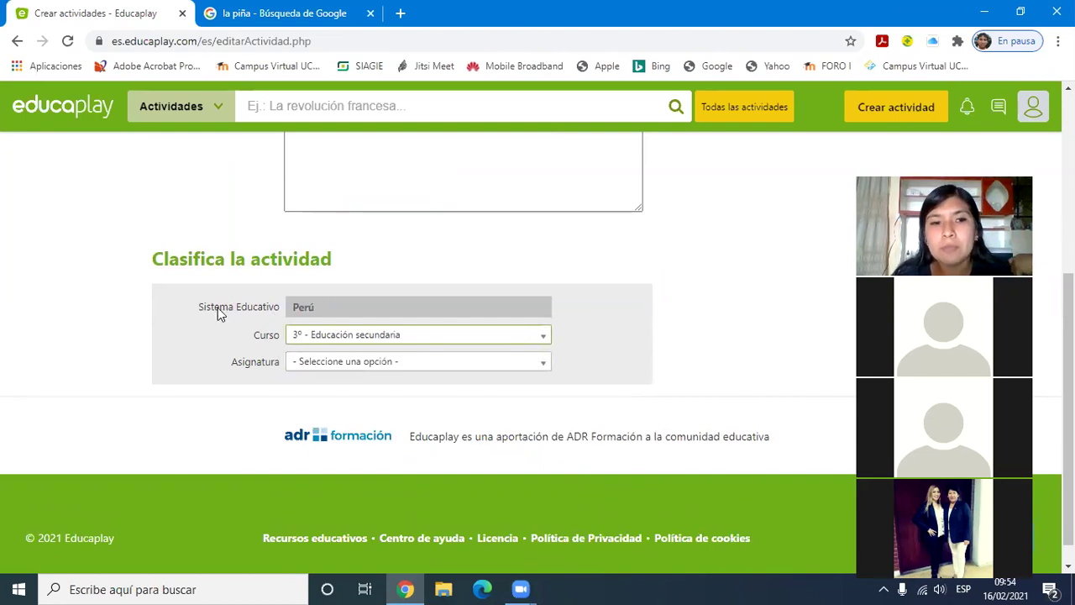
left_click(548, 366)
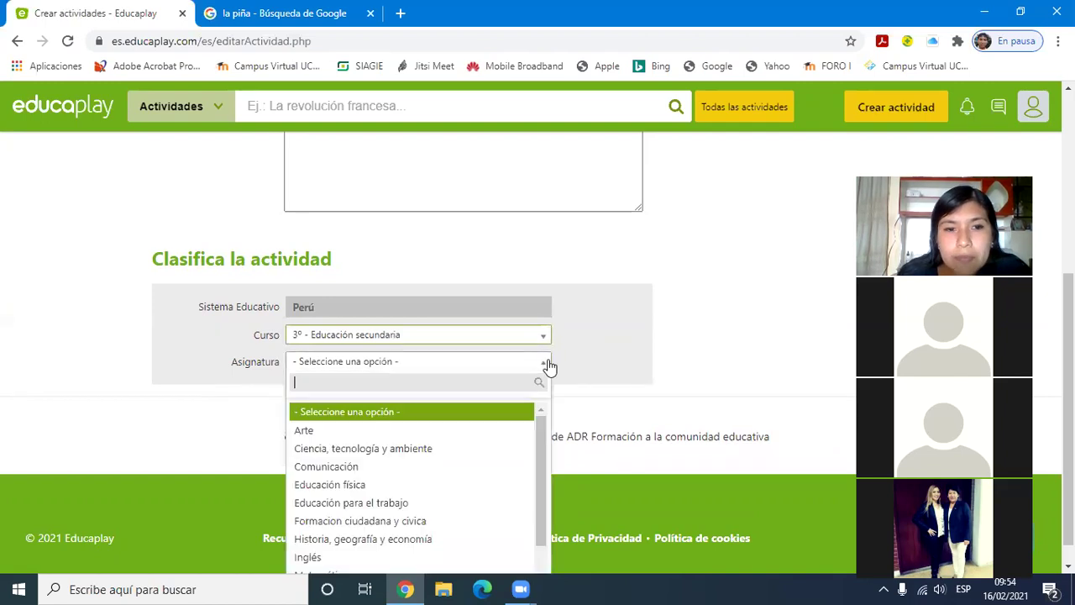
left_click(359, 468)
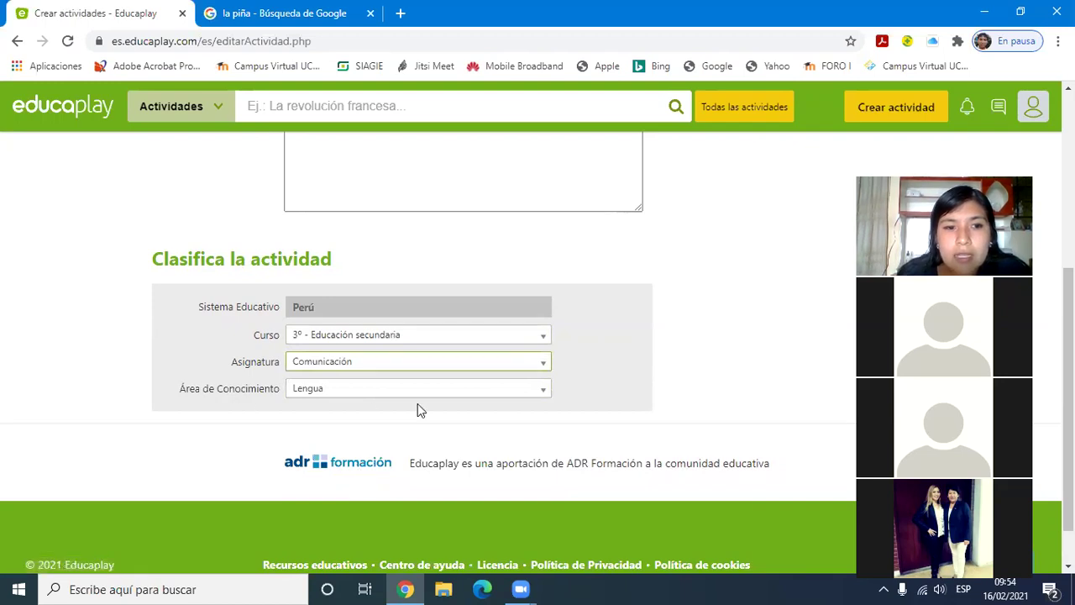
left_click(545, 391)
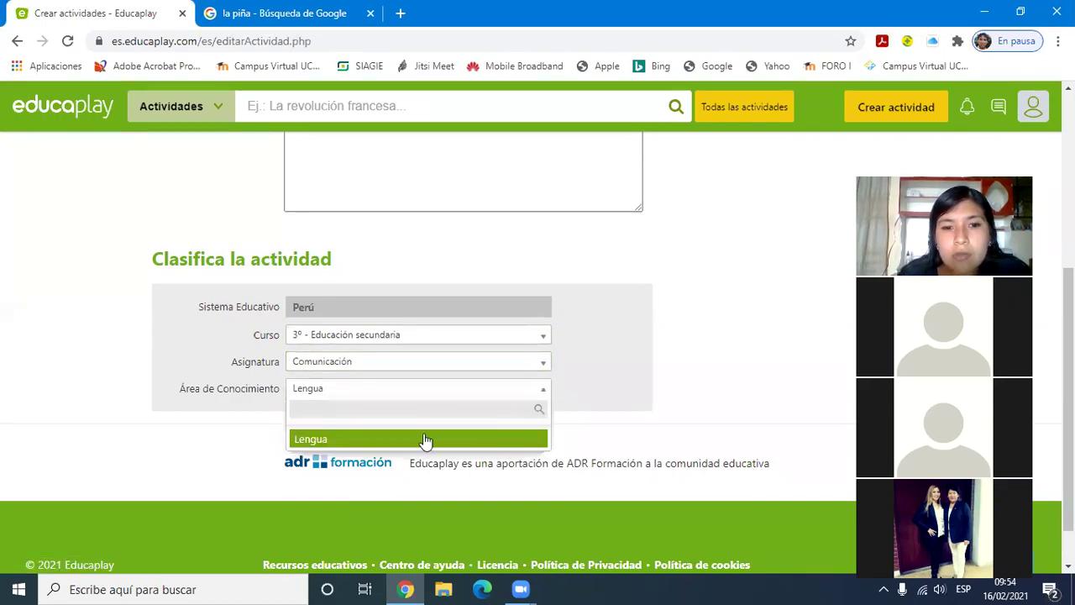
left_click(661, 407)
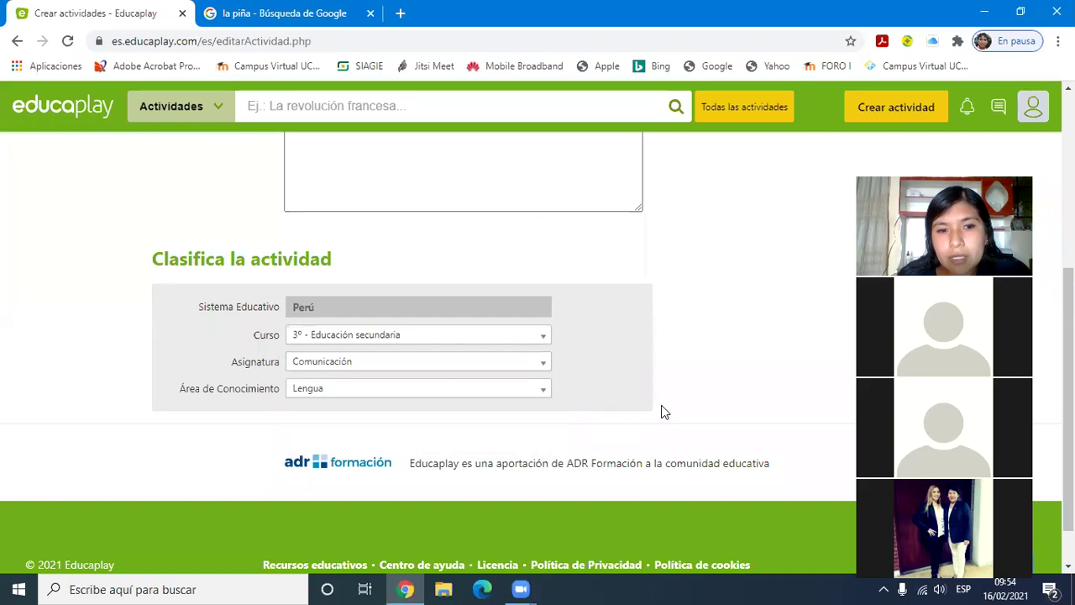
scroll(722, 252, "up", 4)
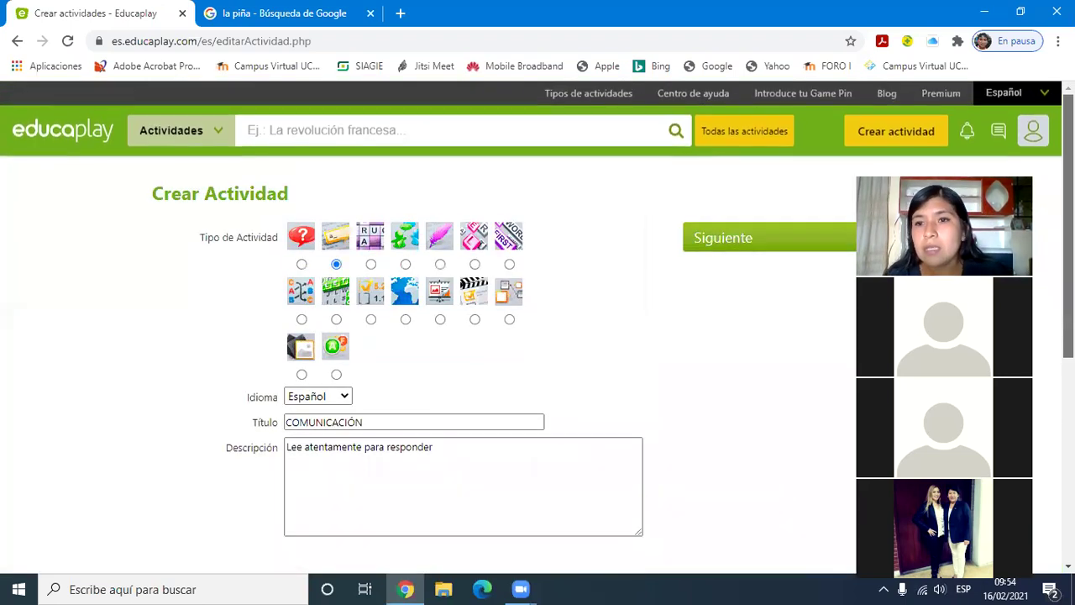
Step: Continue to the Completar configuration and close the tutorial video popup
left_click(715, 240)
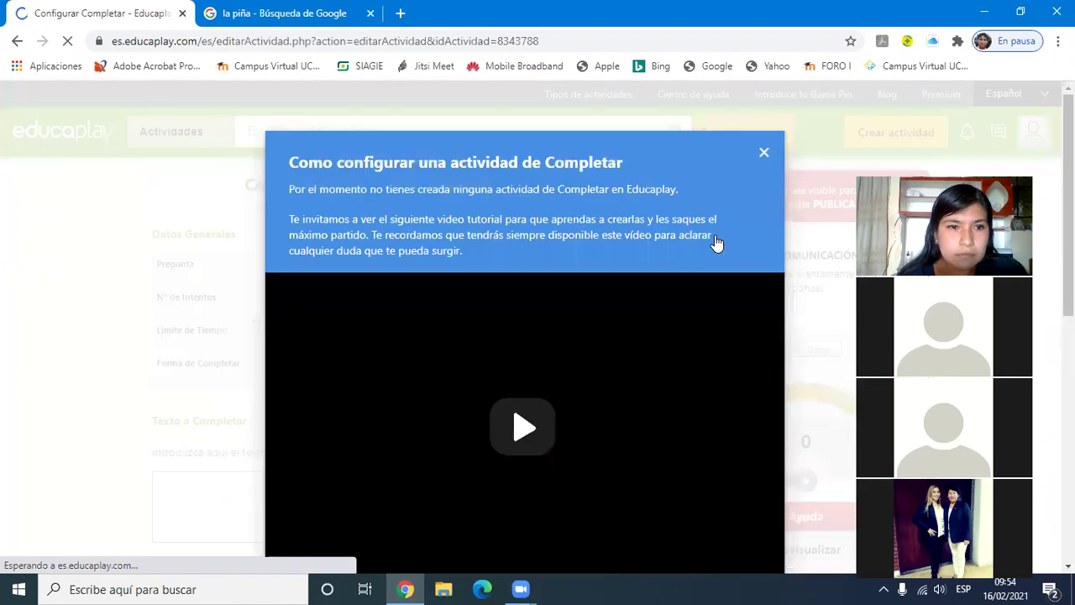
left_click(765, 153)
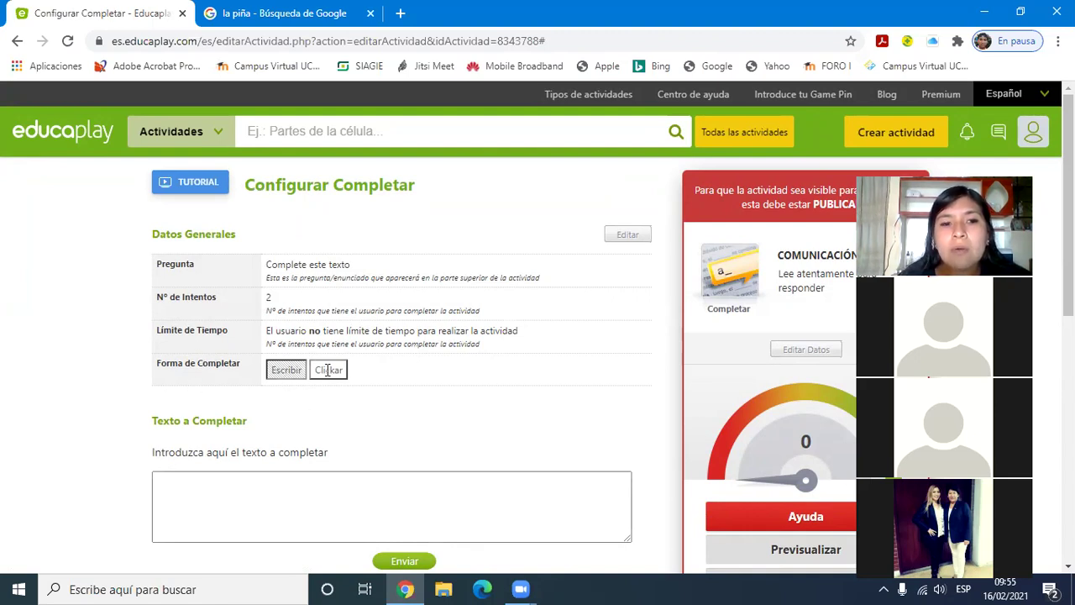
Step: In Editar Datos Generales, change attempts to 3 and toggle the time limit on and off
left_click(625, 239)
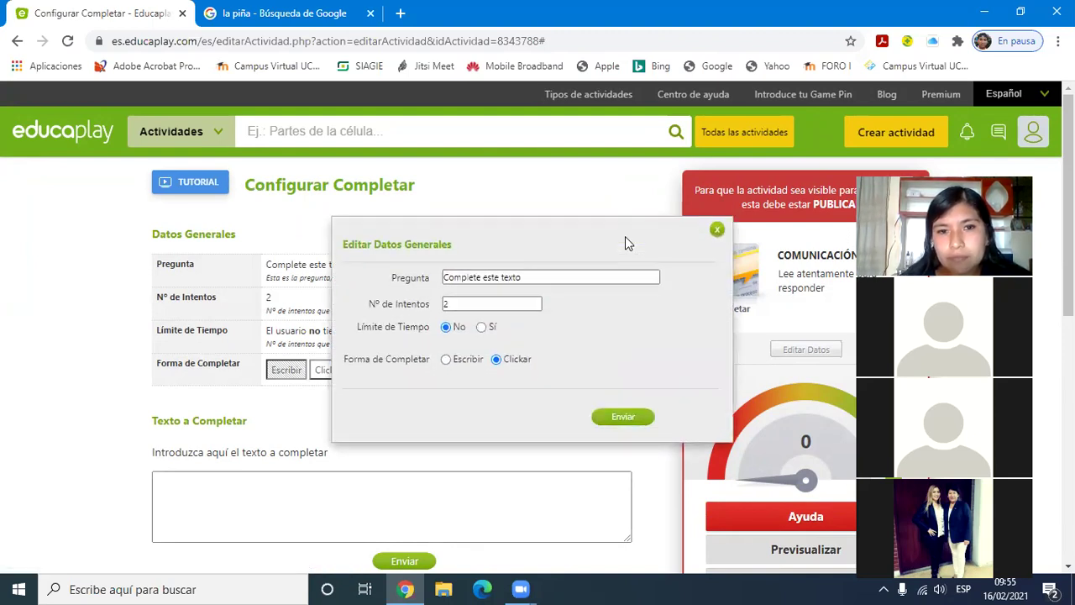
left_click(542, 277)
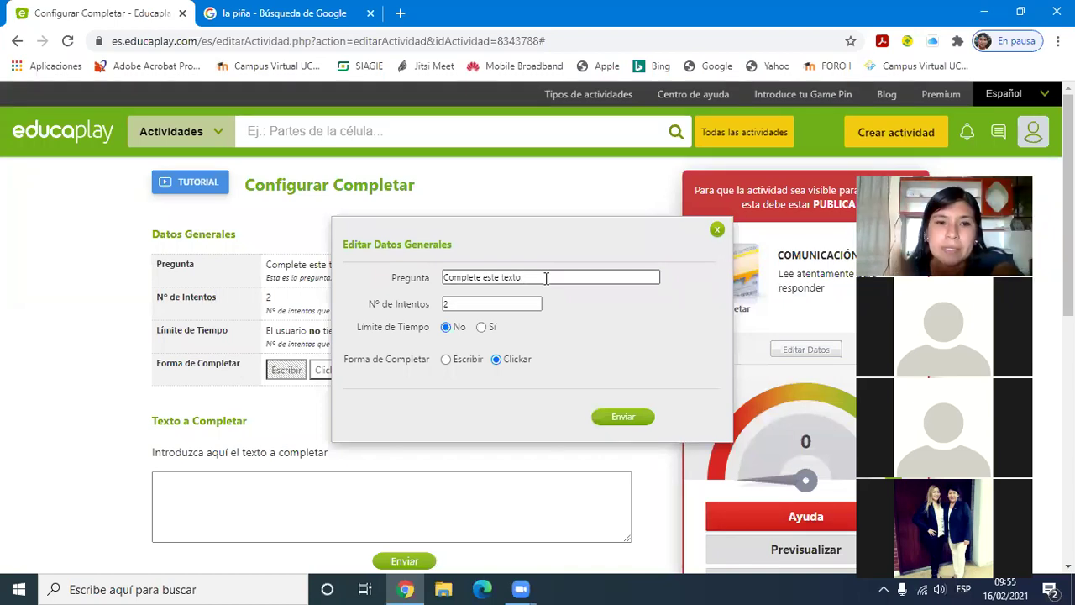
left_click(507, 303)
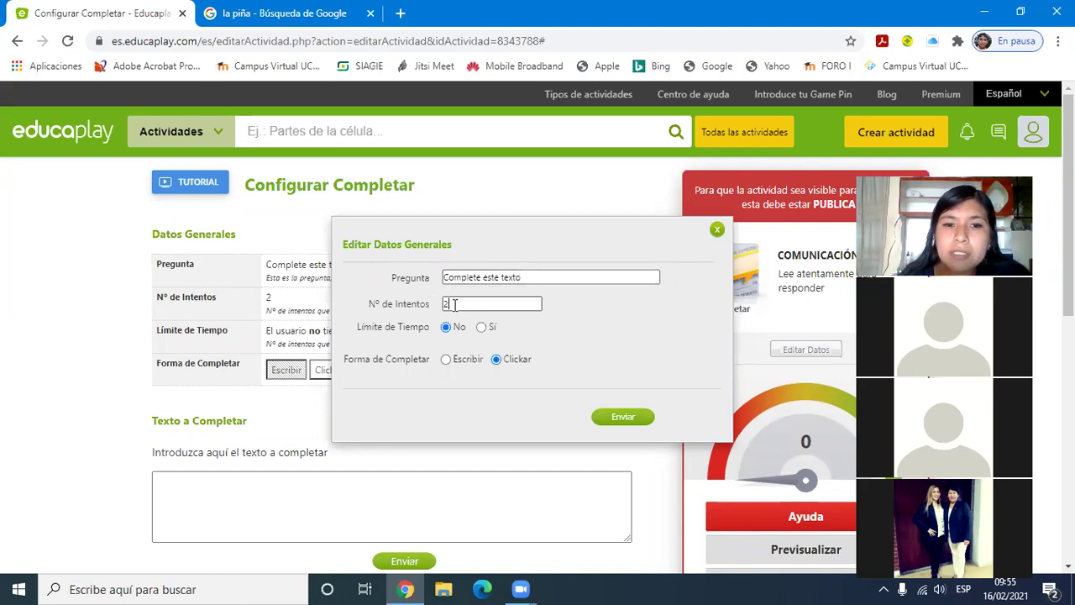
key("BackSpace")
type("3")
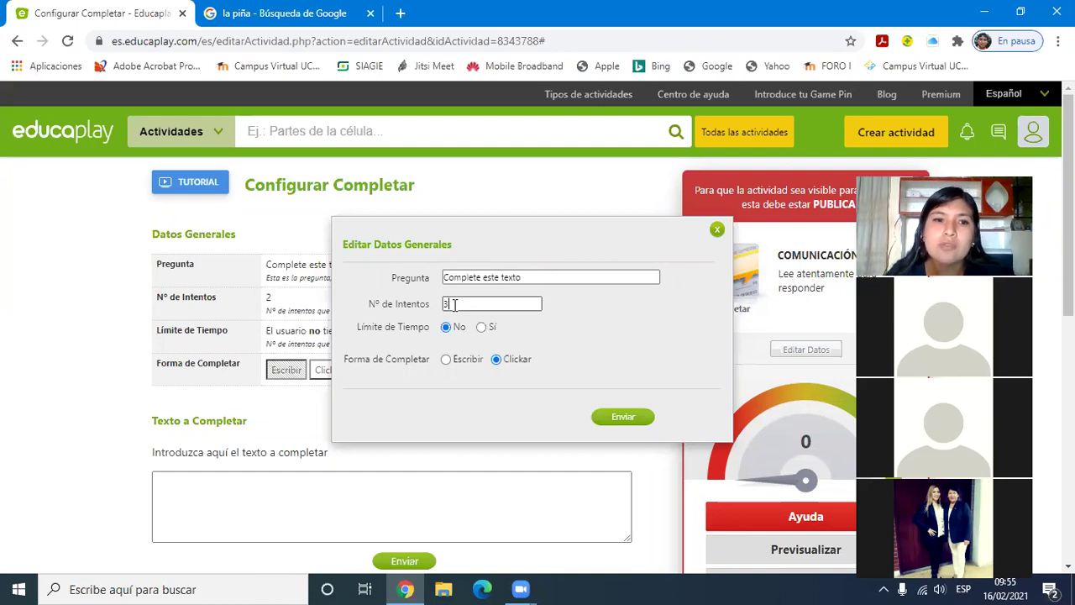
left_click(475, 332)
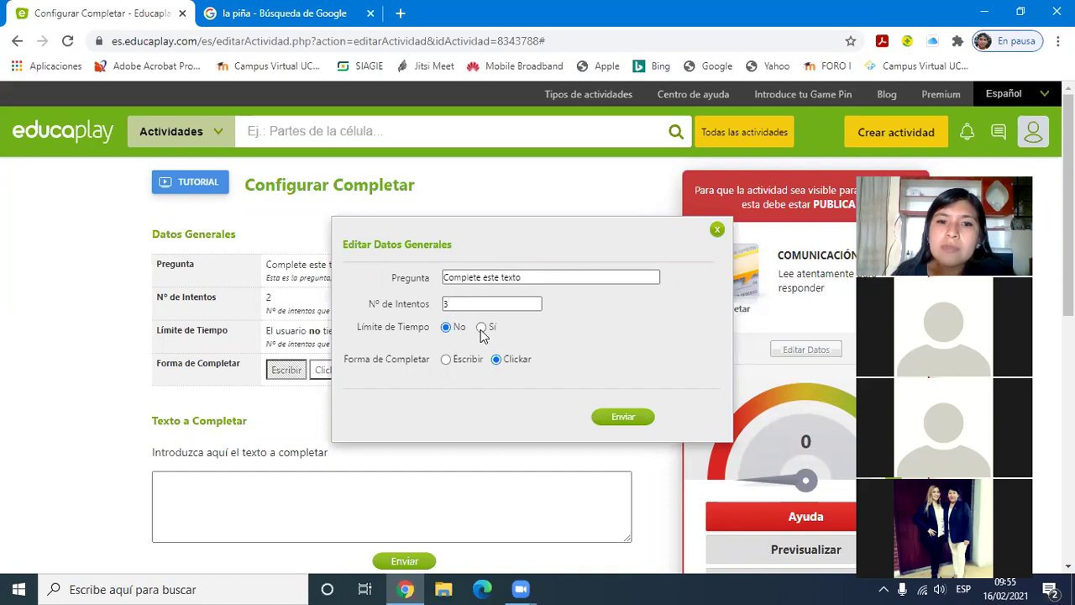
left_click(482, 328)
left_click(470, 355)
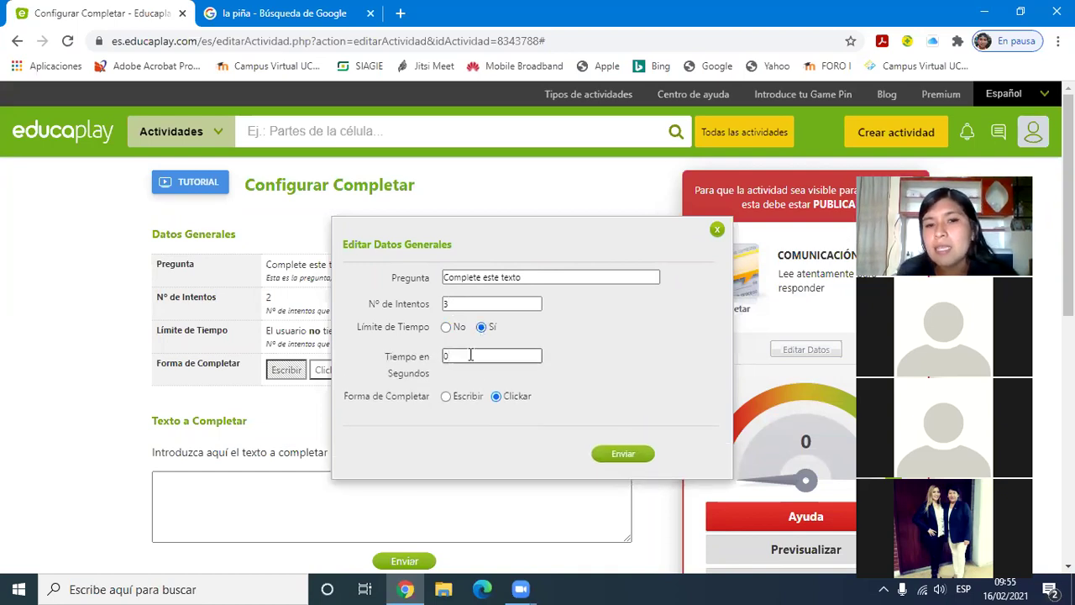
left_click(446, 328)
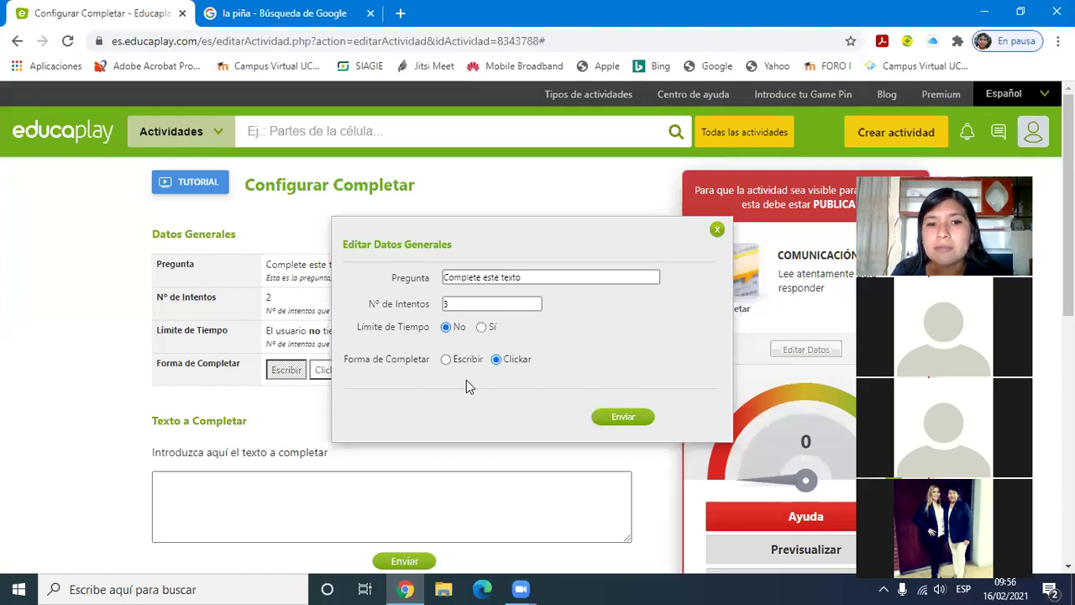
Step: Keep Clickar as the completion mode and save the general settings with 3 attempts
left_click(444, 360)
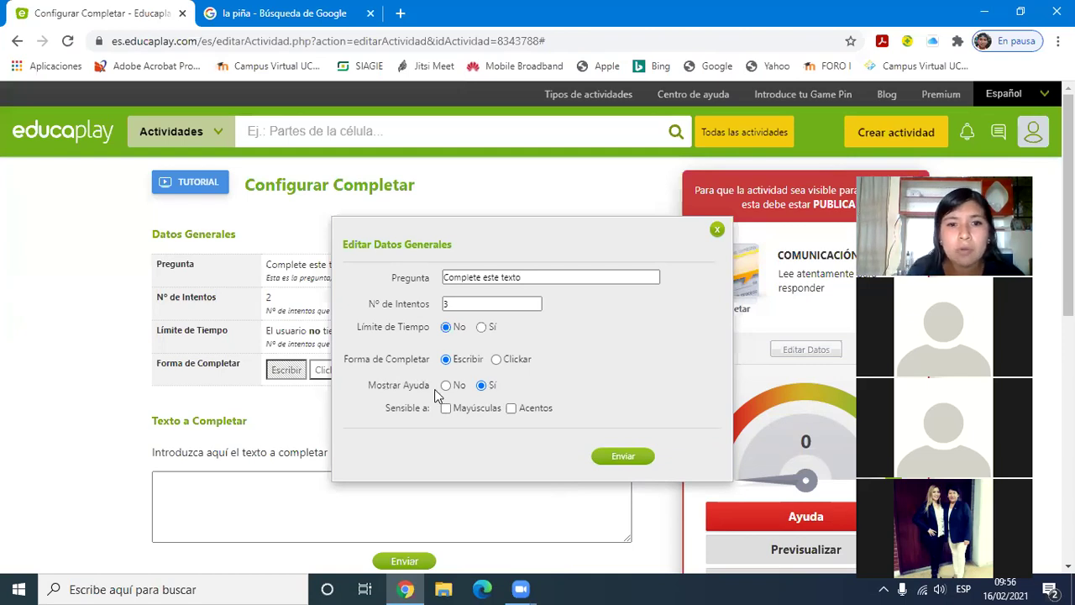
left_click(446, 385)
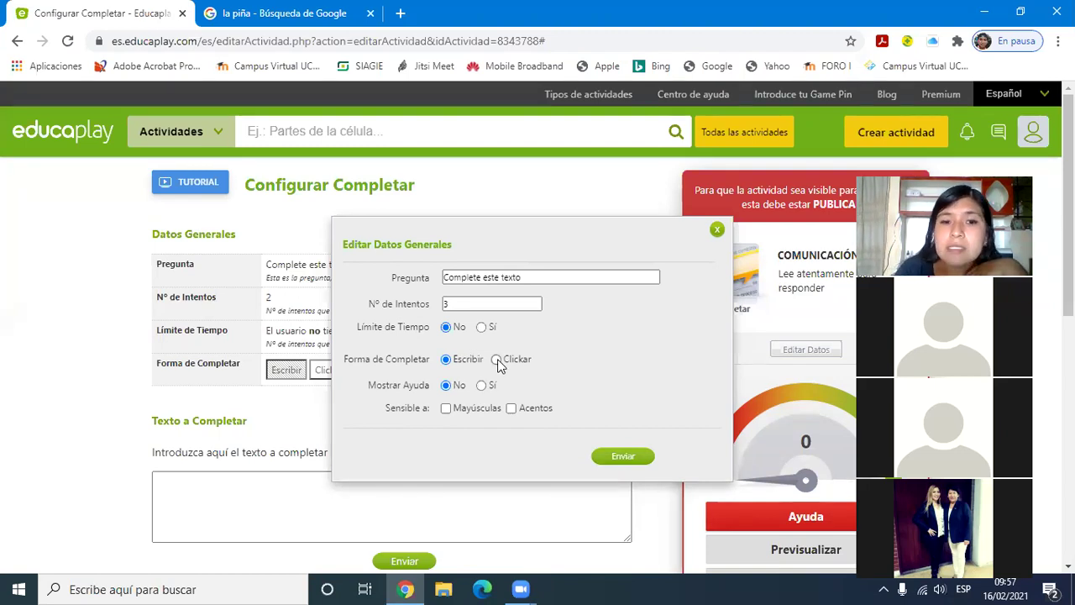
left_click(496, 359)
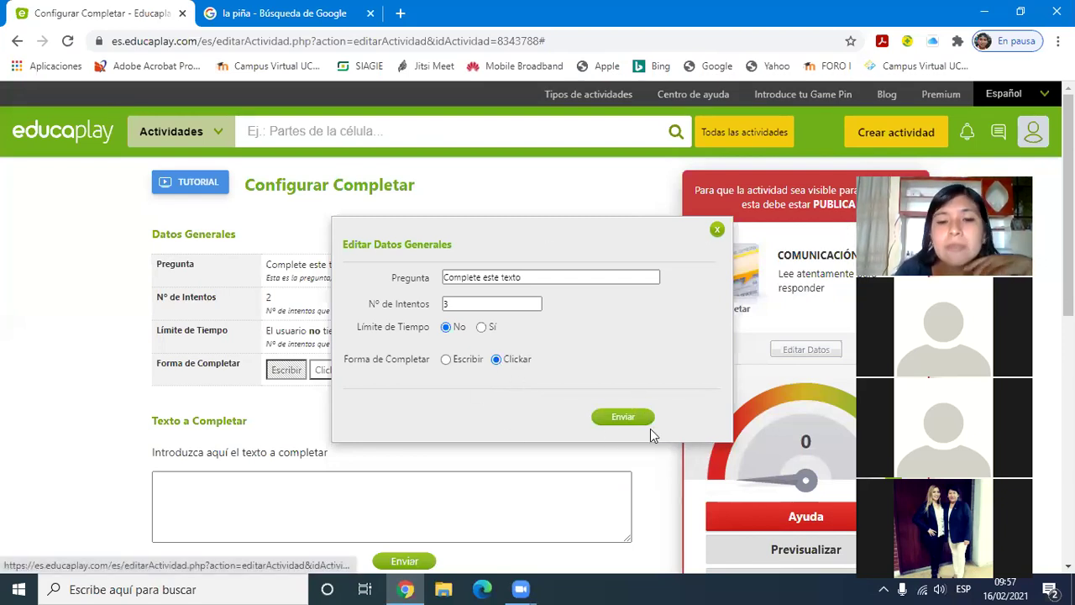
left_click(609, 420)
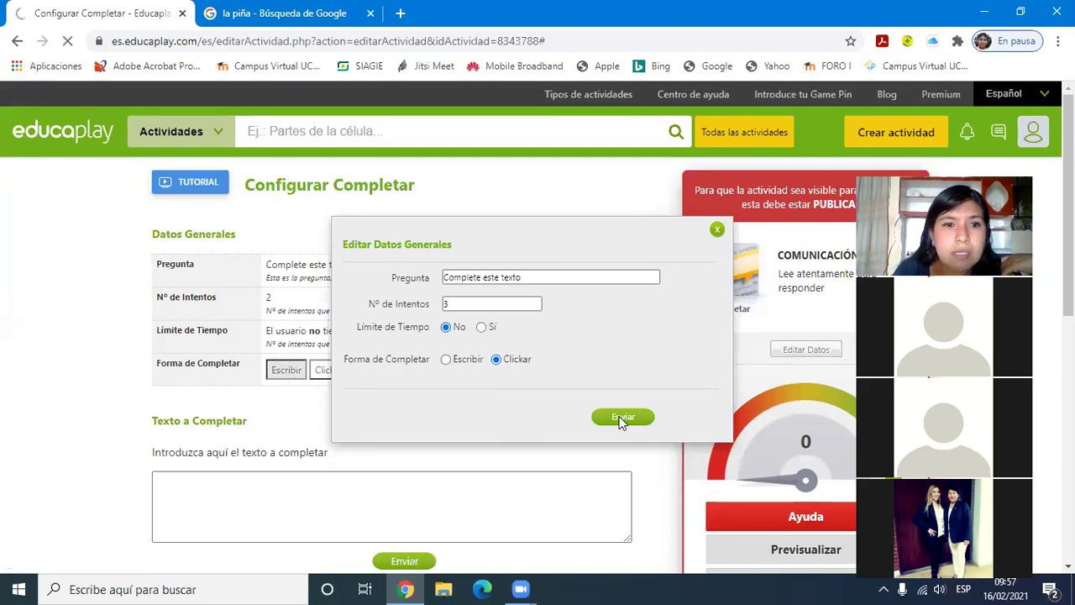
left_click(622, 418)
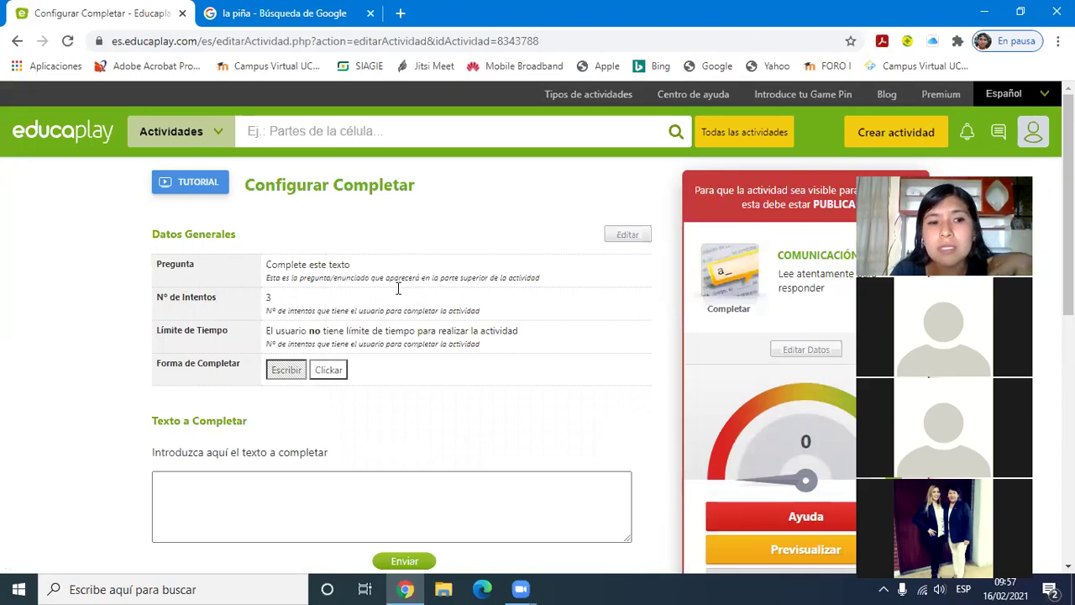
scroll(537, 378, "down", 2)
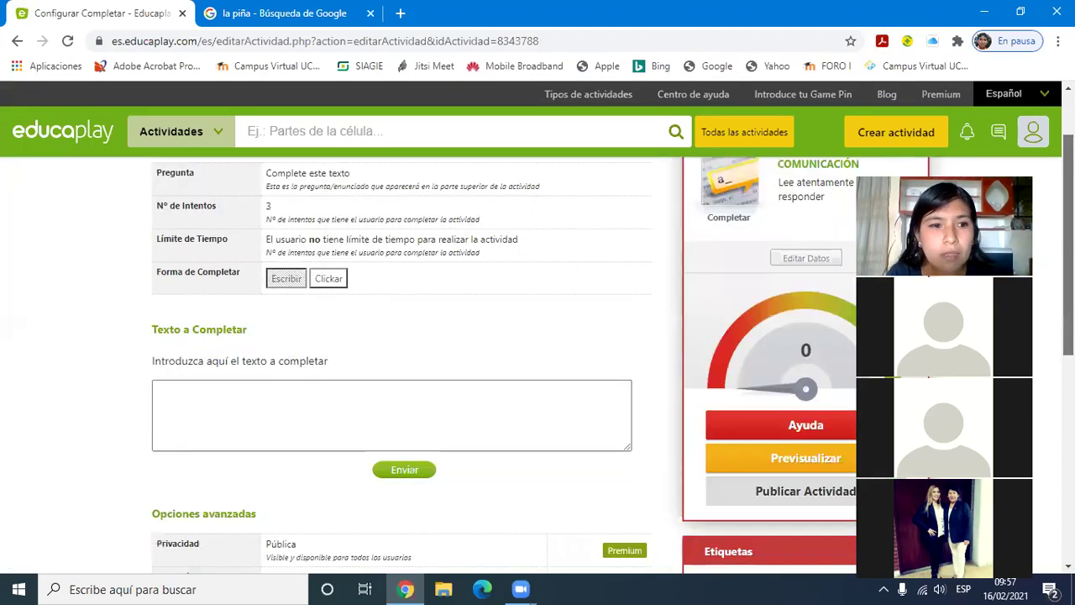
left_click(285, 365)
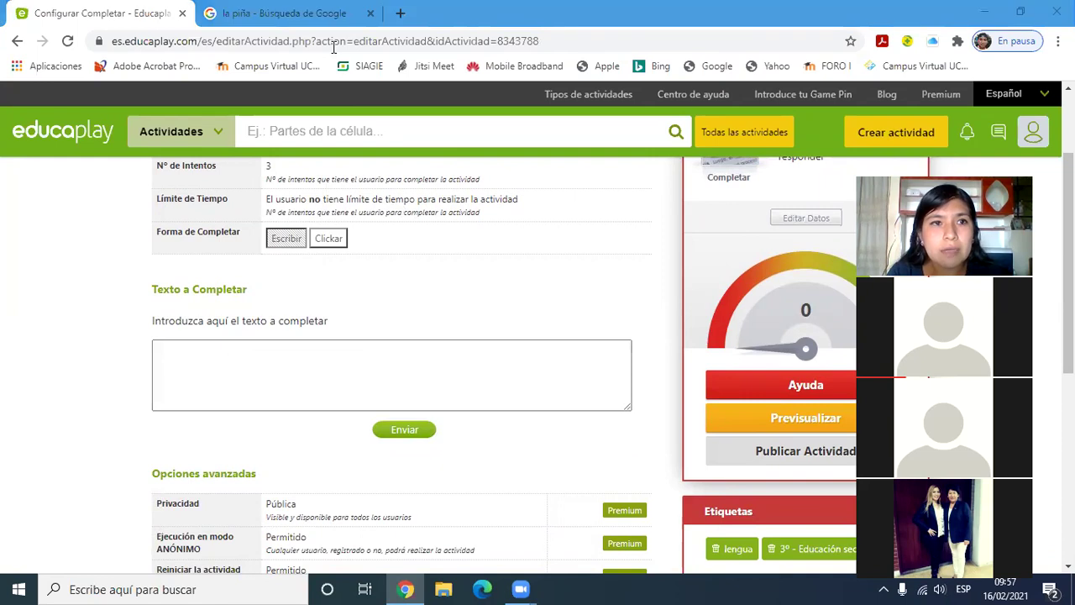
Step: Search Google for 'la independencia del peru' and show all web results
key("ctrl+Tab")
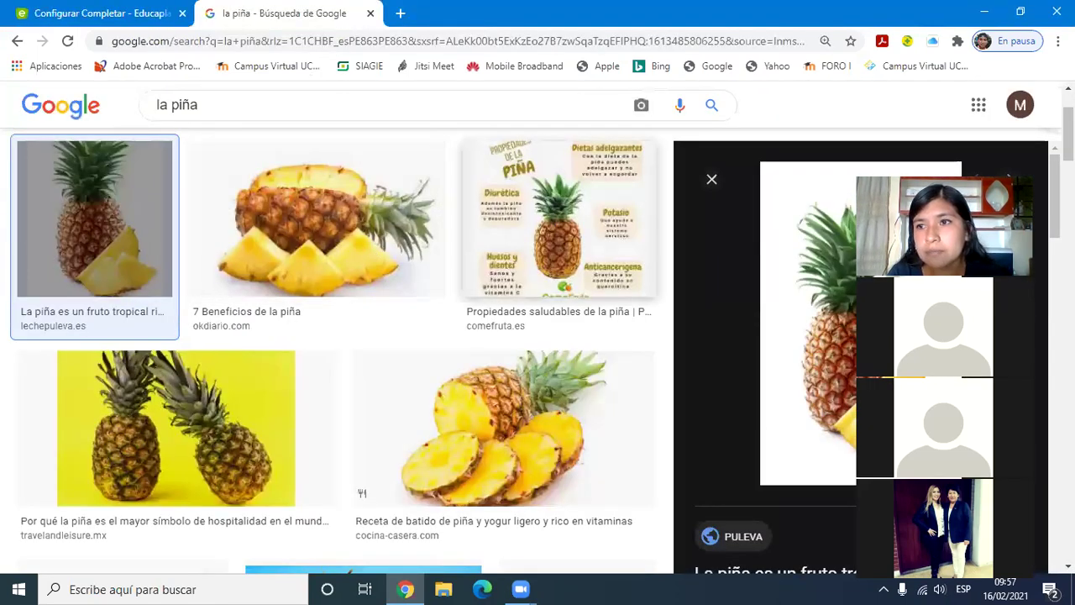
scroll(495, 252, "up", 2)
double_click(184, 117)
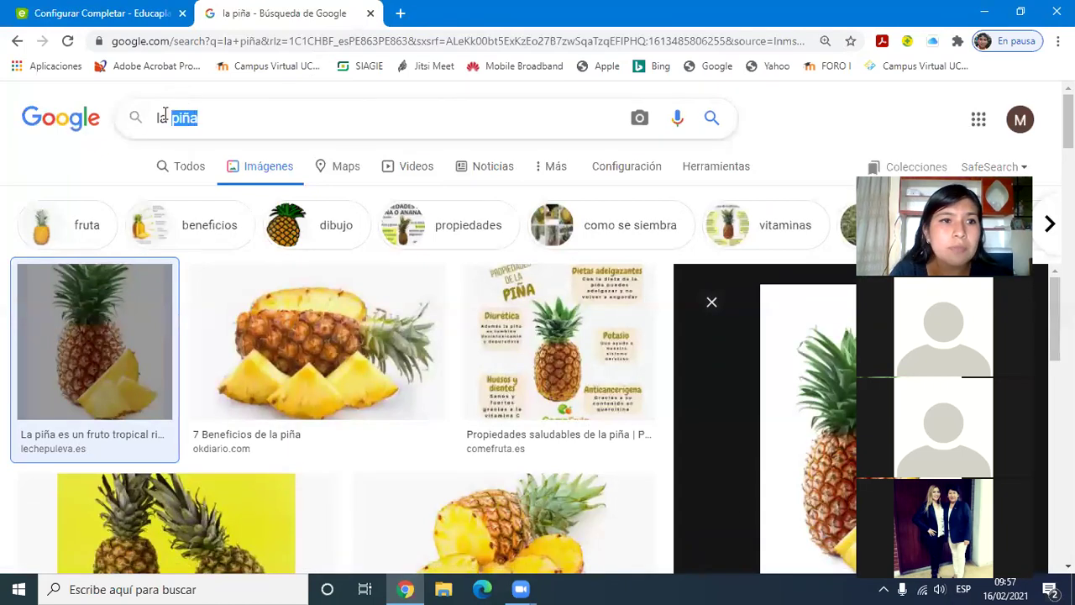
left_click_drag(165, 115, 118, 122)
type("la independenci")
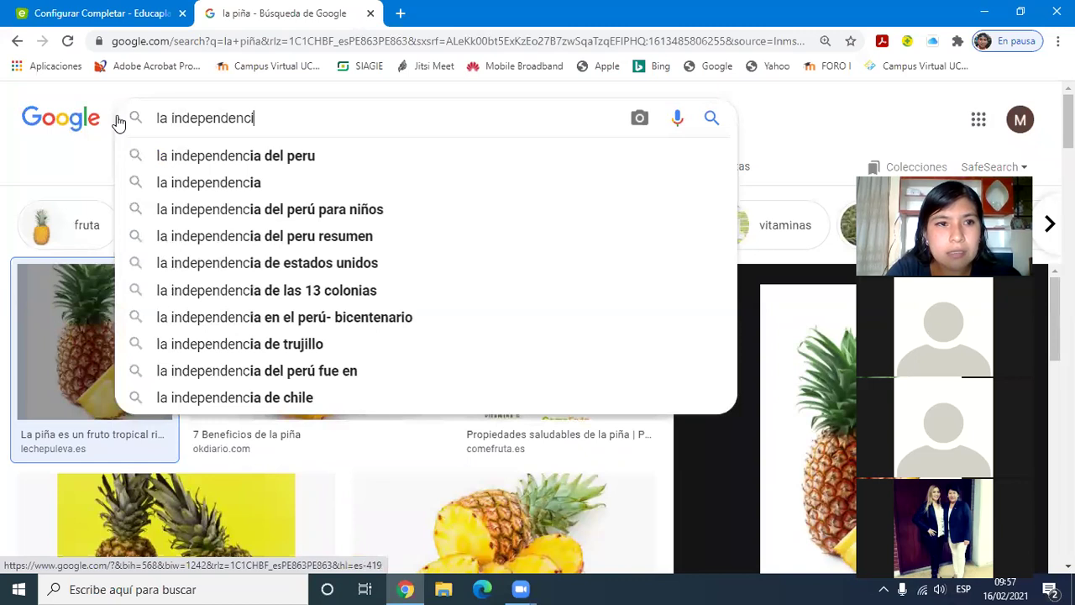
type("a")
key("Down")
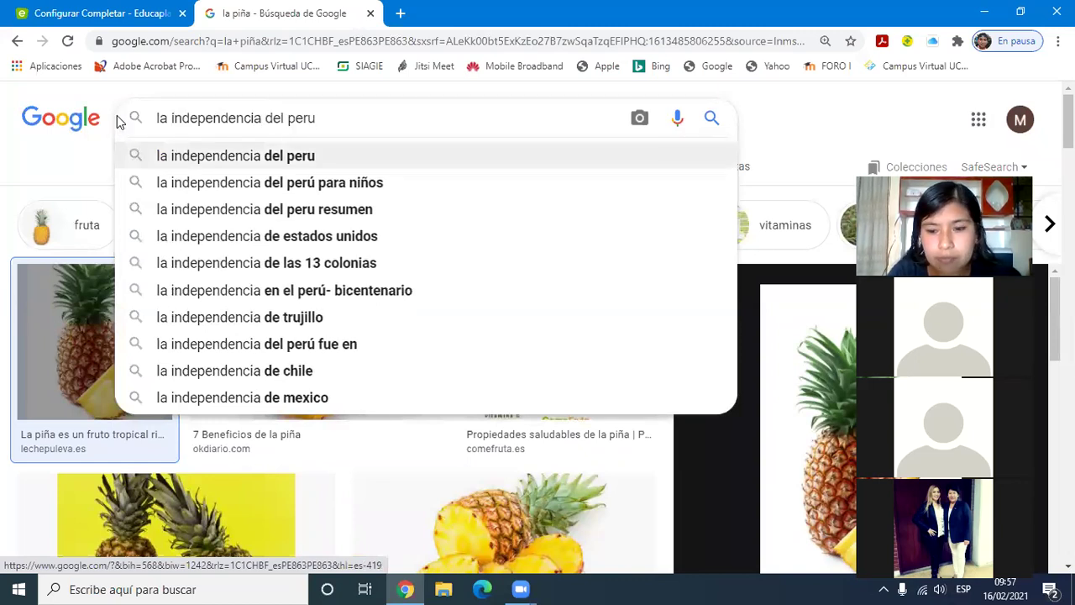
key("Return")
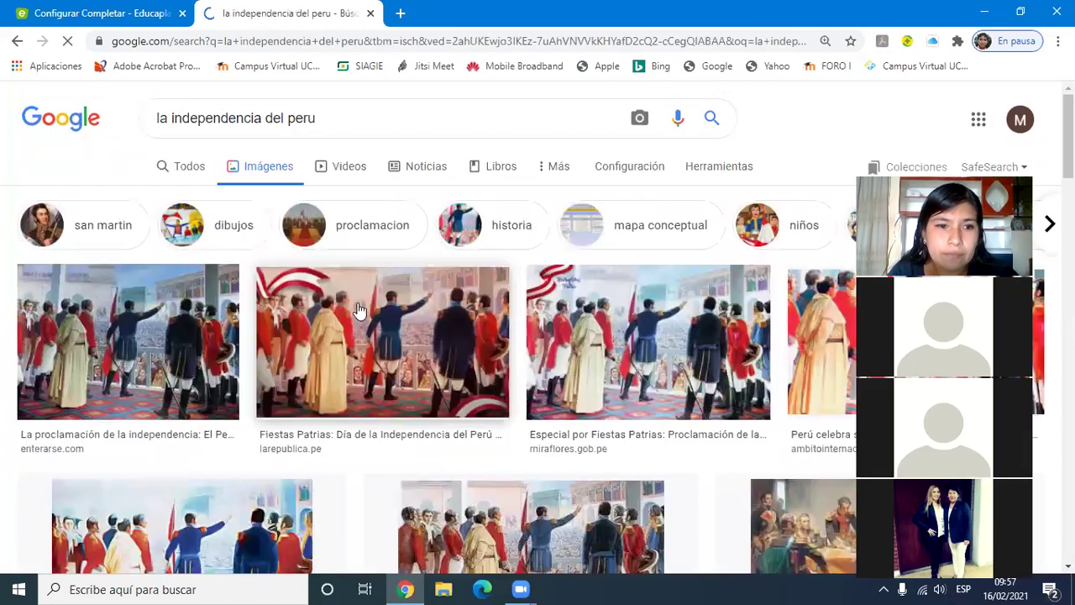
left_click(159, 174)
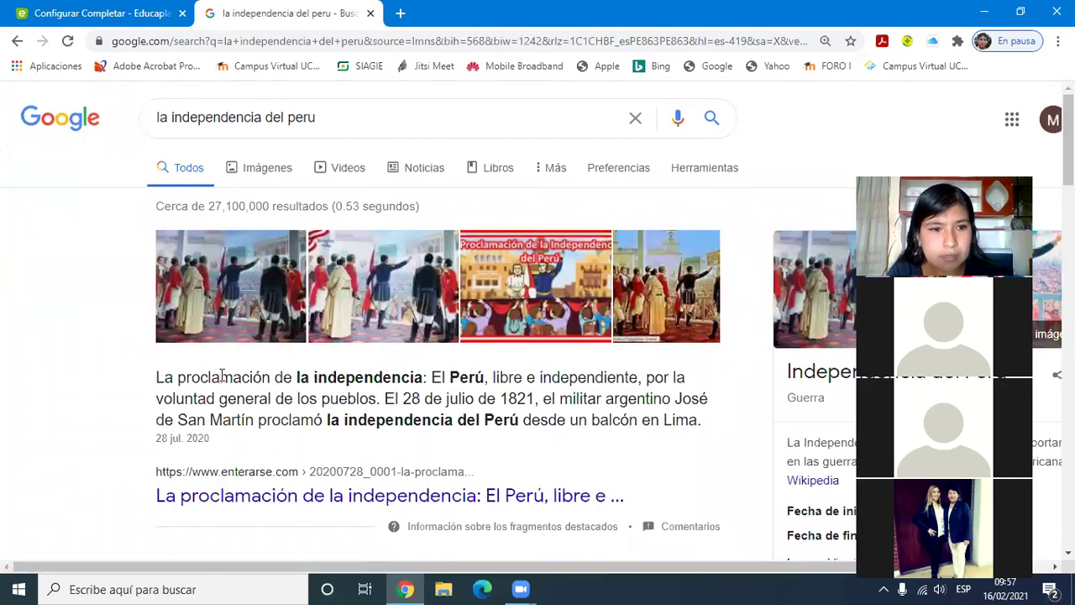
Step: Copy the featured proclamation paragraph and paste it into Educaplay's text-to-complete box
left_click_drag(156, 377, 702, 432)
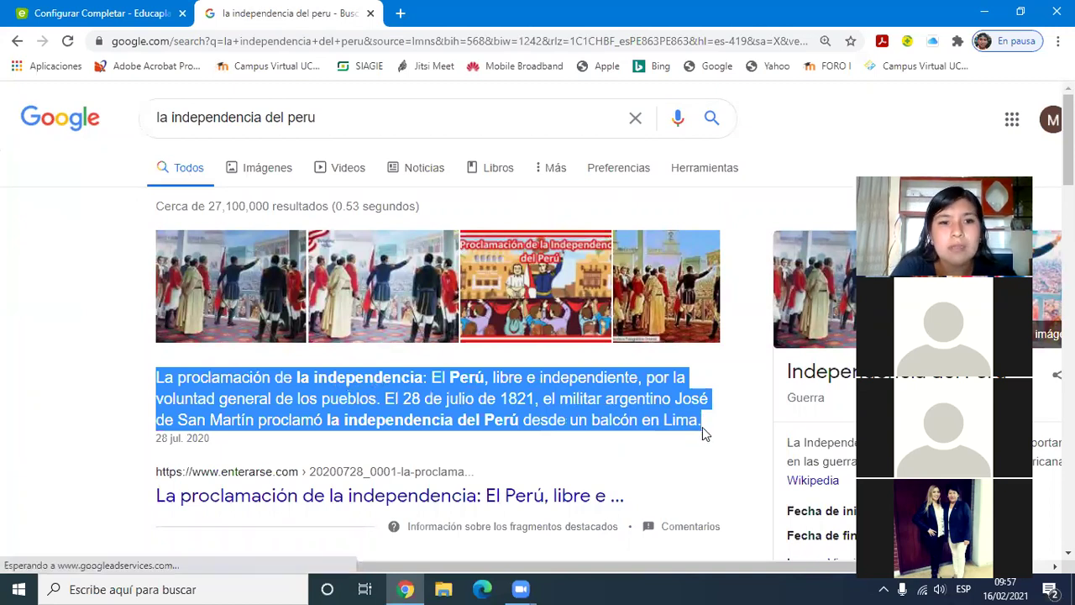
left_click(50, 7)
left_click(283, 371)
type("La proclamación de la independencia: El Perú, libre e independiente, por la voluntad general de los pueblos. El 28 de julio de 1821, el militar argentino José de San Martín proclamó la independencia del Perú desde un balcón en Lima.")
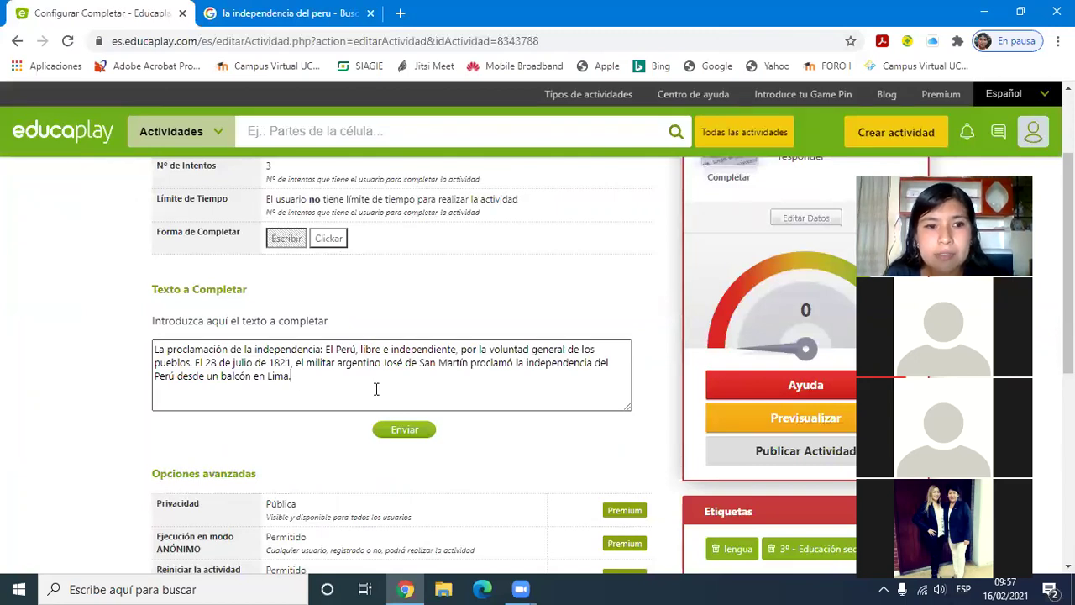
Step: Submit the text, hide Perú, independiente, voluntad, pueblos, julio, José, independencia and Lima, and save
left_click(404, 430)
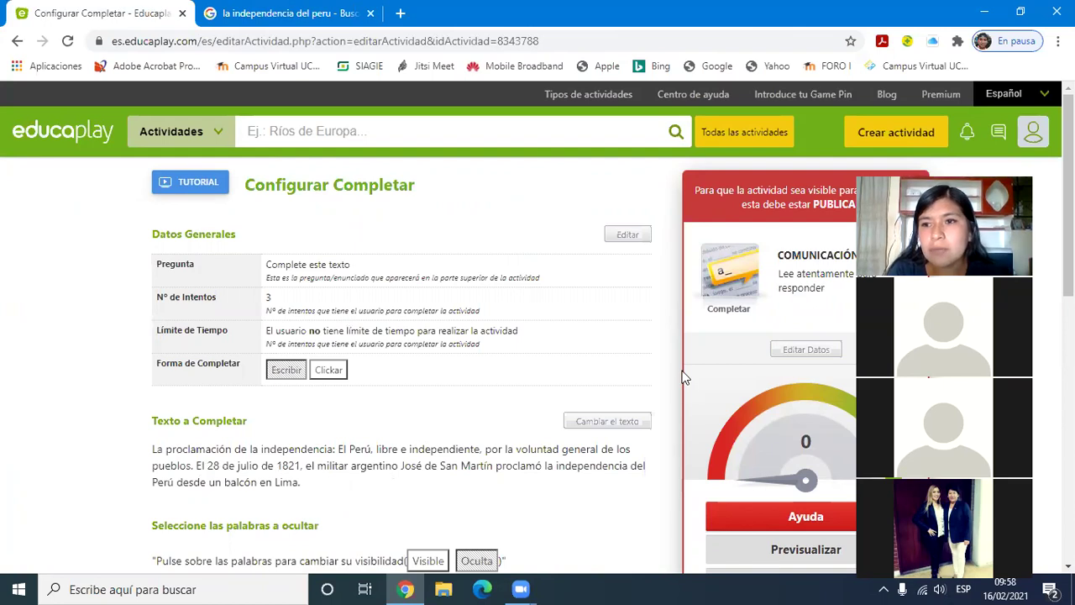
scroll(538, 336, "down", 3)
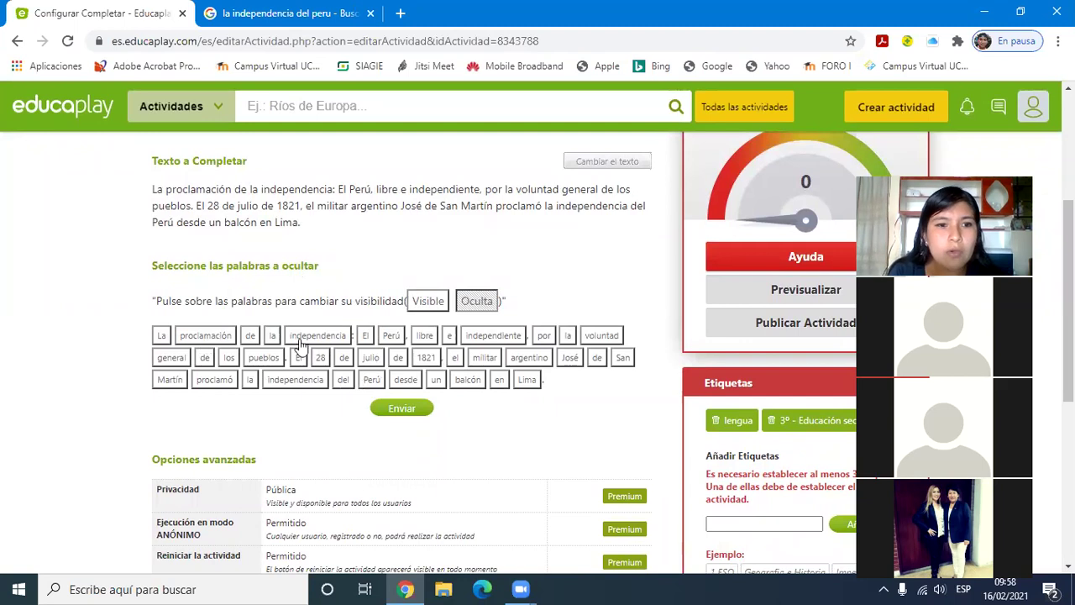
left_click(393, 336)
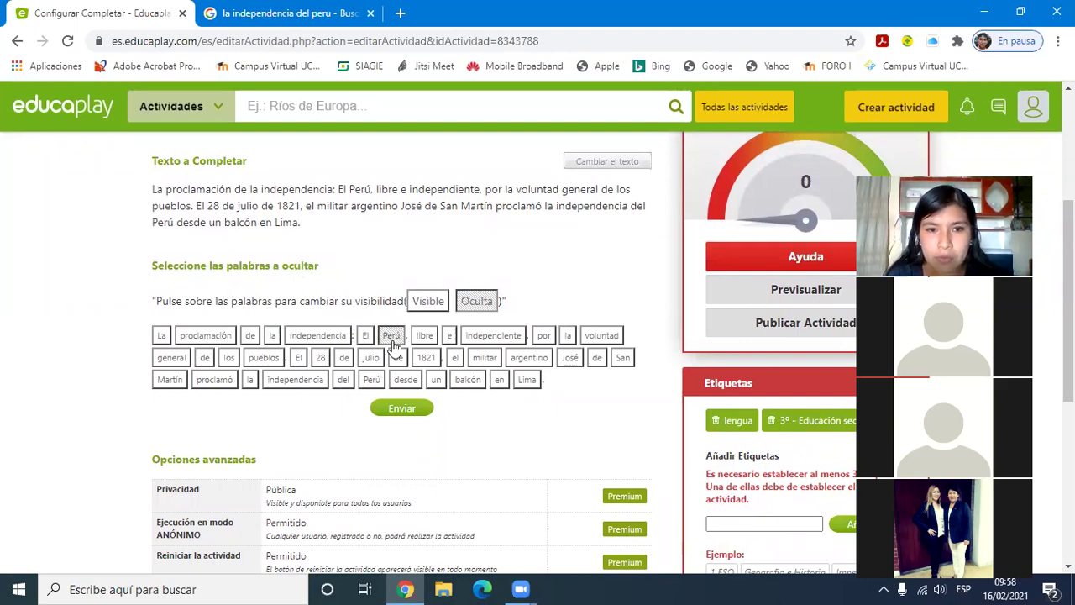
left_click(502, 338)
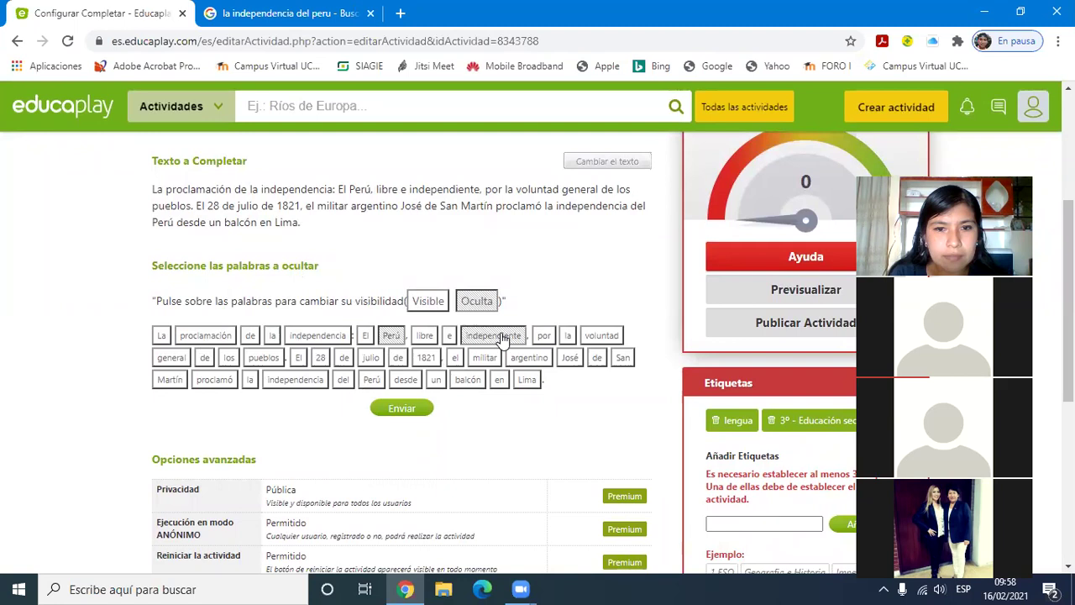
left_click(598, 336)
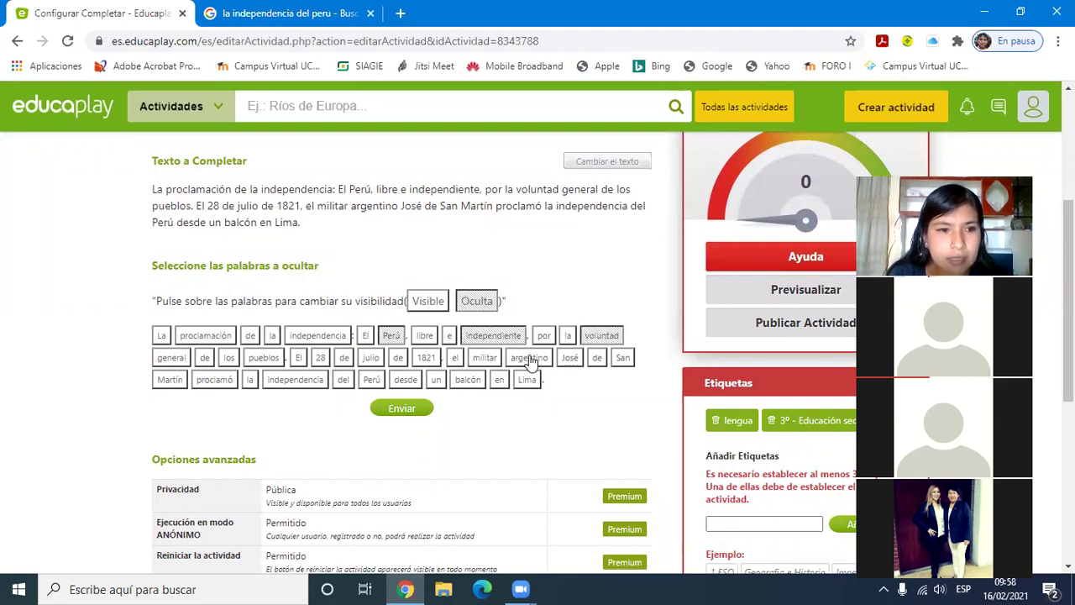
left_click(265, 360)
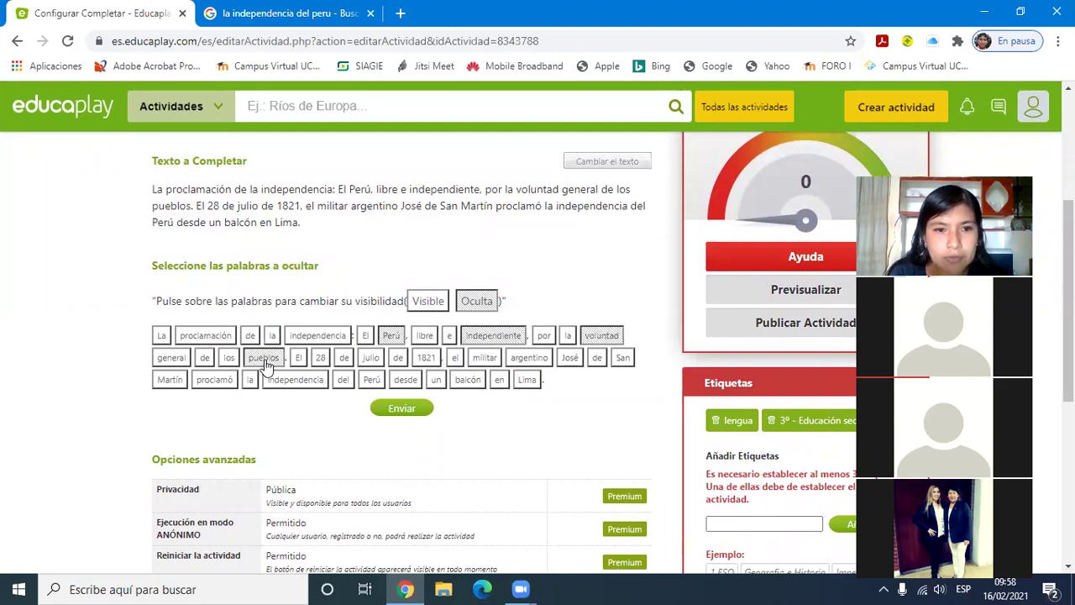
left_click(372, 360)
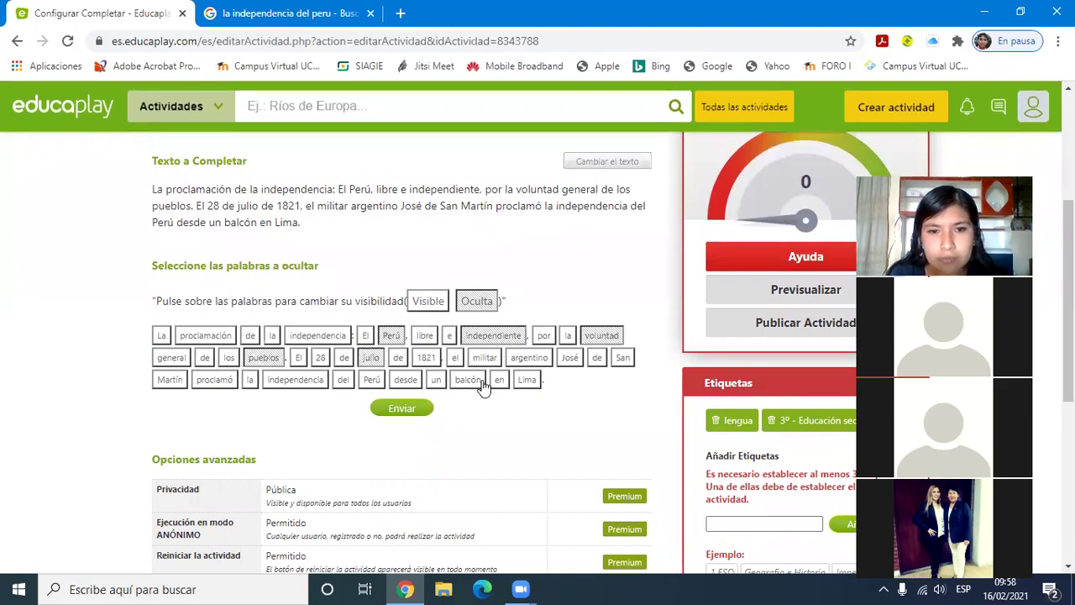
left_click(569, 361)
left_click(569, 361)
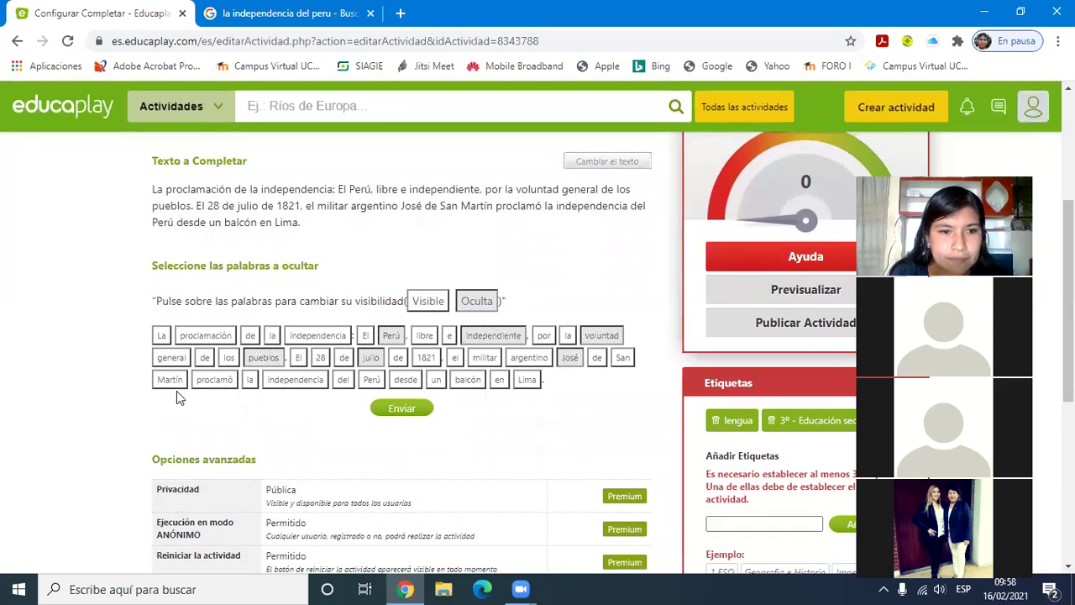
left_click(295, 382)
left_click(524, 383)
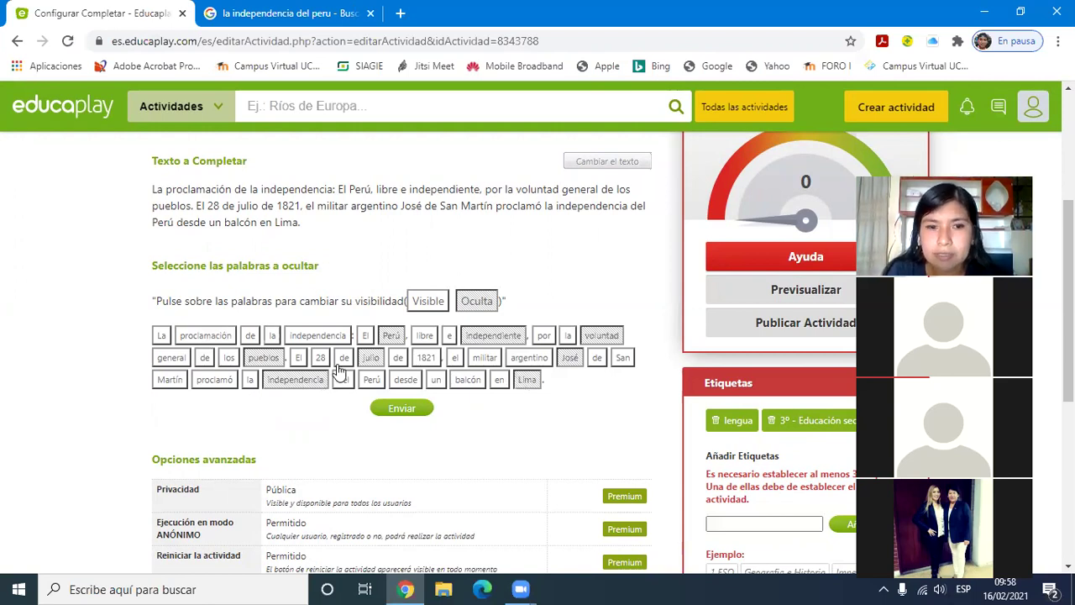
left_click(397, 411)
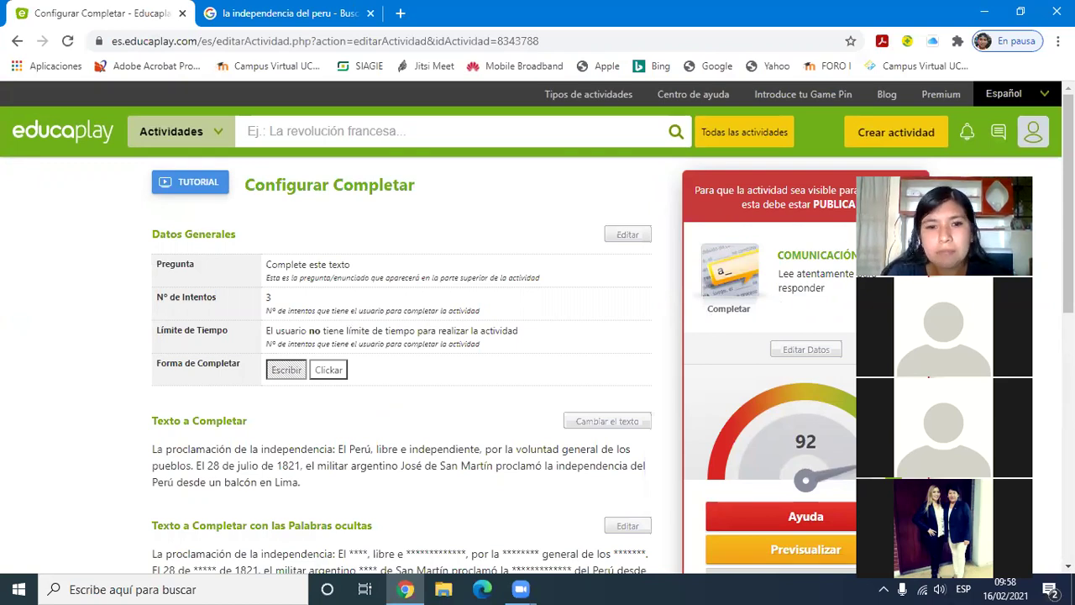
Step: Enter the tag 'independencia del Perú' in Añadir Etiquetas, correcting its spelling, and add it
scroll(397, 415, "down", 3)
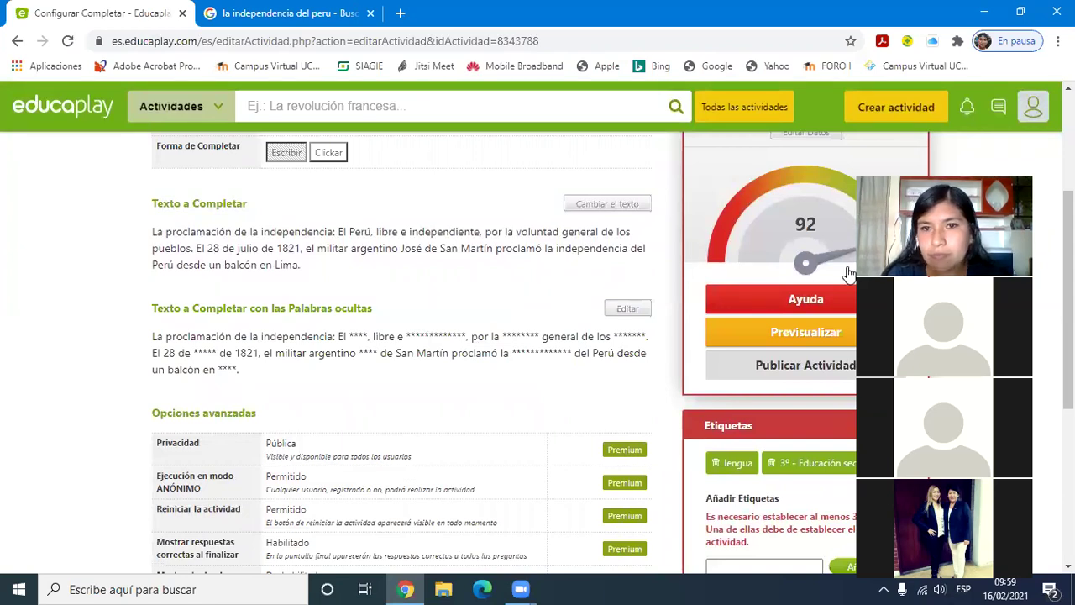
left_click_drag(849, 273, 524, 133)
triple_click(643, 223)
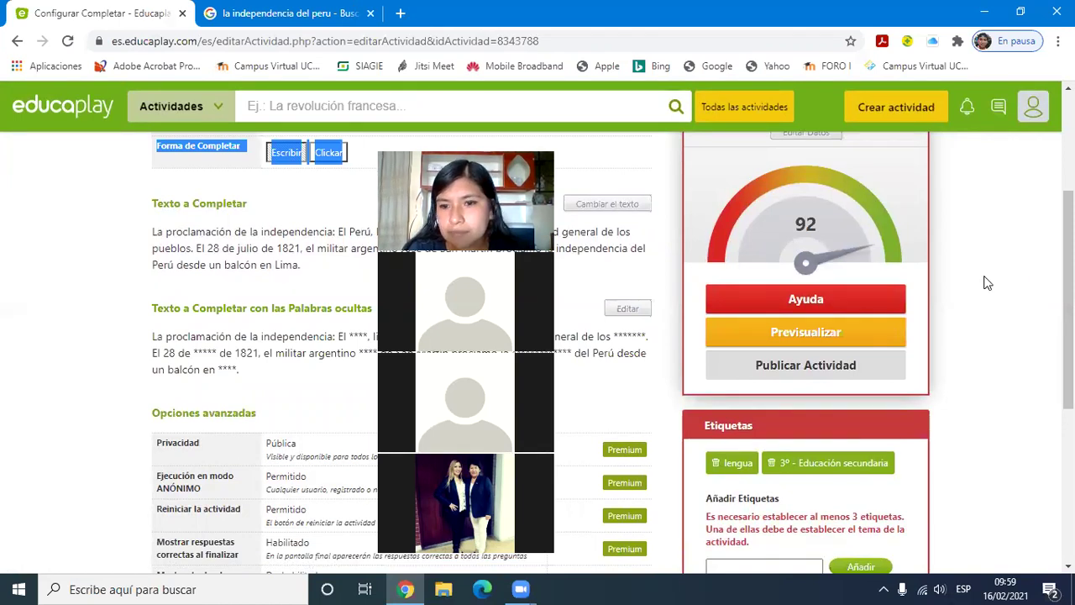
scroll(984, 283, "down", 1)
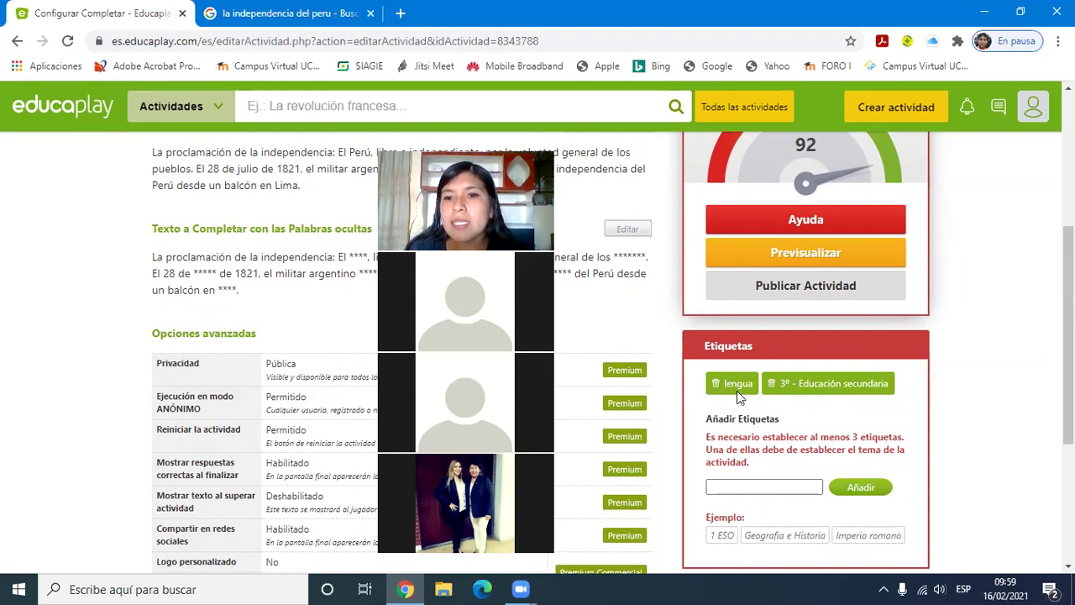
left_click(779, 487)
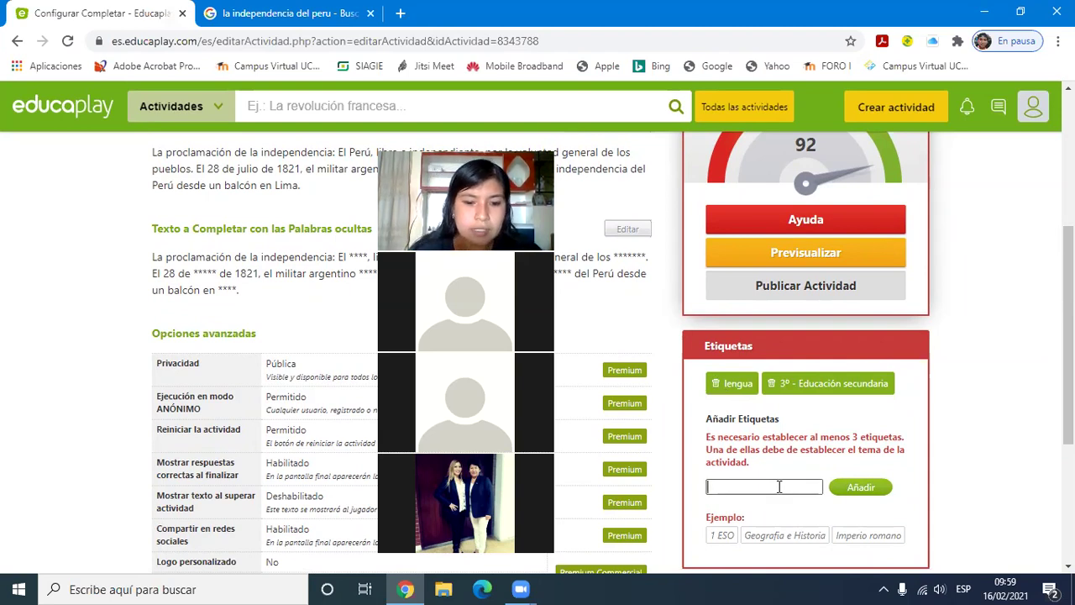
type("indep")
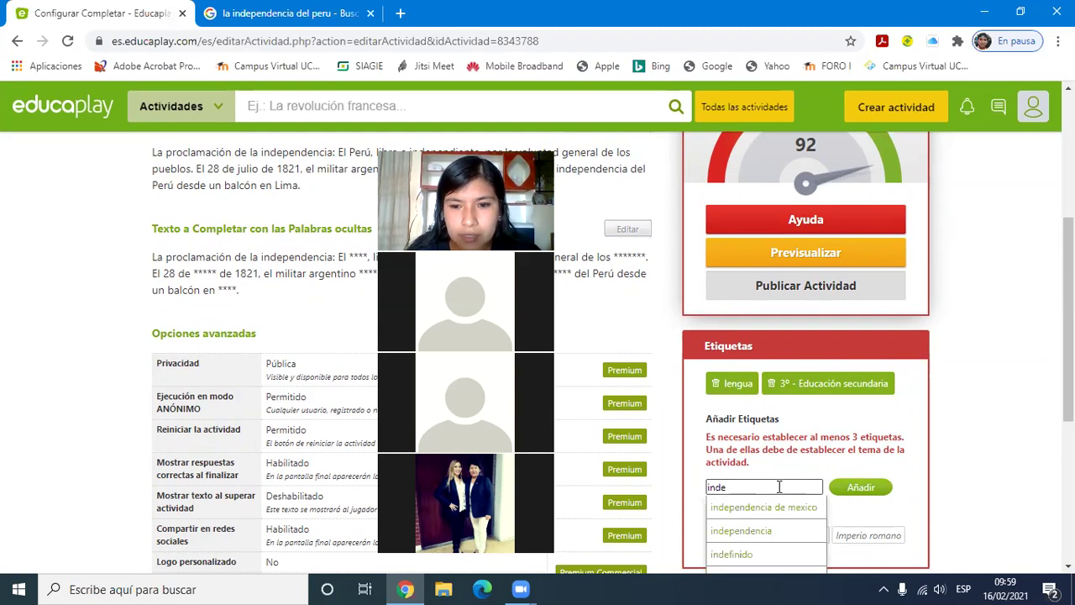
type("endencia del Per")
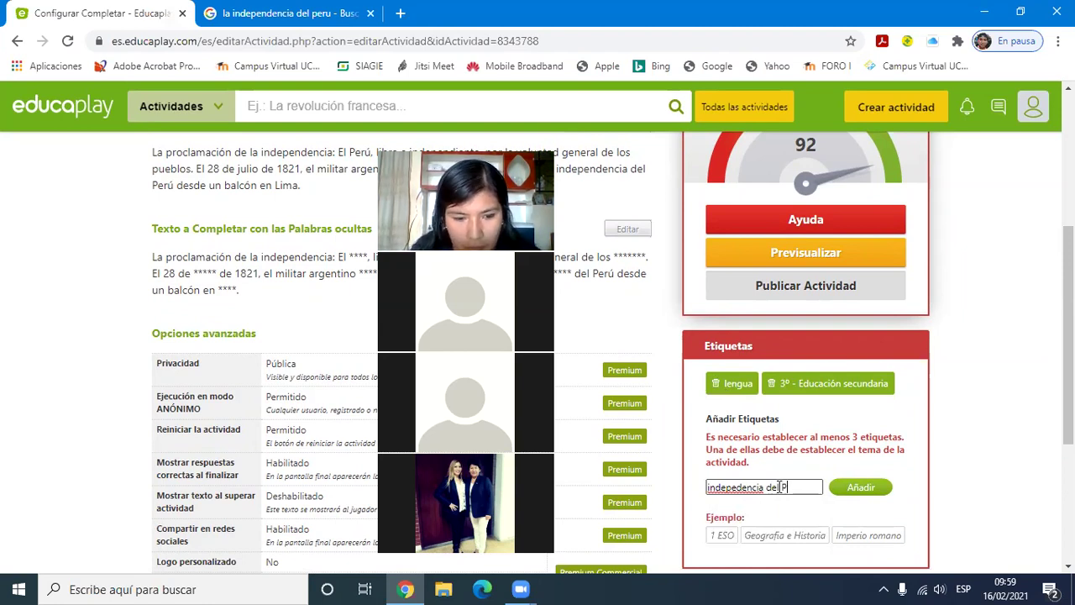
type("ú")
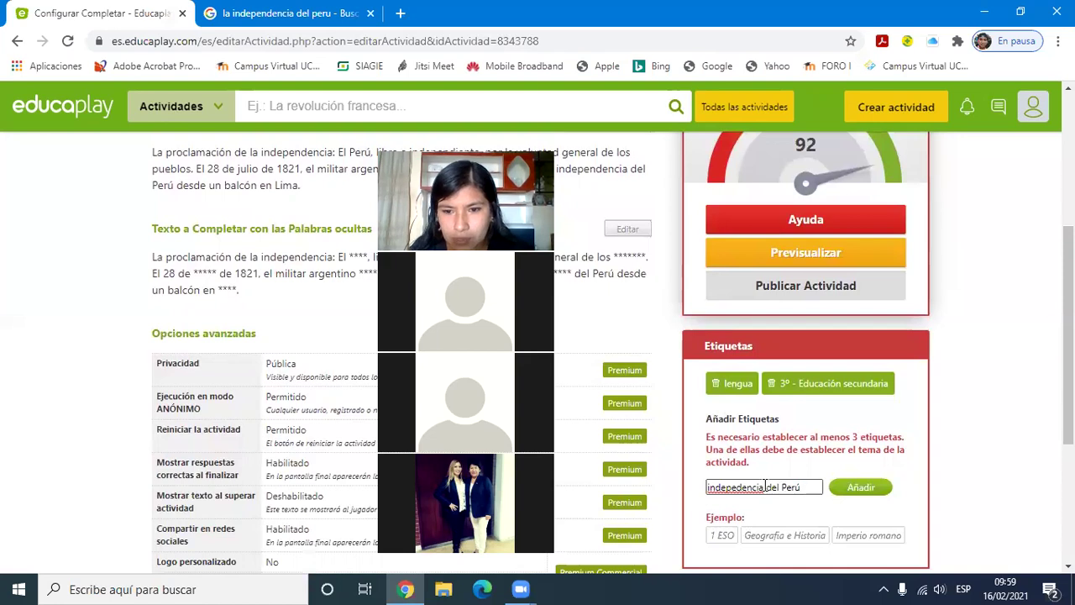
left_click(732, 488)
type("n")
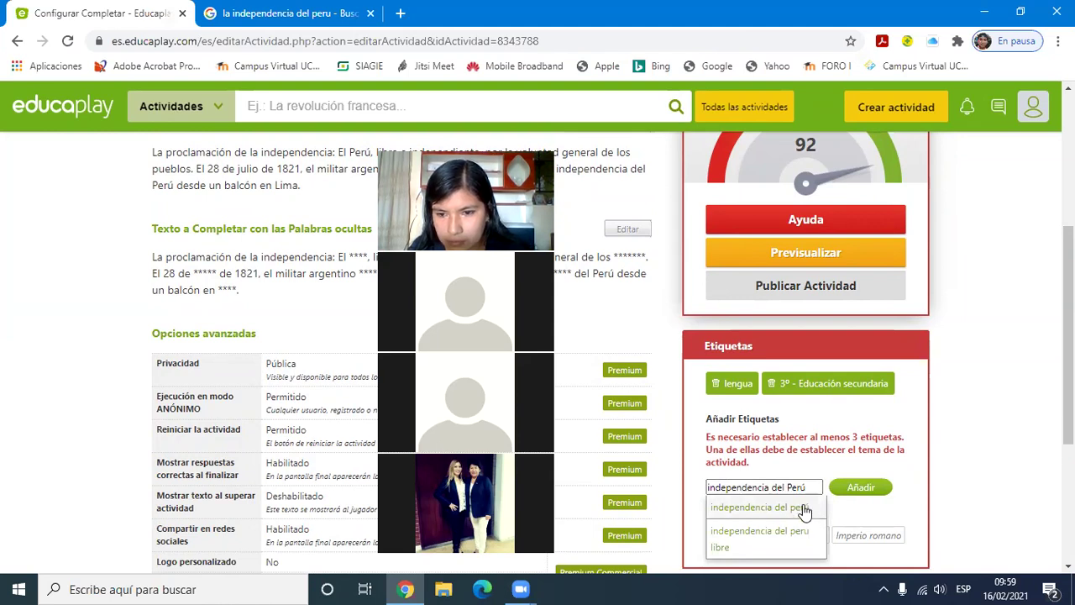
left_click(860, 488)
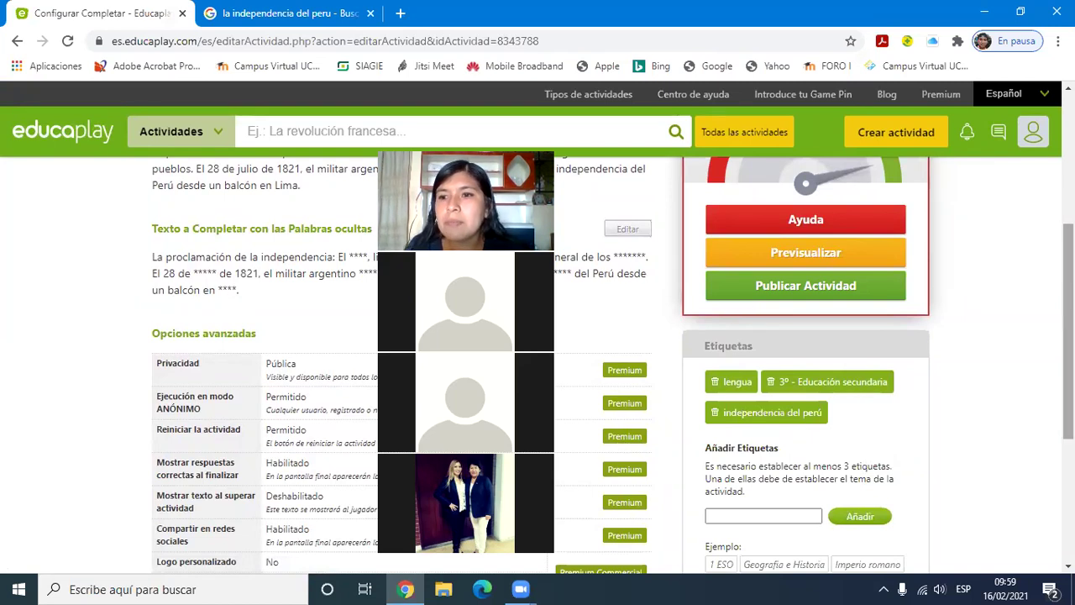
Step: Preview the COMUNICACIÓN activity and skip the ad to reach its start screen
scroll(613, 353, "up", 3)
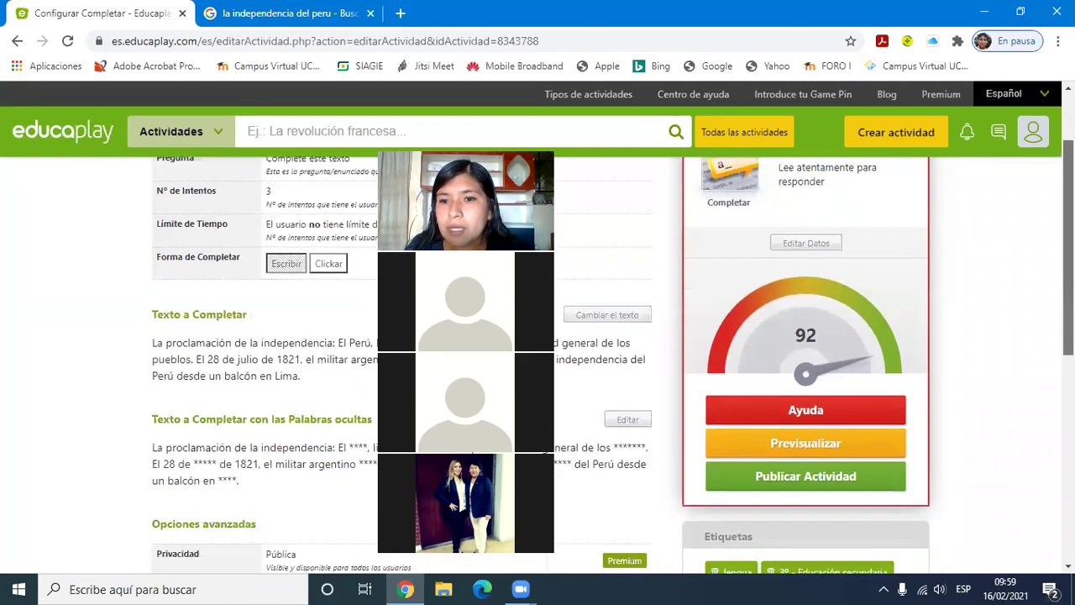
scroll(755, 561, "up", 1)
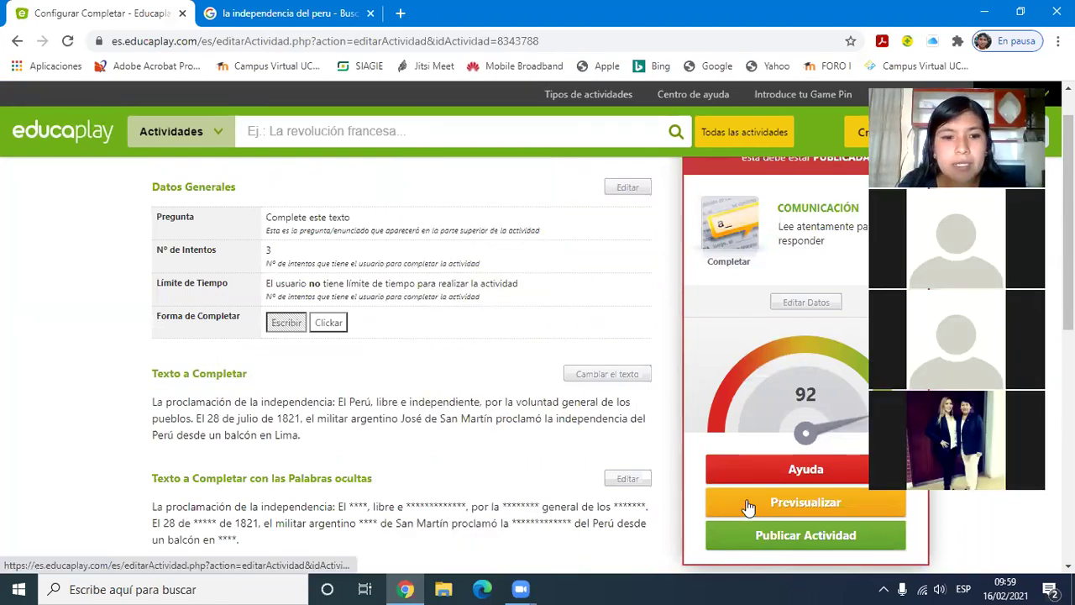
left_click(747, 504)
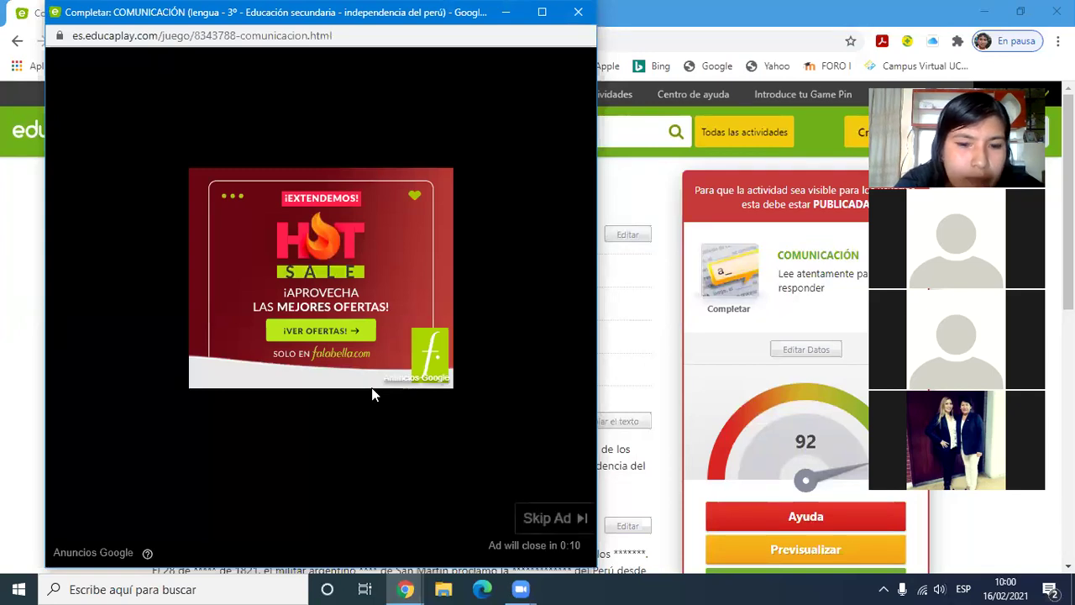
left_click(542, 518)
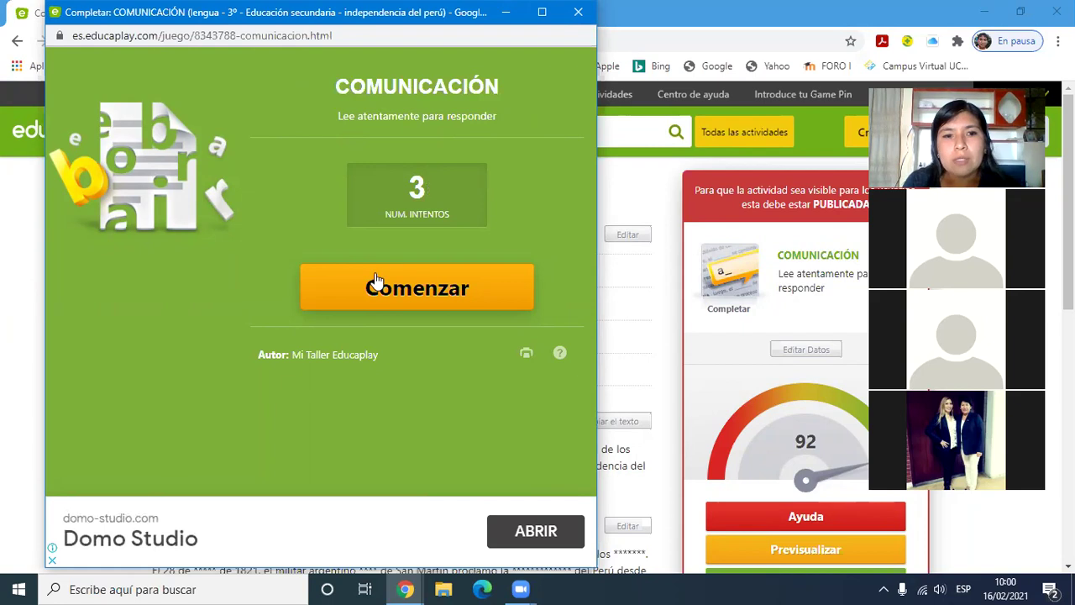
Step: Fill the blanks with Perú, independiente, voluntad, pueblos, julio, José and independencia, then check for 100 points
left_click(452, 299)
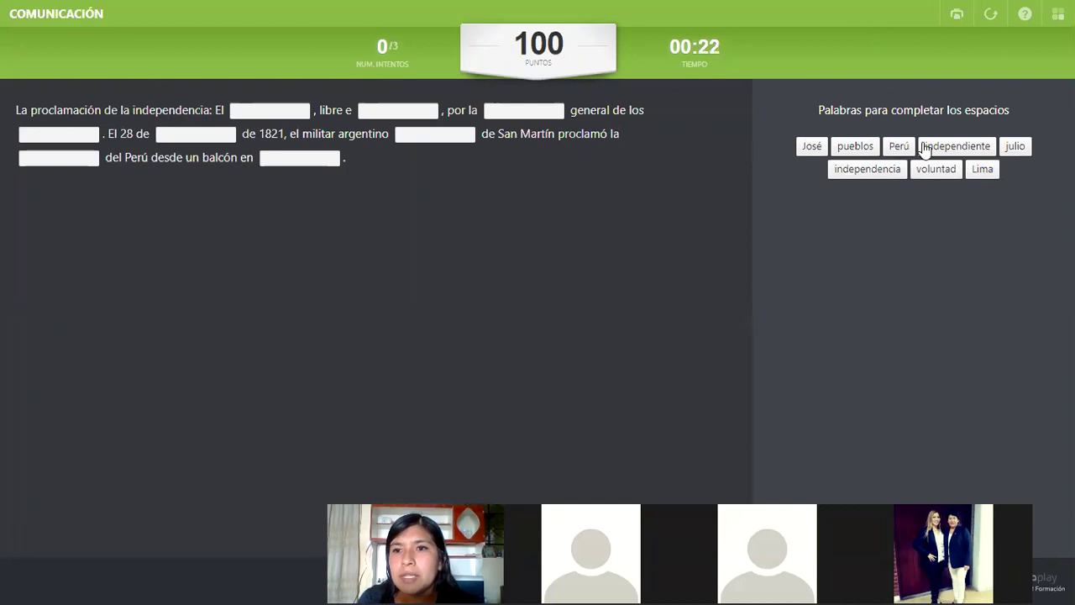
left_click_drag(895, 148, 897, 151)
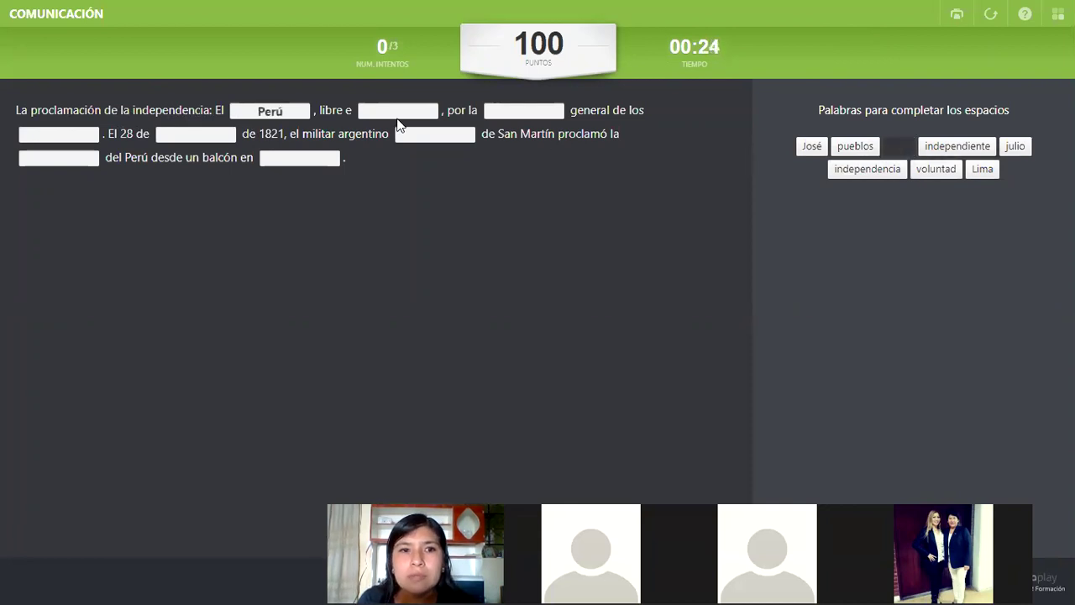
left_click(959, 148)
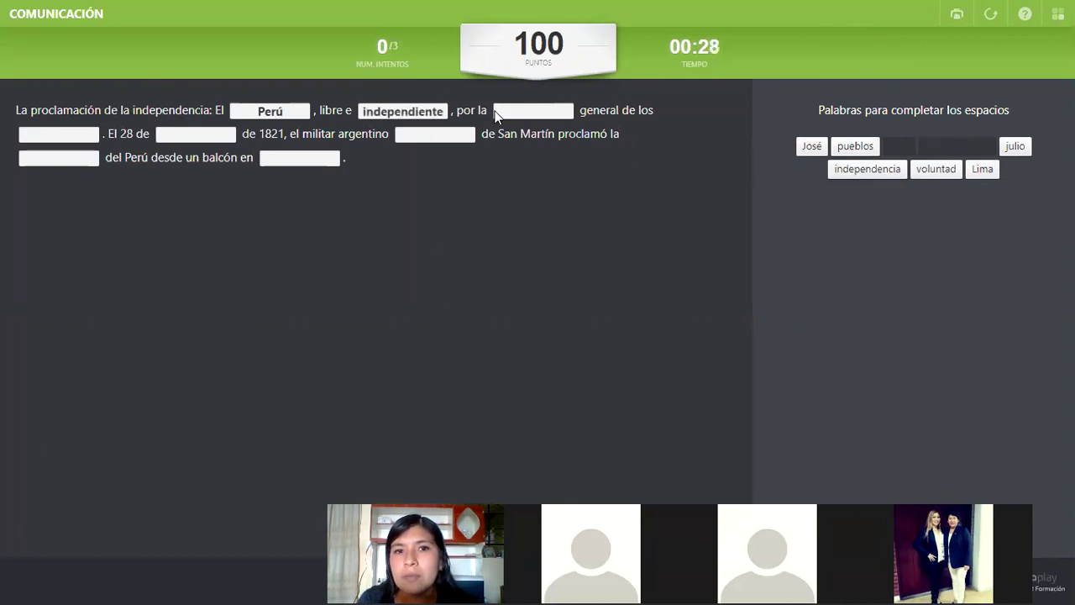
left_click(947, 171)
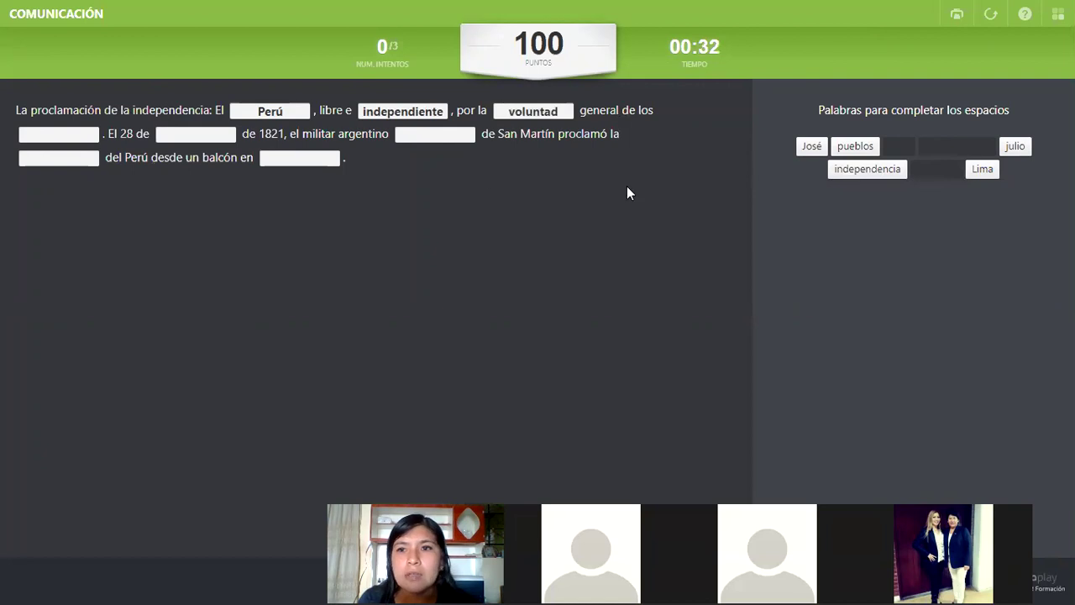
left_click(849, 148)
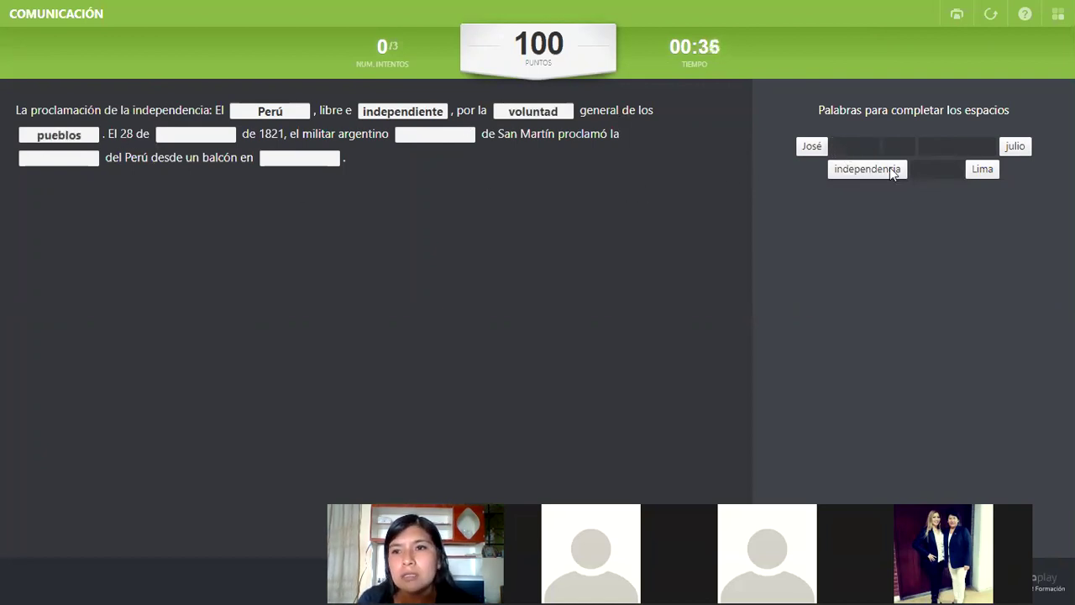
left_click(1016, 147)
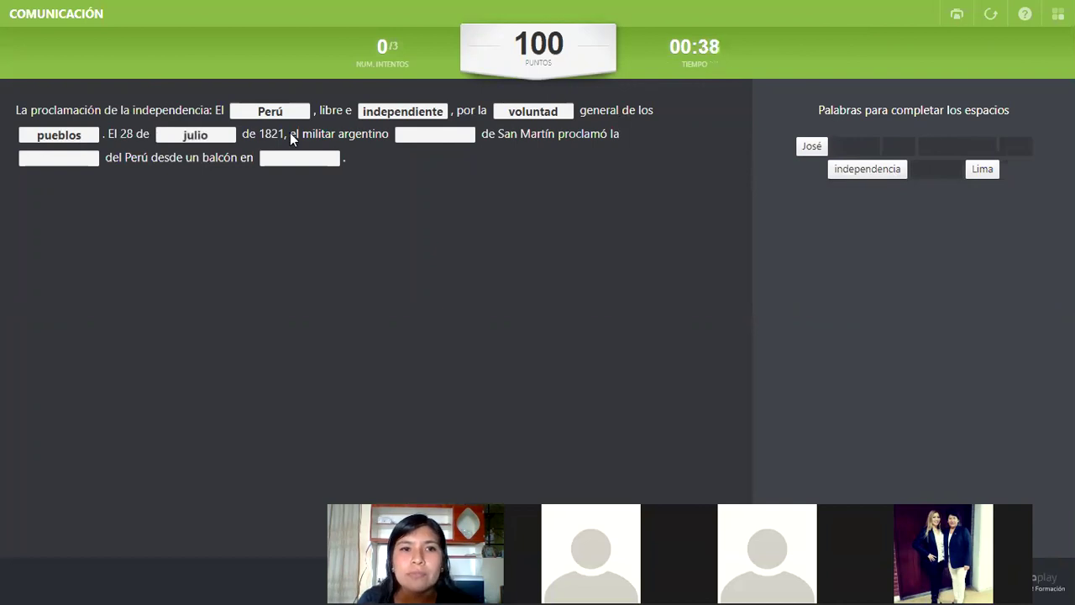
left_click(809, 145)
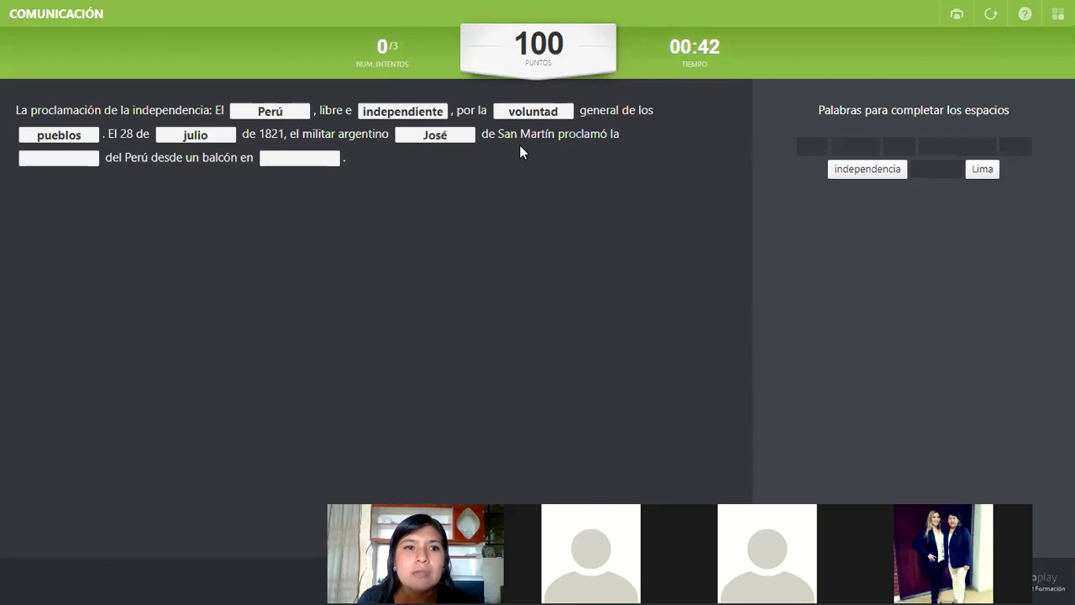
left_click(842, 174)
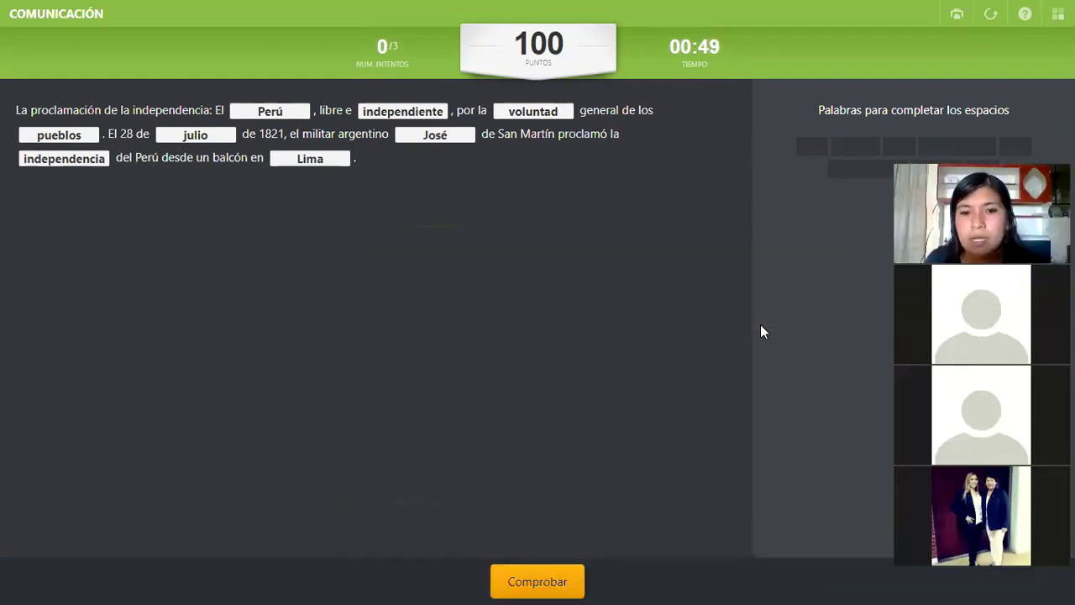
left_click(521, 582)
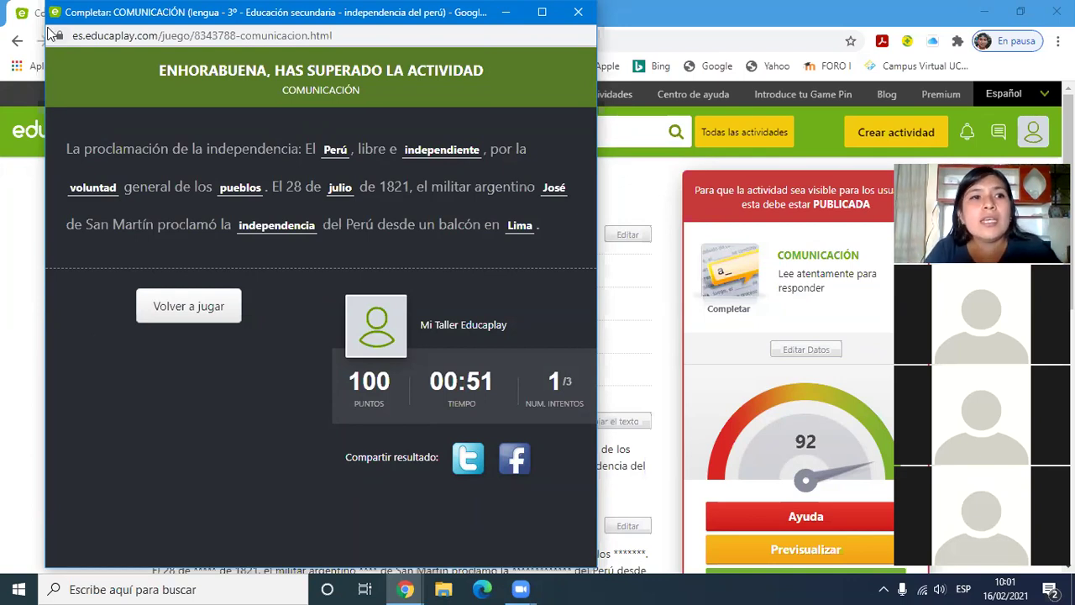
left_click_drag(173, 46, 173, 42)
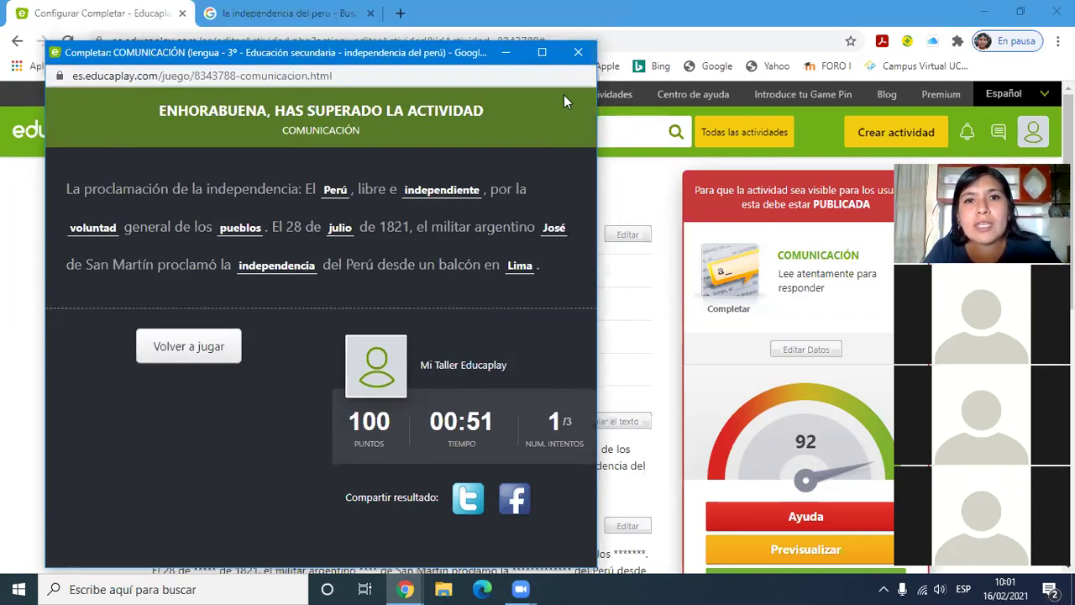
Step: Close the results window and publish the Completar activity
left_click(578, 54)
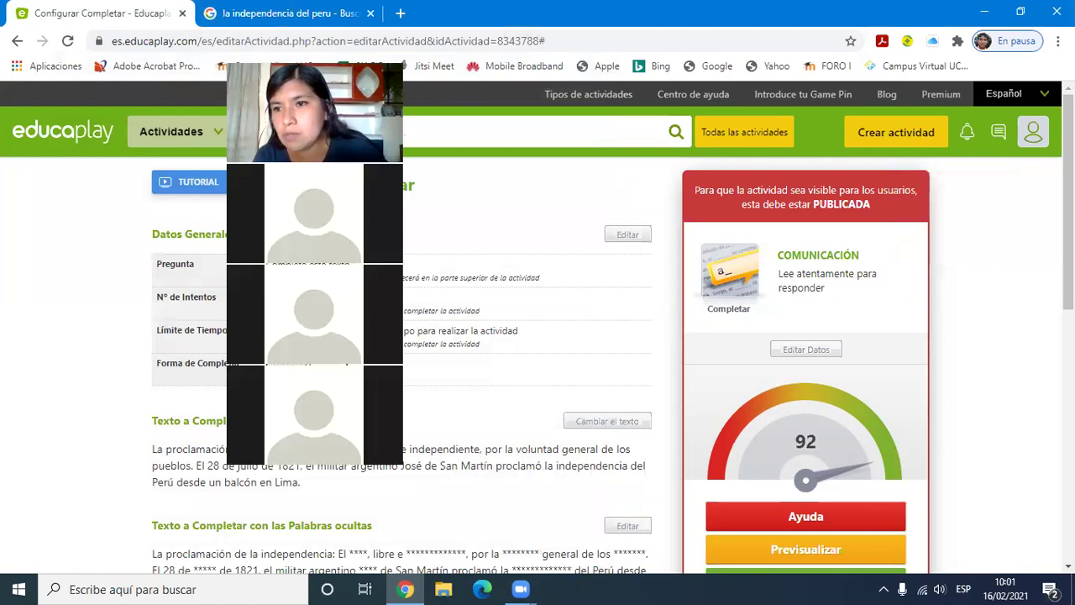
scroll(772, 209, "down", 2)
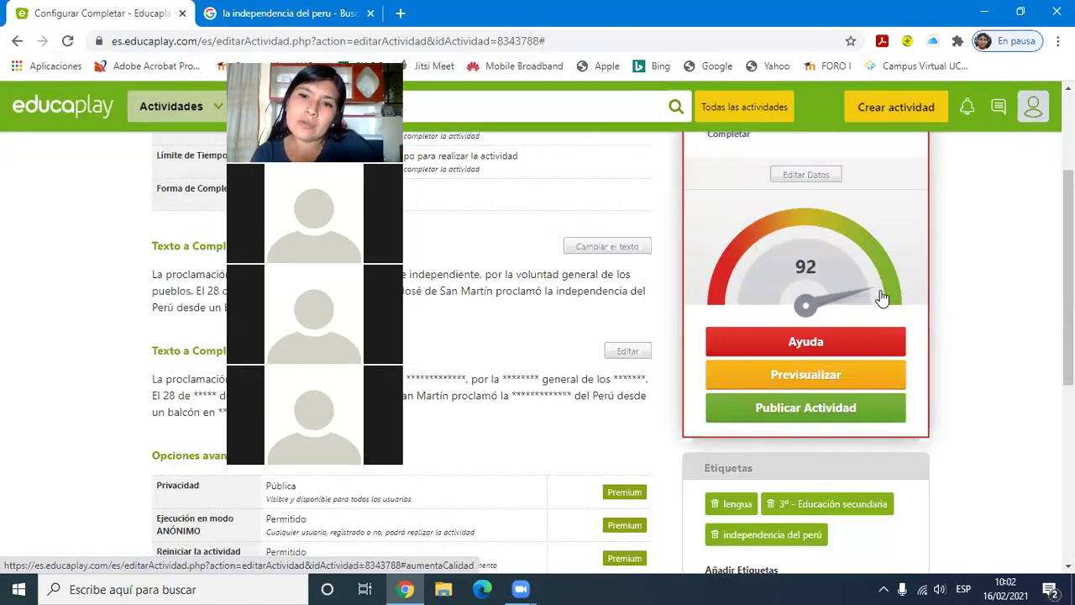
left_click(808, 415)
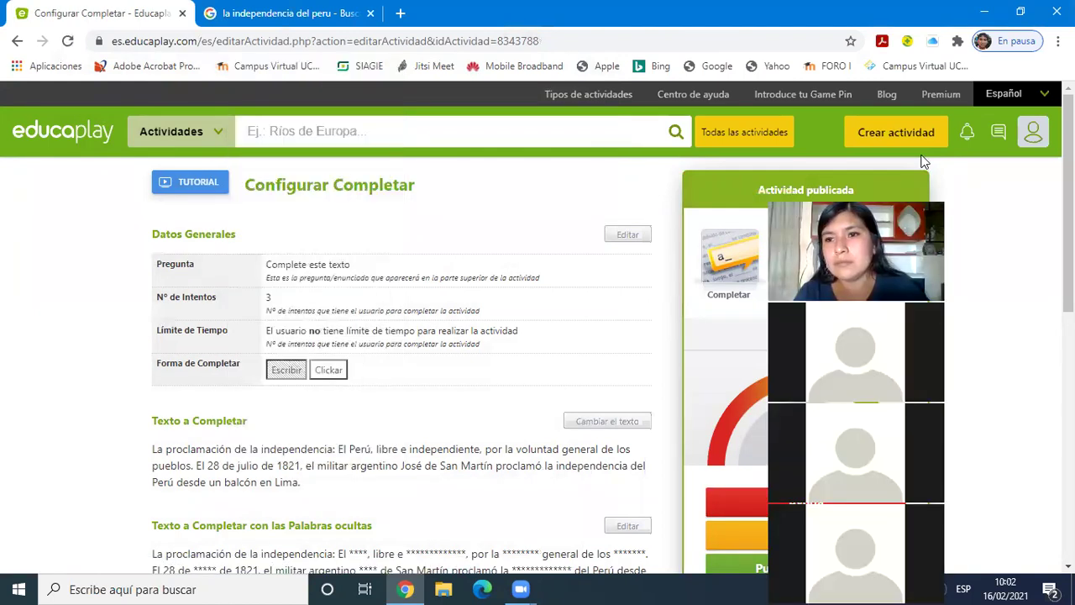
Step: Show the Mis actividades list with COMUNICACIÓN beside ADIVINANZA CORTAS
left_click(1033, 135)
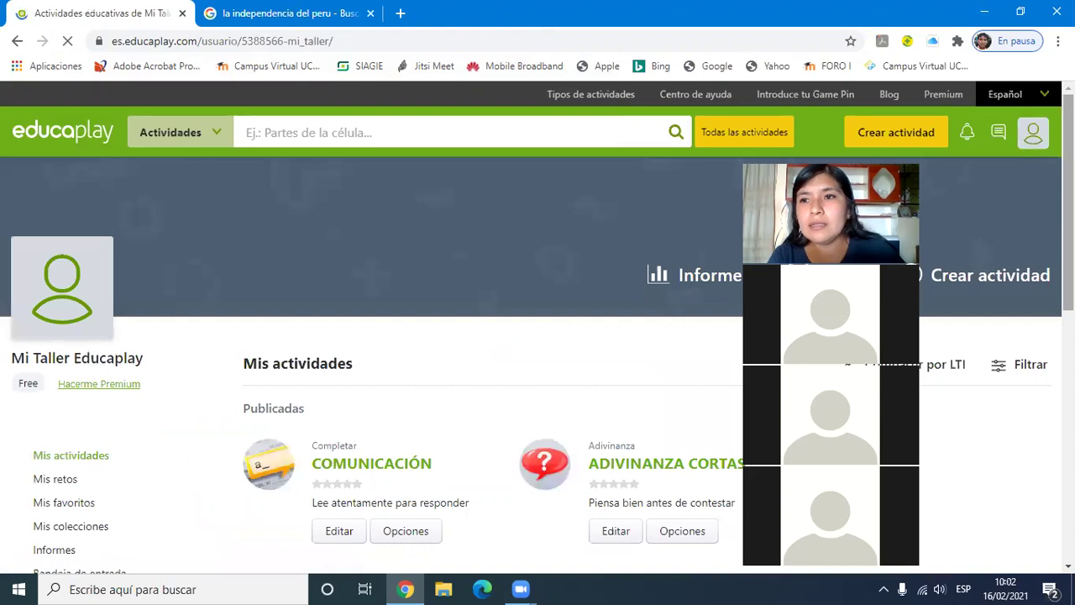
scroll(537, 336, "down", 2)
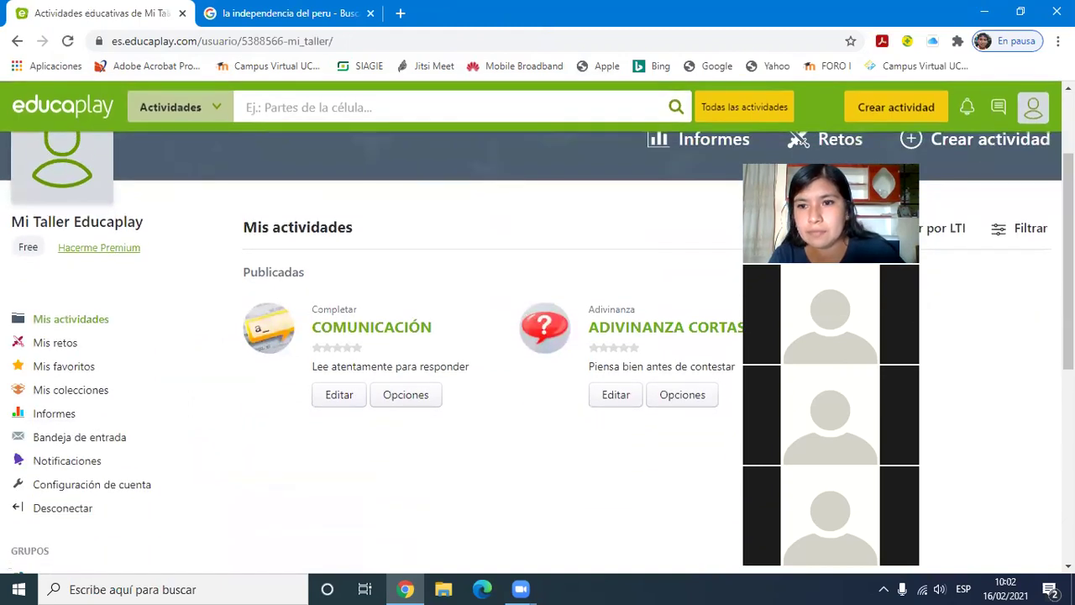
scroll(538, 335, "up", 1)
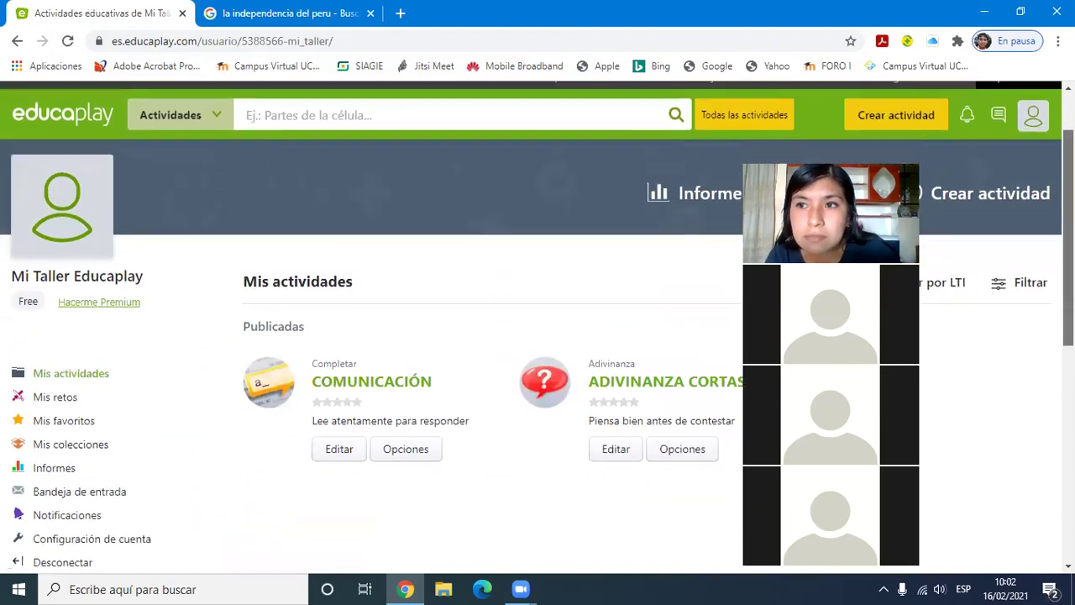
scroll(538, 335, "up", 1)
scroll(537, 336, "down", 1)
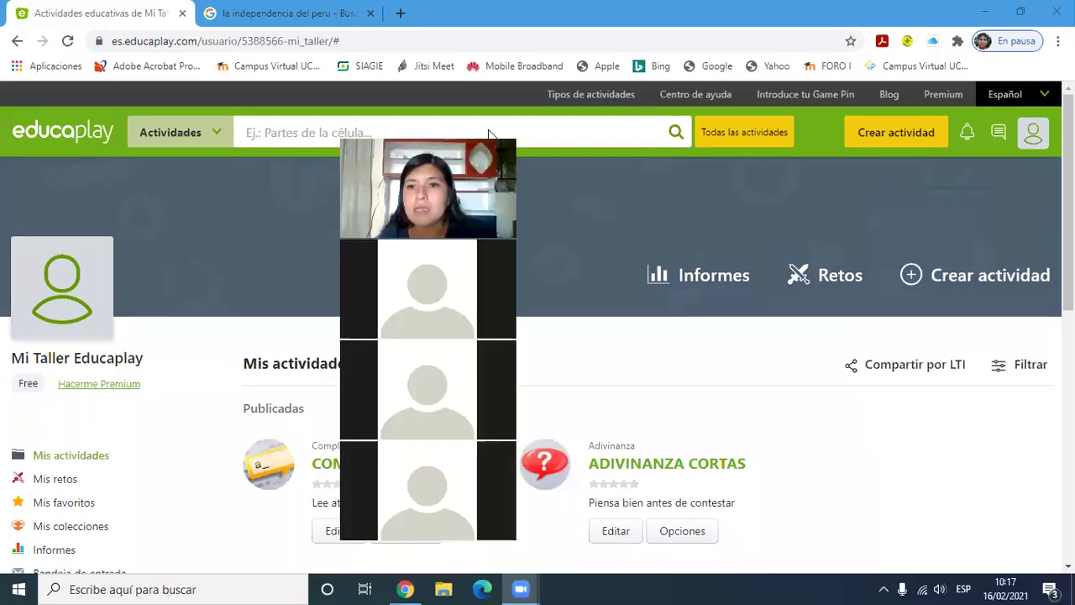
Step: Start a new Crucigrama activity titled MI CRUCIGRAMA and go to its description field
left_click(1012, 276)
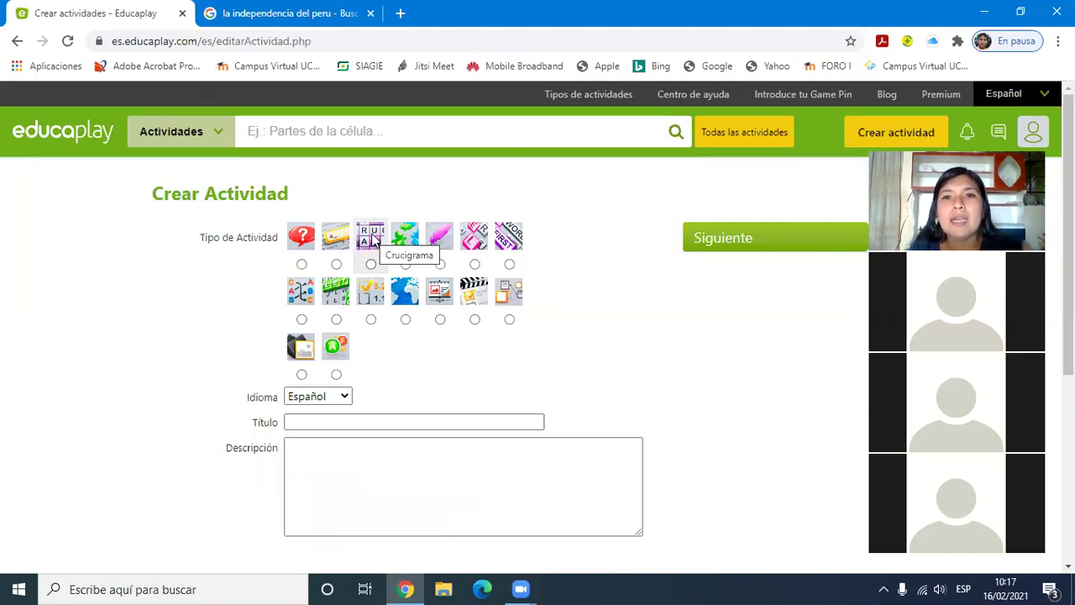
left_click(371, 265)
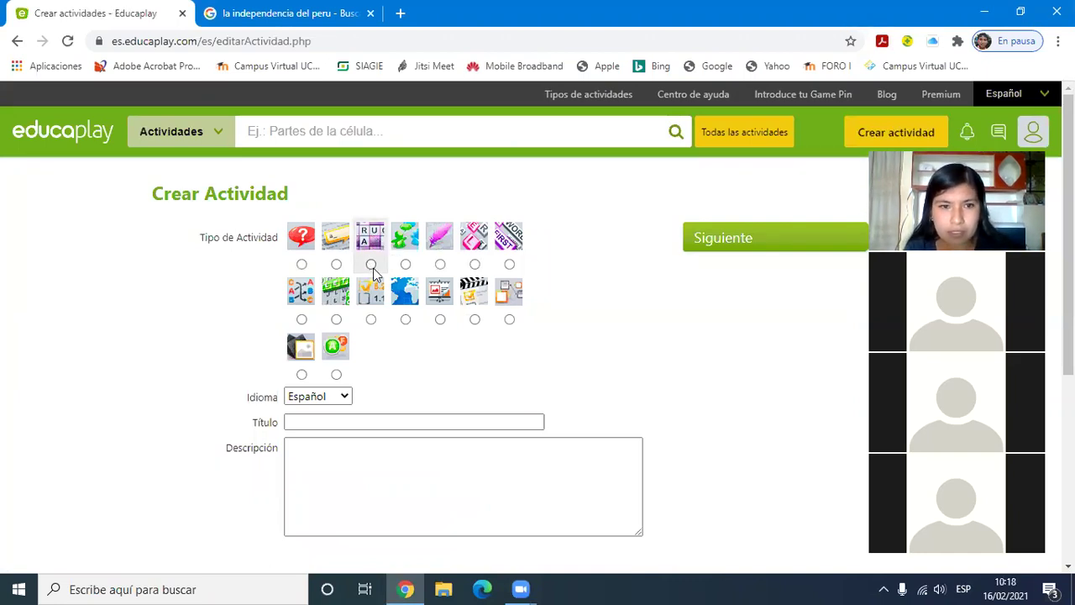
left_click(389, 422)
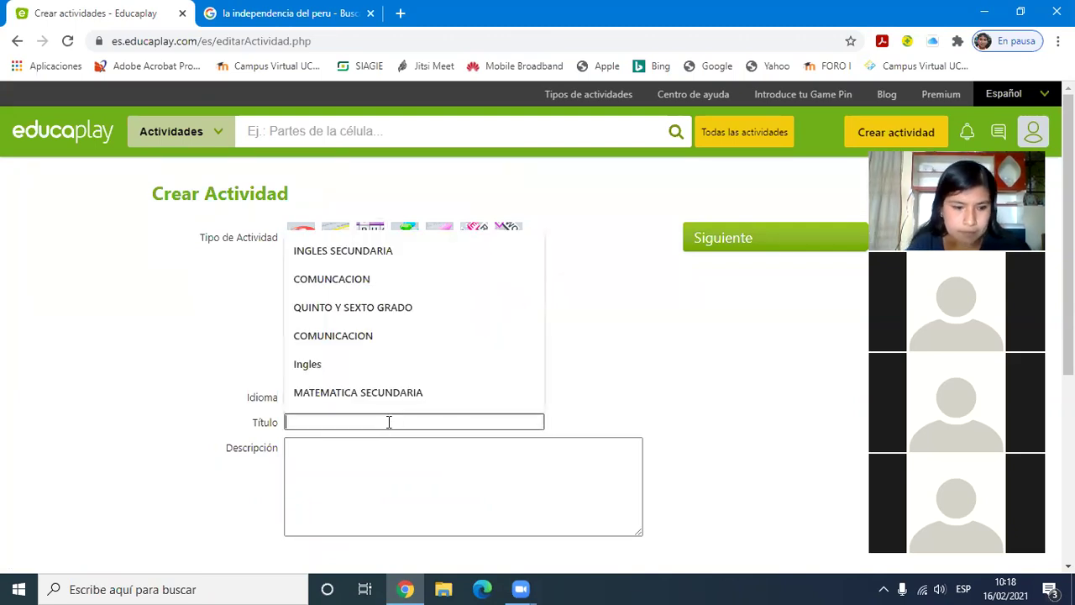
type("M")
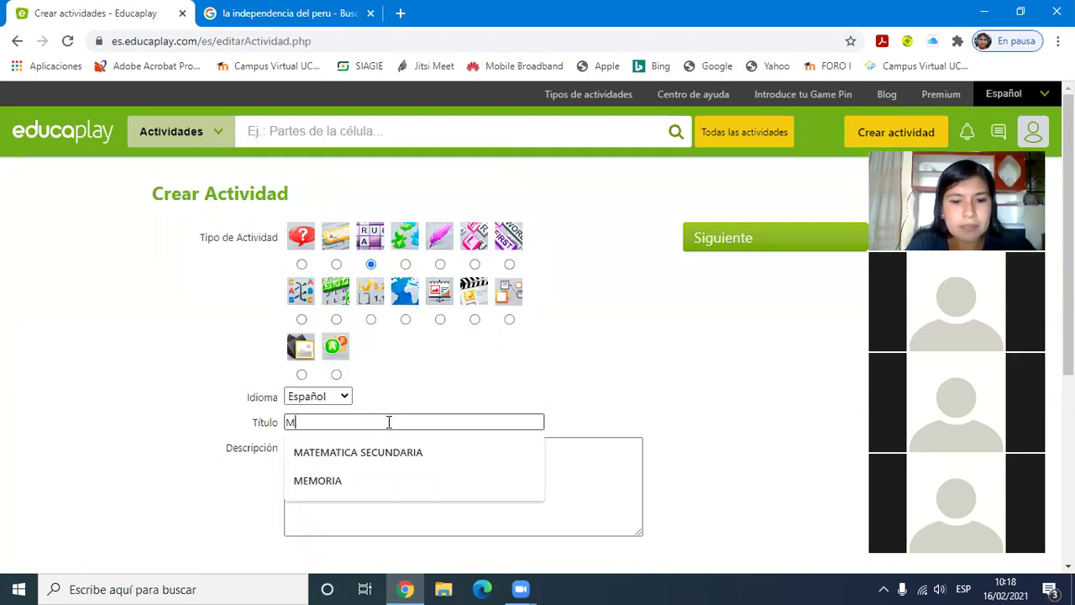
type("I CRUCI")
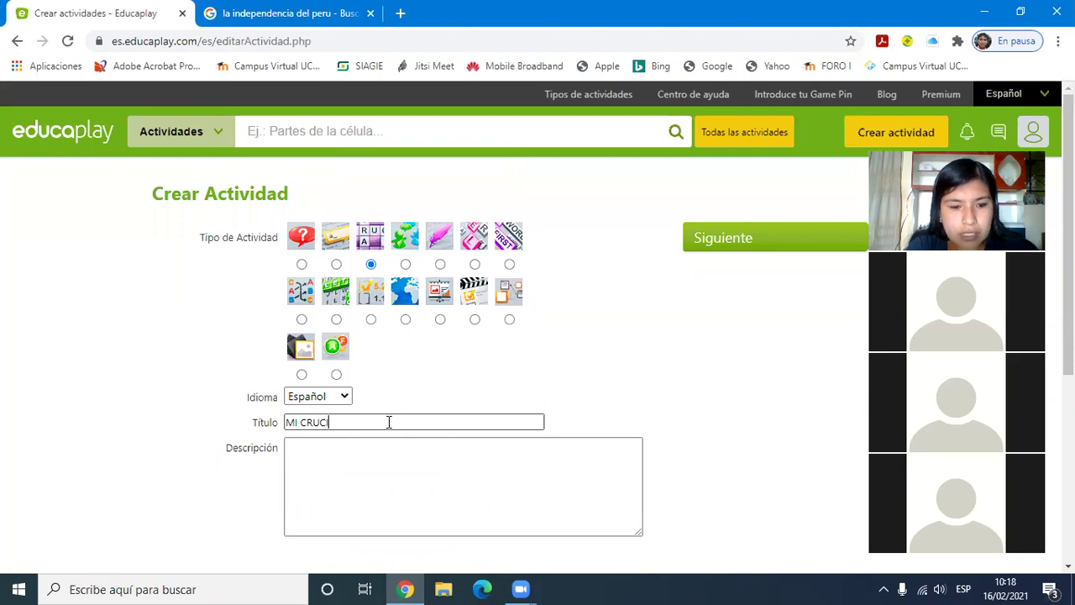
type("GRMA")
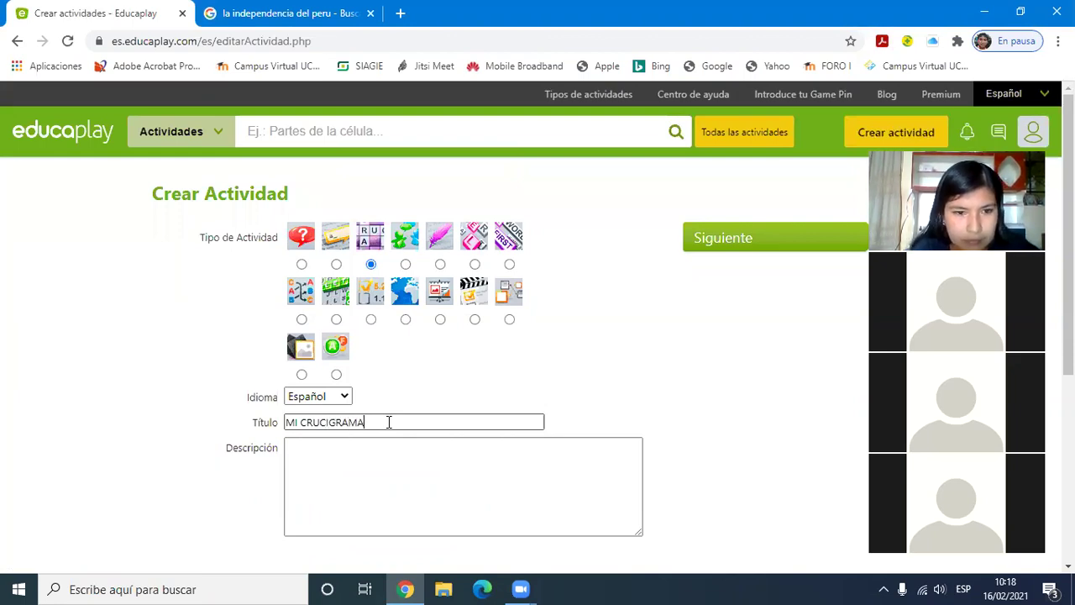
left_click(387, 450)
type("Completa correctamente")
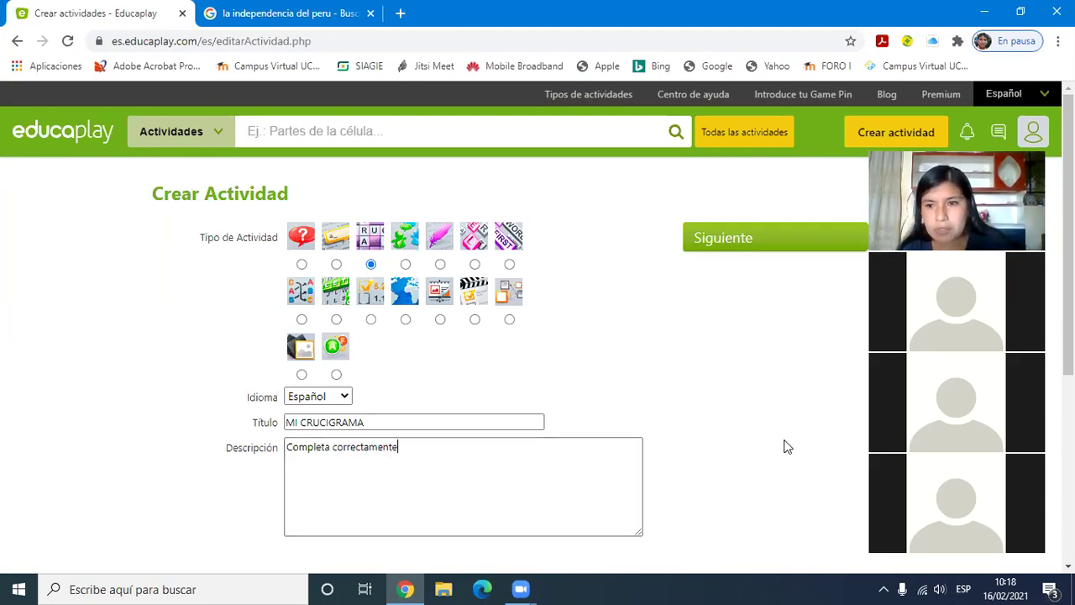
Step: Switch the activity language to Inglés and then back to Español
scroll(537, 336, "down", 4)
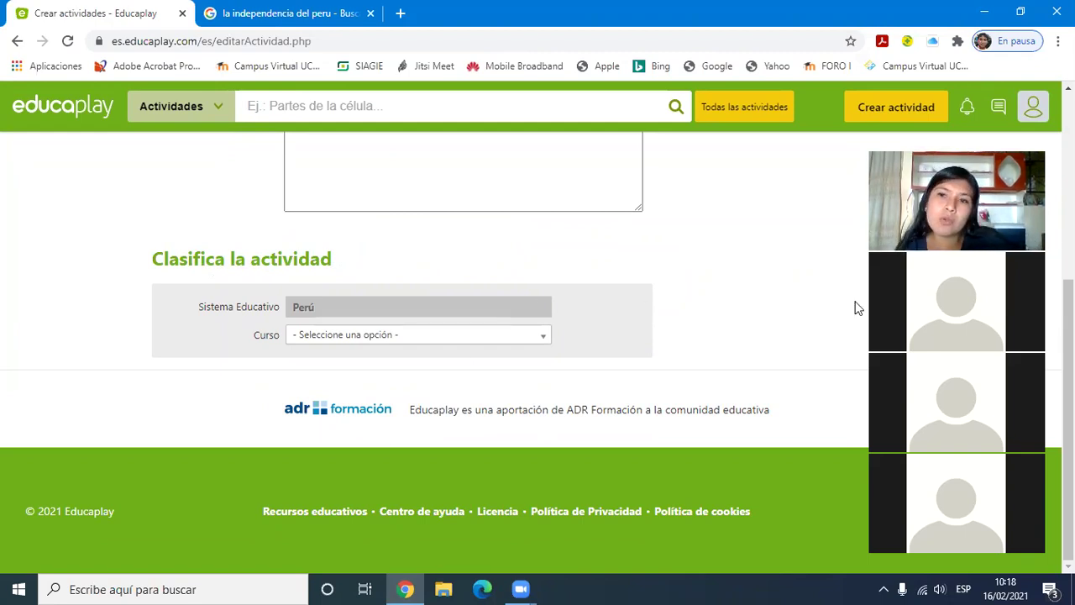
scroll(538, 336, "up", 3)
scroll(537, 336, "down", 2)
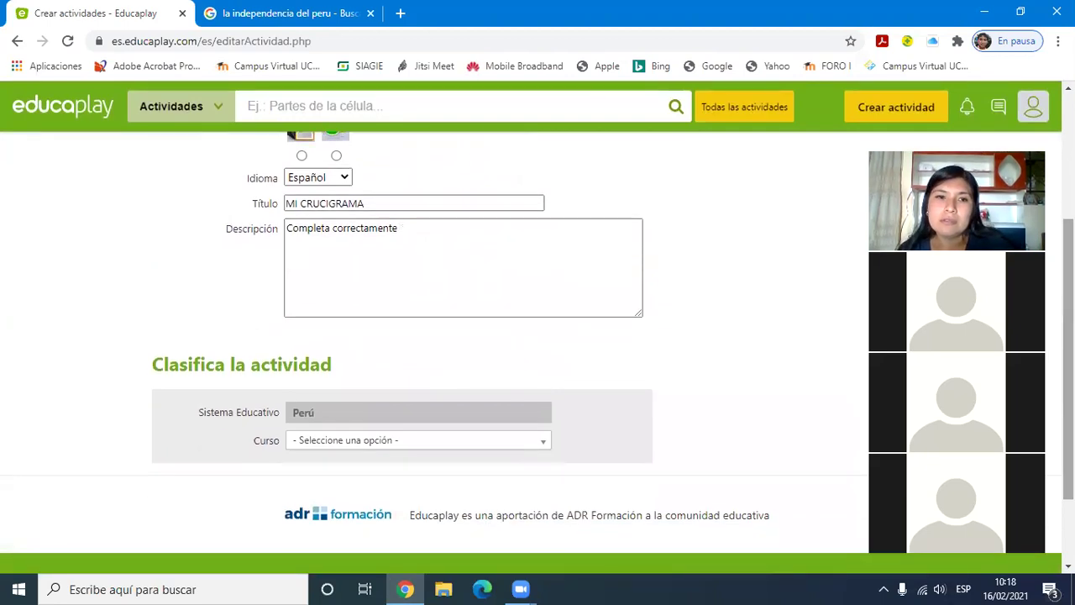
scroll(537, 336, "up", 2)
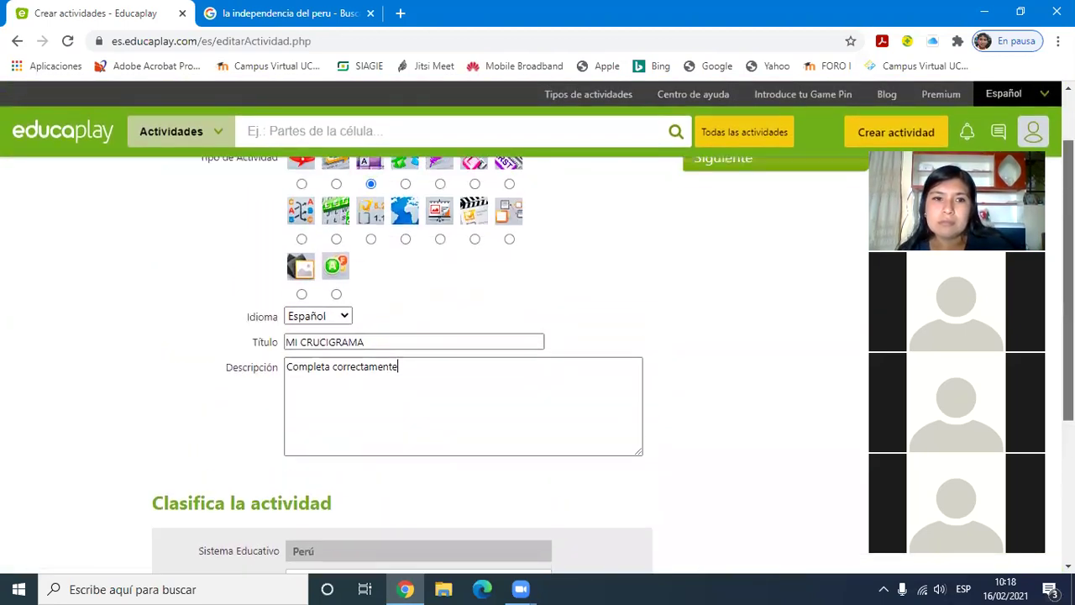
left_click(342, 332)
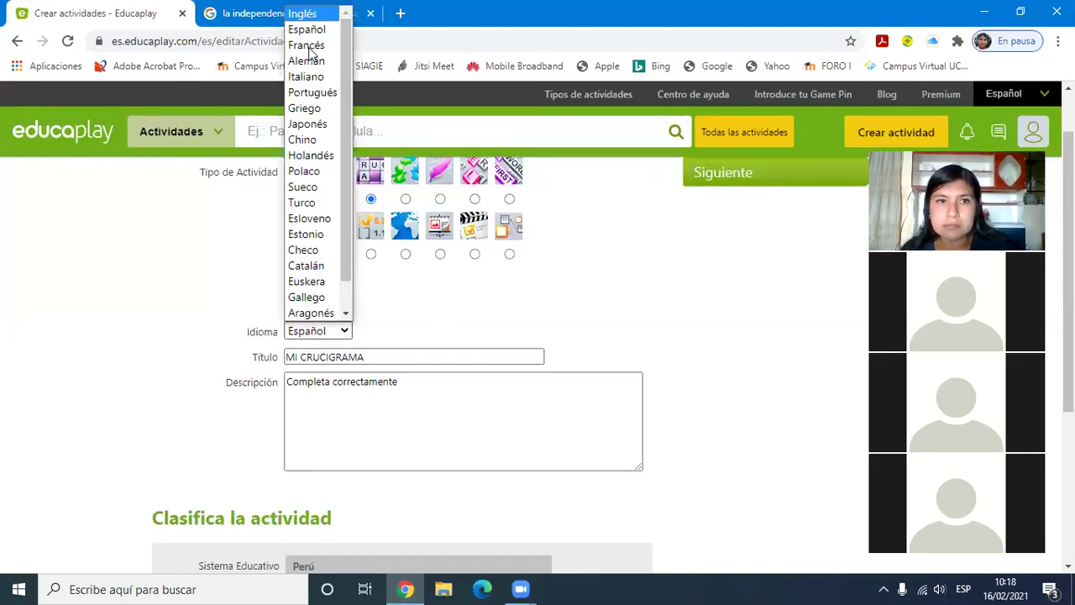
left_click(304, 15)
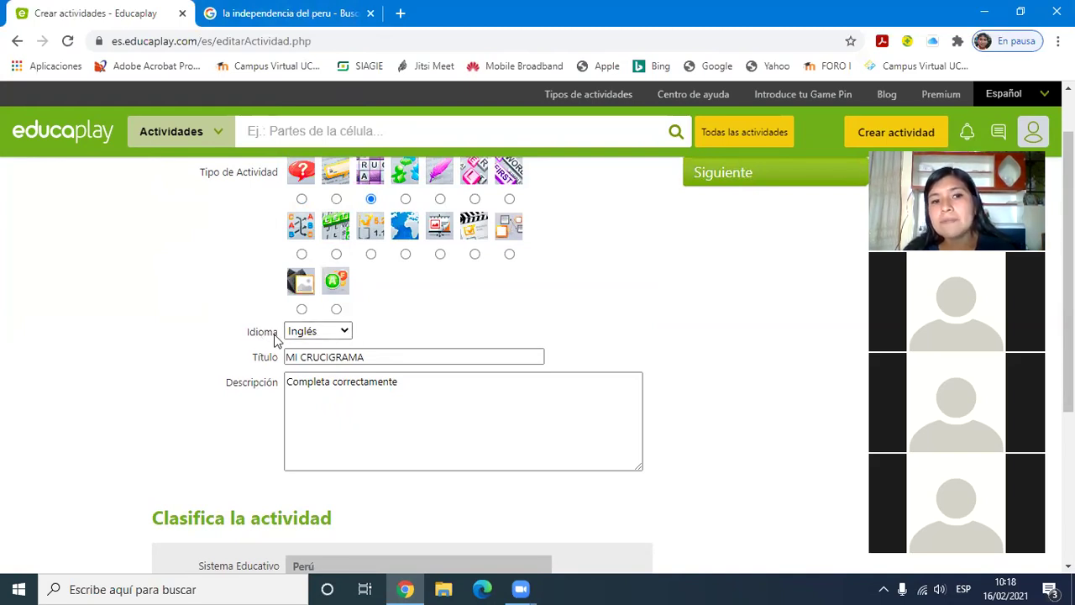
left_click(345, 333)
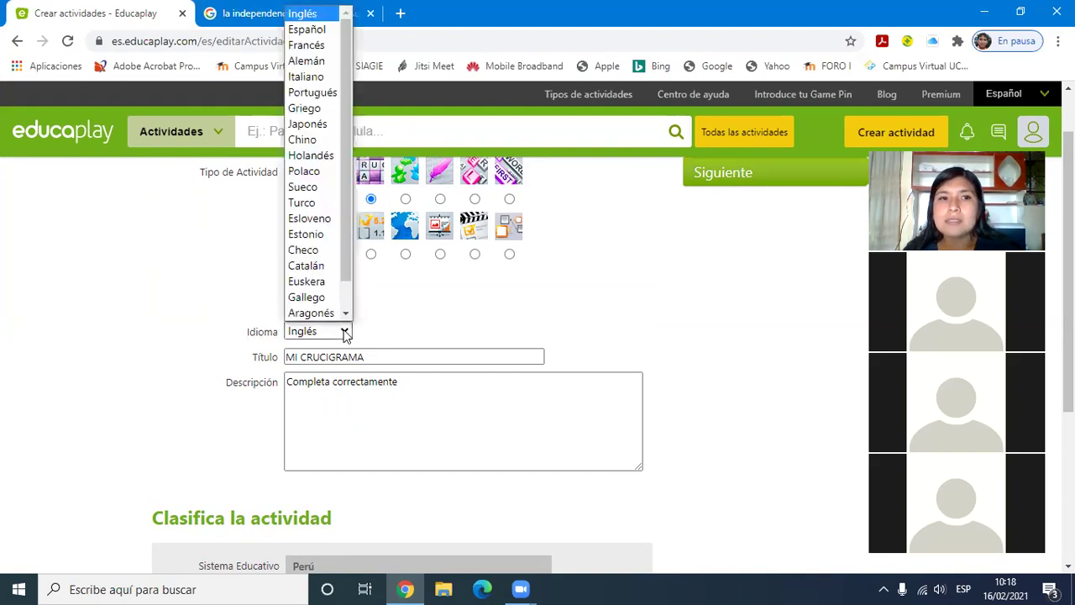
left_click(306, 30)
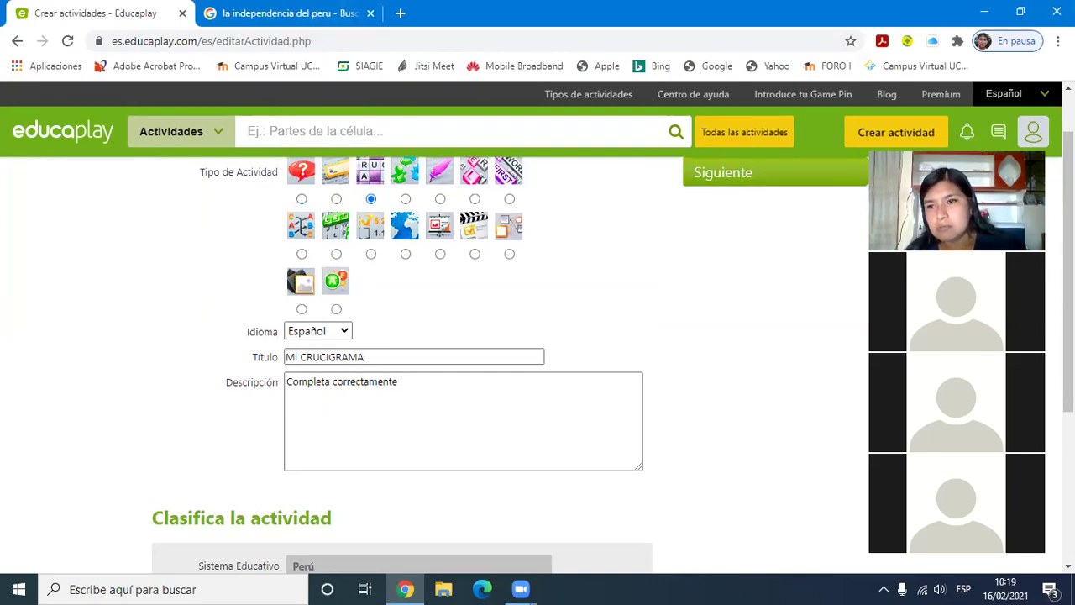
Step: Set the course to Quinto grado - Educación primaria and the subject to Comunicación
scroll(403, 336, "down", 3)
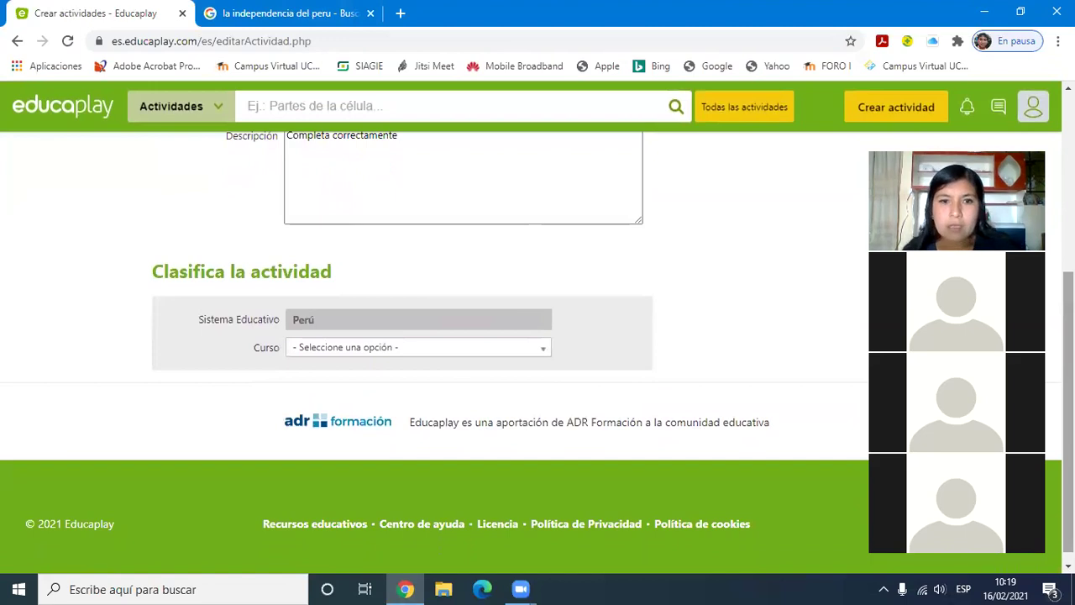
left_click(541, 346)
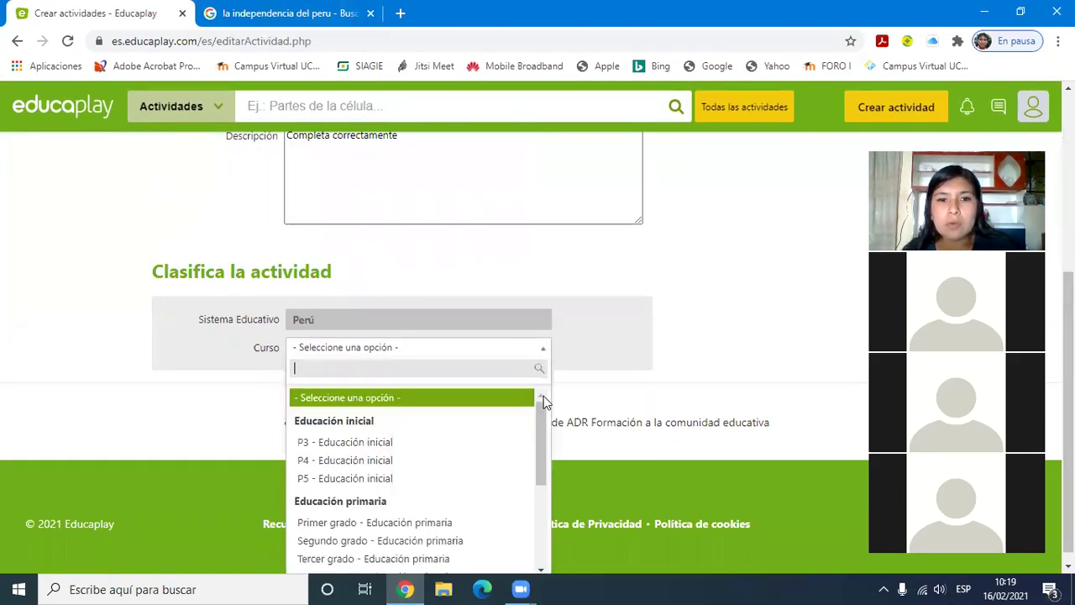
left_click_drag(540, 406, 550, 443)
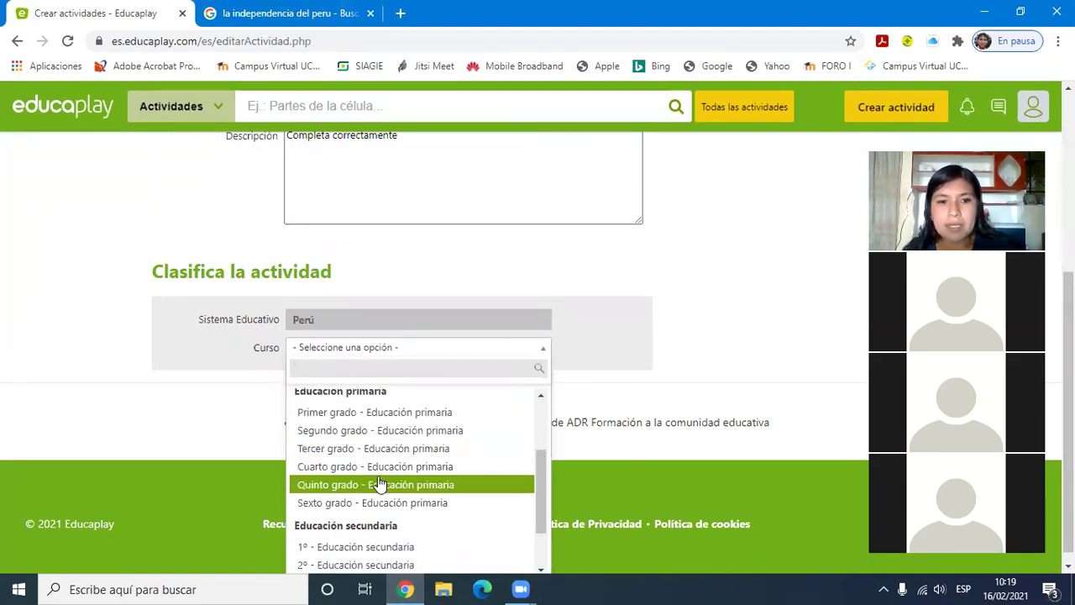
left_click(378, 484)
left_click(370, 378)
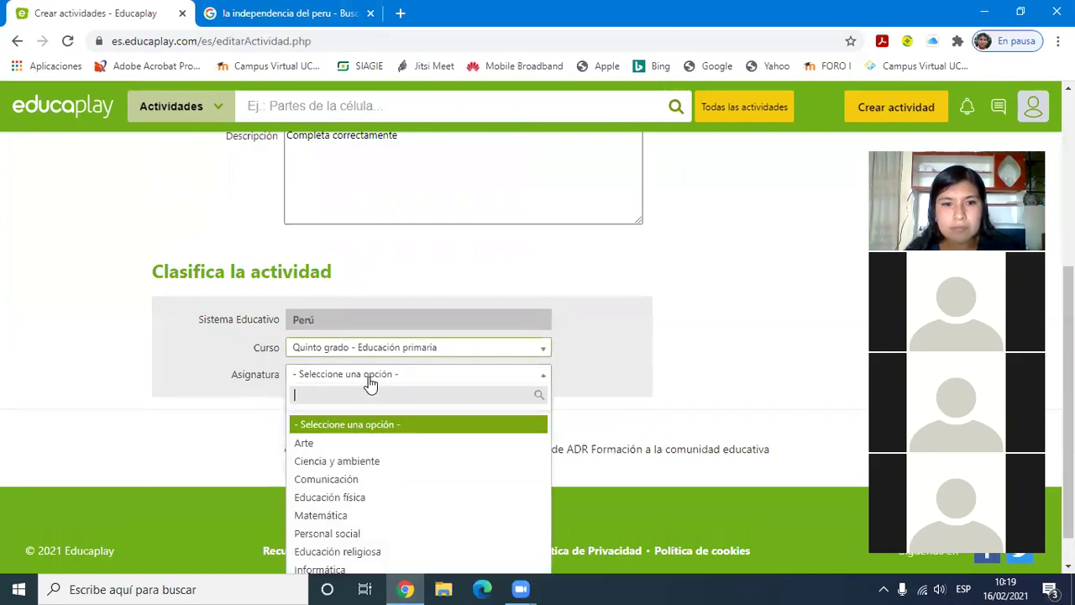
left_click(369, 480)
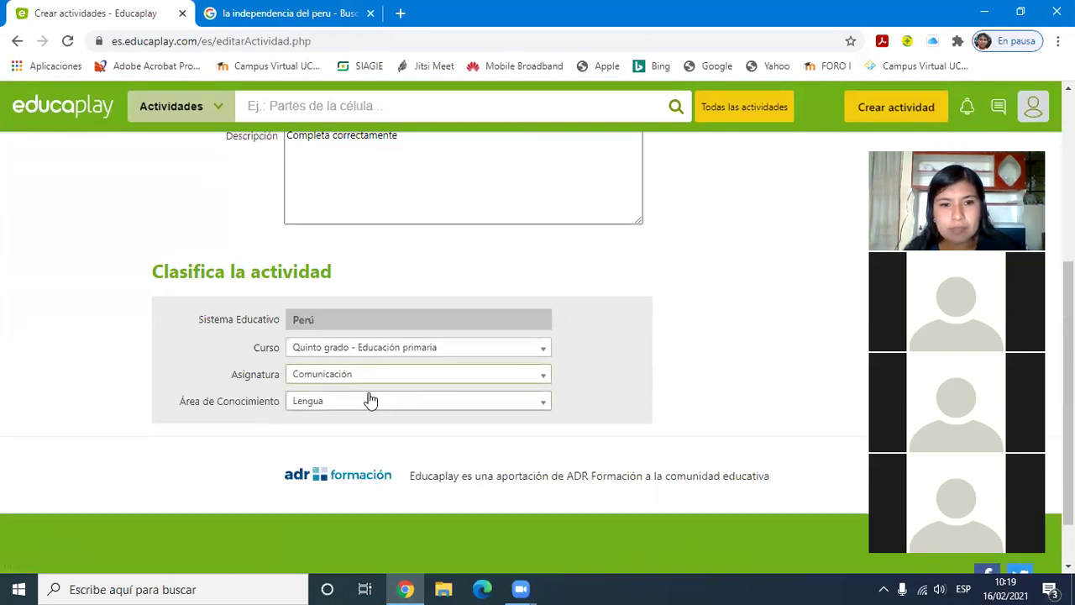
scroll(828, 364, "up", 5)
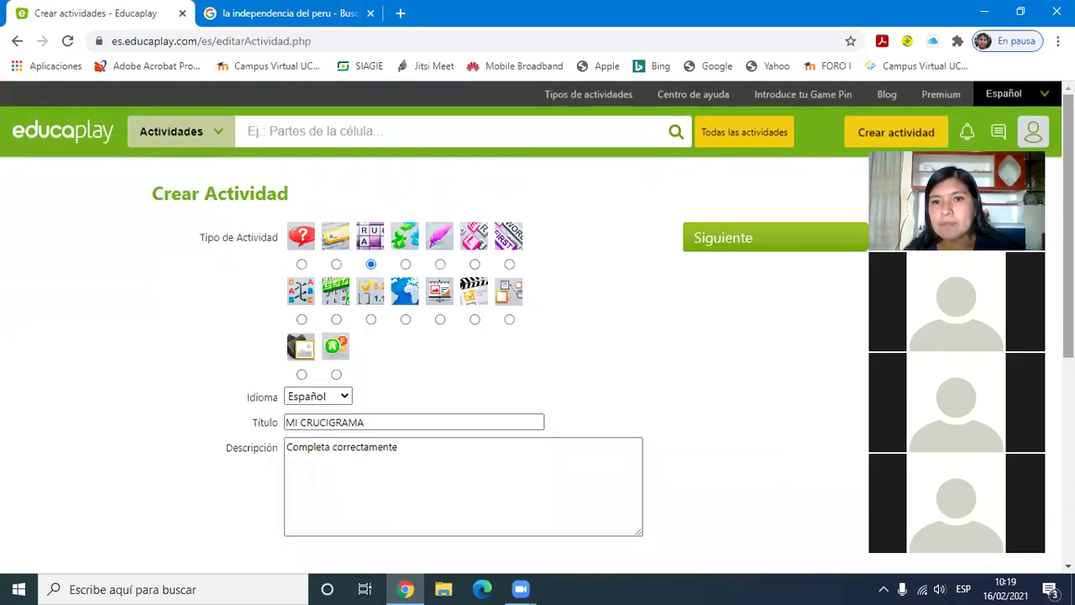
Step: Continue to Configurar Crucigrama, keep No time limit, and save help buttons as visible
left_click(760, 249)
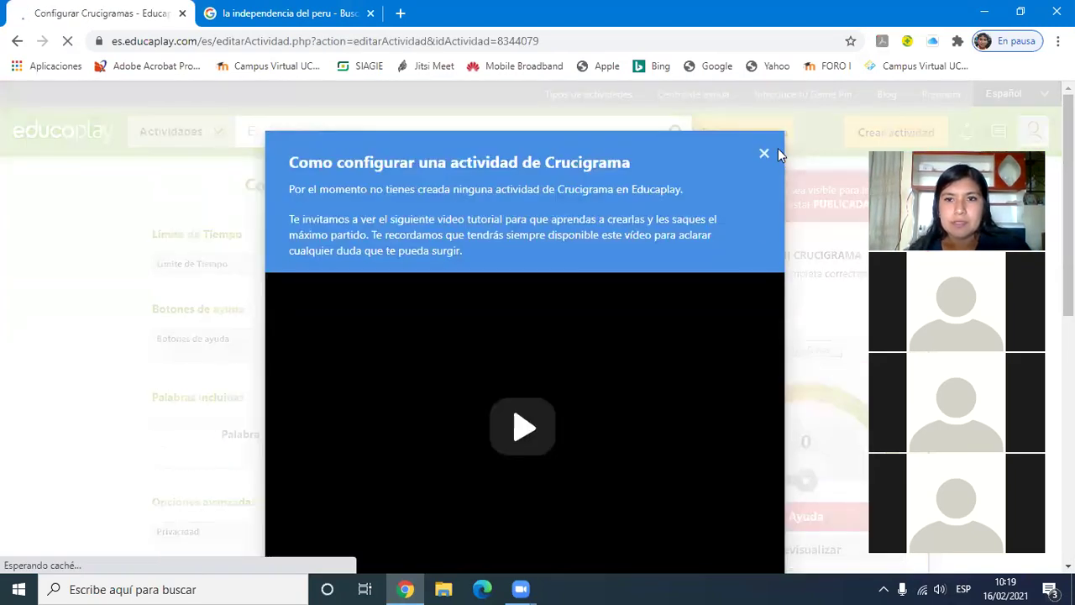
left_click(763, 151)
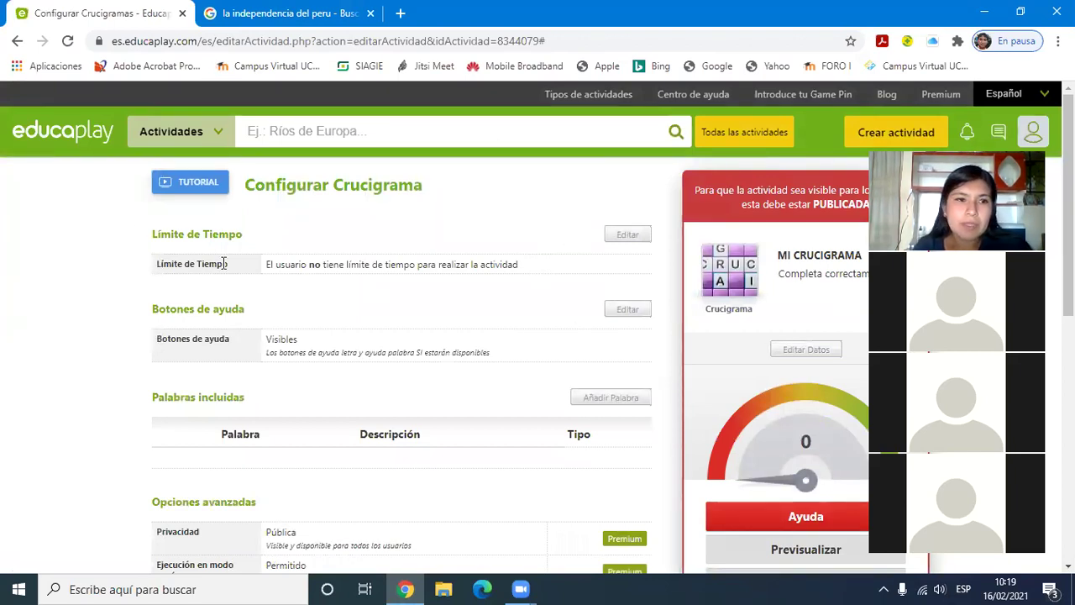
left_click(624, 235)
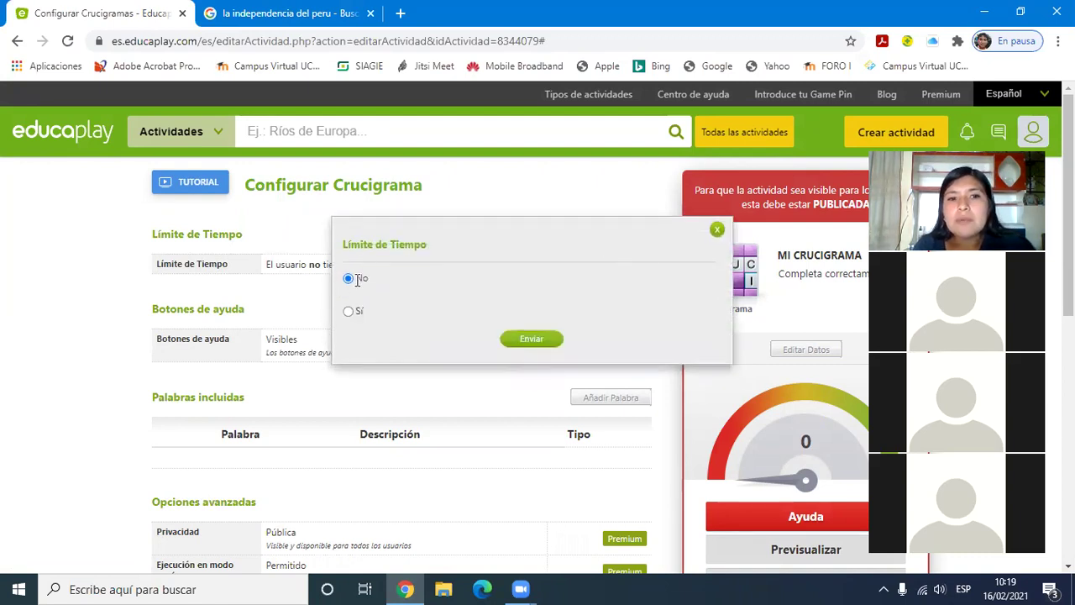
left_click(348, 312)
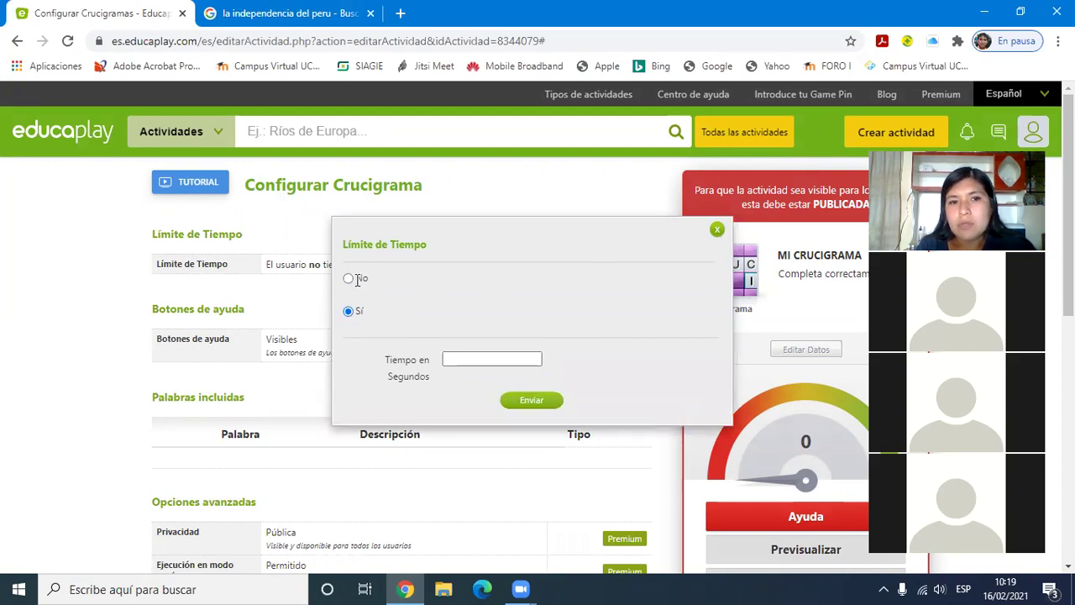
left_click(349, 278)
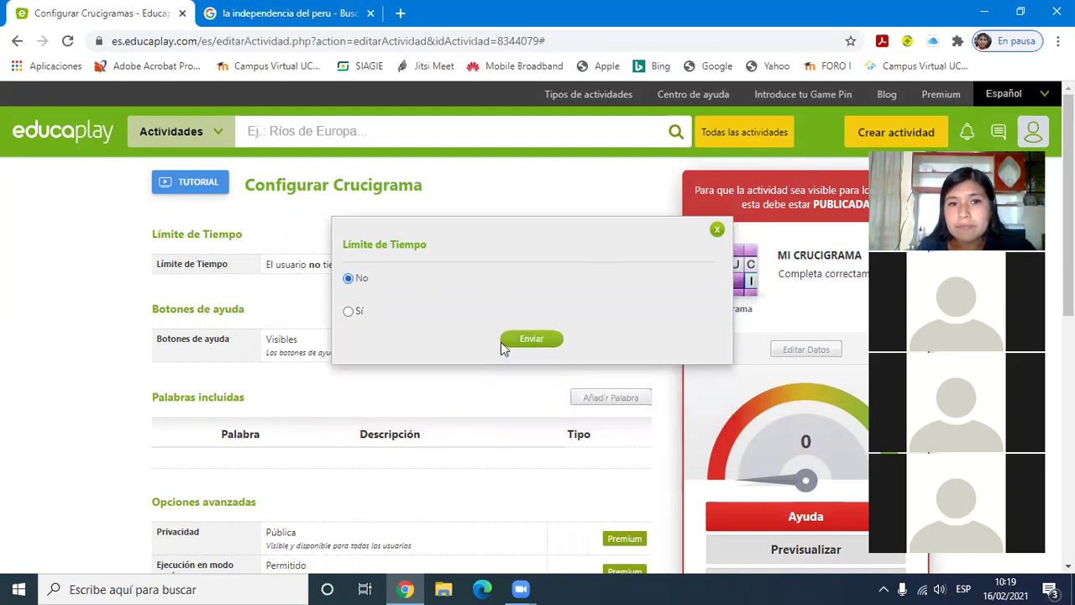
left_click(527, 338)
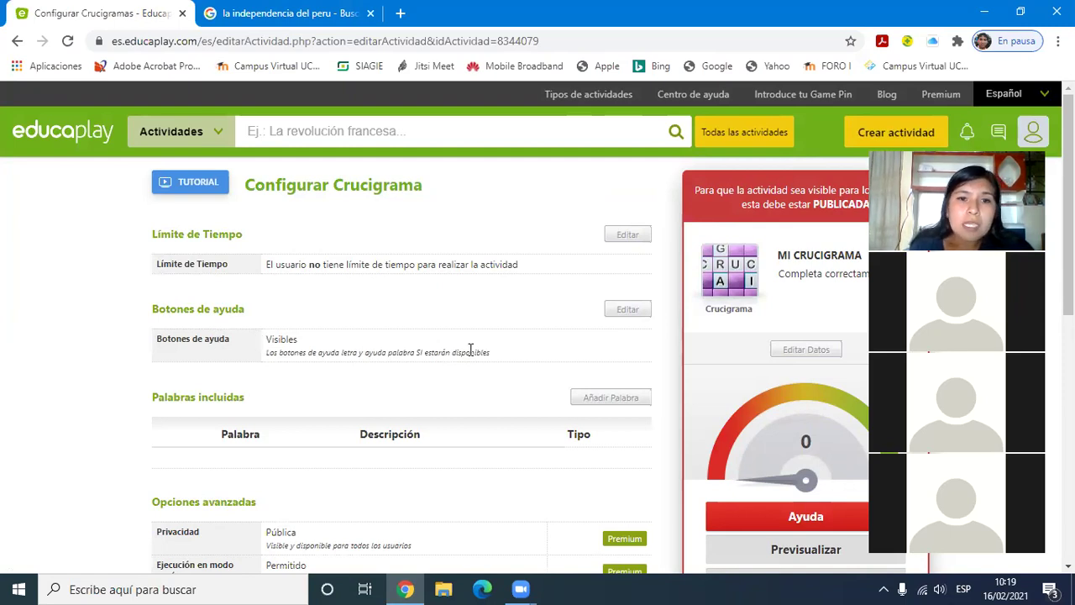
left_click(628, 311)
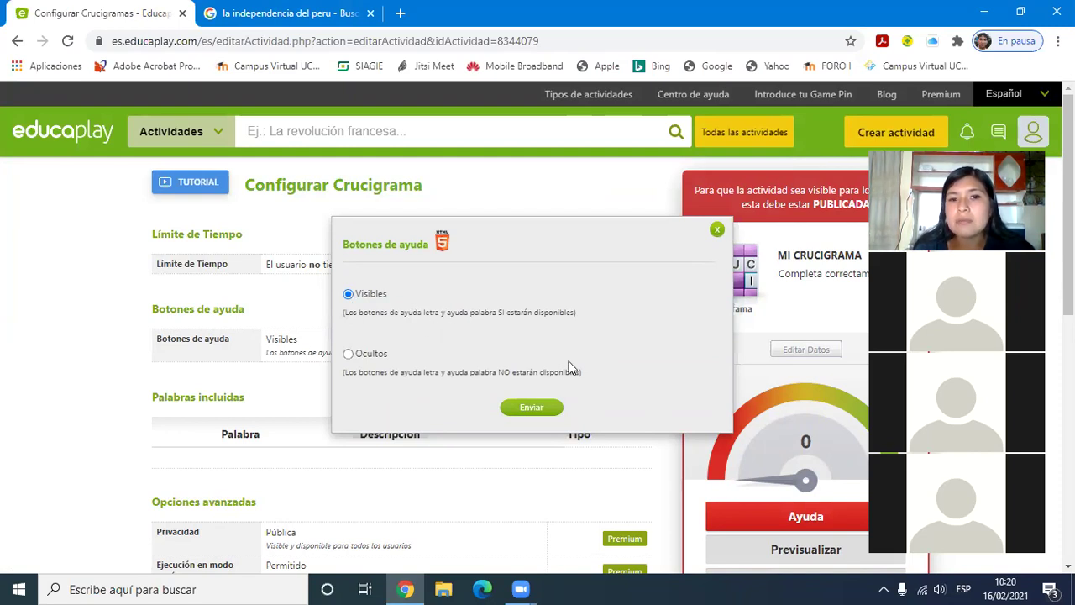
left_click(541, 406)
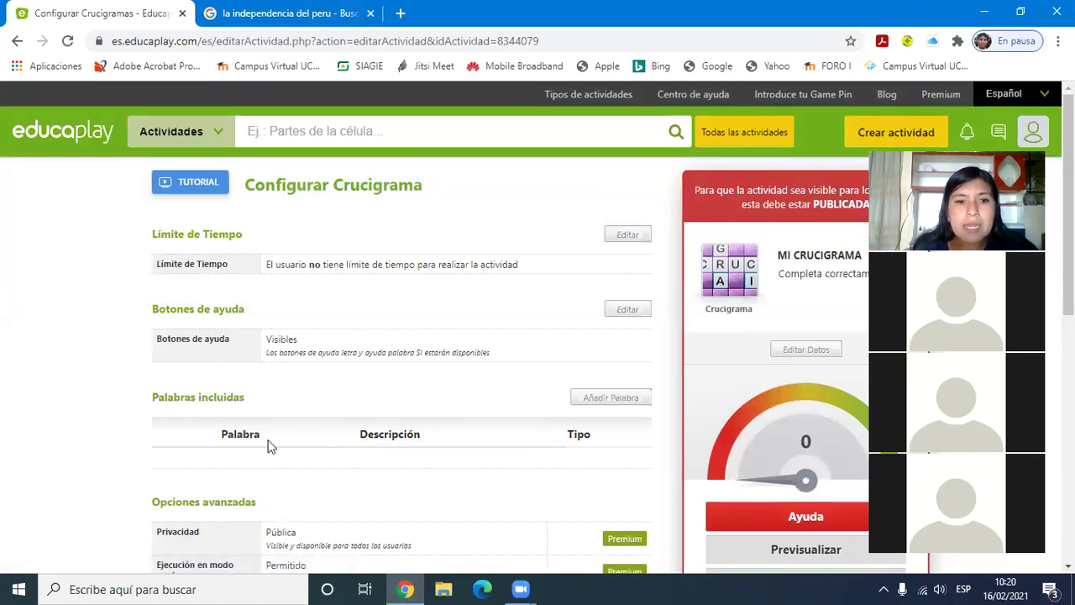
Step: Enter LEON as a new word with the text clue 'Es considerado el Rey de la Selva'
left_click(619, 397)
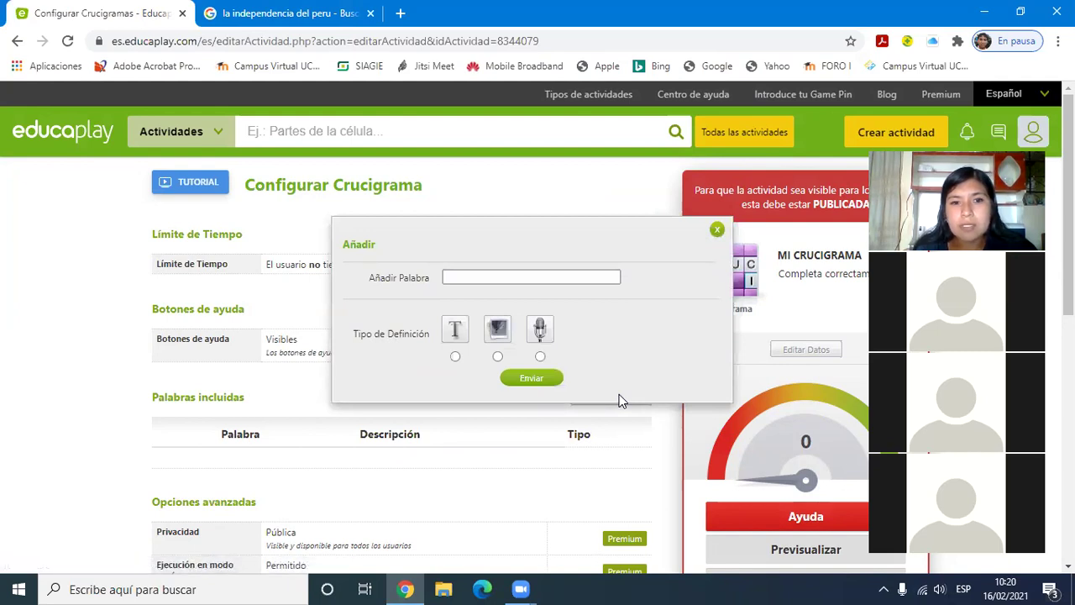
left_click(540, 279)
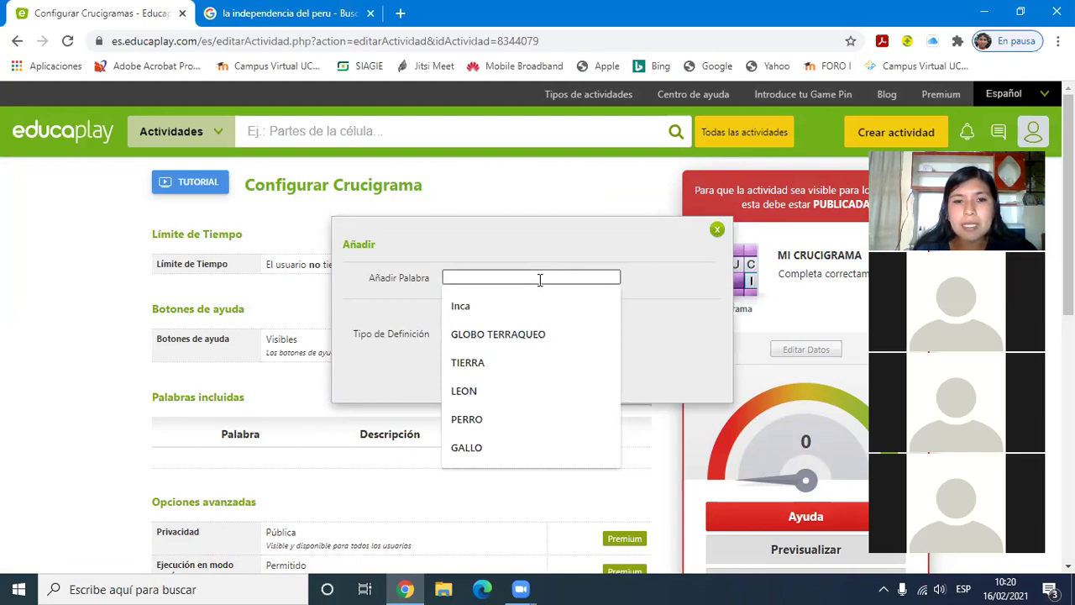
left_click(533, 388)
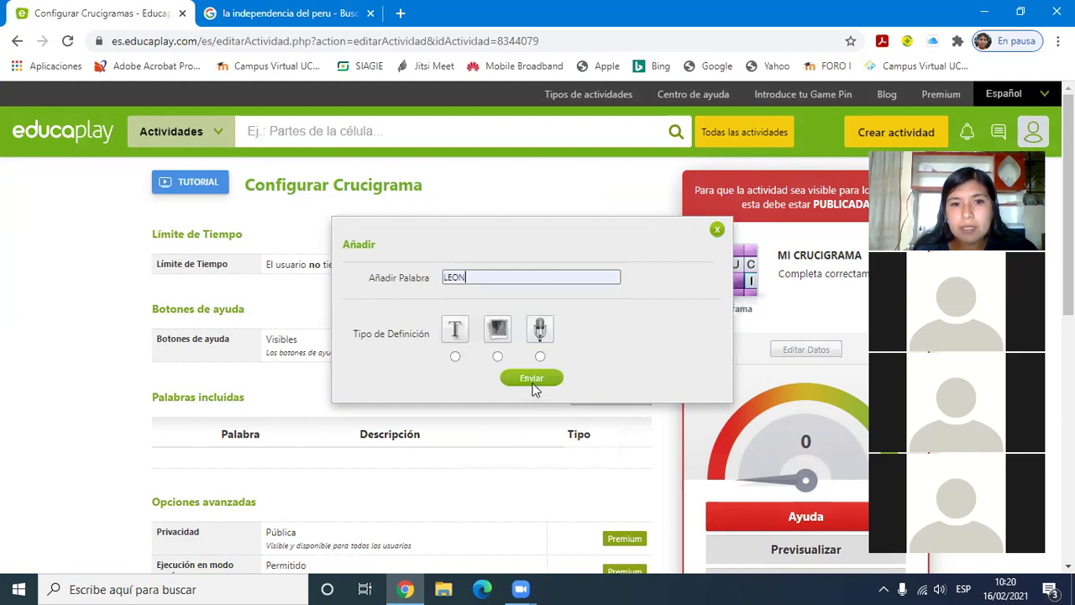
left_click(455, 356)
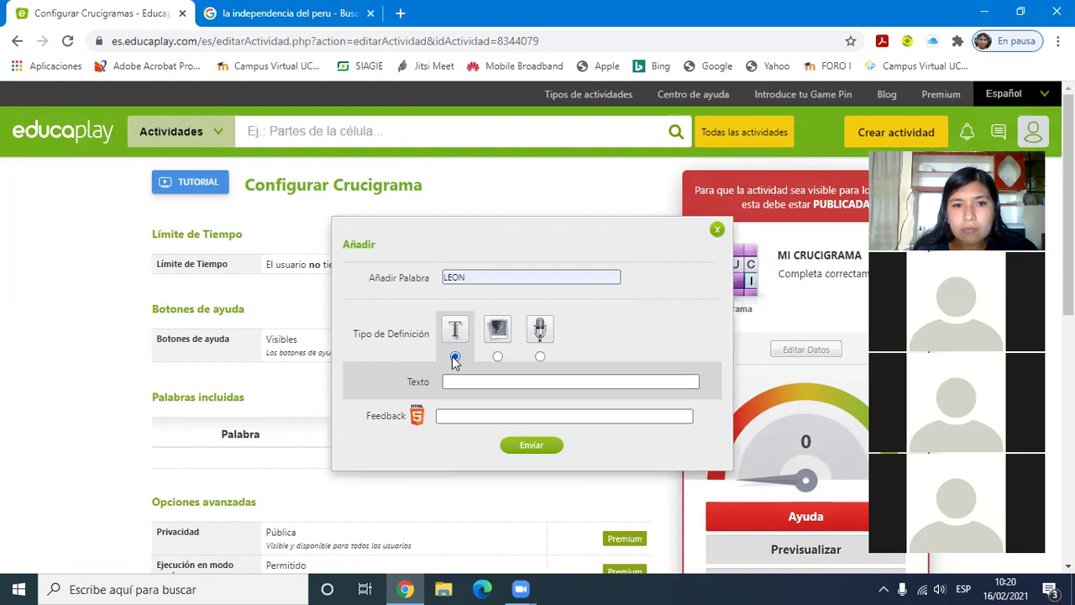
left_click(469, 381)
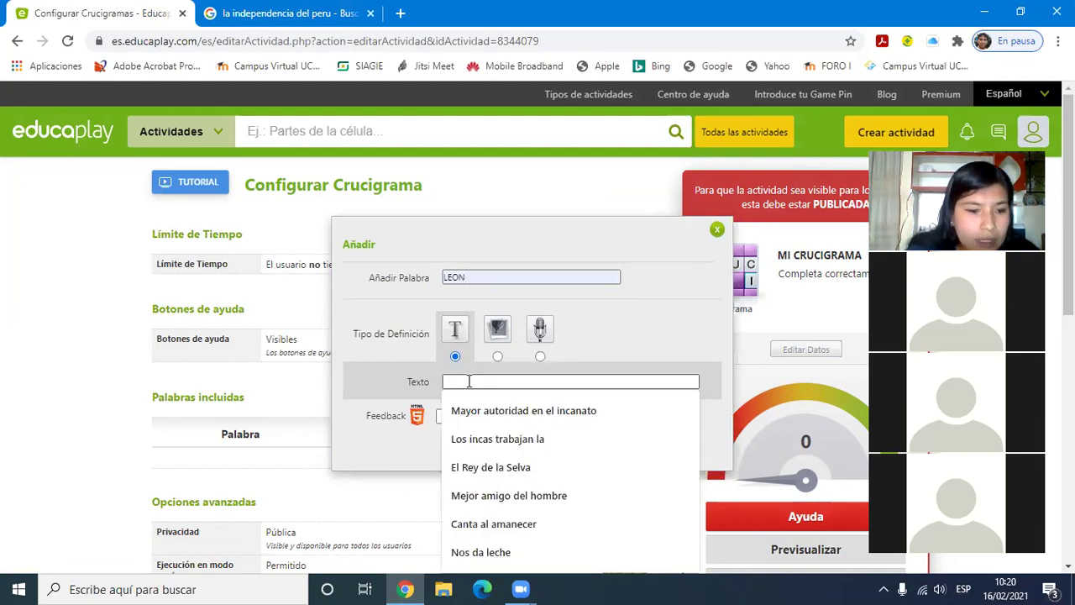
type("Es considerado el Rey de la")
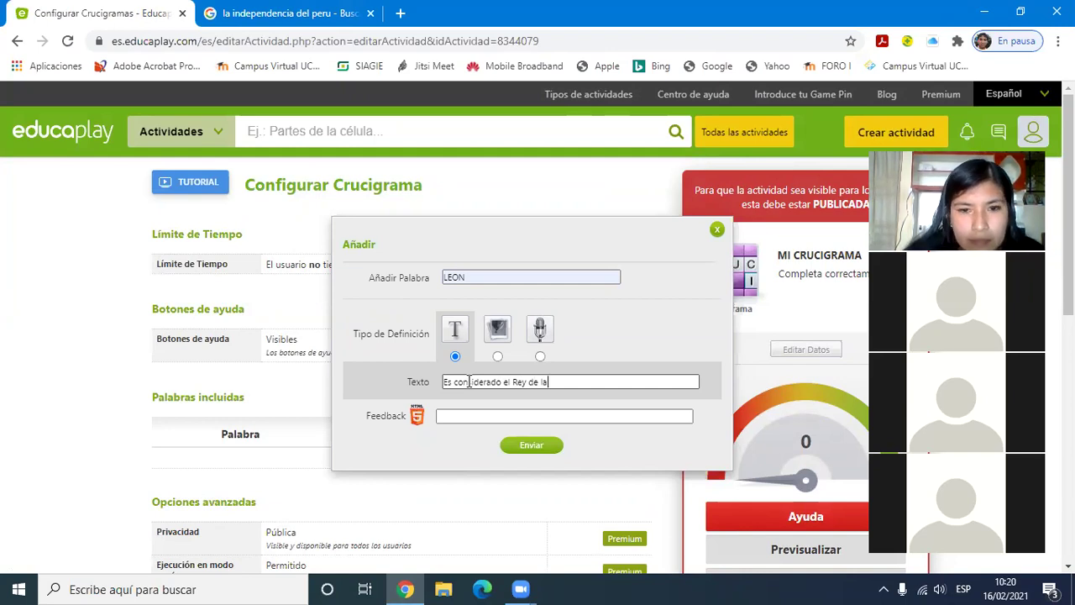
type(" Selva")
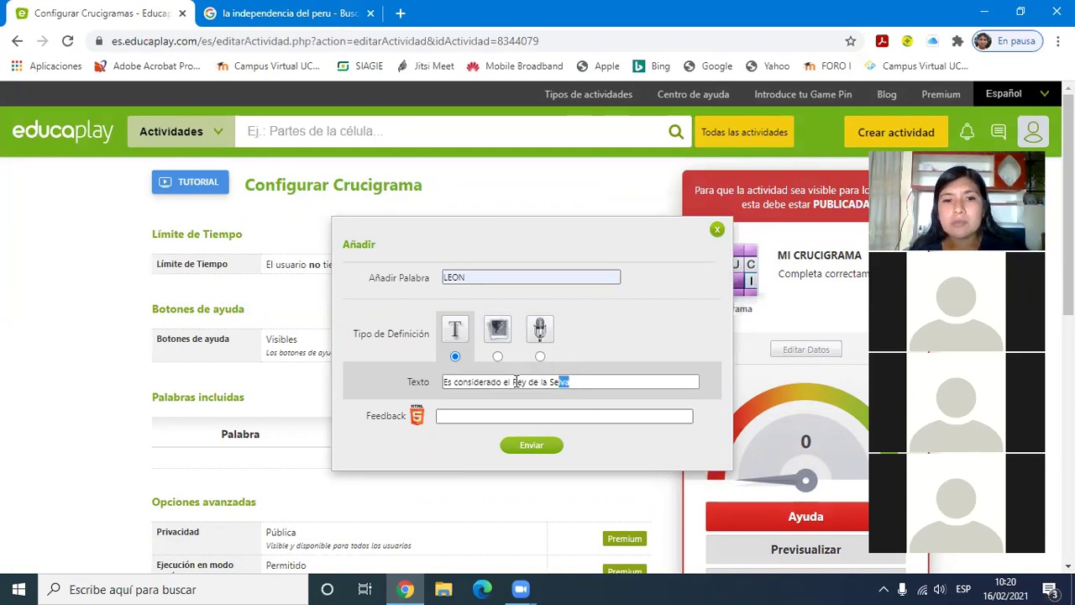
Step: Preview the image and audio definition types, return to text, and save LEON
left_click_drag(571, 381, 387, 385)
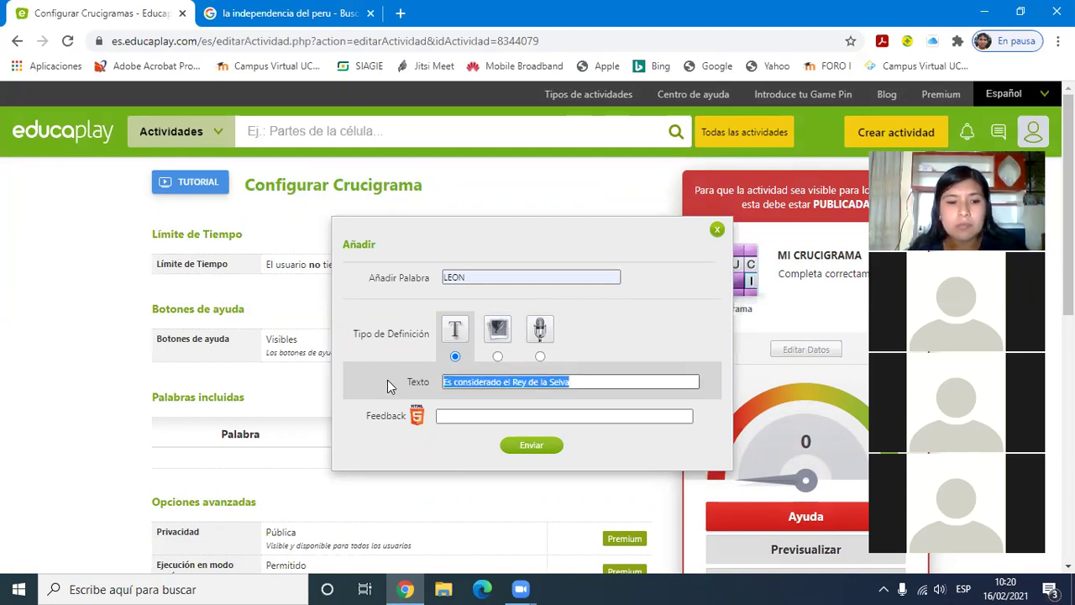
left_click(497, 357)
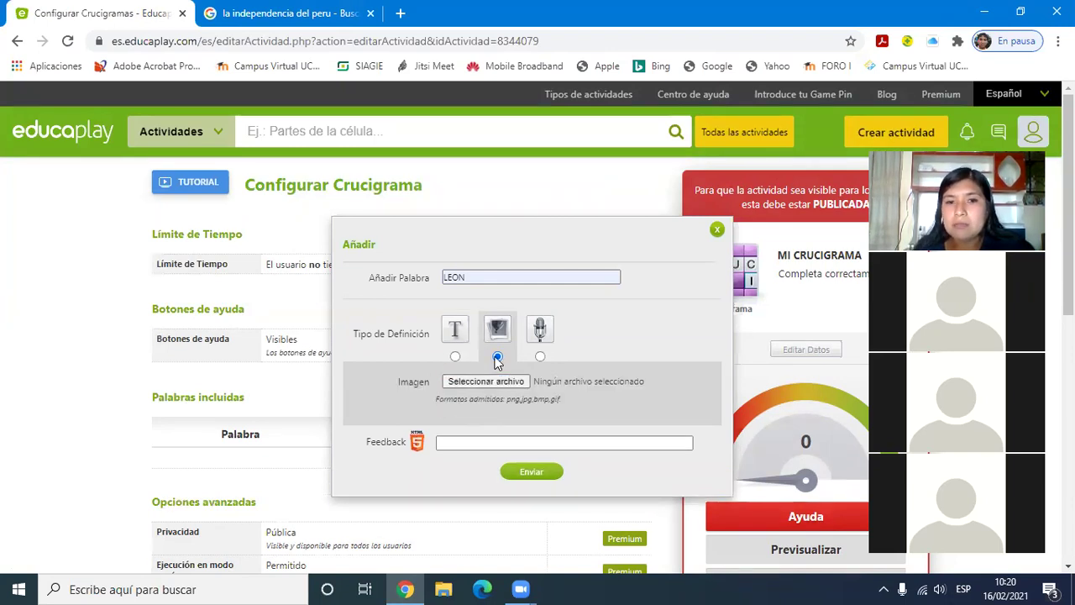
left_click(540, 357)
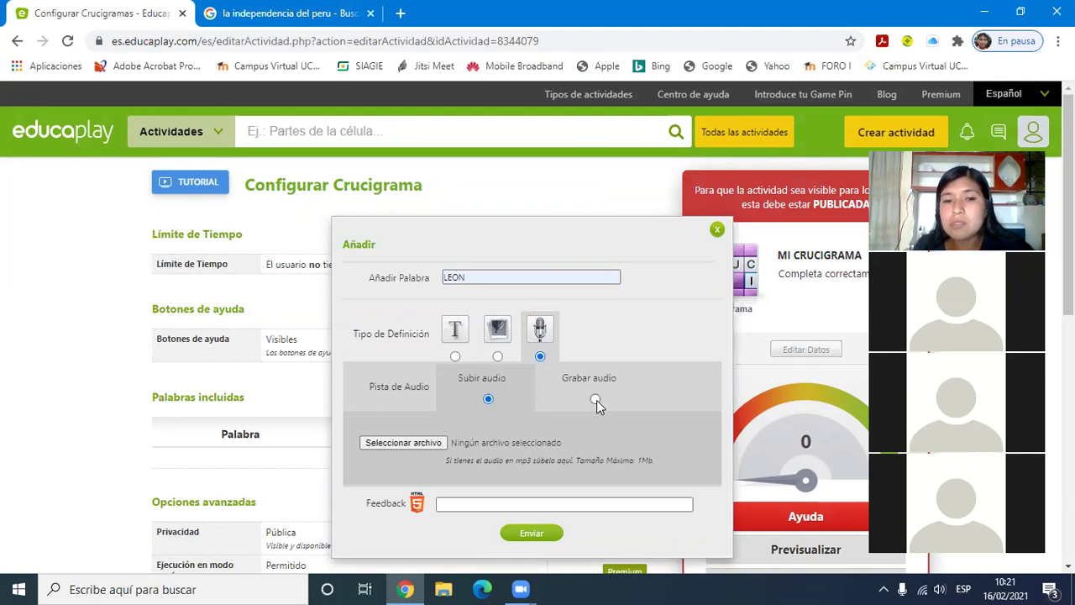
left_click(453, 356)
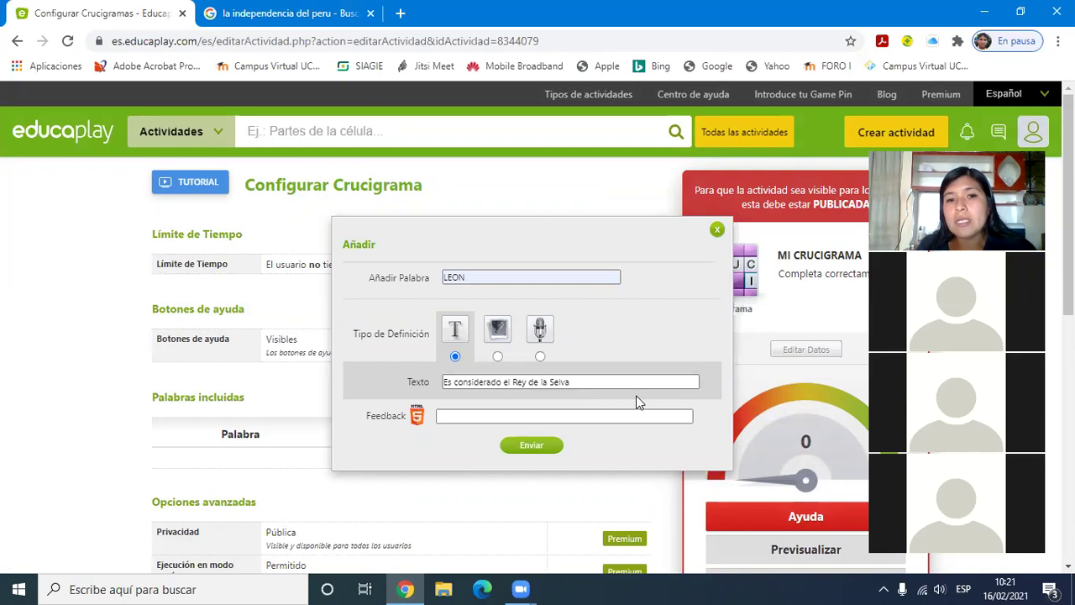
left_click(521, 451)
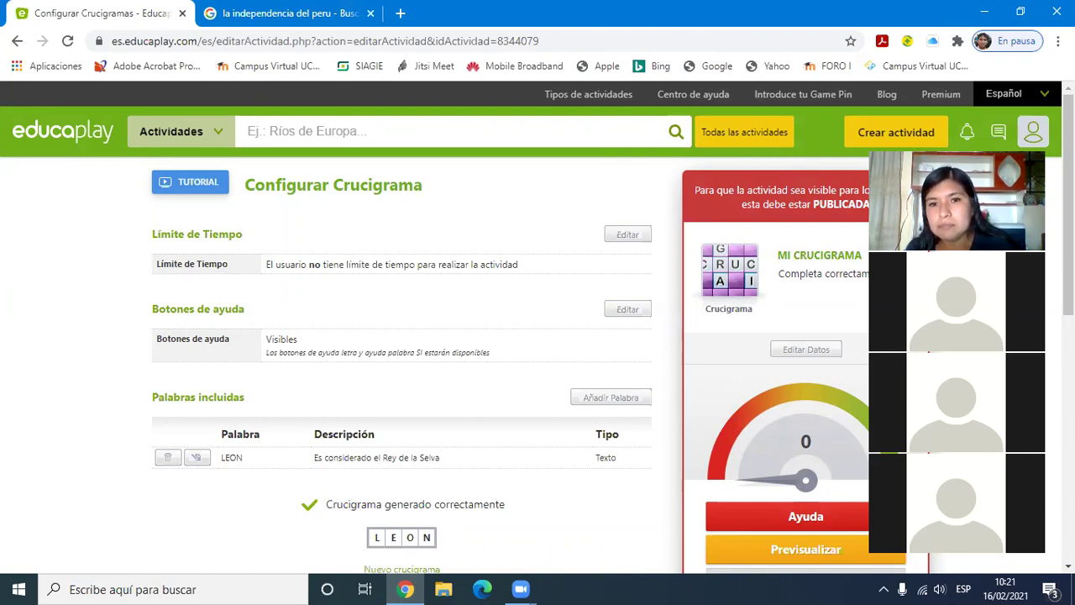
Step: Add PERRO with the text clue 'Es el mejor amigo del hombre', crossing LEON
scroll(739, 428, "down", 1)
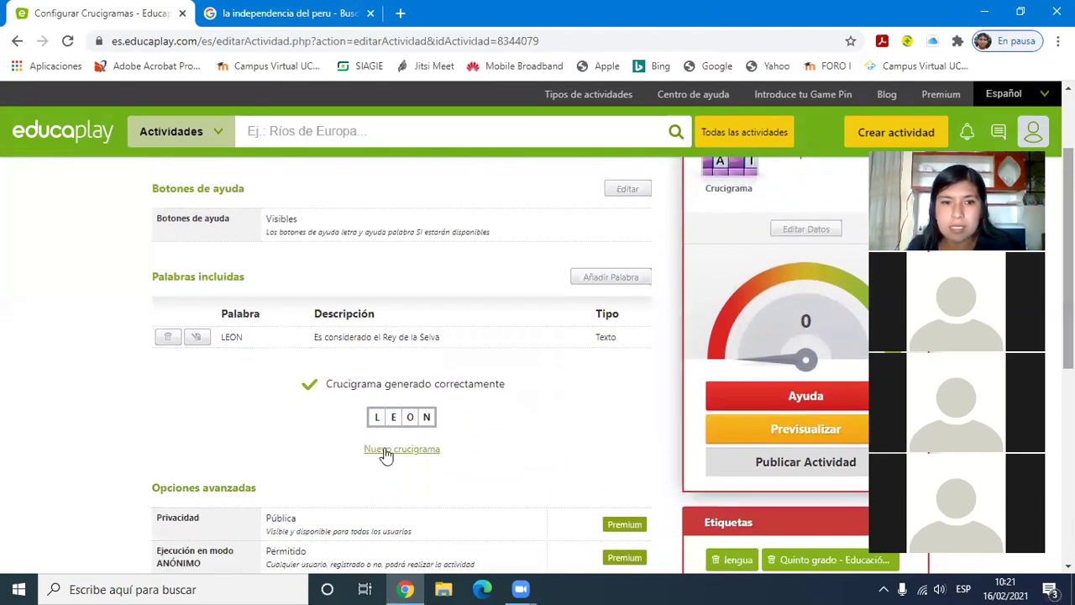
left_click(594, 277)
left_click(572, 277)
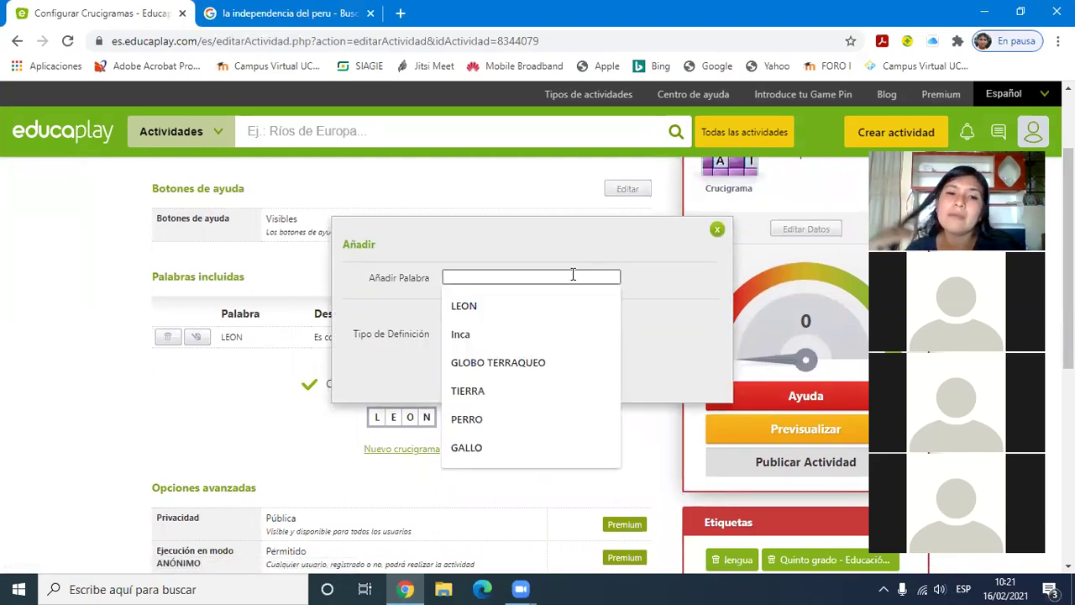
type("PE")
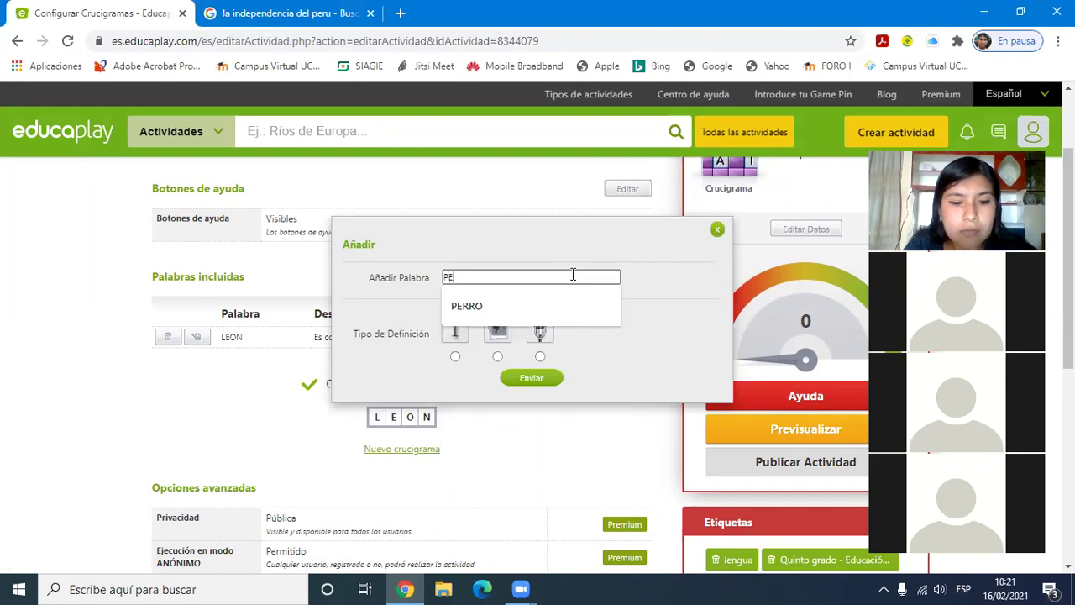
type("RRO")
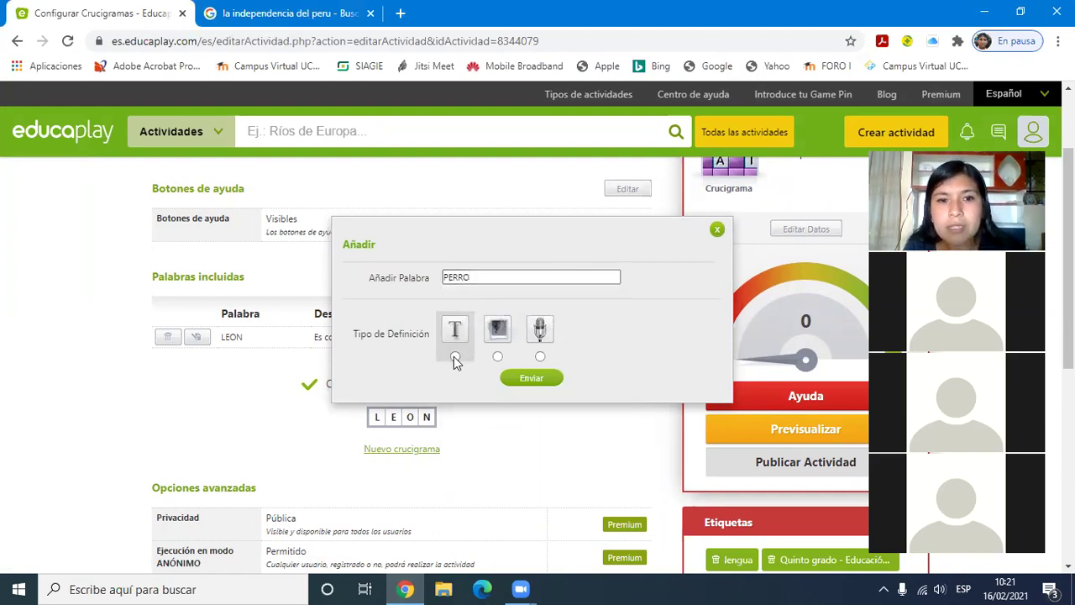
left_click(455, 356)
left_click(474, 382)
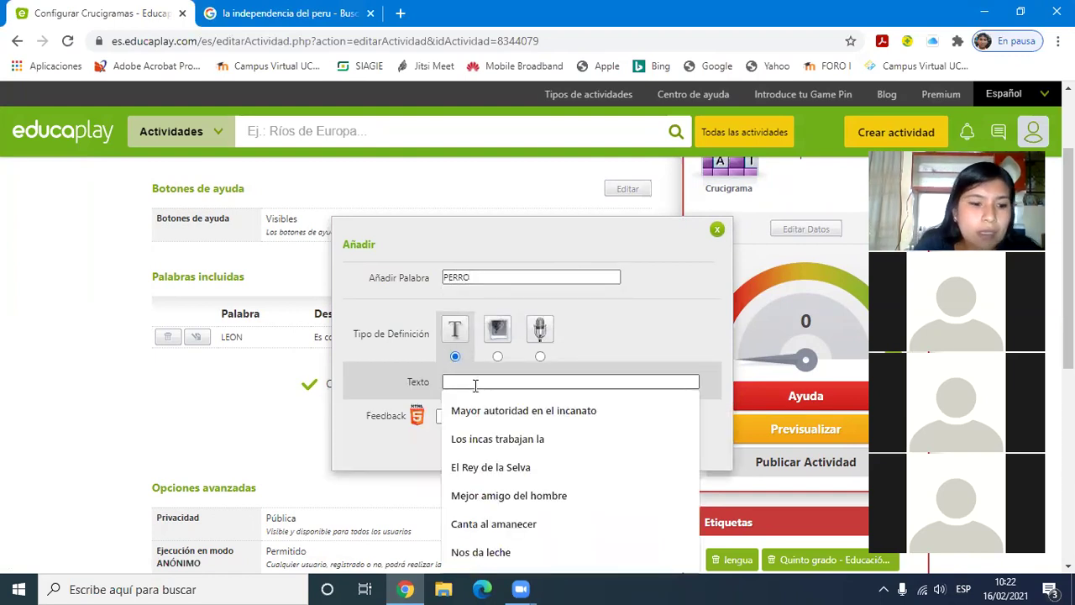
type("Es ")
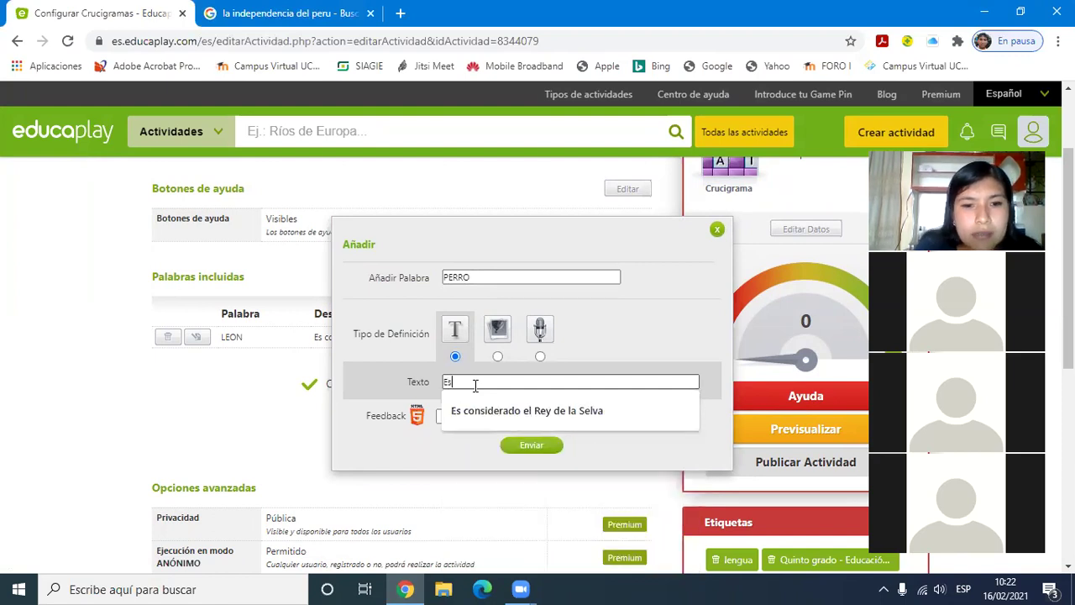
type("el mejor amigo del hombre")
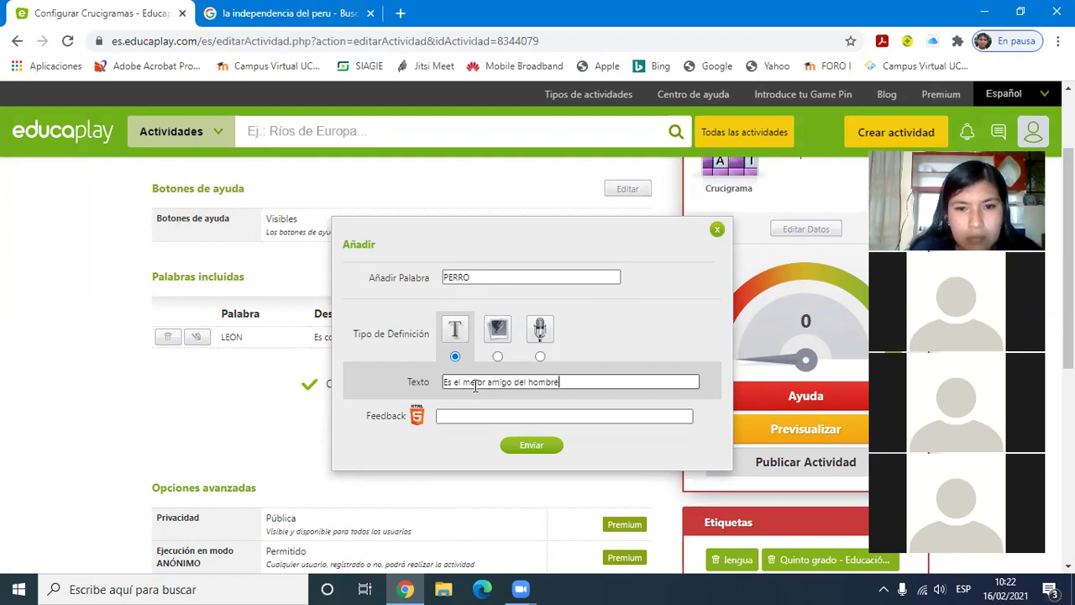
left_click(531, 449)
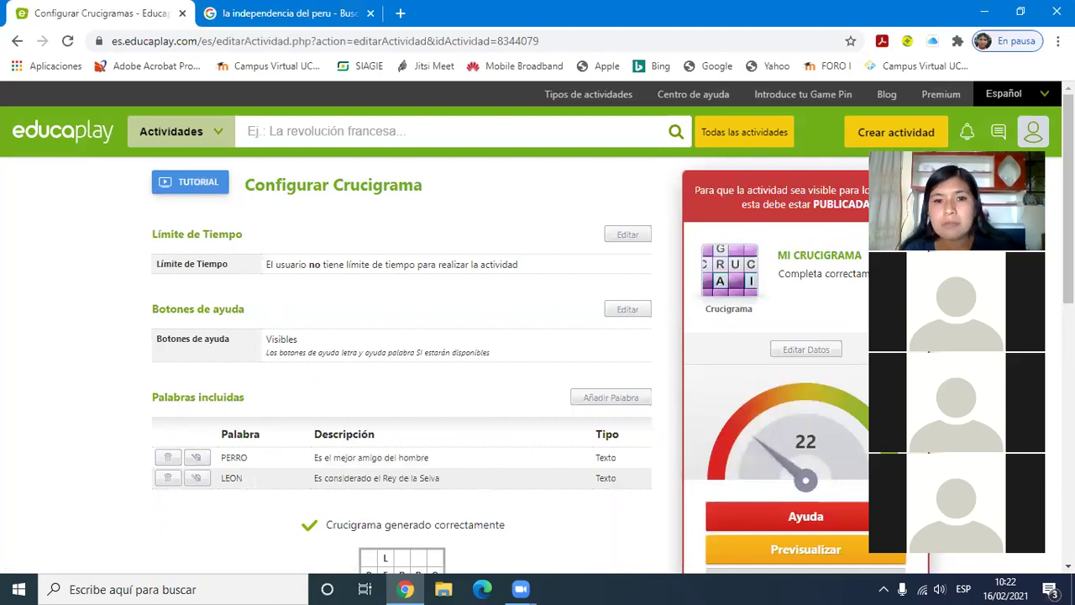
scroll(537, 336, "down", 3)
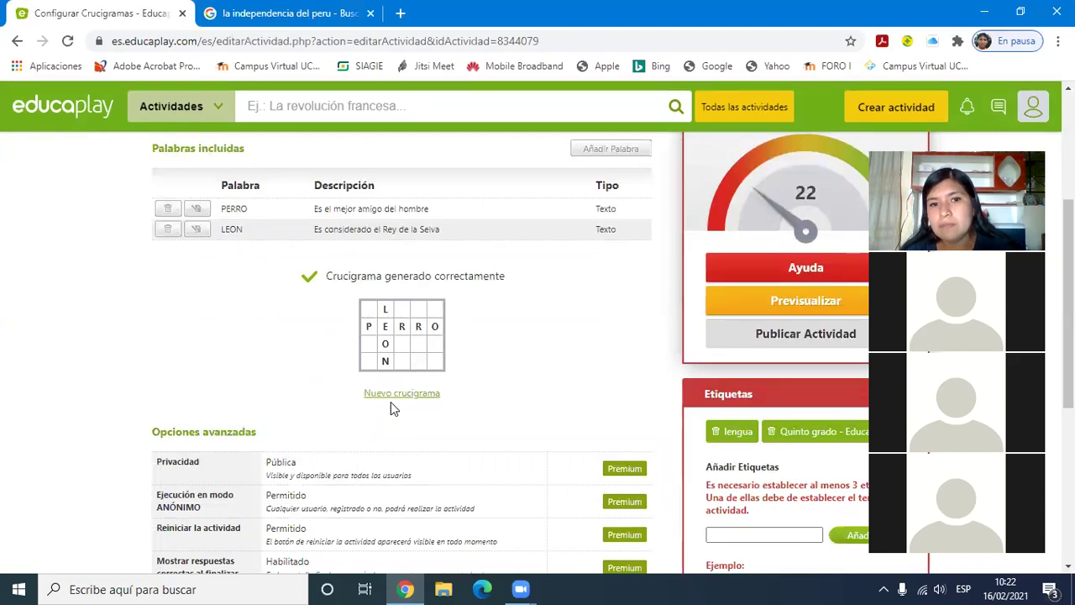
Step: Add GALLINA as the third word with the text clue 'Pone huevos'
left_click(626, 149)
left_click(536, 280)
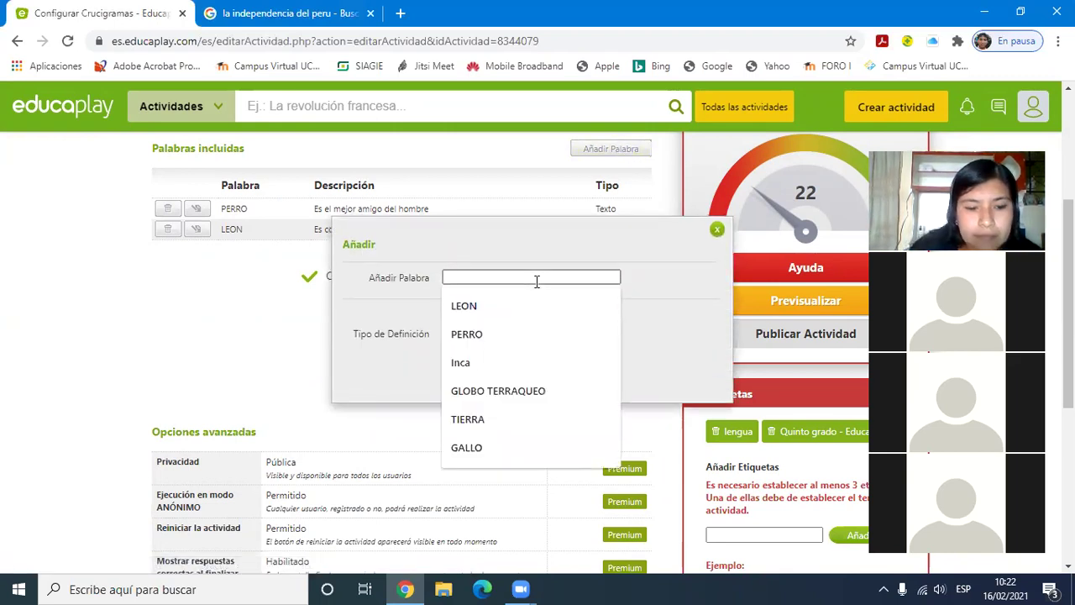
type("GALLINA")
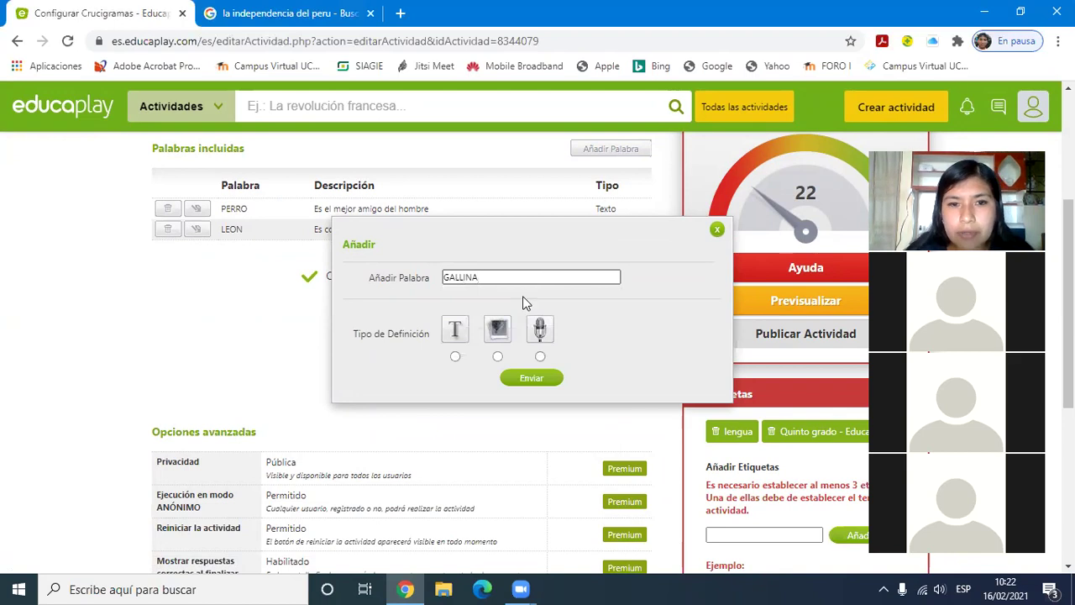
left_click(454, 357)
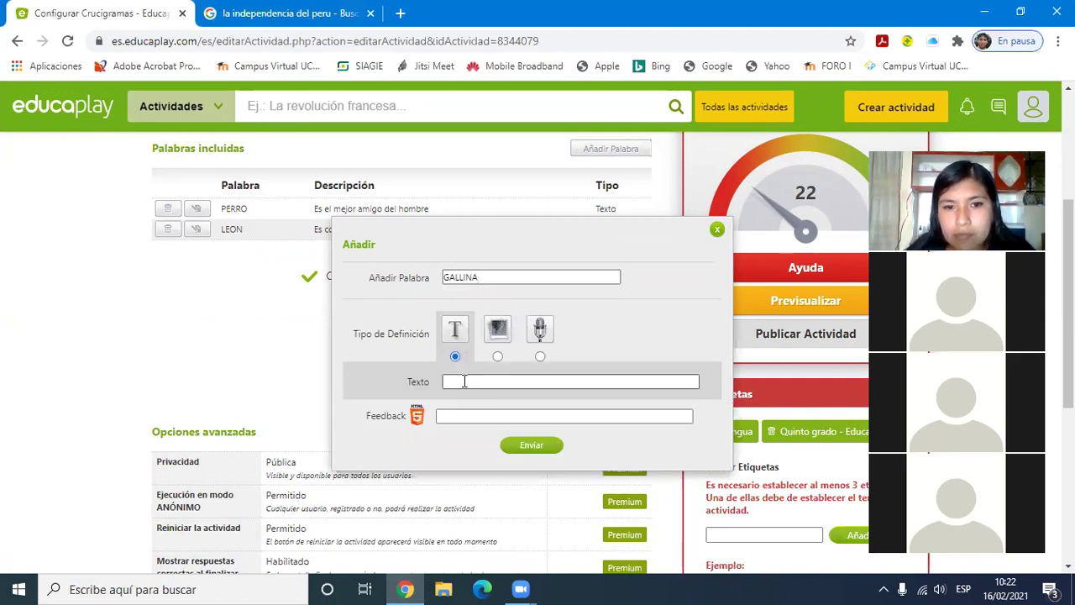
left_click(463, 382)
type("Pone huevos")
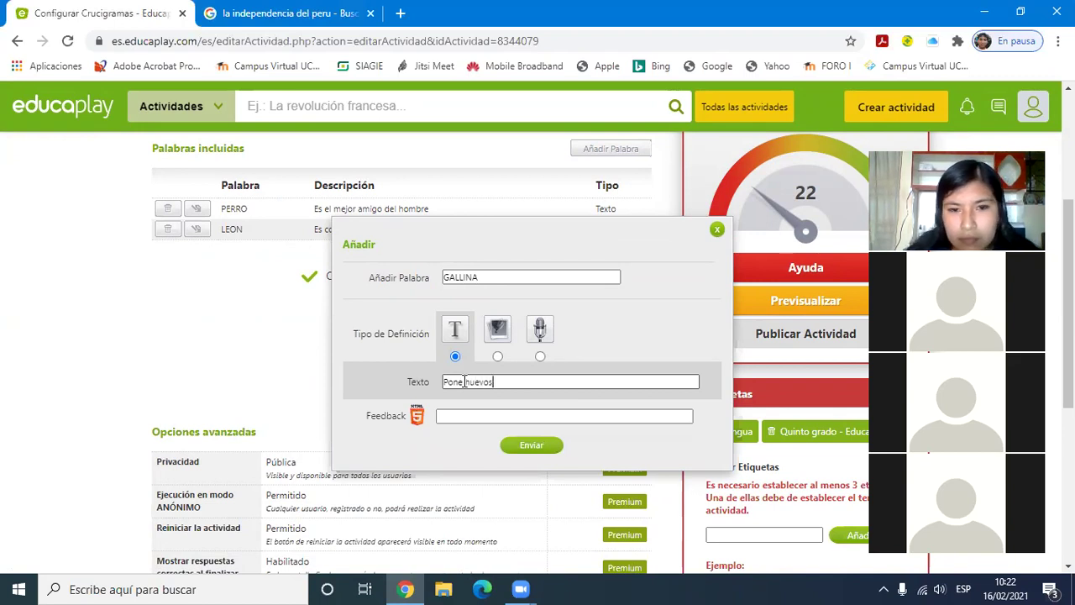
left_click(531, 446)
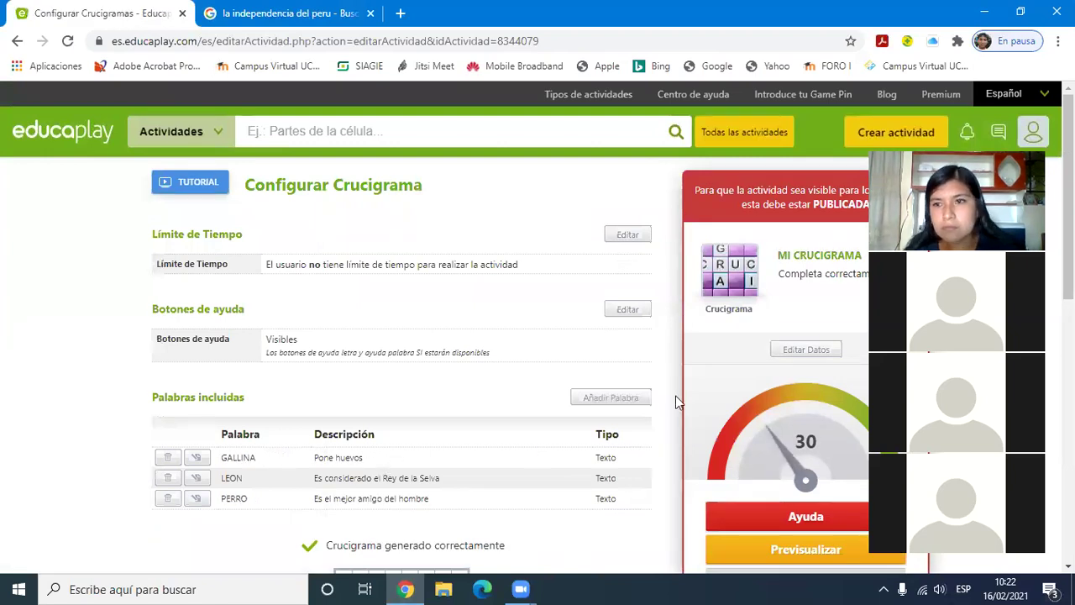
Step: Add GATO as the fourth word with the text clue 'Caza ratones'
scroll(403, 361, "down", 2)
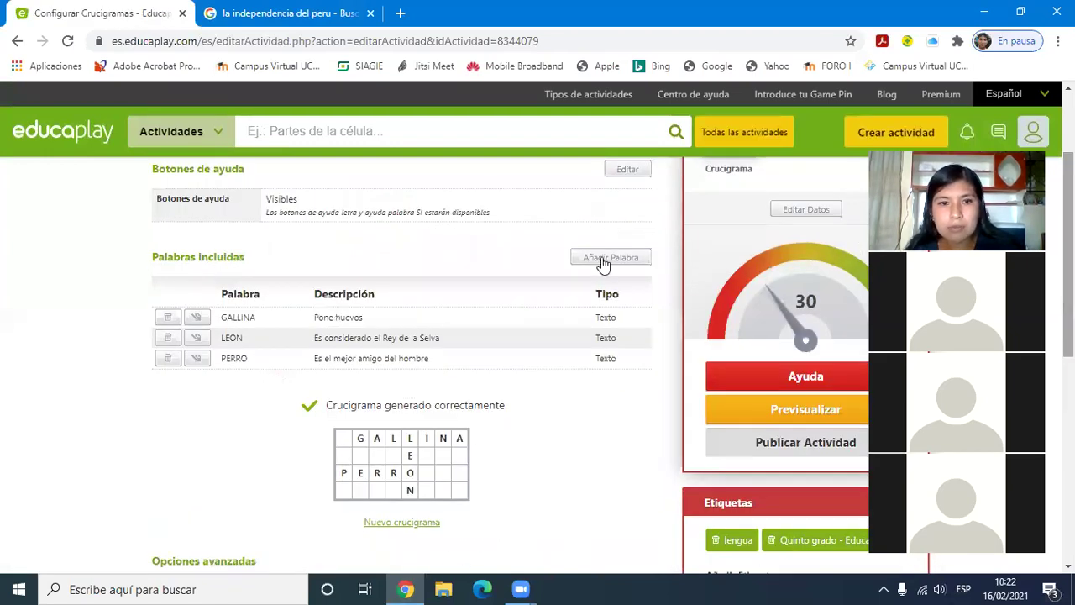
left_click(602, 260)
left_click(451, 275)
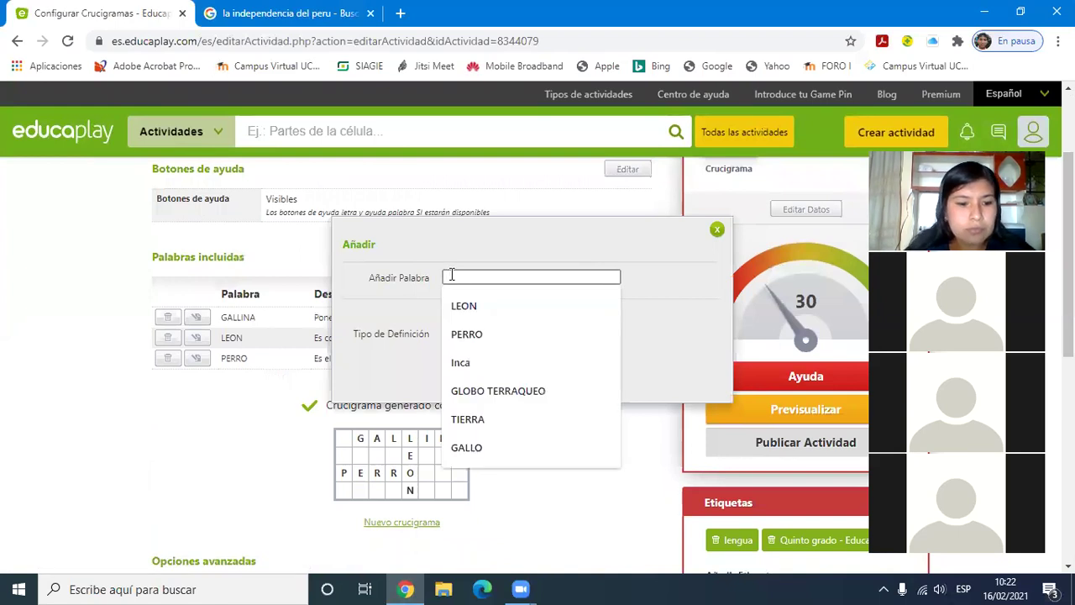
type("GATO")
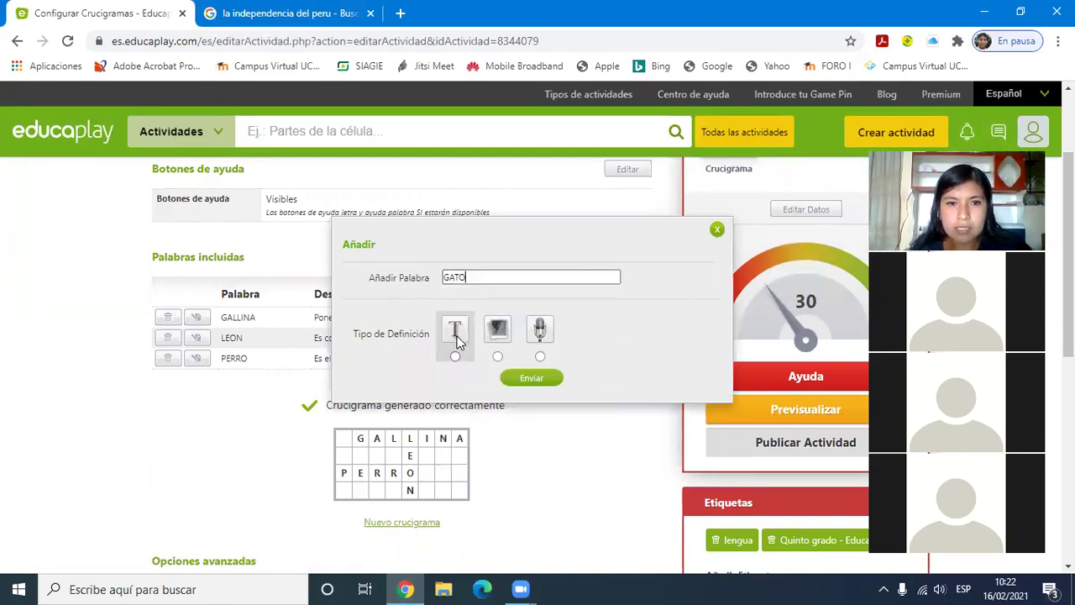
left_click(455, 356)
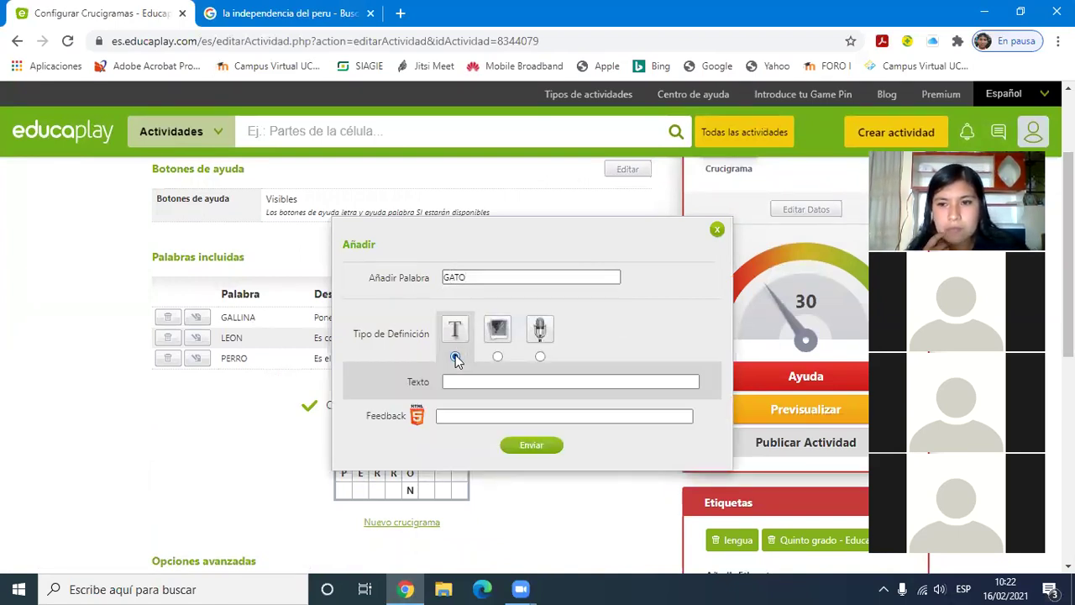
left_click(485, 381)
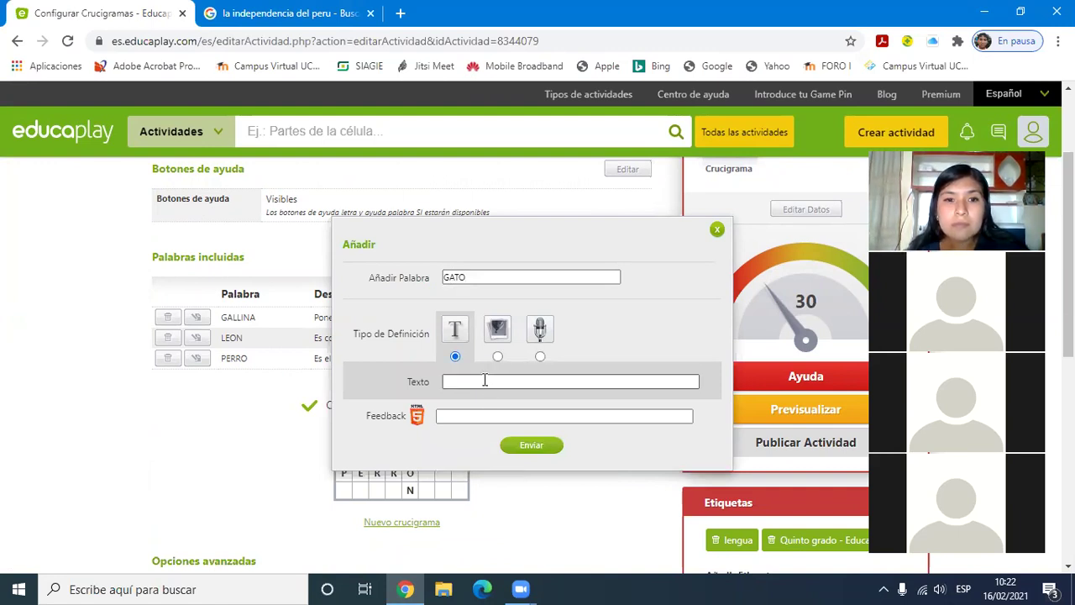
left_click(484, 380)
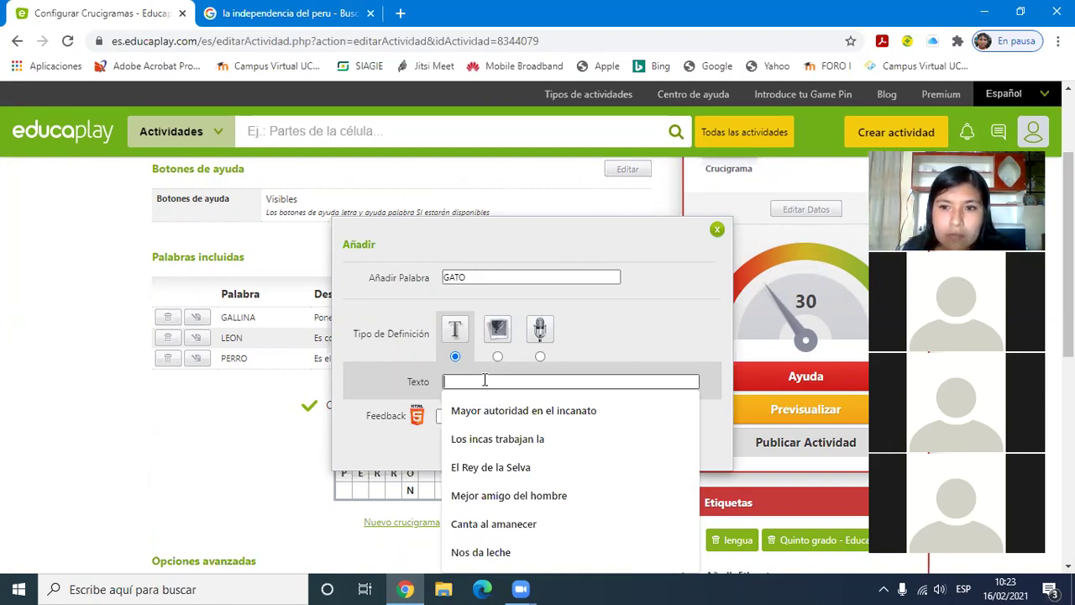
type("C")
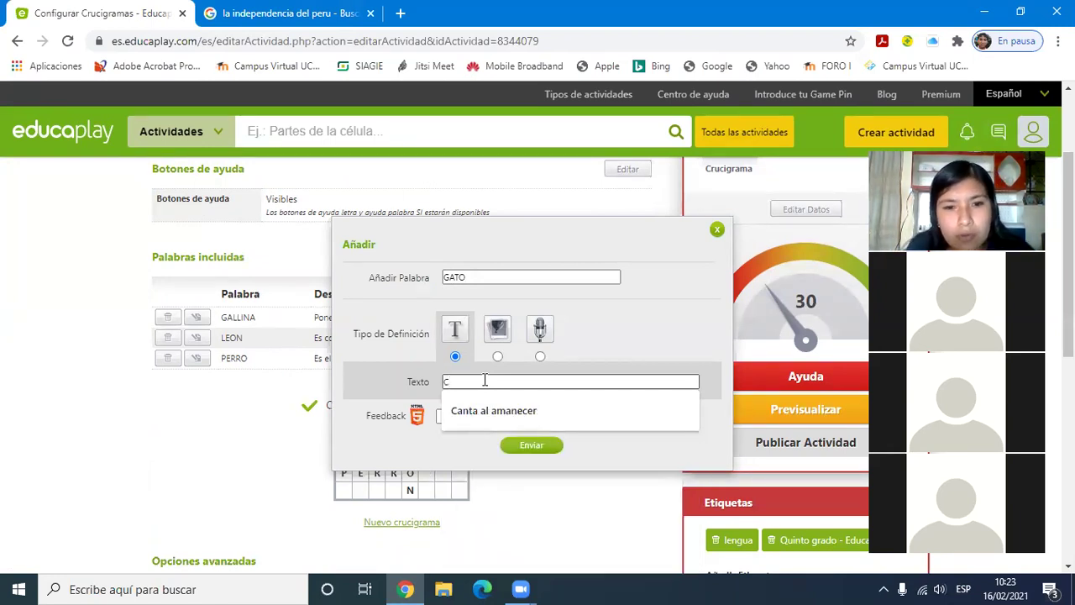
type("aza ")
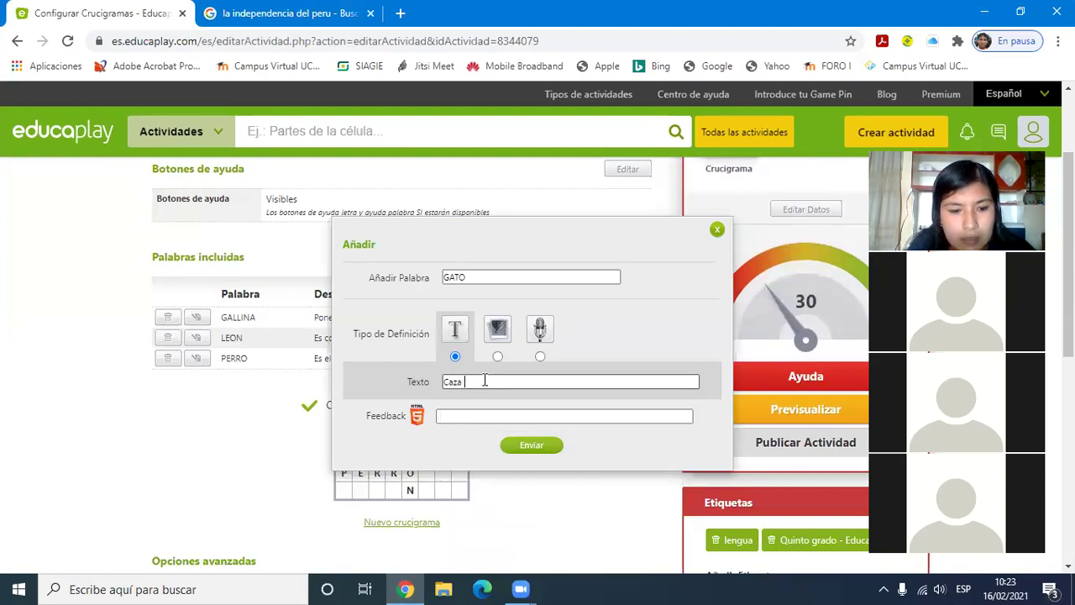
type("ratones")
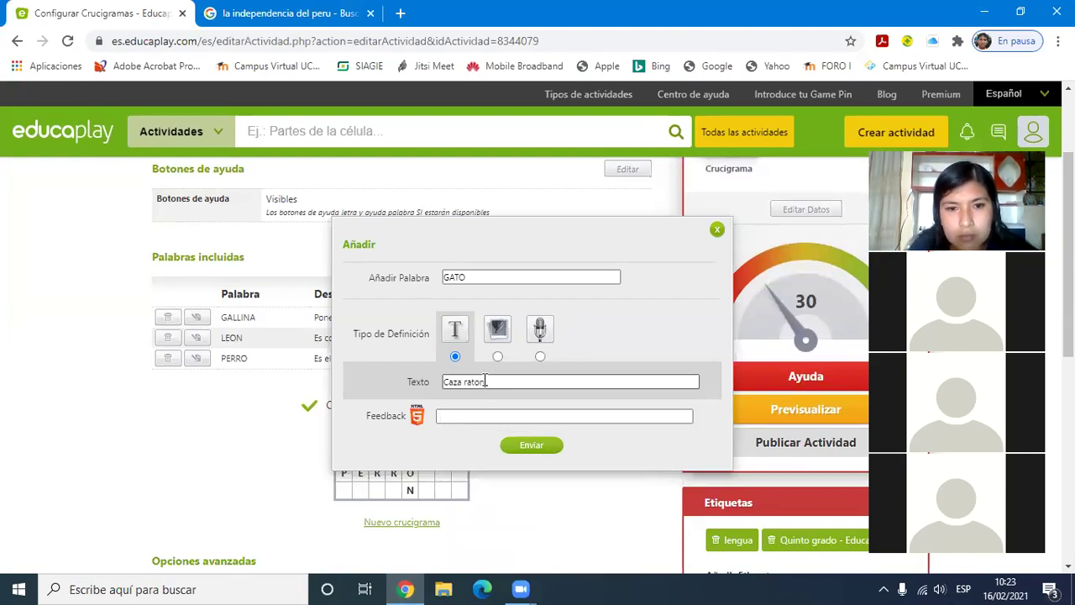
left_click(531, 445)
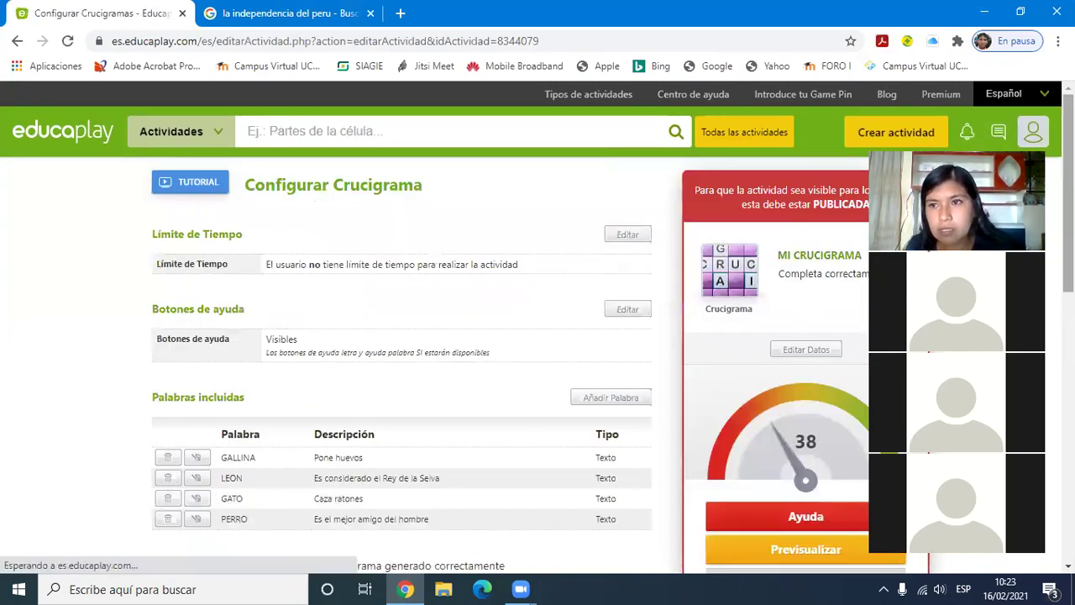
Step: Add GALLO from the suggestions, reusing the earlier clue 'Canta al amanecer'
scroll(613, 358, "down", 2)
scroll(537, 336, "down", 2)
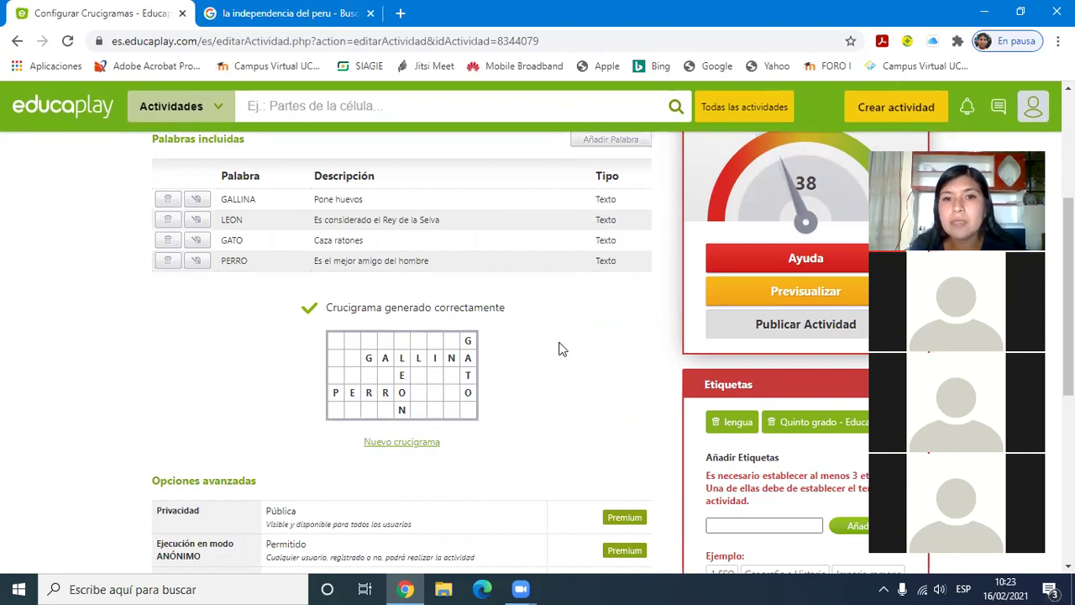
left_click(633, 139)
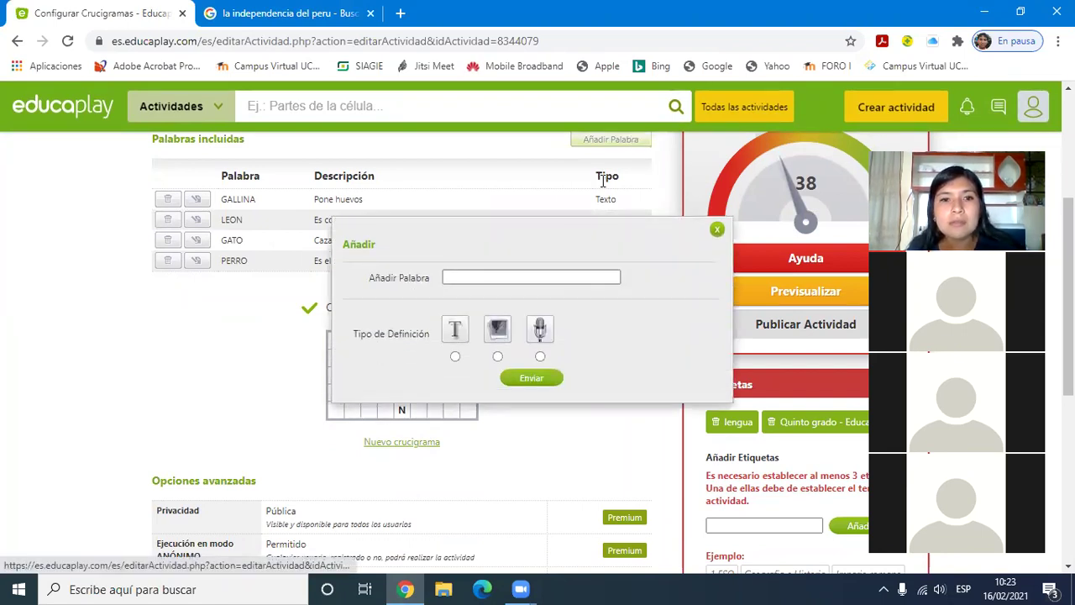
left_click(544, 278)
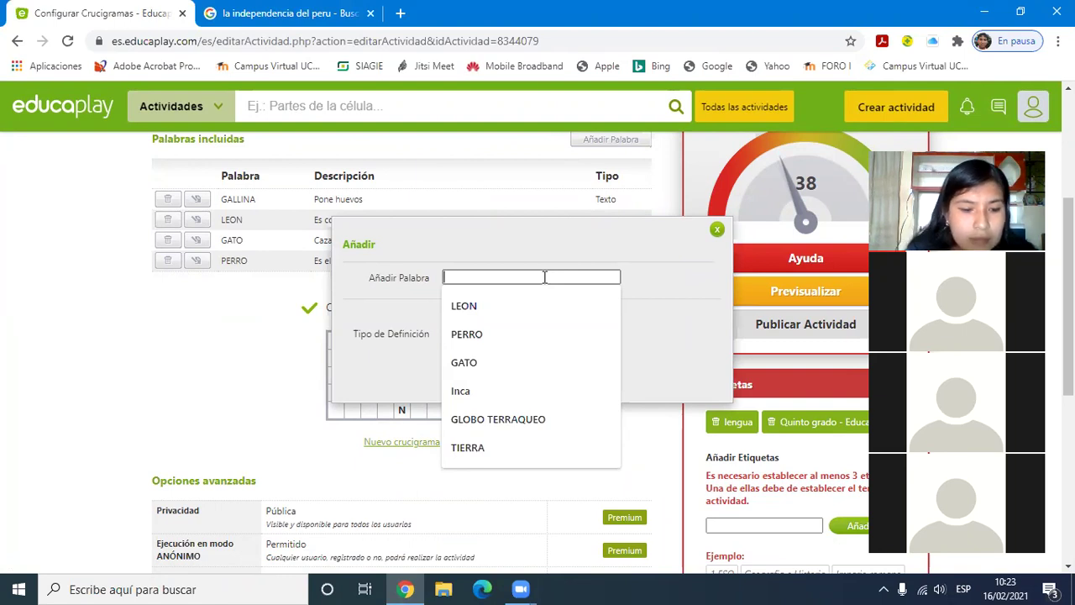
type("GA")
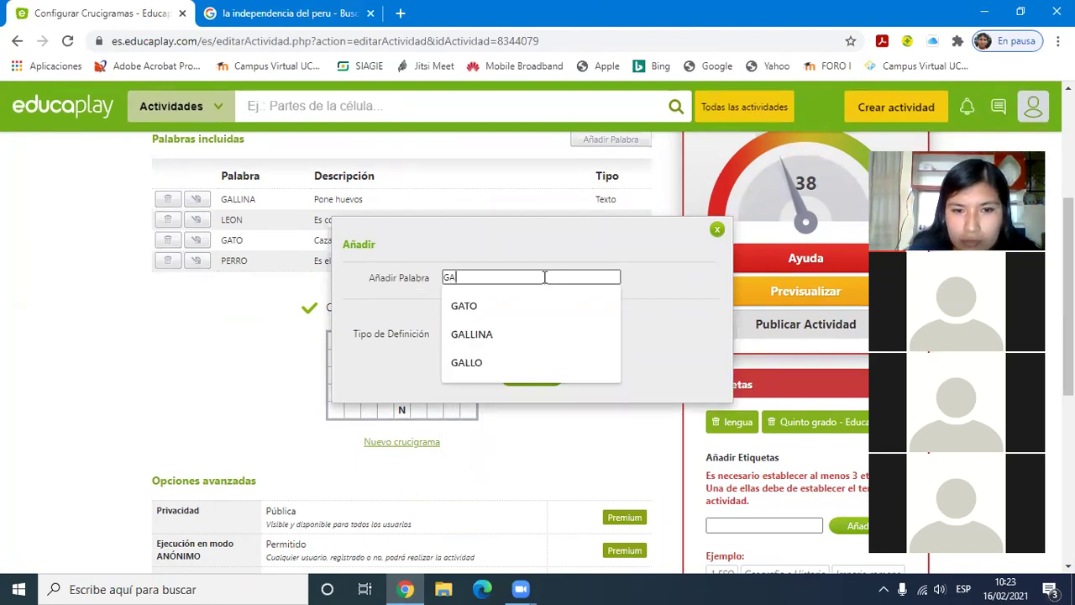
type("LL")
left_click(462, 361)
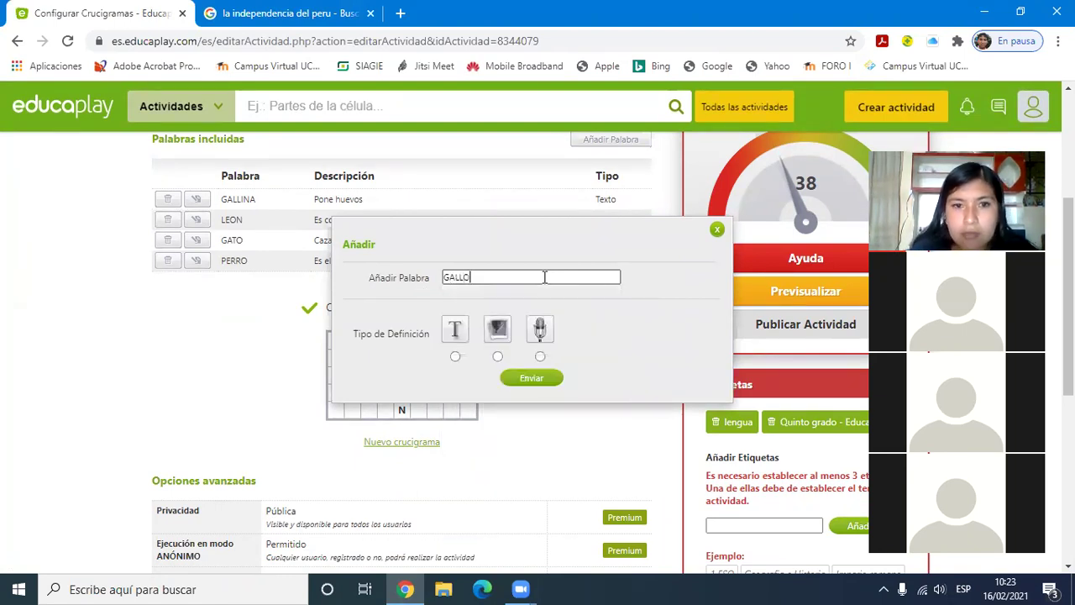
left_click(455, 356)
left_click(467, 381)
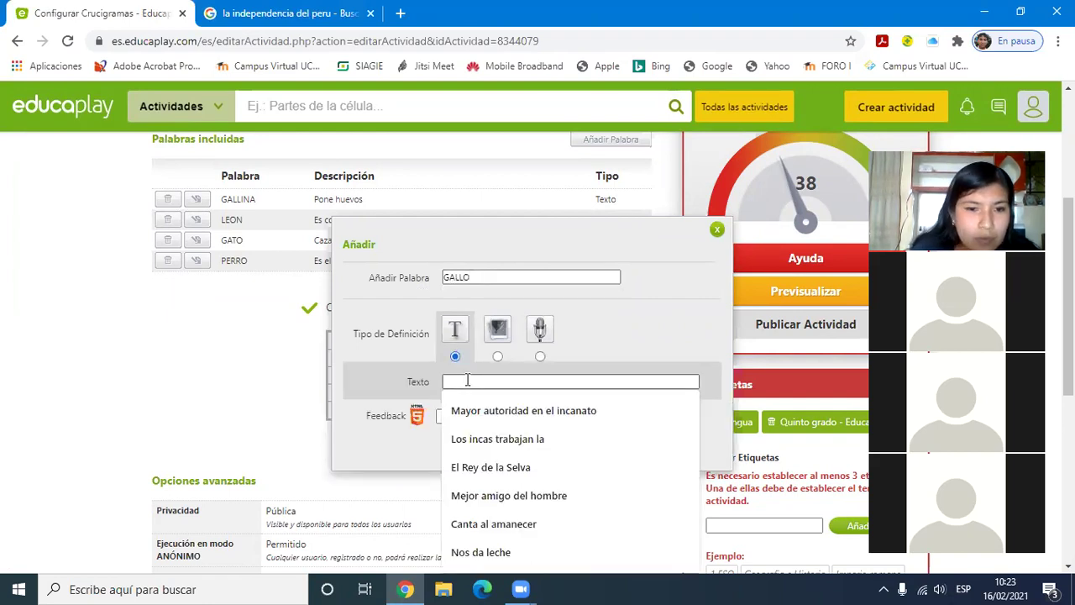
key("Down")
key("Down")
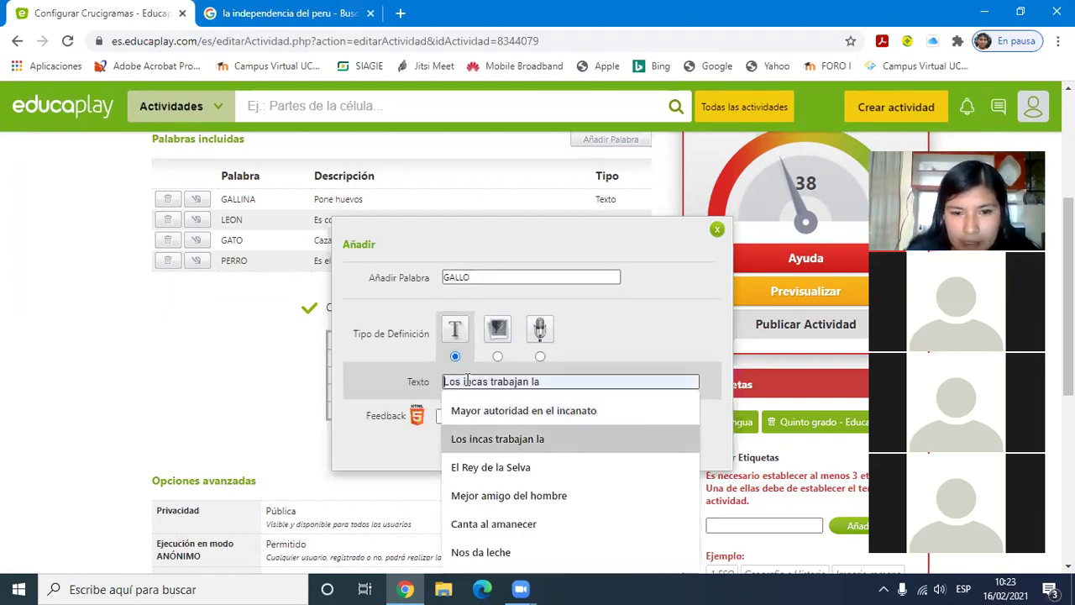
key("Down")
key("Down")
key("Down")
key("Return")
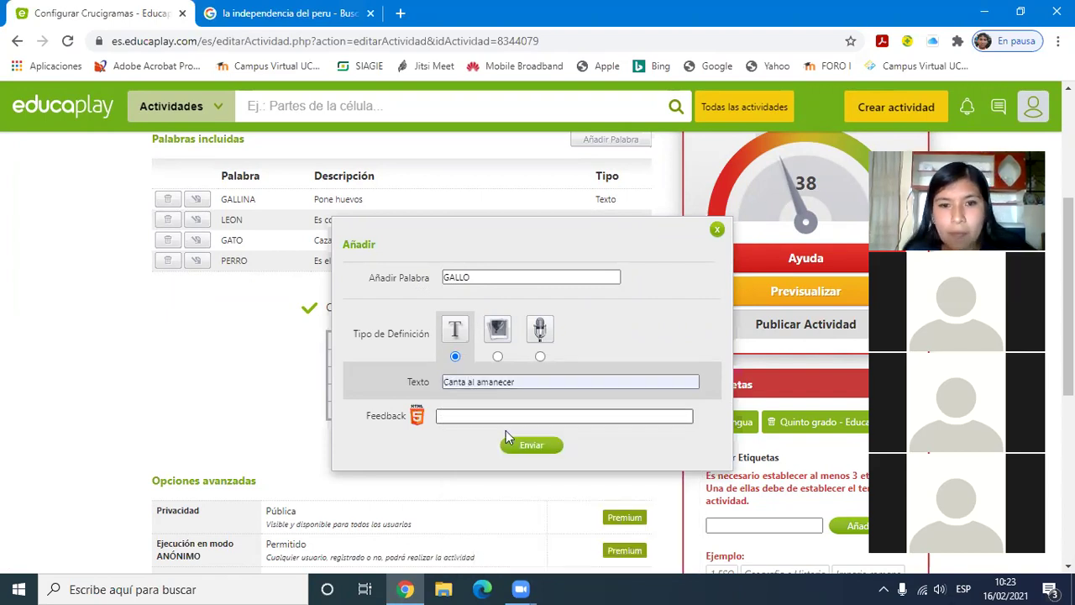
left_click(524, 448)
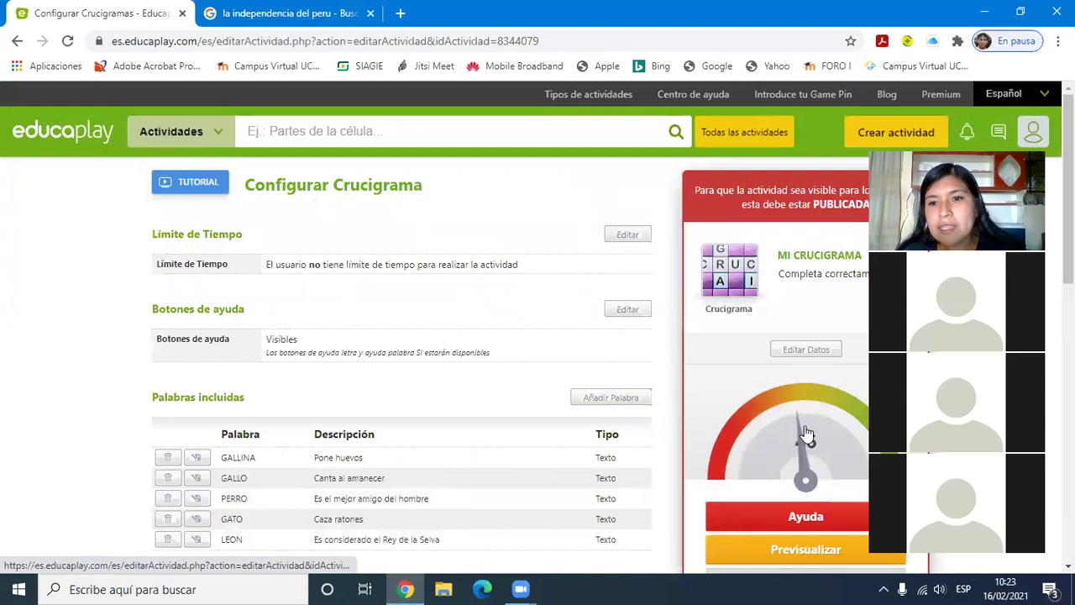
Step: Add the word VACA with the written clue 'Nos da leche' and submit it
left_click(597, 403)
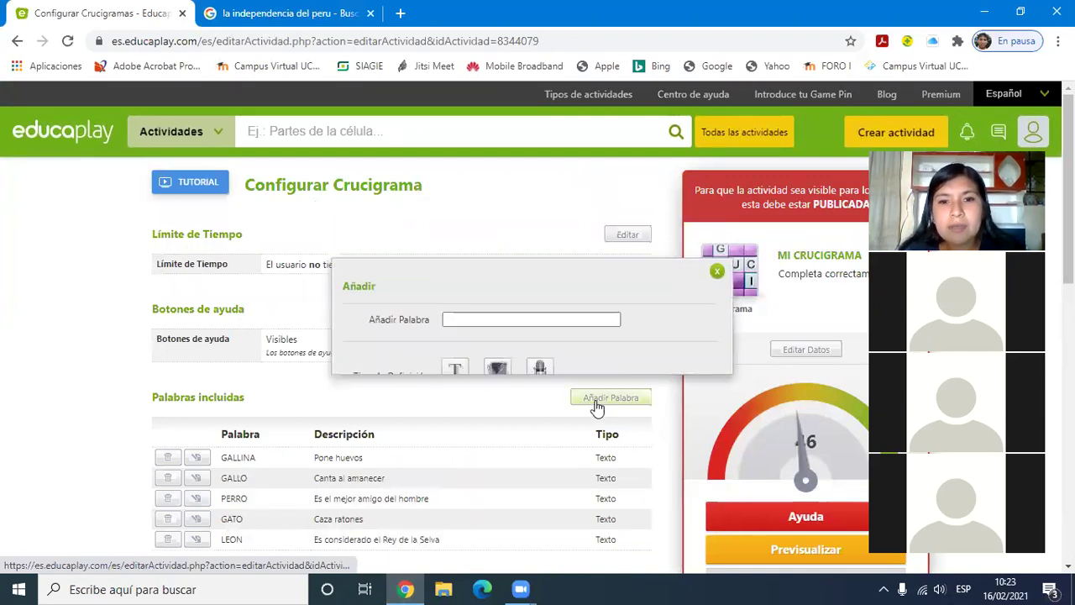
left_click(525, 275)
type("VAC")
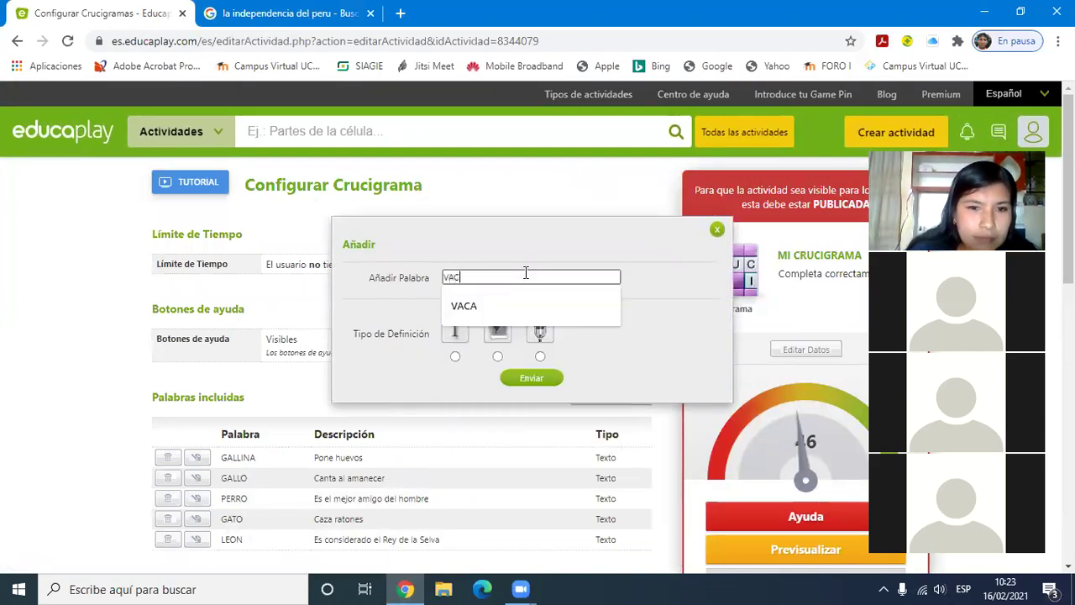
type("A")
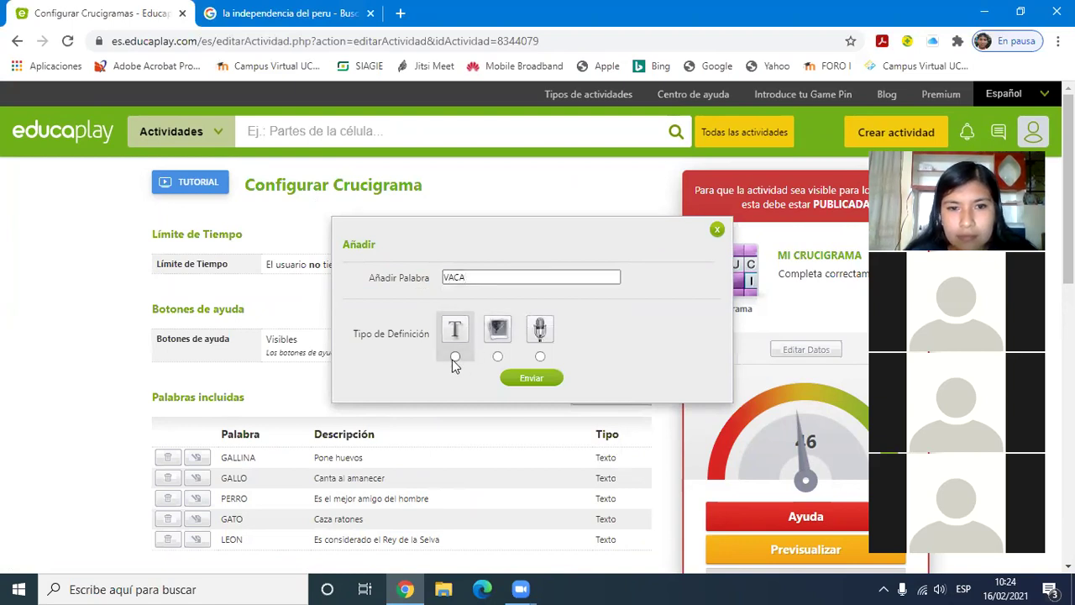
left_click(455, 357)
left_click(463, 381)
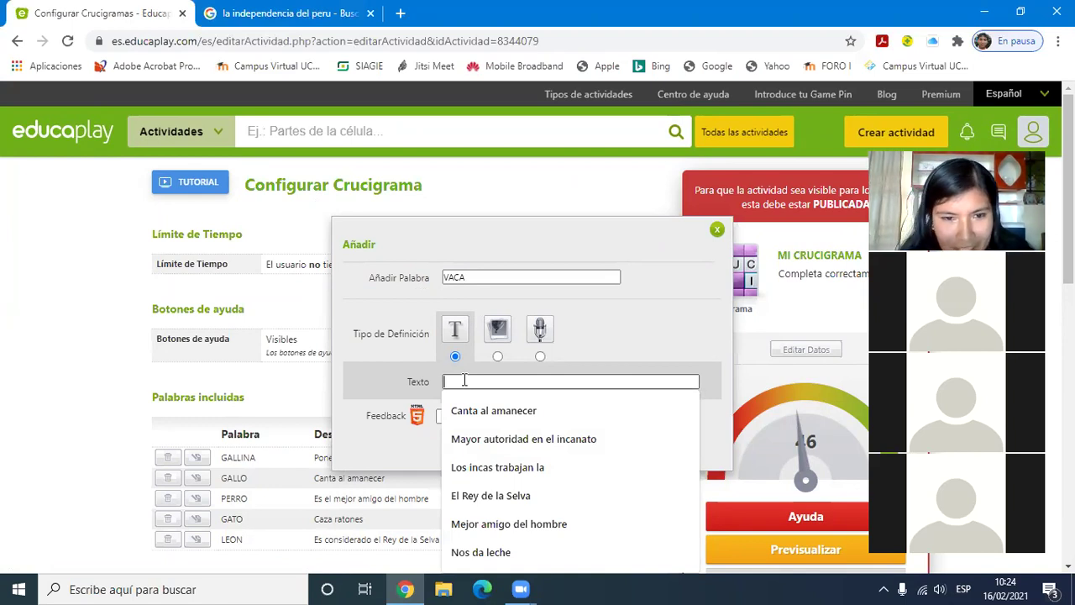
type("Nos da leche")
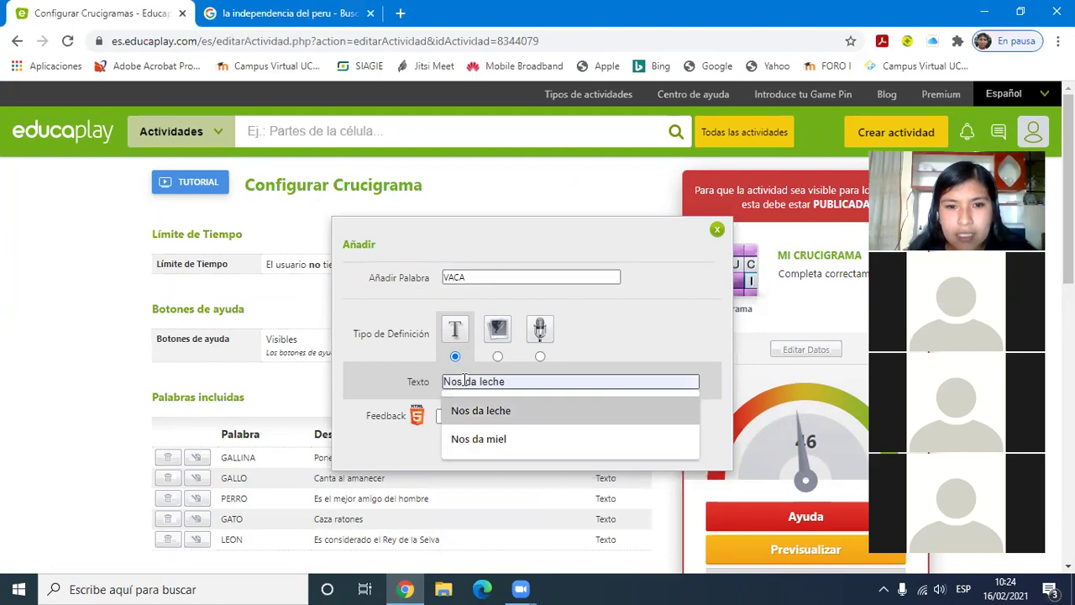
left_click(483, 411)
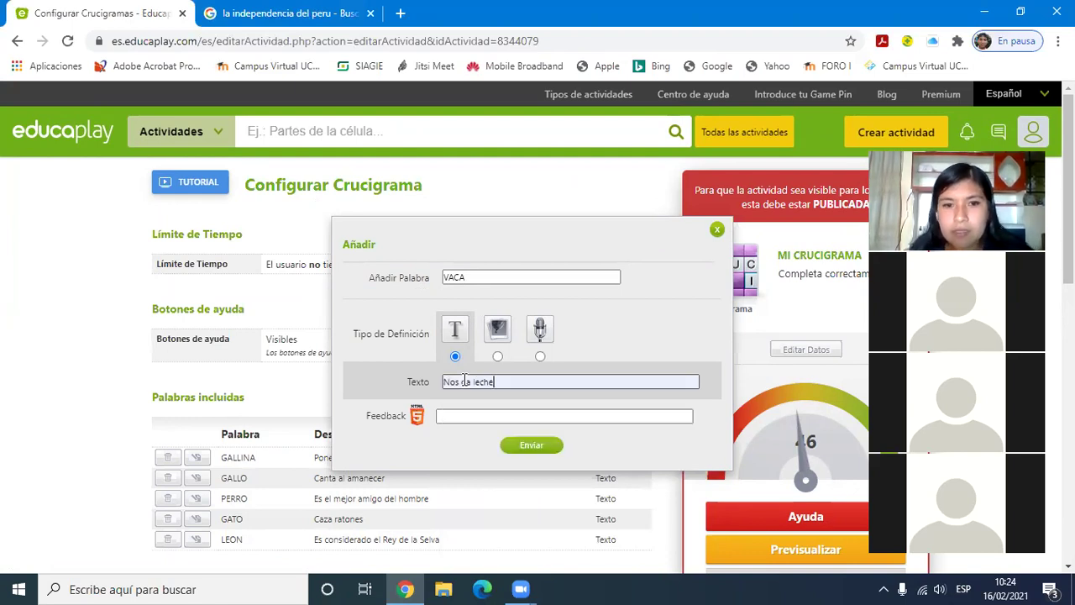
left_click(514, 444)
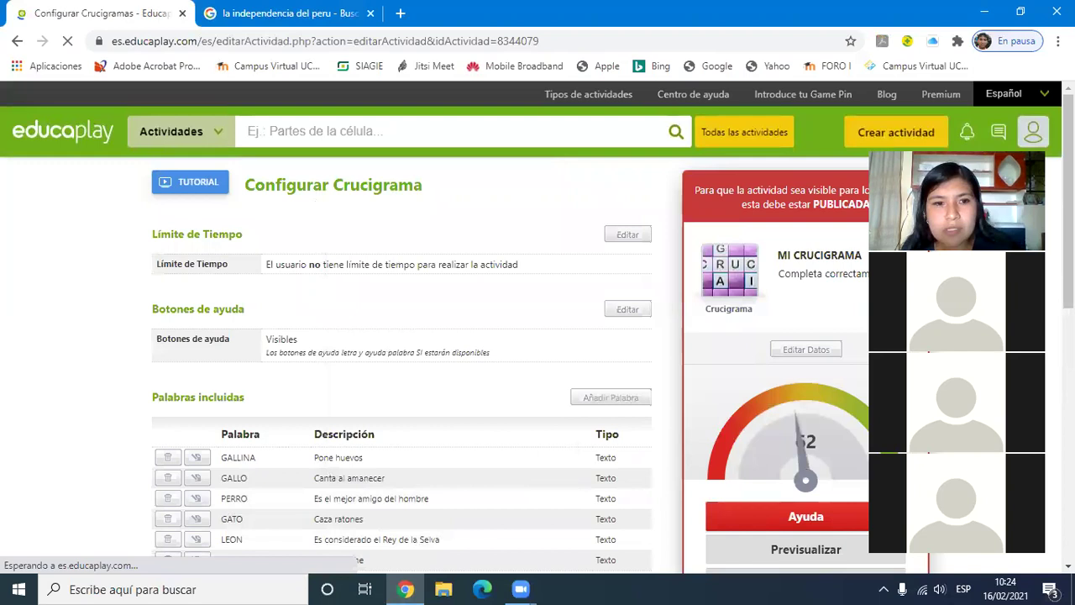
Step: Start a new word entry CONEJO and set its clue type to an image
scroll(537, 336, "down", 3)
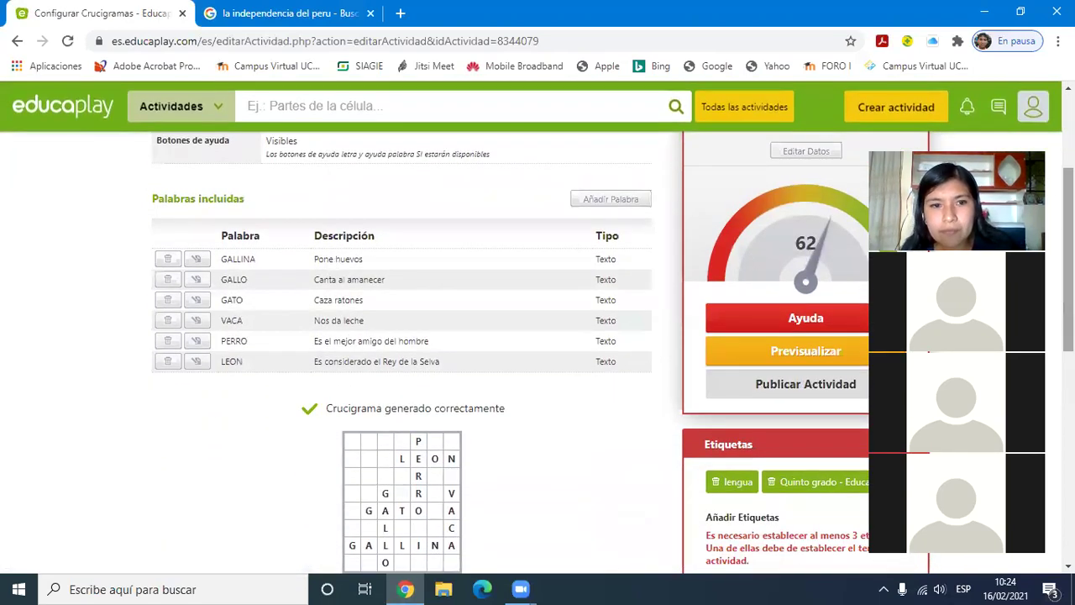
left_click(614, 204)
left_click(475, 275)
type("con")
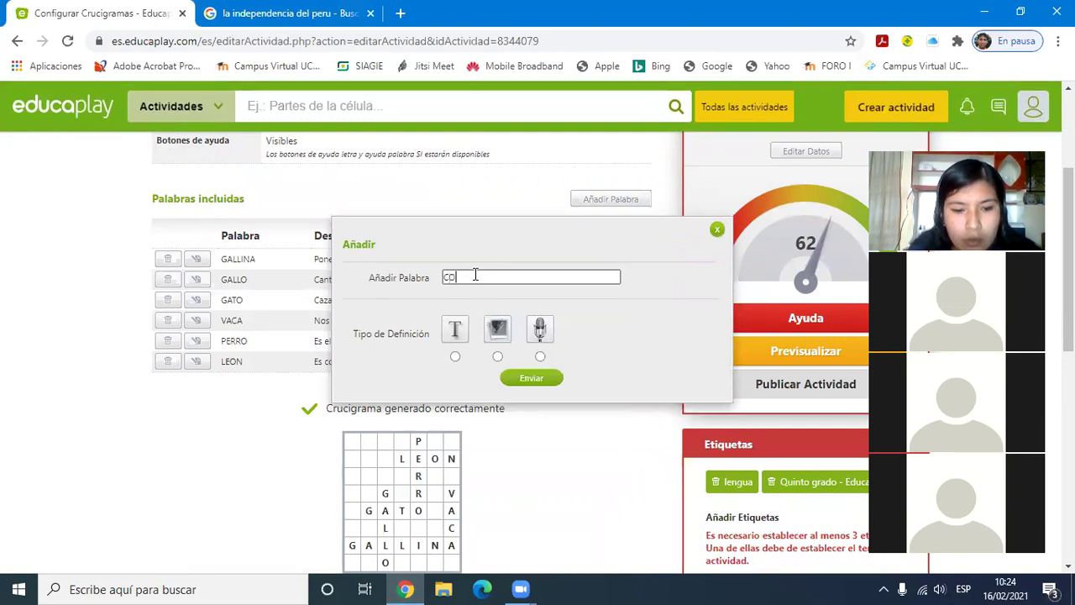
left_click(497, 356)
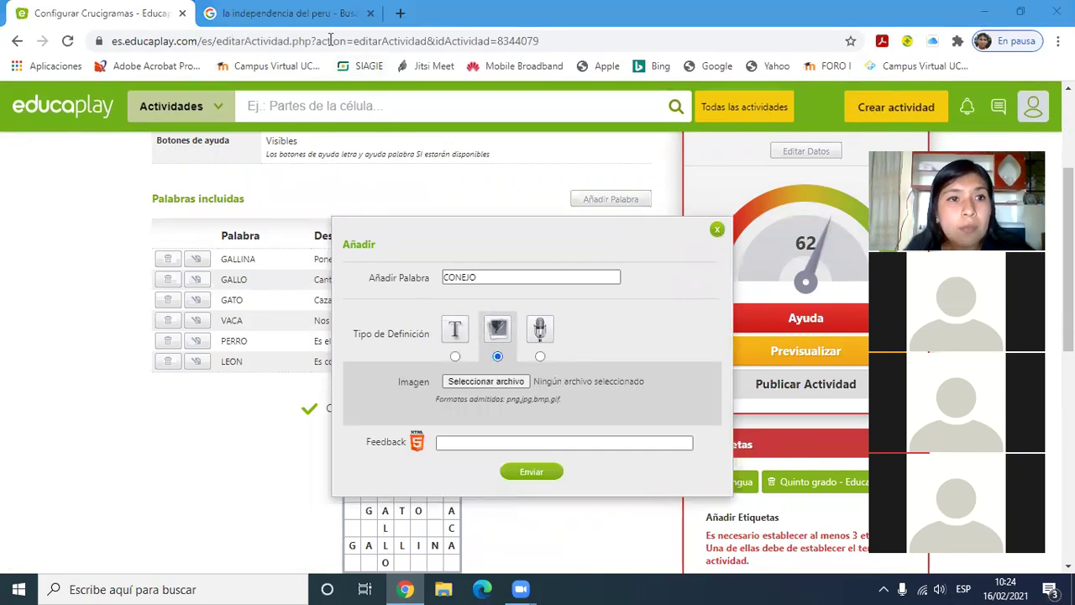
Step: Search Google Images for 'conejo' and open the first rabbit photo
key("ctrl+Tab")
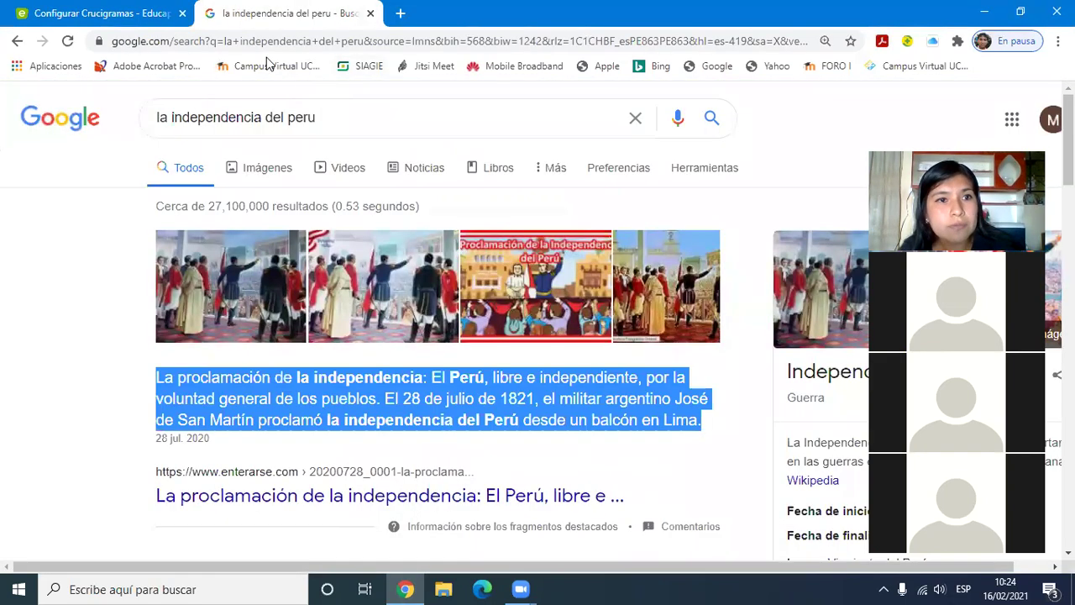
left_click_drag(353, 115, 95, 126)
type("conejo")
key("Return")
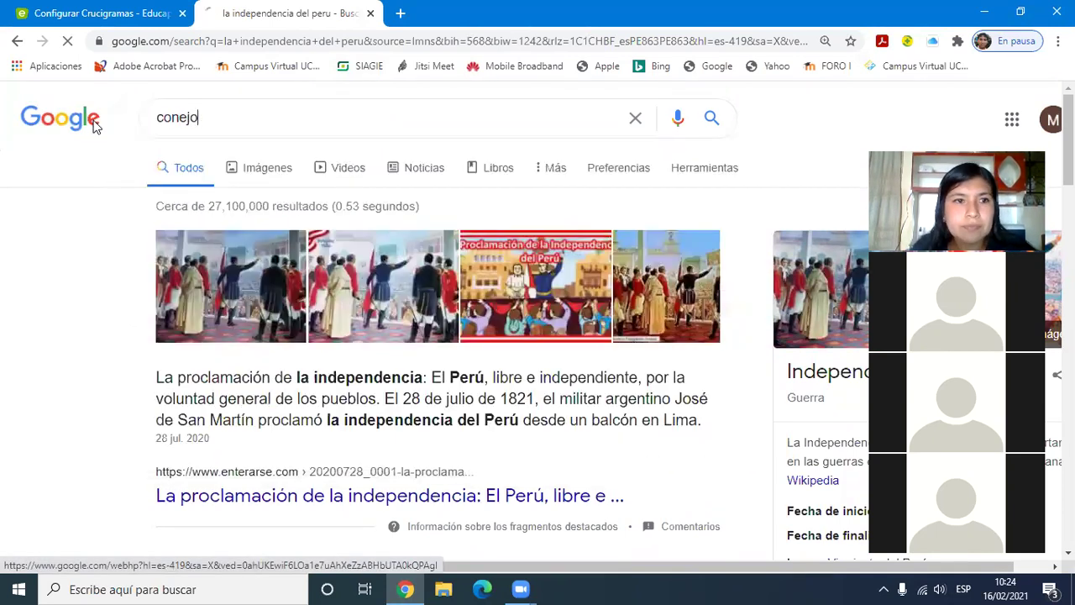
left_click(256, 167)
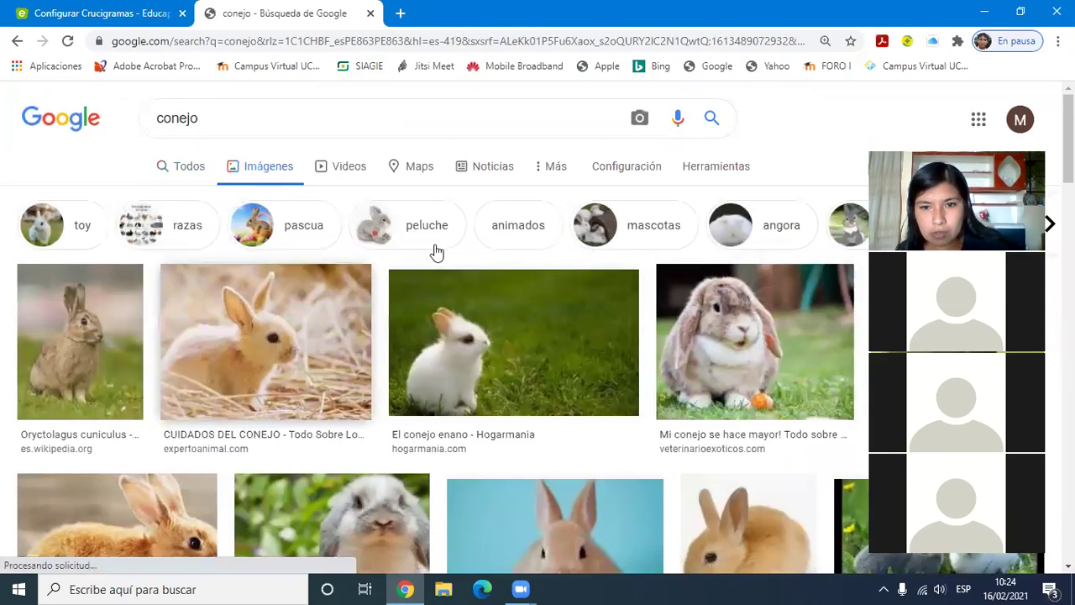
left_click(96, 287)
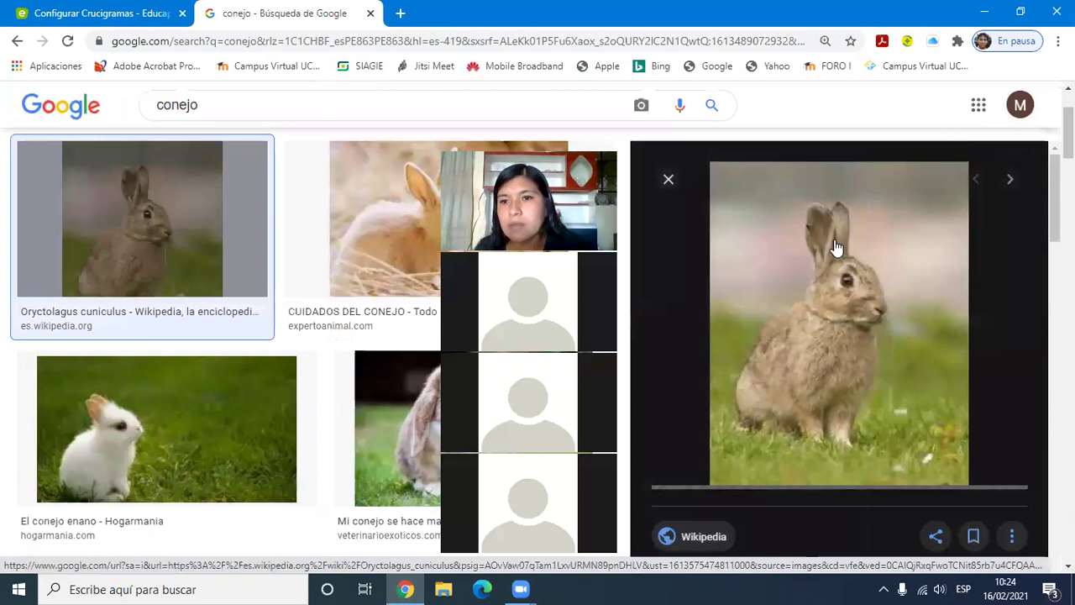
Step: Save the rabbit photo to the Descargas folder as descarga.jpg
right_click(833, 240)
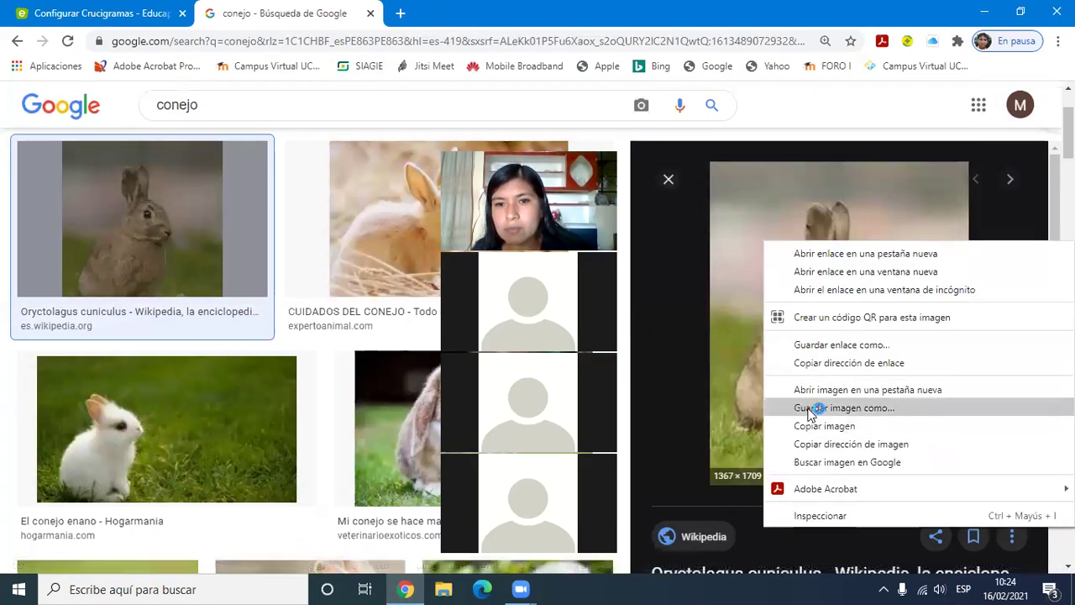
left_click(819, 407)
scroll(61, 149, "up", 2)
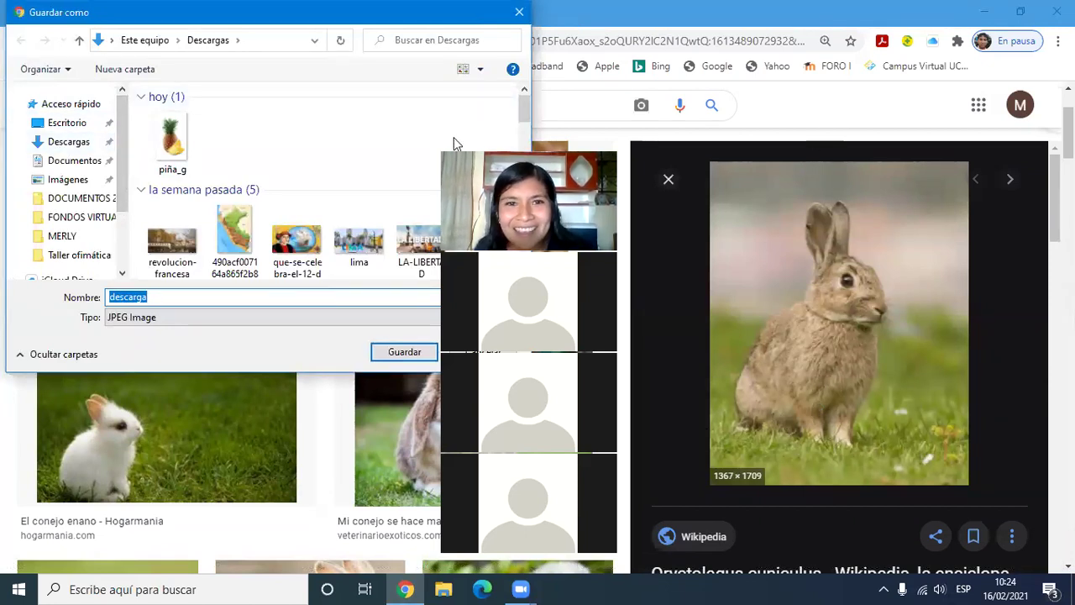
left_click(80, 141)
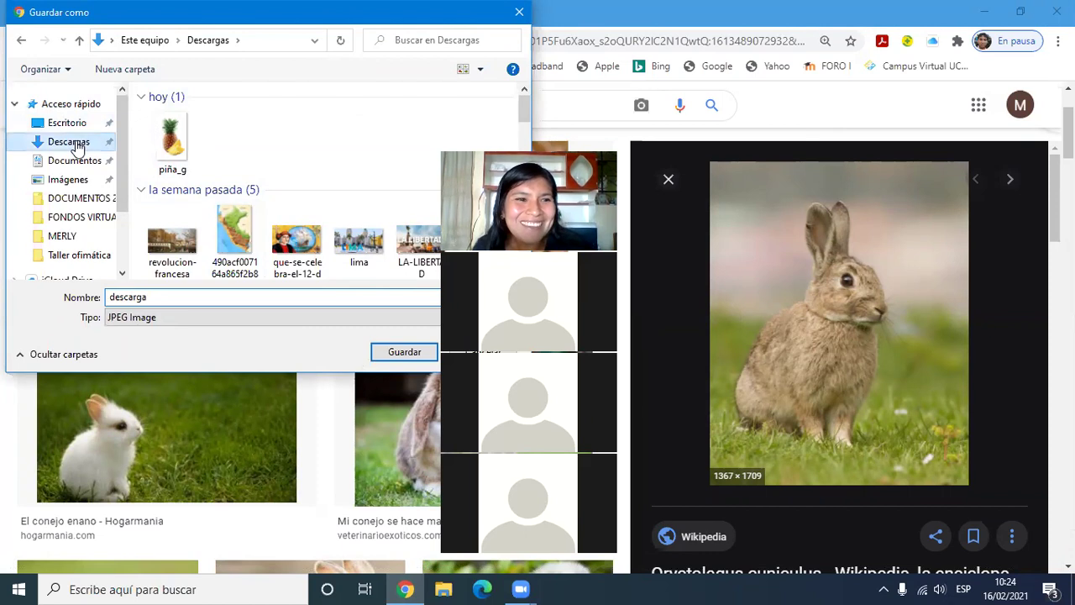
left_click(400, 363)
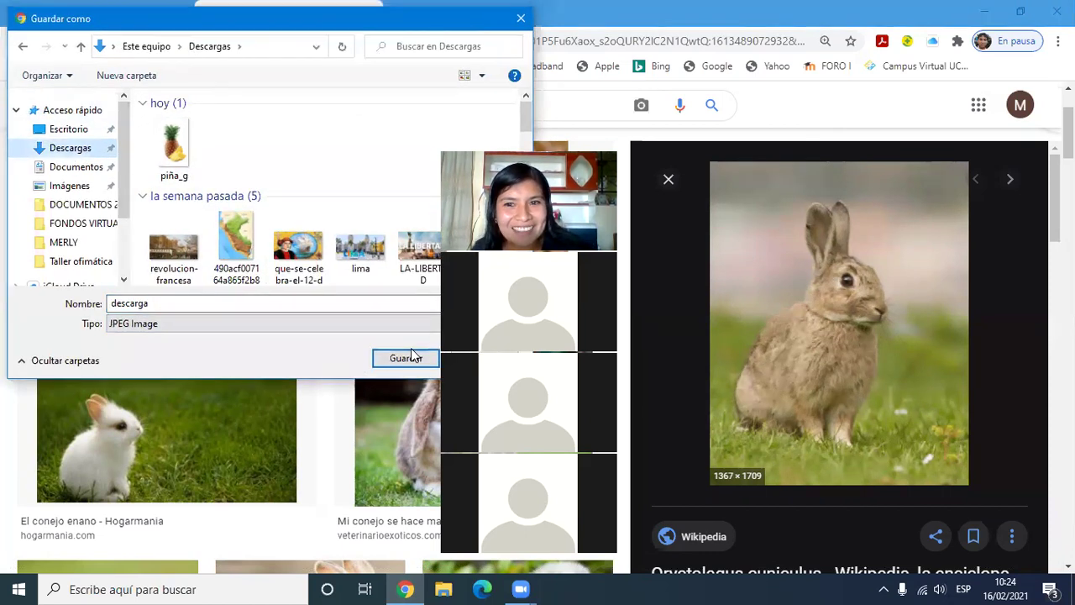
left_click(395, 361)
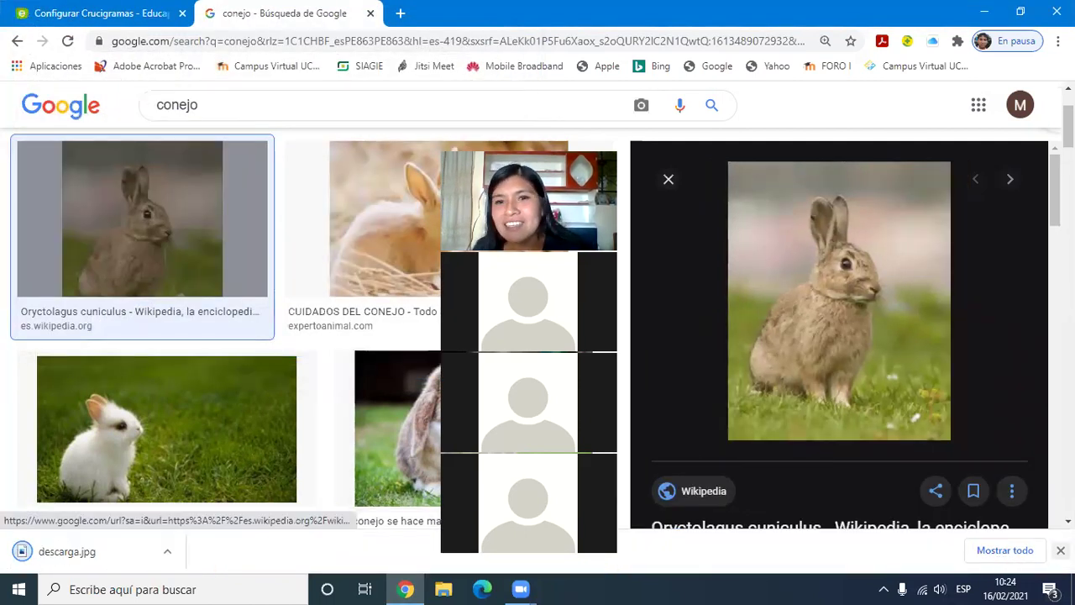
left_click_drag(588, 144, 967, 81)
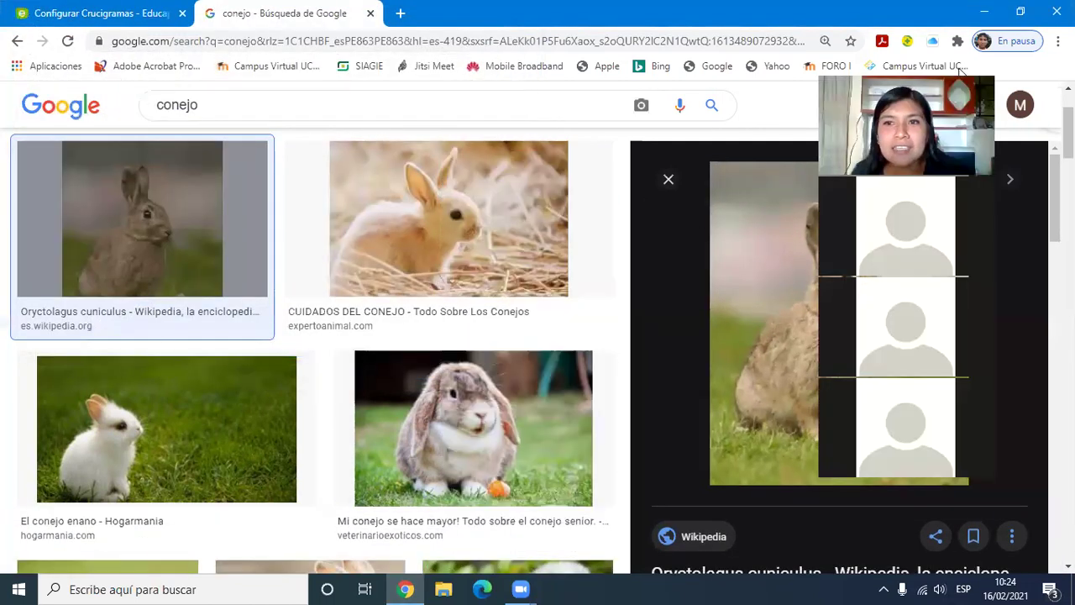
Step: Attach descarga.jpg as CONEJO's clue image and submit the word
left_click(117, 15)
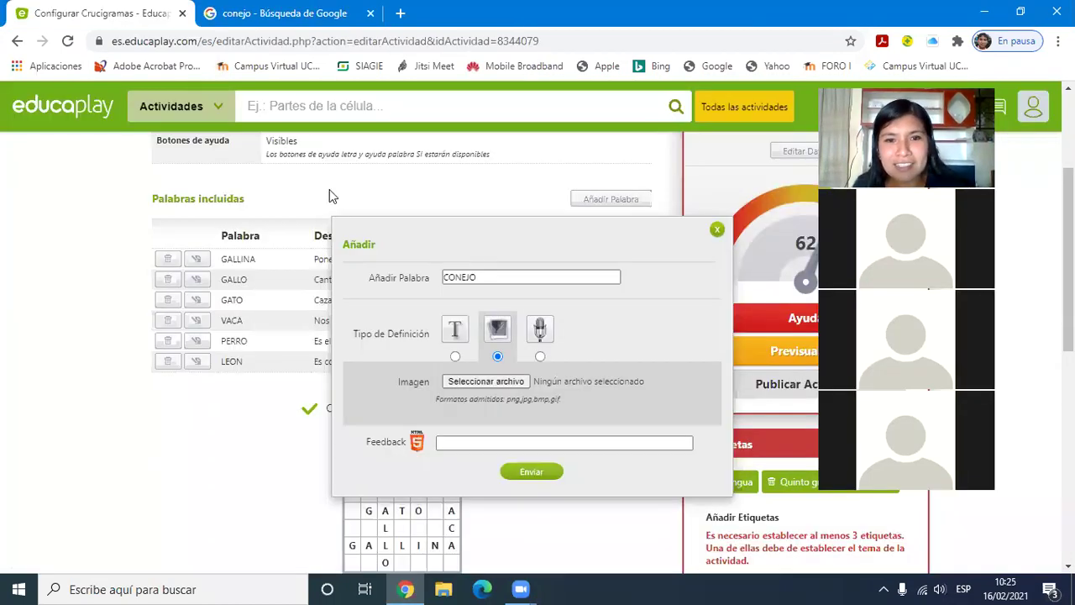
left_click(482, 380)
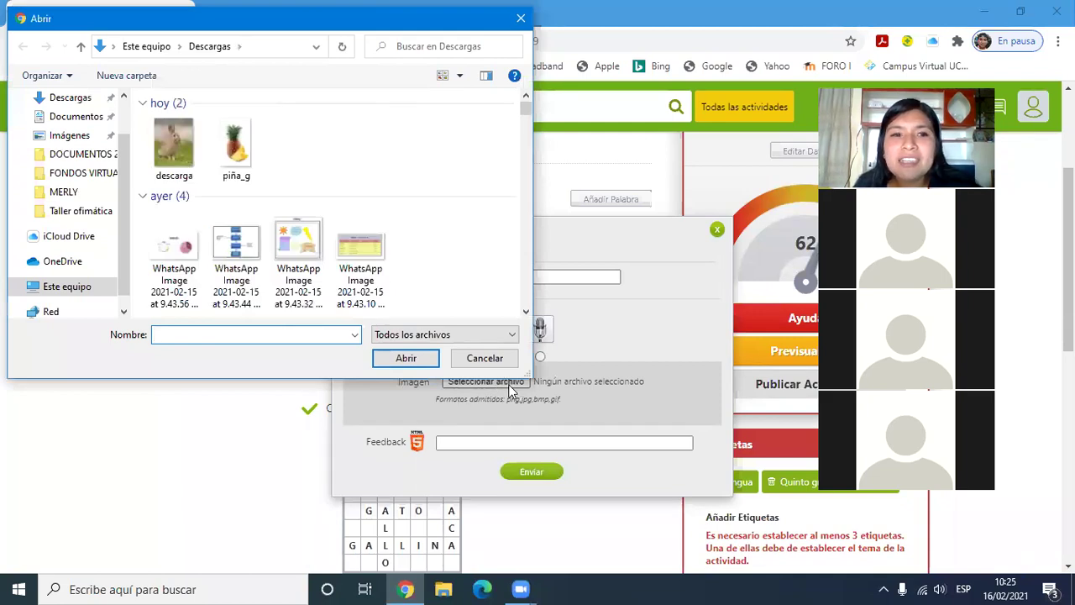
left_click(159, 144)
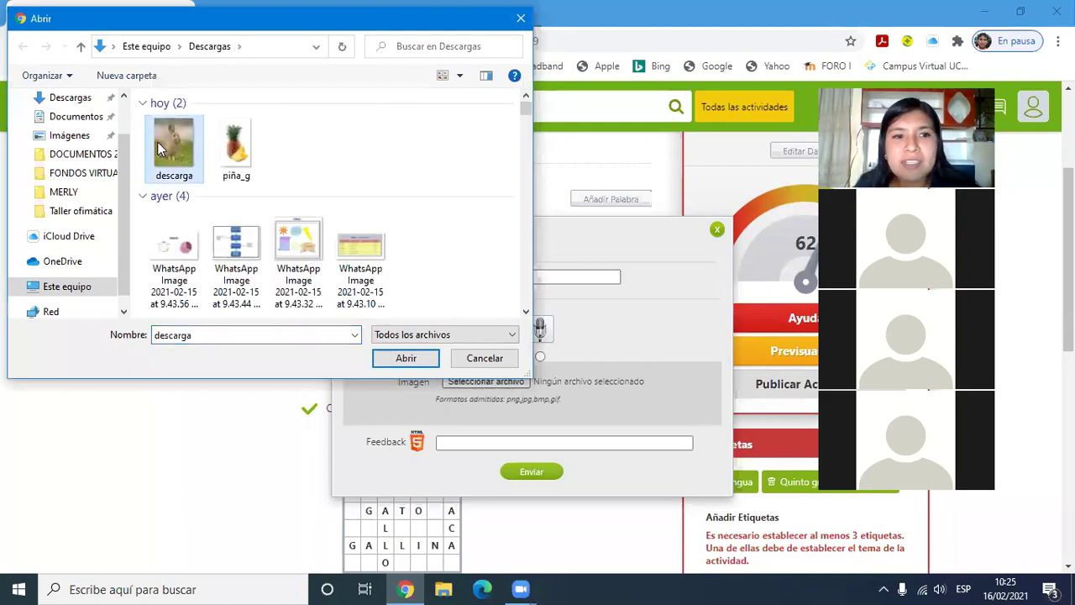
left_click(396, 359)
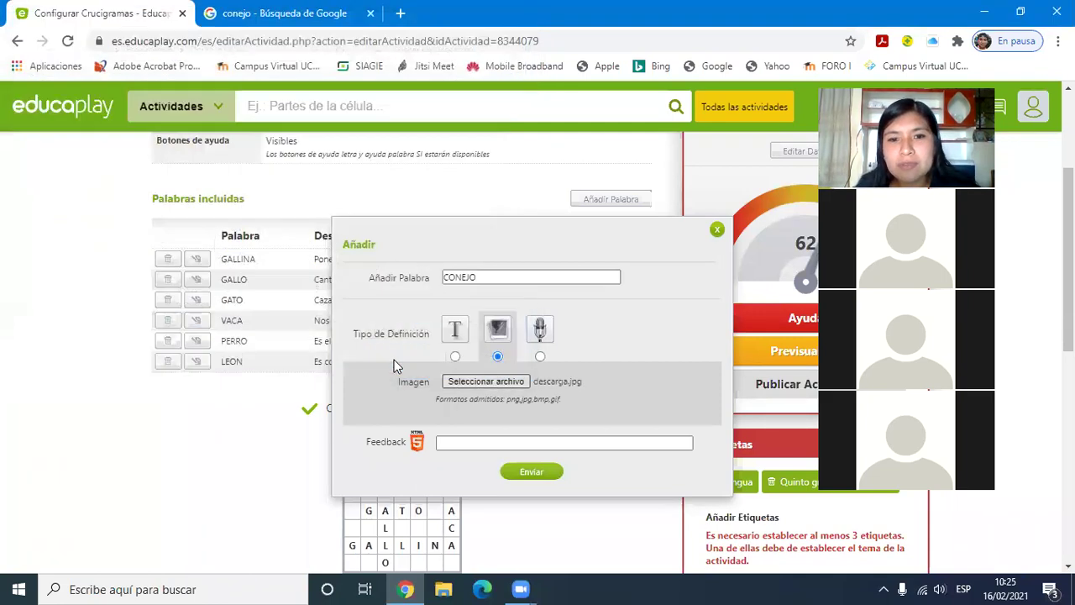
left_click(541, 472)
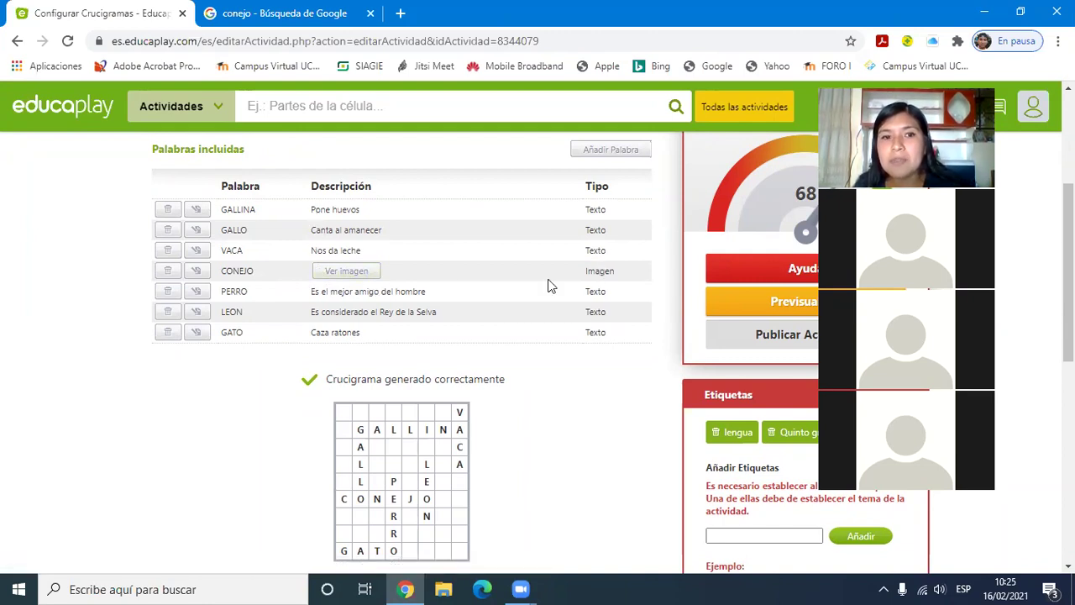
Step: Edit the CONEJO entry and re-attach descarga.jpg as its clue image
scroll(588, 378, "down", 2)
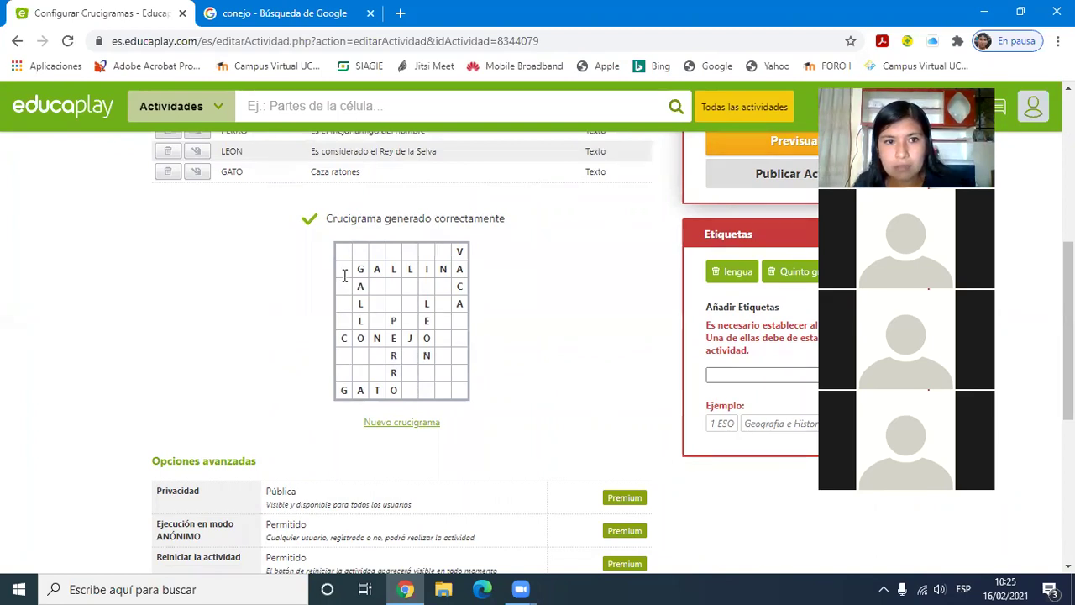
scroll(344, 275, "up", 2)
left_click(196, 264)
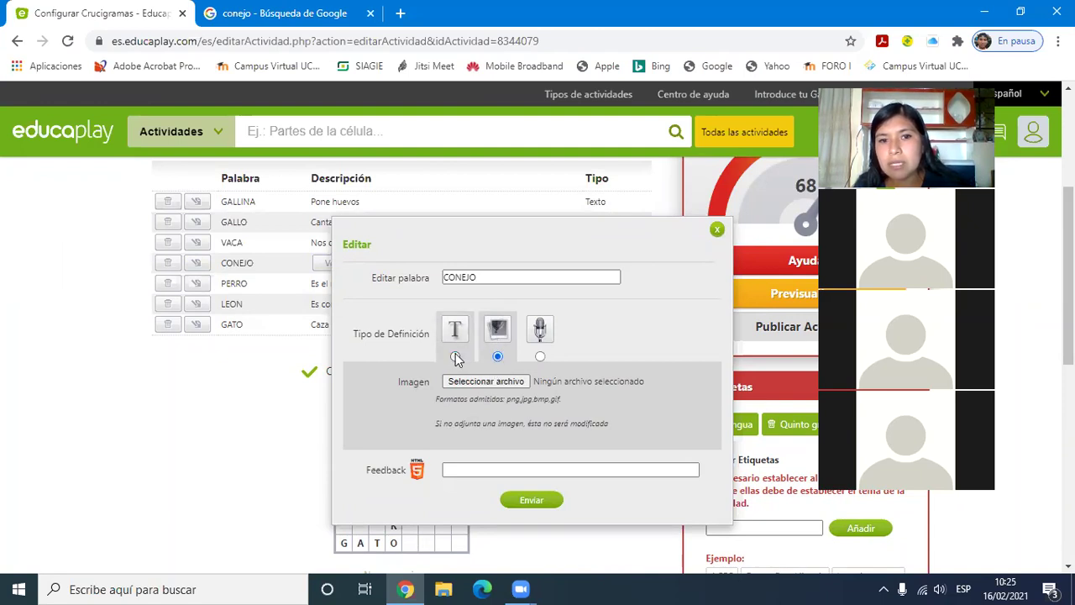
left_click(490, 385)
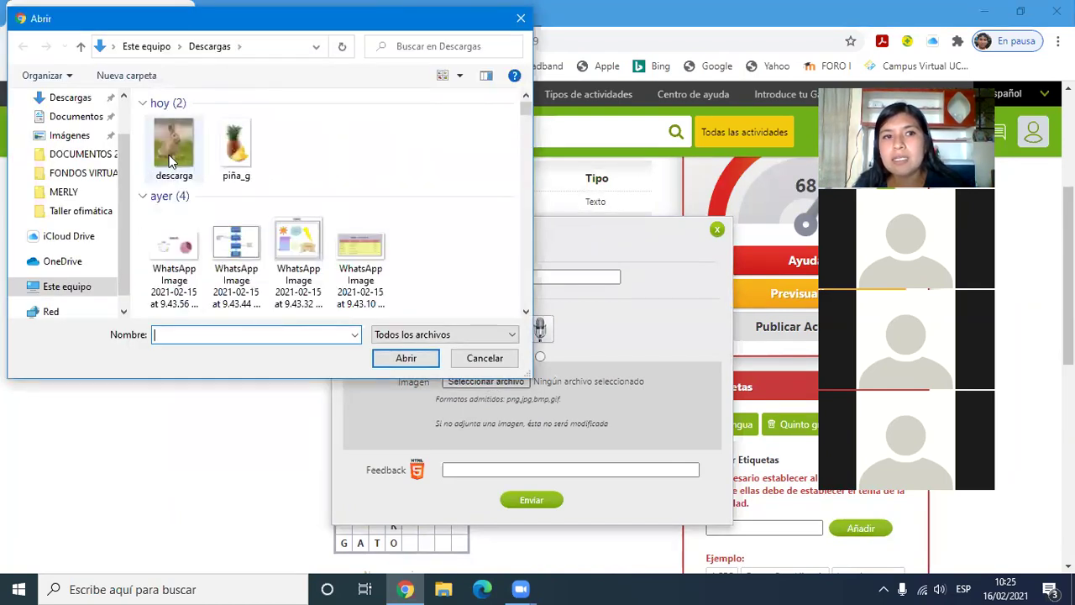
left_click(171, 161)
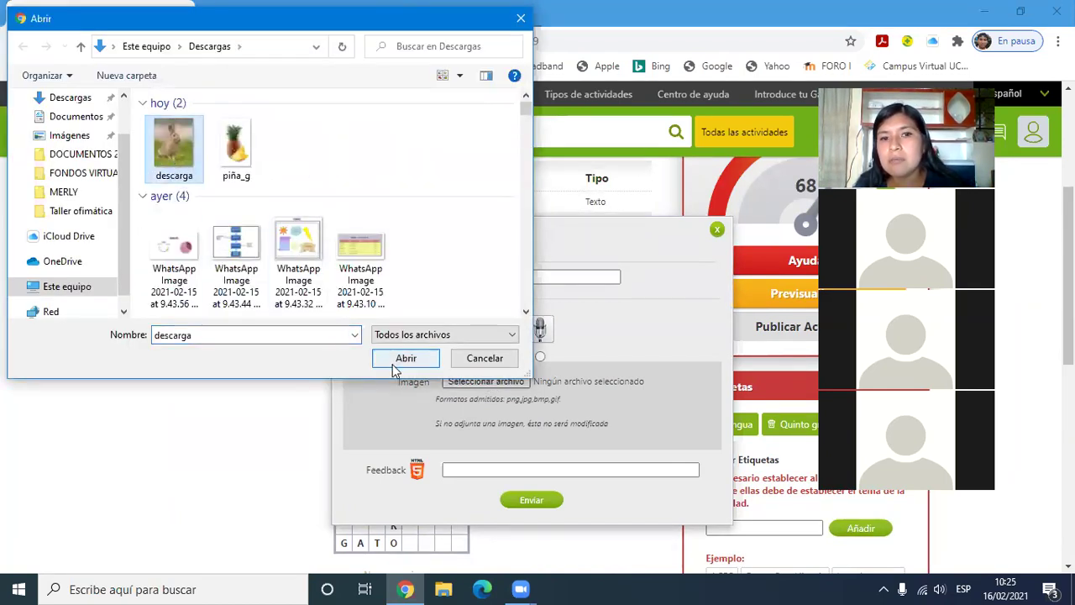
left_click(494, 359)
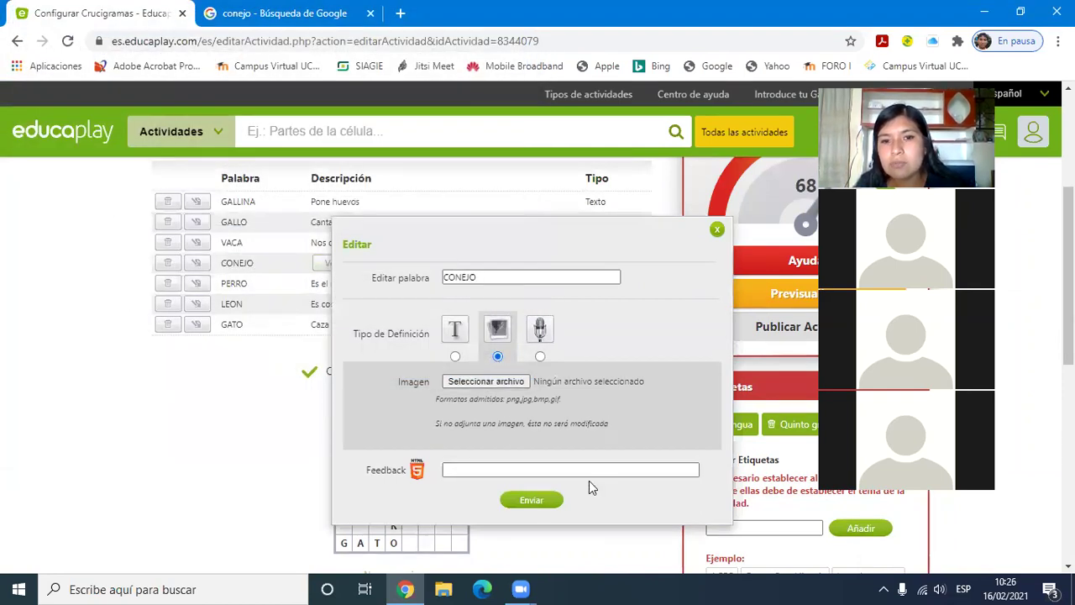
left_click(484, 381)
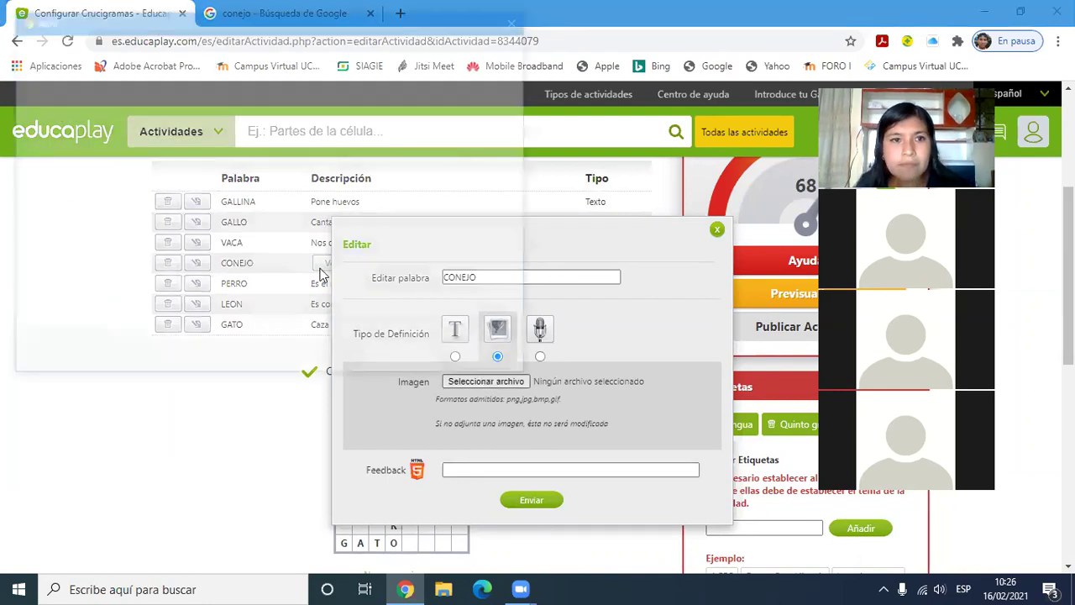
left_click(172, 145)
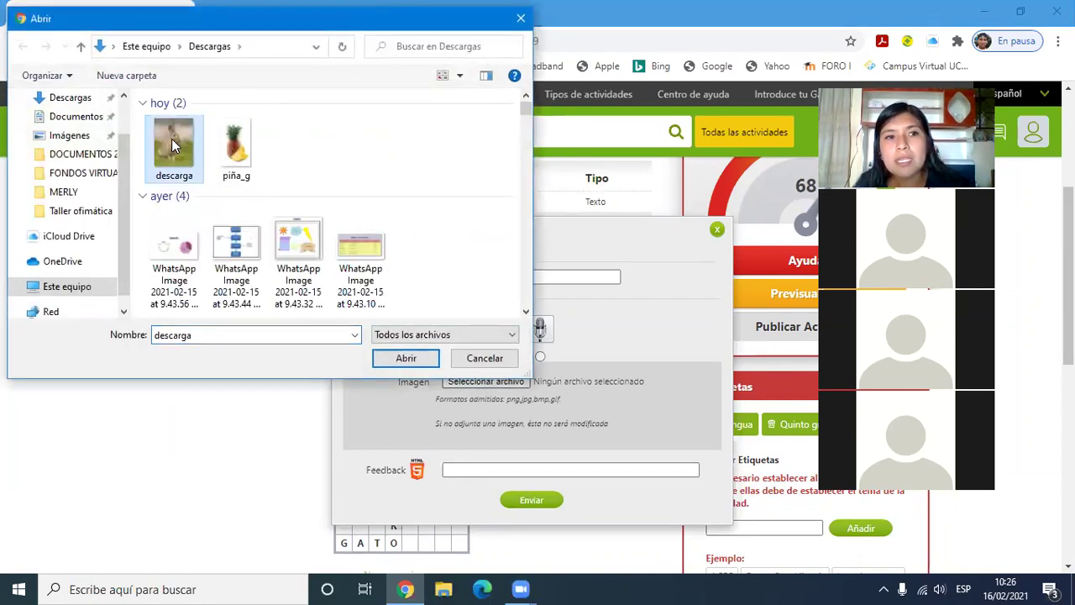
left_click(407, 361)
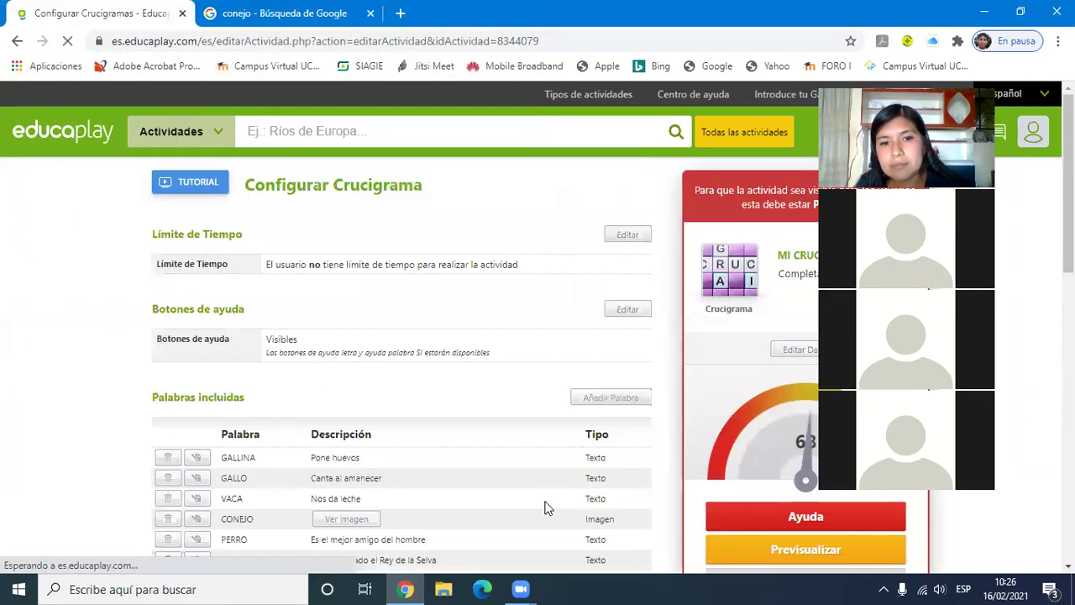
Step: Regenerate the crossword grid twice with Nuevo crucigrama so all seven words fit
scroll(403, 336, "down", 3)
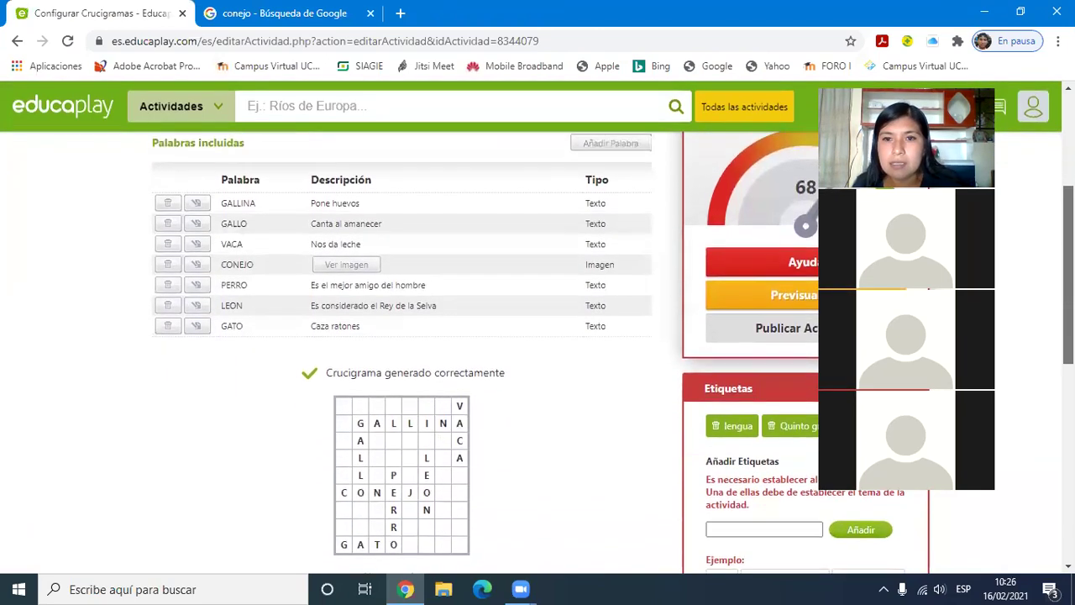
scroll(403, 336, "down", 2)
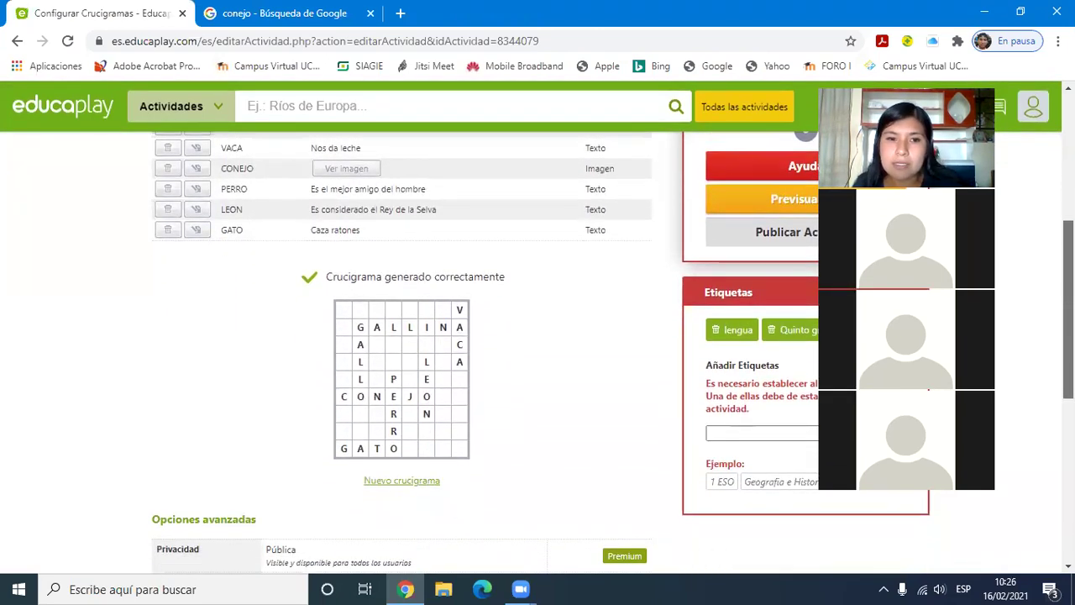
scroll(403, 336, "down", 1)
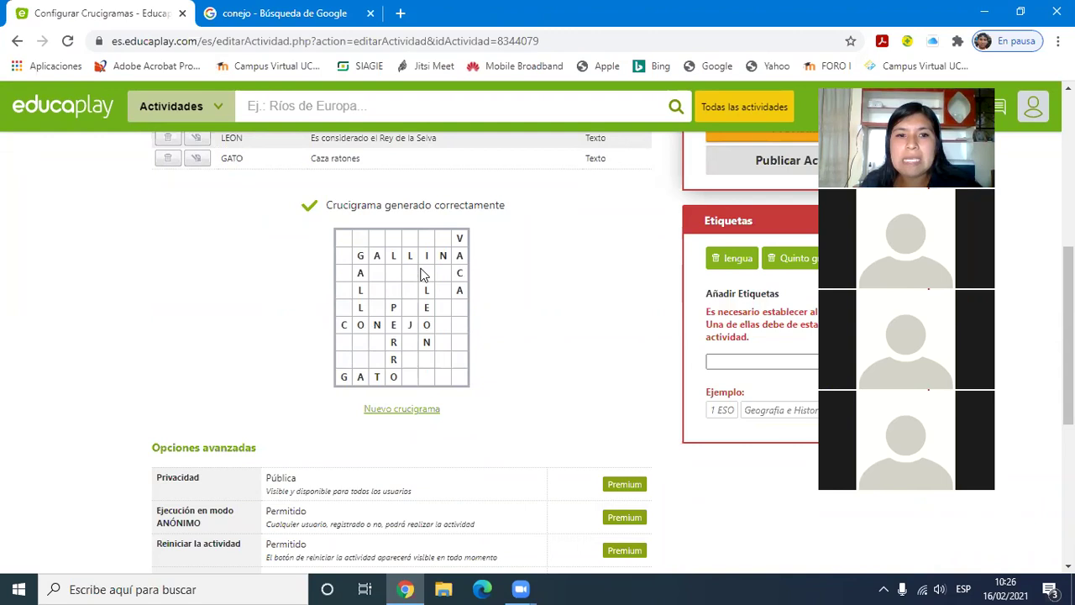
left_click(389, 408)
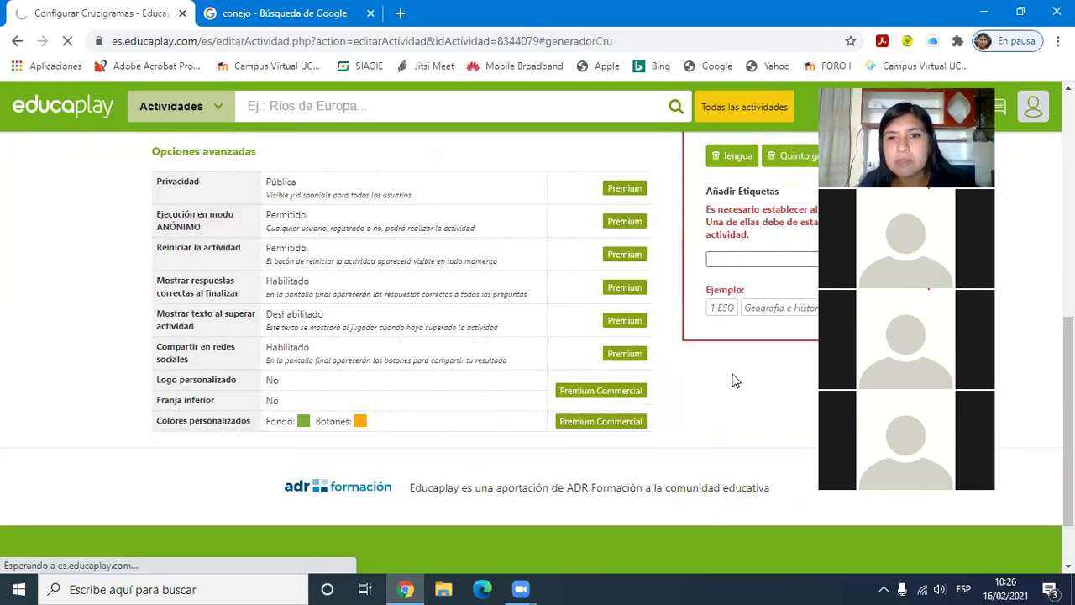
scroll(1045, 388, "down", 3)
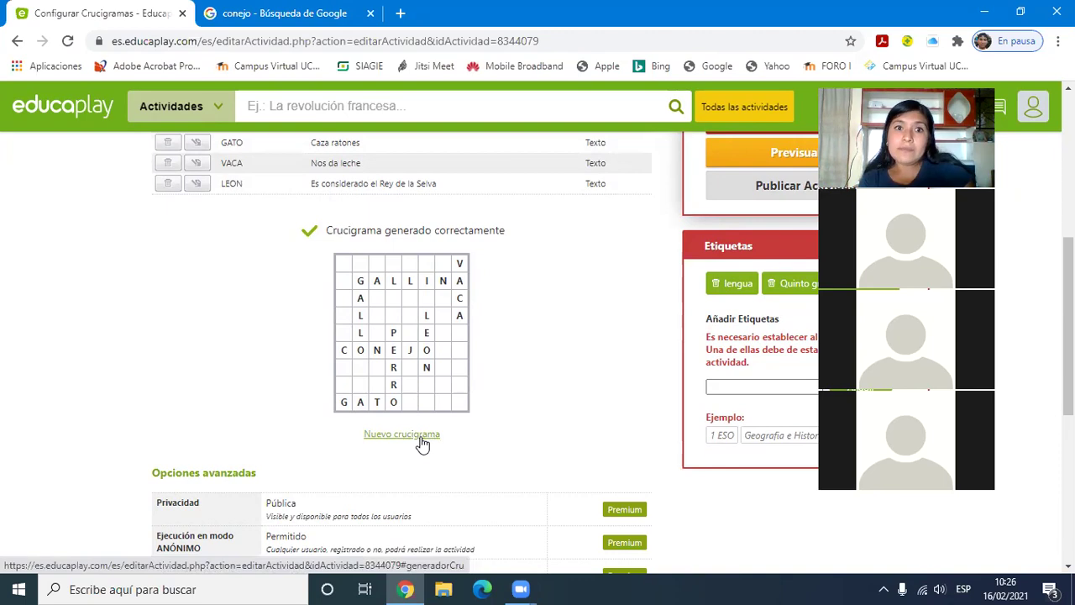
left_click(402, 433)
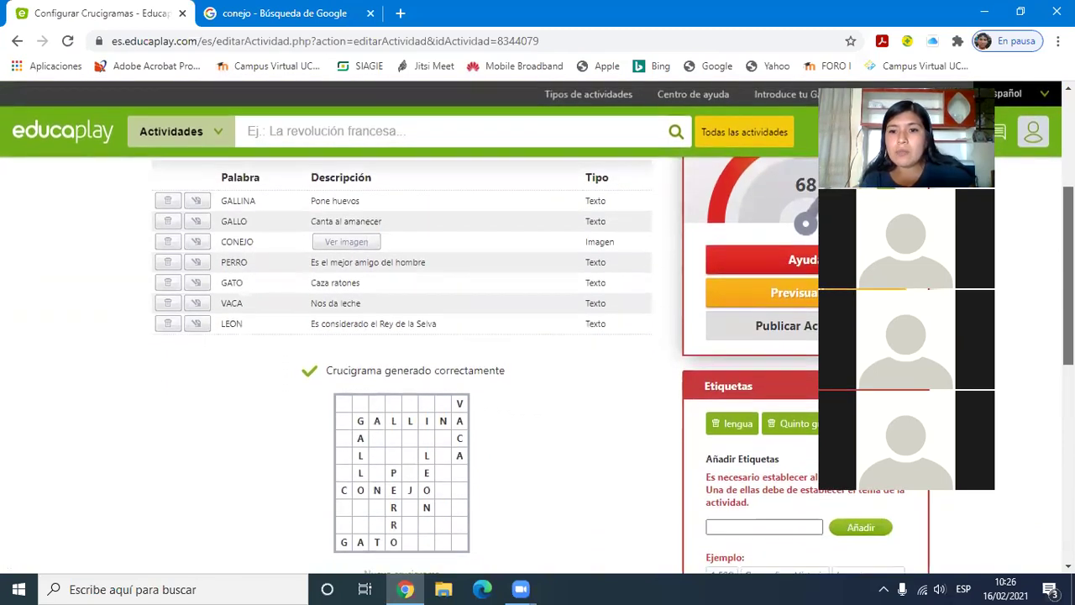
scroll(537, 336, "down", 1)
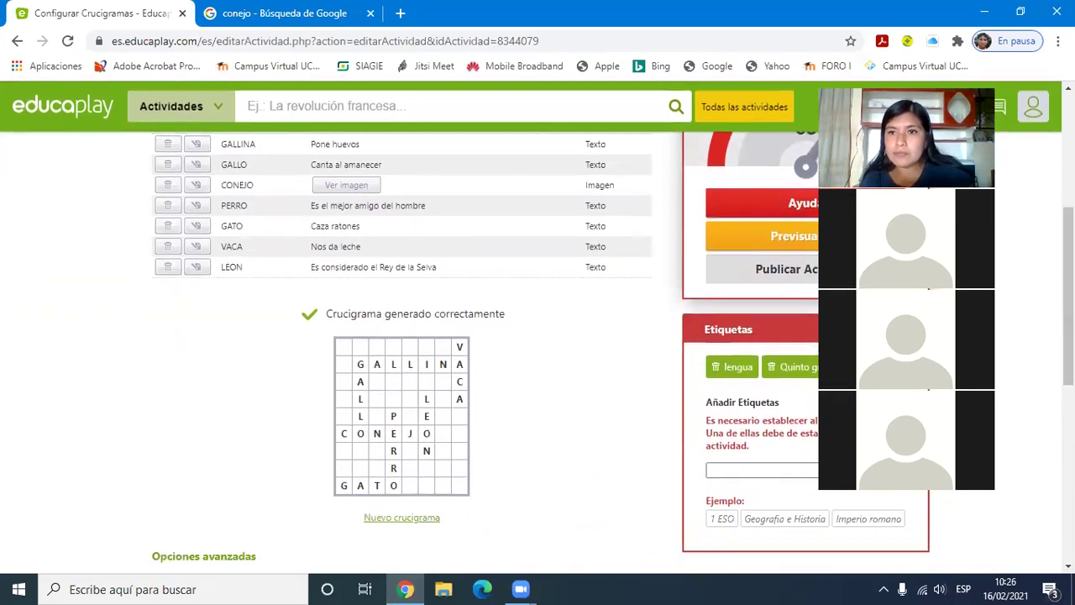
left_click_drag(936, 87, 482, 76)
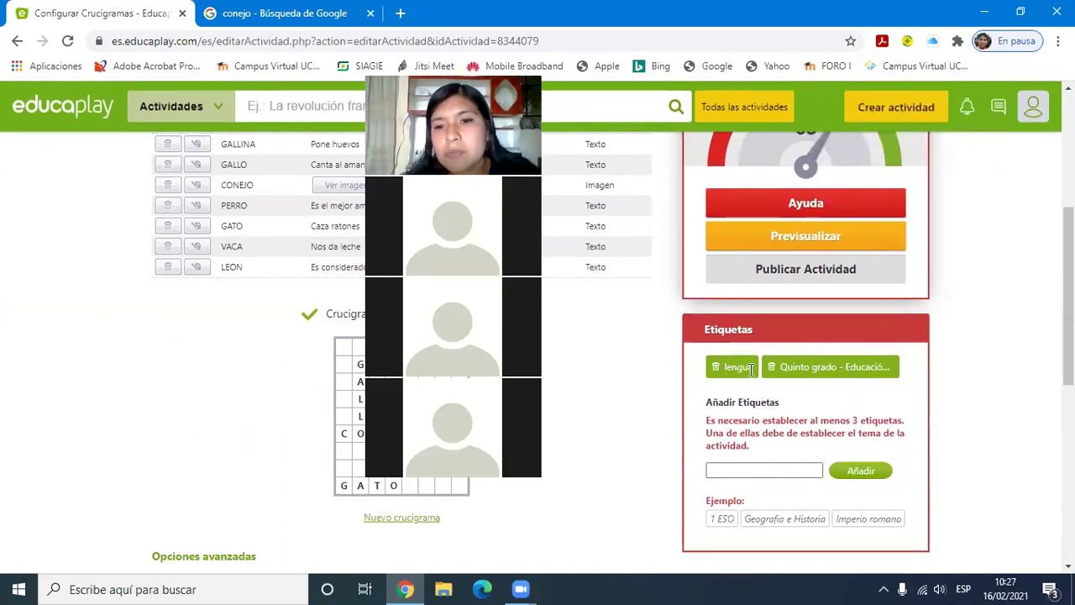
Step: Add the tag 'crucigrama' to the activity and open the crossword preview
left_click(727, 473)
type("c")
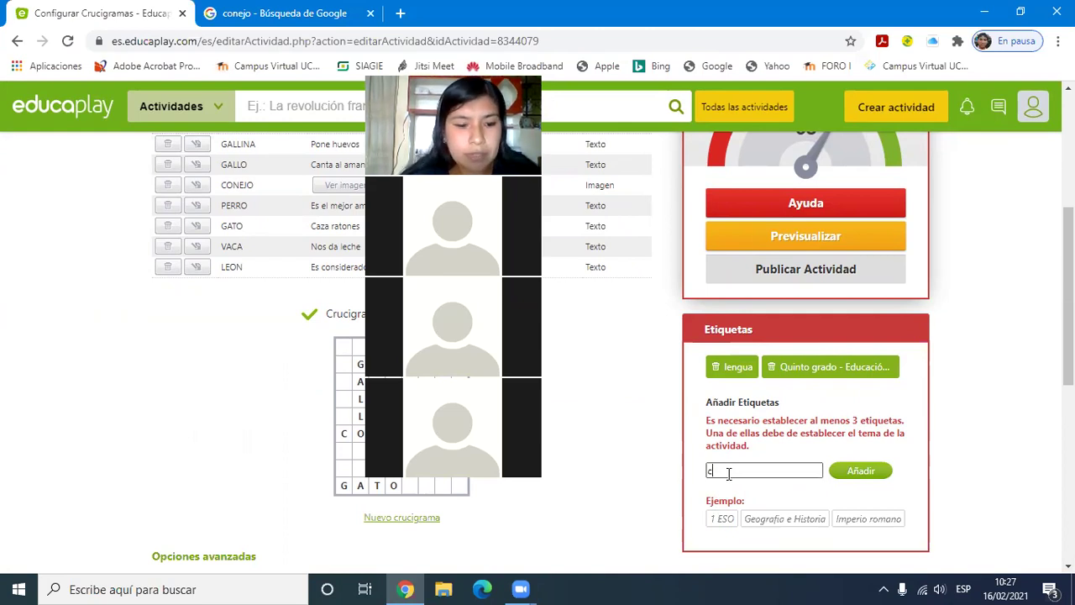
type("ruci")
type("grama")
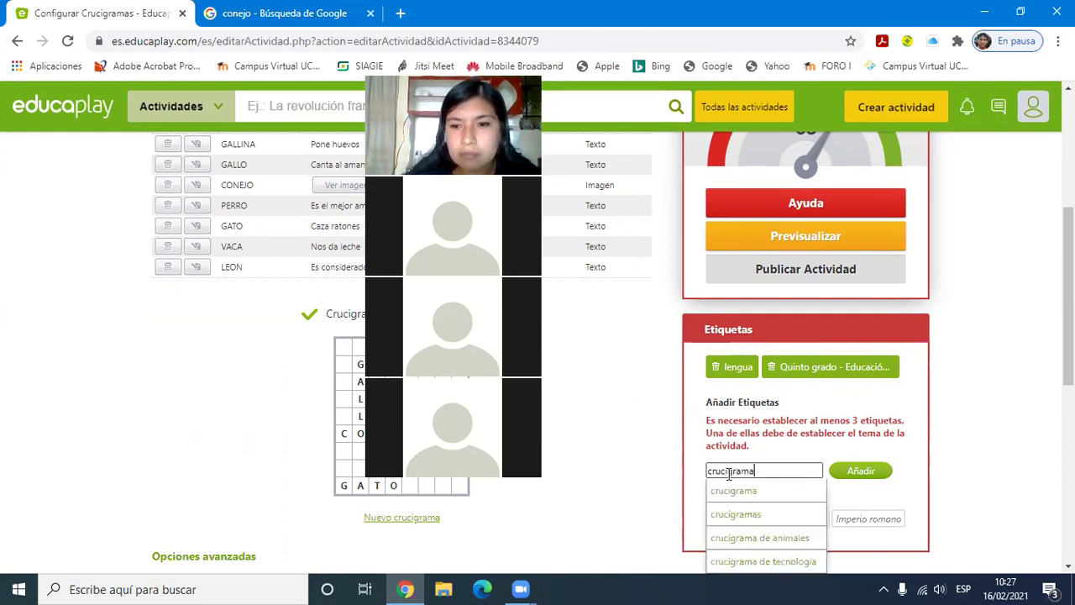
left_click(743, 495)
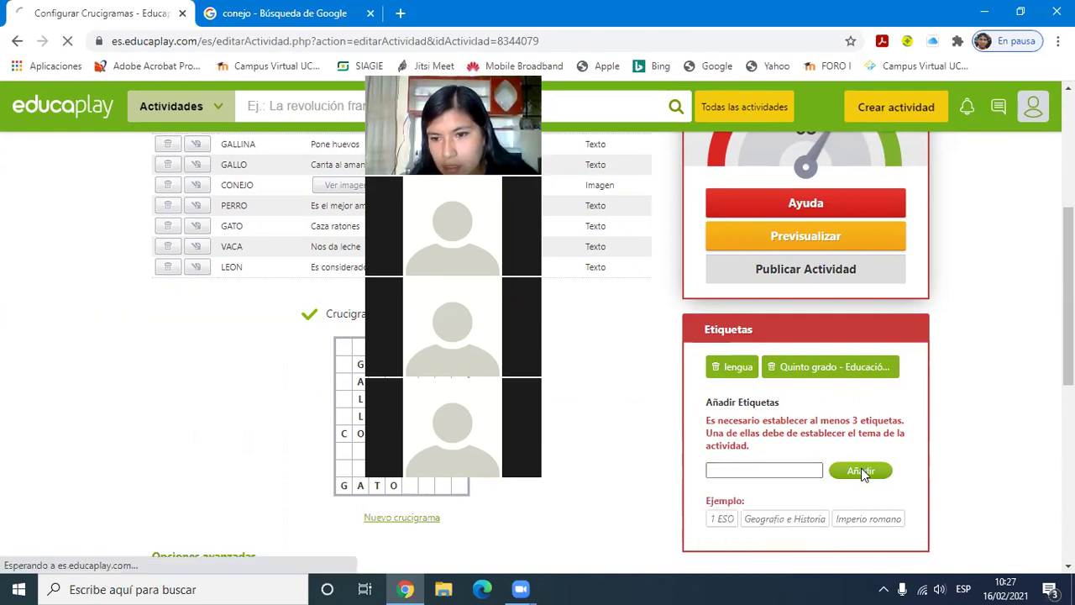
left_click(861, 470)
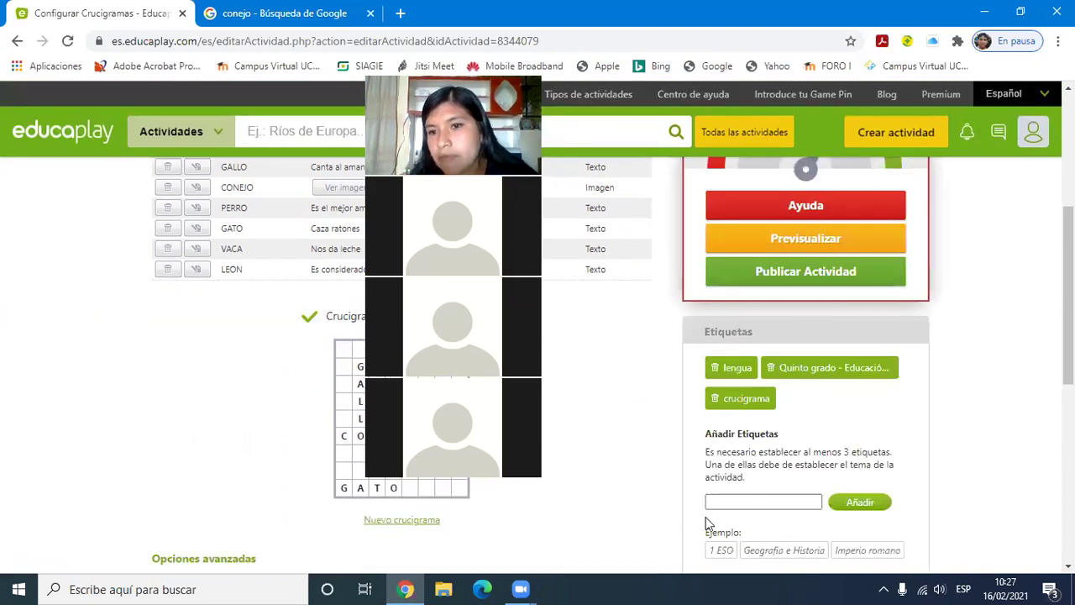
scroll(618, 193, "up", 3)
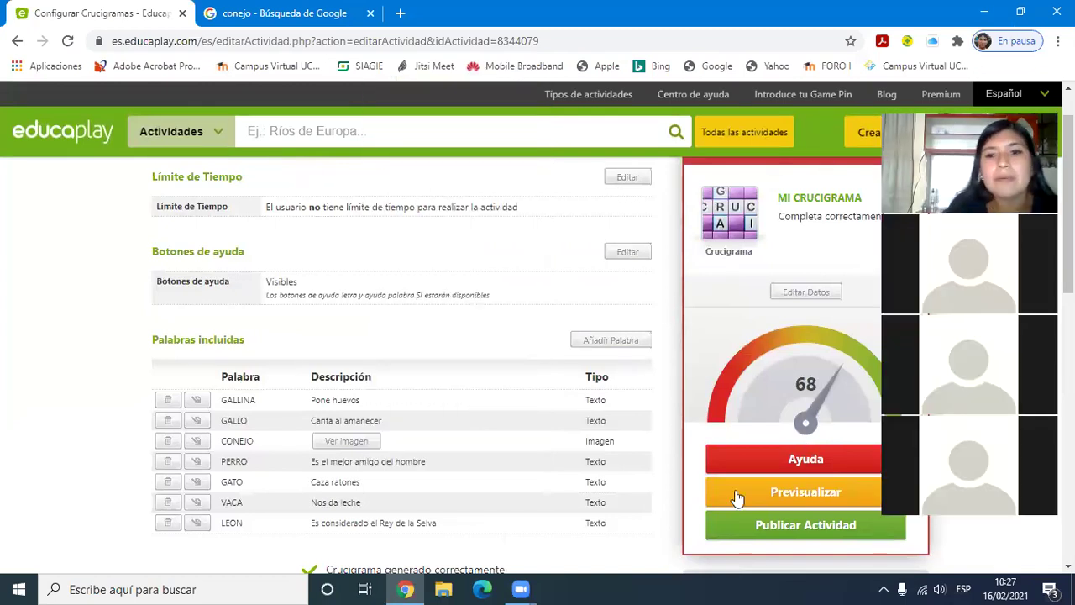
left_click(734, 497)
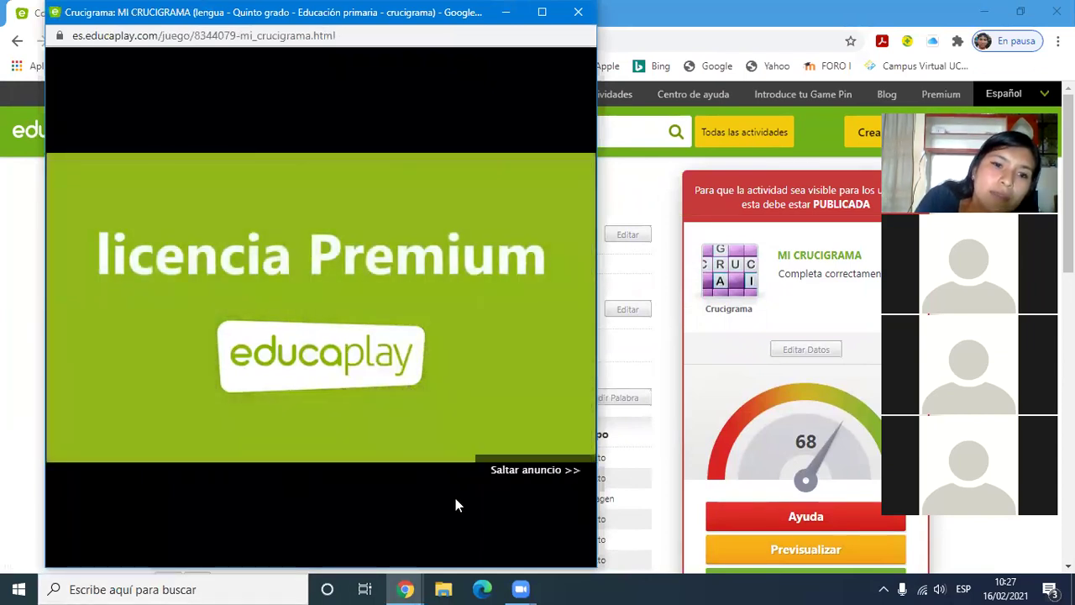
Step: Skip the intro ad and start the MI CRUCIGRAMA game
left_click(527, 468)
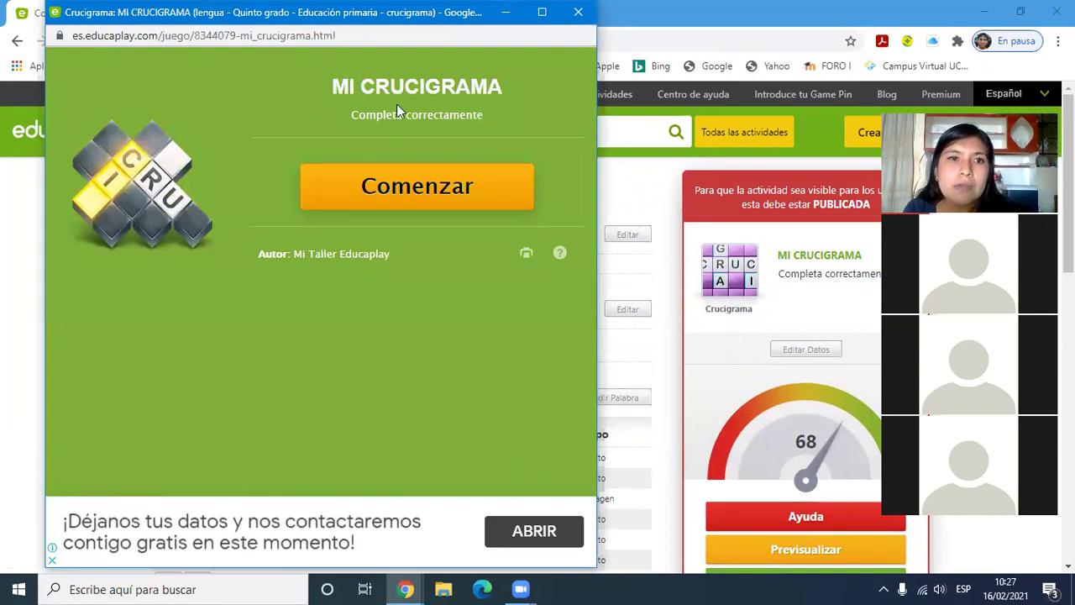
left_click(419, 199)
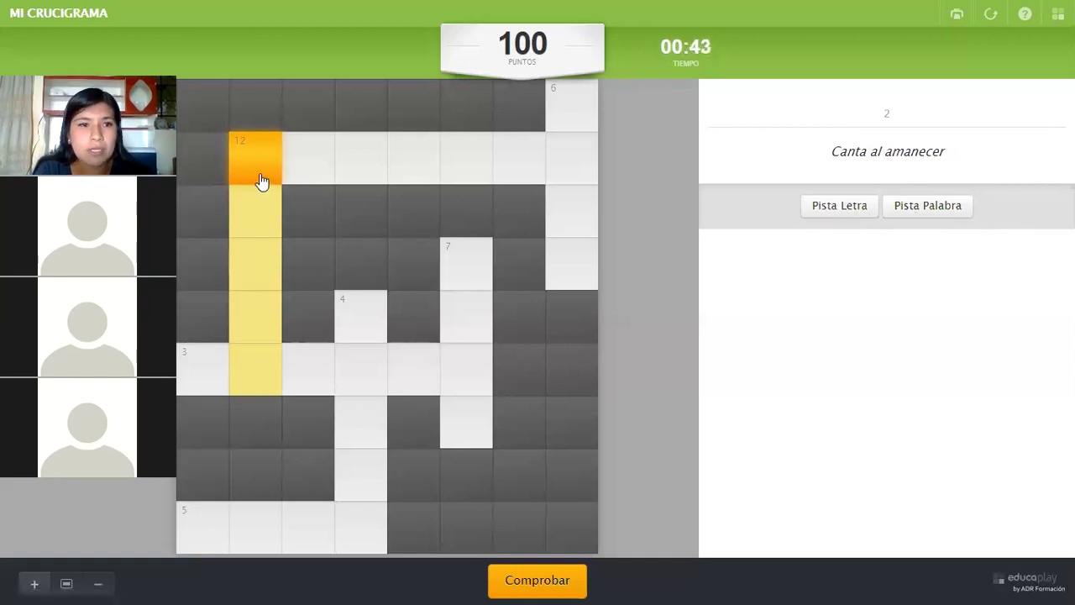
Step: Enter GALLO, check answers, then complete CONEJO using a one-letter hint
type("GA")
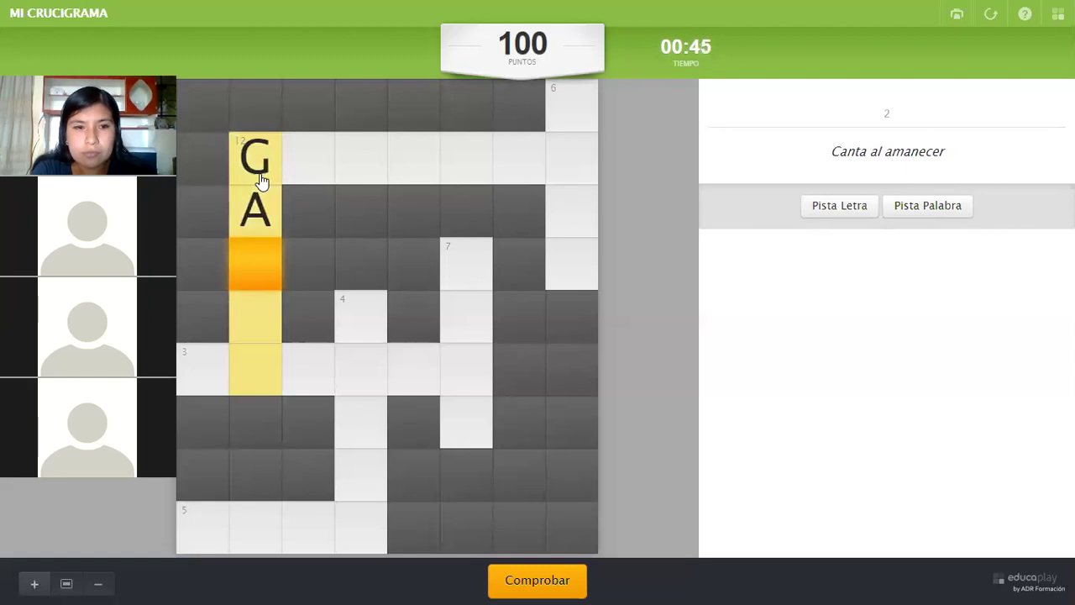
type("LLO")
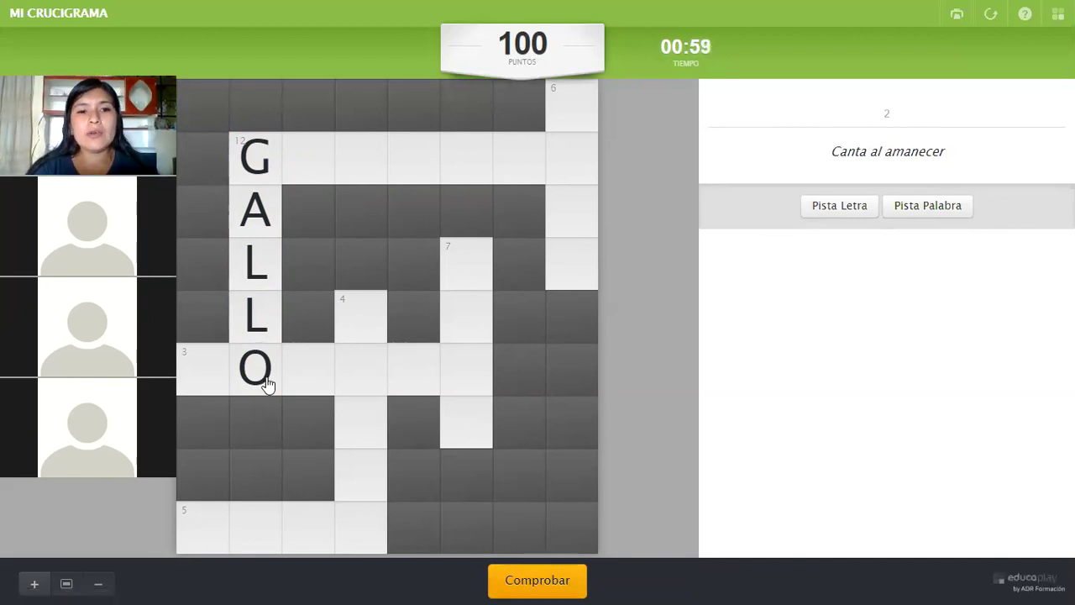
left_click(526, 585)
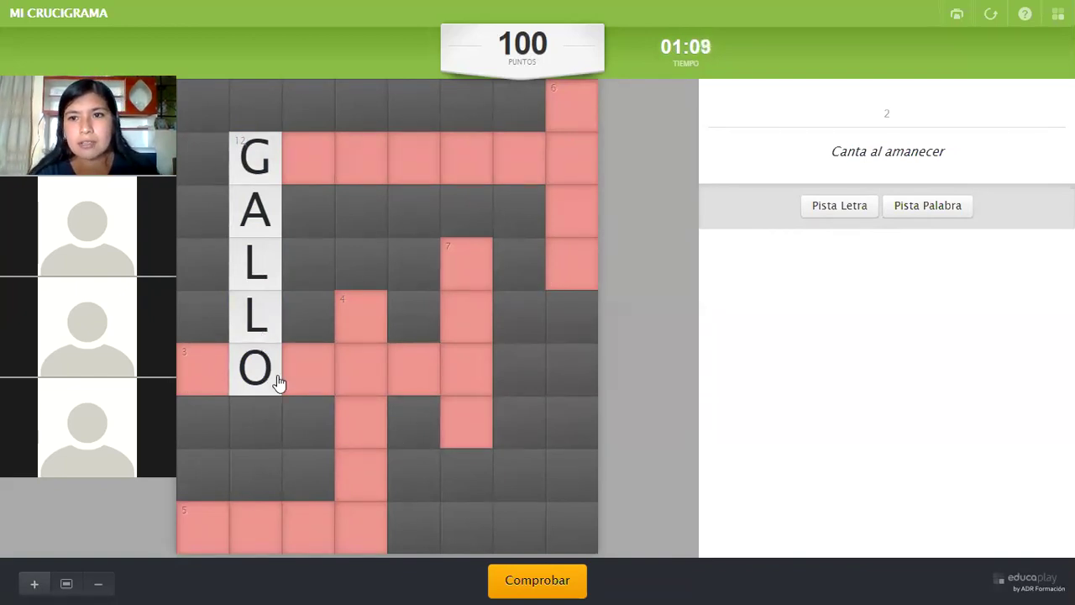
left_click(201, 372)
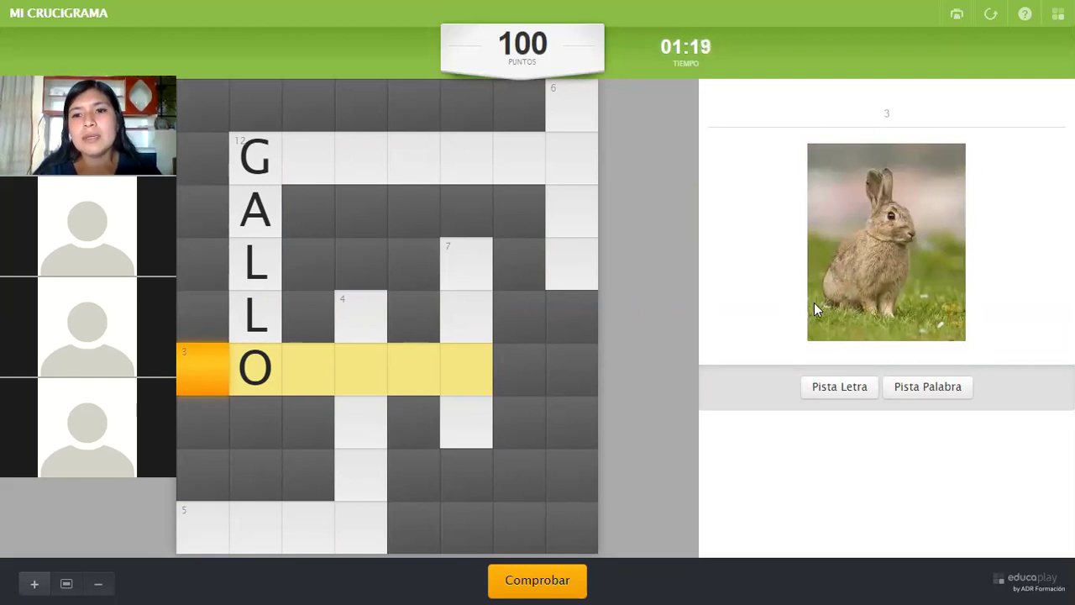
left_click(839, 387)
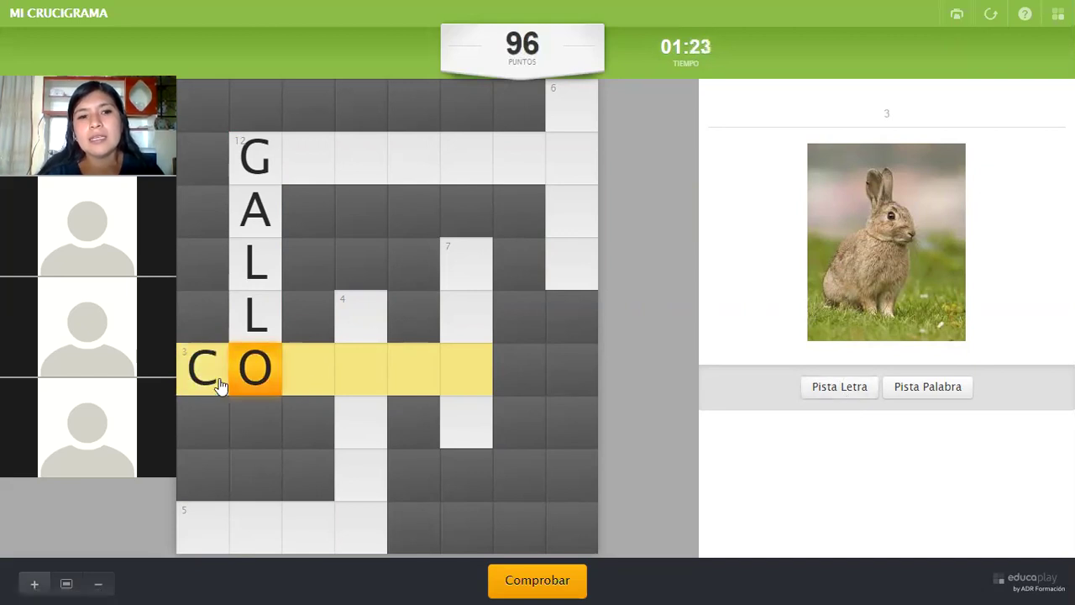
left_click(312, 382)
type("nejo")
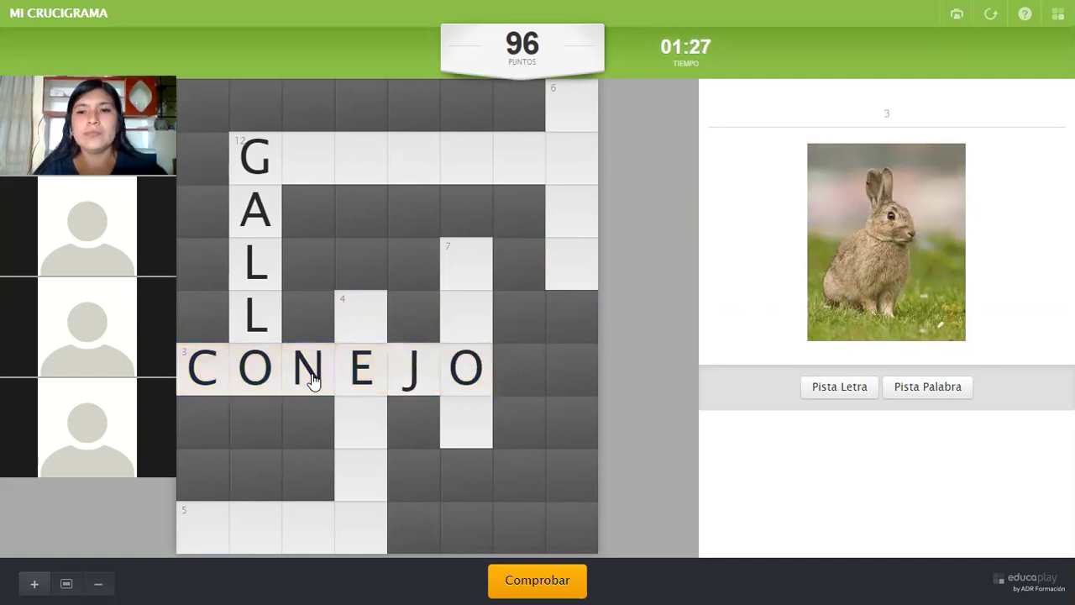
Step: Reveal the full GALLO answer and select the Pone huevos word
left_click(252, 151)
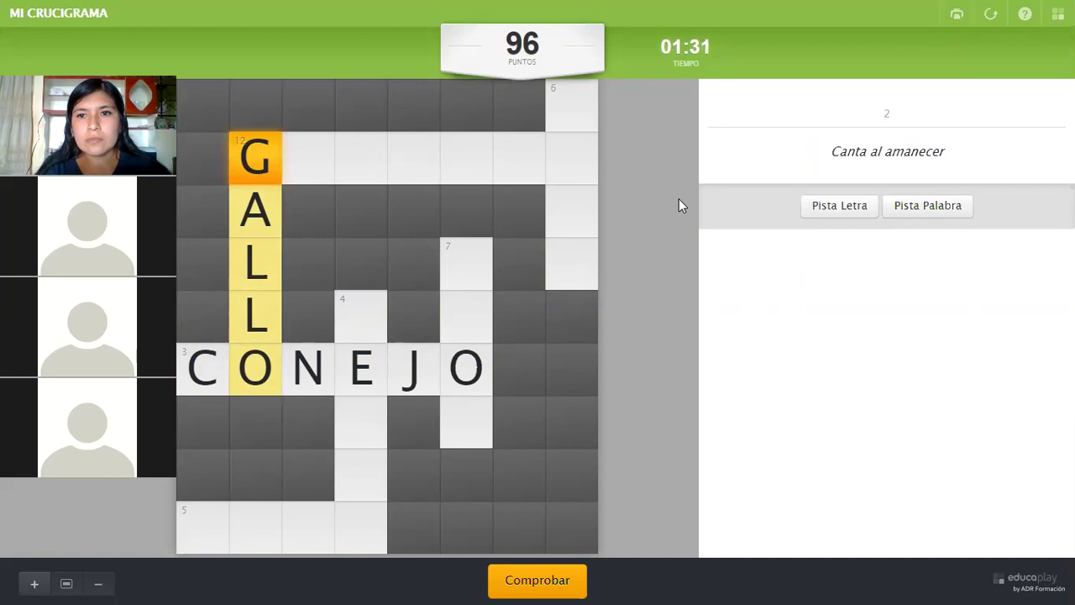
left_click(906, 208)
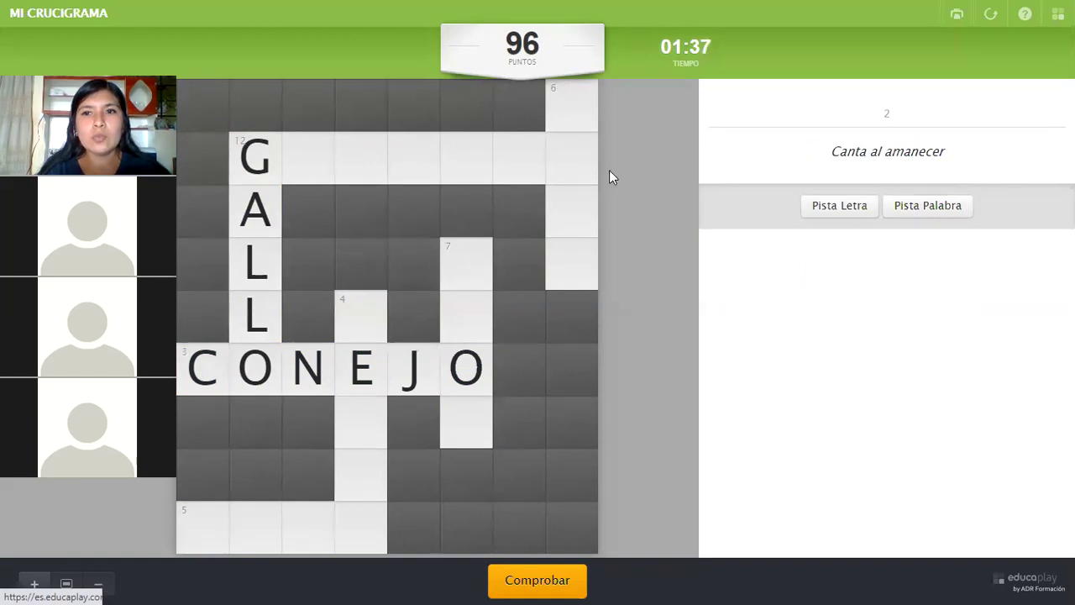
left_click(309, 162)
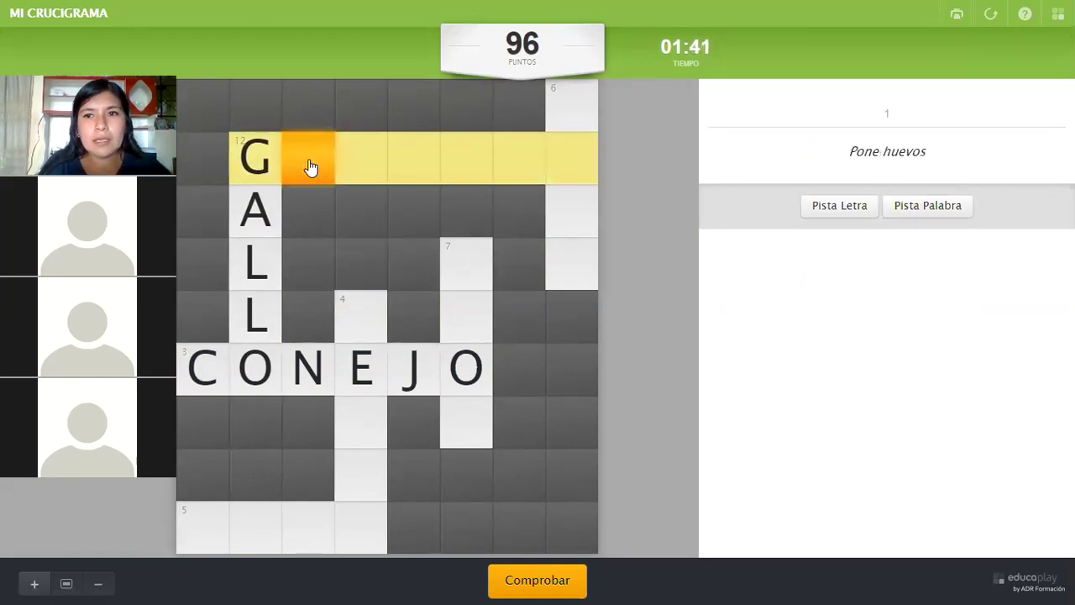
Step: Reveal GALLINA, fill in VACA, PERRO, GATO and LEON, then exit fullscreen
left_click(929, 210)
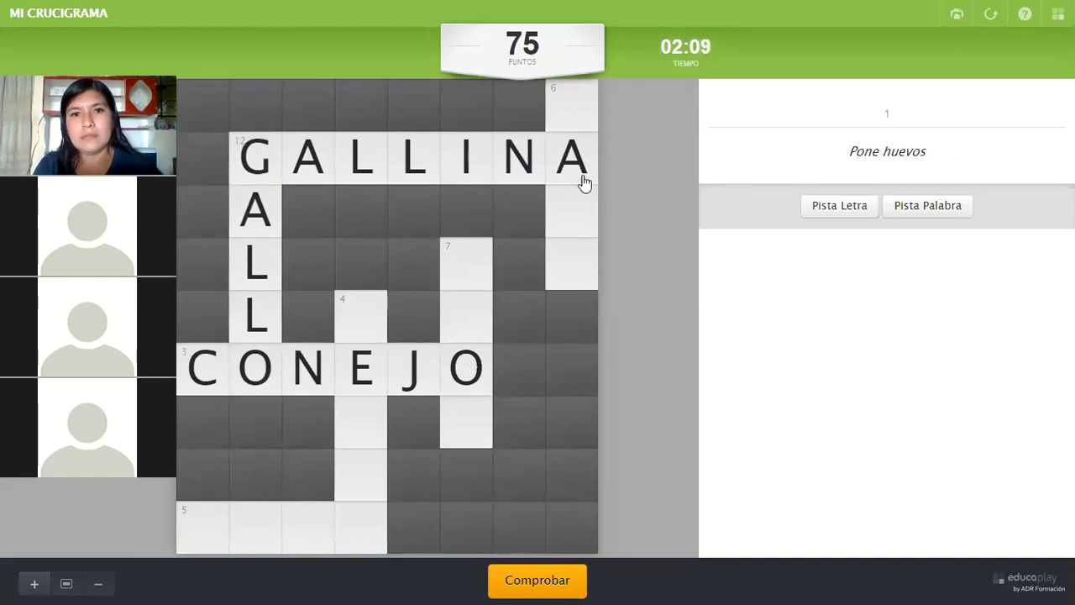
left_click(575, 115)
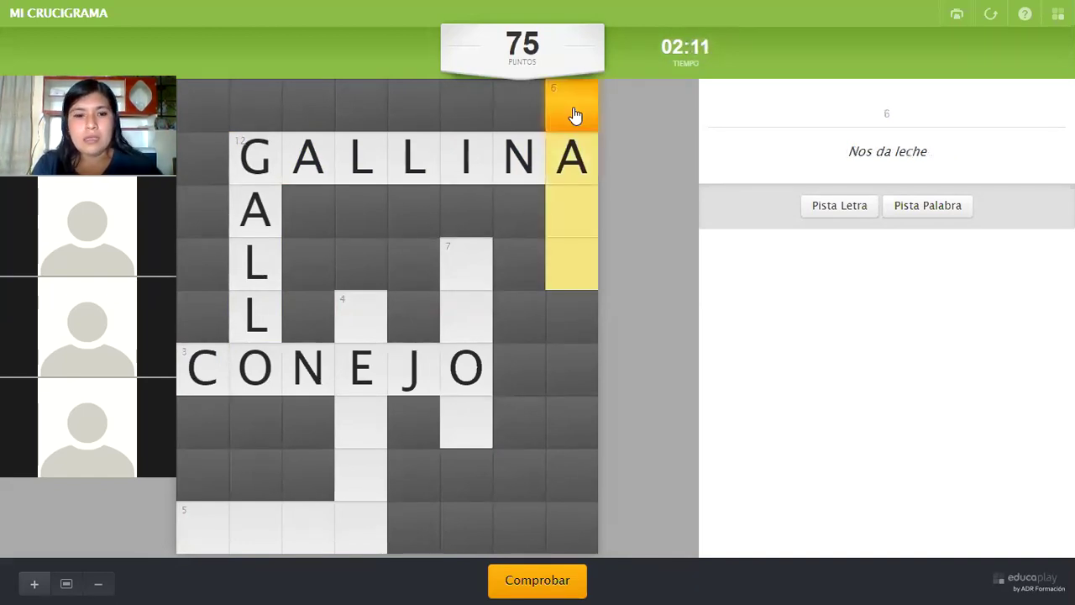
type("VACA")
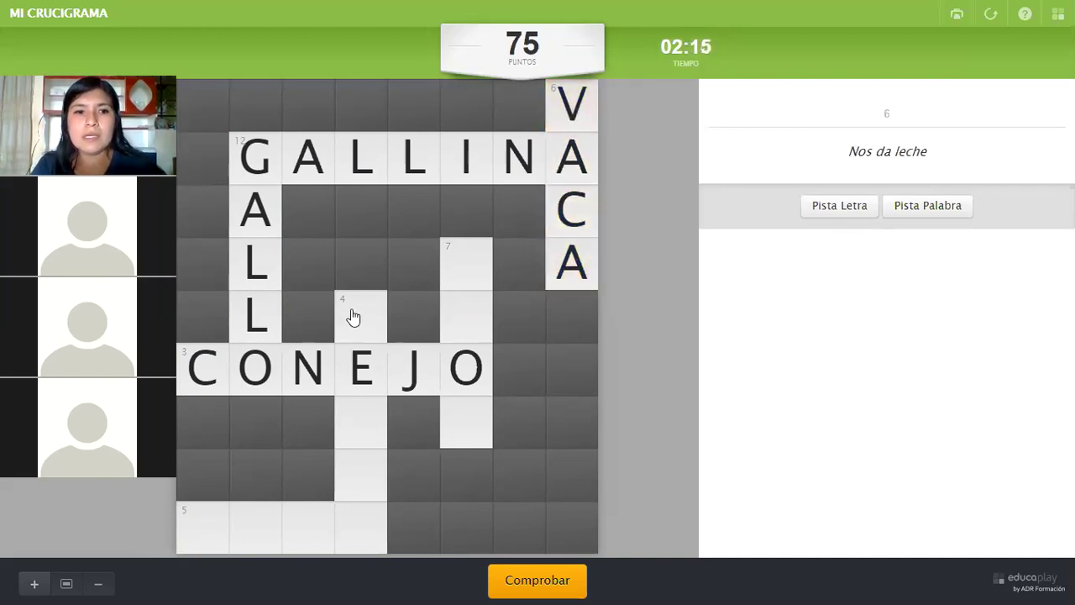
left_click(354, 316)
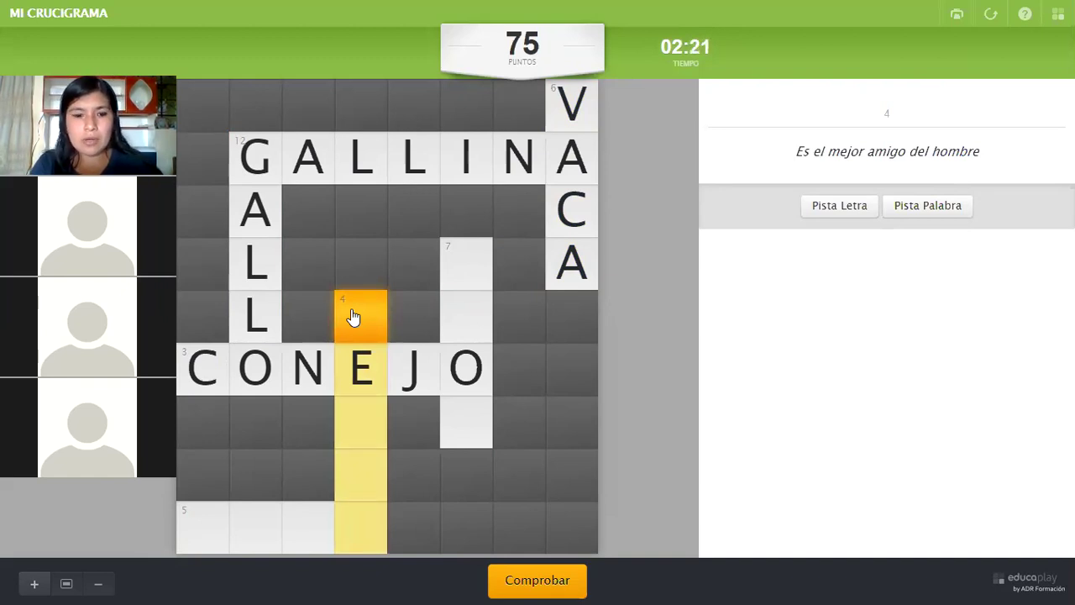
type("PER")
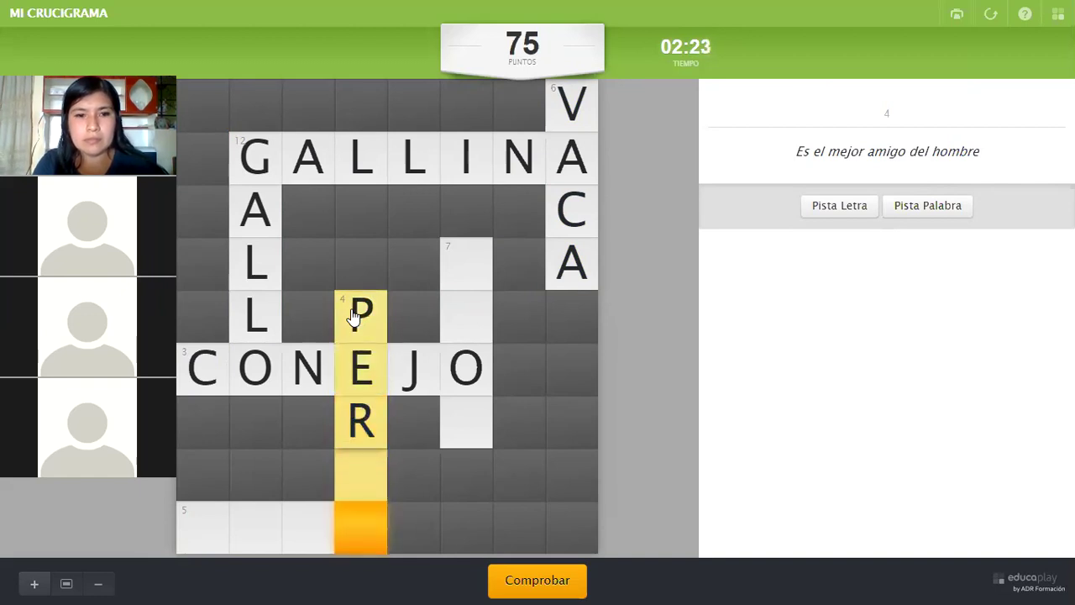
type("RO")
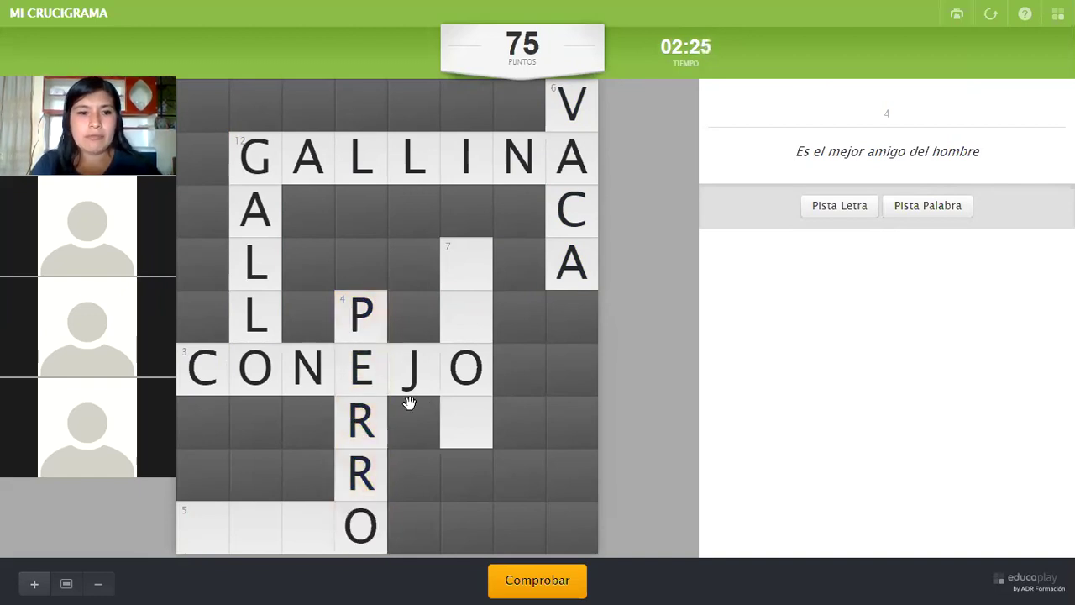
left_click(218, 519)
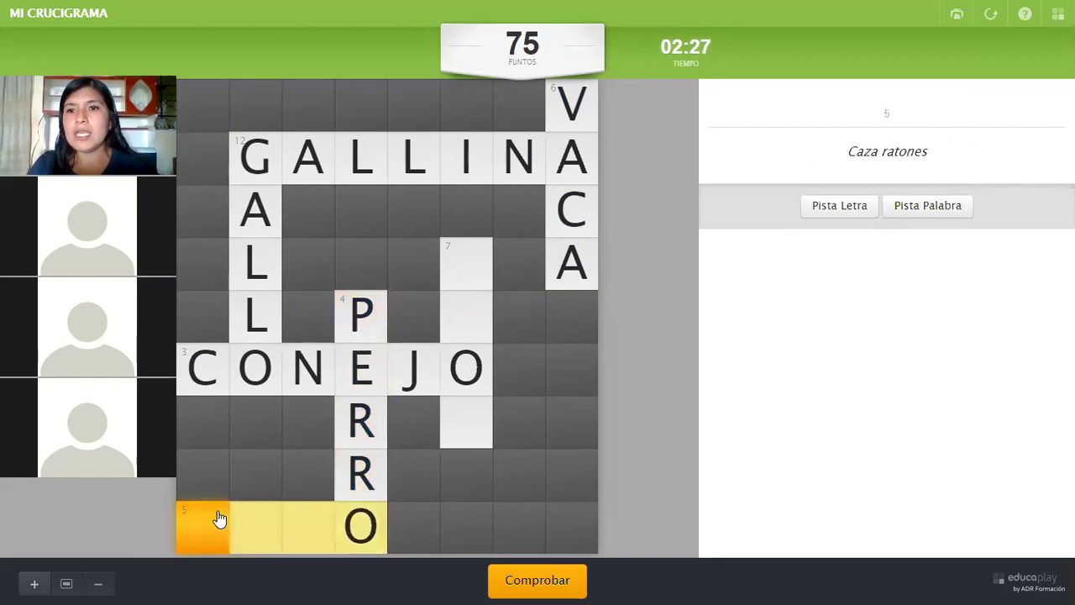
type("GAT")
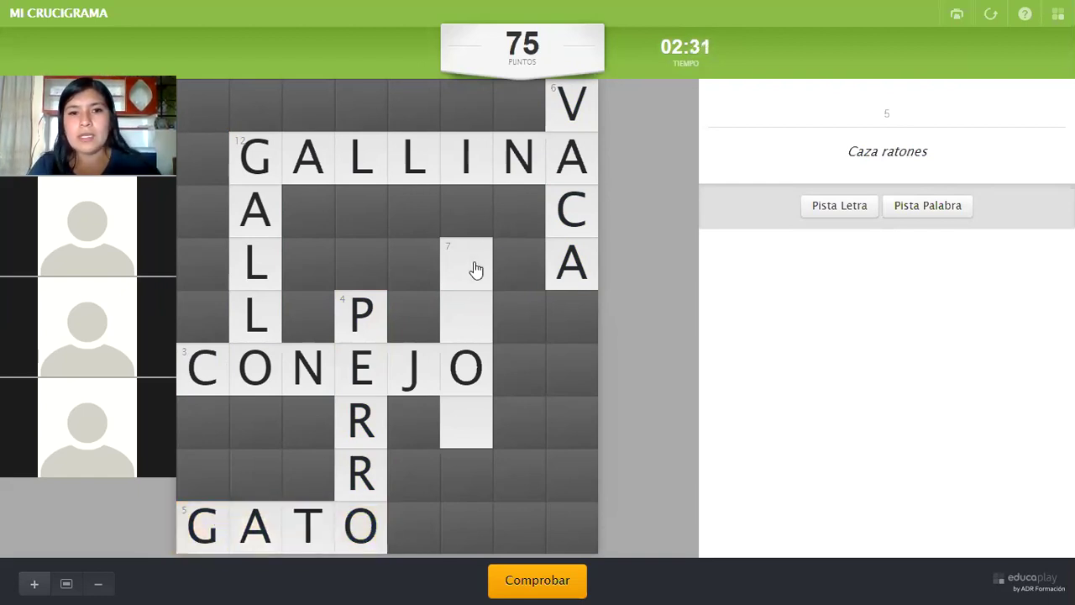
left_click(476, 269)
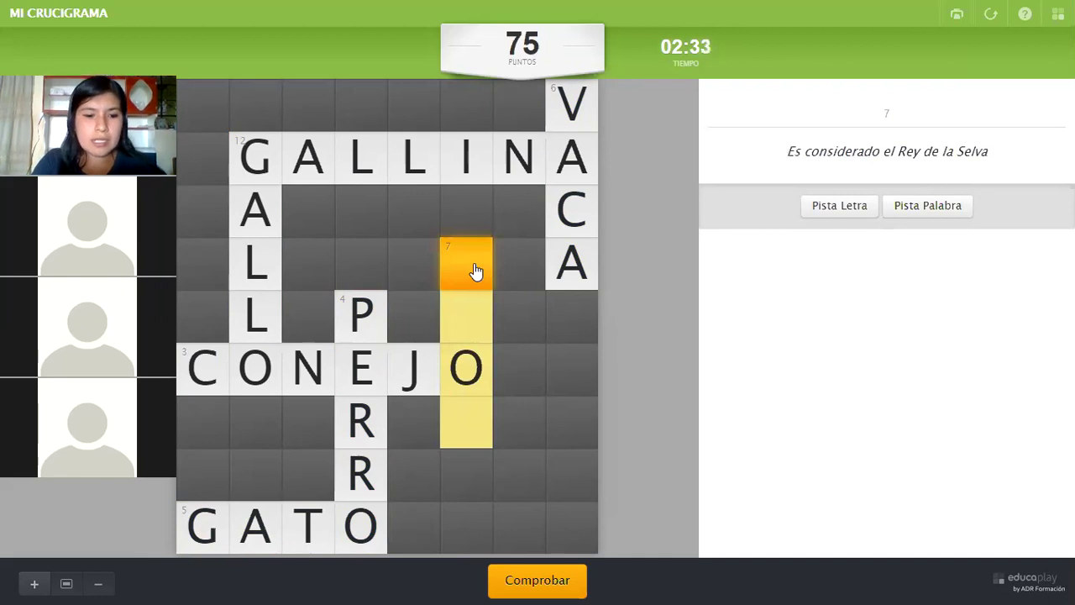
type("LEON")
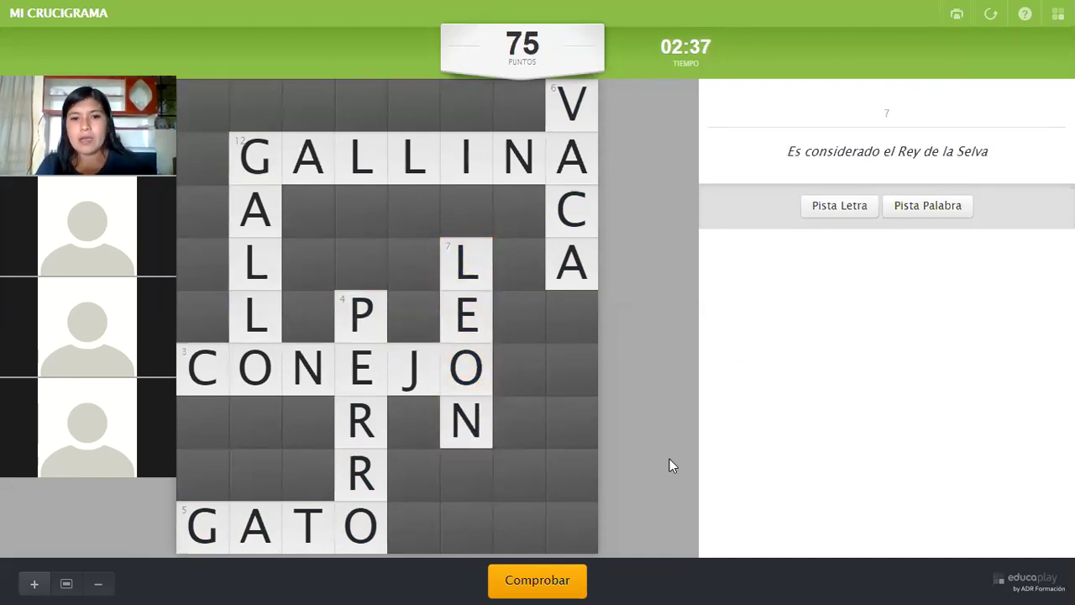
key("Escape")
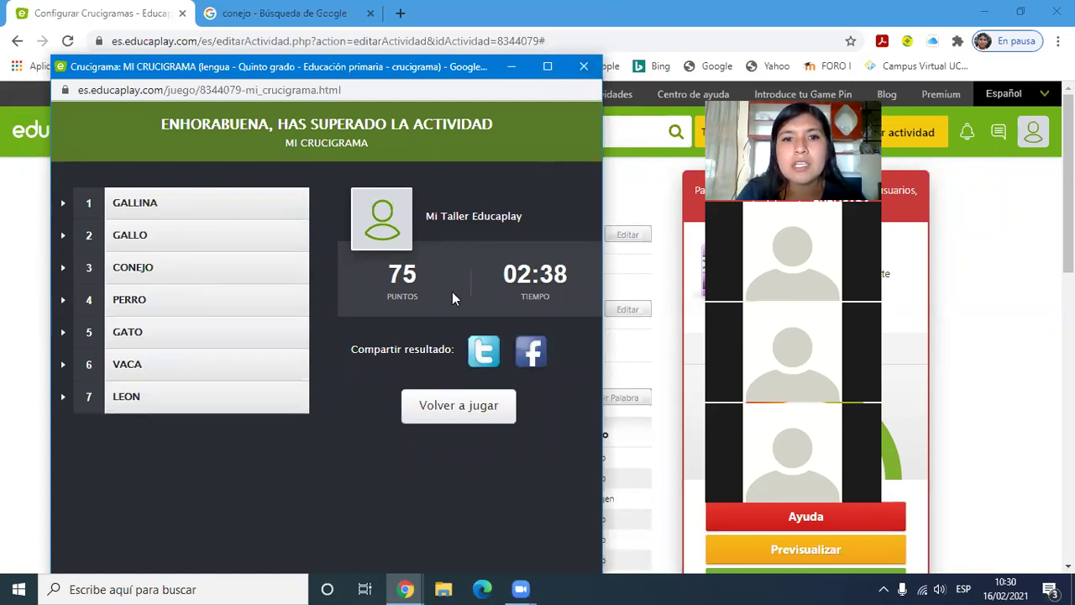
Step: Highlight the 02:38 finishing time and 75-point score, then close the results window
left_click_drag(505, 280, 578, 267)
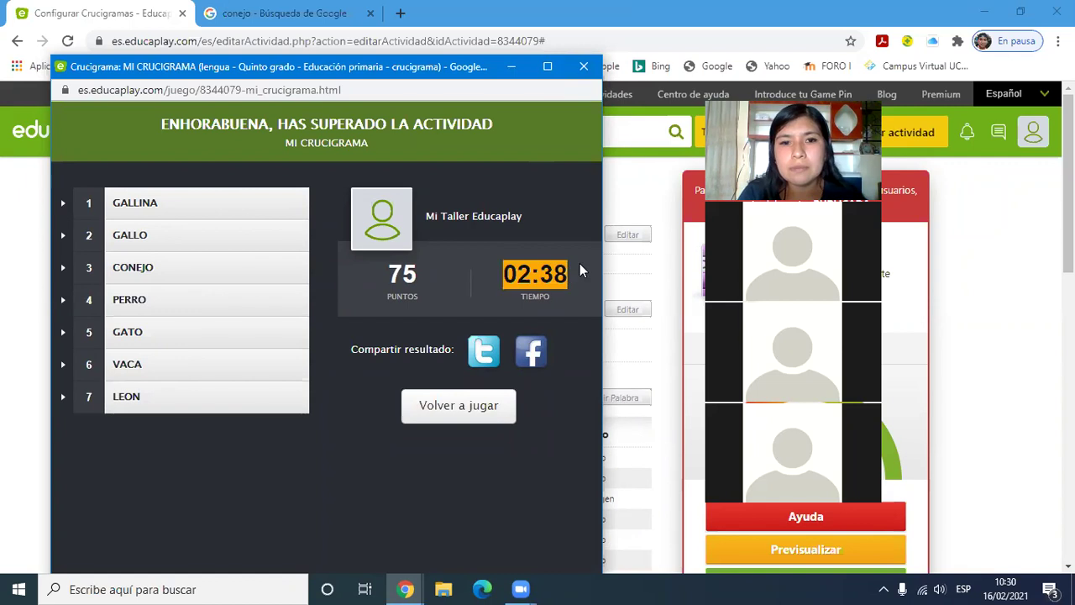
double_click(402, 274)
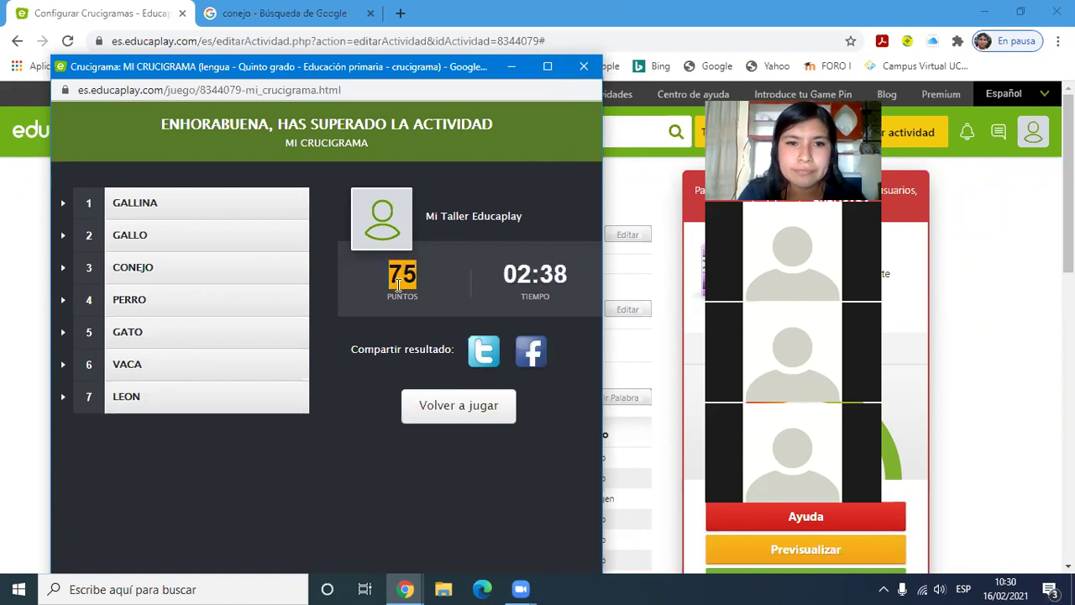
left_click(584, 66)
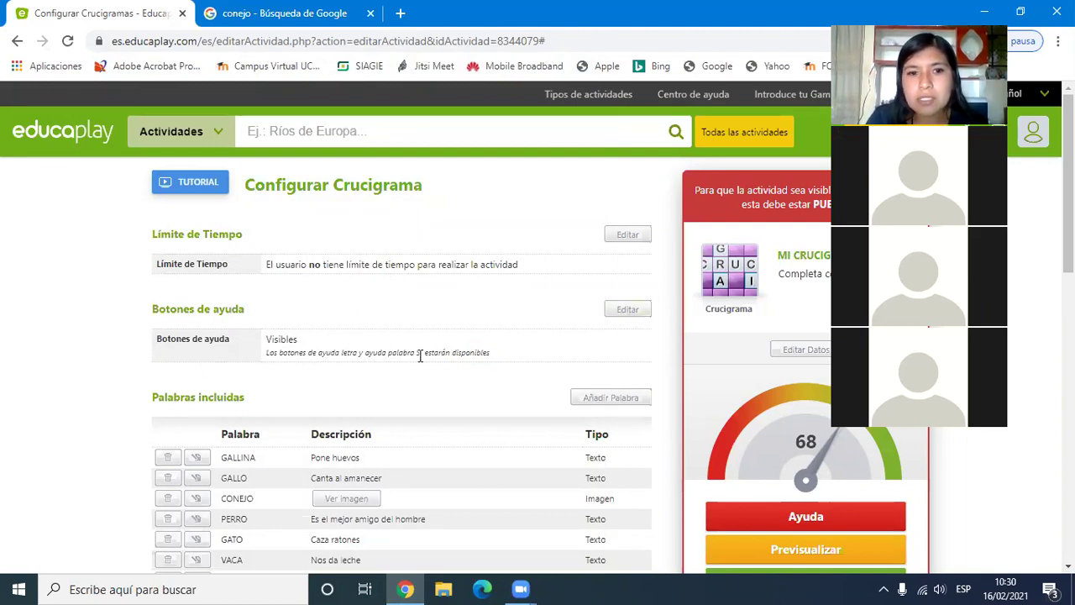
Step: Set Botones de ayuda to Ocultos and preview MI CRUCIGRAMA
left_click(636, 312)
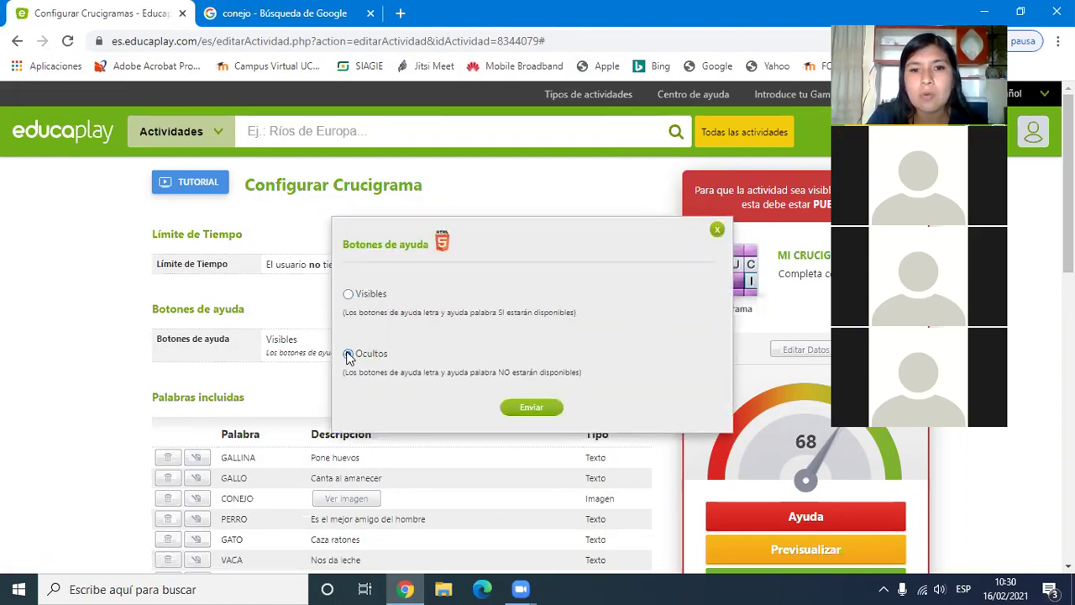
left_click(537, 409)
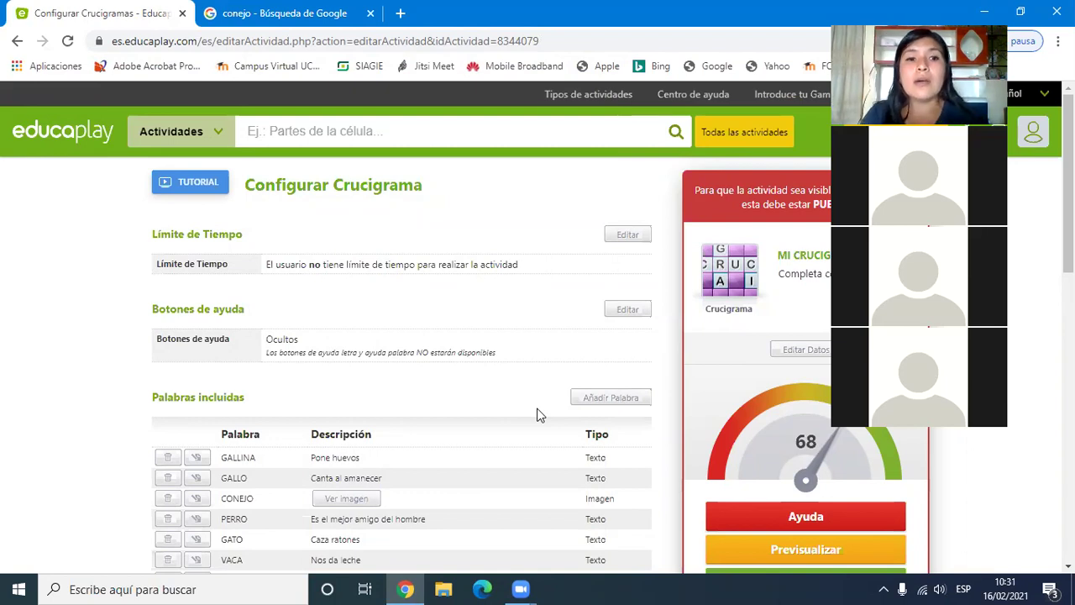
left_click(808, 550)
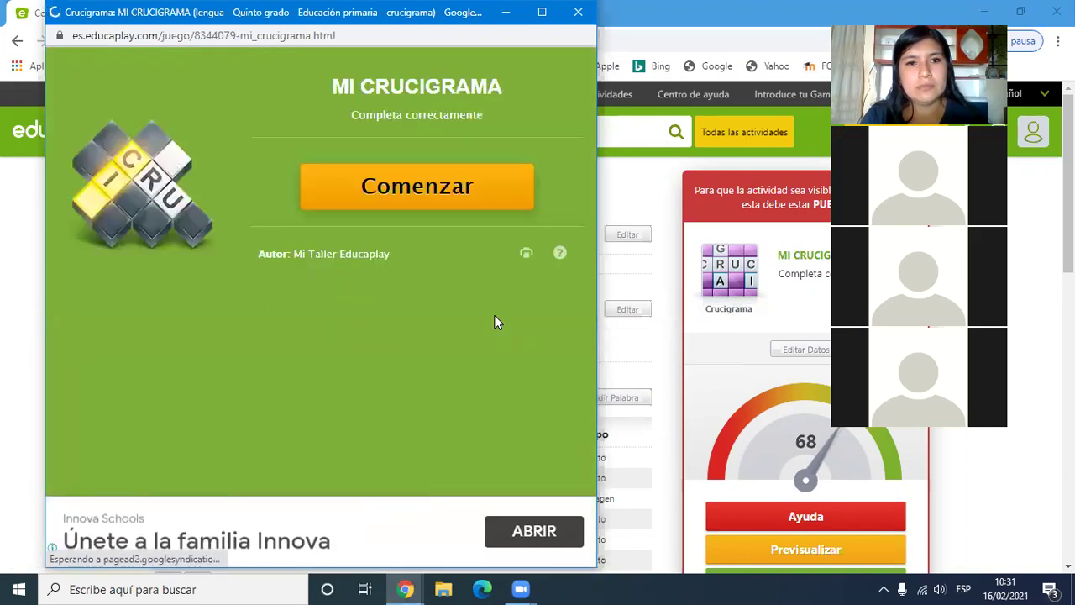
Step: Start the previewed crossword, confirm no Pista buttons appear, then exit fullscreen and close it
left_click(447, 186)
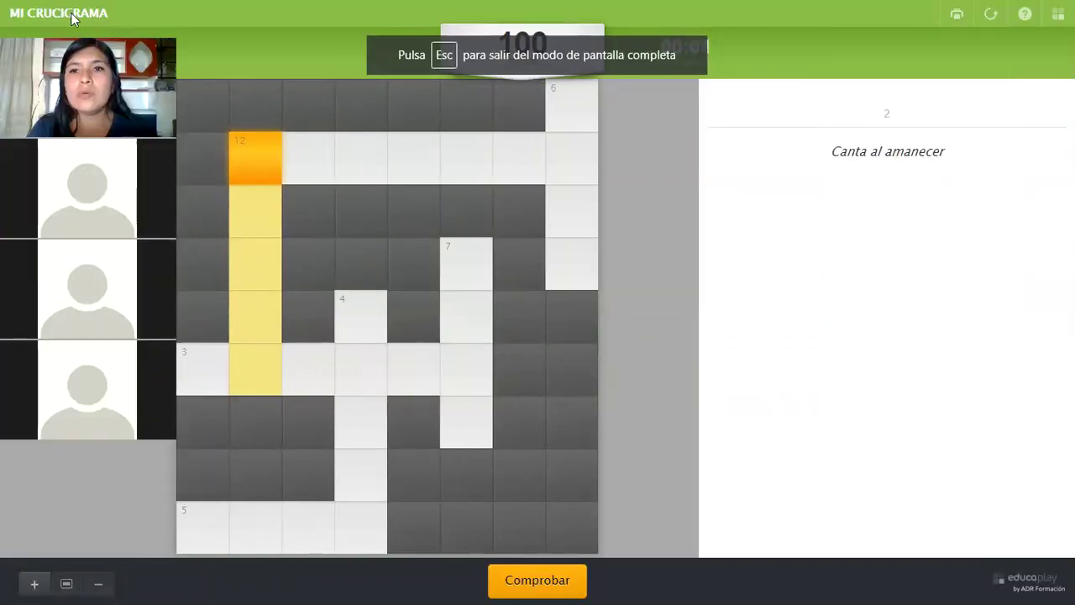
left_click_drag(890, 206, 952, 204)
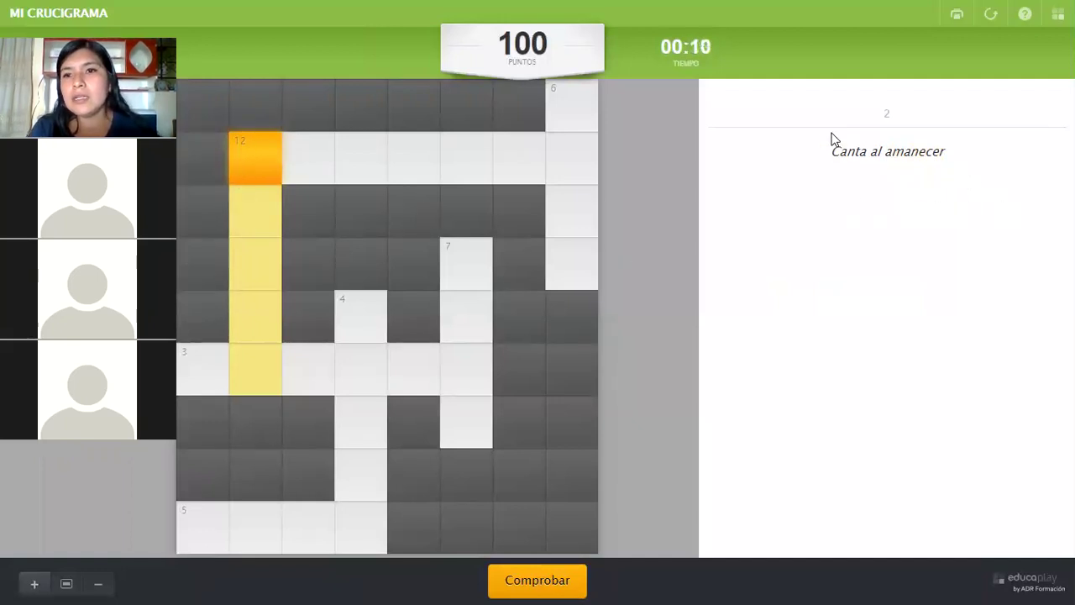
left_click_drag(831, 150, 981, 171)
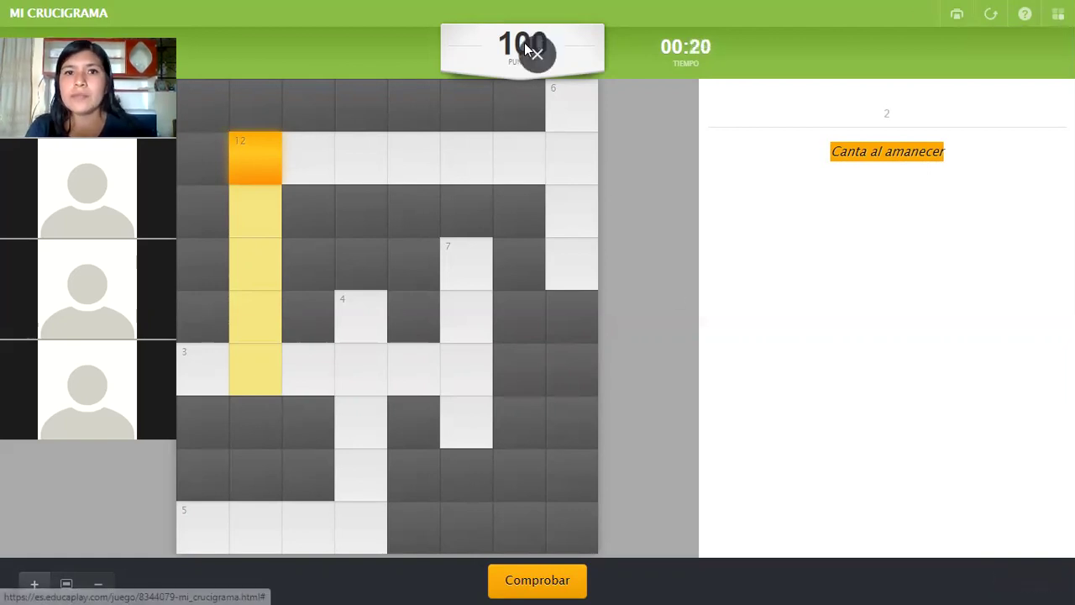
left_click(537, 58)
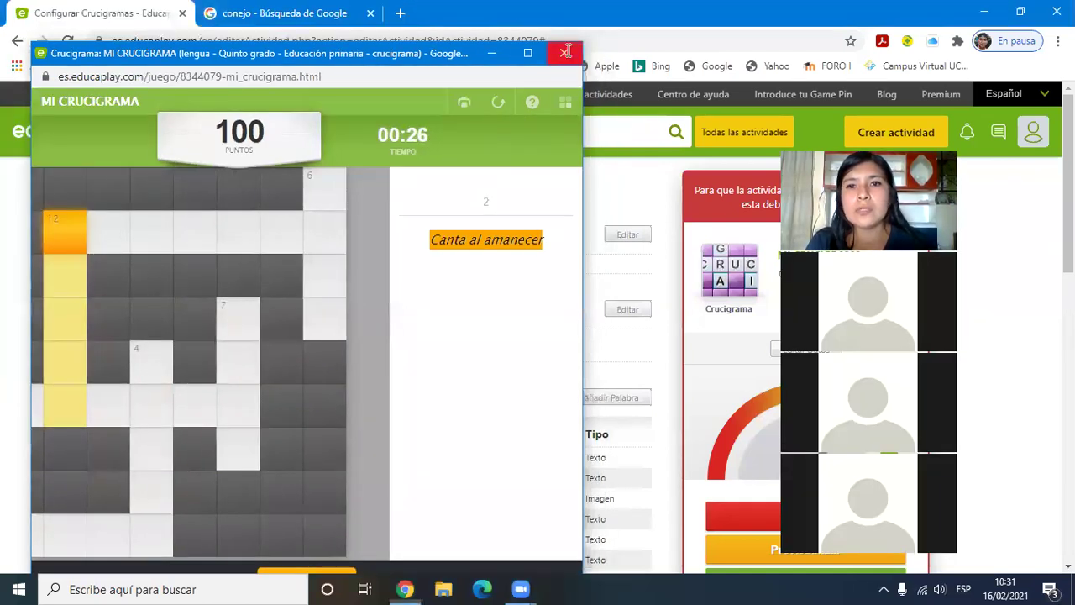
left_click(570, 53)
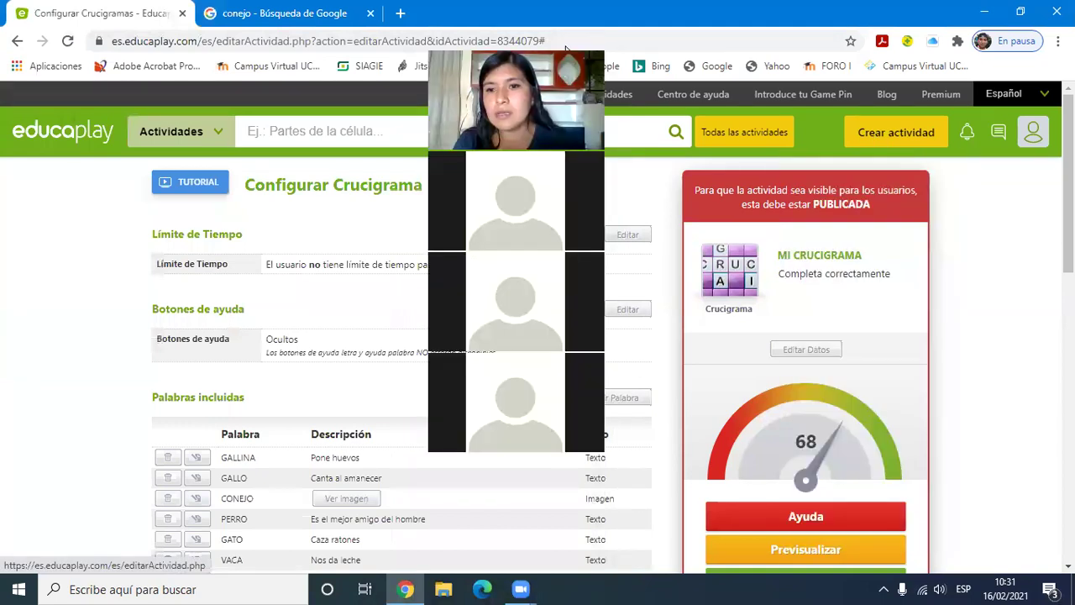
Step: Publish MI CRUCIGRAMA with Publicar Actividad
scroll(803, 359, "down", 3)
left_click(766, 355)
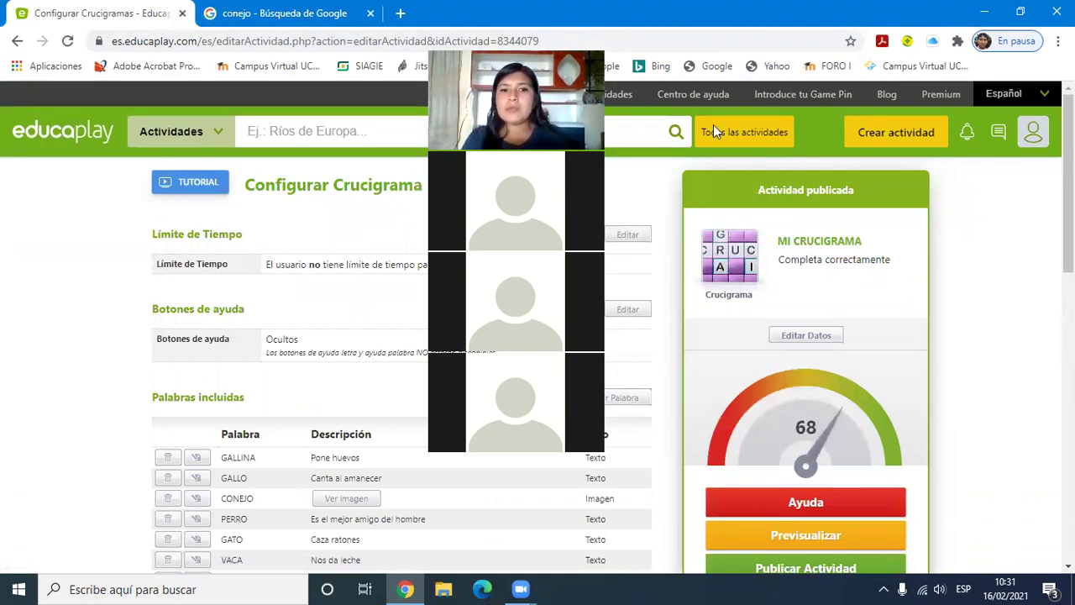
Step: Review the published activities on the profile, then begin a new activity with Crear actividad
left_click(1039, 130)
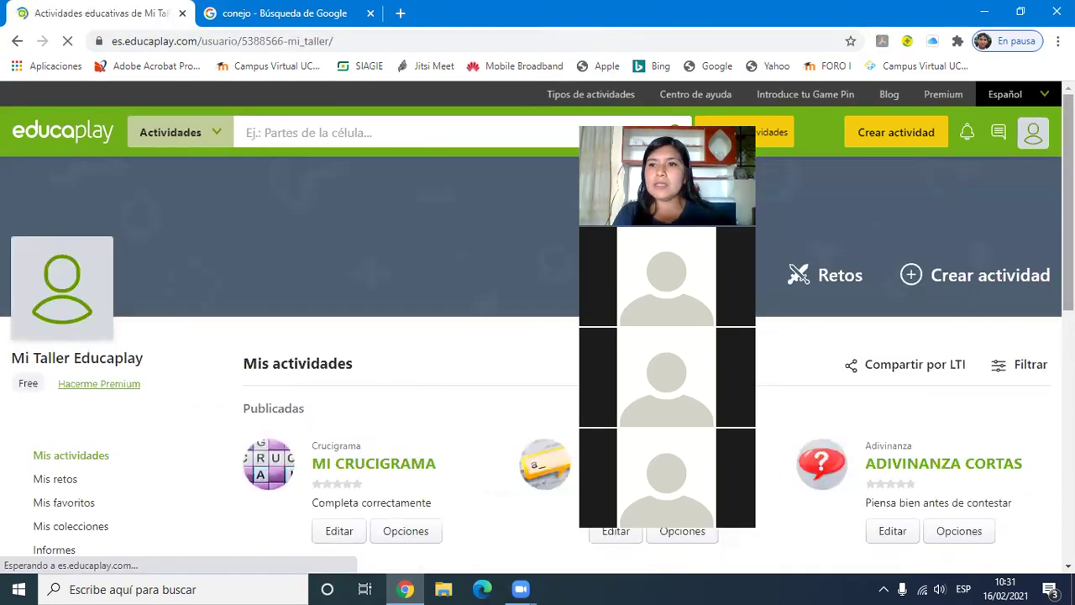
scroll(1013, 205, "down", 2)
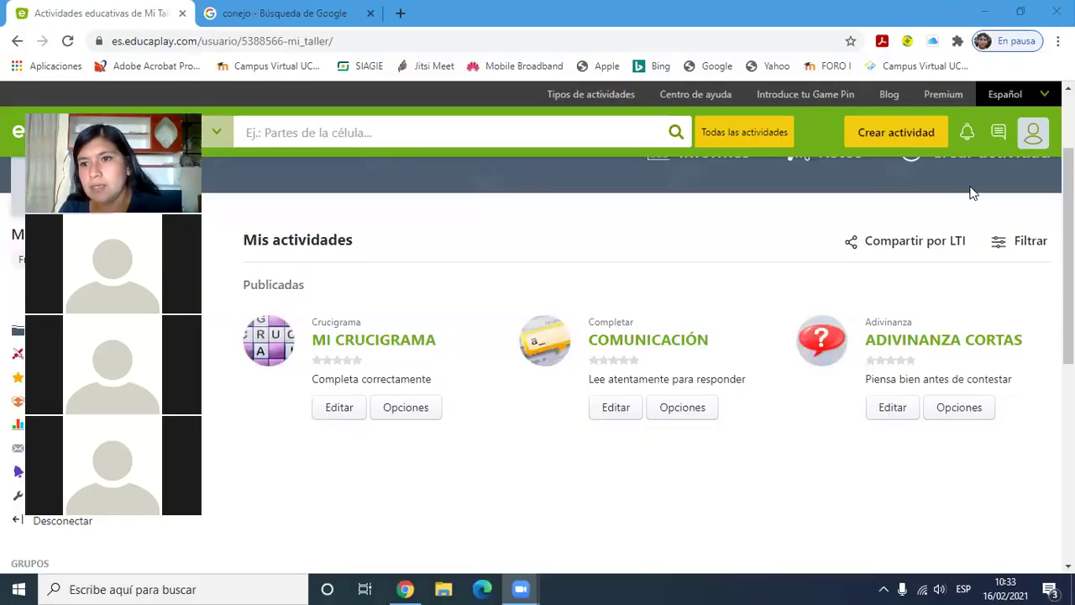
scroll(970, 193, "up", 1)
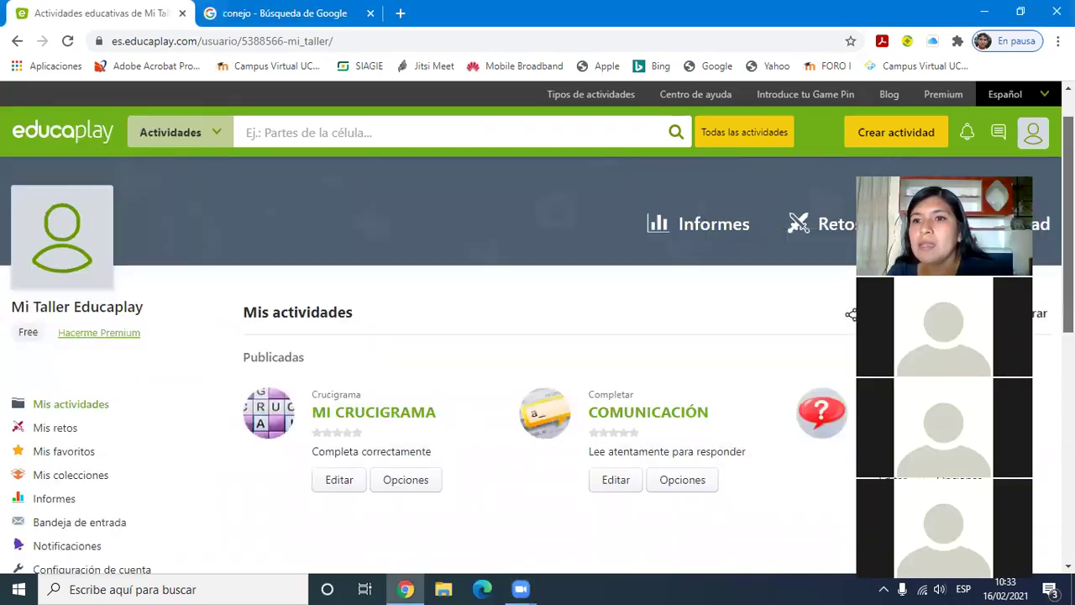
scroll(820, 164, "down", 1)
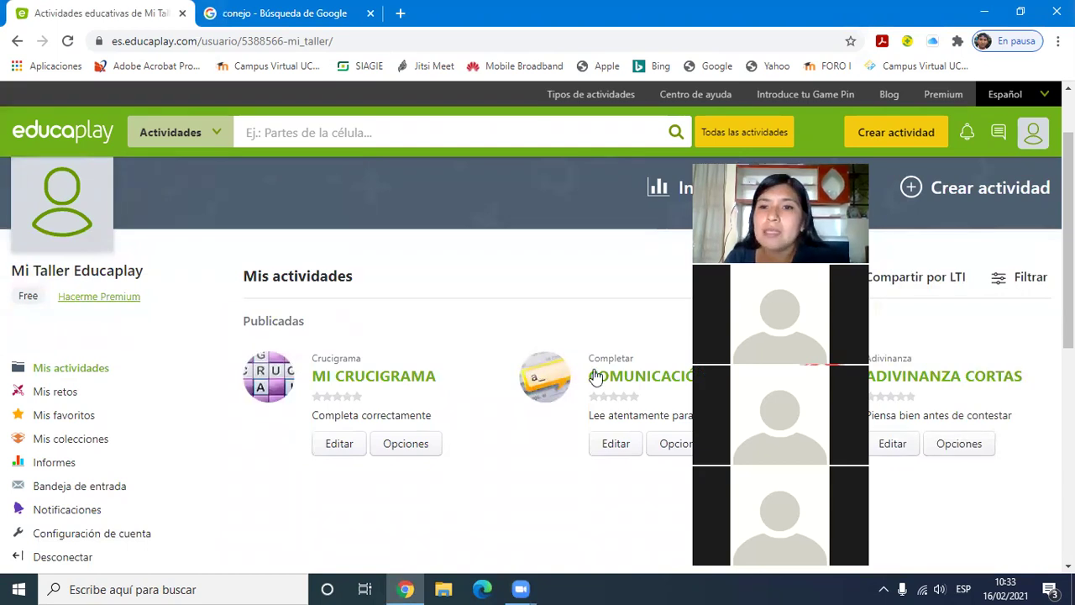
left_click(973, 193)
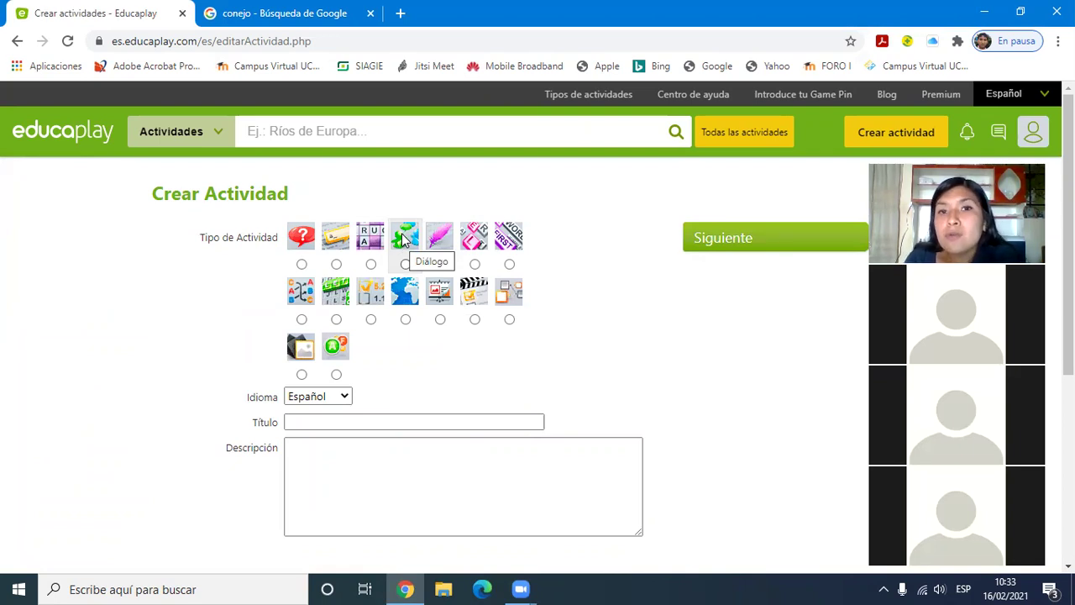
Step: Pick Diálogo under Tipo de Actividad for the new activity
left_click(405, 265)
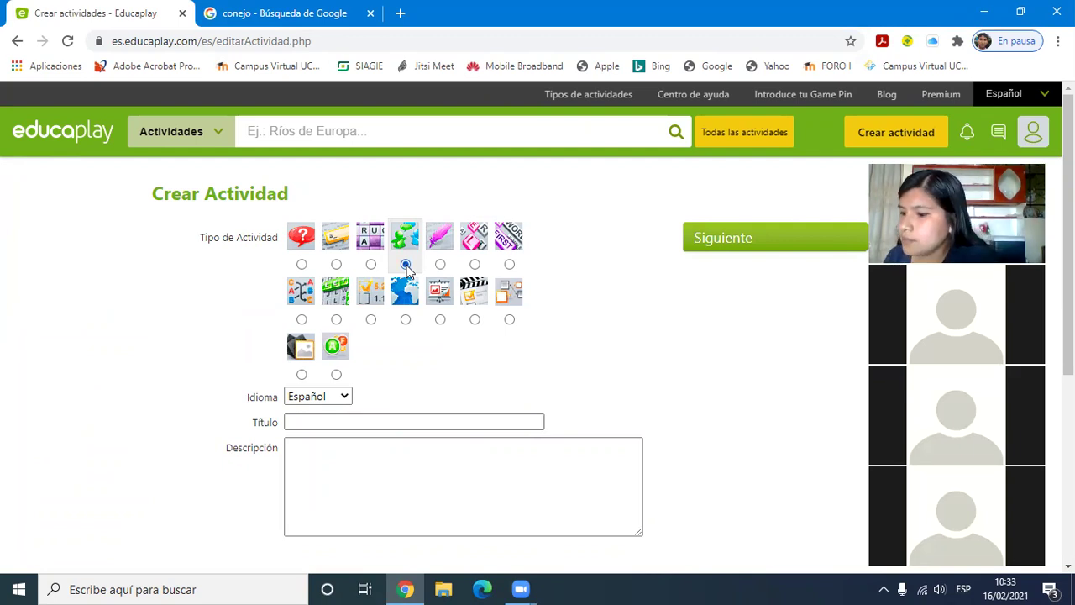
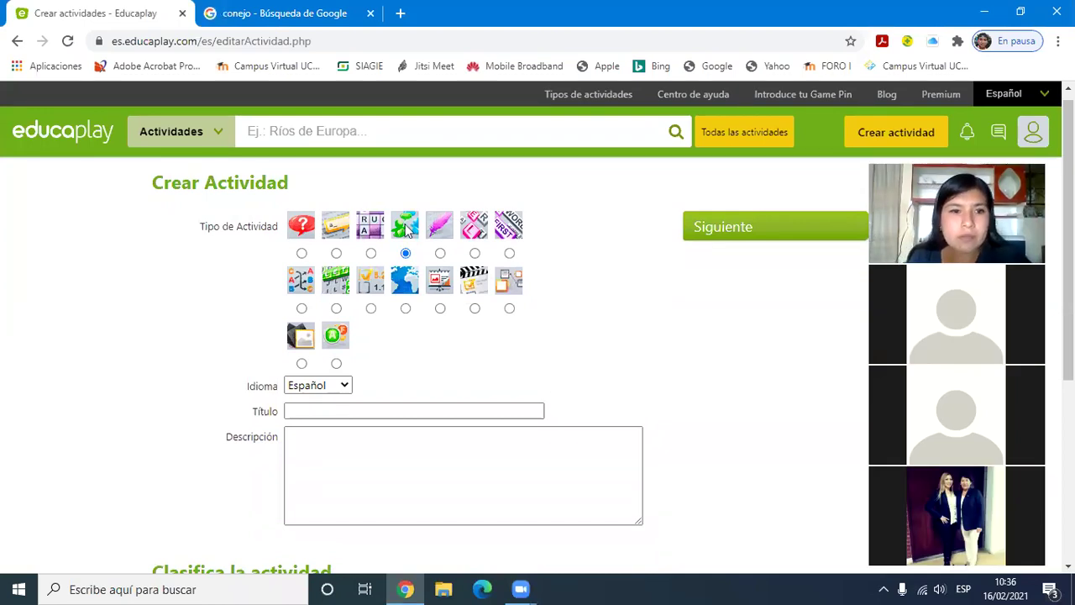
Step: Enter 'MI DIAGOLO' as the activity title and 'ESCUCHA Y PRACTICA' as its description
left_click(368, 411)
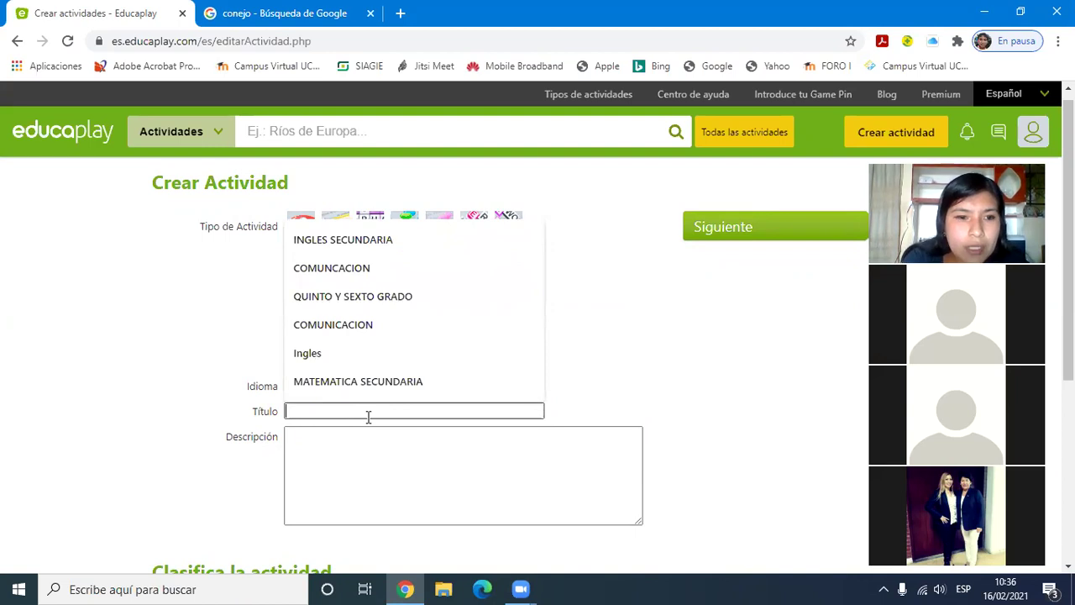
type("IMI DIAGOLO")
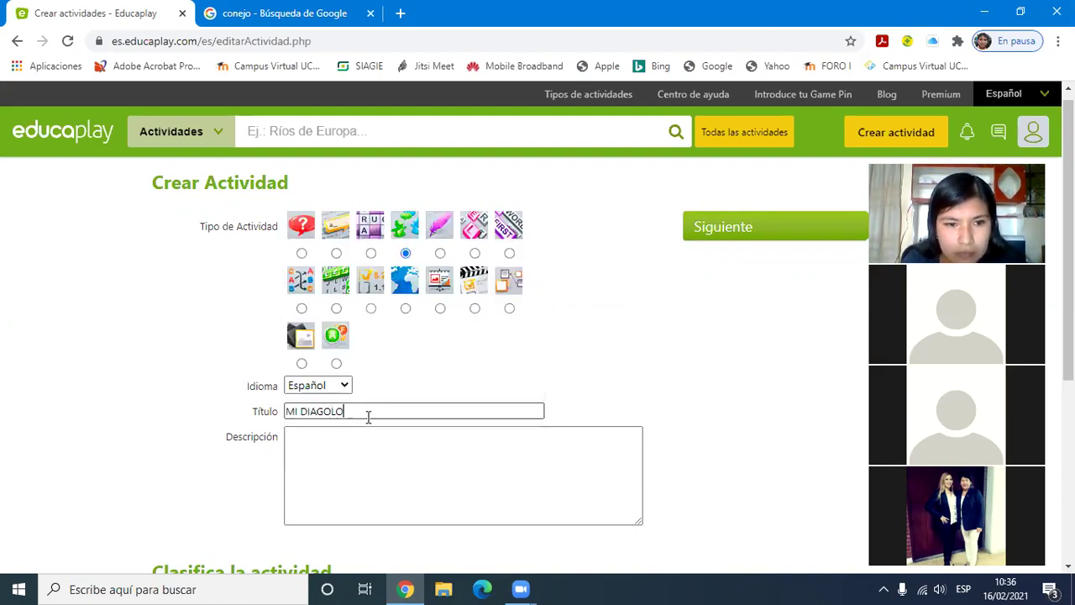
left_click(366, 443)
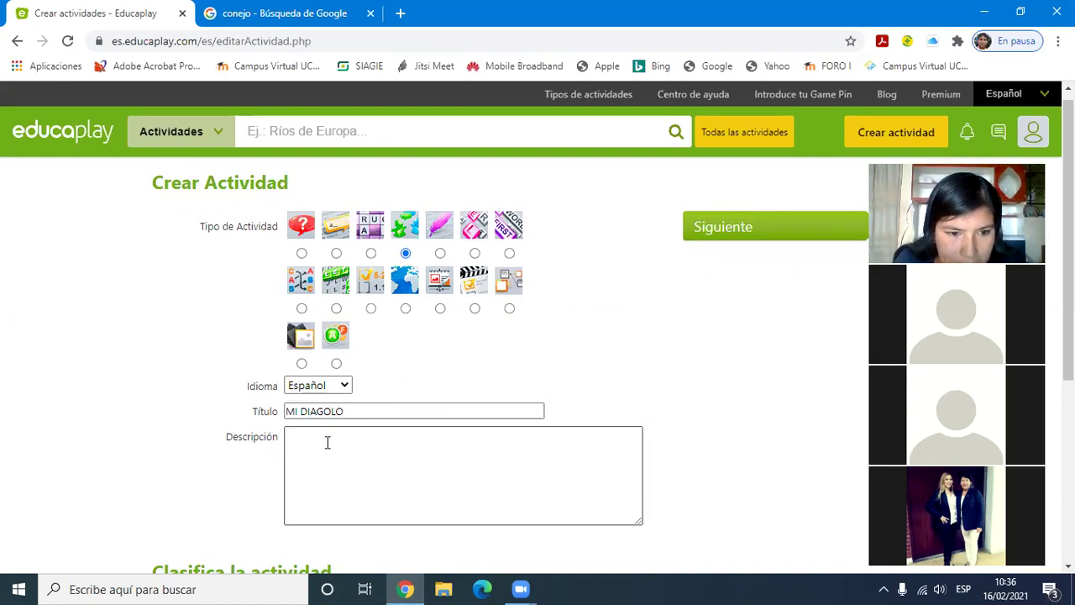
type("mi")
key("BackSpace")
key("BackSpace")
type("ESCUCHA Y")
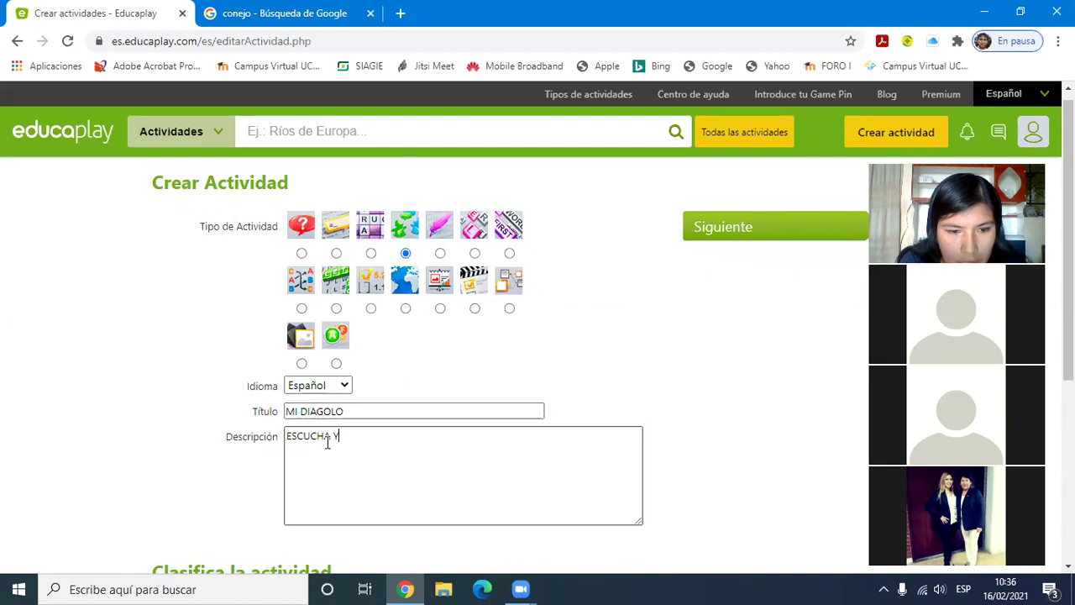
type(" PRACTICA")
left_click(682, 511)
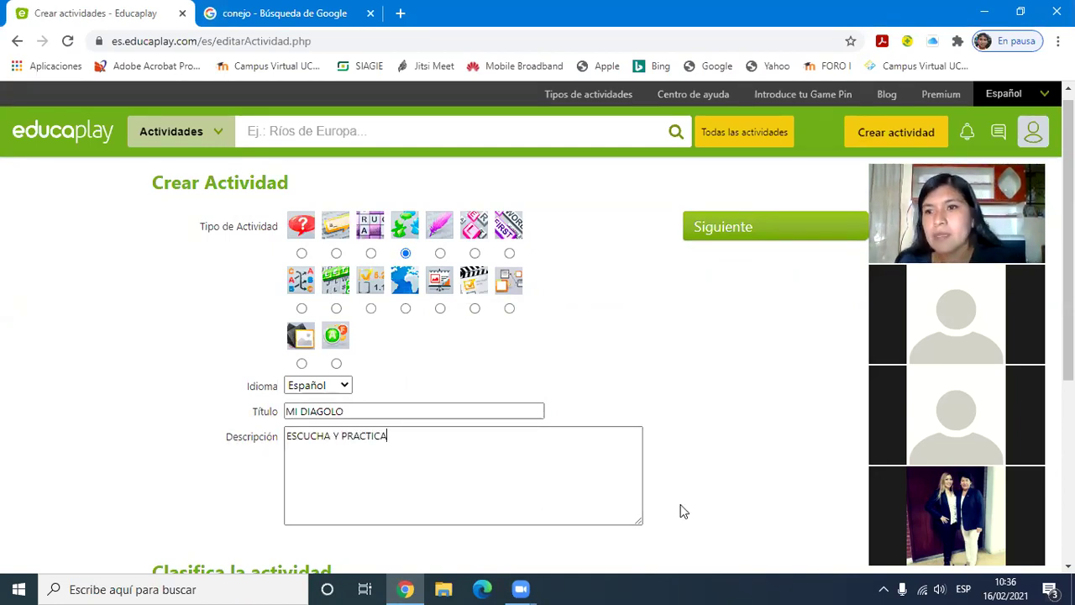
Step: Set the course to Tercer grado - Educación primaria
scroll(681, 511, "down", 3)
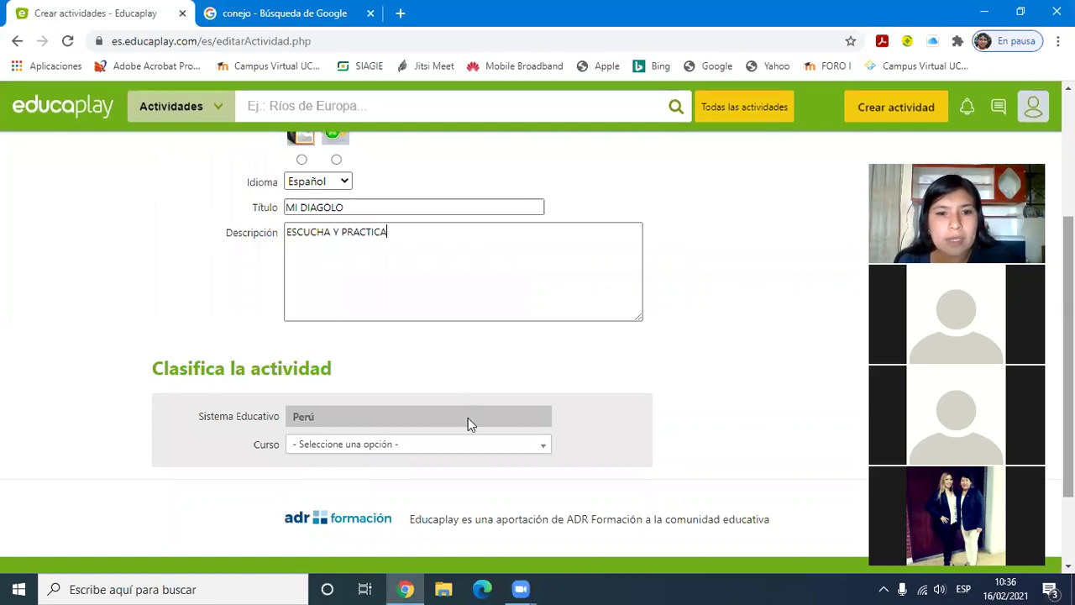
left_click(504, 445)
left_click_drag(543, 511, 544, 564)
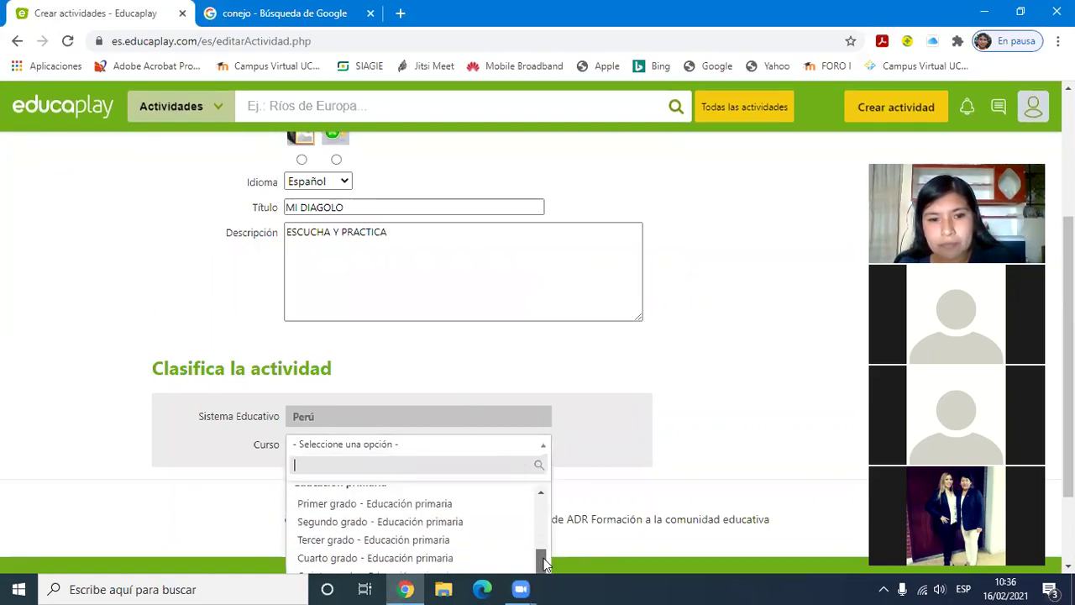
left_click(452, 540)
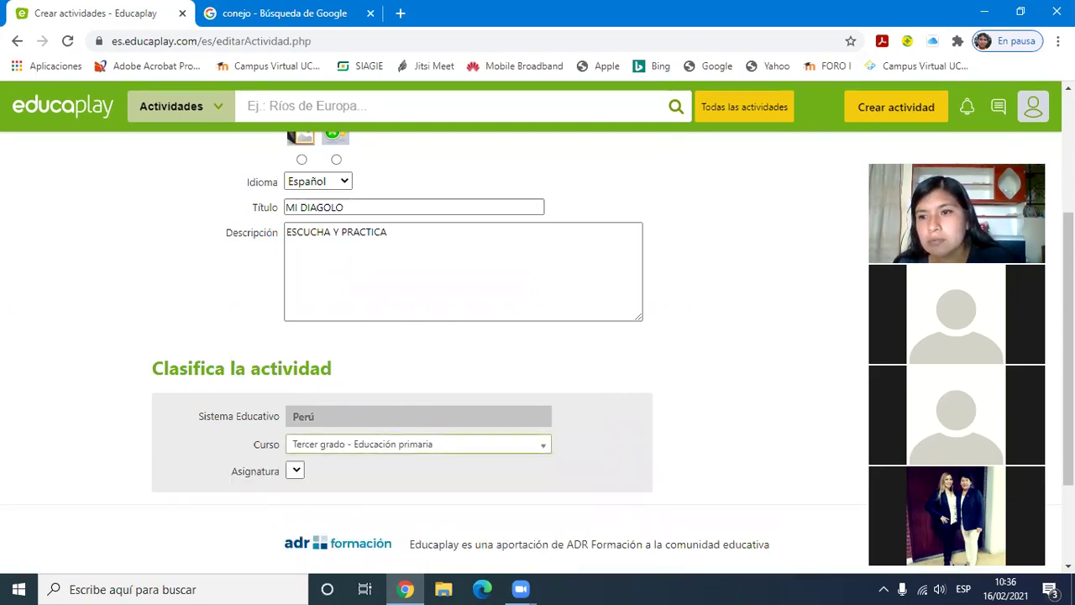
Step: Choose Arte as the subject and knowledge area, then submit the creation form
scroll(537, 352, "down", 2)
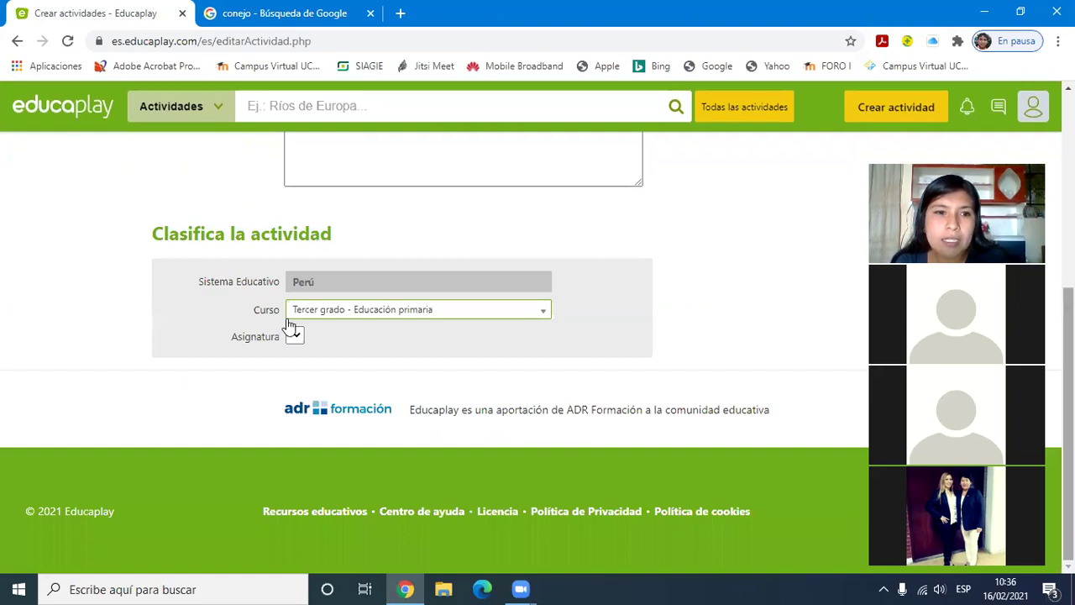
left_click(294, 335)
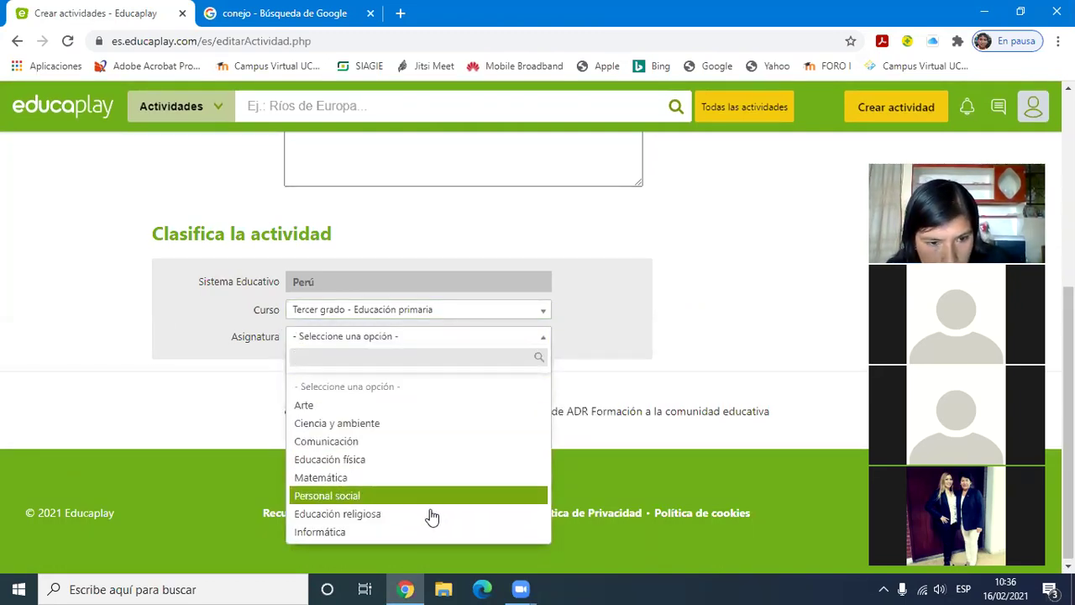
left_click(479, 405)
left_click(452, 366)
left_click(675, 347)
scroll(727, 355, "up", 4)
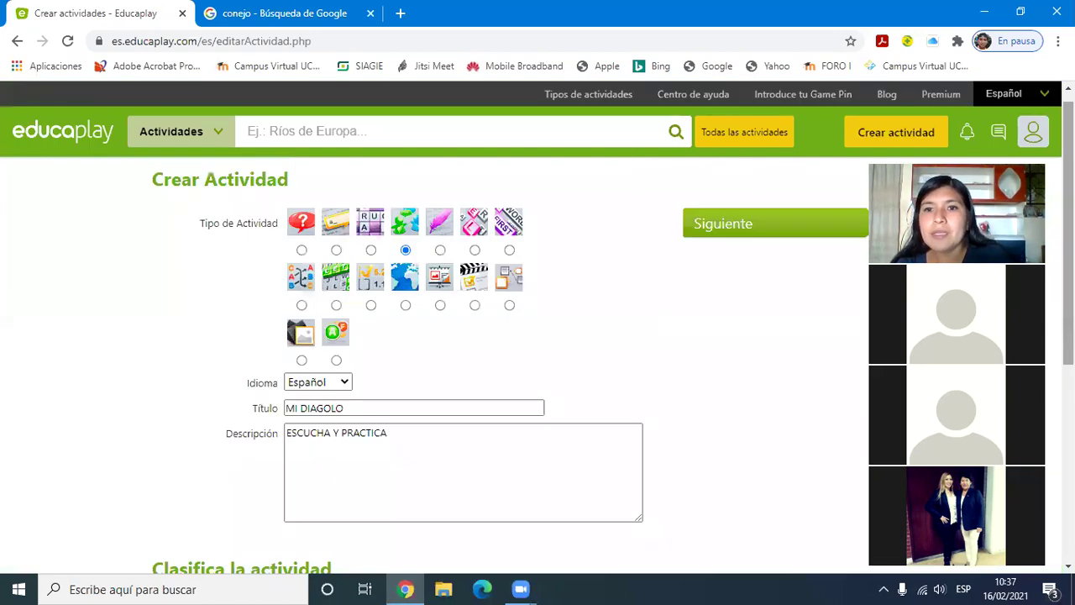
left_click(753, 235)
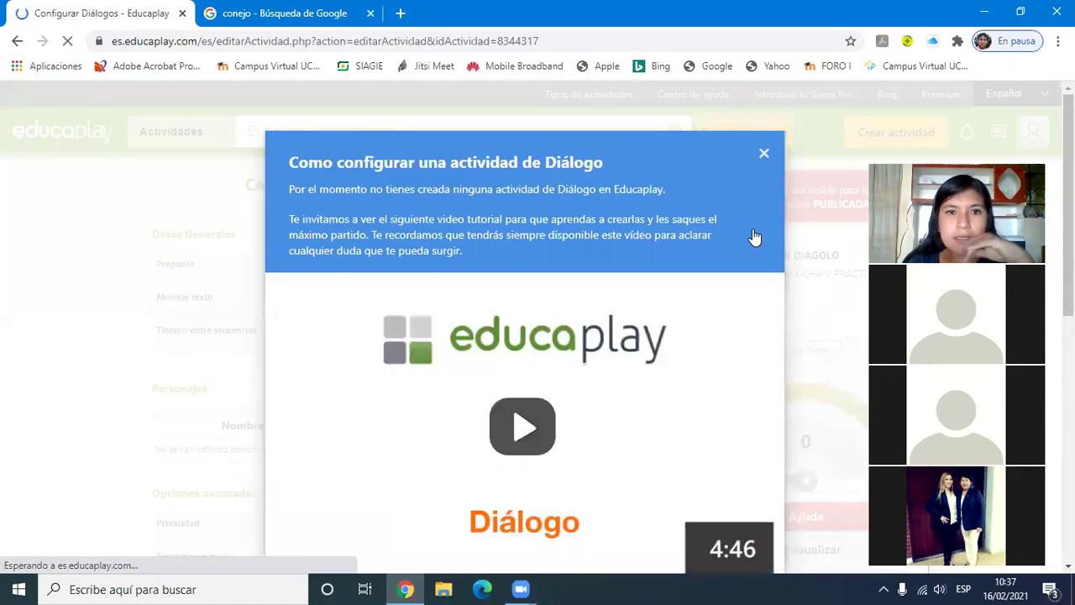
Step: Close the tutorial video and save general data: question Diálogo, text shown, 1 second between sequences
left_click(764, 154)
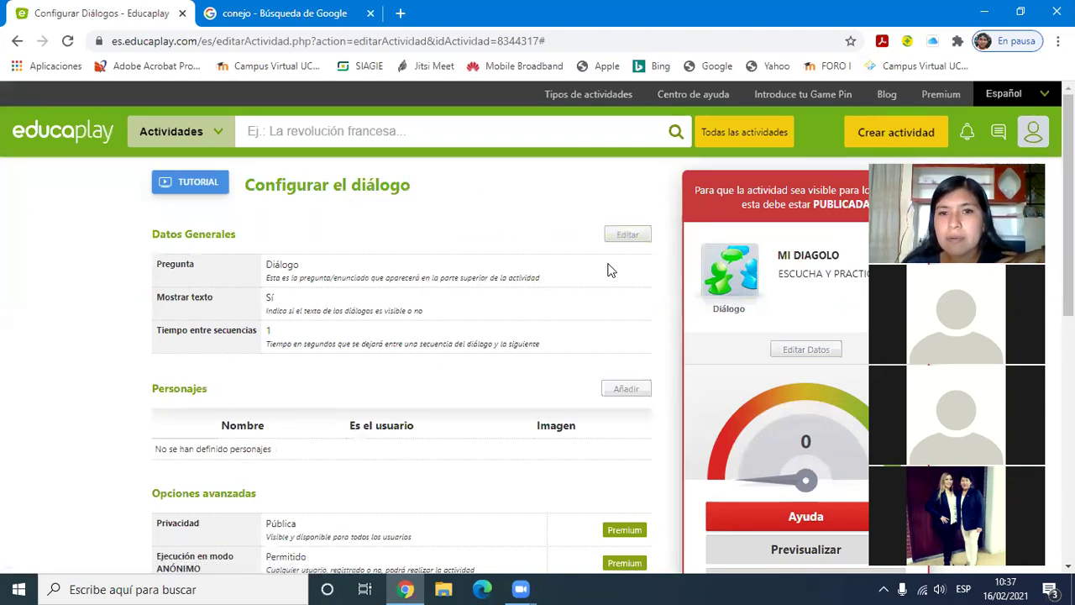
left_click(630, 237)
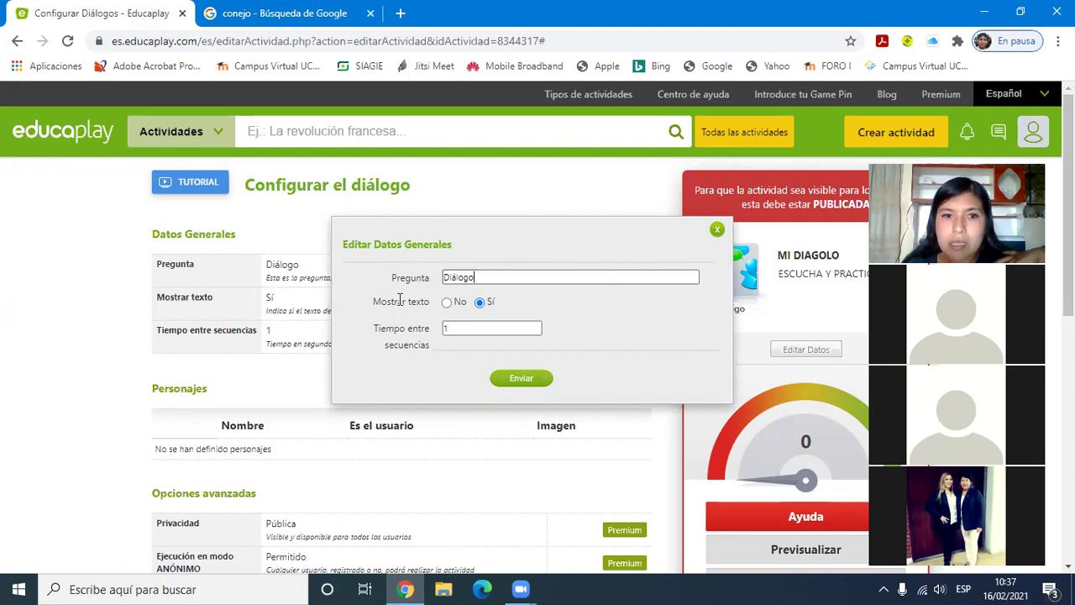
left_click(471, 325)
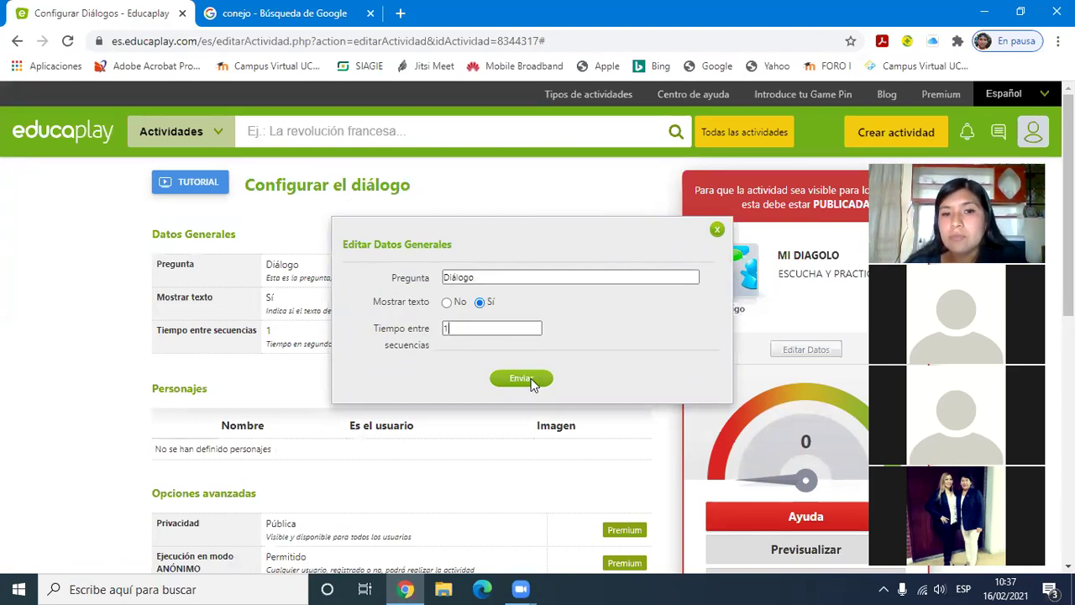
left_click(529, 378)
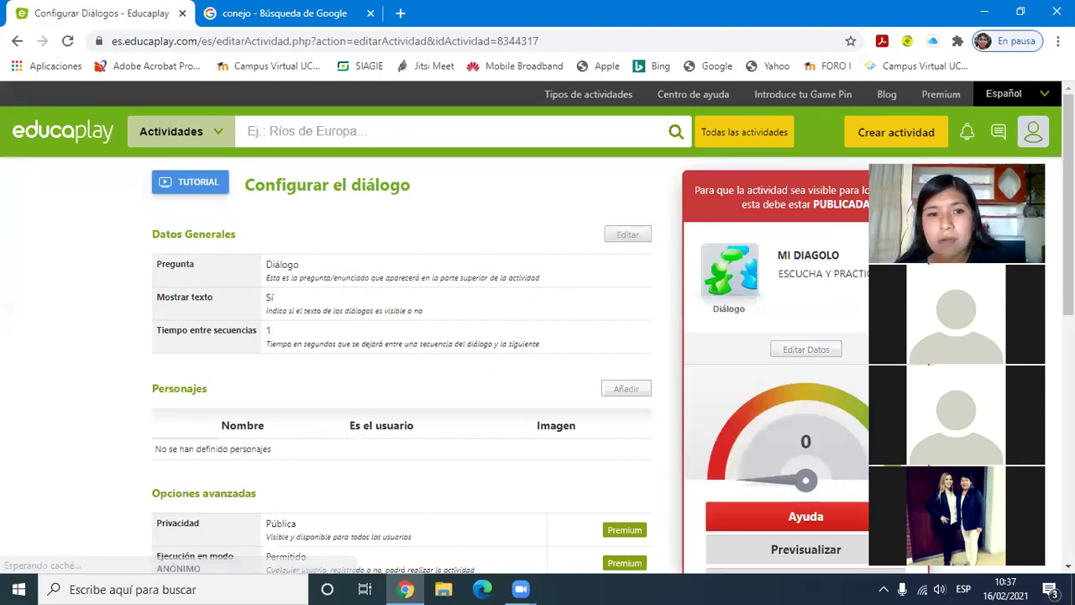
scroll(828, 320, "down", 2)
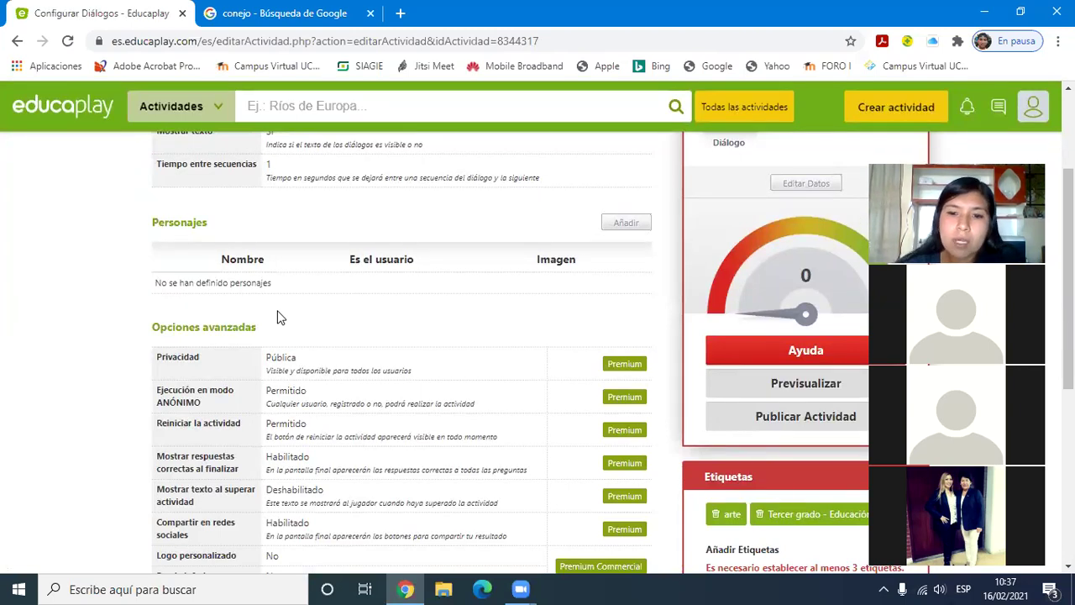
left_click(642, 225)
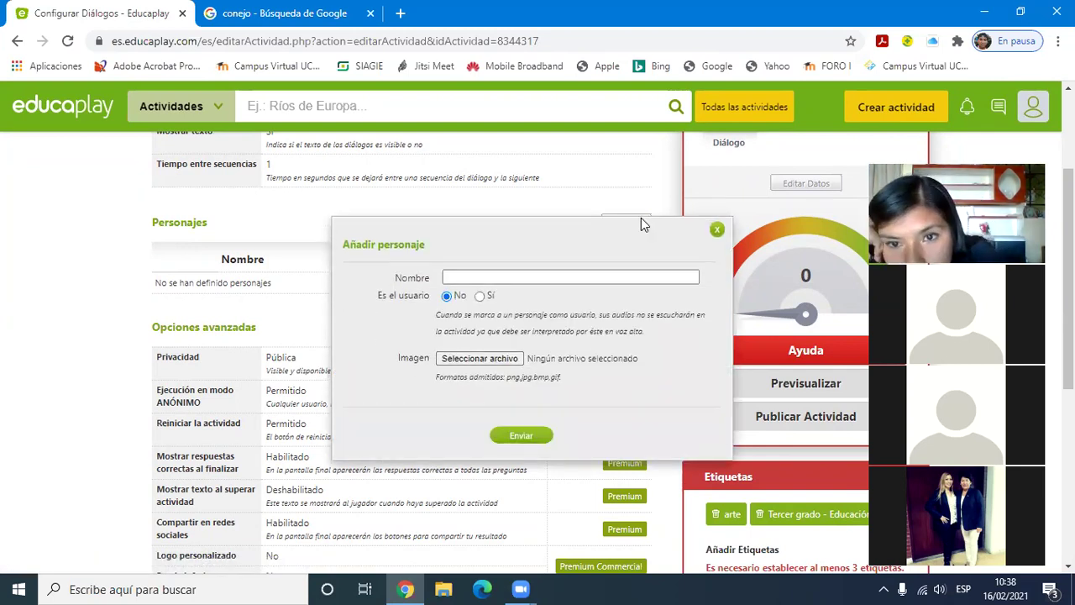
left_click(716, 229)
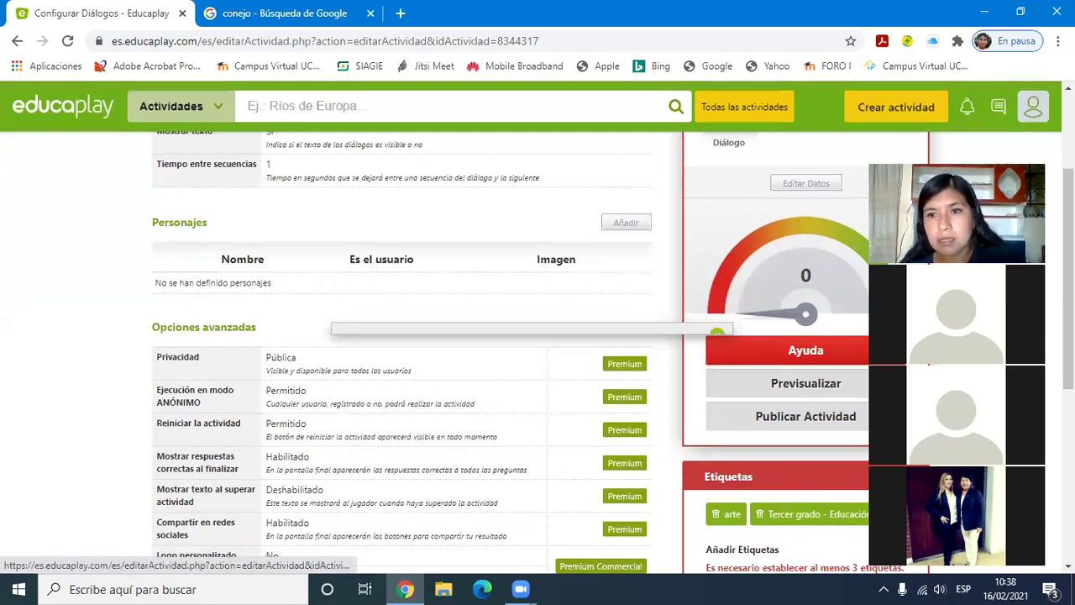
scroll(854, 273, "up", 3)
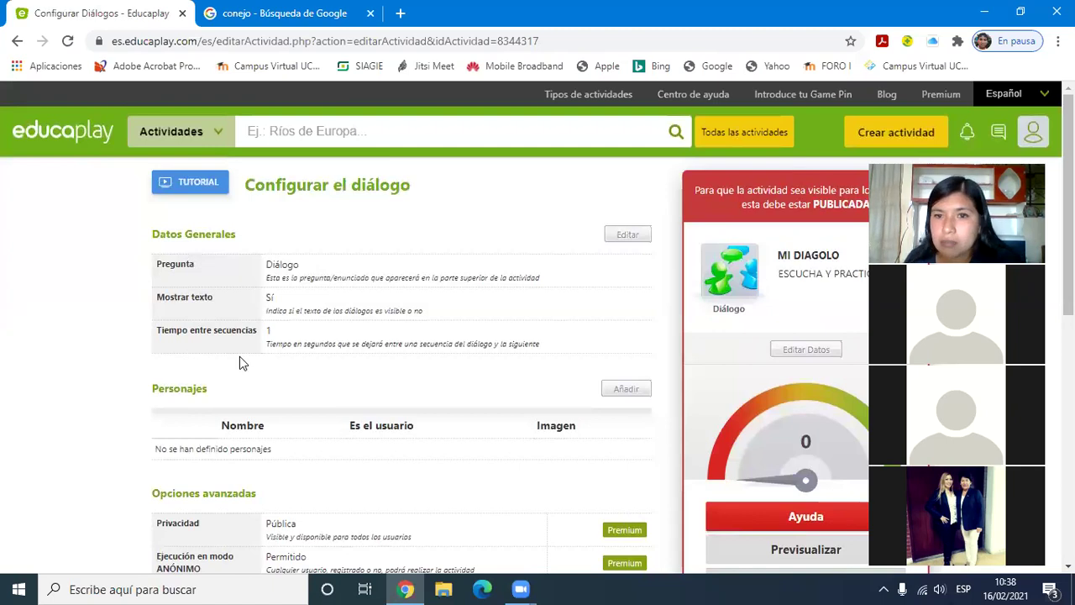
left_click(625, 235)
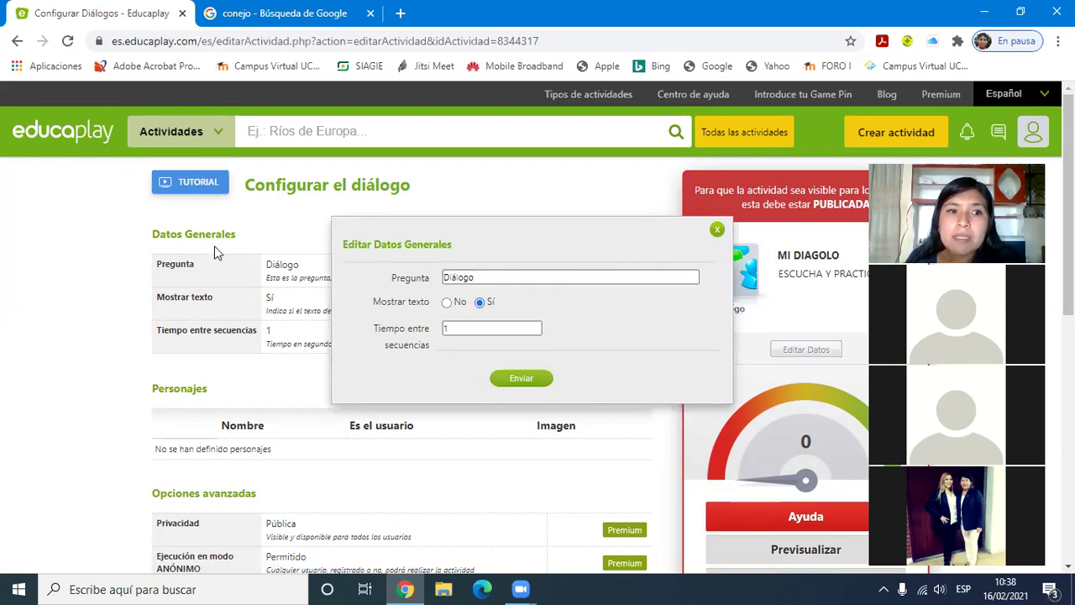
left_click(503, 276)
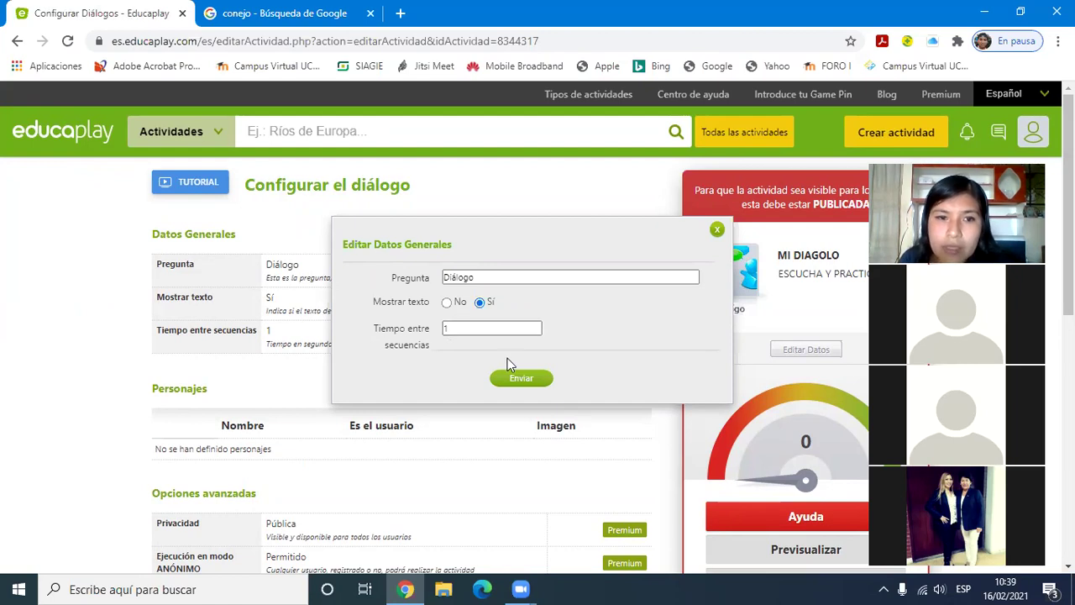
left_click(463, 330)
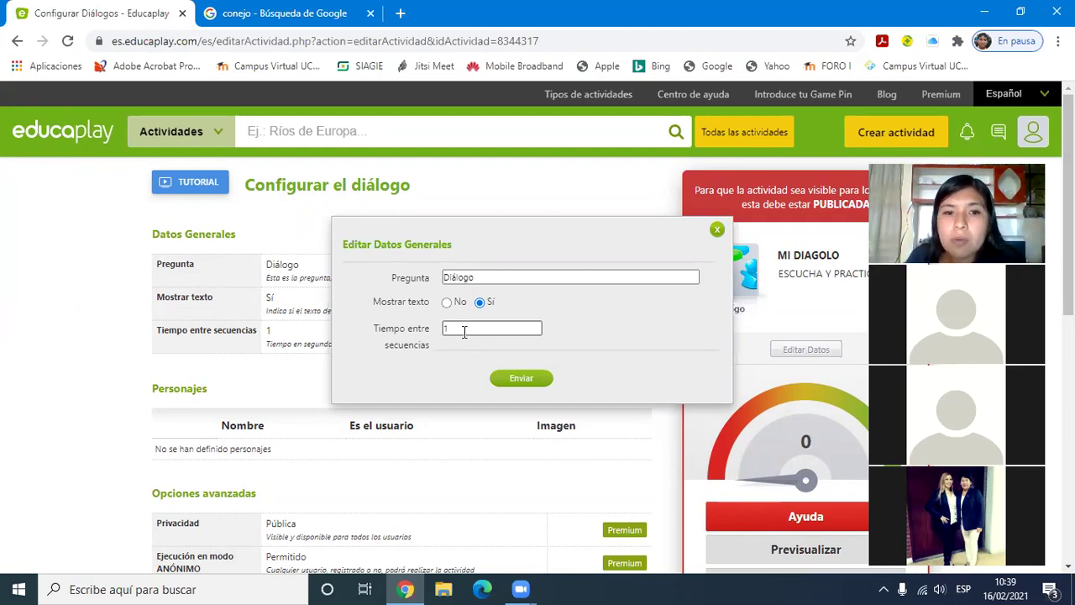
left_click(524, 377)
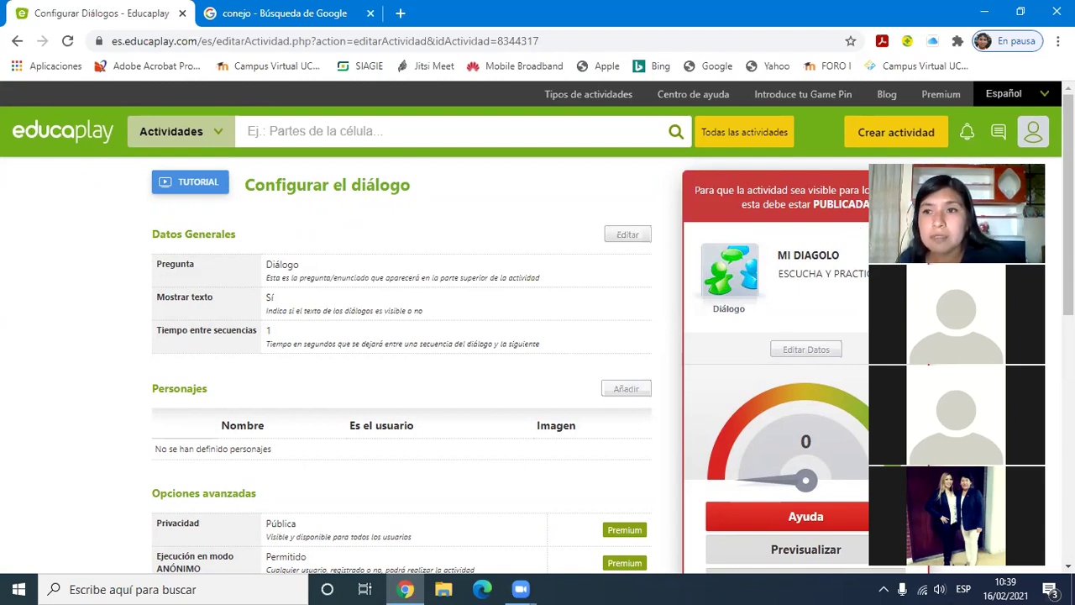
Step: Start a new dialogue character named Papá, not played by the user, and go to choose its picture
scroll(524, 379, "down", 1)
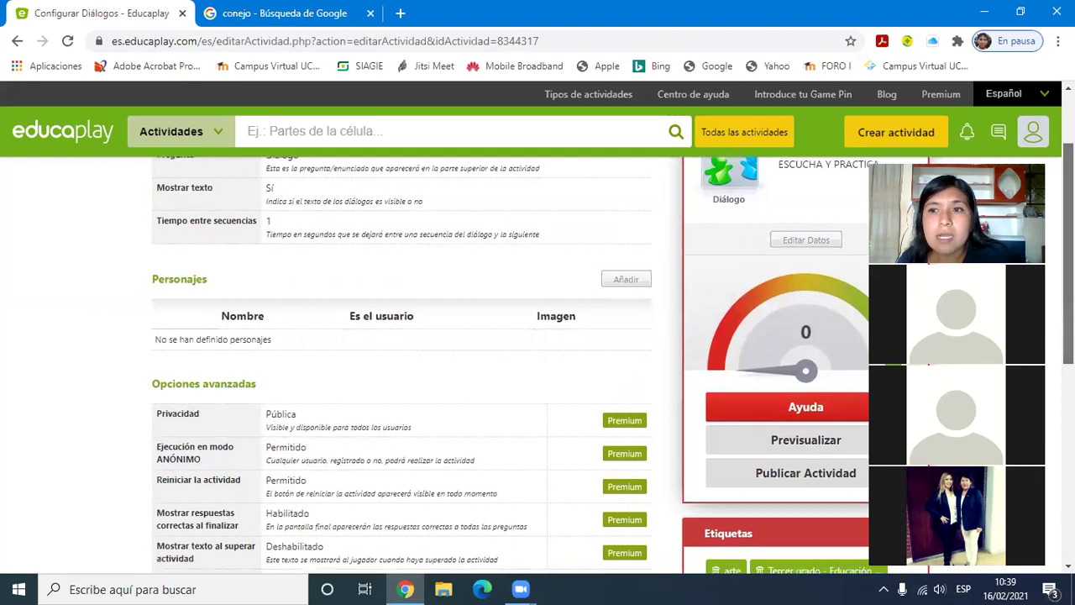
scroll(524, 380, "down", 1)
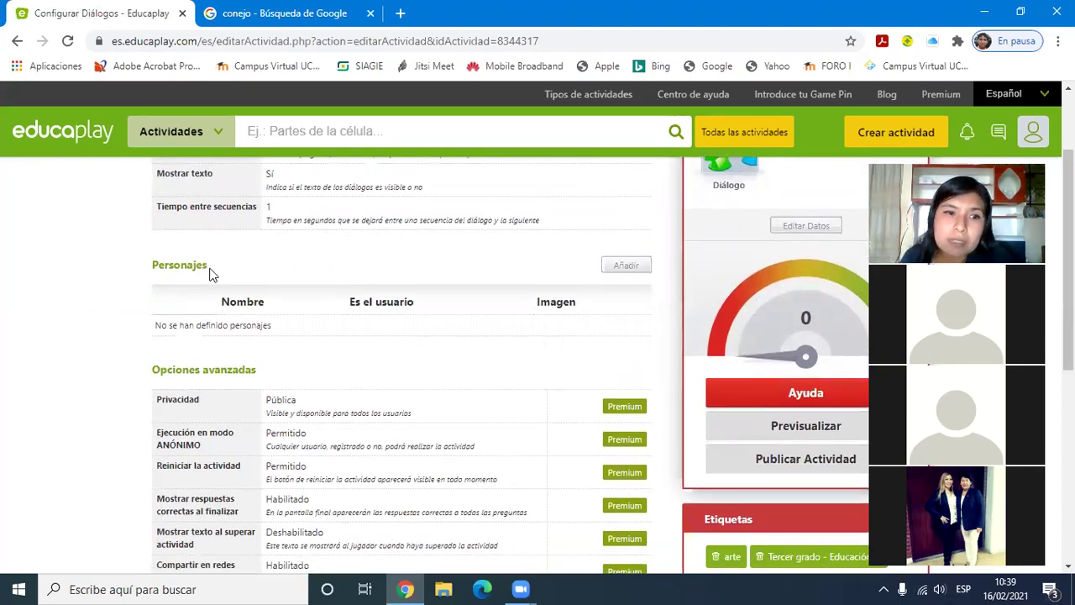
left_click(640, 265)
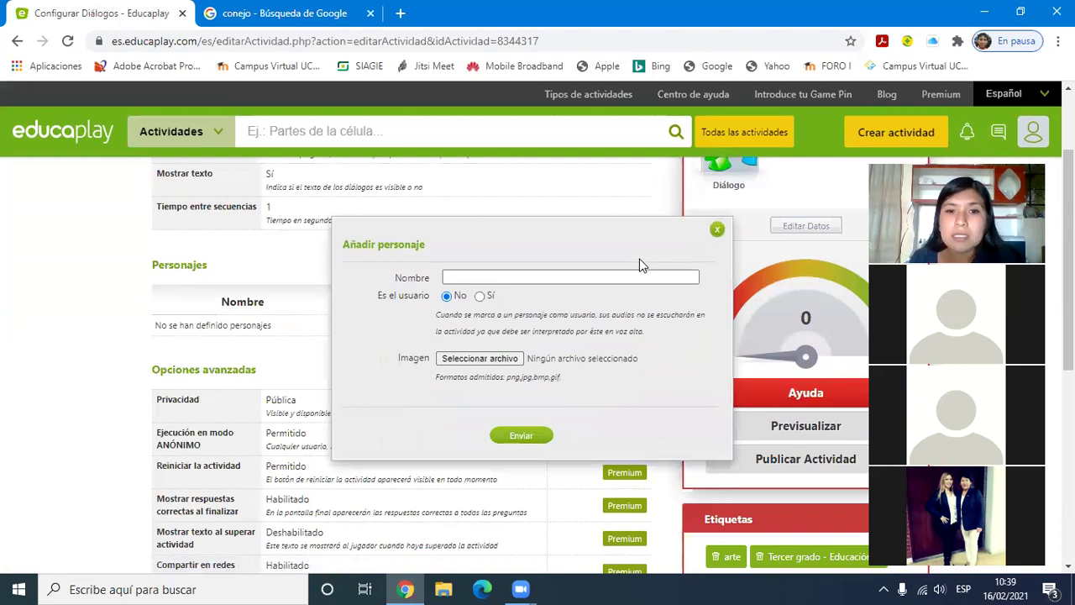
left_click(638, 277)
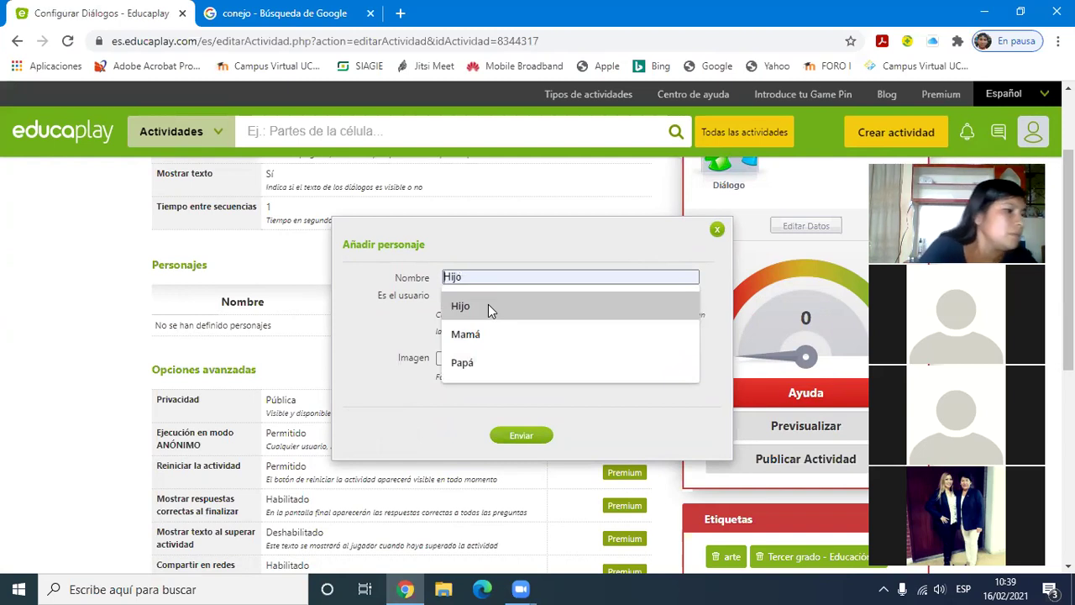
left_click(478, 364)
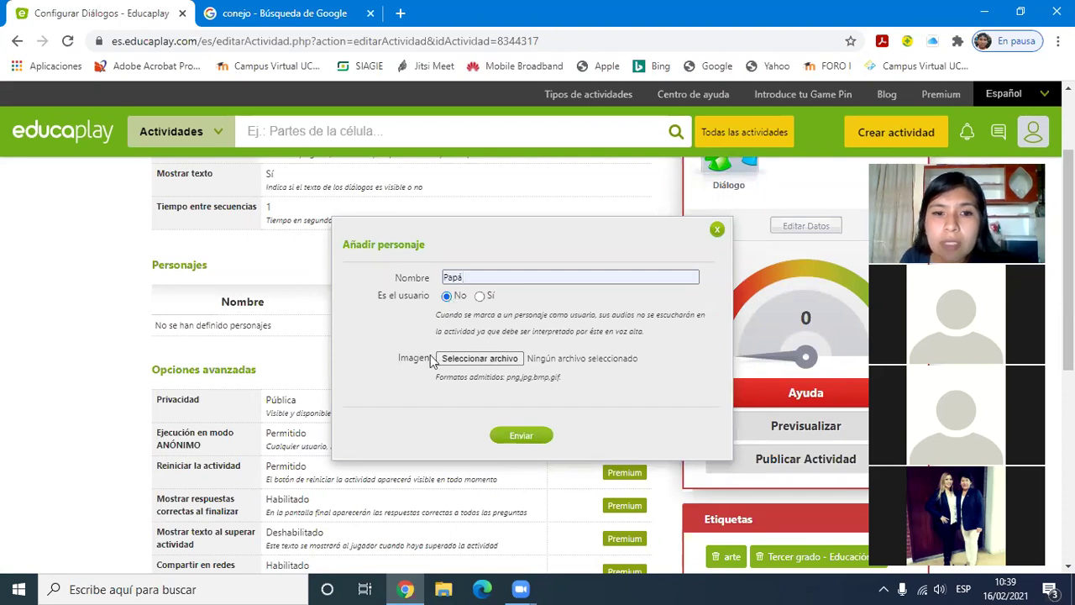
left_click(475, 363)
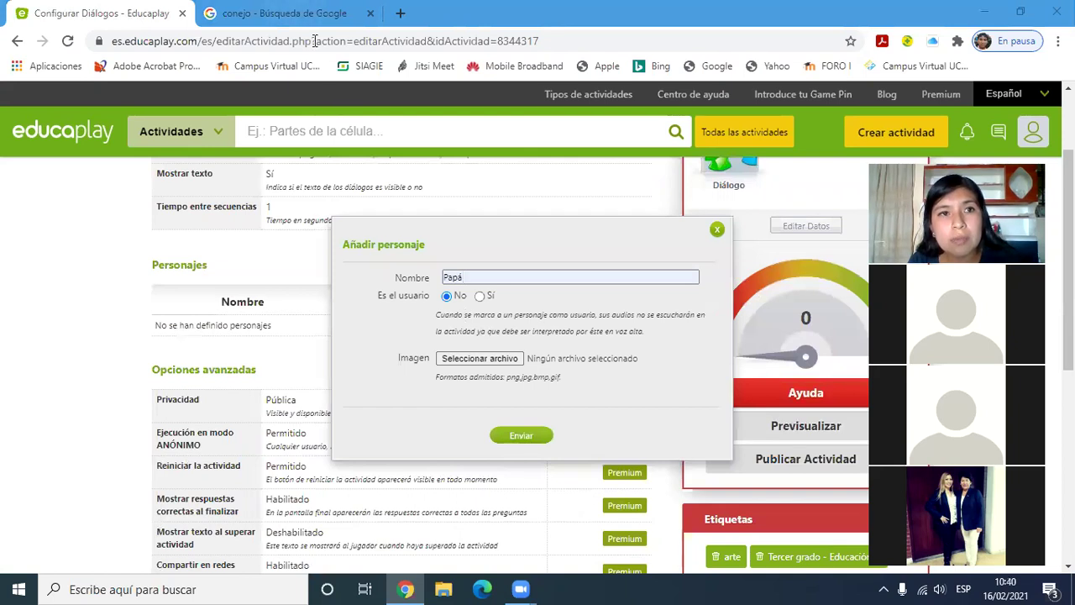
Step: Search Google Images for 'PAPÁ'
left_click(303, 14)
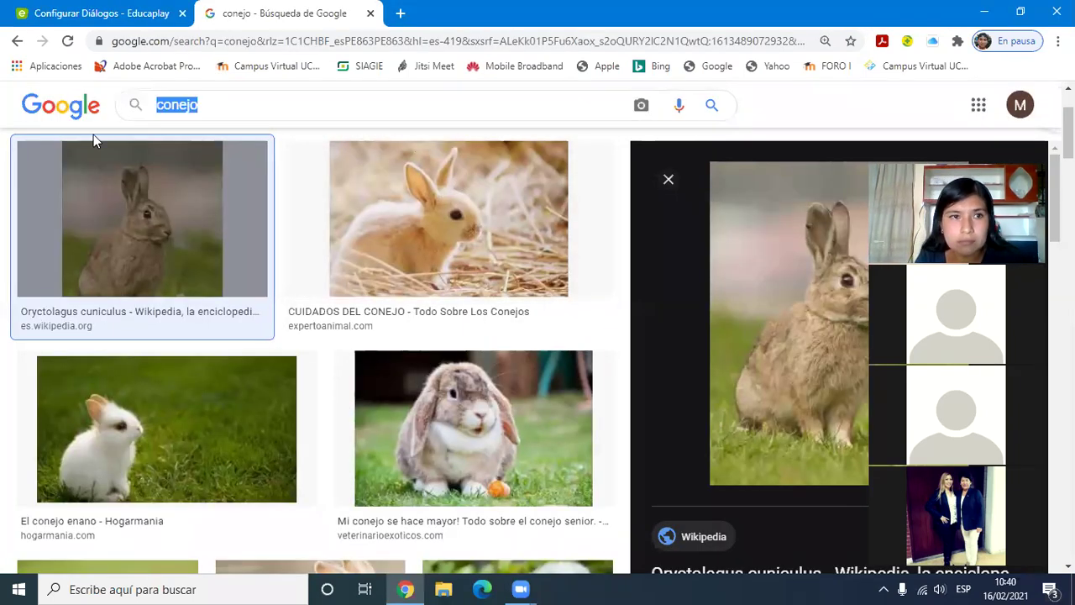
type("PA")
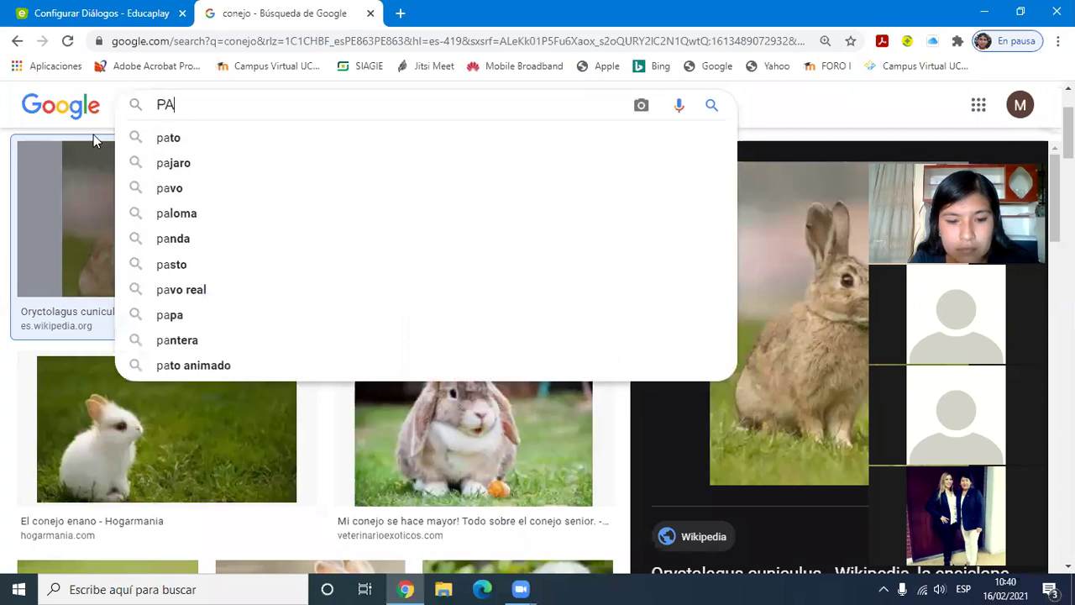
type("PA")
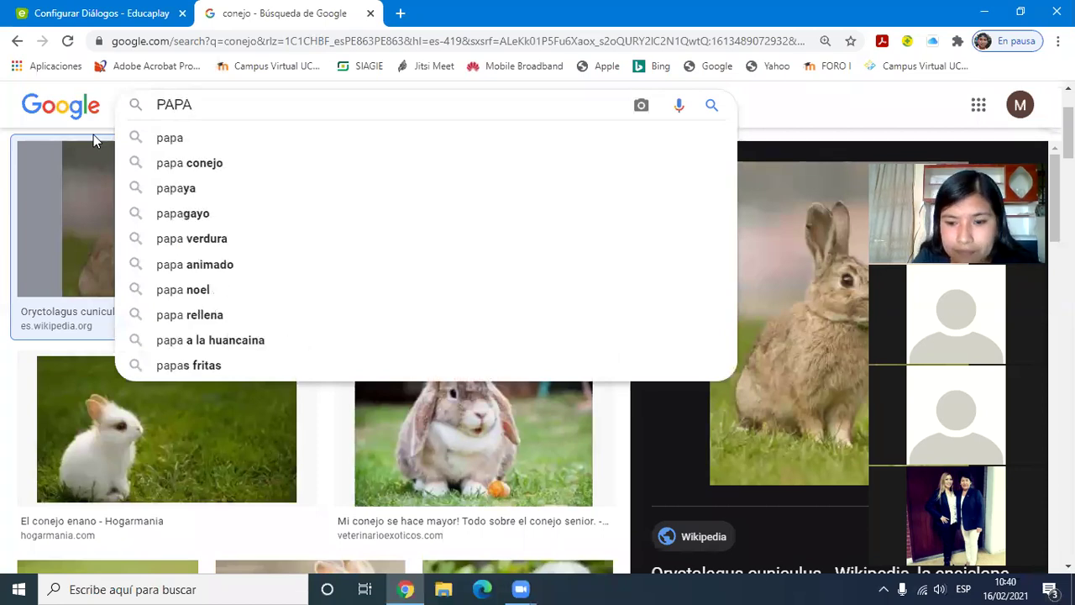
key("BackSpace")
type("E")
key("BackSpace")
type("Á")
key("Return")
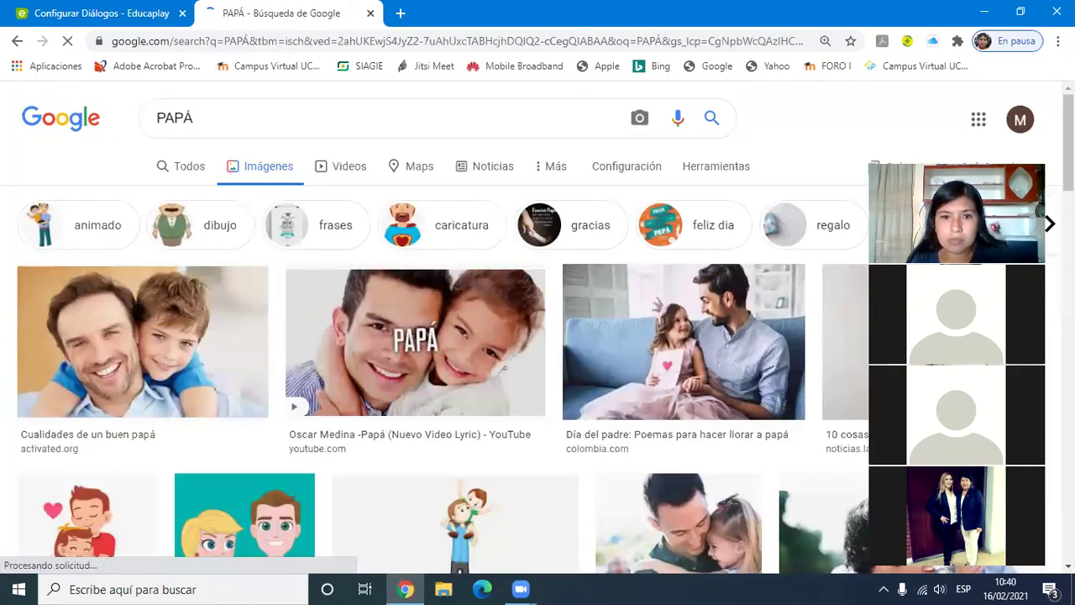
Step: Save the first smiling father-and-son photo to the Downloads folder
scroll(538, 350, "down", 3)
scroll(538, 350, "down", 1)
scroll(537, 350, "down", 3)
scroll(537, 350, "down", 1)
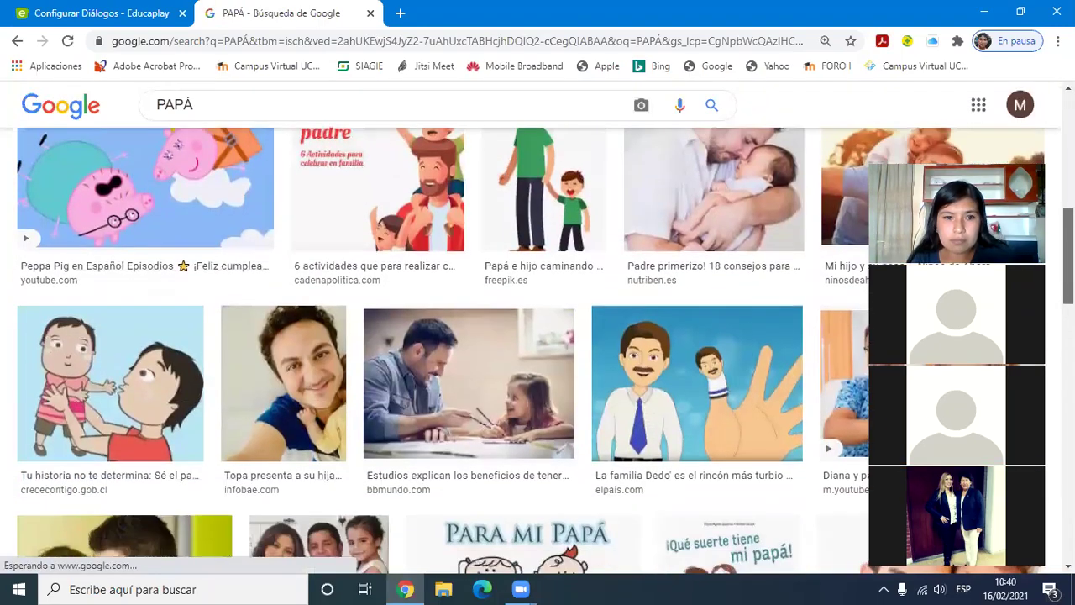
scroll(538, 350, "down", 3)
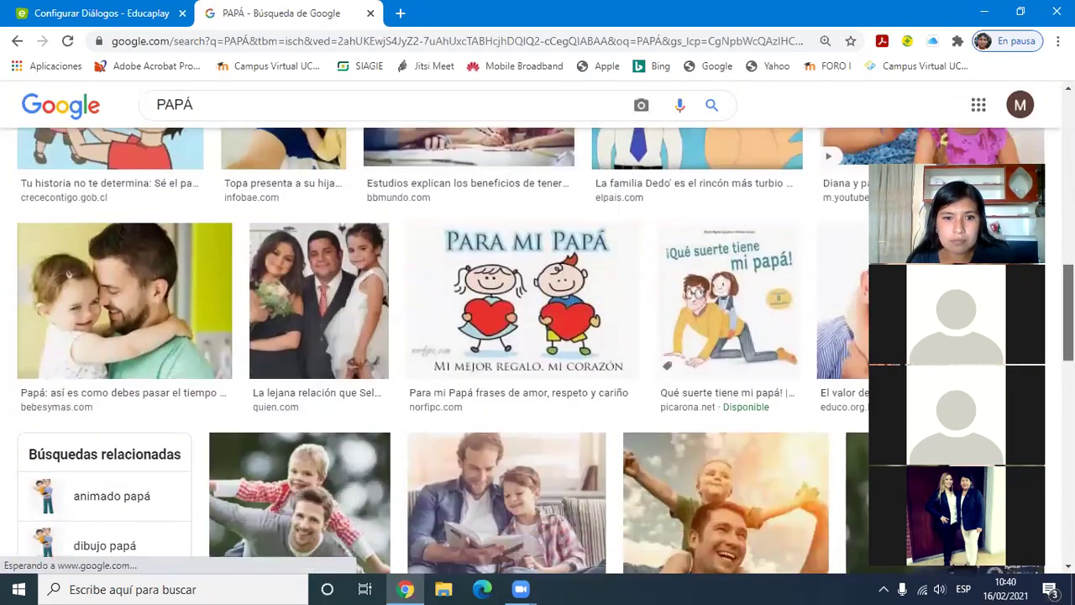
scroll(538, 350, "down", 2)
scroll(538, 350, "down", 1)
scroll(537, 350, "down", 4)
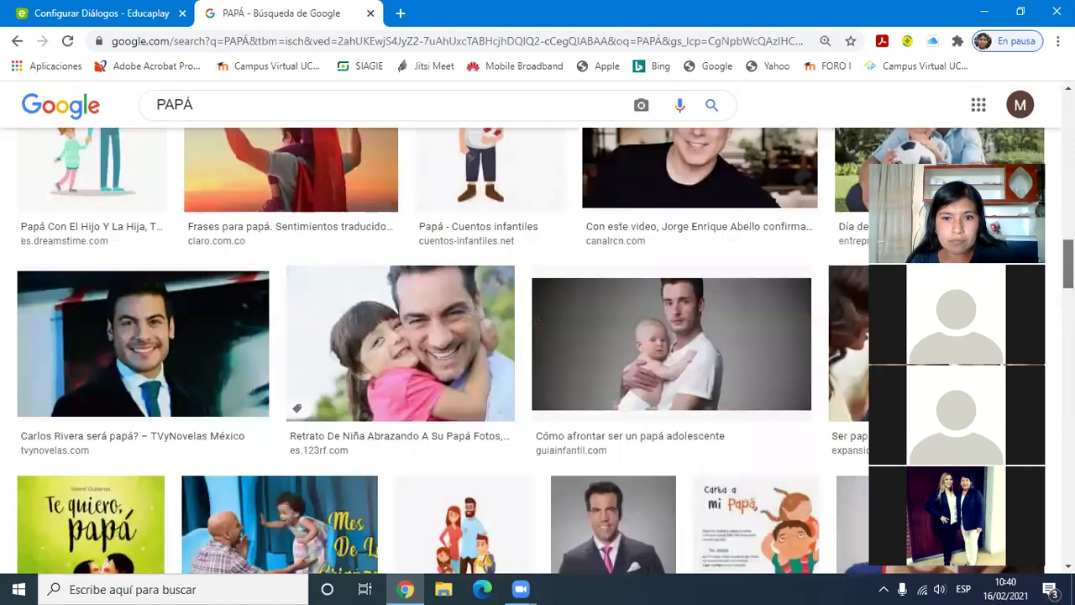
scroll(537, 350, "up", 5)
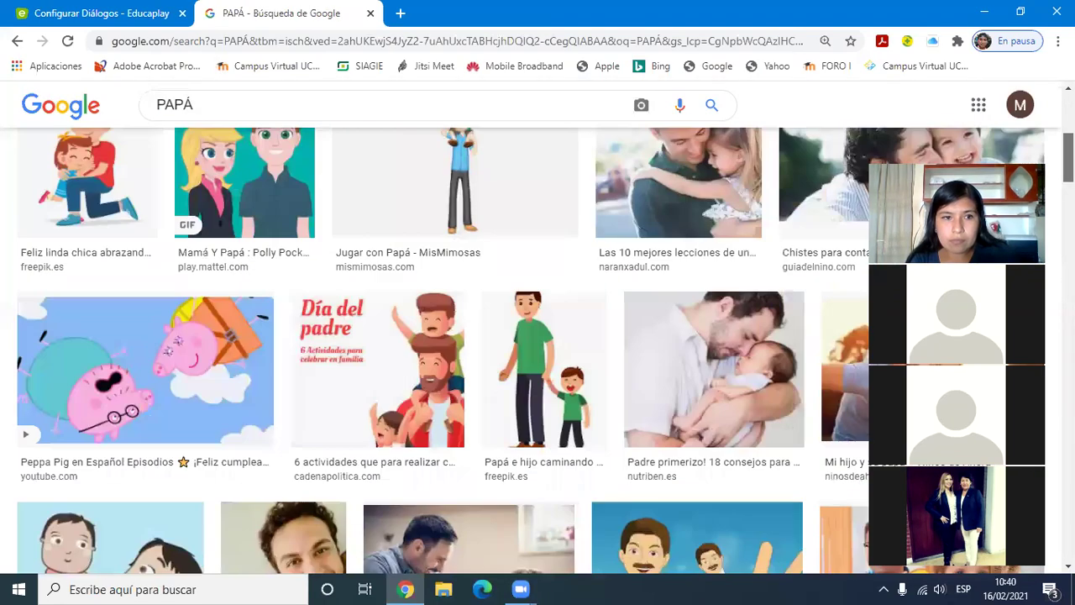
scroll(538, 350, "up", 5)
left_click(126, 336)
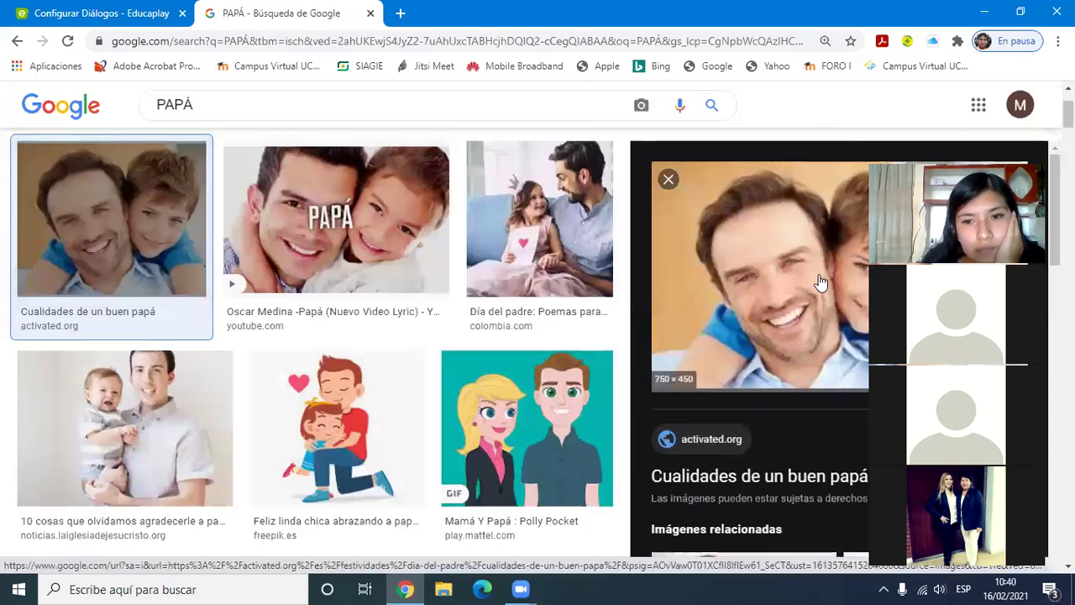
right_click(727, 246)
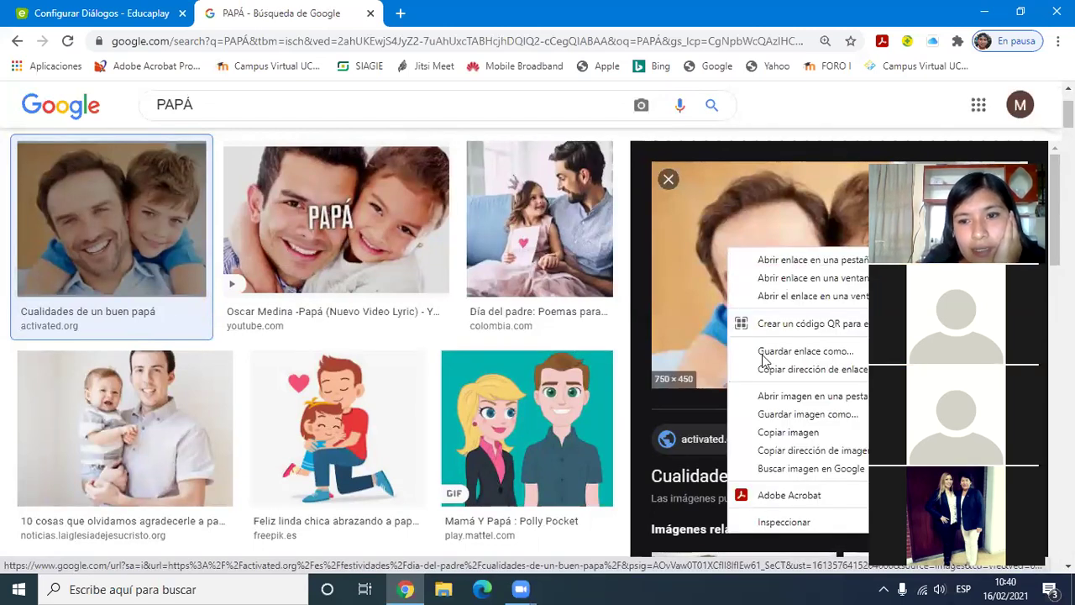
left_click(771, 415)
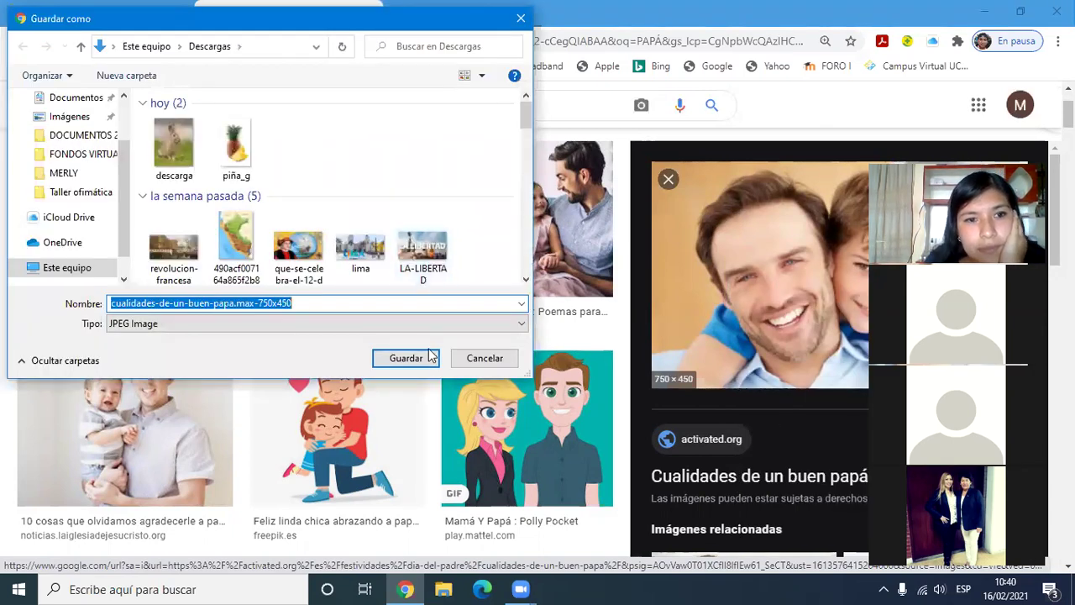
left_click(413, 360)
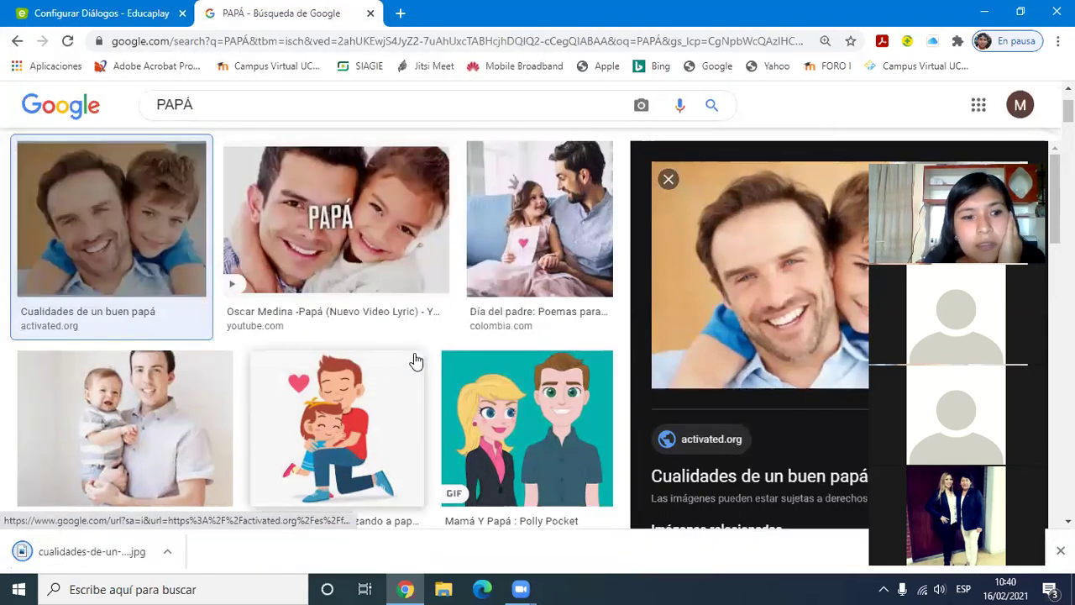
Step: Attach cualidades-de-un-buen-papa from Descargas as Papá's image and save the character
left_click(95, 8)
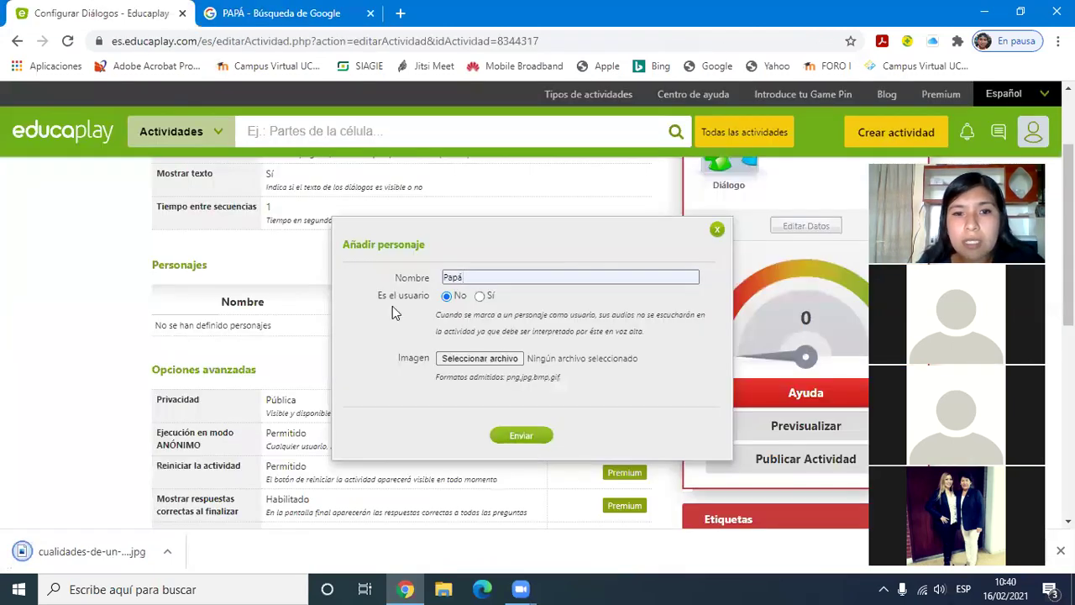
left_click(477, 358)
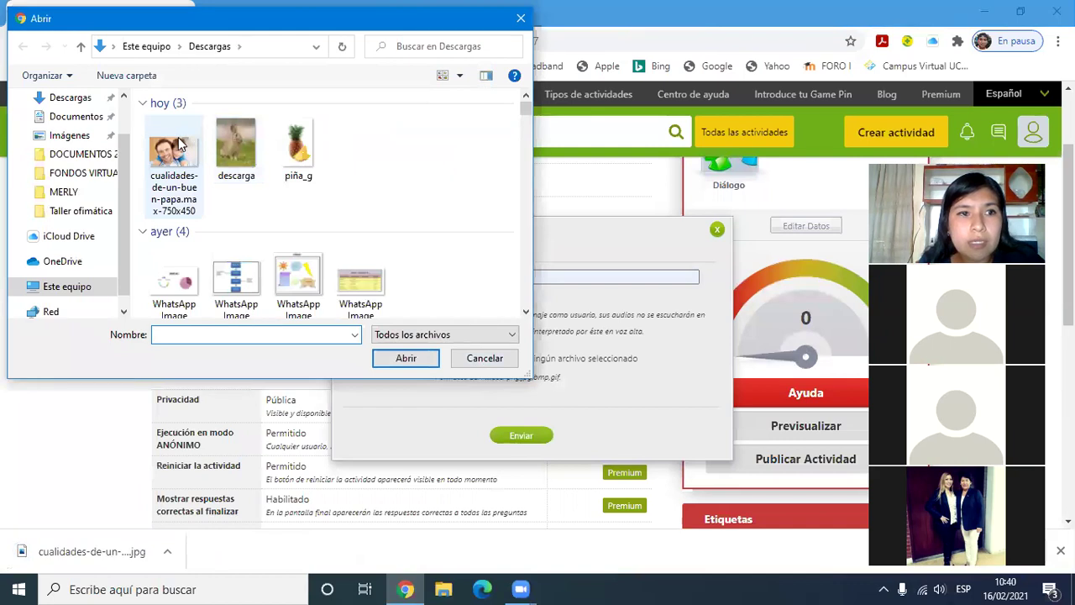
left_click(174, 151)
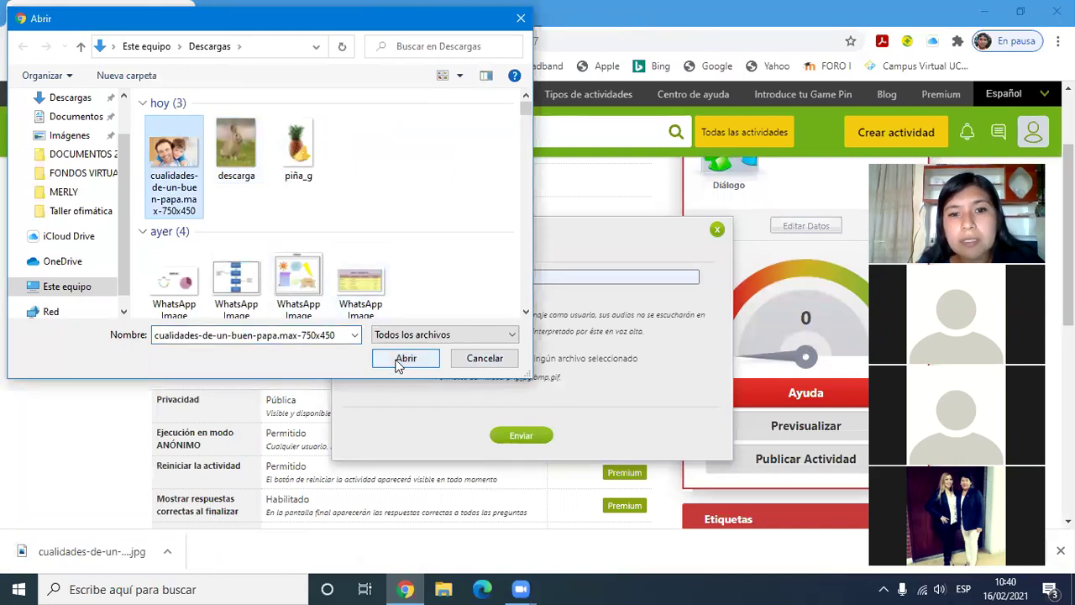
left_click(405, 358)
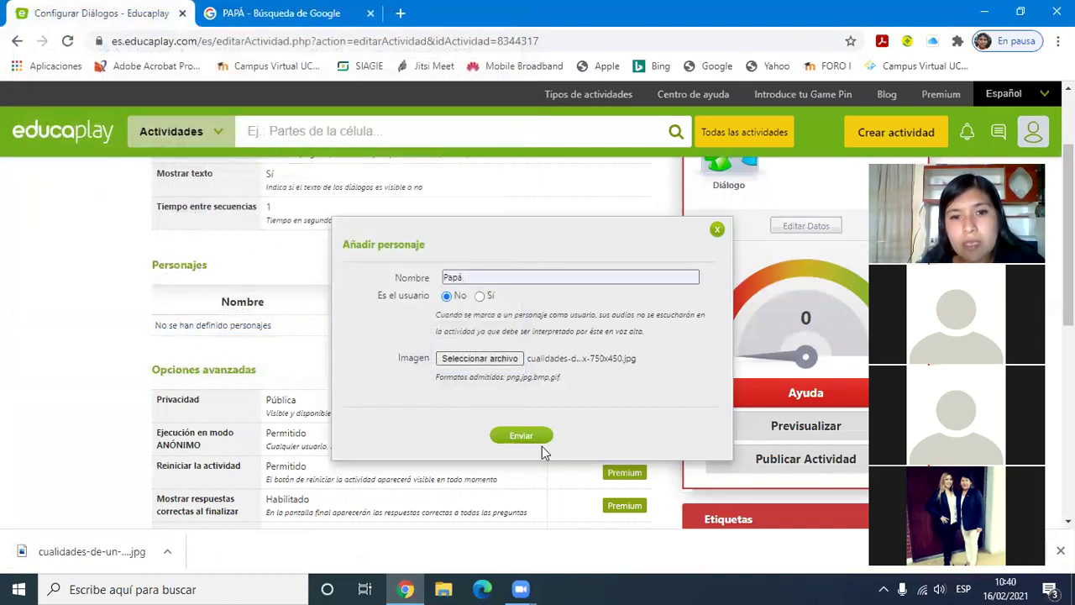
left_click(534, 441)
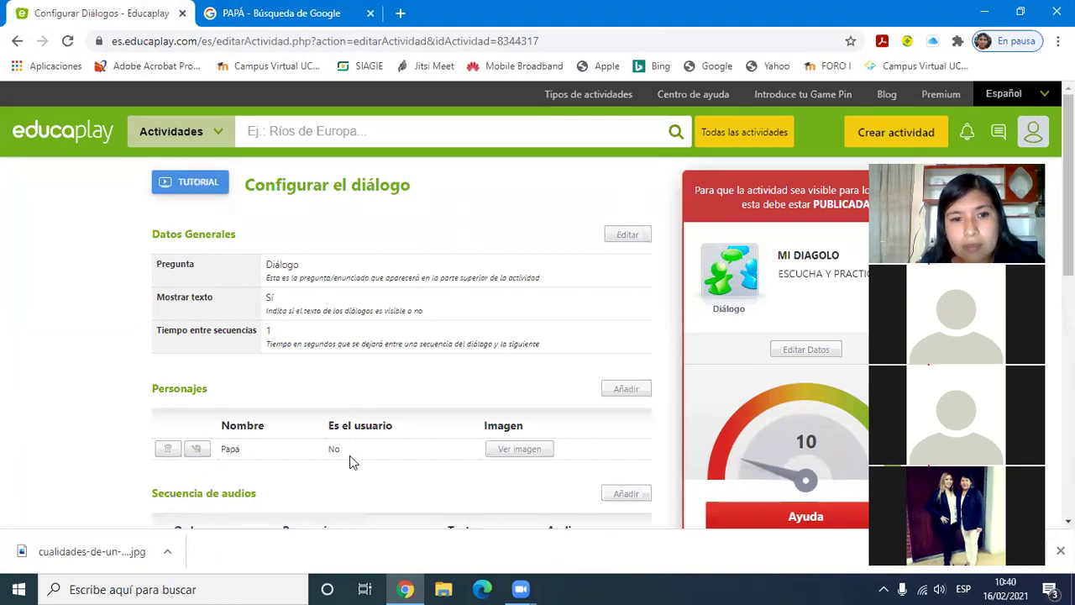
Step: Edit Papá to be the user character, re-attaching the father photo, and save
left_click(192, 452)
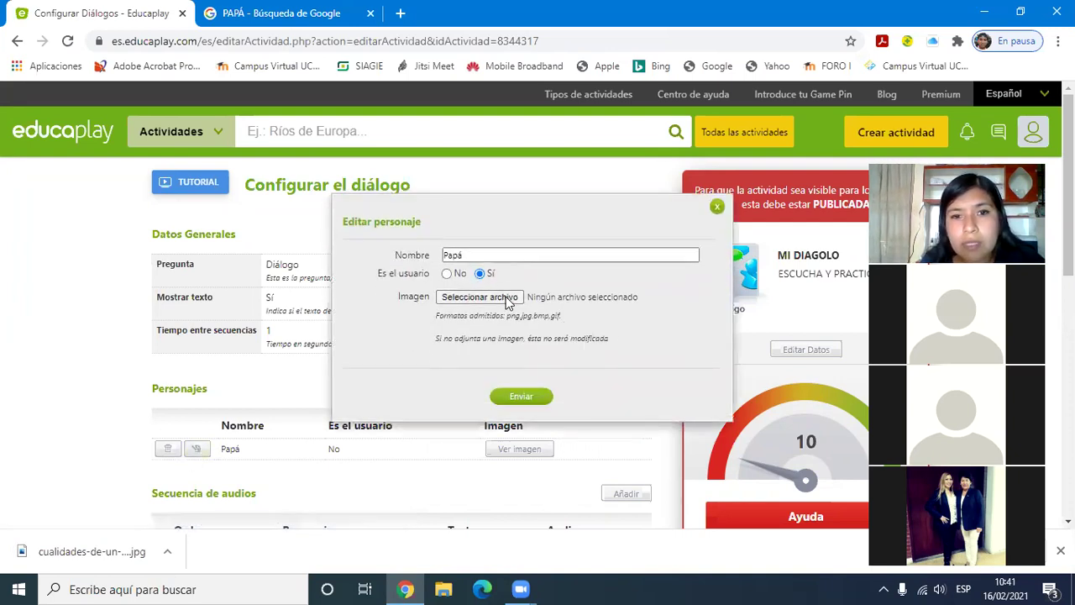
left_click(479, 297)
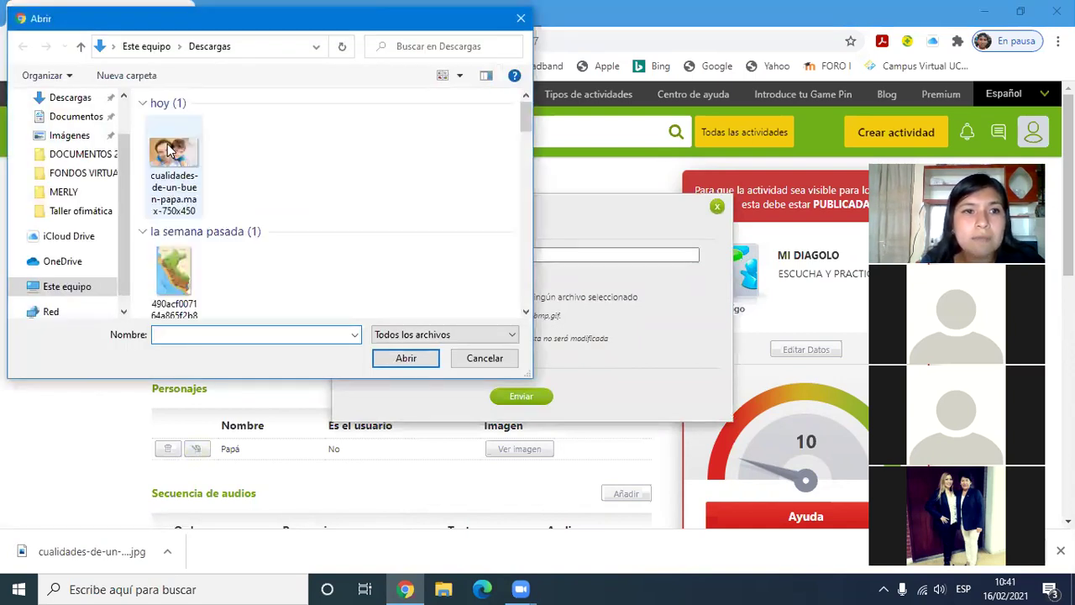
left_click(168, 147)
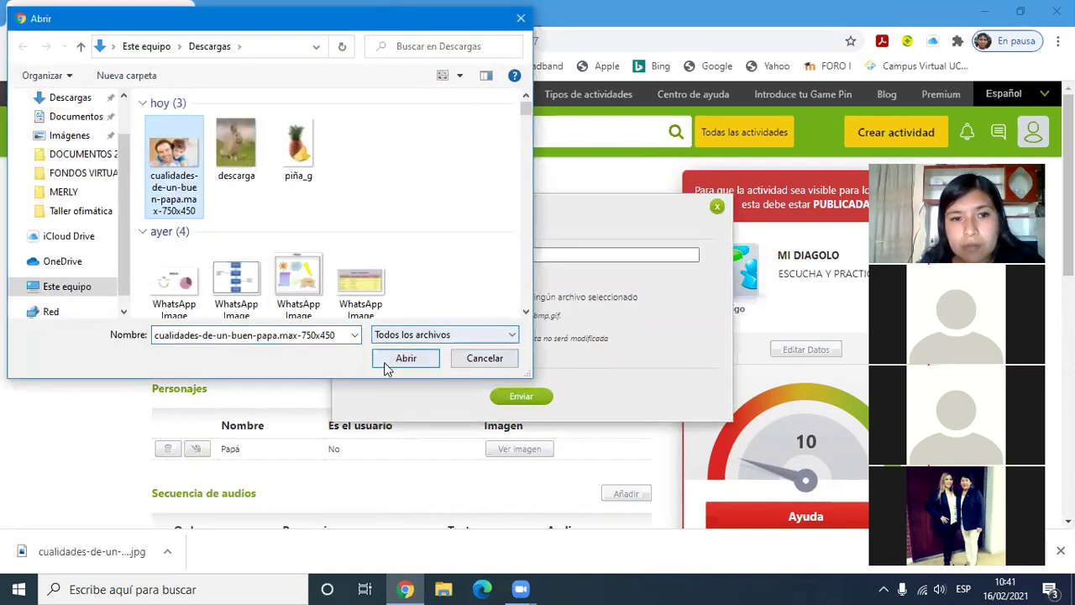
left_click(386, 364)
left_click(529, 397)
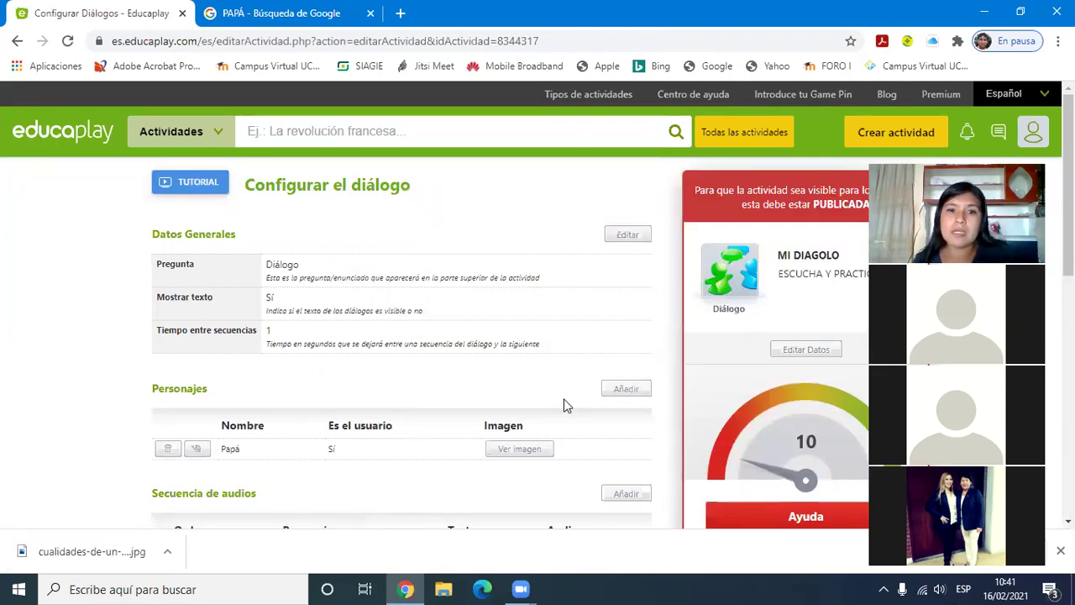
Step: Start a second character named Mamá, then return to the Google image search box
left_click(617, 392)
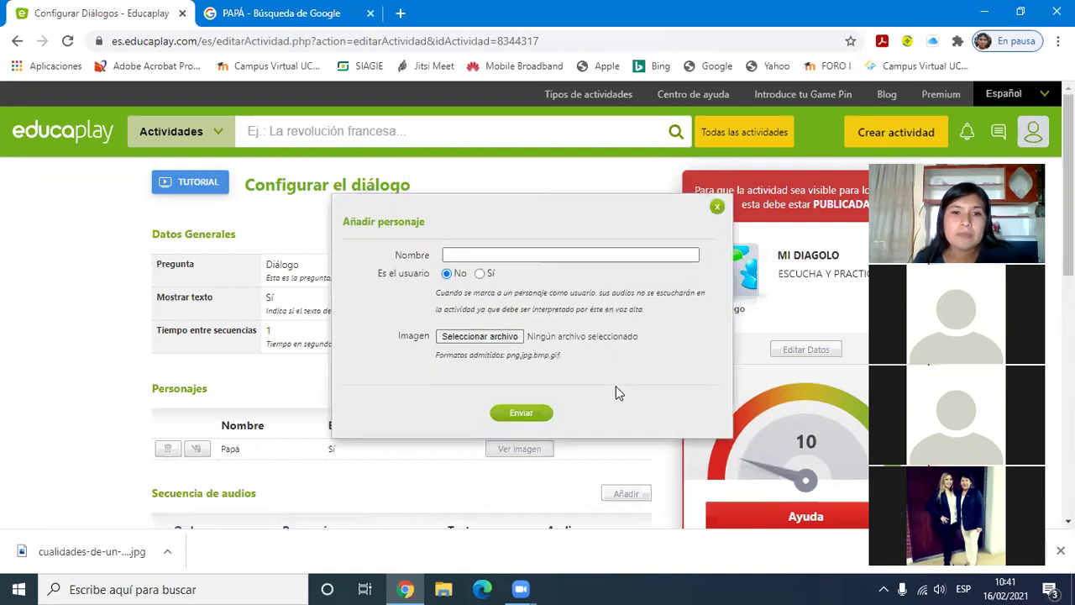
left_click(530, 253)
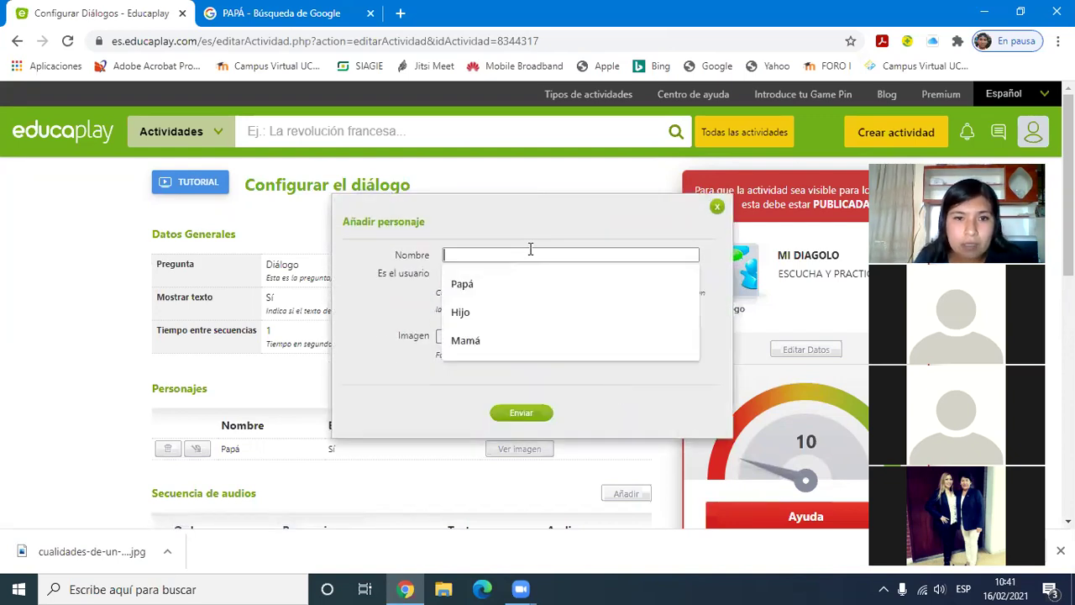
left_click(480, 338)
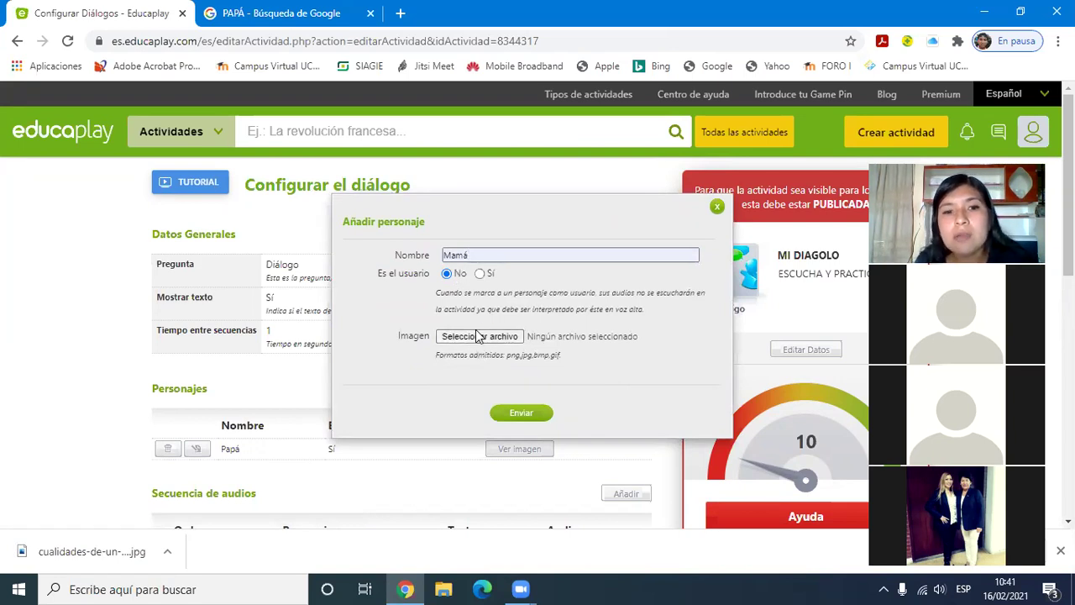
left_click(479, 336)
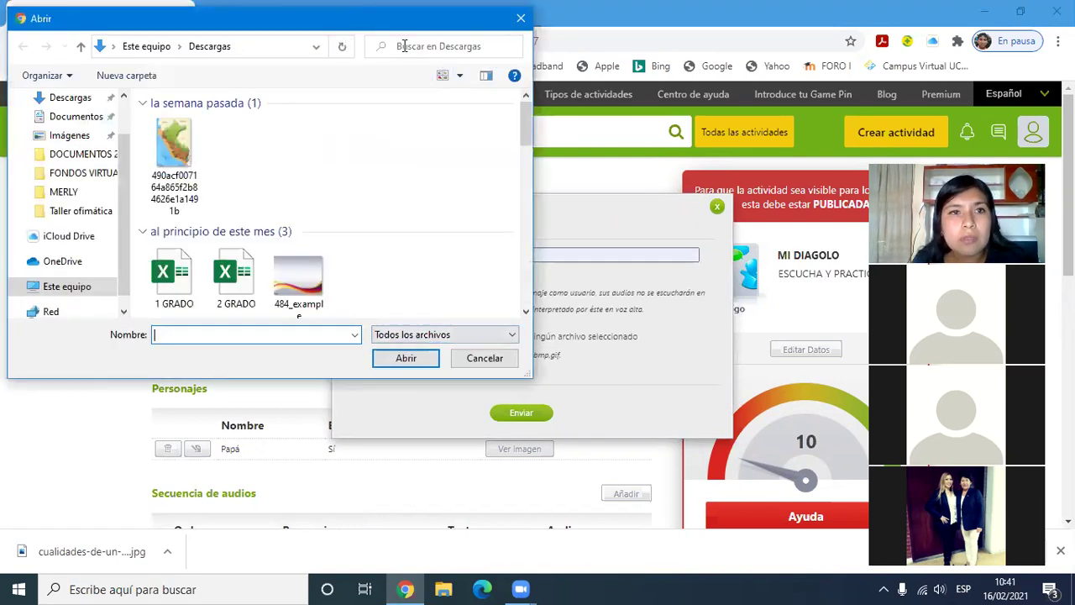
left_click_drag(354, 19, 361, 87)
left_click(535, 81)
key("ctrl+Tab")
left_click(216, 97)
Step: Replace the search query with 'MAMÁ' and run the image search
key("BackSpace")
key("BackSpace")
key("BackSpace")
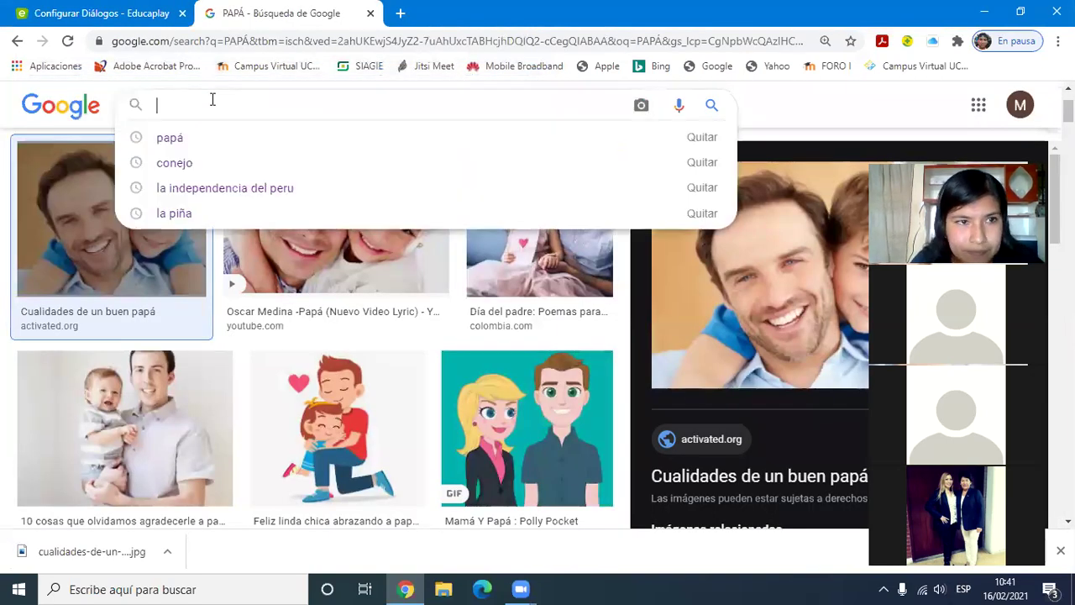
type("MAMÁ")
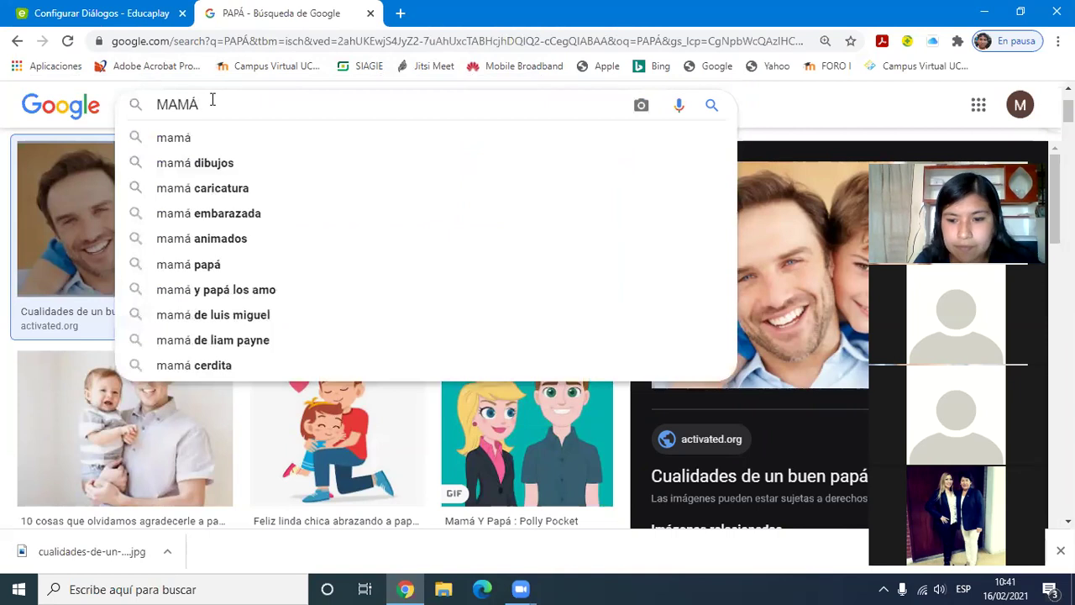
key("Return")
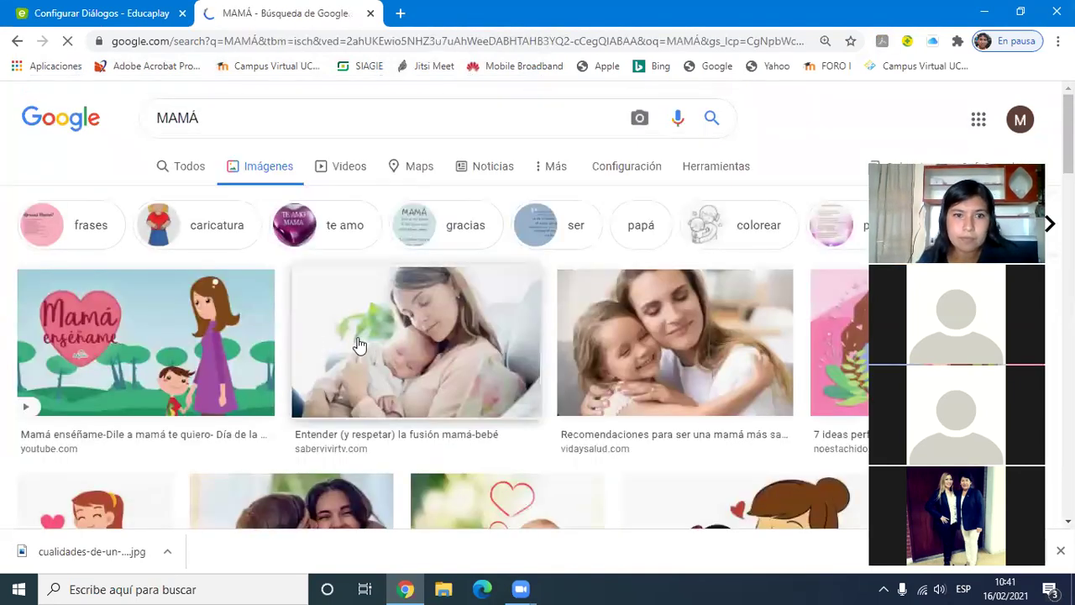
Step: Save the mother-and-baby photo to Downloads and return to the Educaplay form
left_click(440, 340)
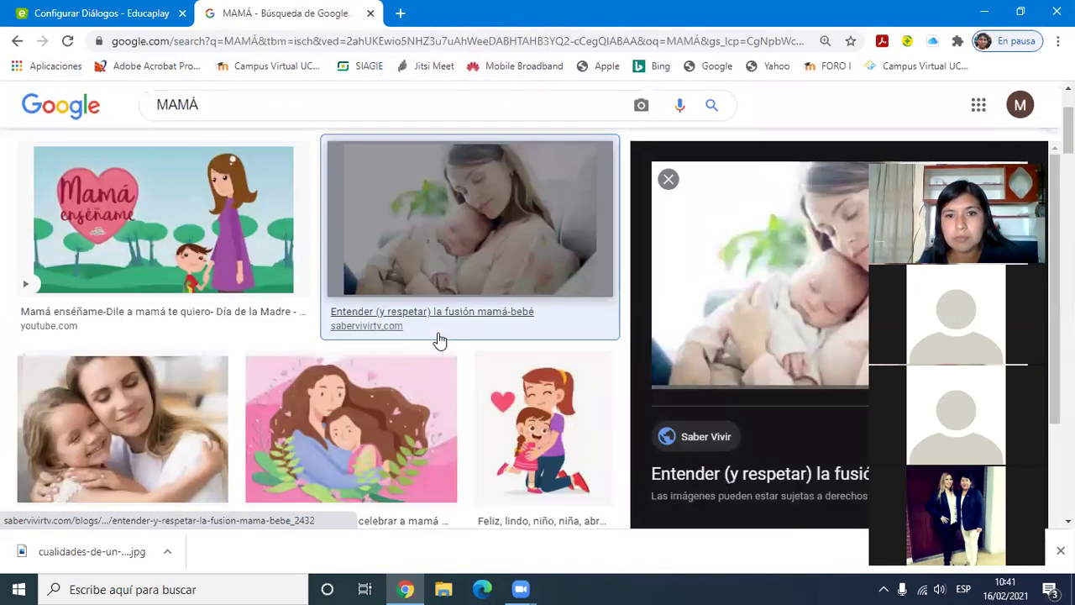
right_click(699, 274)
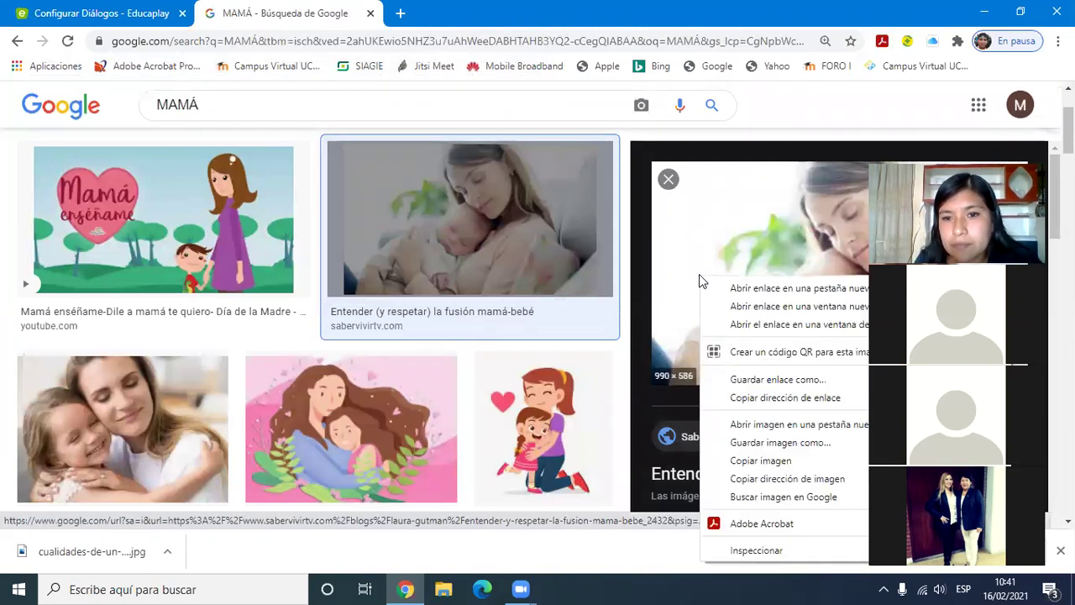
left_click(760, 443)
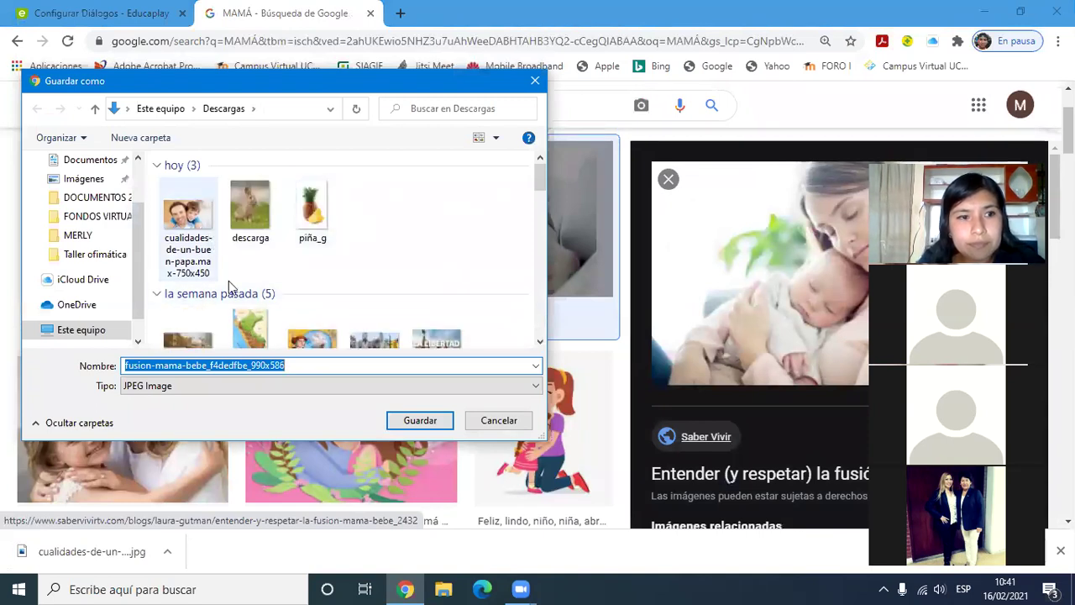
left_click(398, 420)
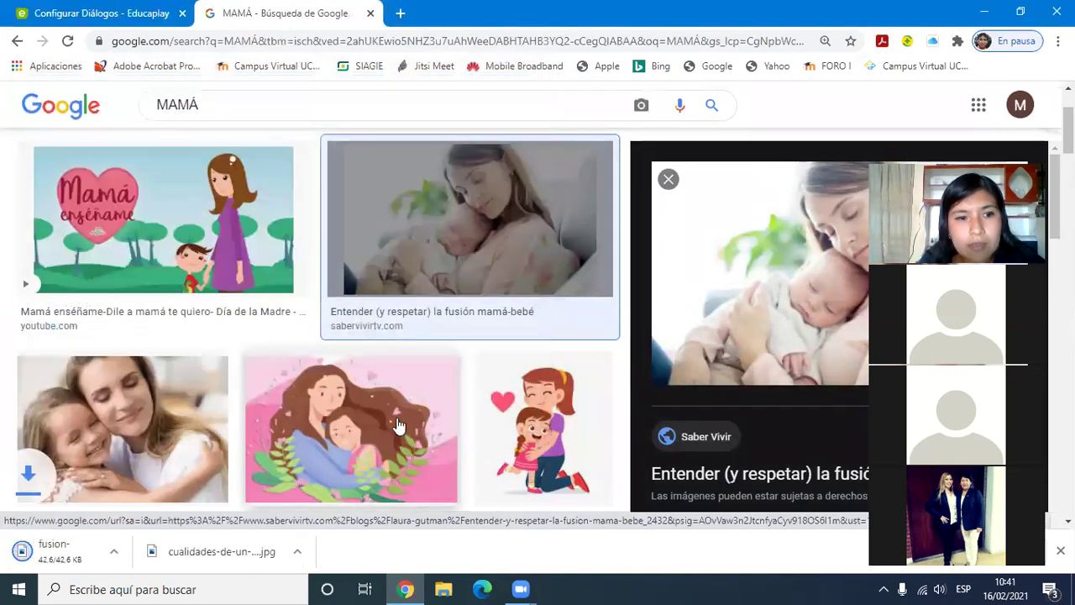
left_click(96, 13)
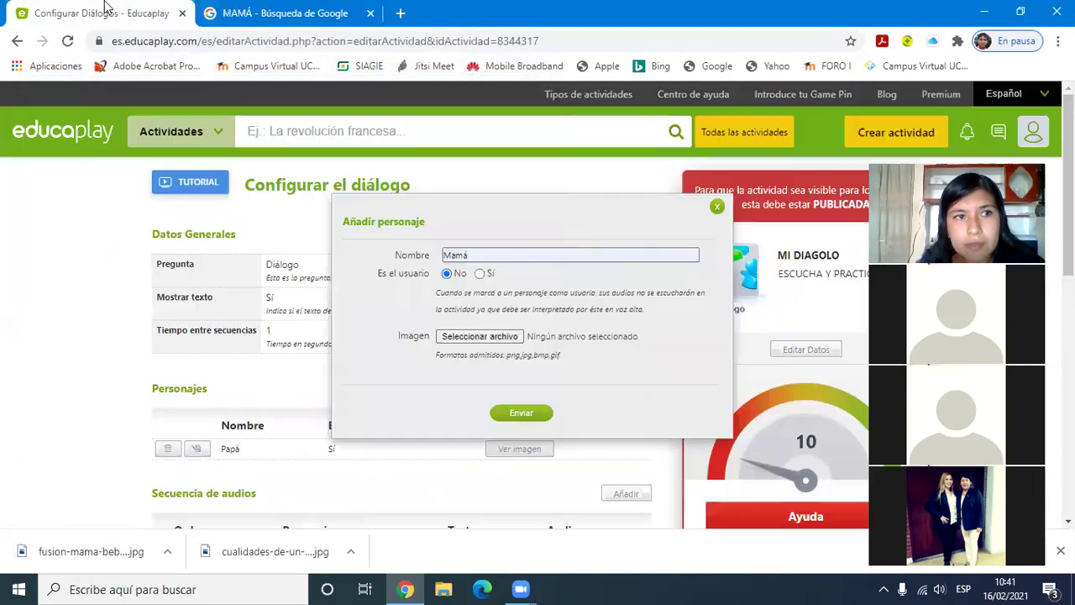
Step: Attach fusion-mama-bebe from Descargas as Mamá's image and save the character
left_click(473, 336)
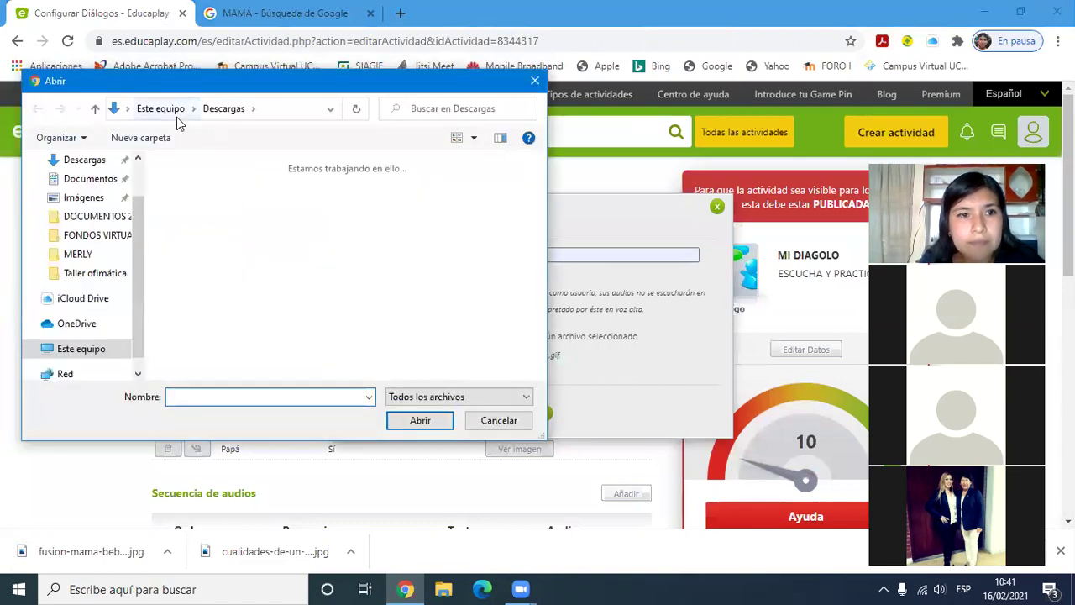
left_click(190, 192)
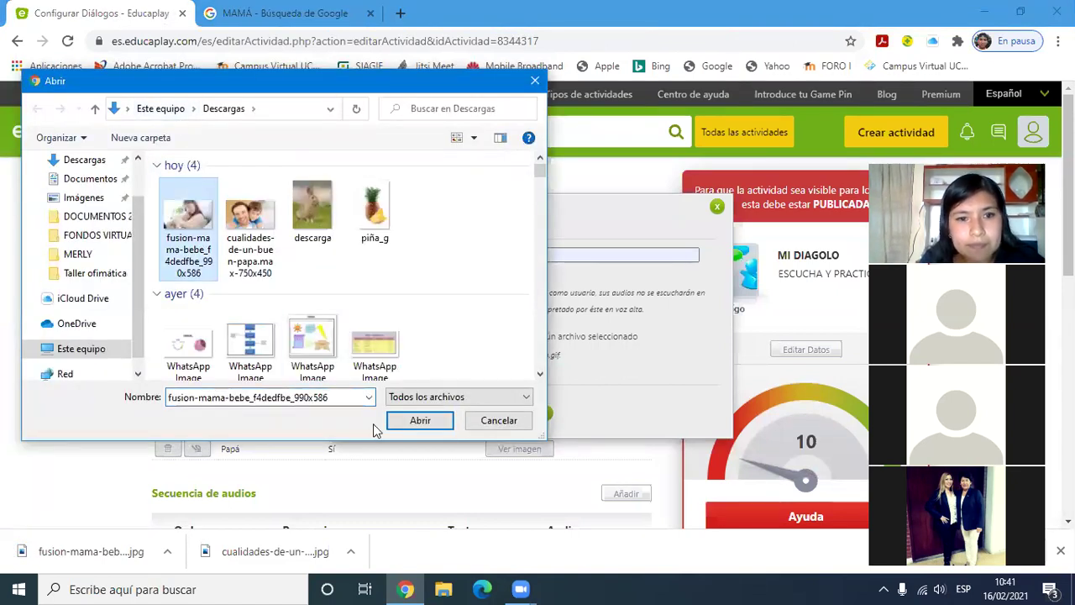
left_click(409, 424)
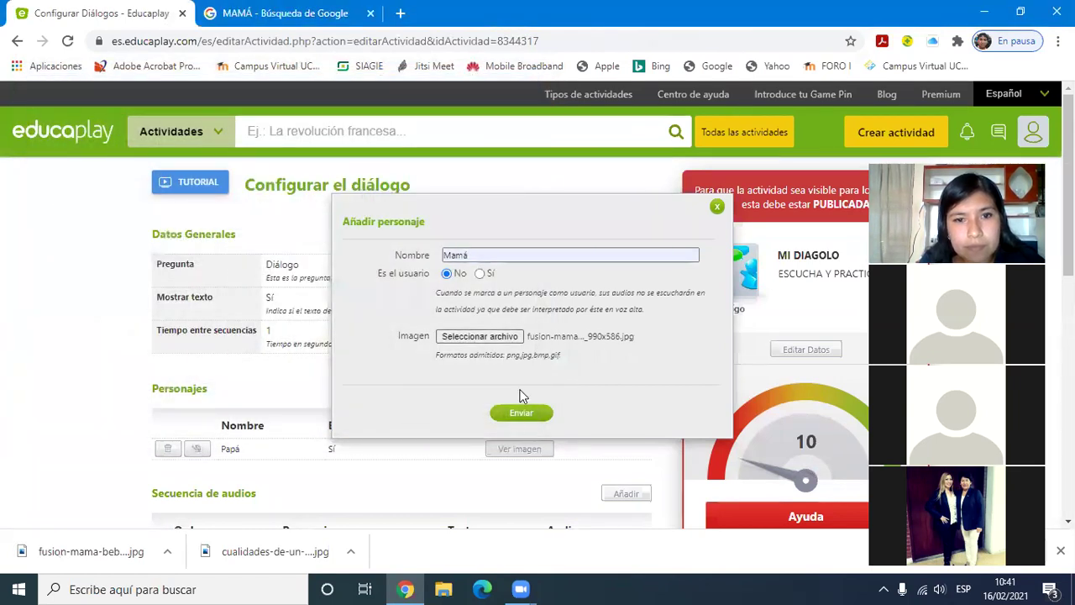
left_click(530, 415)
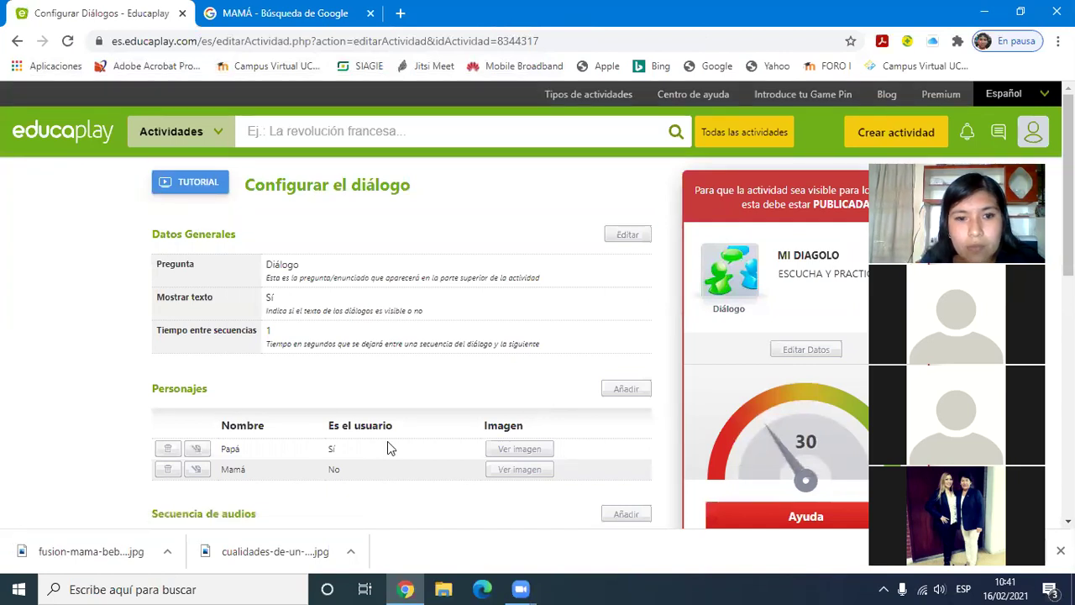
Step: Set Papá's Es el usuario to No and attach the cualidades-de-un-buen-papa picture to Papá
left_click(198, 454)
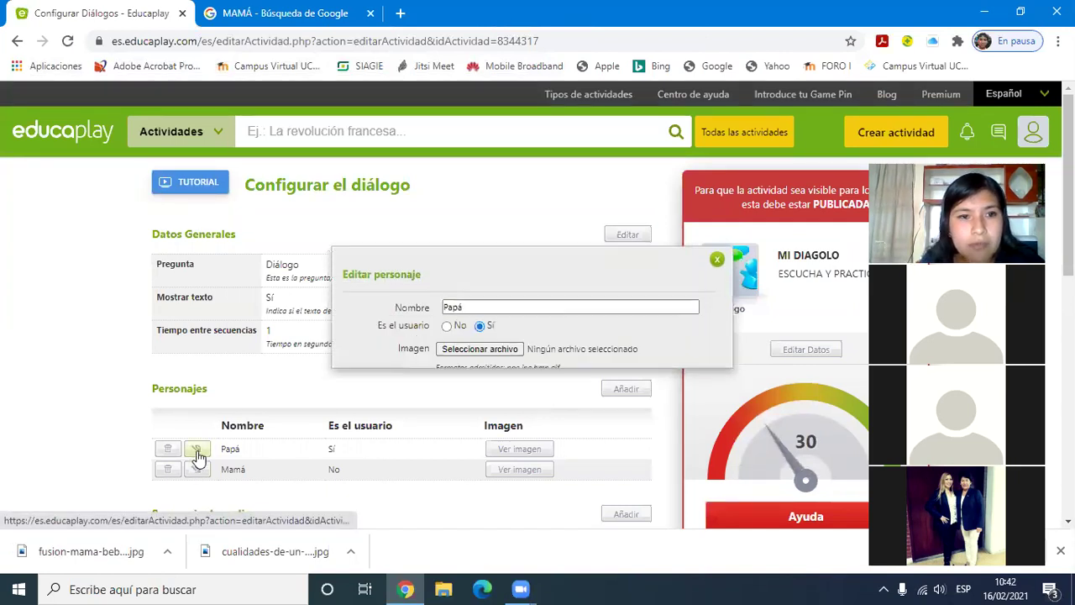
left_click(448, 275)
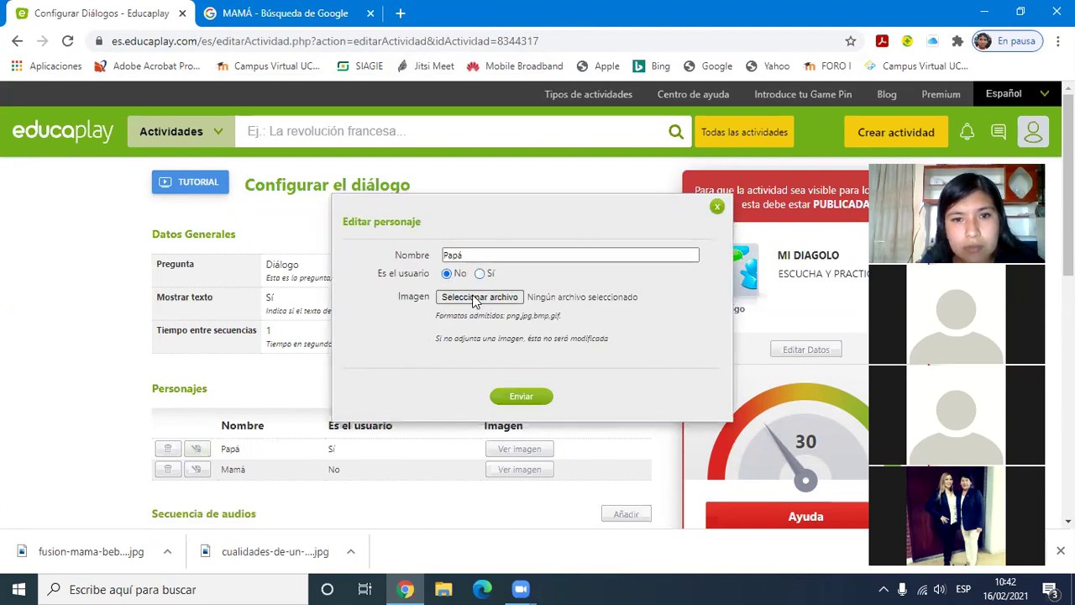
left_click(477, 299)
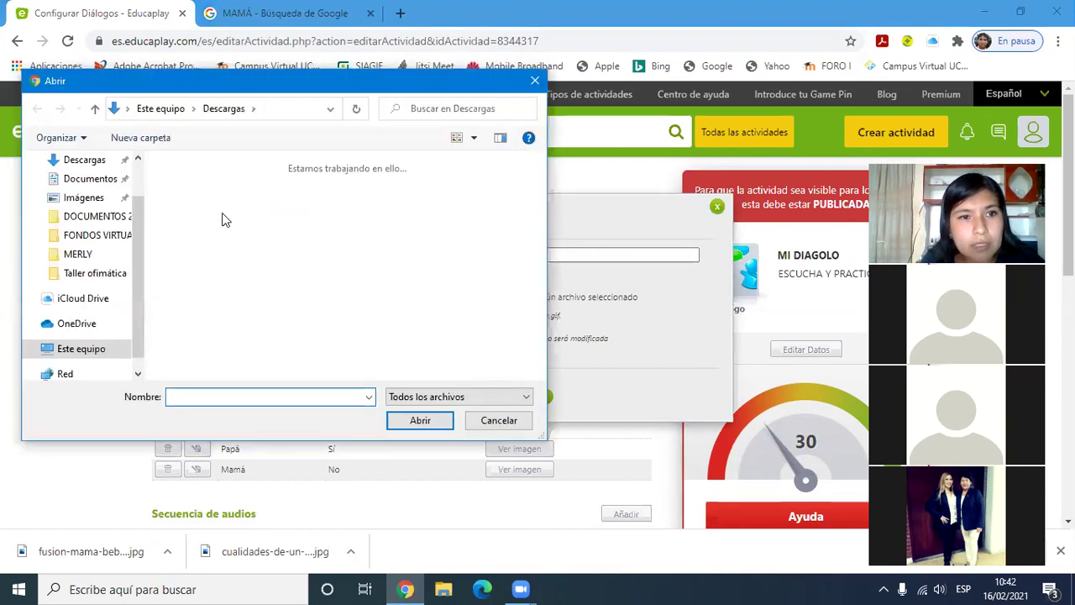
left_click(249, 220)
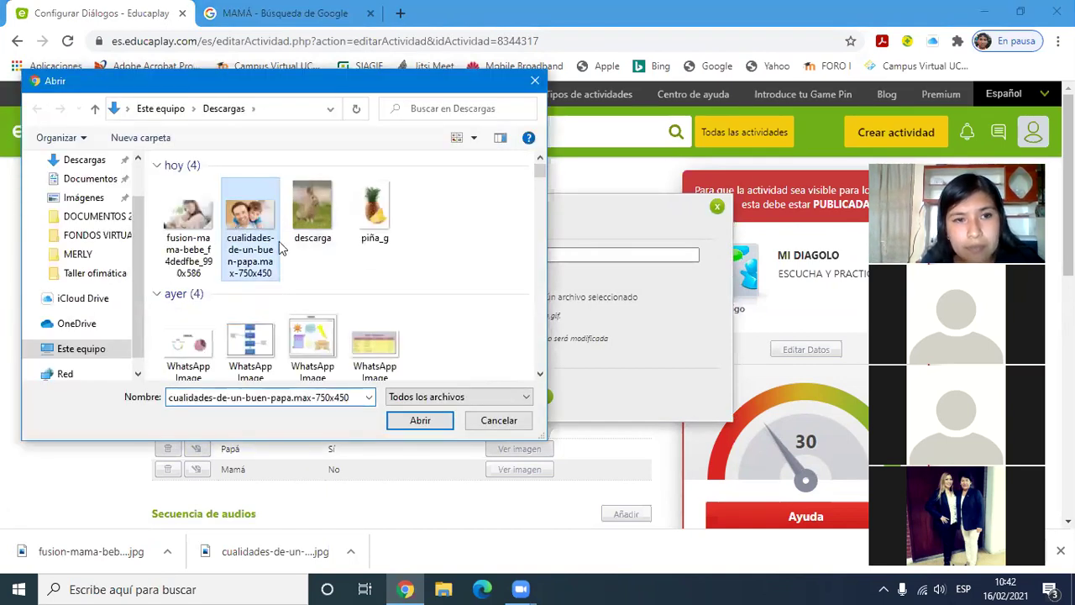
left_click(424, 420)
left_click(532, 398)
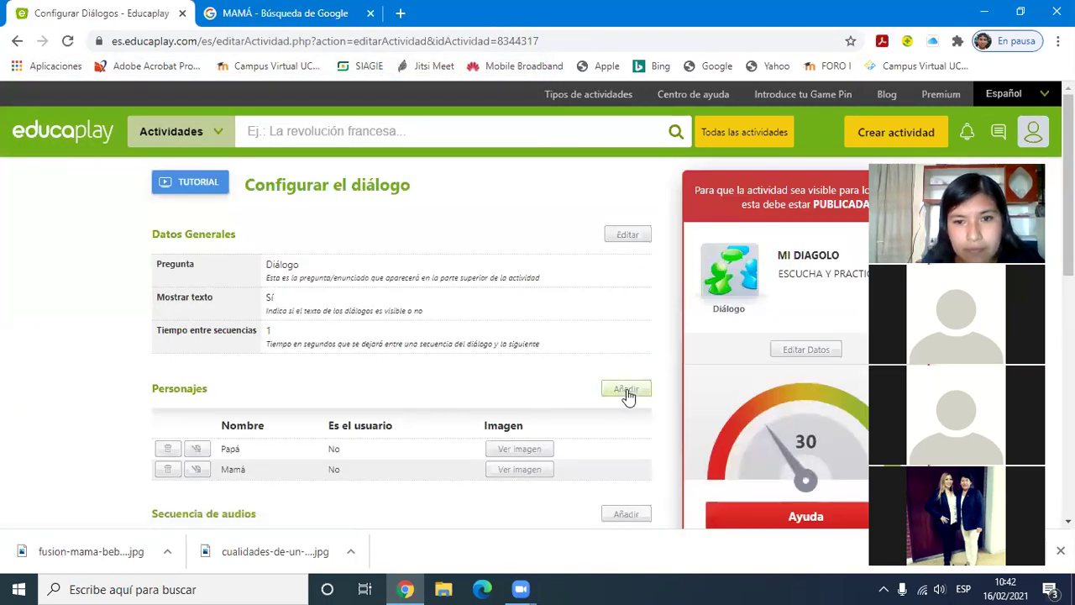
Step: Start a new character named Hijo and mark it as the user
left_click(626, 391)
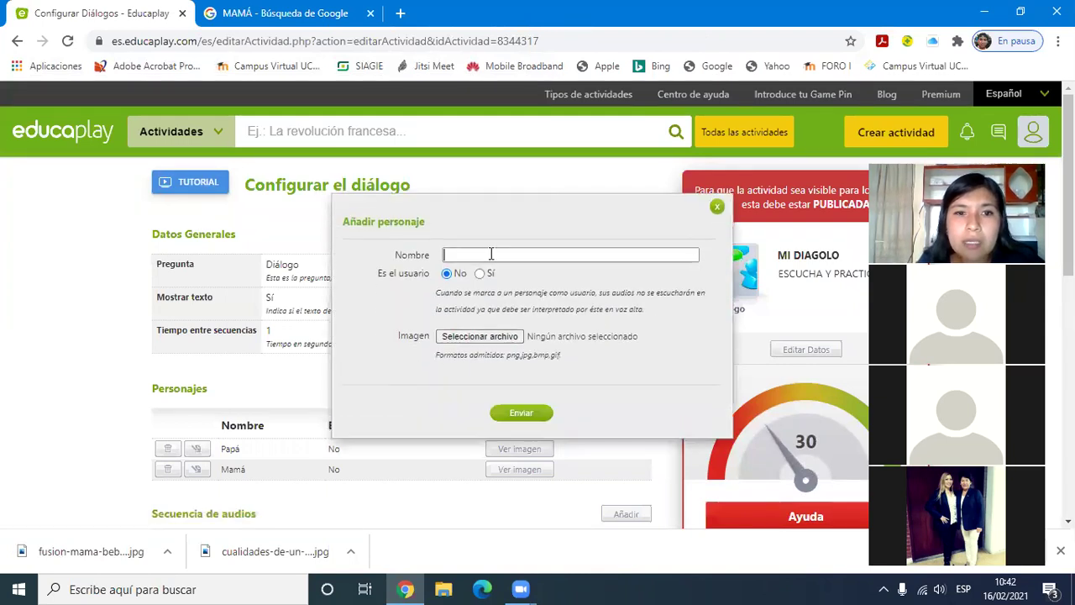
left_click(494, 254)
left_click(469, 340)
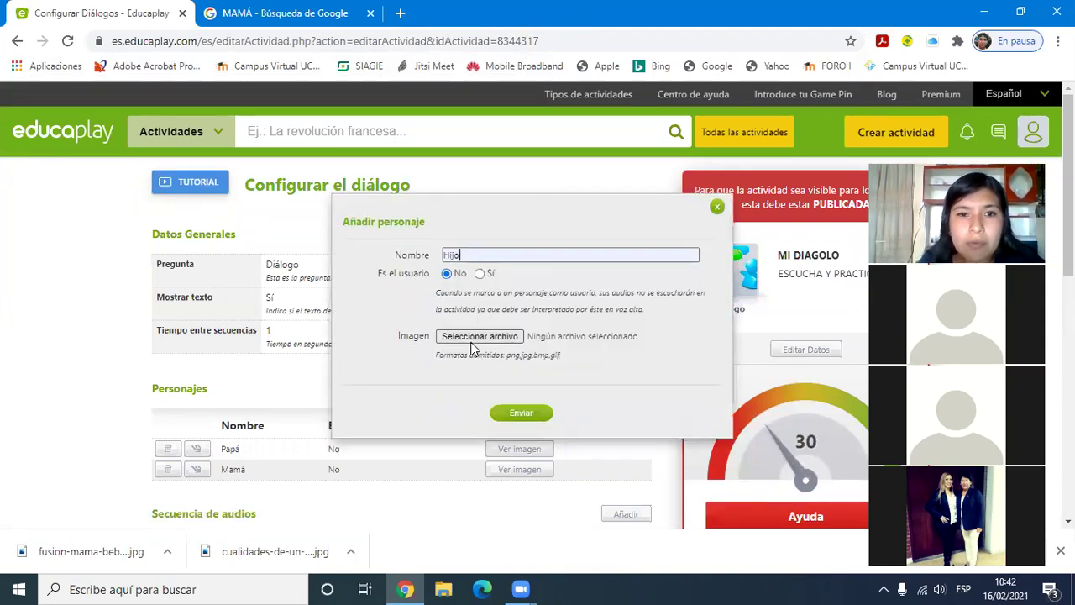
left_click(479, 274)
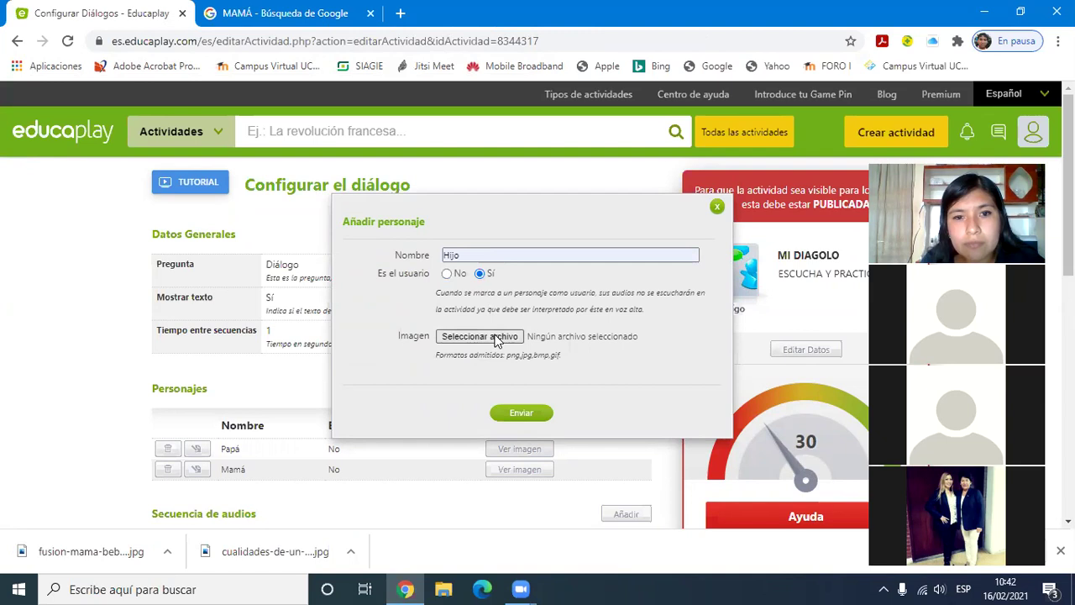
Step: Change the Google Images search from MAMÁ to HIJO
left_click(313, 21)
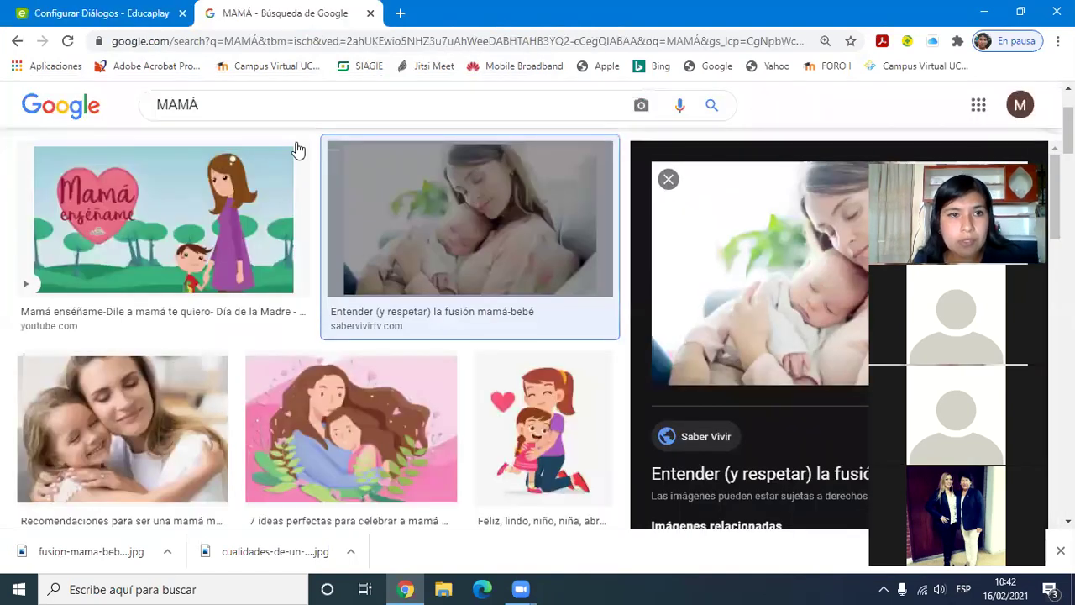
double_click(231, 111)
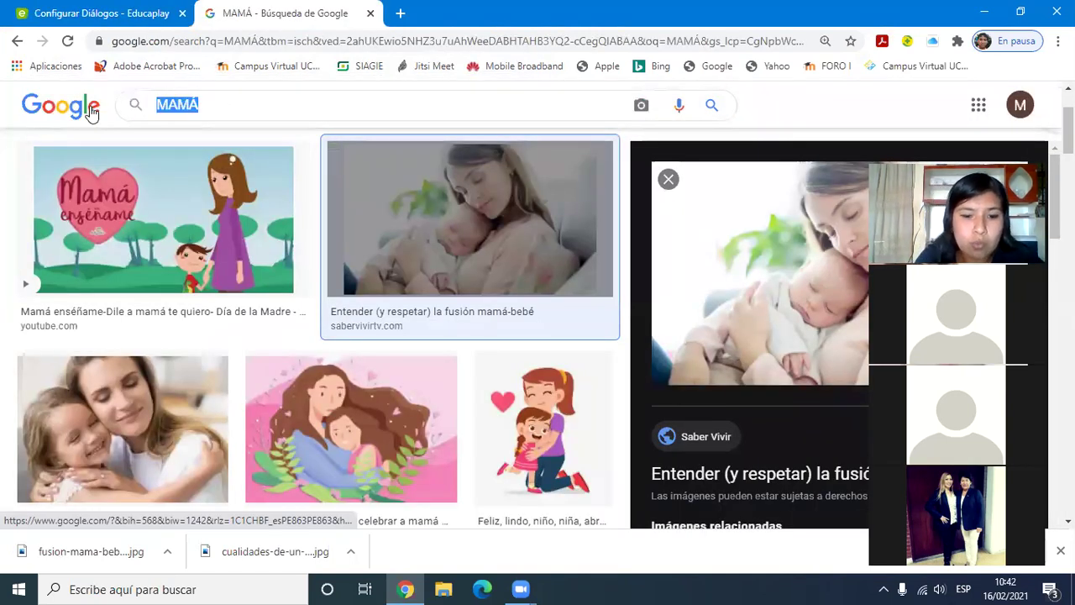
type("HIJO")
key("Return")
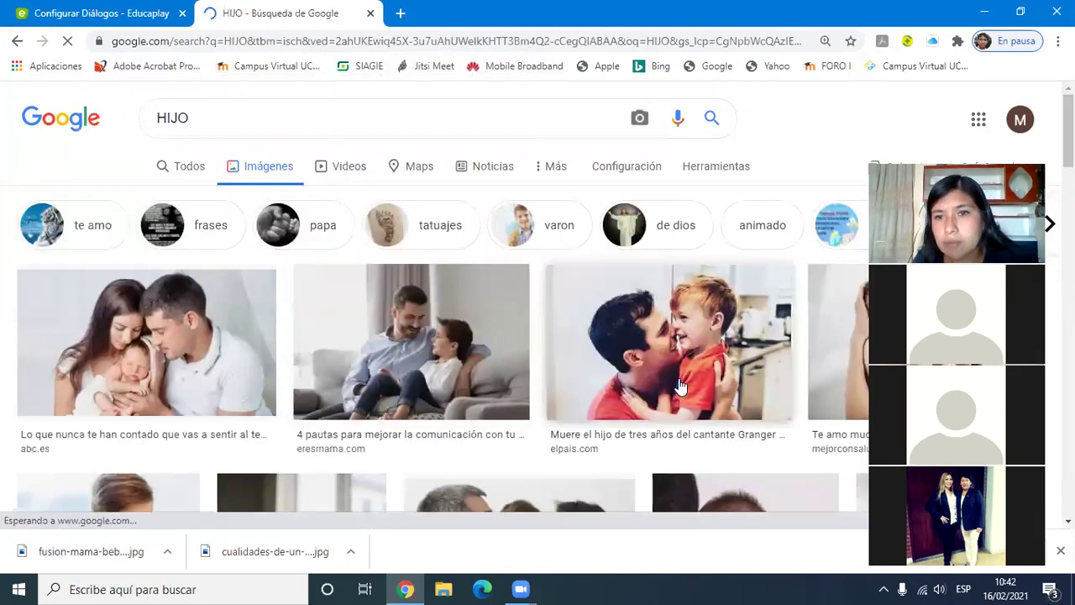
Step: Save the Soñar con Hijo picture as hijo-suenos-euroresidentes.jpg
scroll(680, 386, "down", 5)
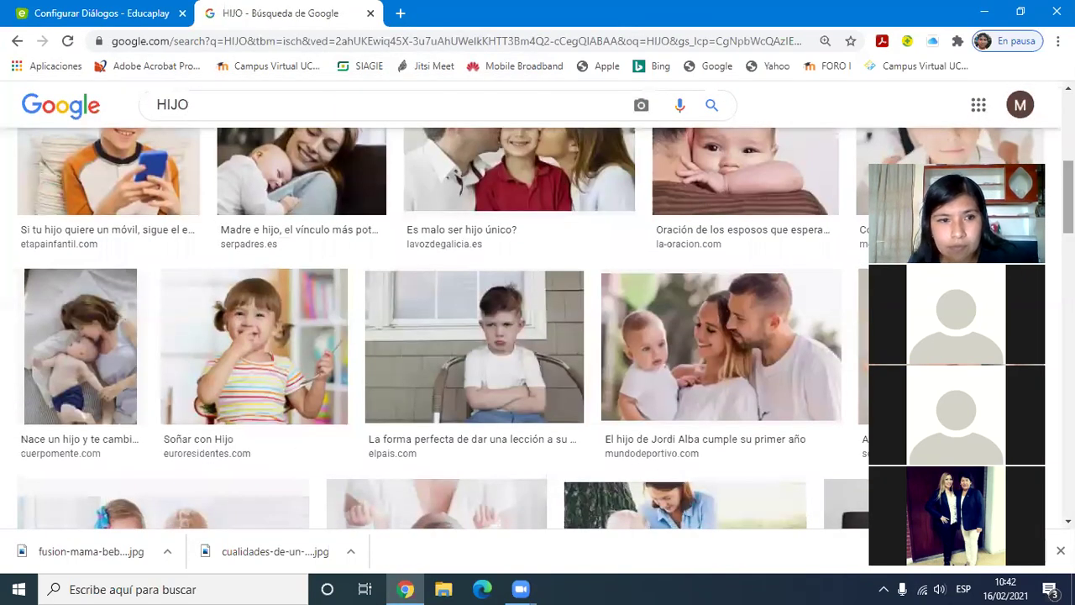
left_click(191, 369)
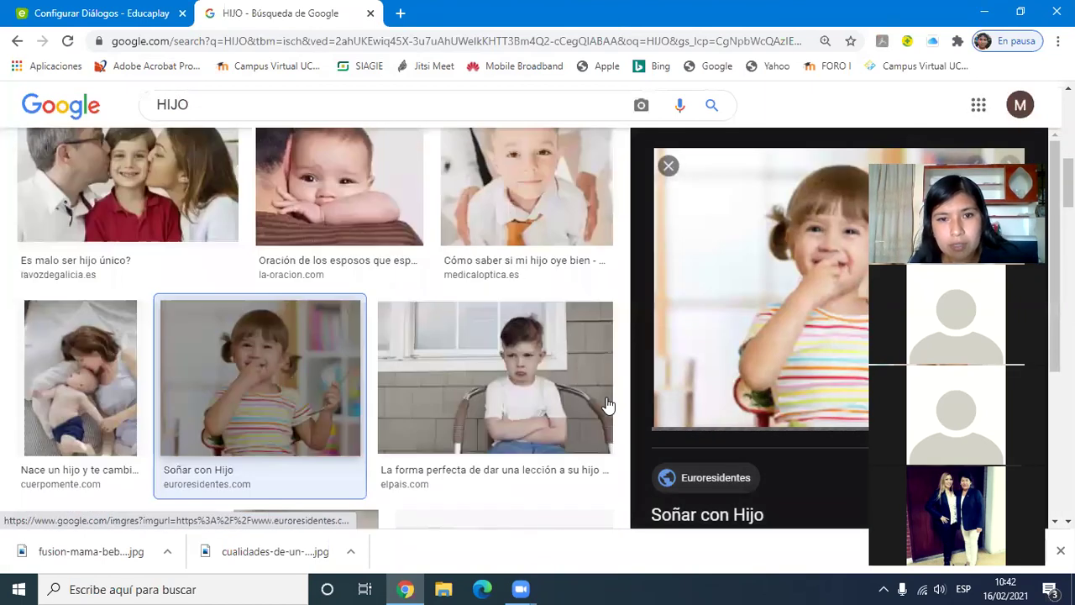
right_click(738, 263)
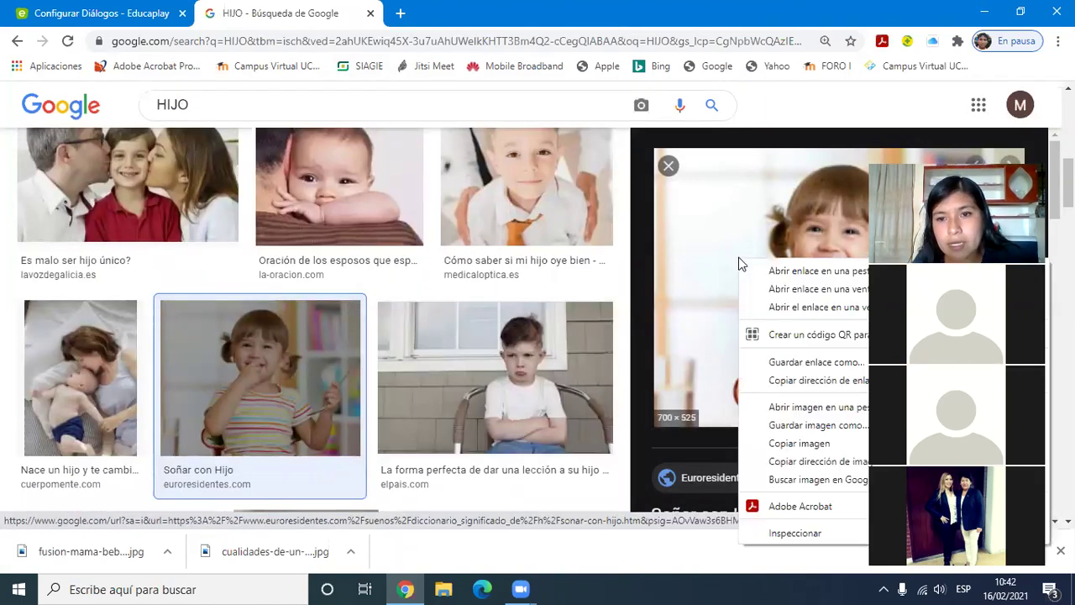
left_click(790, 426)
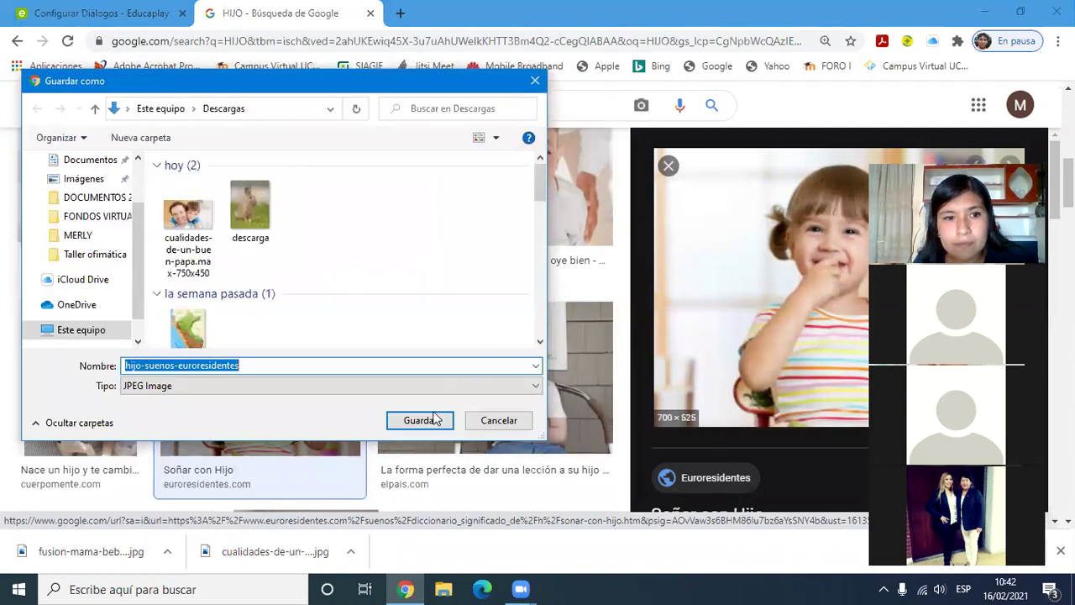
left_click(435, 418)
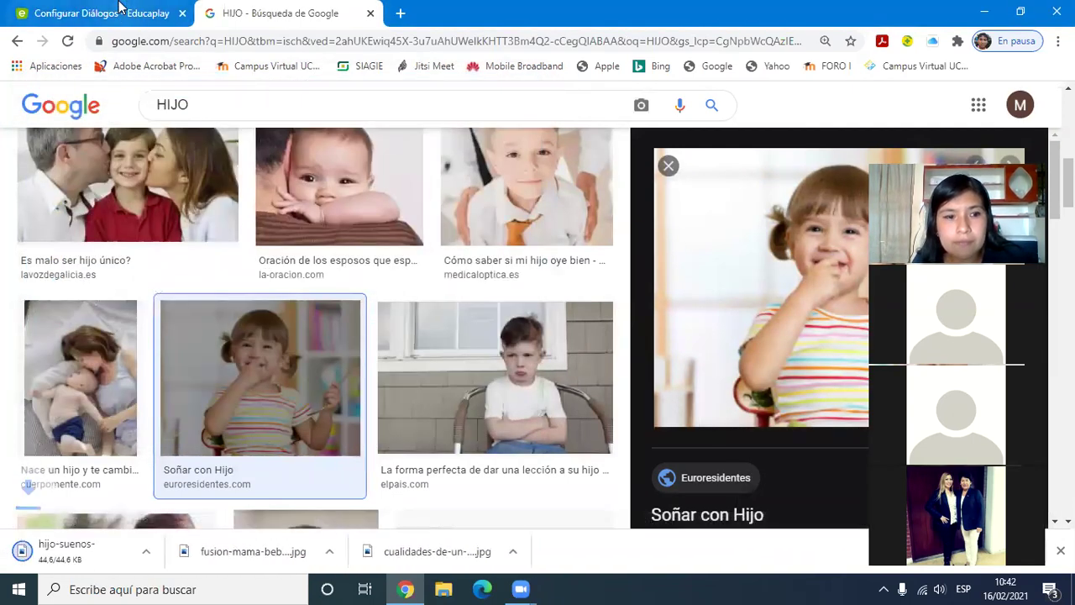
Step: Attach hijo-suenos-euroresidentes to the Hijo character and save it
left_click(120, 9)
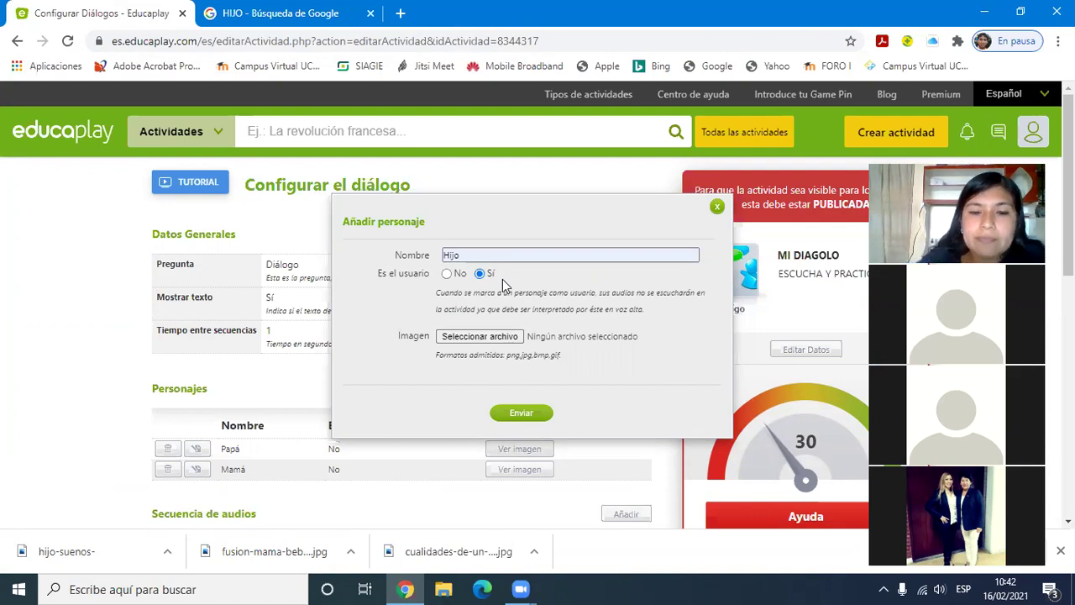
left_click(474, 341)
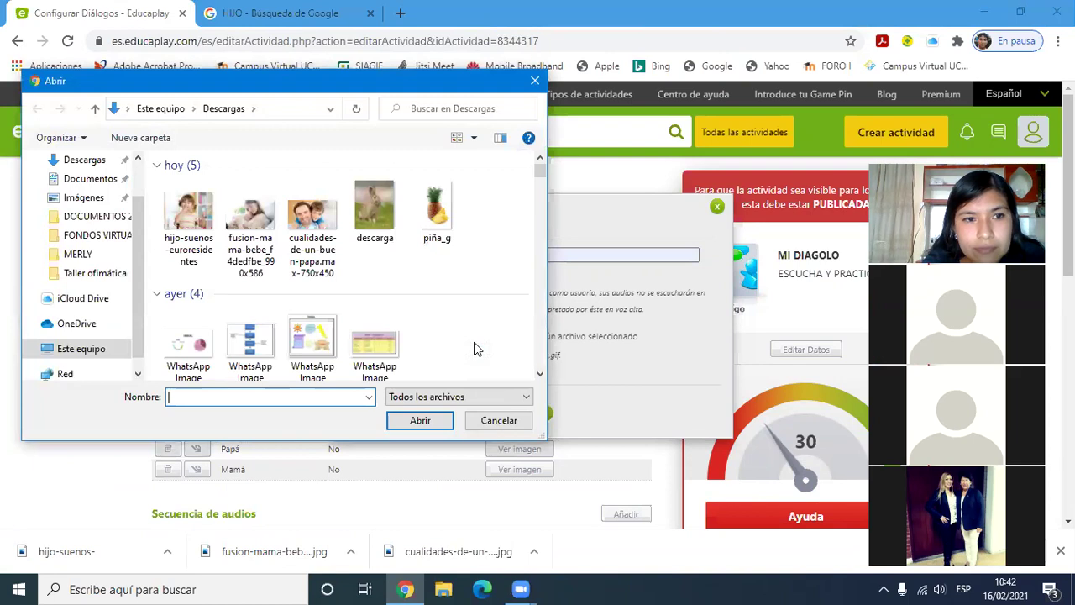
left_click(185, 220)
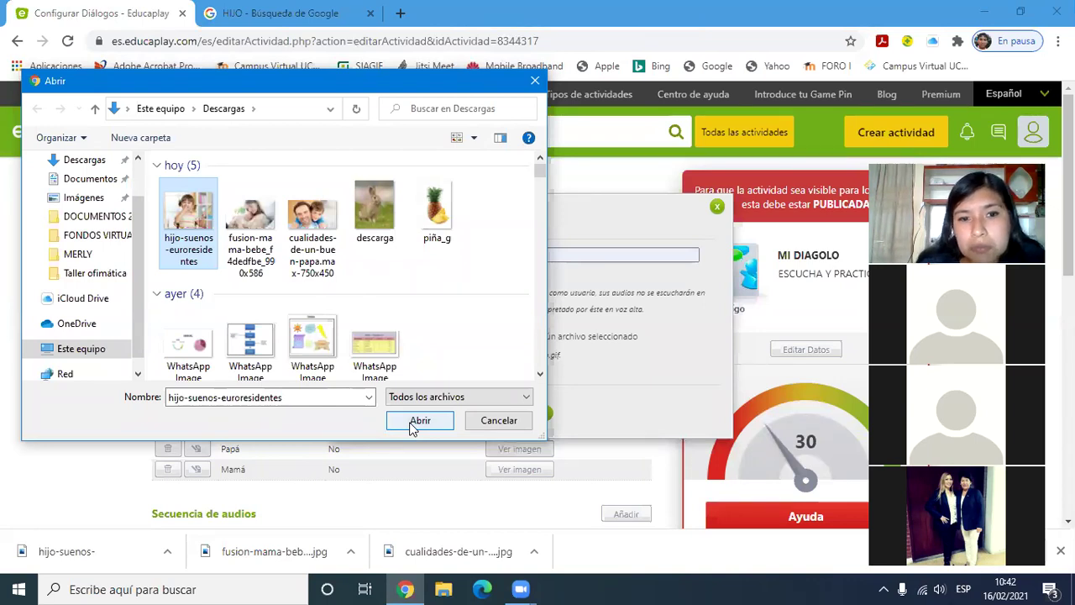
left_click(421, 426)
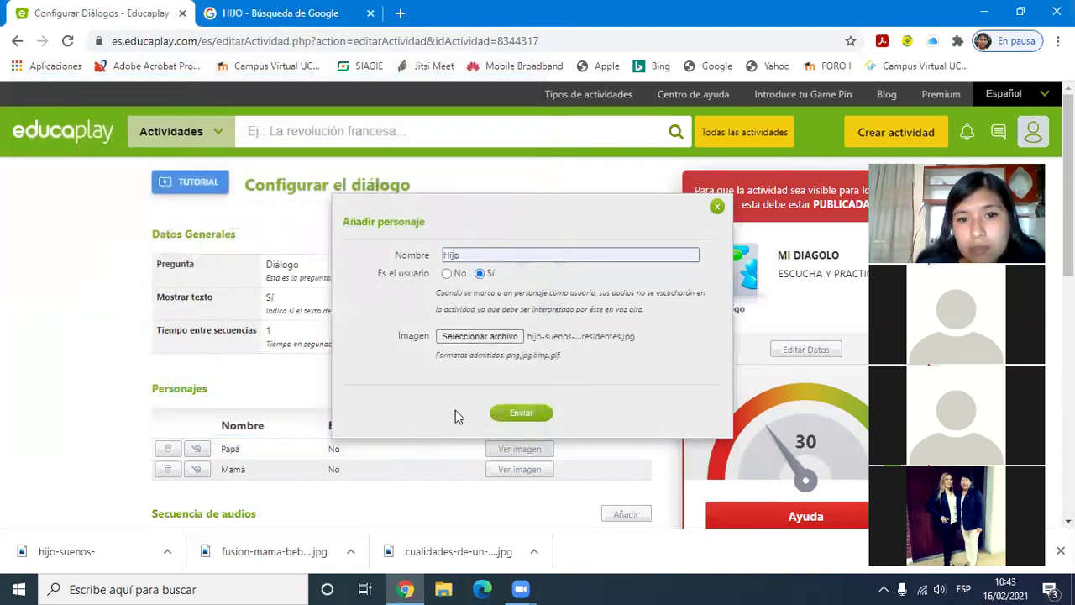
left_click(547, 418)
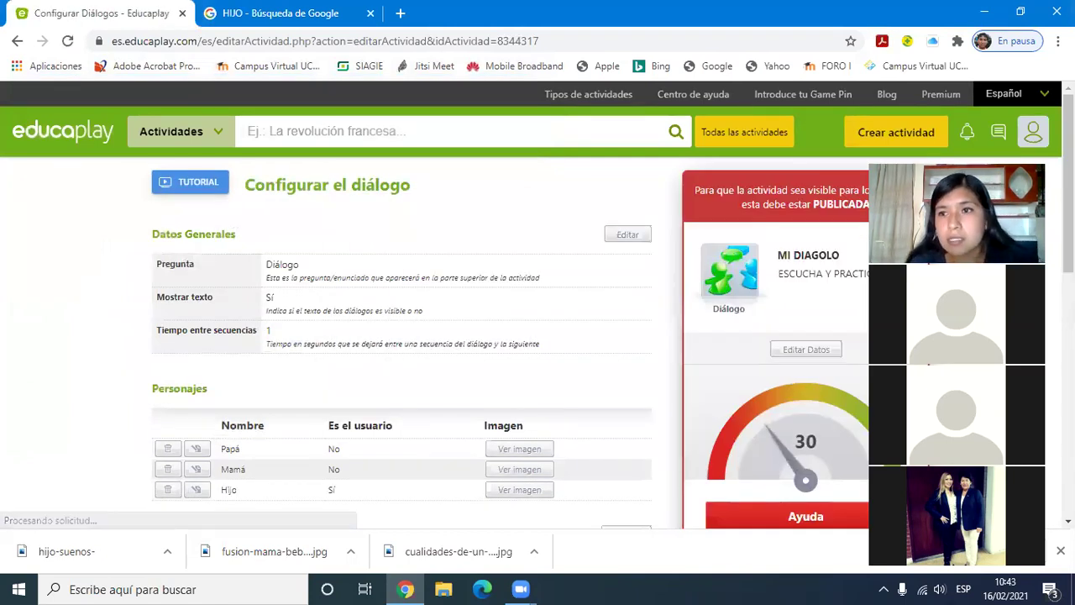
Step: Scroll down to the Secuencia de audios section
scroll(403, 335, "down", 2)
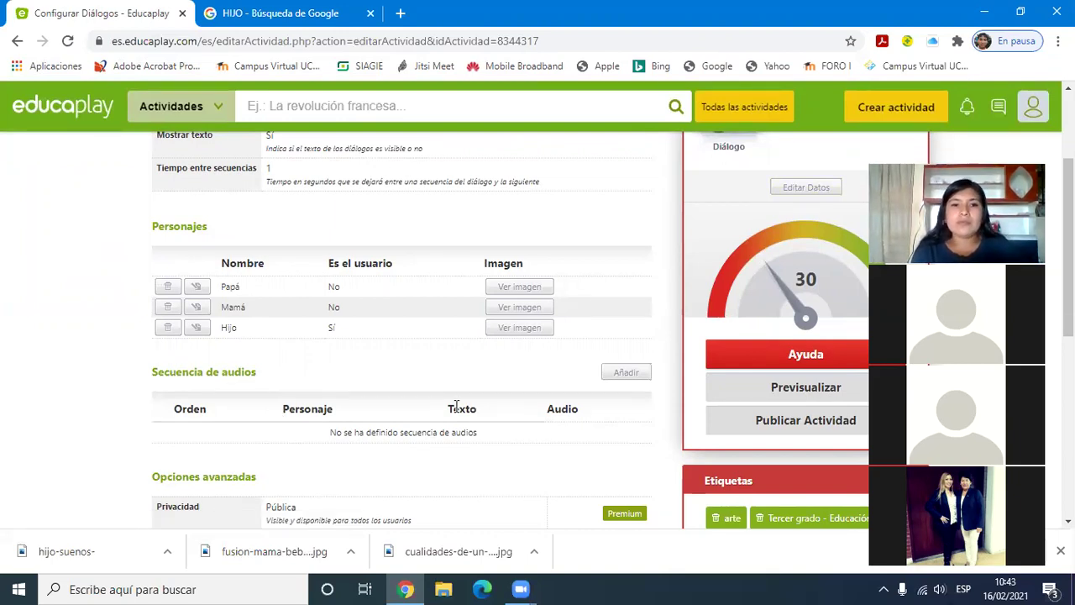
Step: Give Papá the line 'Buenos días familia, como están el dia de hoy', spell-correcting días and están
left_click(630, 372)
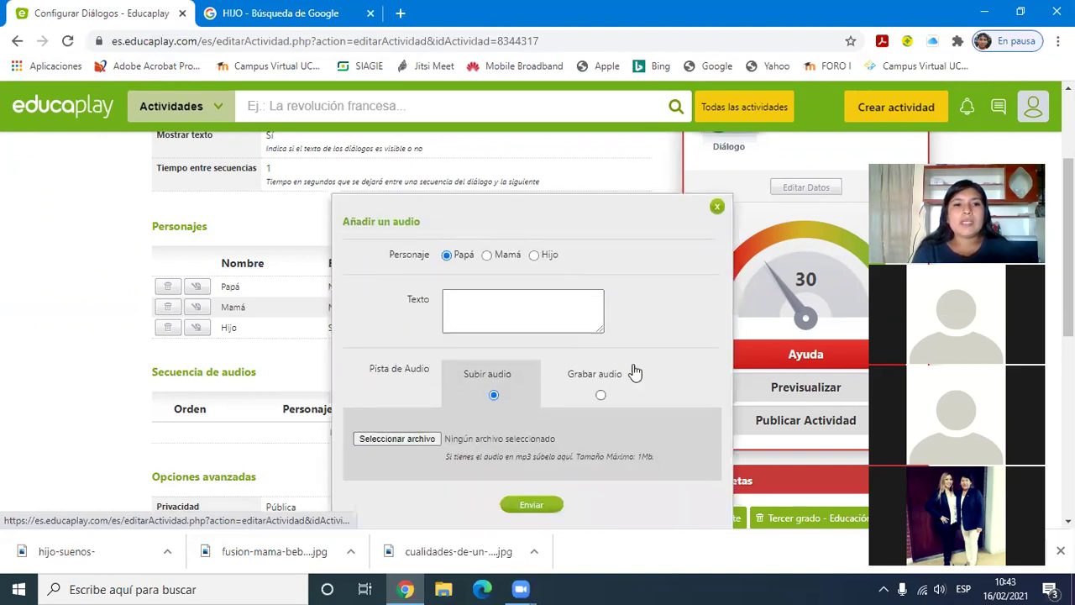
left_click(499, 298)
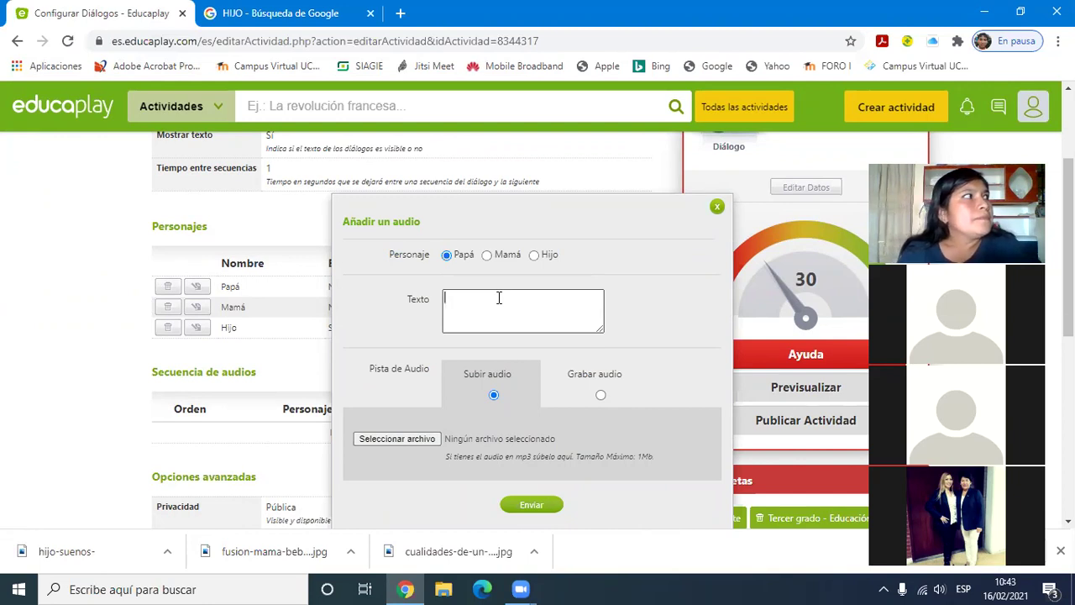
type("Buenos dias ")
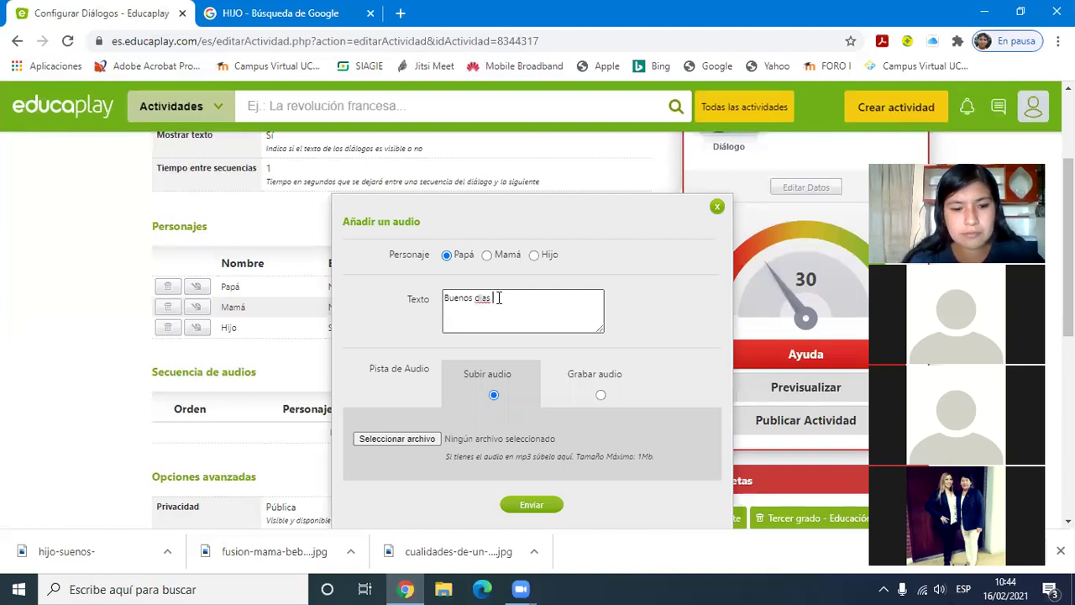
type("familia")
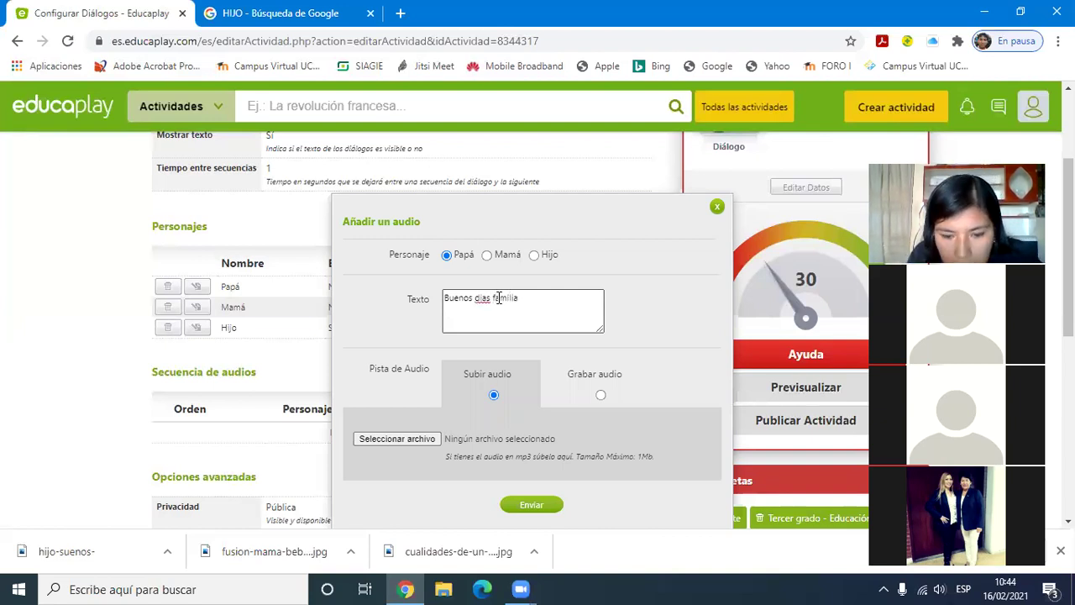
type(", como estan e")
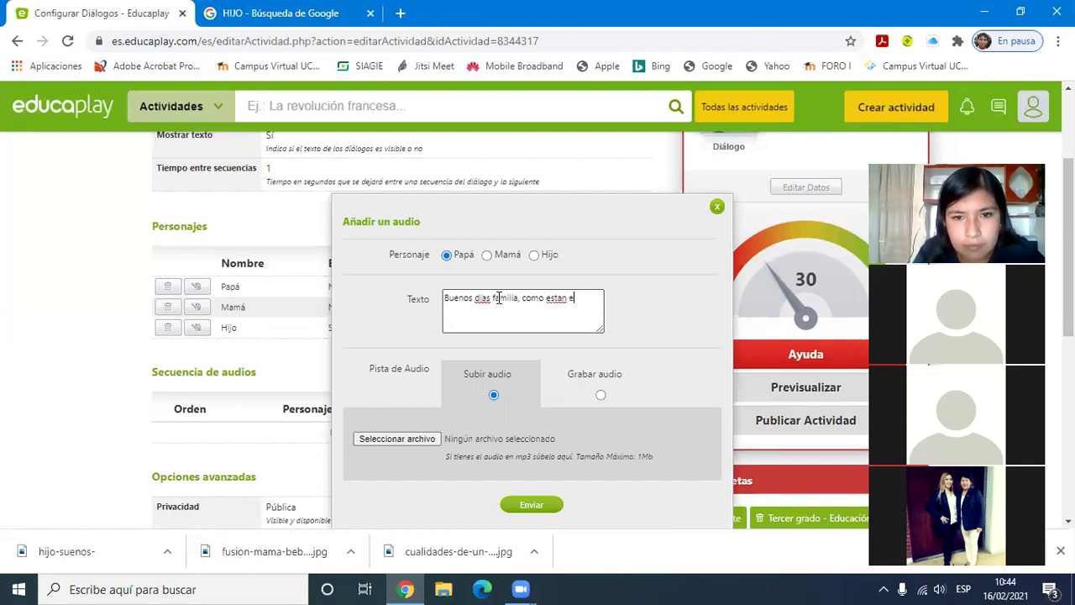
type("l dia de hoy")
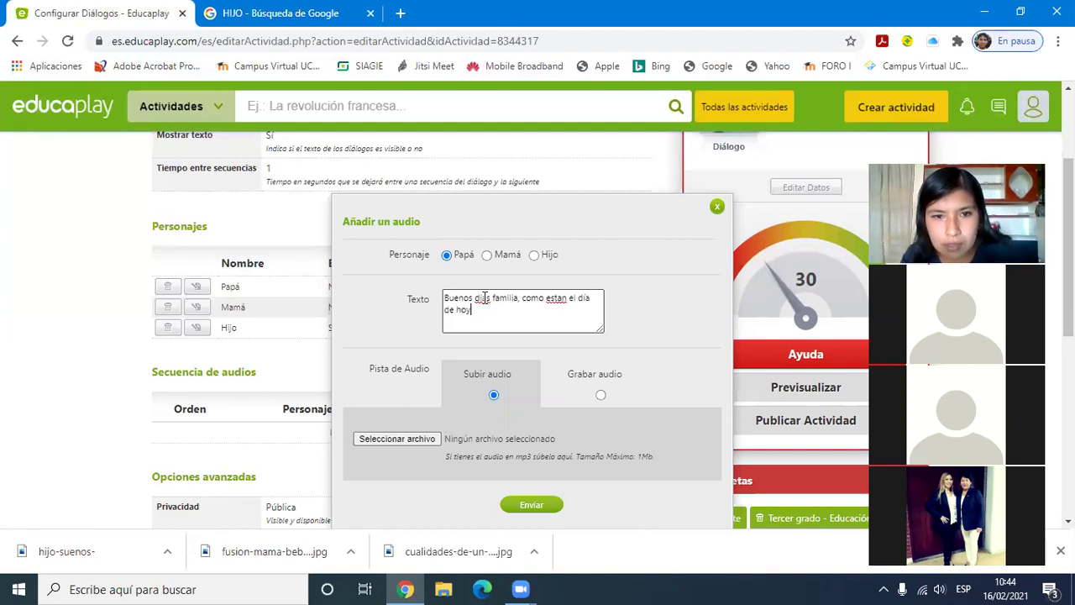
right_click(484, 298)
left_click(562, 304)
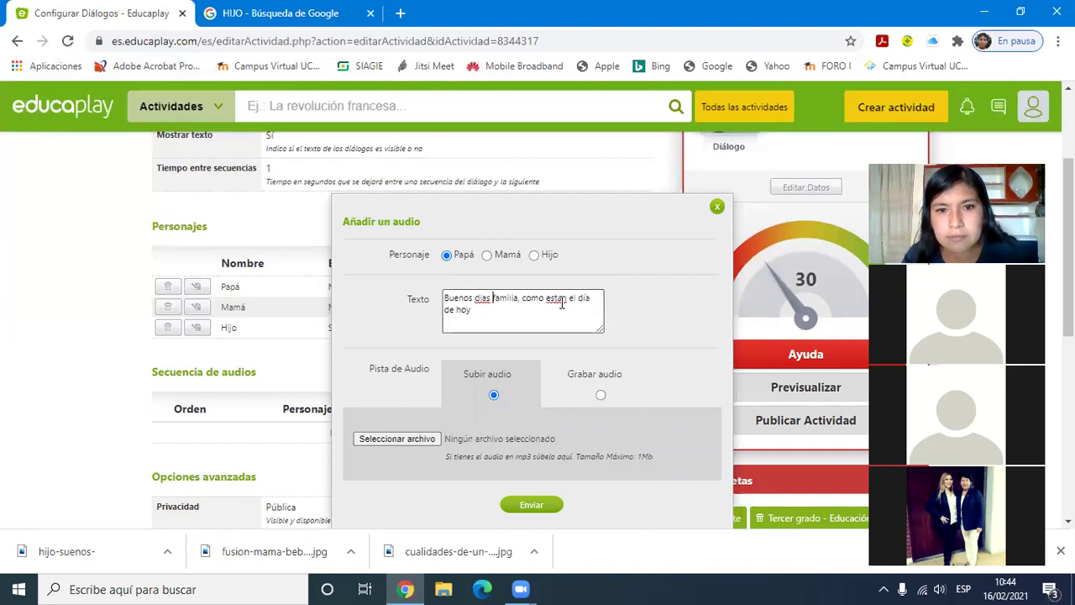
right_click(481, 299)
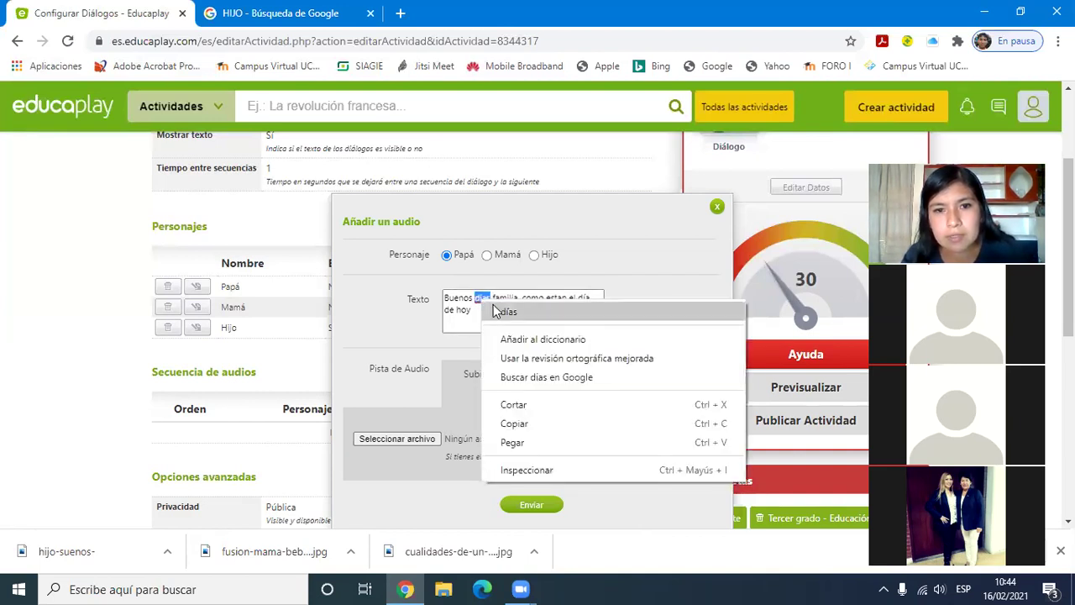
left_click(534, 310)
right_click(554, 300)
left_click(578, 309)
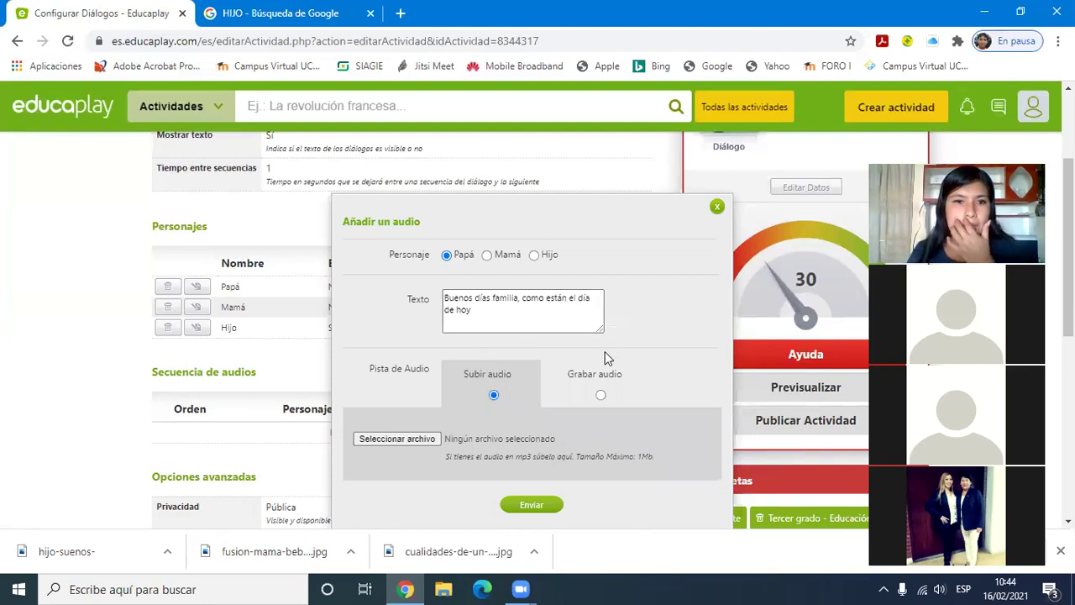
Step: Record and upload Papá's audio, punctuate it as '¿Cómo están el día de hoy?', and save it as line 1
left_click(601, 396)
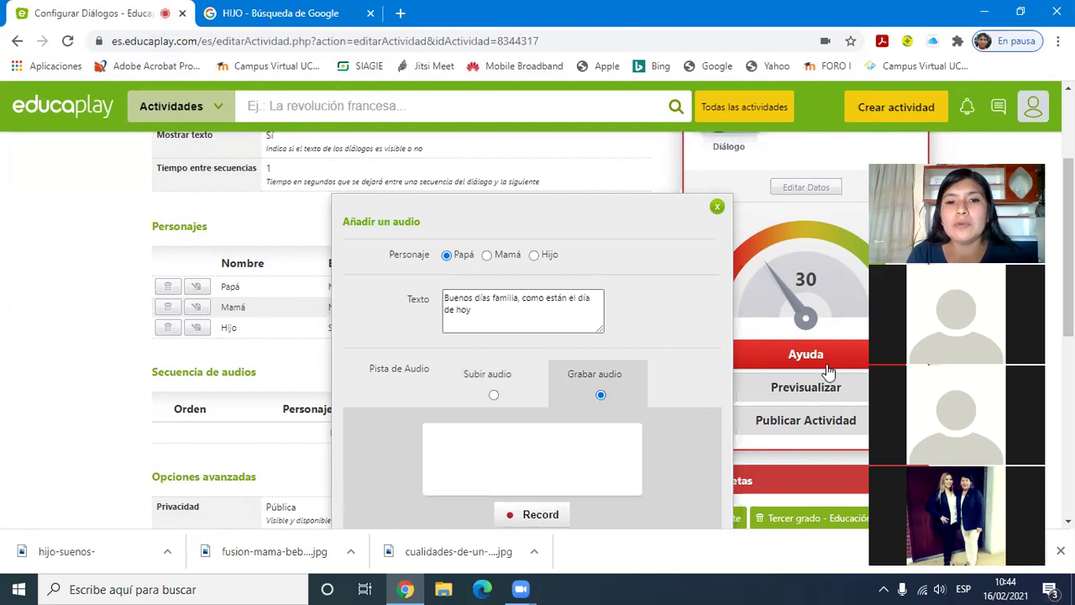
scroll(837, 368, "down", 2)
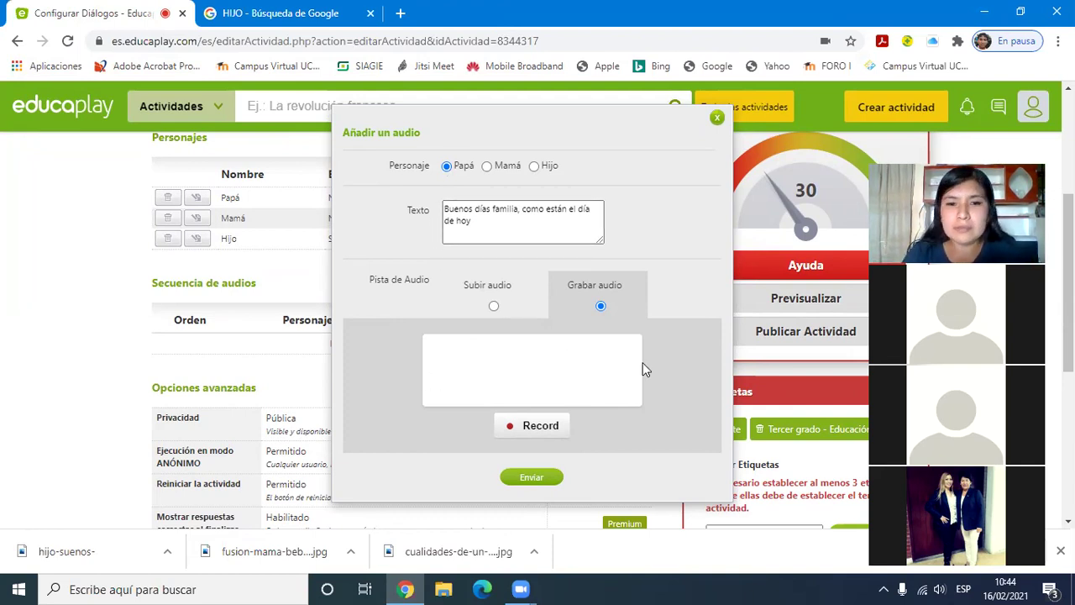
left_click(530, 427)
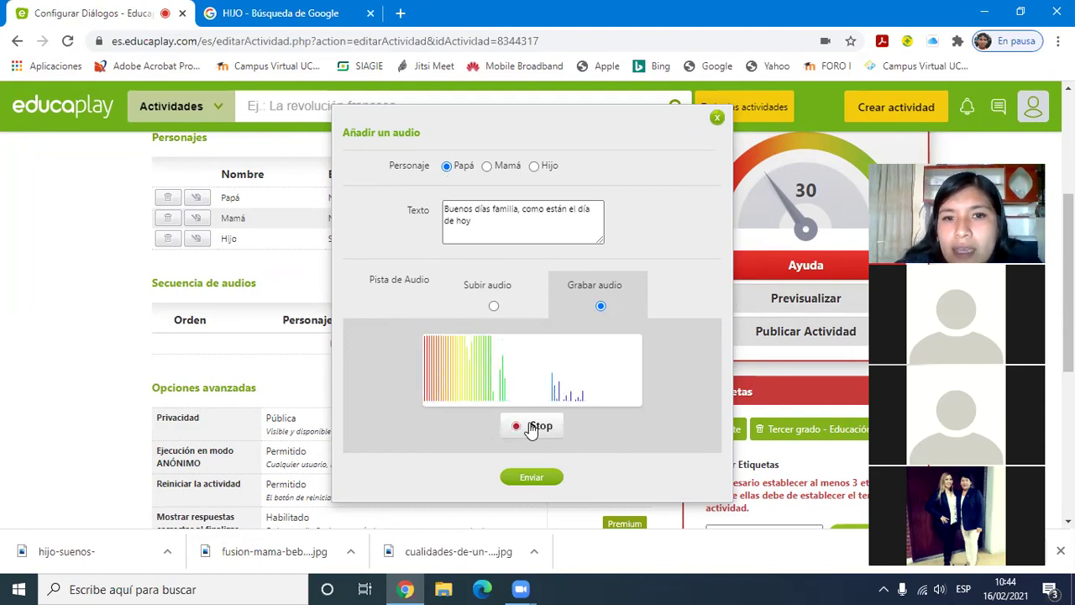
left_click(530, 426)
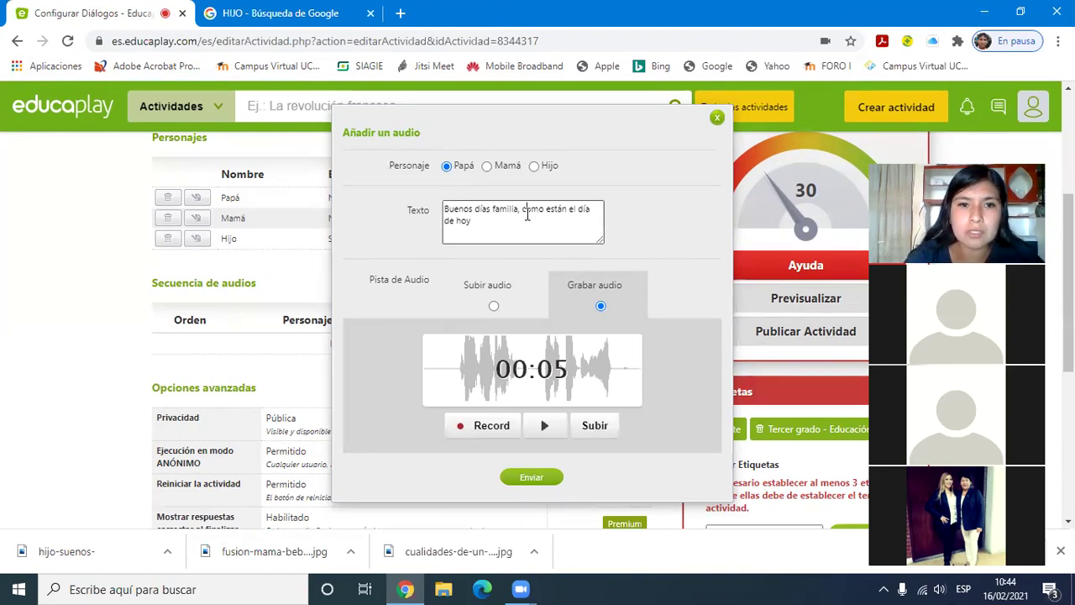
type("?")
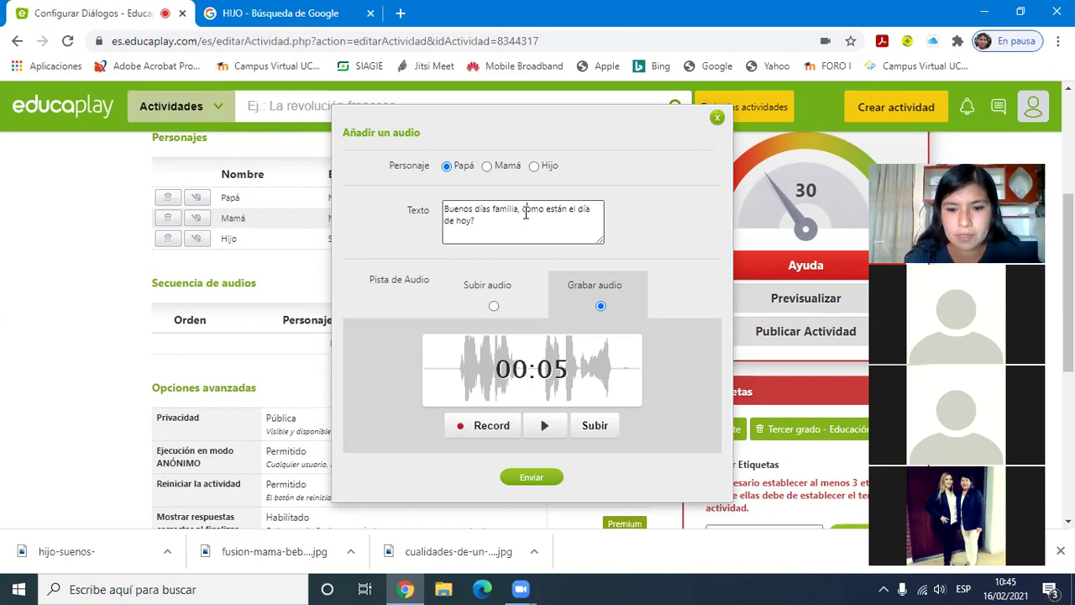
type("¿")
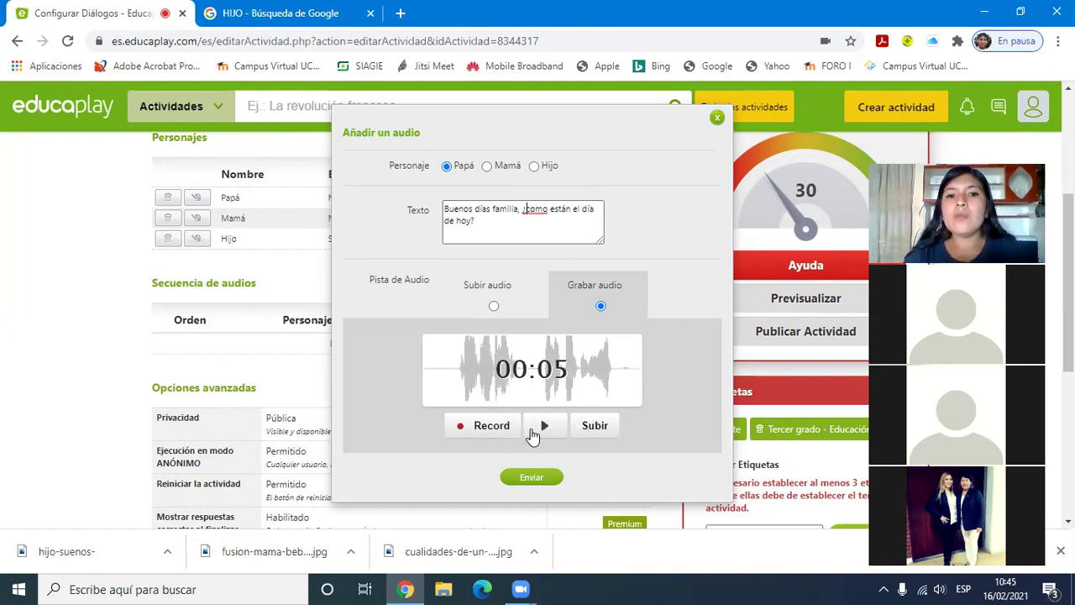
left_click(592, 427)
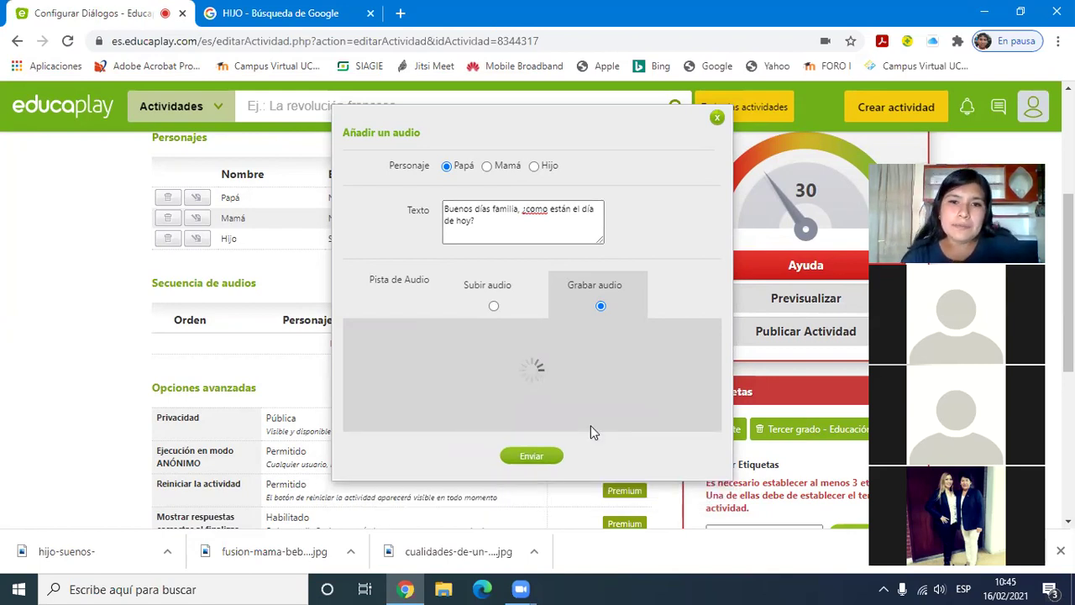
right_click(538, 208)
left_click(564, 220)
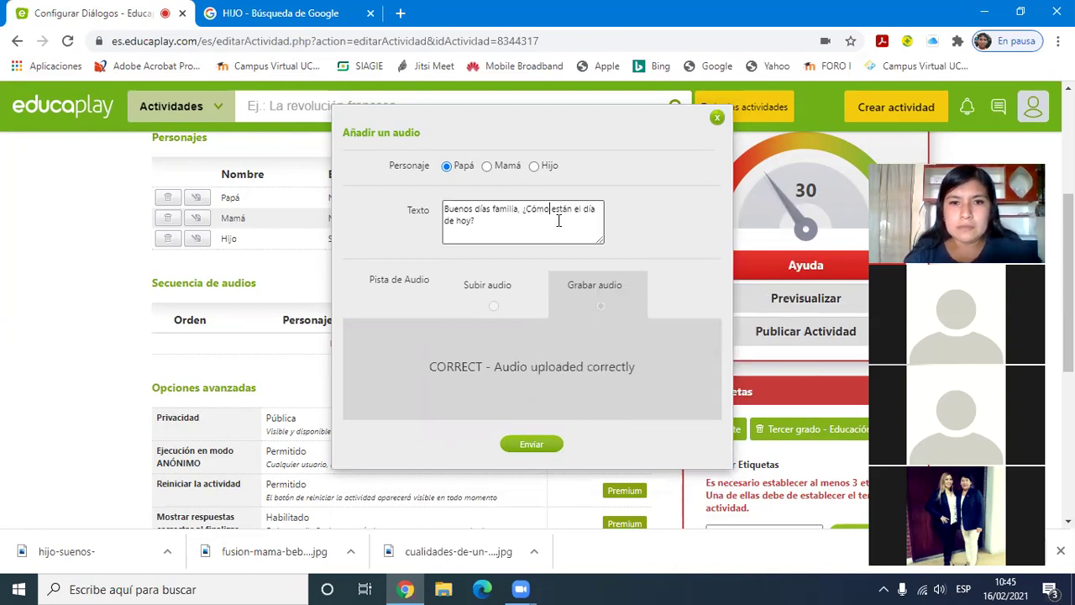
left_click(540, 445)
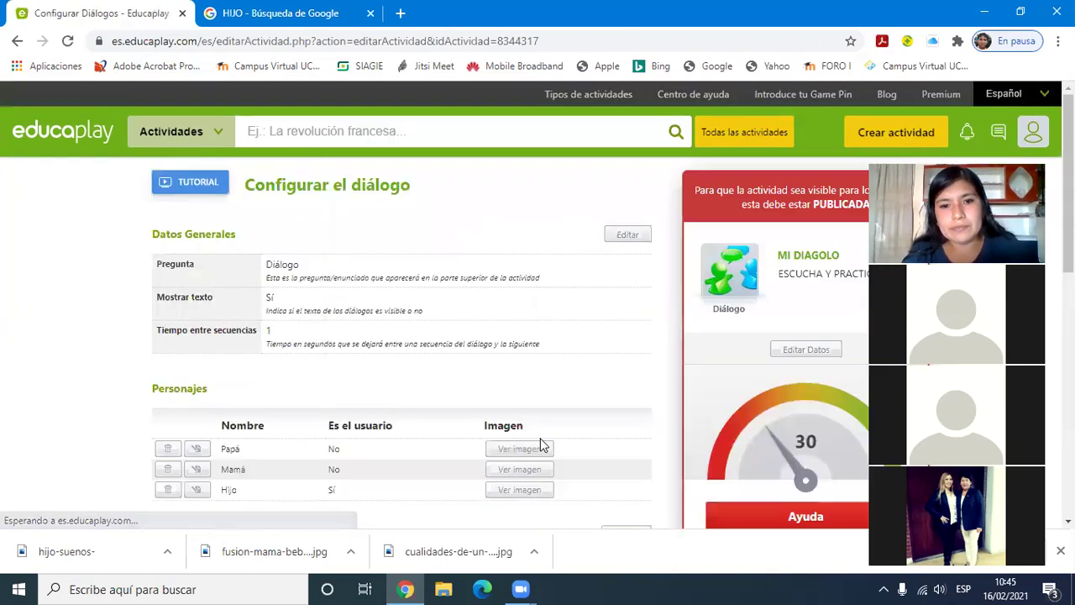
scroll(404, 281, "down", 4)
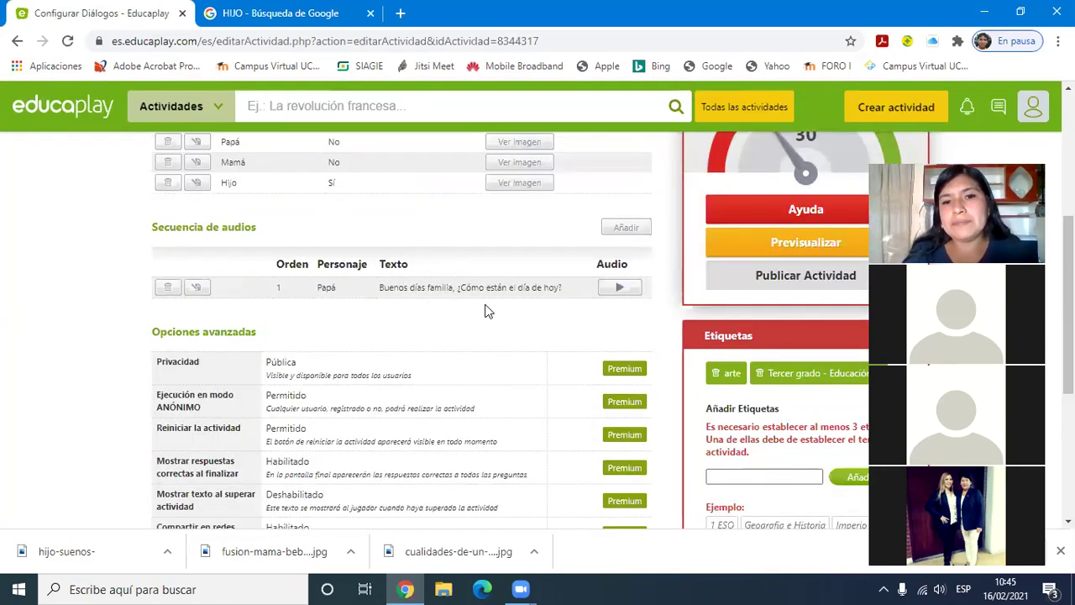
Step: Add a second line spoken by Mamá, 'Buenos días …, todo bien en casa', correcting días
left_click(636, 231)
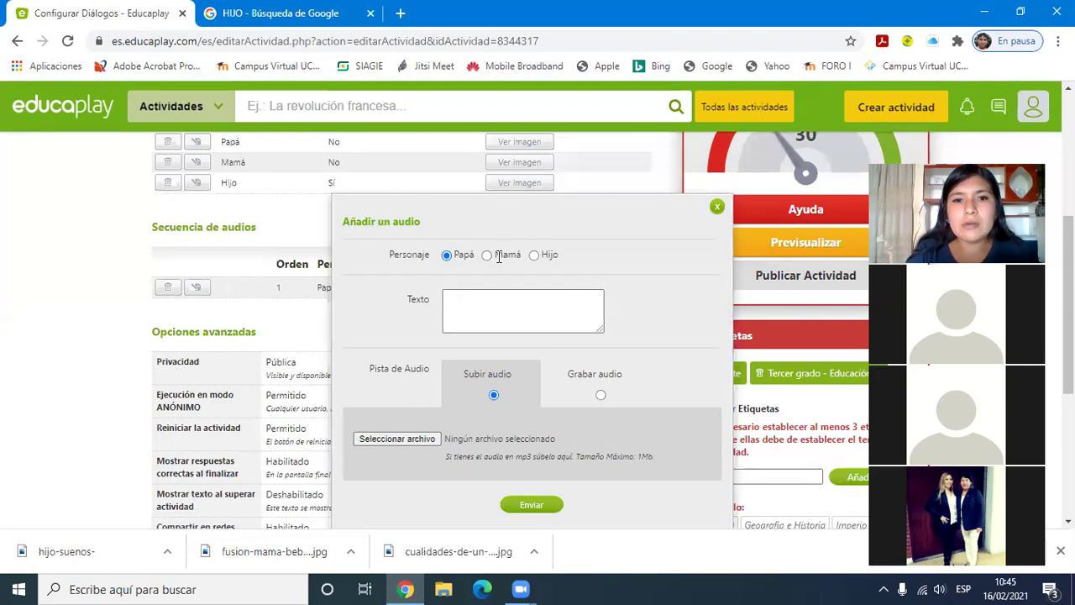
left_click(494, 255)
left_click(500, 302)
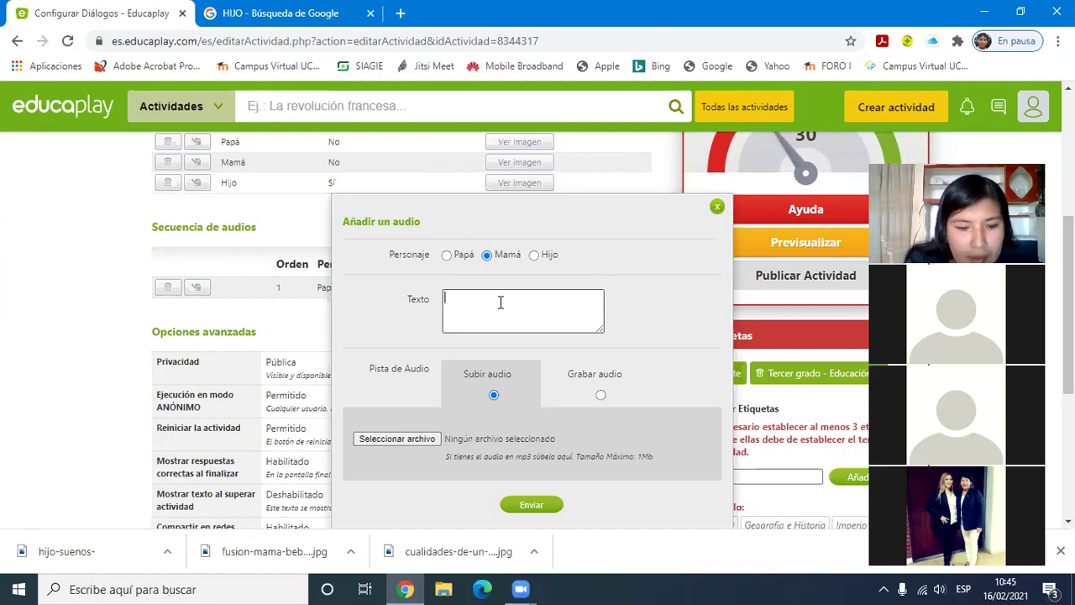
type("Buenos dia")
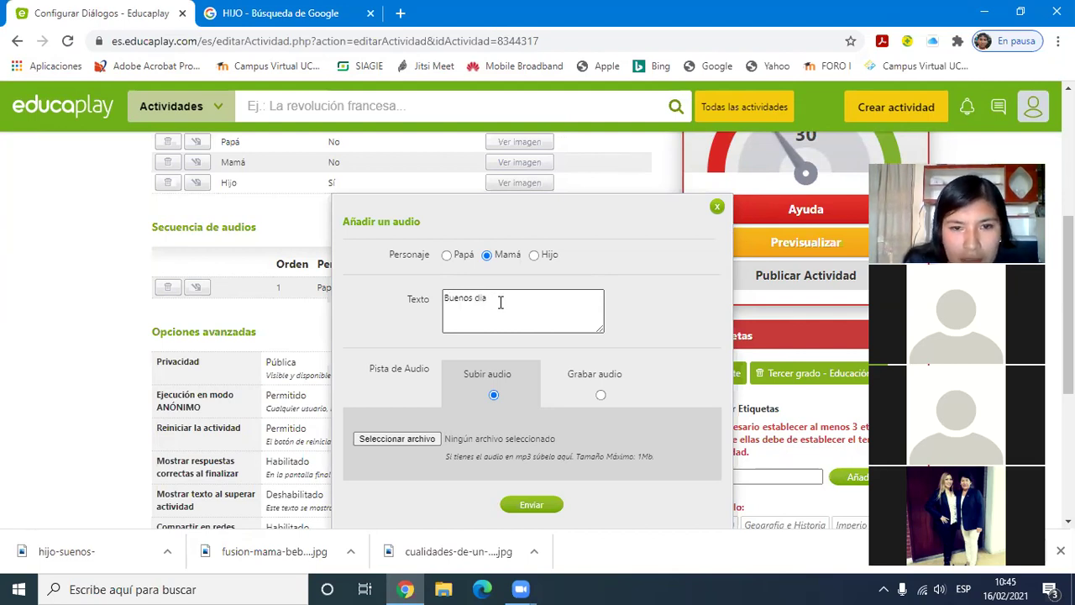
type(", todo")
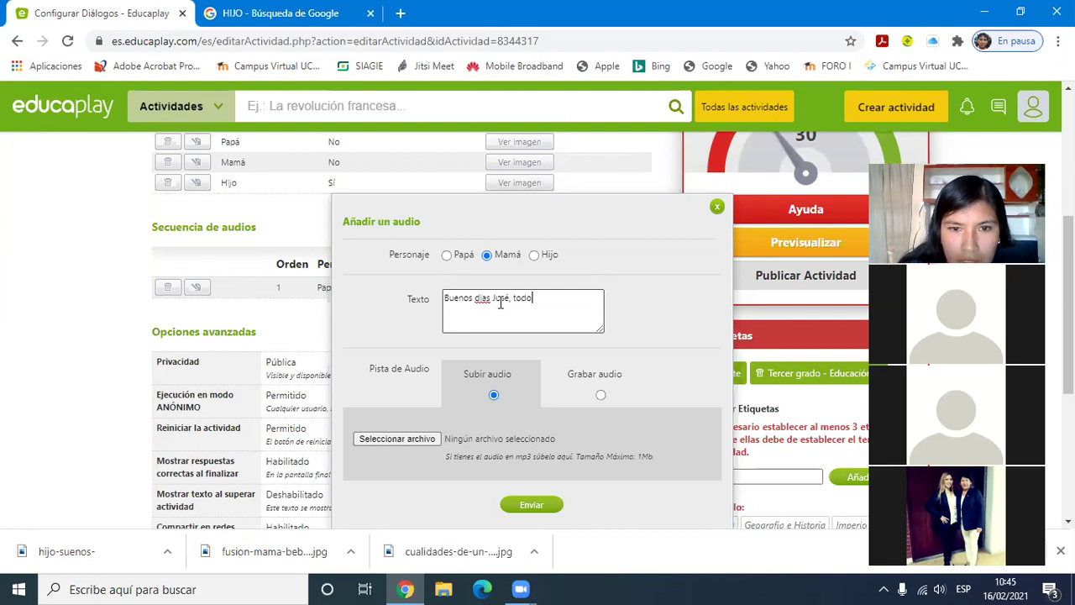
type(" bien en casa")
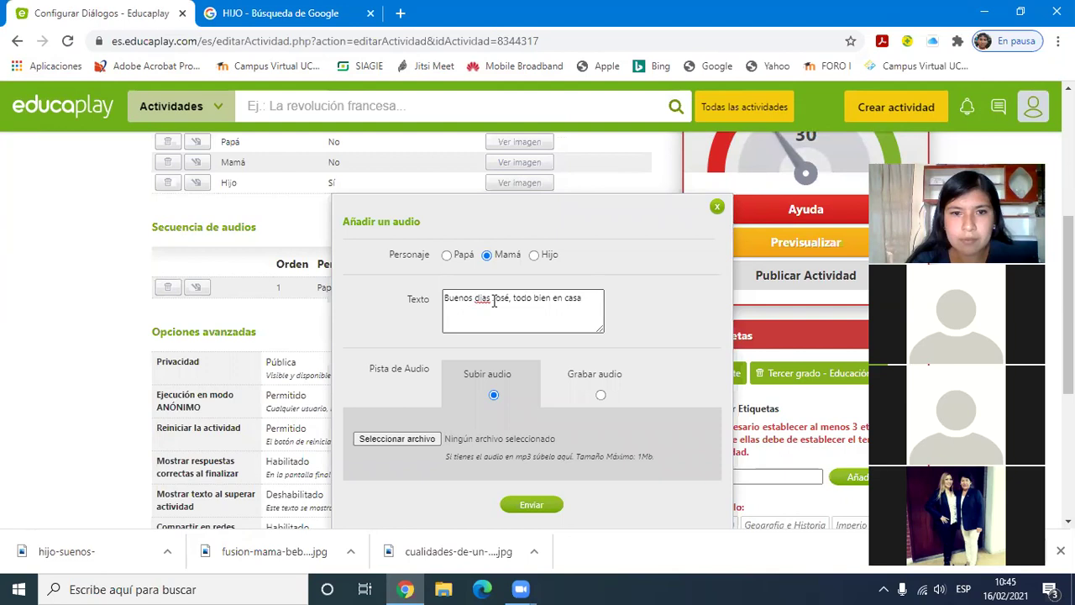
right_click(493, 300)
left_click(514, 308)
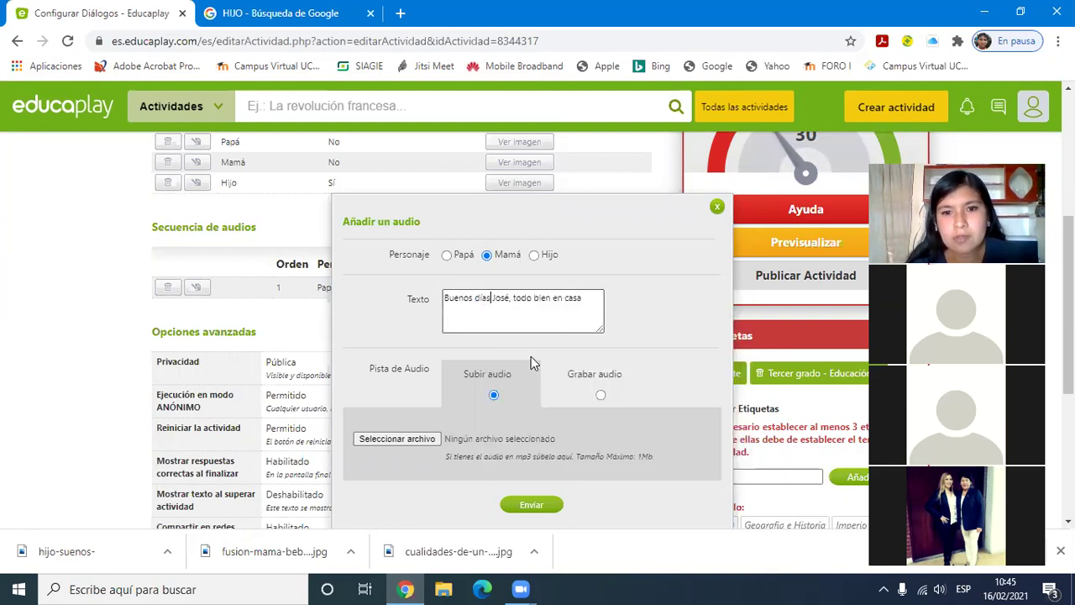
Step: Record Mamá's reply, upload the clip and save it as line 2
left_click(600, 396)
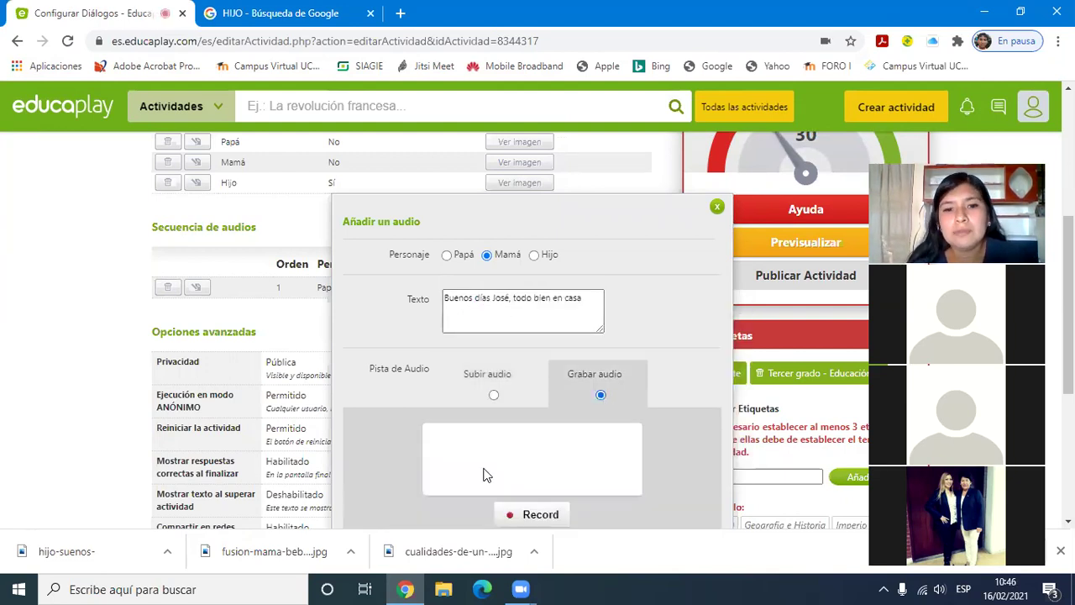
left_click(531, 516)
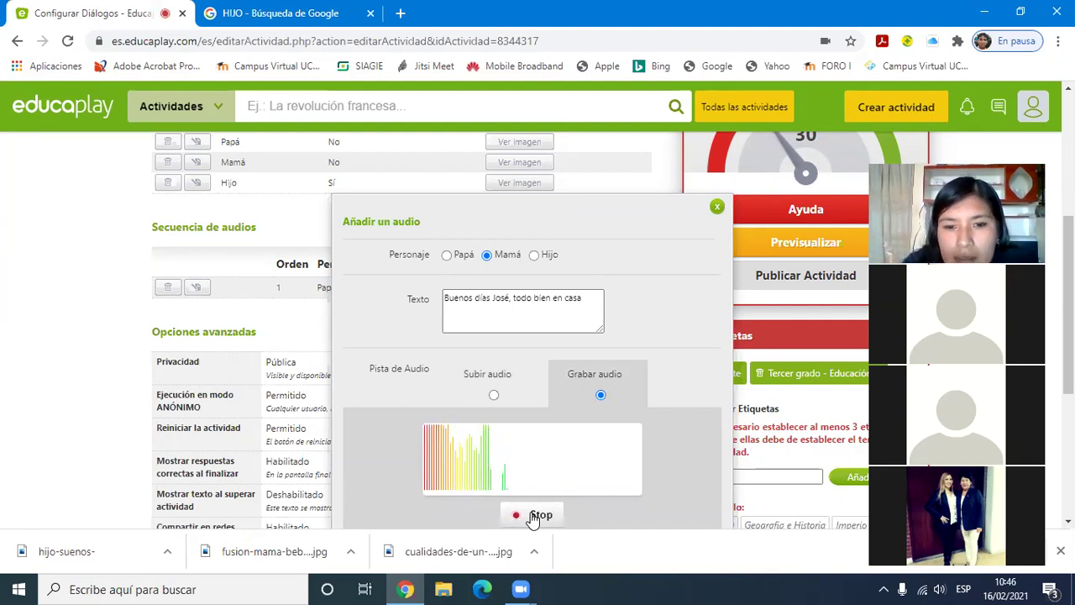
left_click(532, 515)
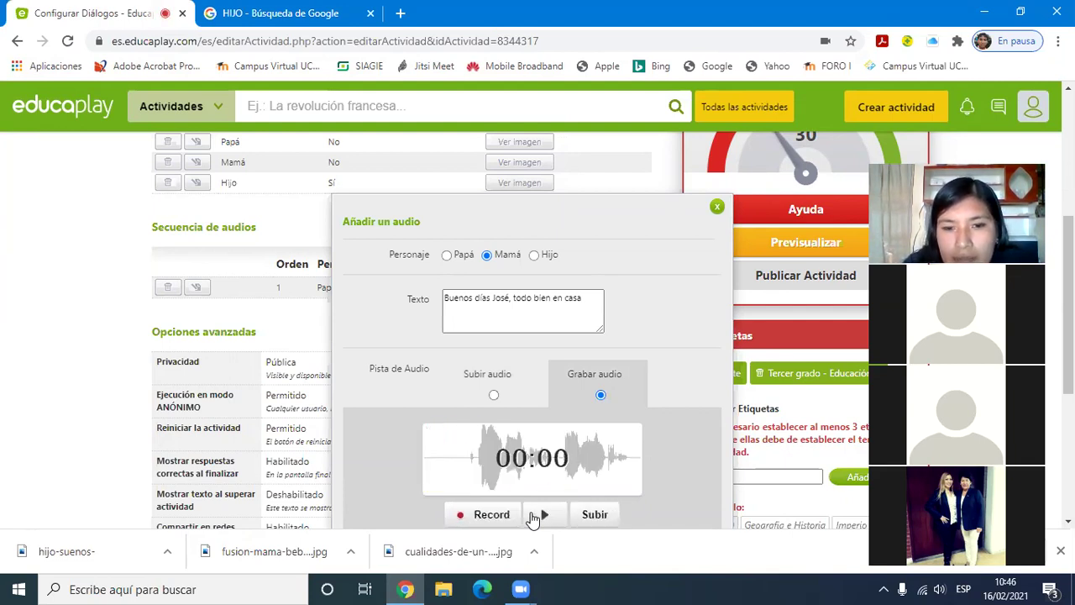
left_click(601, 516)
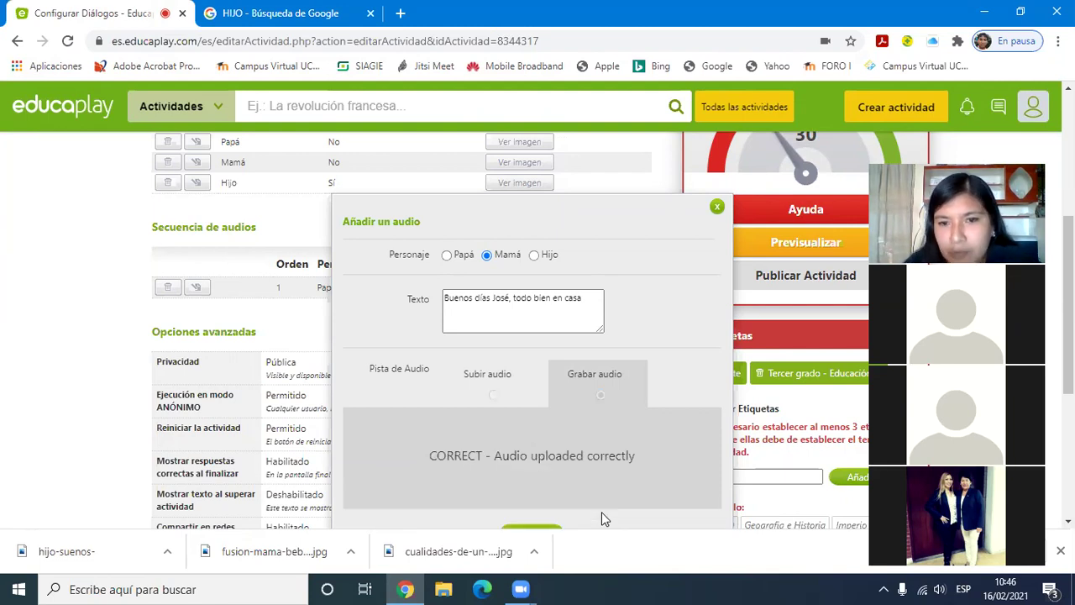
scroll(529, 335, "down", 2)
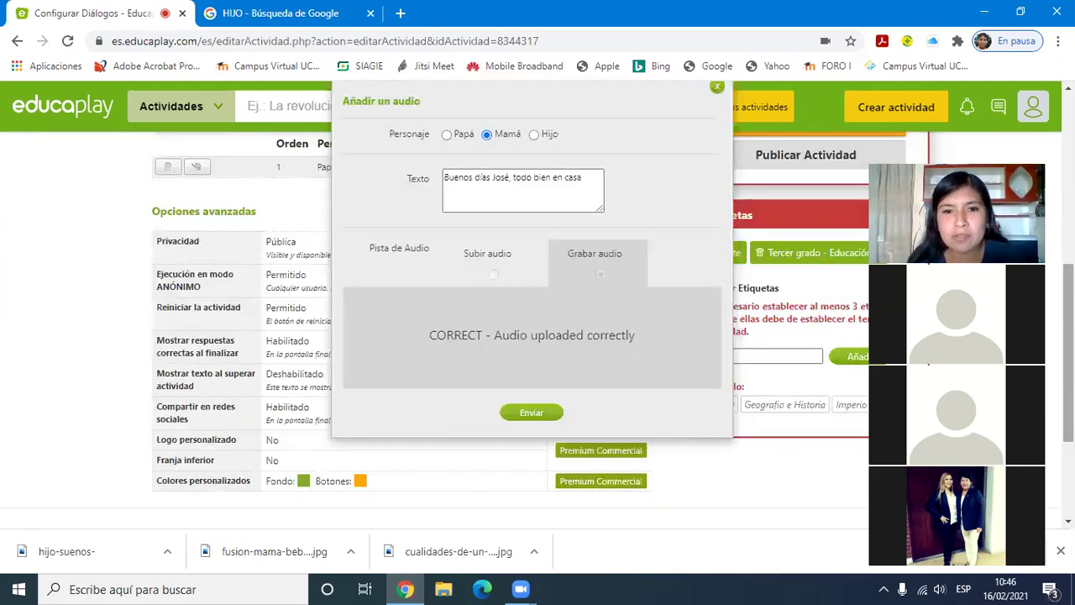
left_click(524, 412)
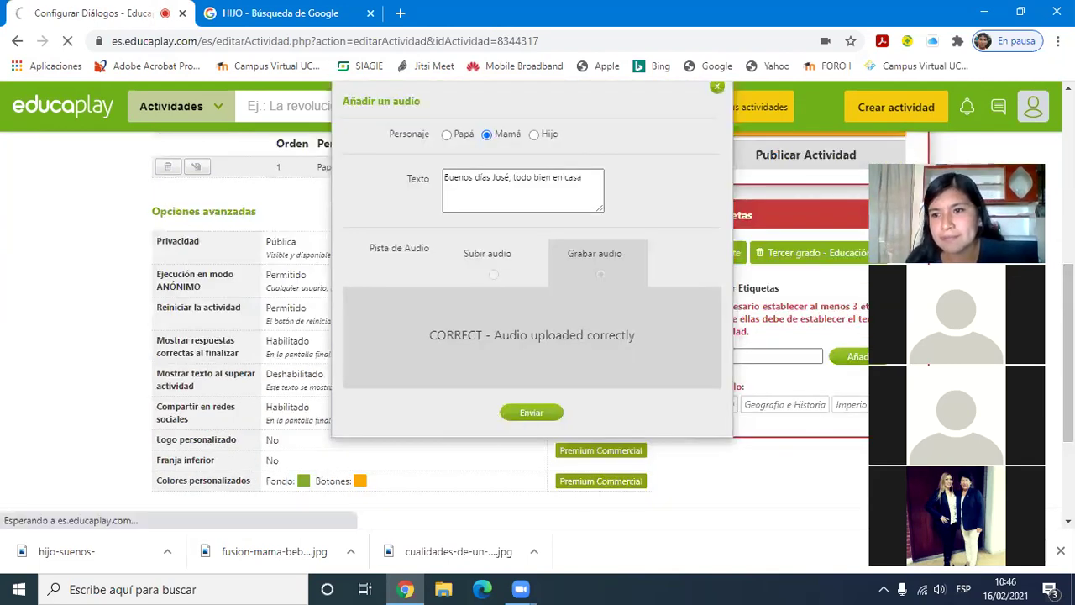
scroll(529, 336, "down", 3)
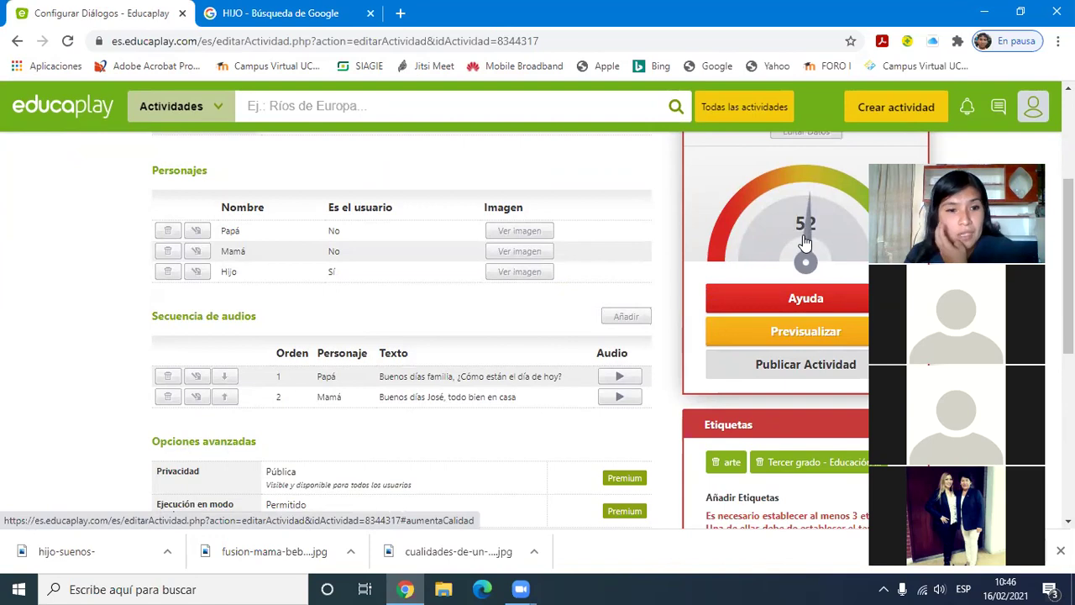
Step: Add a third line for Hijo: '¿Papá como te fue en el trabajo? Yo hice todas mis tareas'
left_click(619, 319)
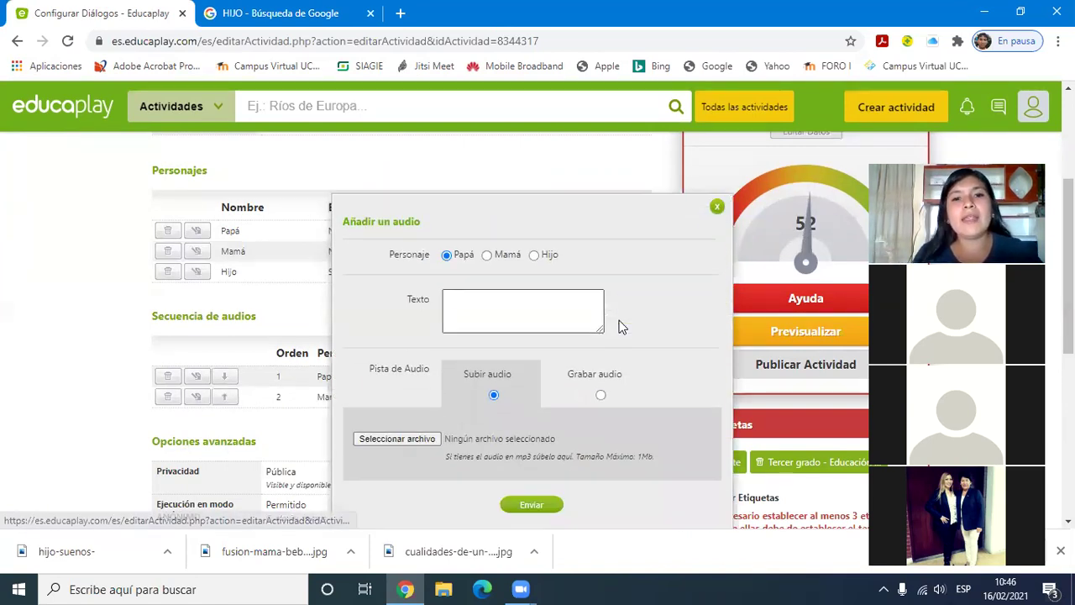
left_click(534, 255)
left_click(533, 304)
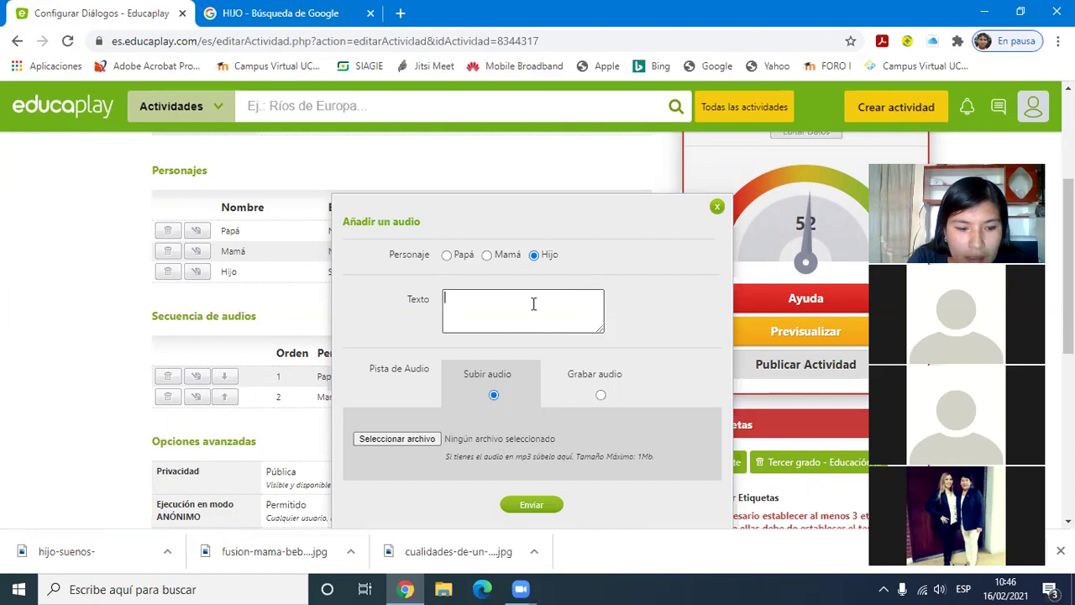
type("Pap")
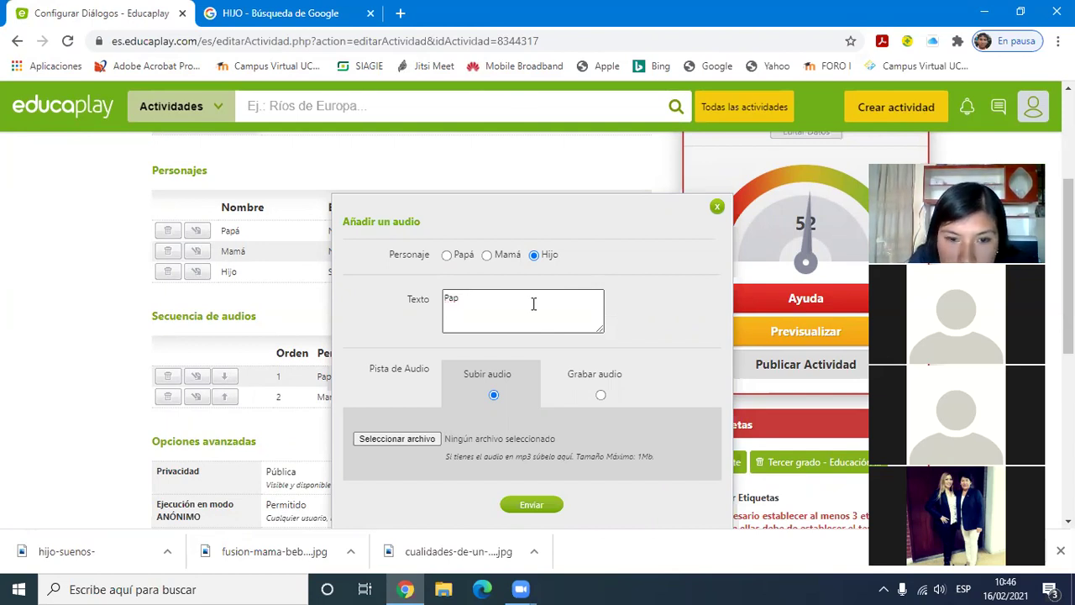
type("á co")
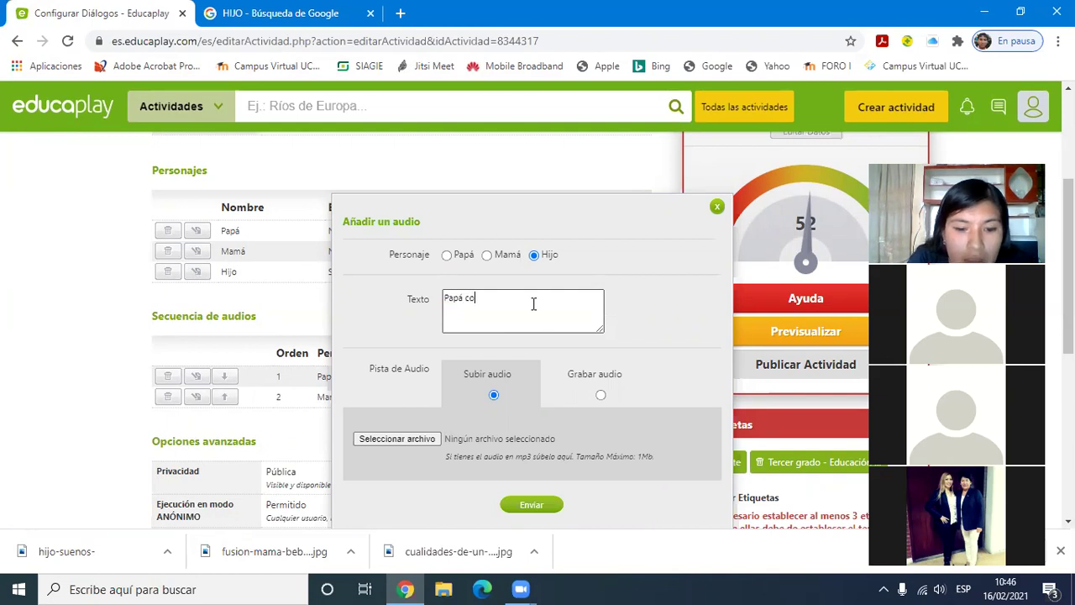
type("mo te fue en el trabajo?")
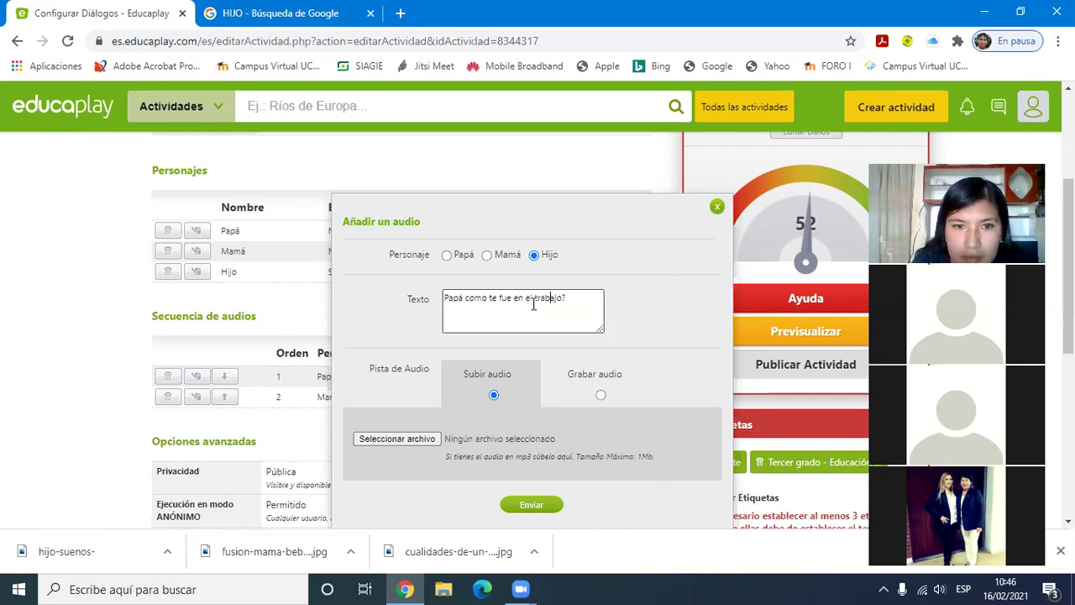
key("Home")
type("¿")
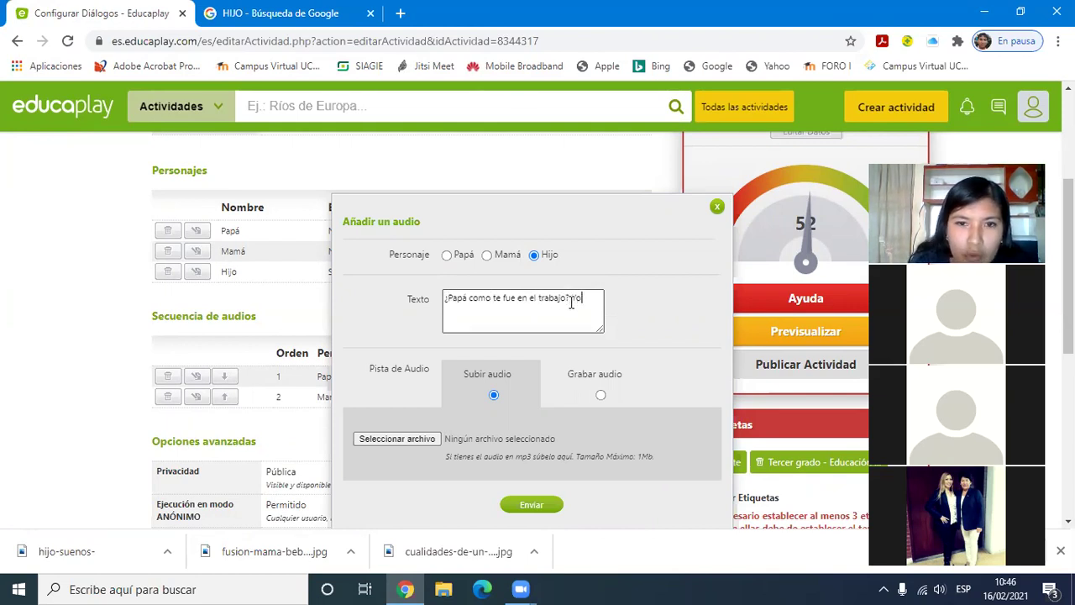
type("todas mis tareas")
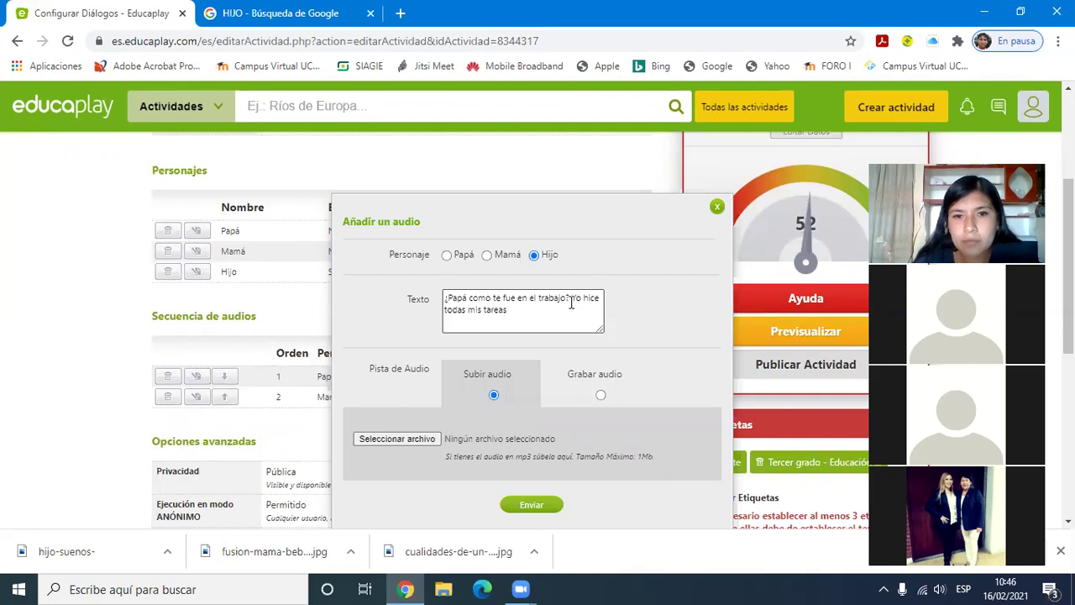
Step: Record Hijo's voice clip, upload it and save the line
left_click(601, 396)
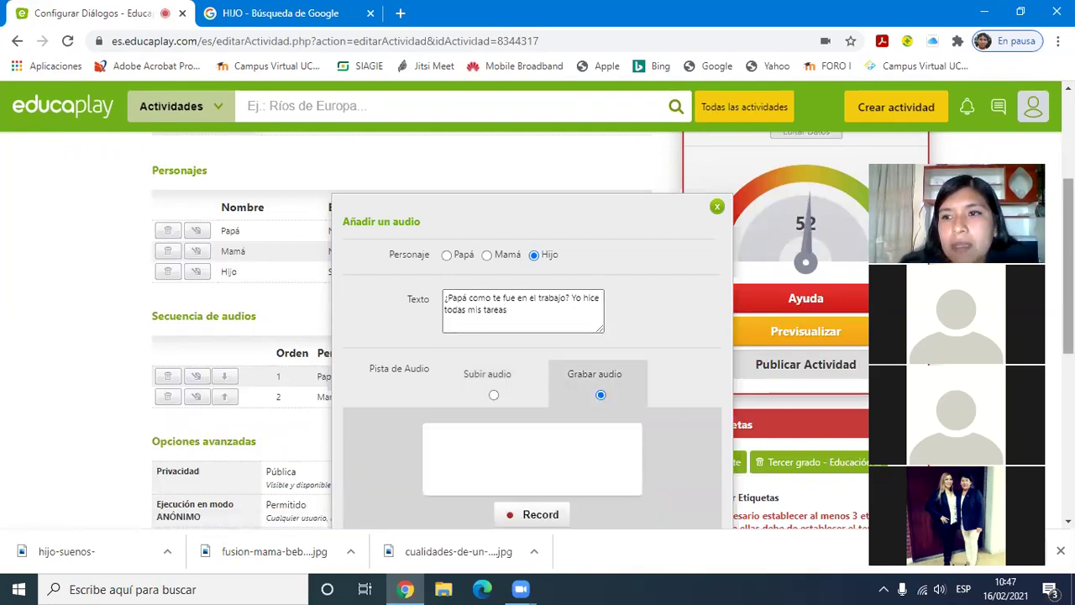
scroll(538, 336, "down", 1)
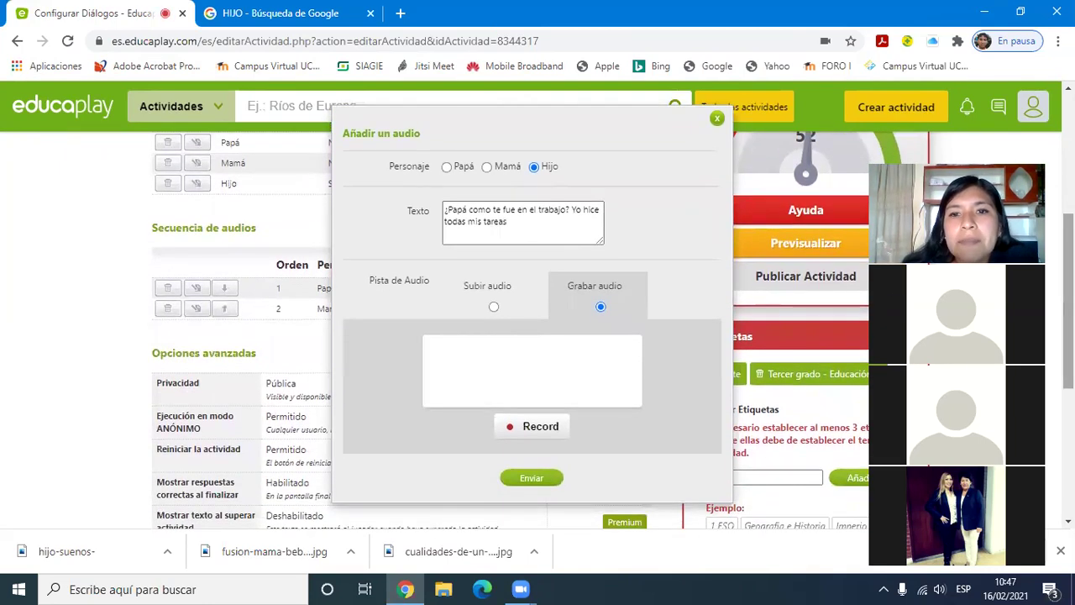
left_click(529, 429)
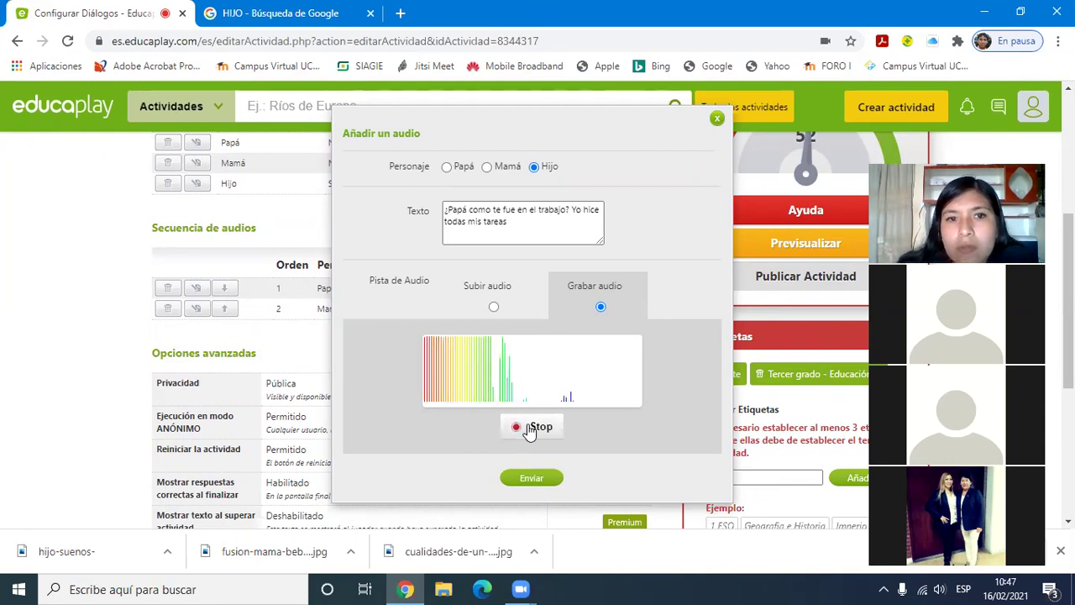
left_click(531, 430)
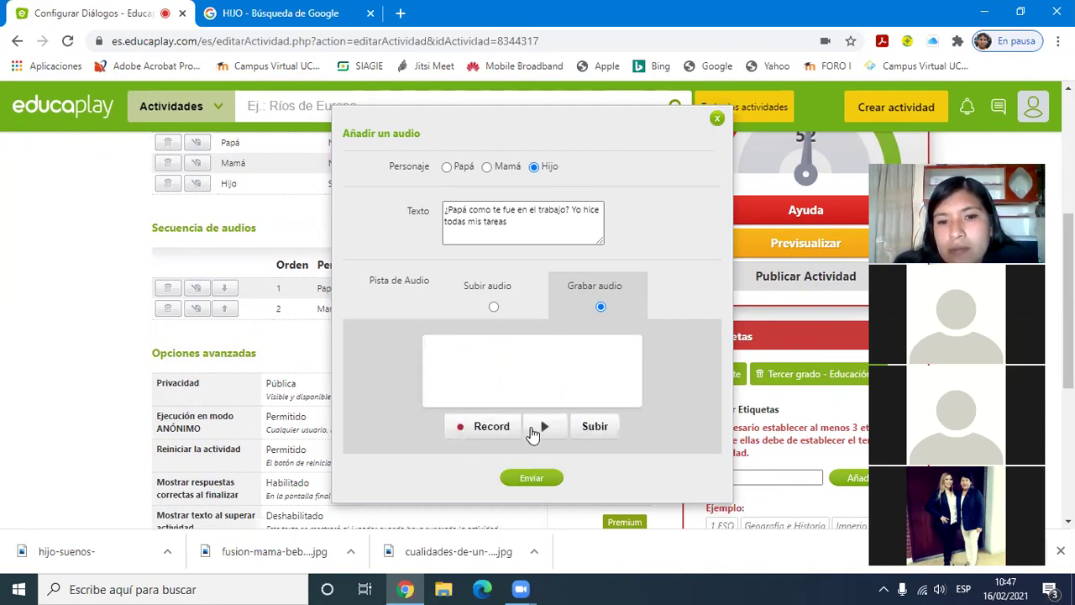
left_click(592, 427)
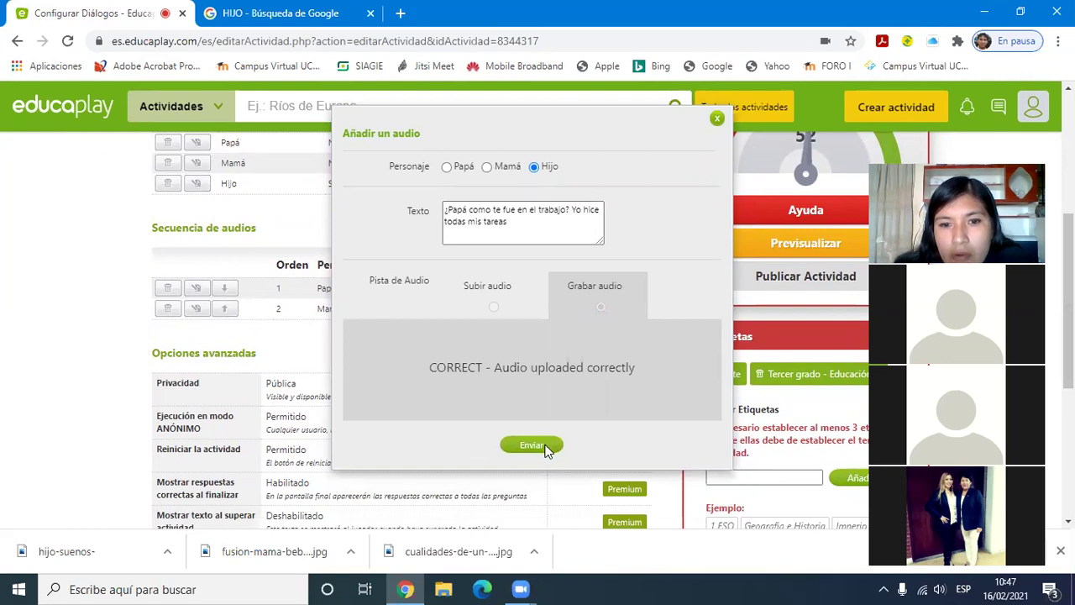
left_click(546, 446)
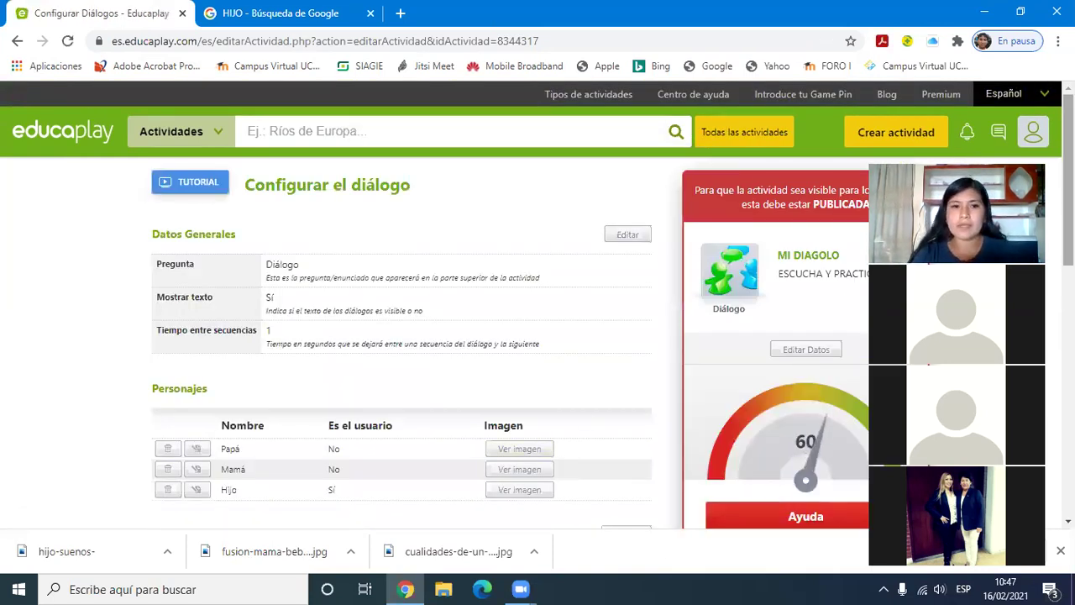
scroll(538, 336, "down", 4)
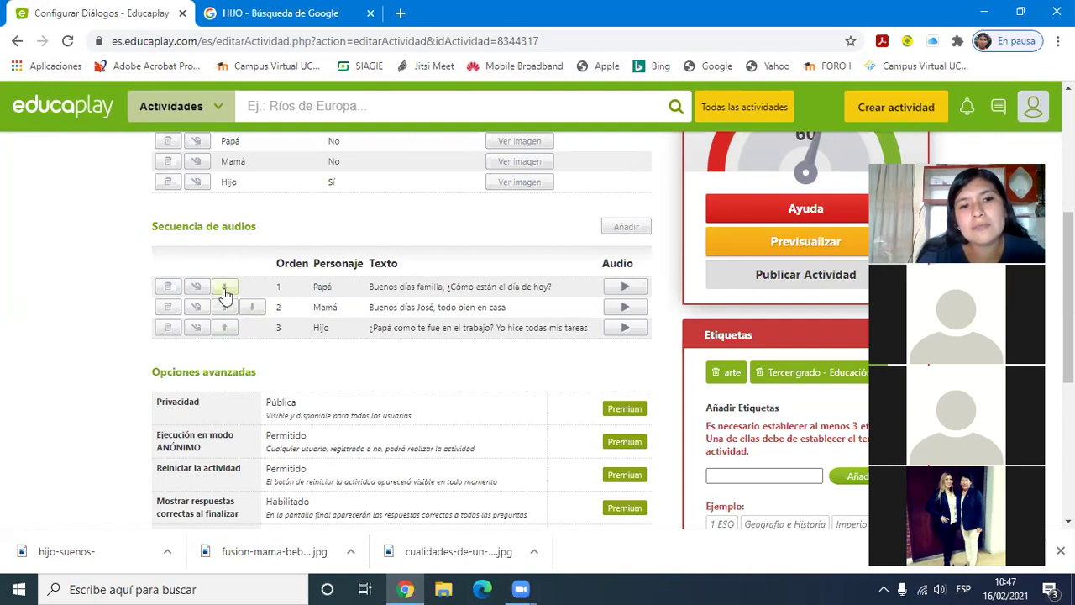
left_click_drag(225, 324, 236, 314)
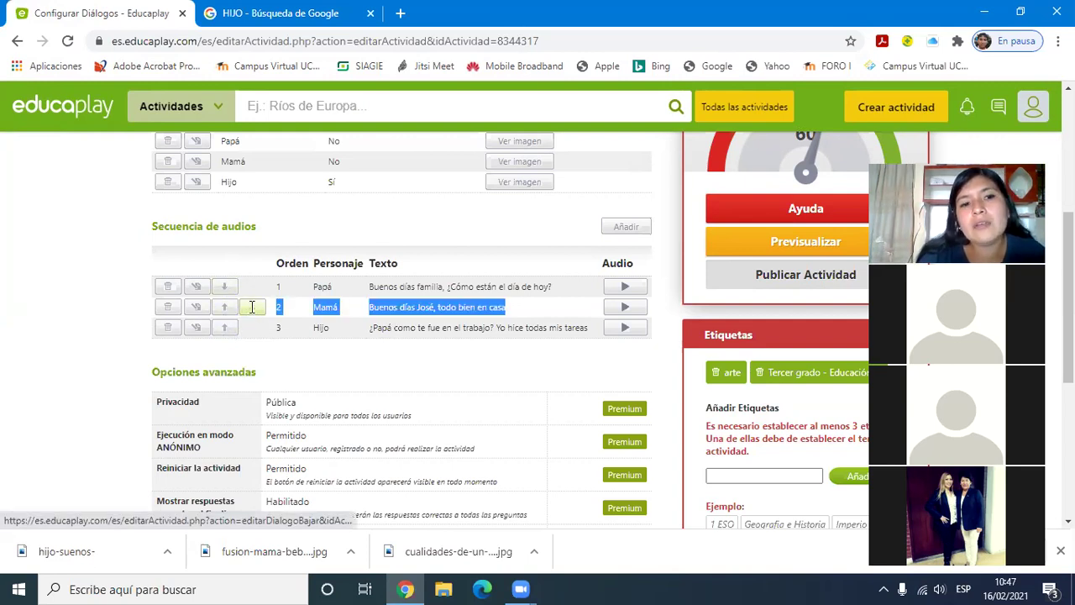
left_click(257, 265)
left_click(252, 307)
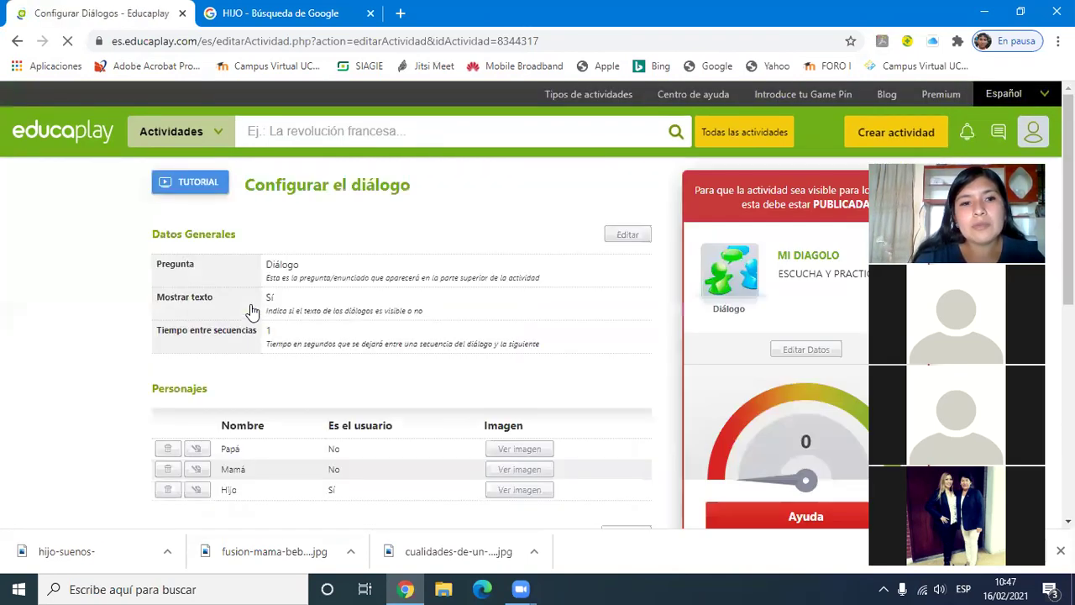
scroll(832, 400, "down", 4)
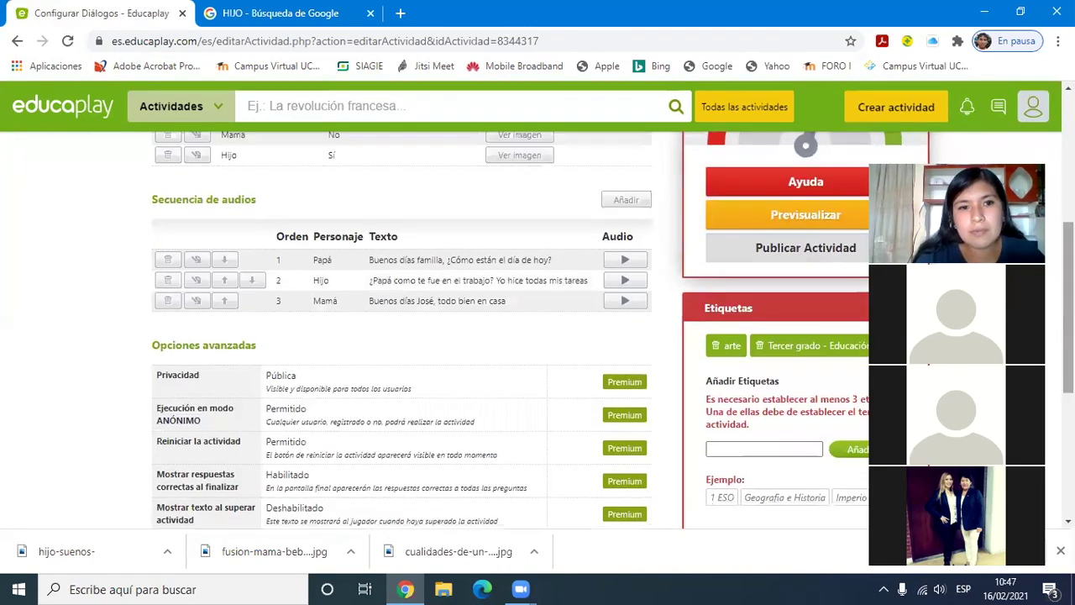
left_click(227, 303)
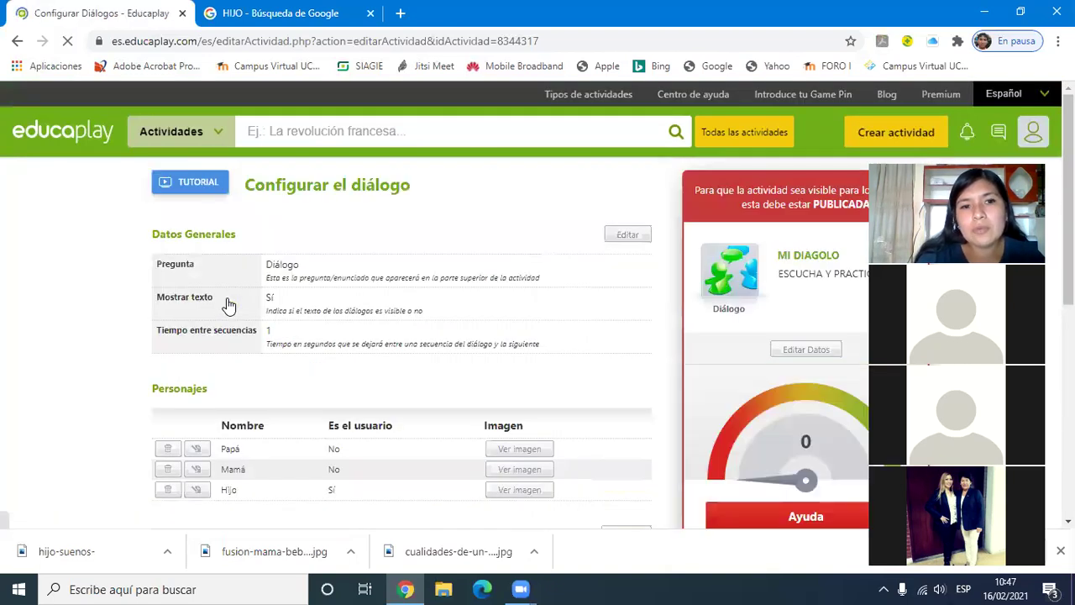
scroll(537, 335, "down", 2)
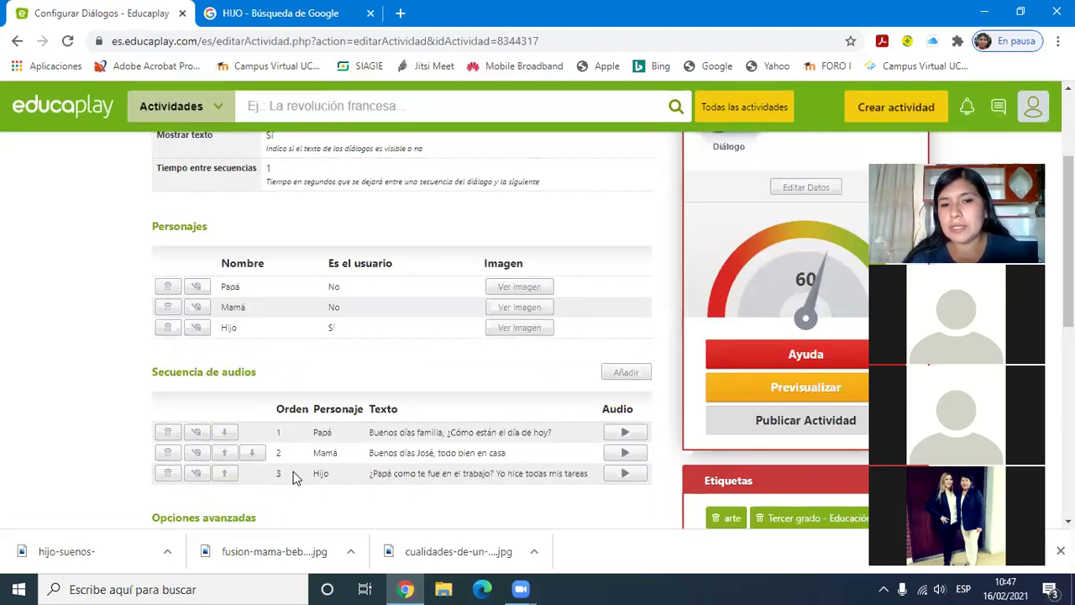
scroll(828, 336, "down", 3)
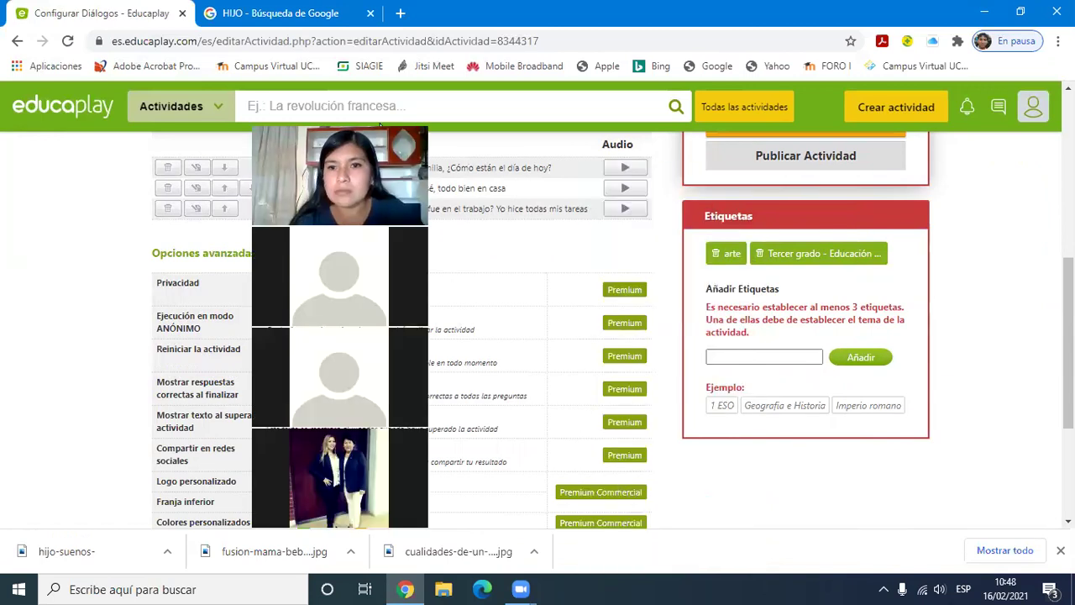
Step: Tag the activity with diálogo
left_click(771, 352)
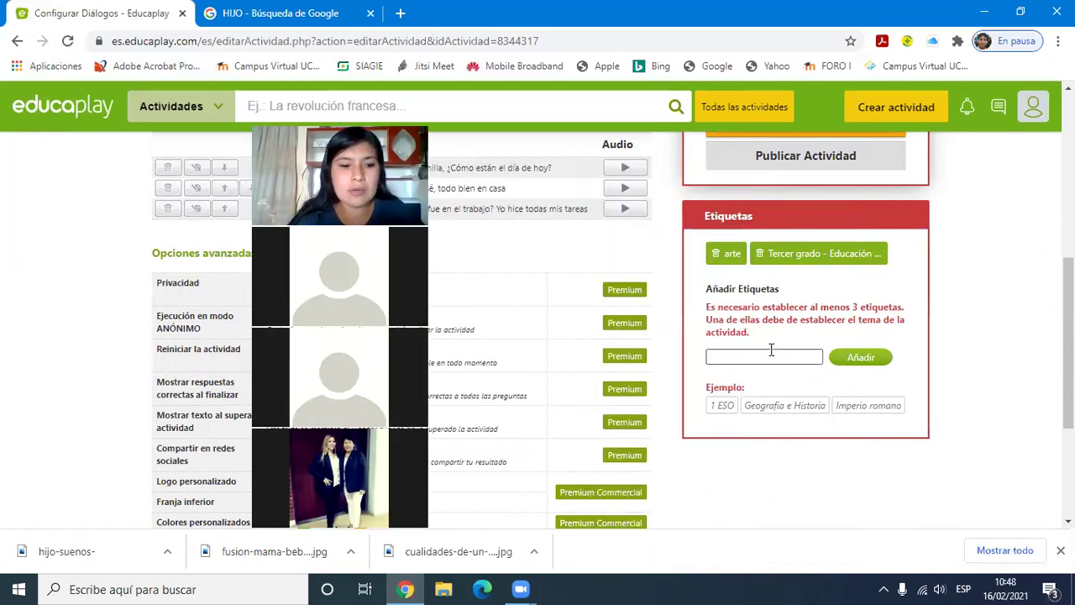
type("Diago")
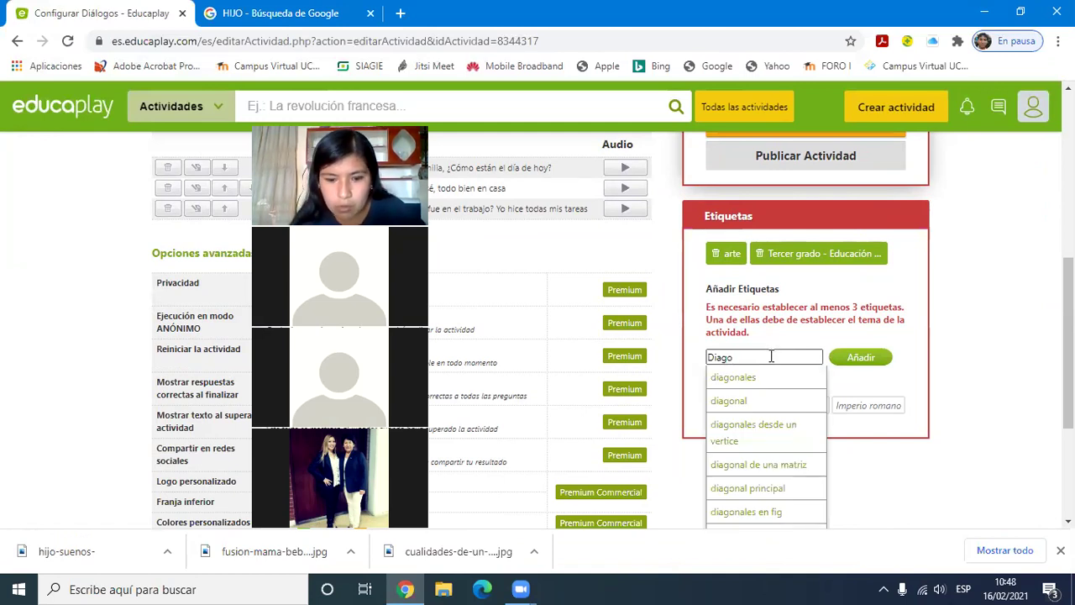
type("lo")
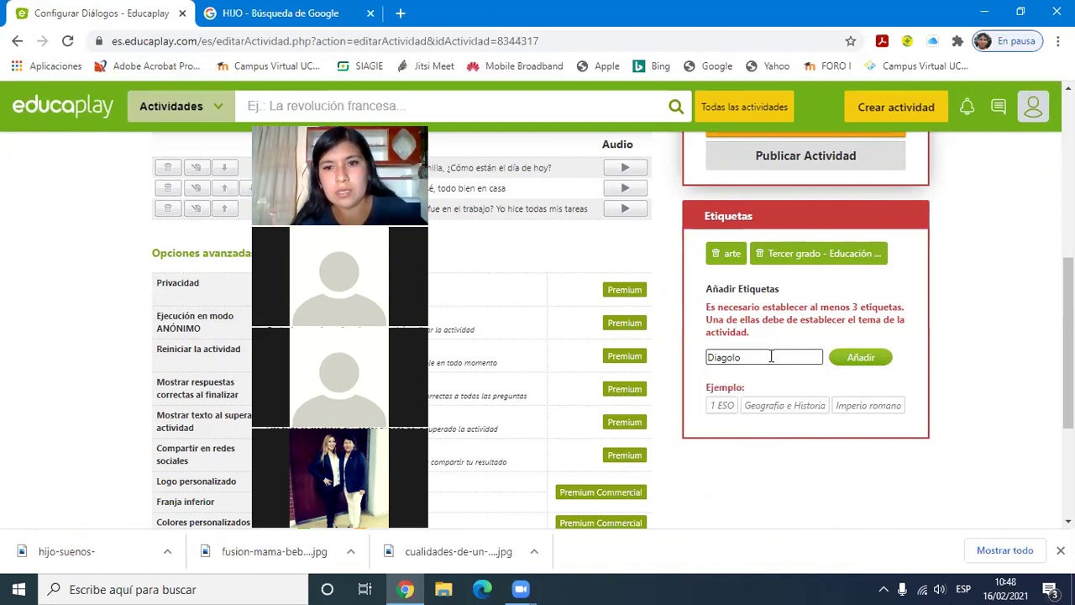
type("logo")
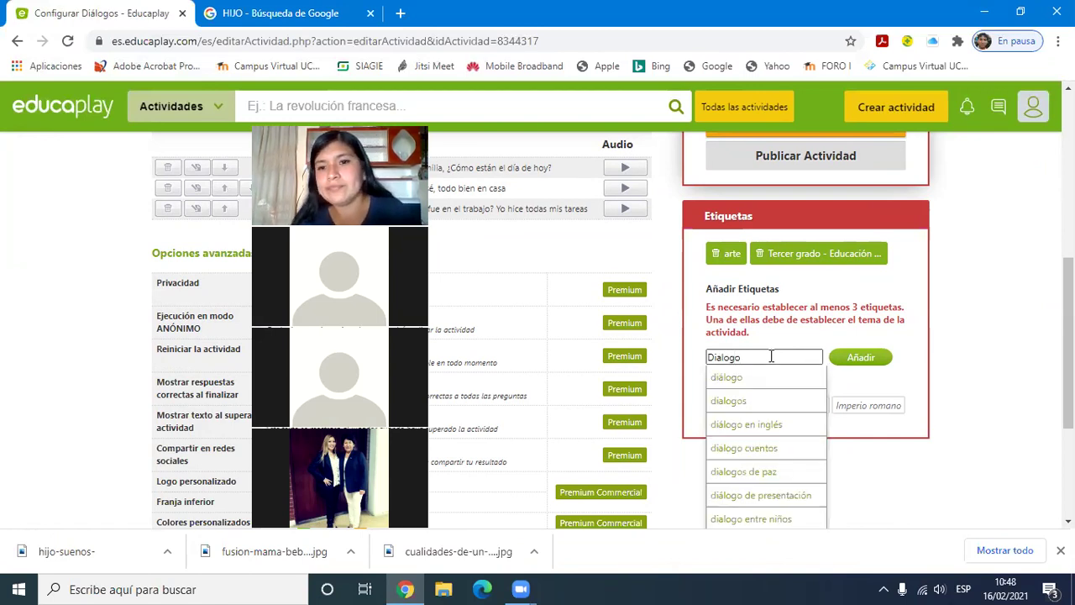
left_click(768, 379)
left_click(853, 358)
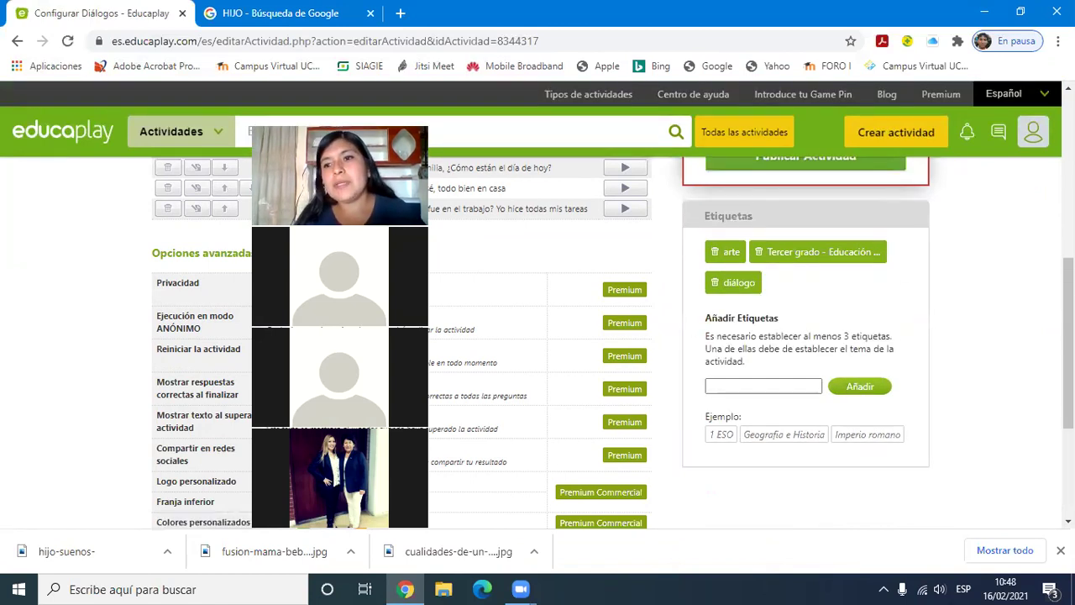
Step: Preview MI DIAGOLO in its own window
scroll(667, 266, "up", 4)
scroll(508, 283, "up", 1)
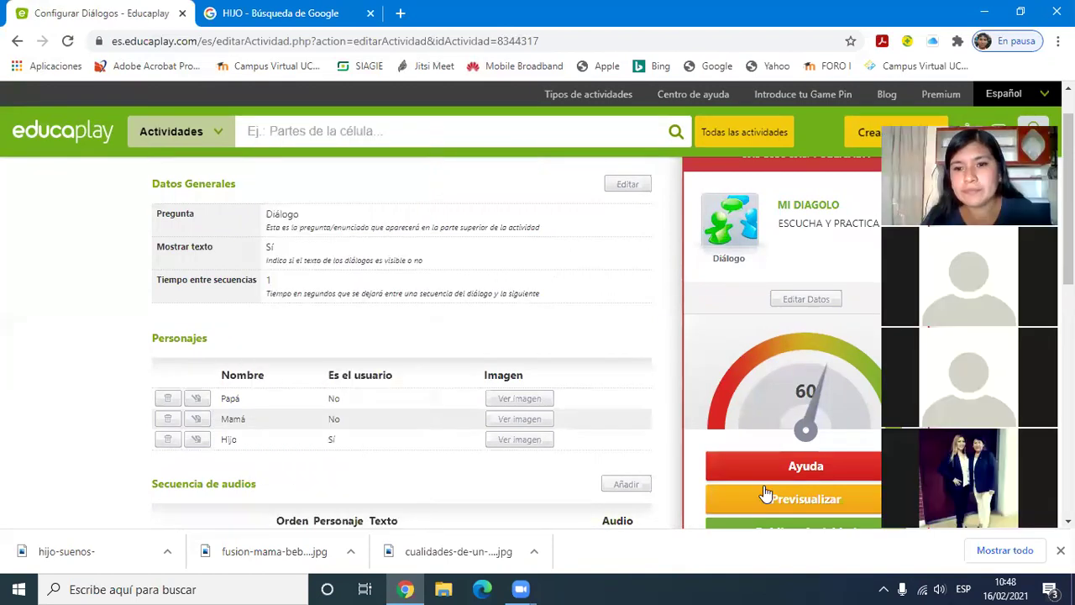
left_click(763, 495)
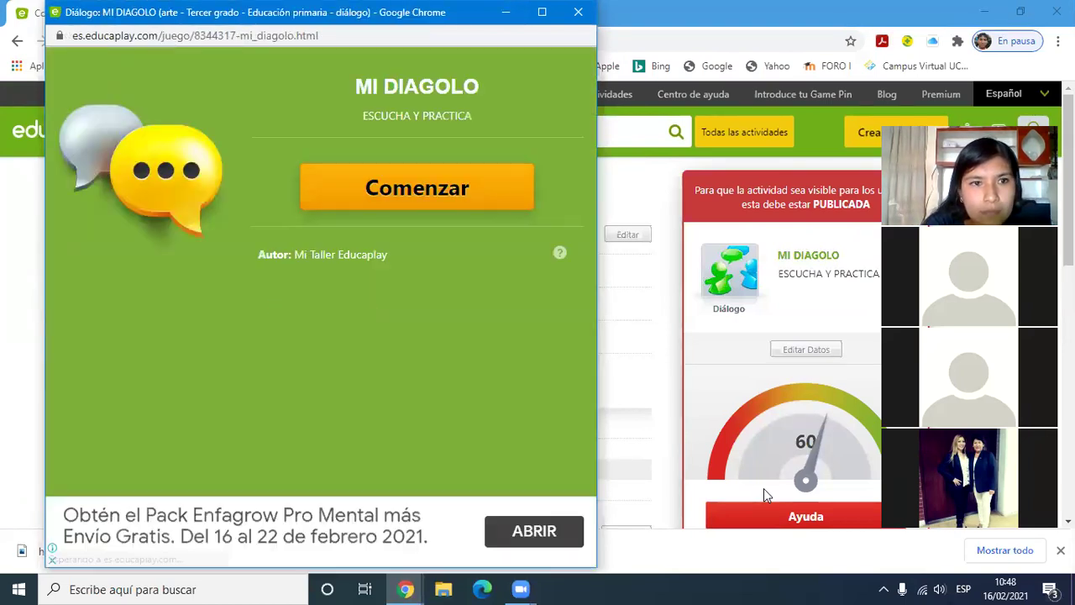
Step: Play the preview phrase by phrase through Papá's, Mamá's and Hijo's lines
left_click(416, 191)
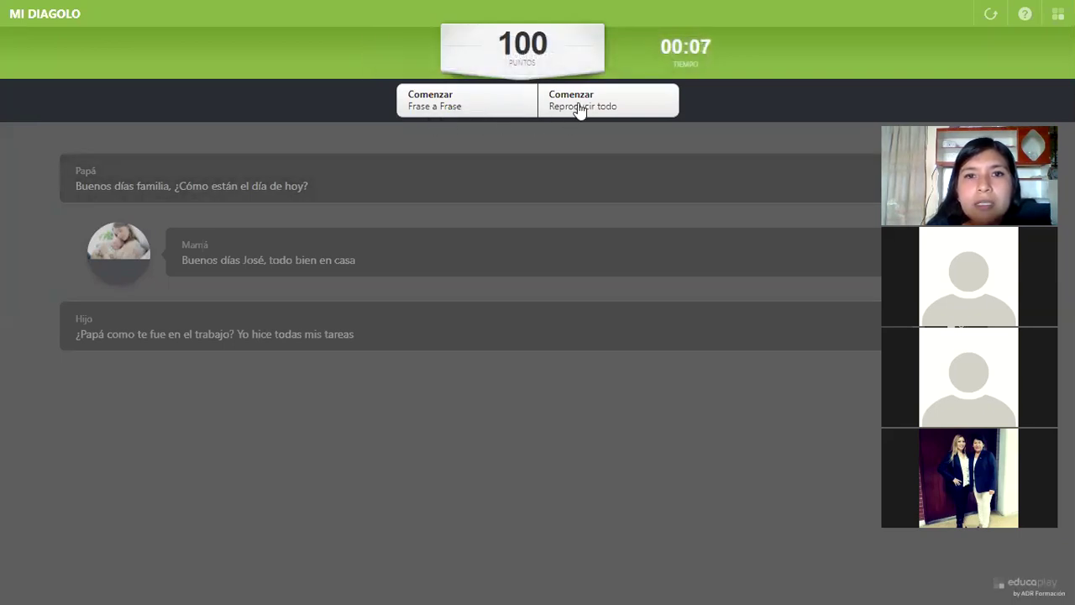
left_click(438, 97)
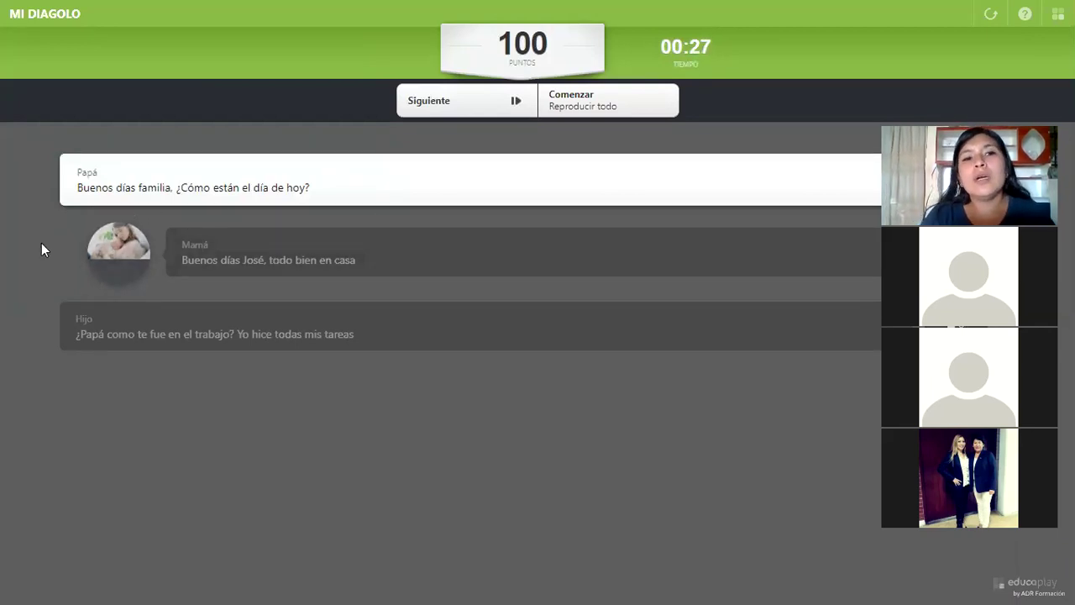
left_click(469, 102)
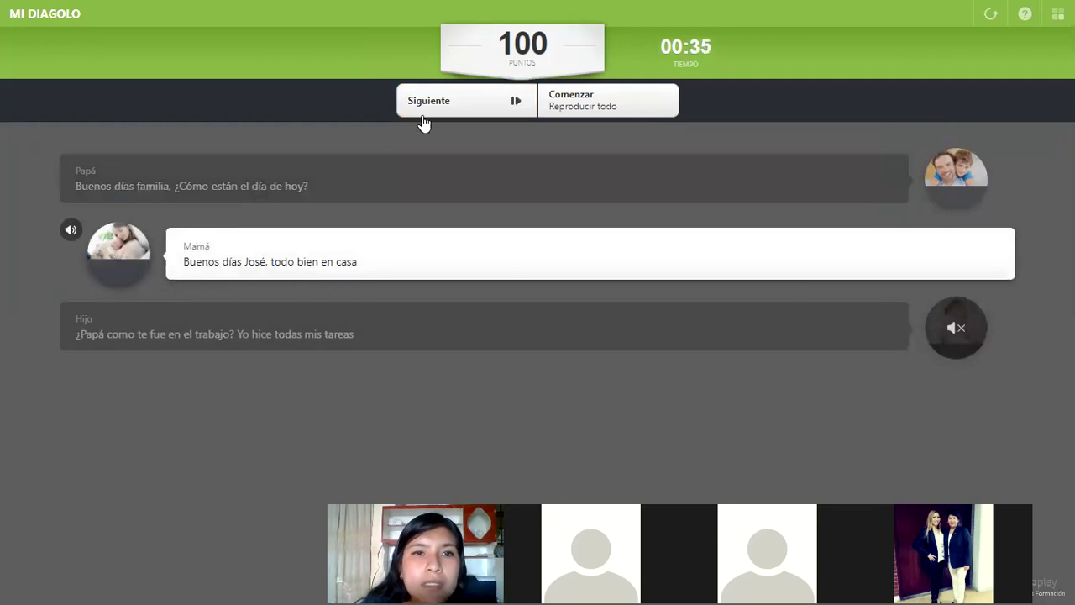
left_click(430, 103)
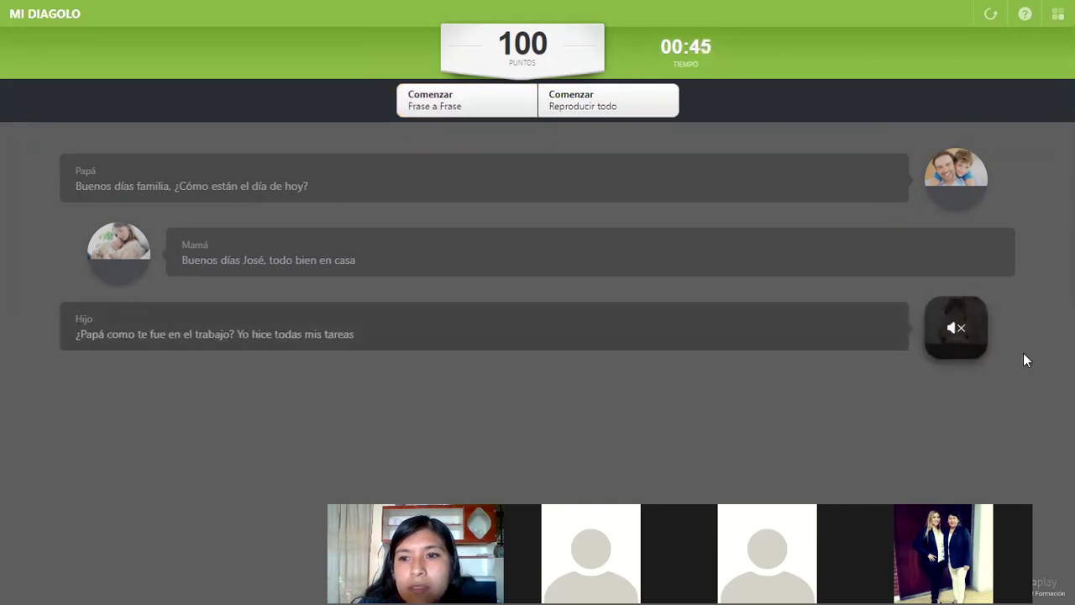
left_click(965, 325)
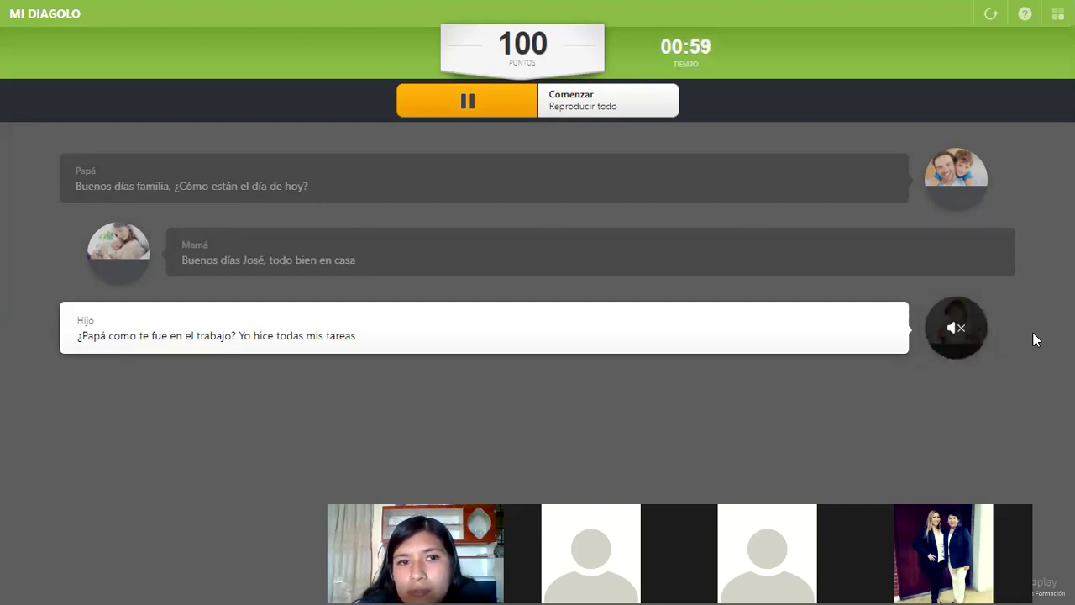
left_click(636, 101)
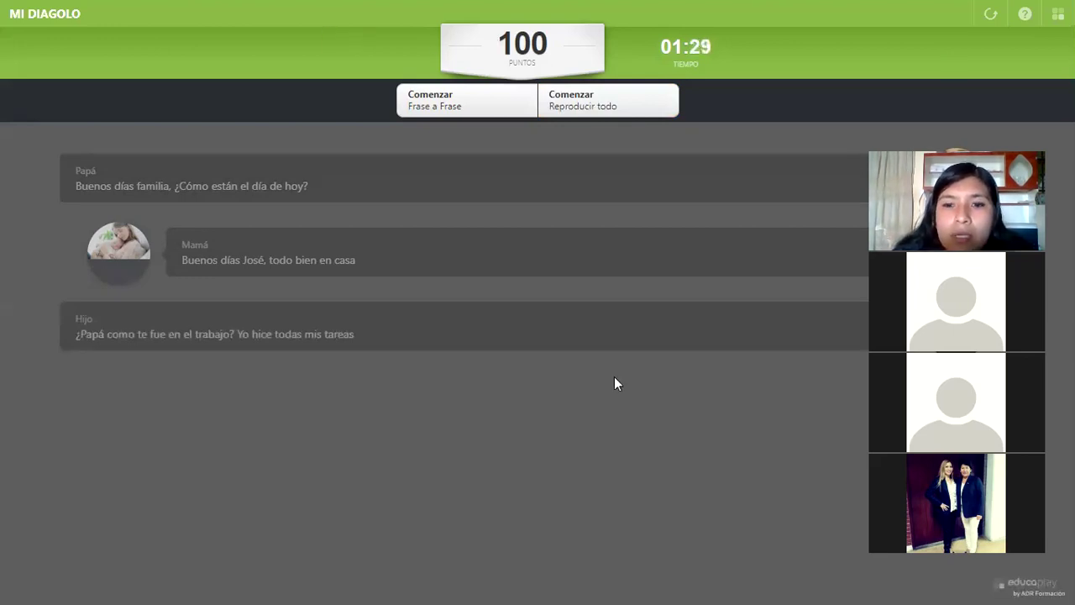
key("Escape")
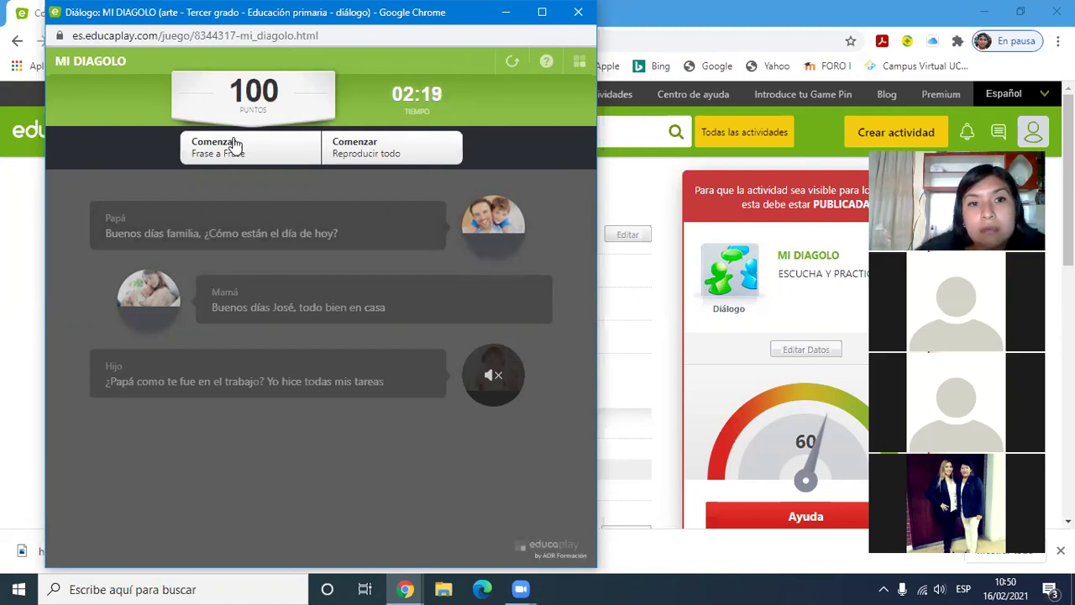
Step: Play the MI DIAGOLO dialogue from the start, pause it, then replay it from Hijo's line
left_click(376, 156)
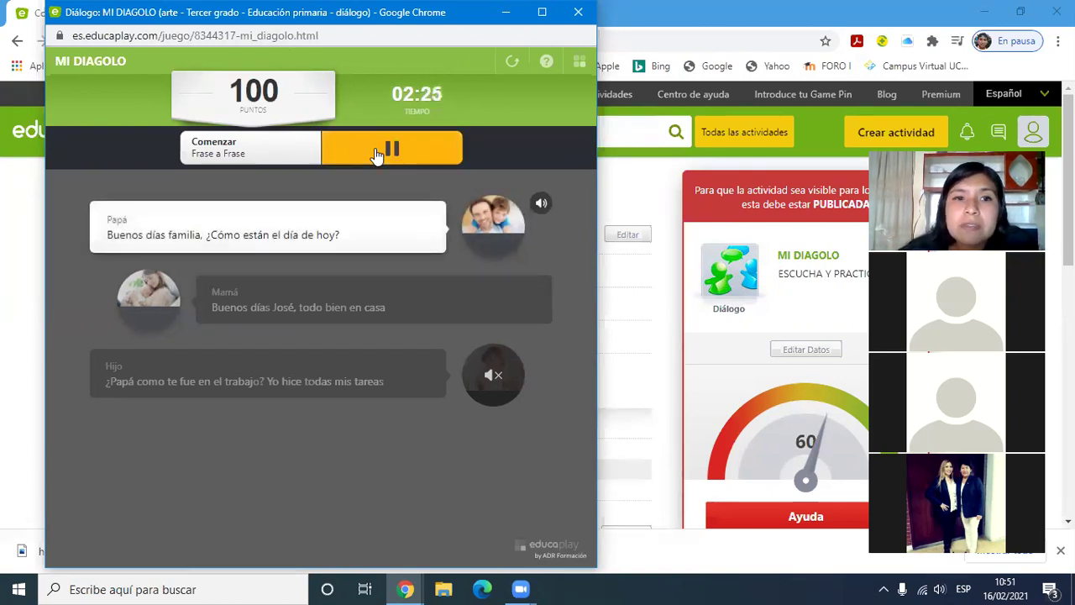
left_click(376, 156)
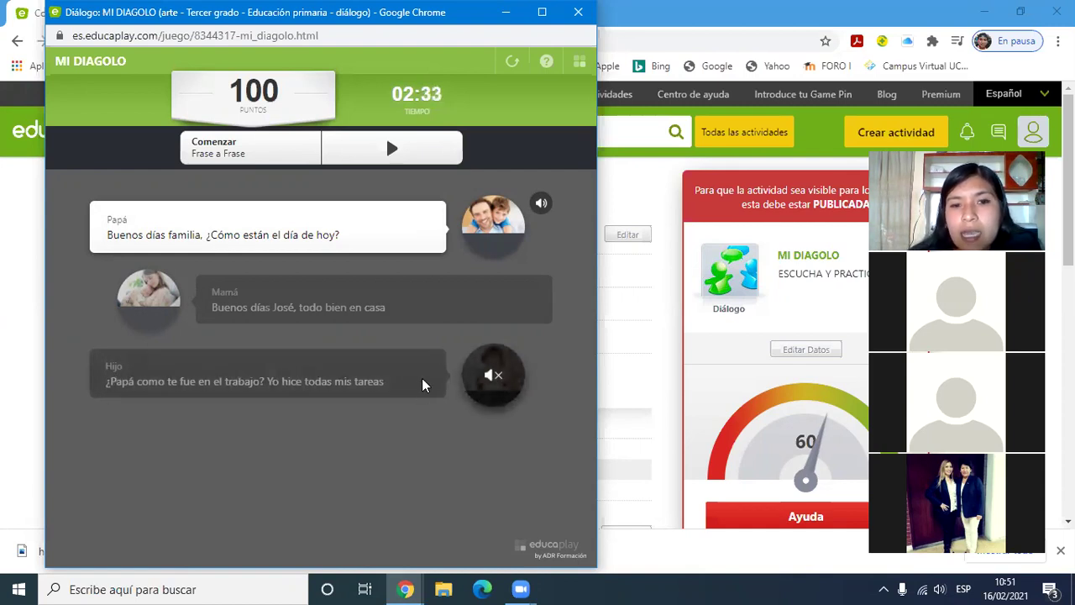
left_click(496, 375)
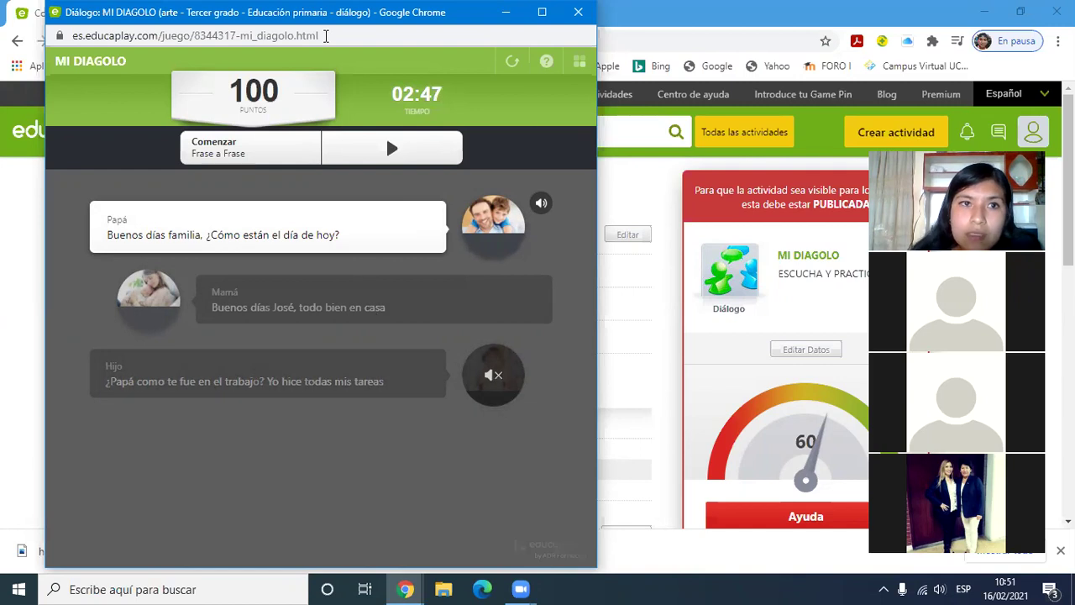
left_click_drag(318, 15, 333, 52)
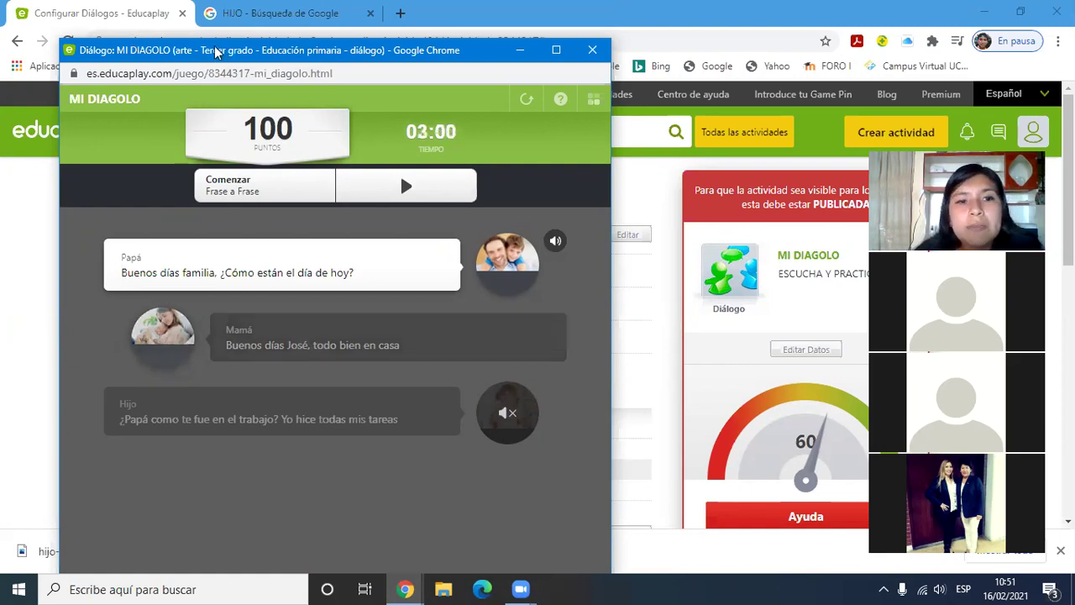
left_click_drag(215, 52, 184, 14)
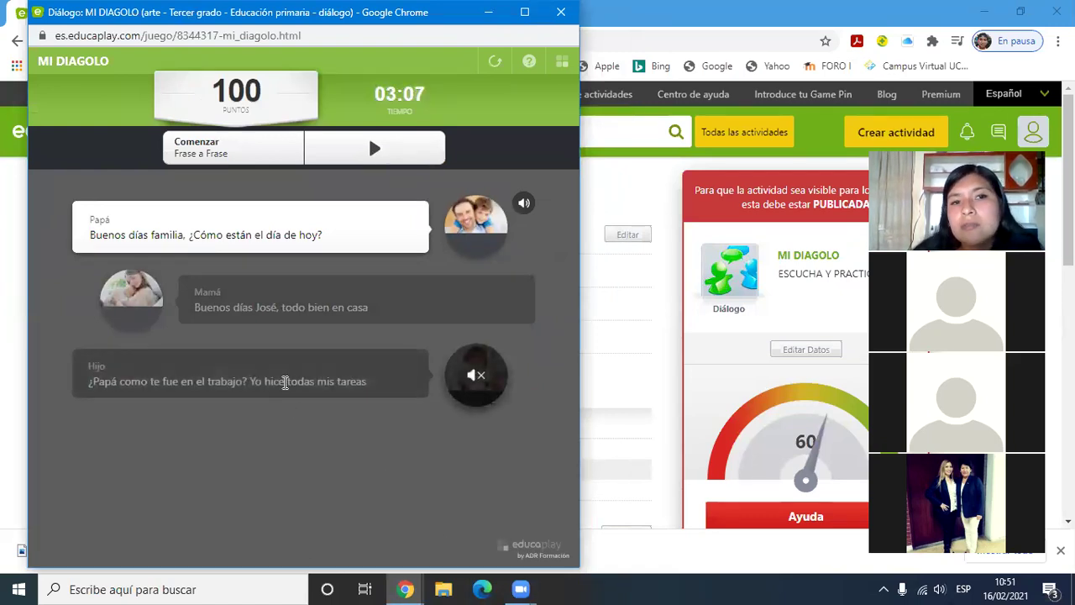
left_click(286, 382)
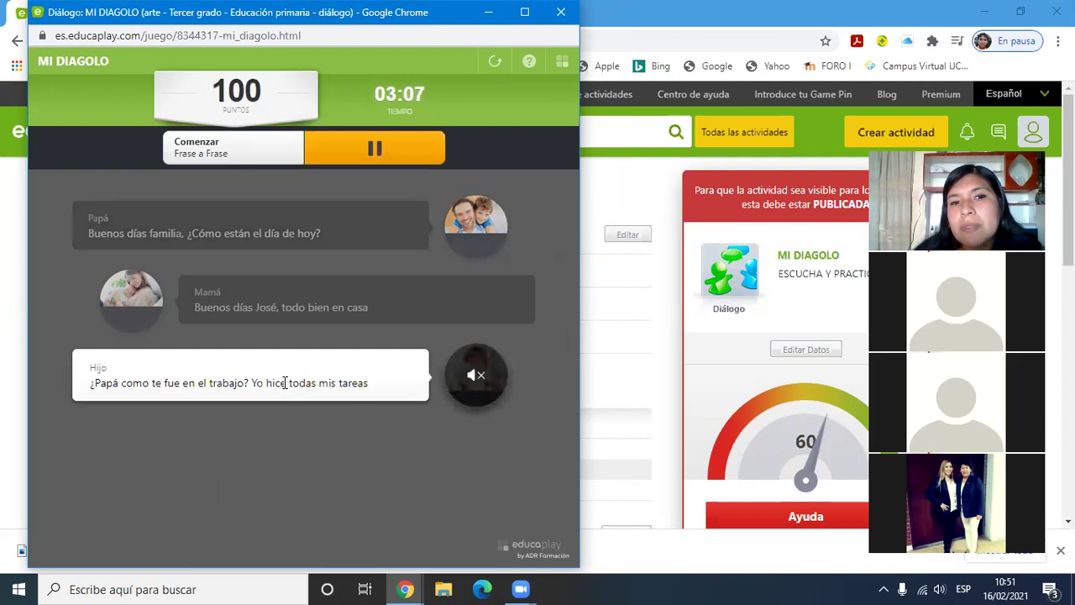
left_click(355, 157)
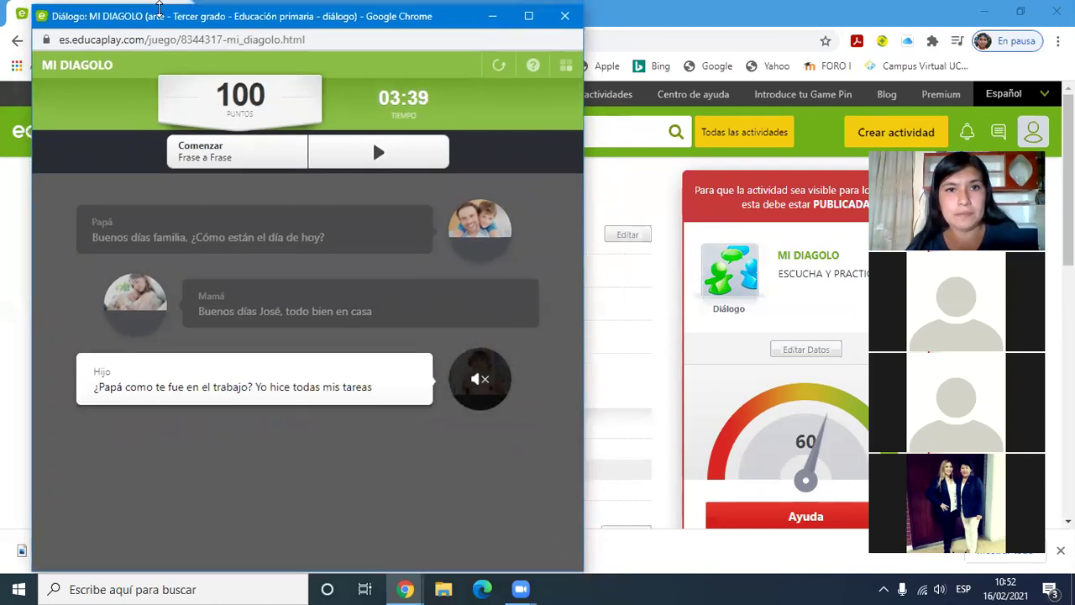
left_click_drag(159, 8, 197, 58)
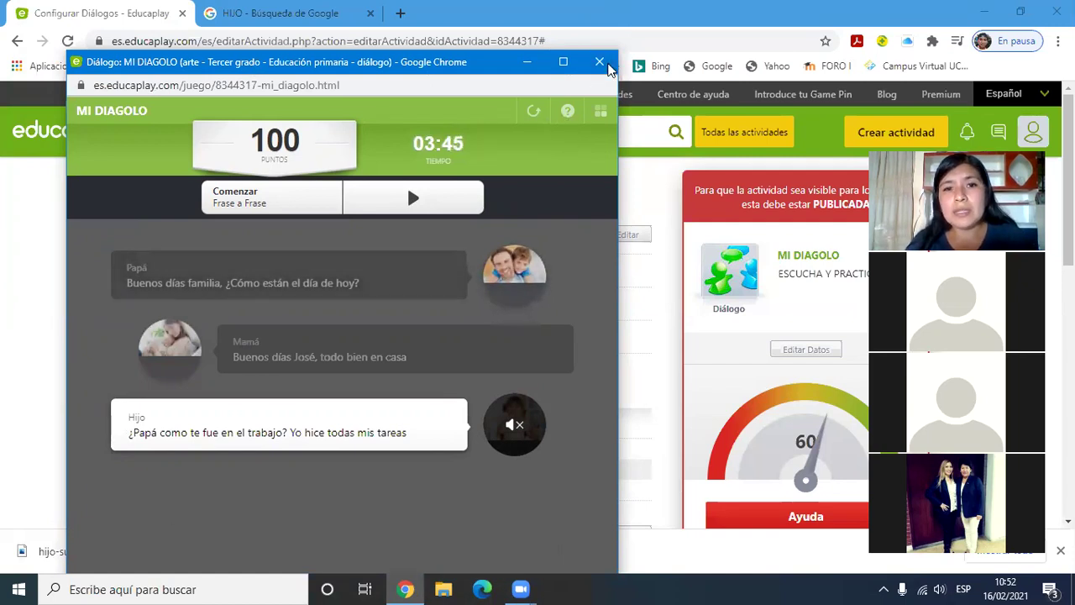
Step: Close the dialogue preview, then open and cancel the Añadir un audio form in Secuencia de audios
left_click(600, 62)
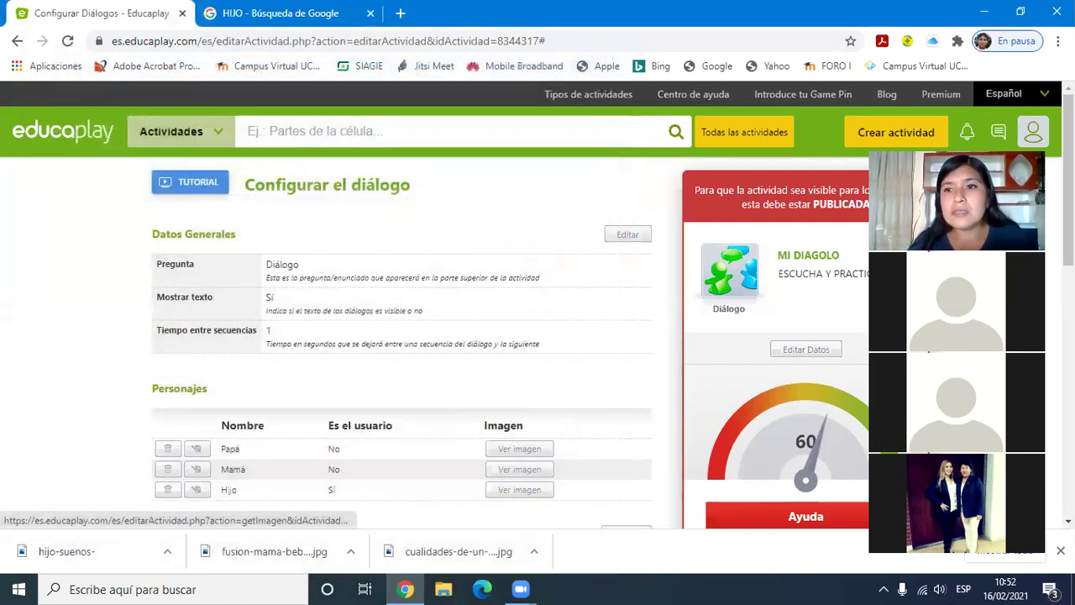
scroll(519, 470, "down", 3)
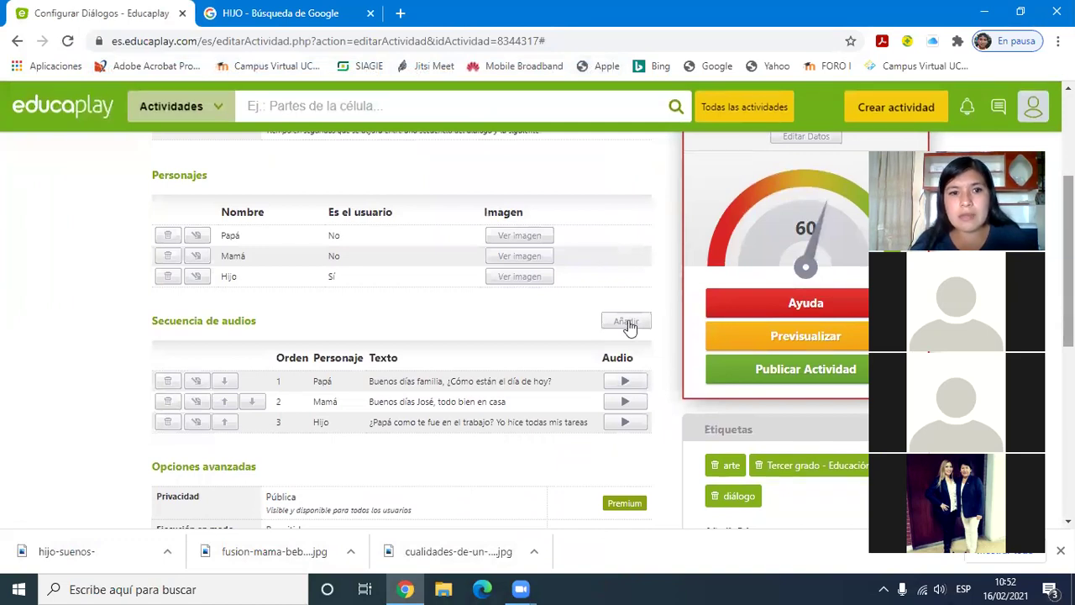
left_click(628, 320)
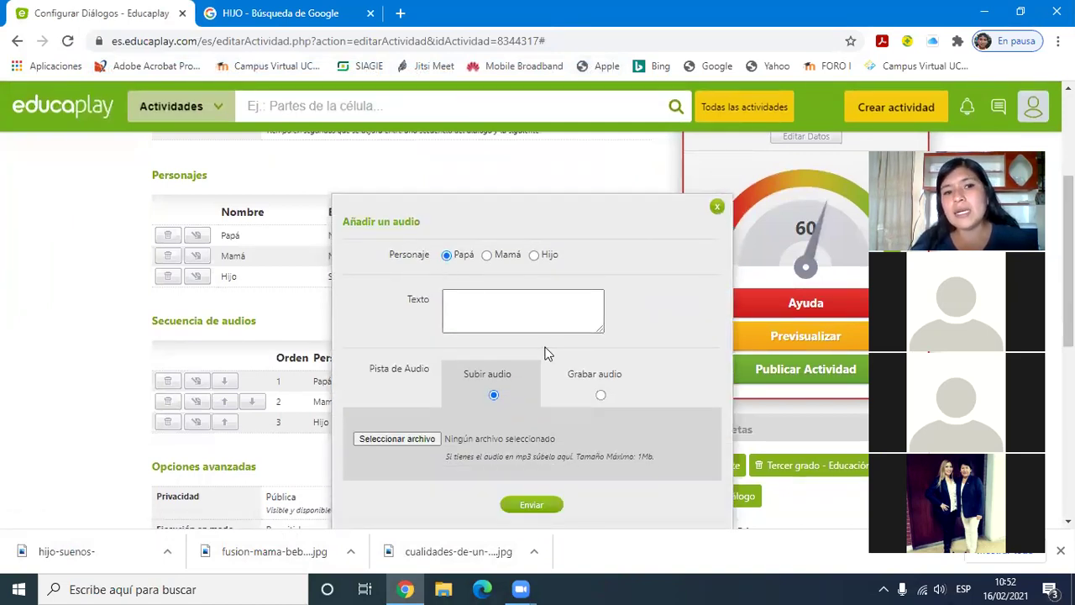
left_click(717, 207)
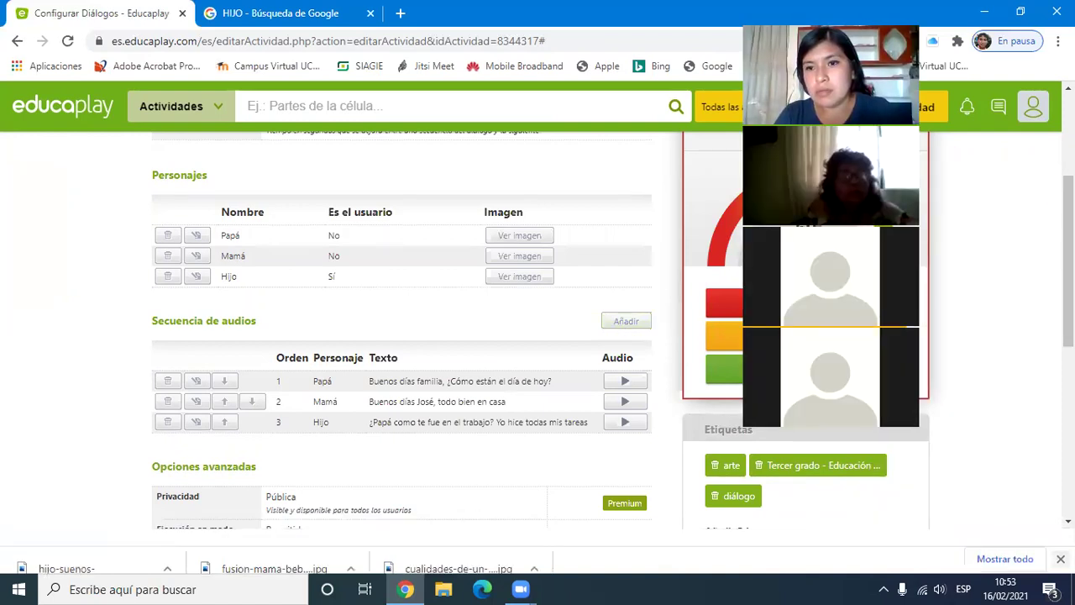
Step: Dismiss Chrome's downloads bar and move back up the Configurar el diálogo page
left_click(1060, 558)
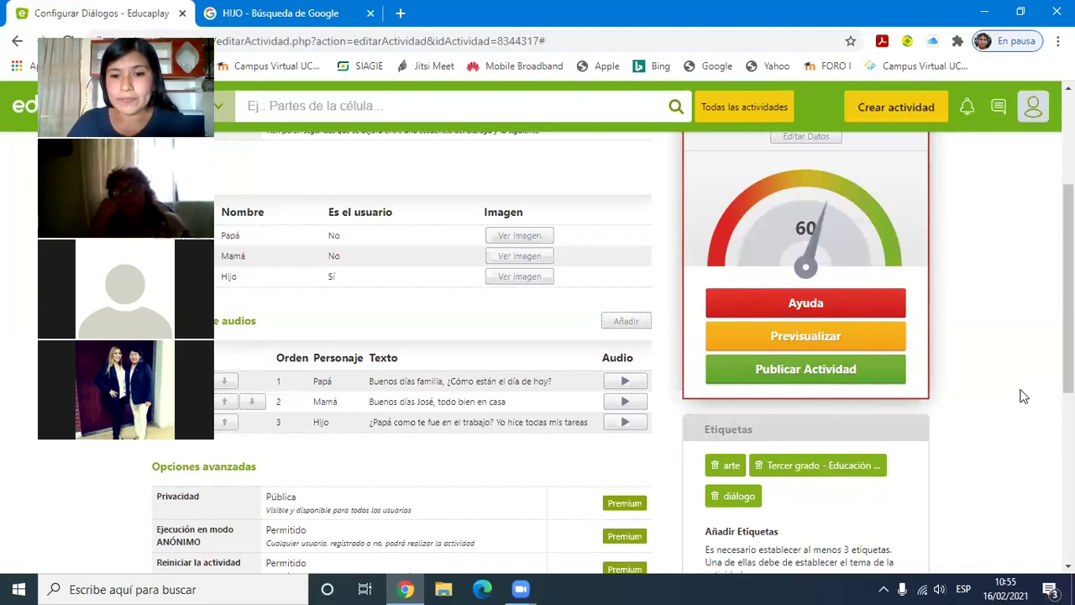
mouse_move(1068, 289)
left_mouse_down()
mouse_move(1068, 388)
mouse_move(1069, 251)
left_mouse_up()
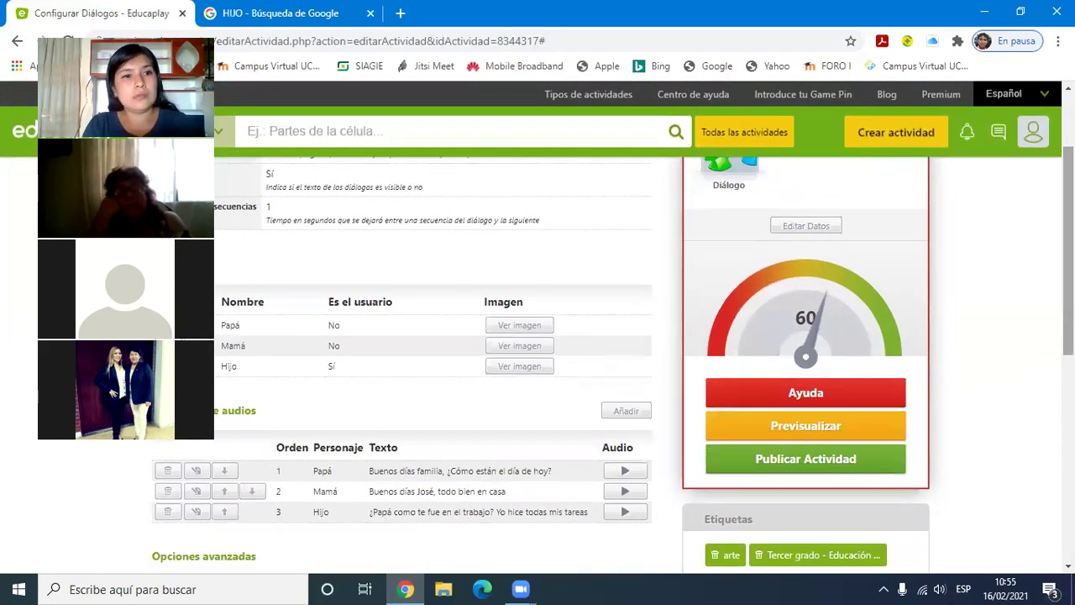
left_click_drag(1068, 251, 1068, 203)
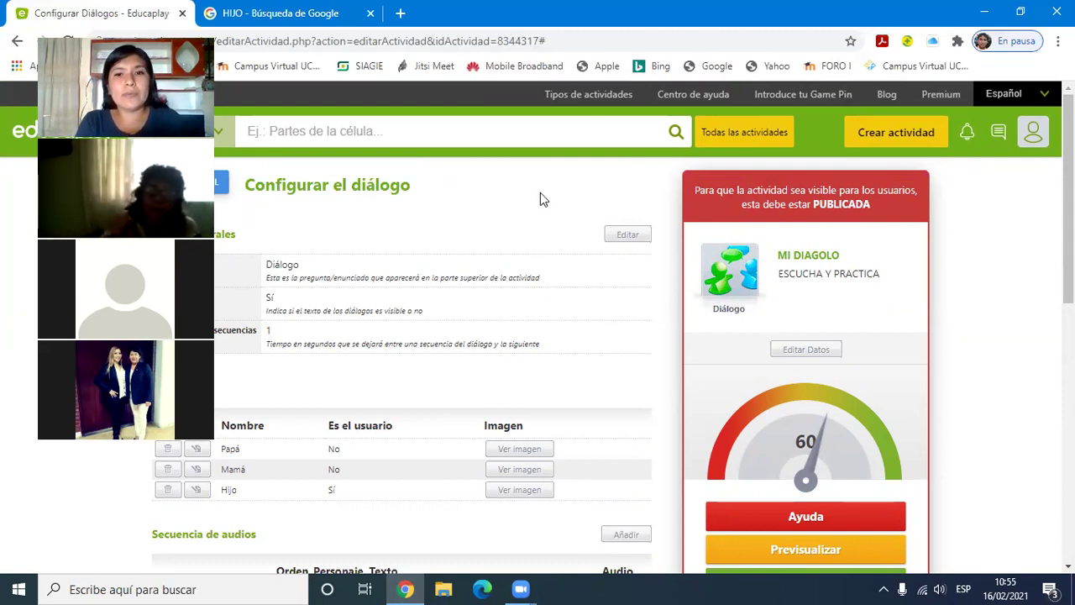
Step: Check the settings page, then open Mis actividades from the profile icon to find MI DIAGOLO under Publicadas
scroll(734, 262, "down", 1)
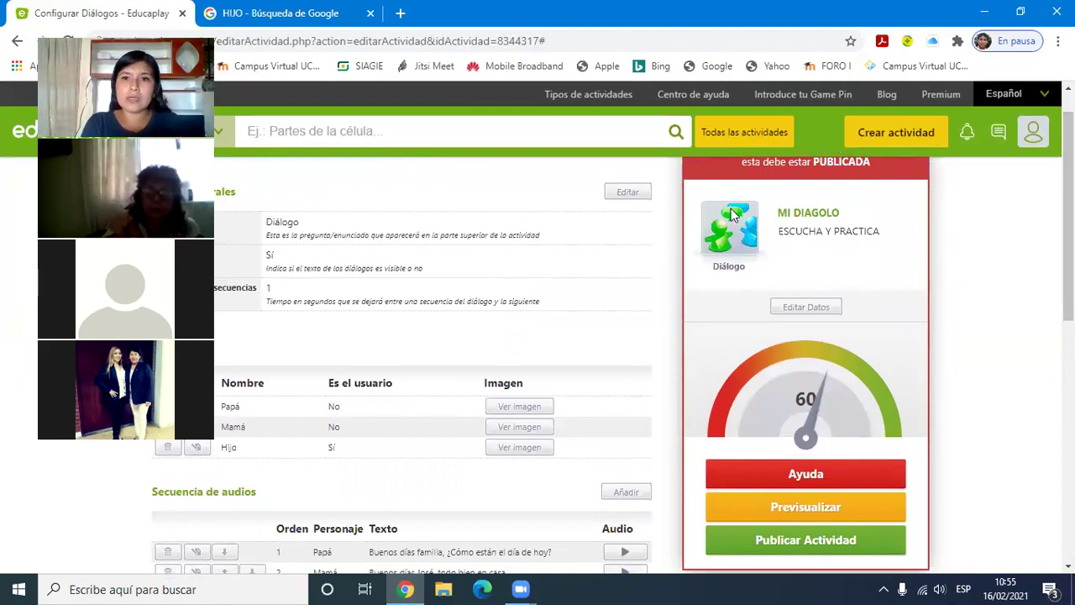
scroll(916, 387, "down", 1)
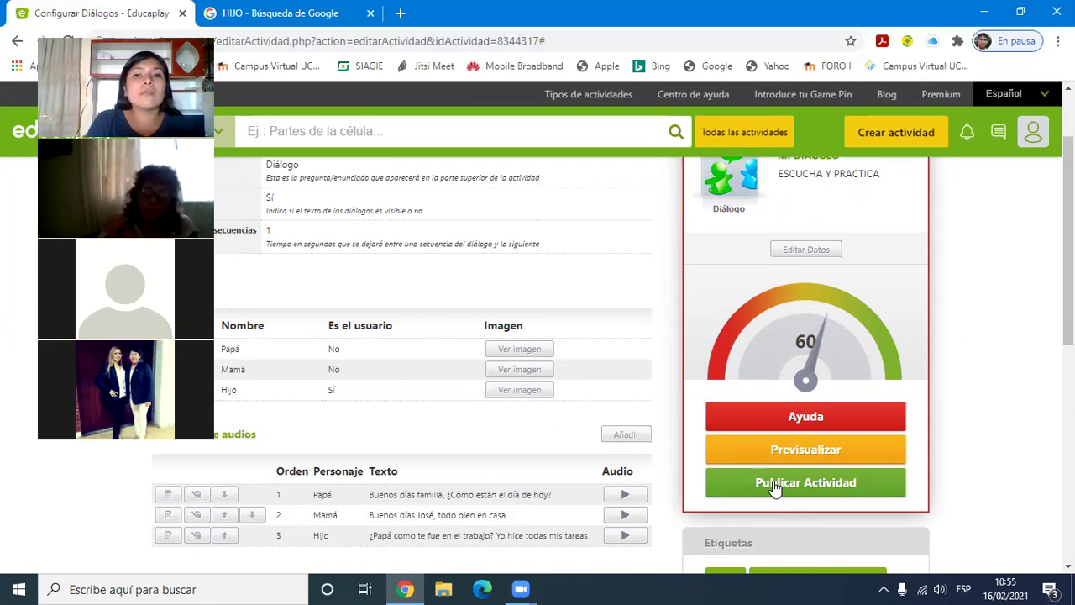
scroll(805, 482, "up", 2)
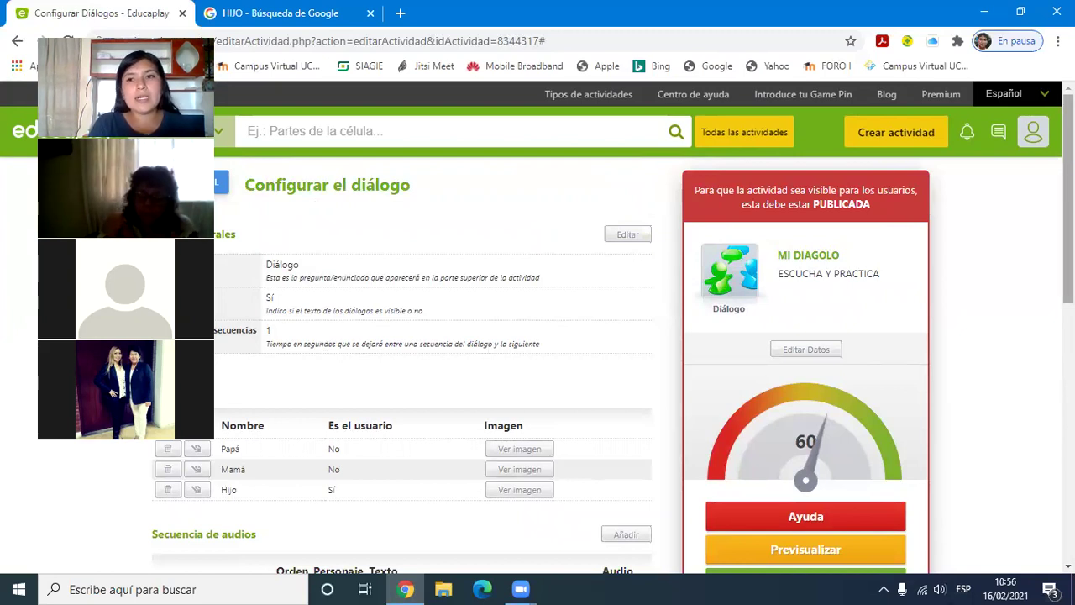
scroll(469, 360, "down", 3)
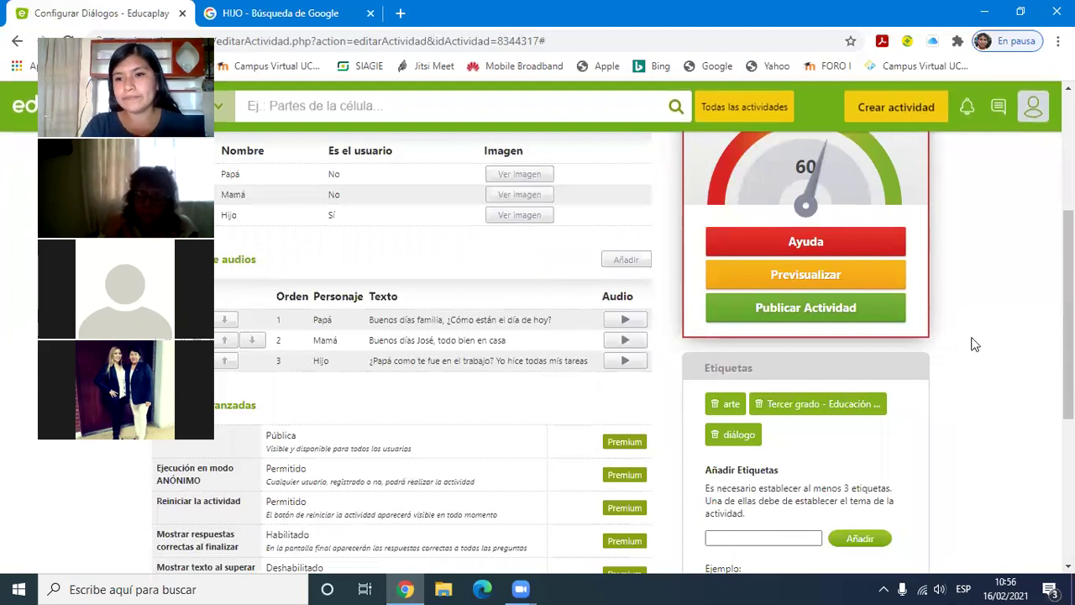
scroll(1067, 336, "up", 3)
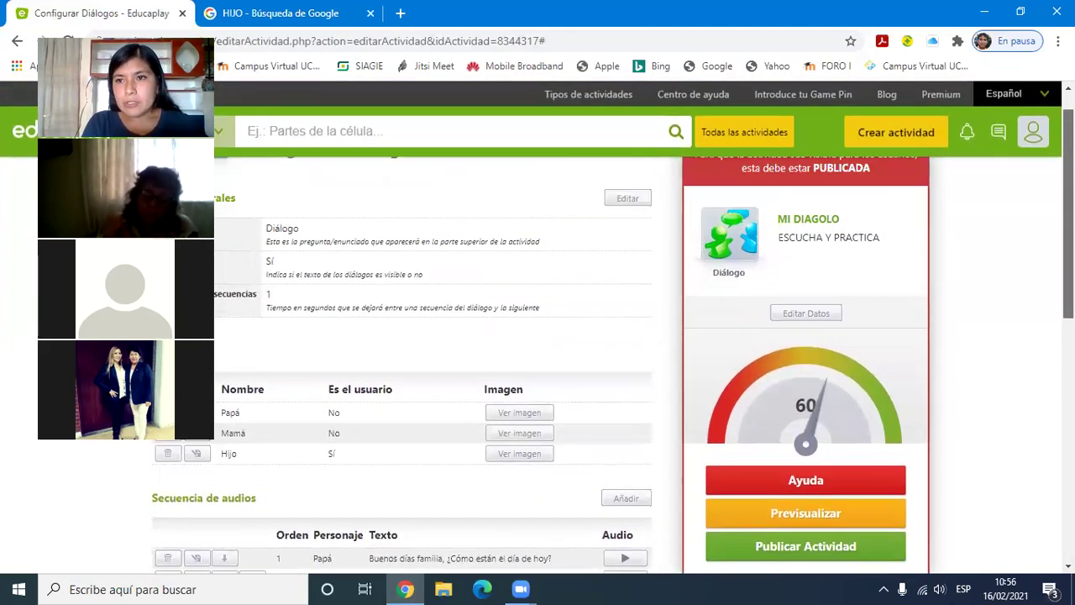
scroll(537, 336, "down", 4)
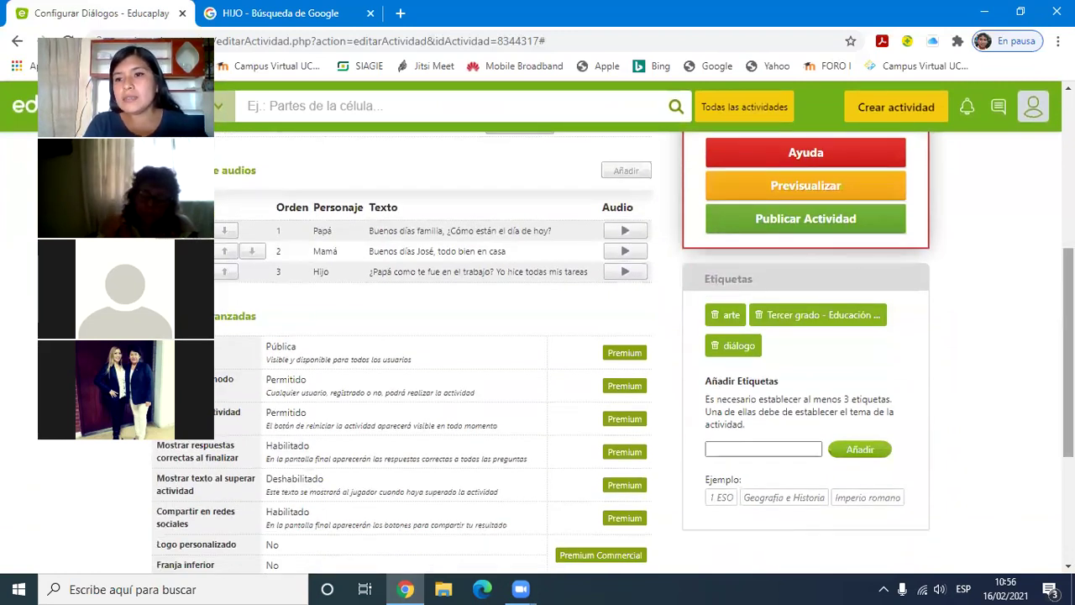
scroll(537, 336, "up", 3)
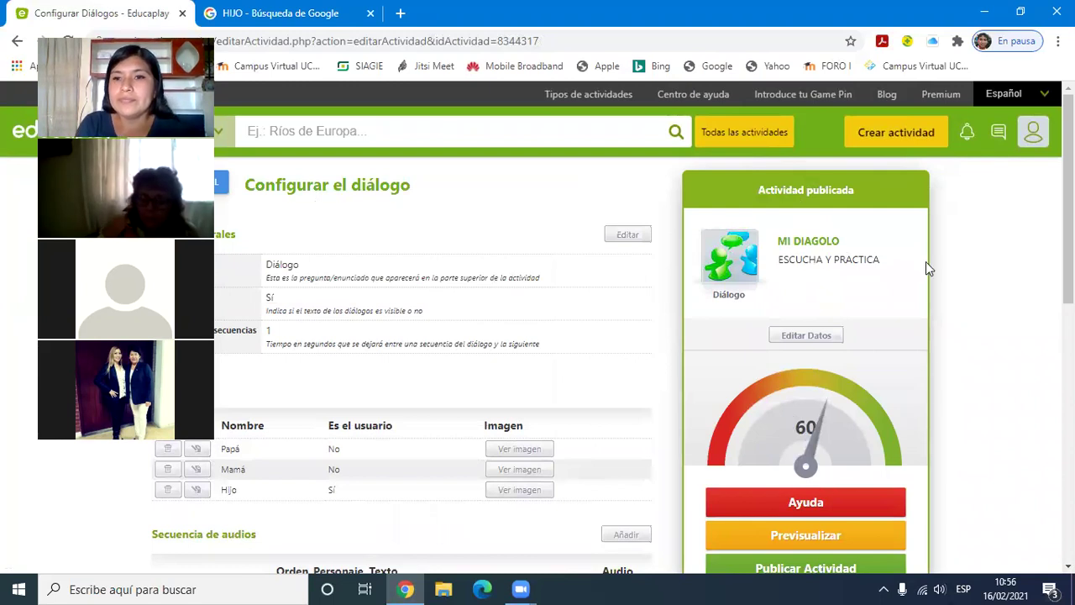
left_click(1033, 136)
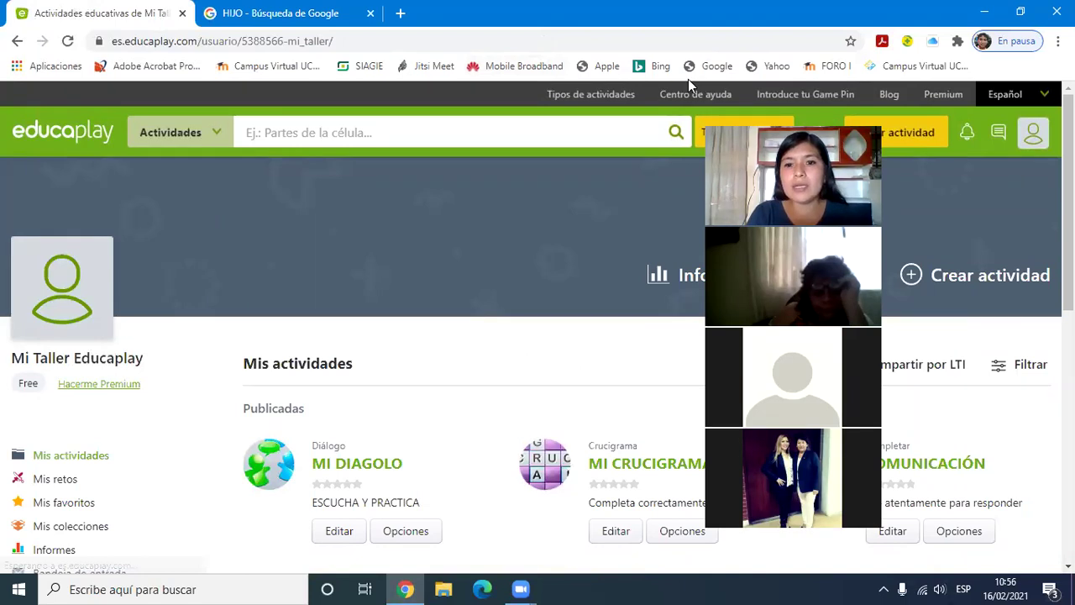
scroll(538, 336, "down", 3)
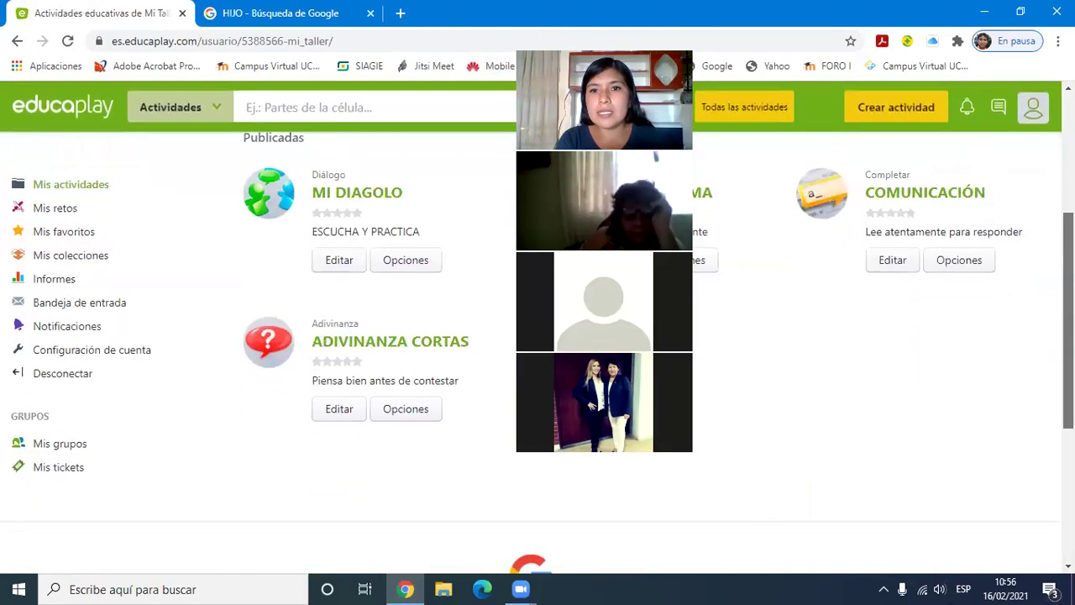
scroll(813, 330, "up", 2)
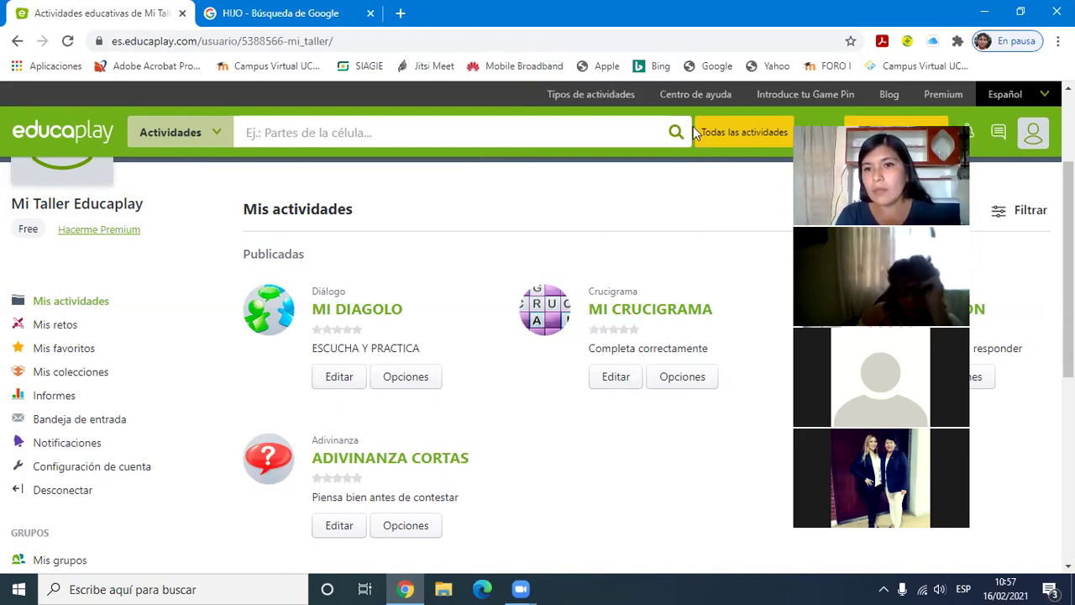
left_click_drag(956, 122, 506, 97)
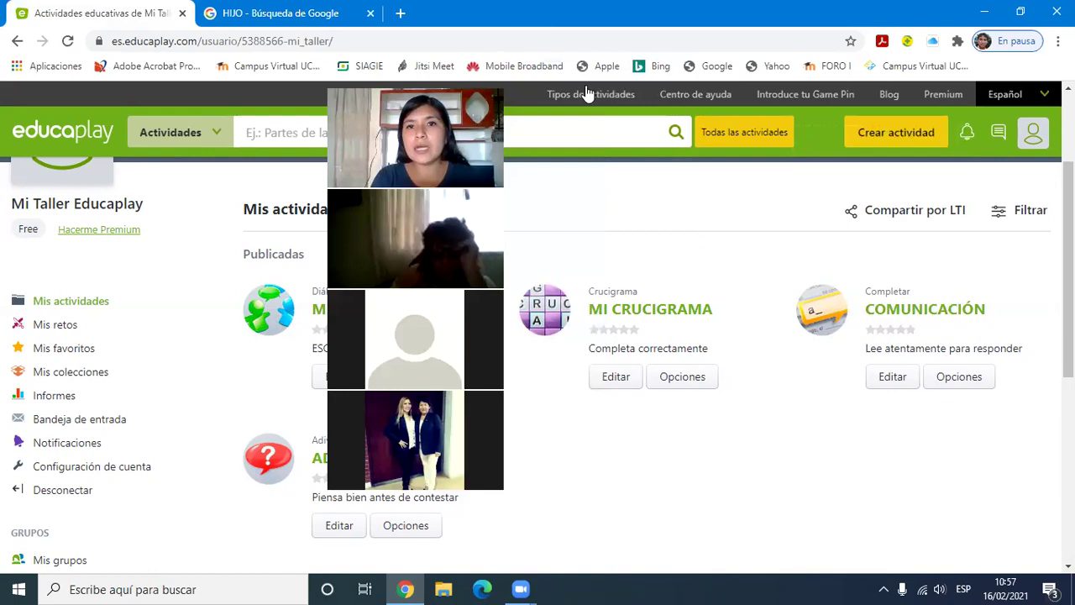